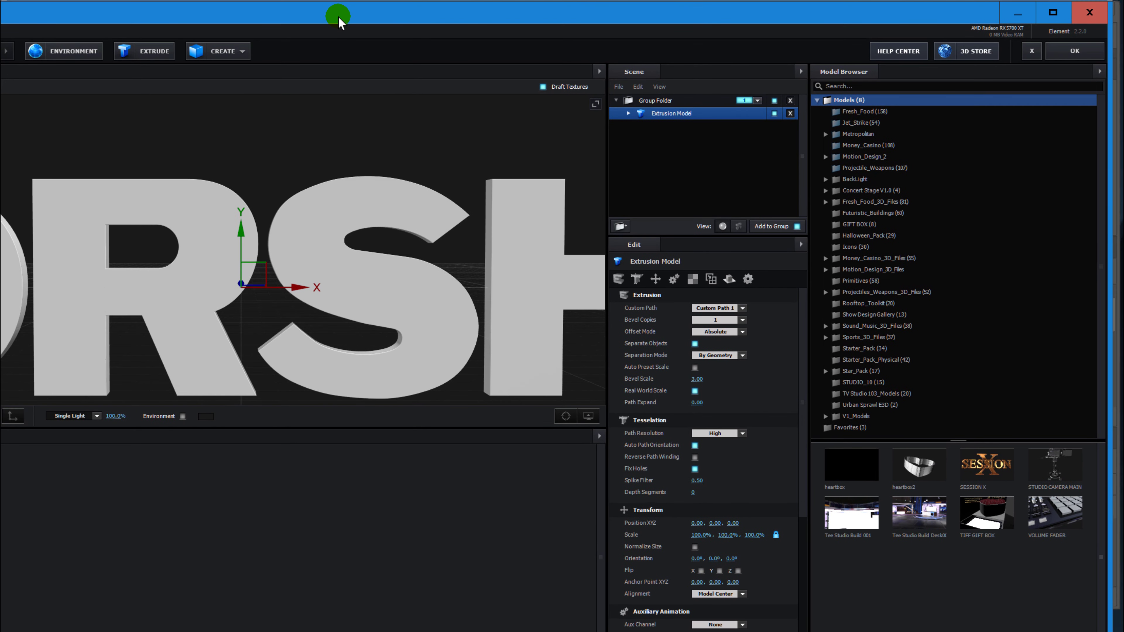
Bring the whole Scene Setup window into view and display the Bevels preset collection
{"action": "left_click_drag", "start_coordinate": [0, 631], "coordinate": [84, 576]}
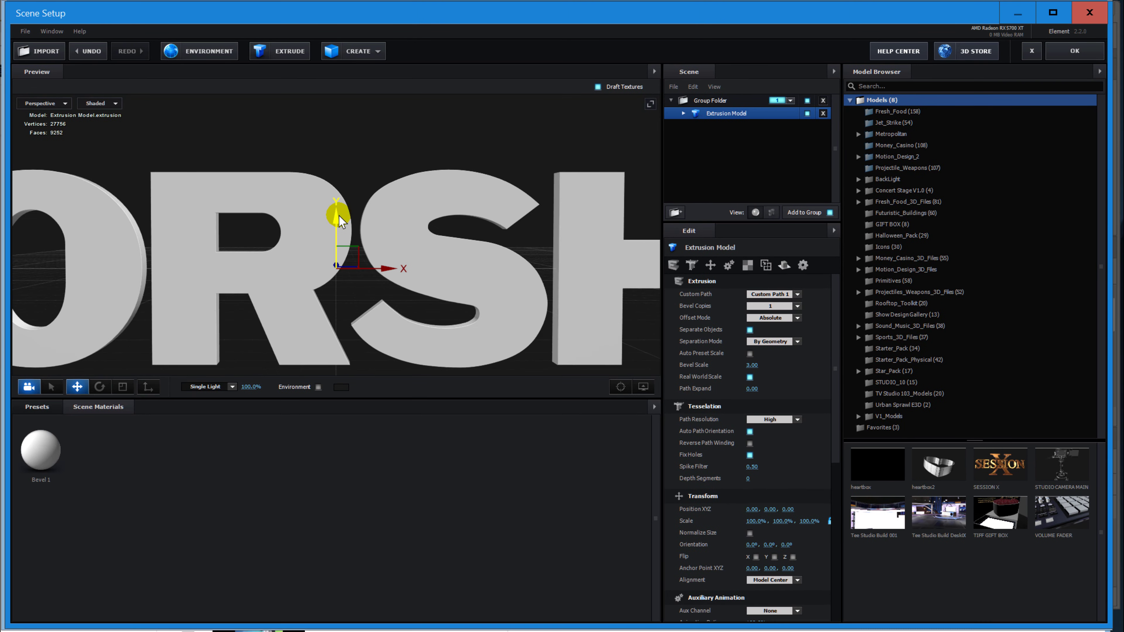
{"action": "left_click", "coordinate": [47, 408]}
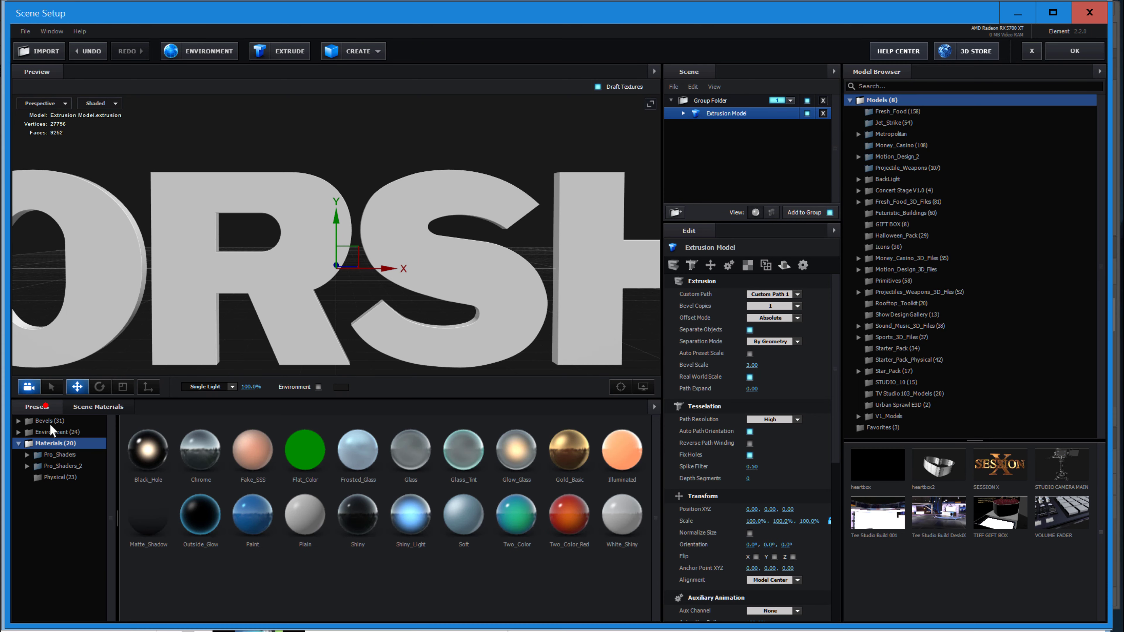
{"action": "left_click", "coordinate": [18, 421]}
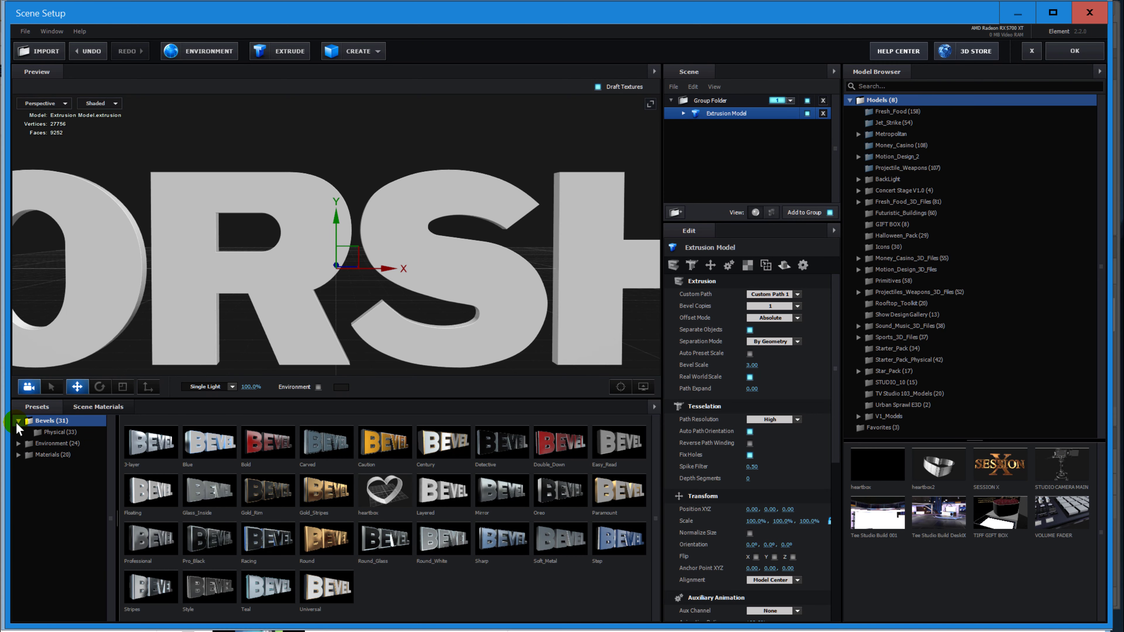
Try the Blue and Caution bevel presets on the WORSHIP extrusion model
{"action": "left_click", "coordinate": [197, 439]}
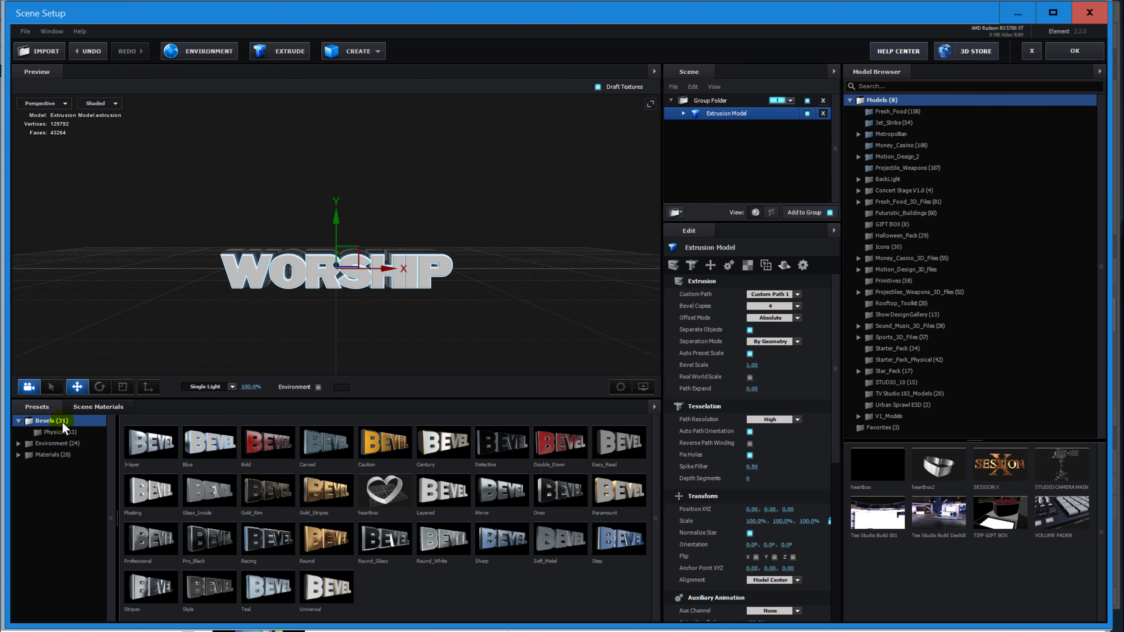
{"action": "scroll", "coordinate": [344, 294], "scroll_direction": "up", "scroll_amount": 1}
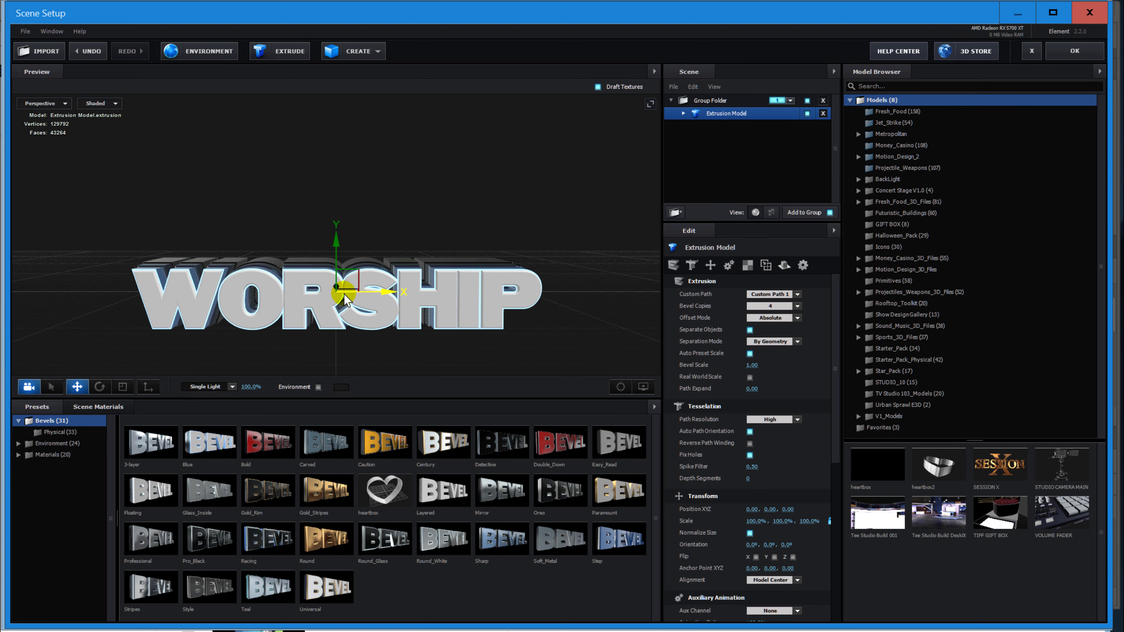
{"action": "left_click_drag", "start_coordinate": [344, 295], "coordinate": [376, 246]}
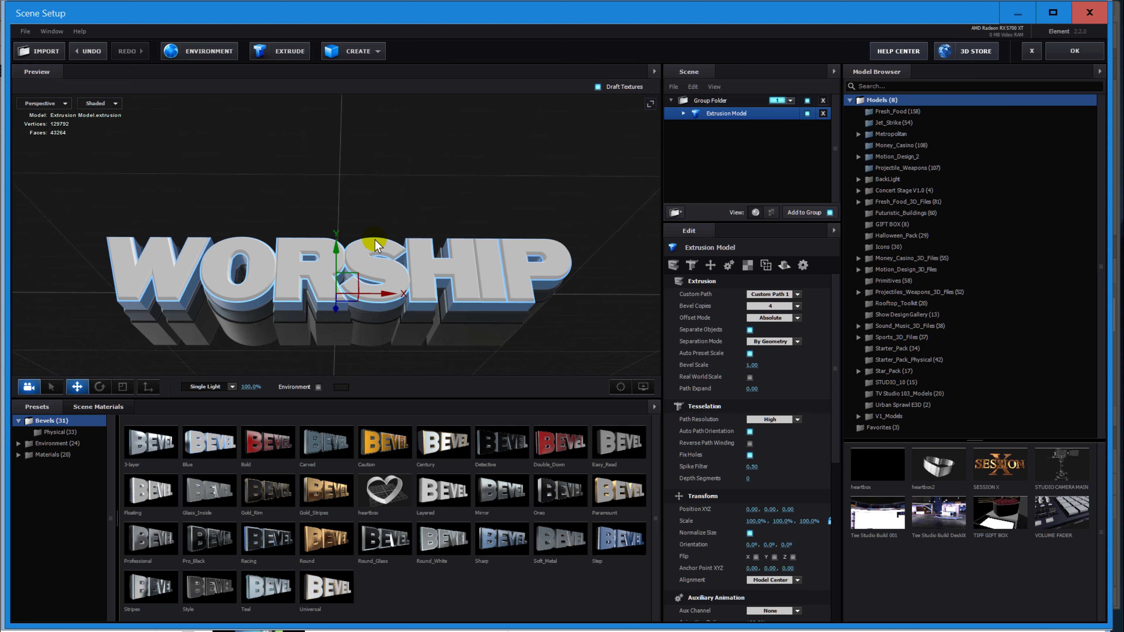
{"action": "left_click", "coordinate": [391, 442]}
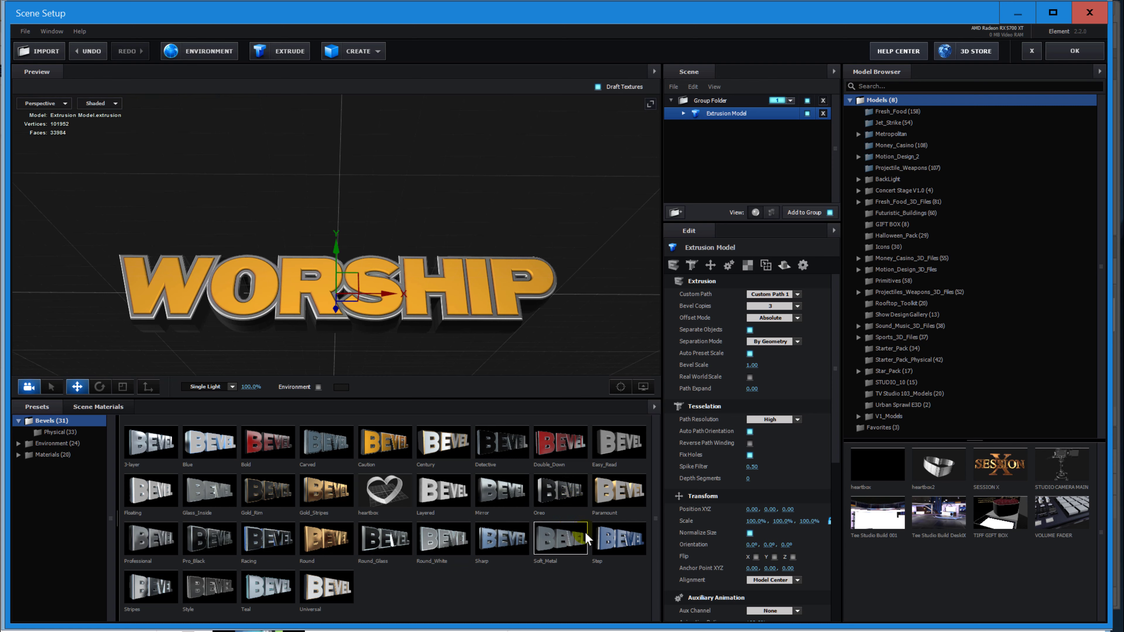
{"action": "left_click", "coordinate": [322, 466]}
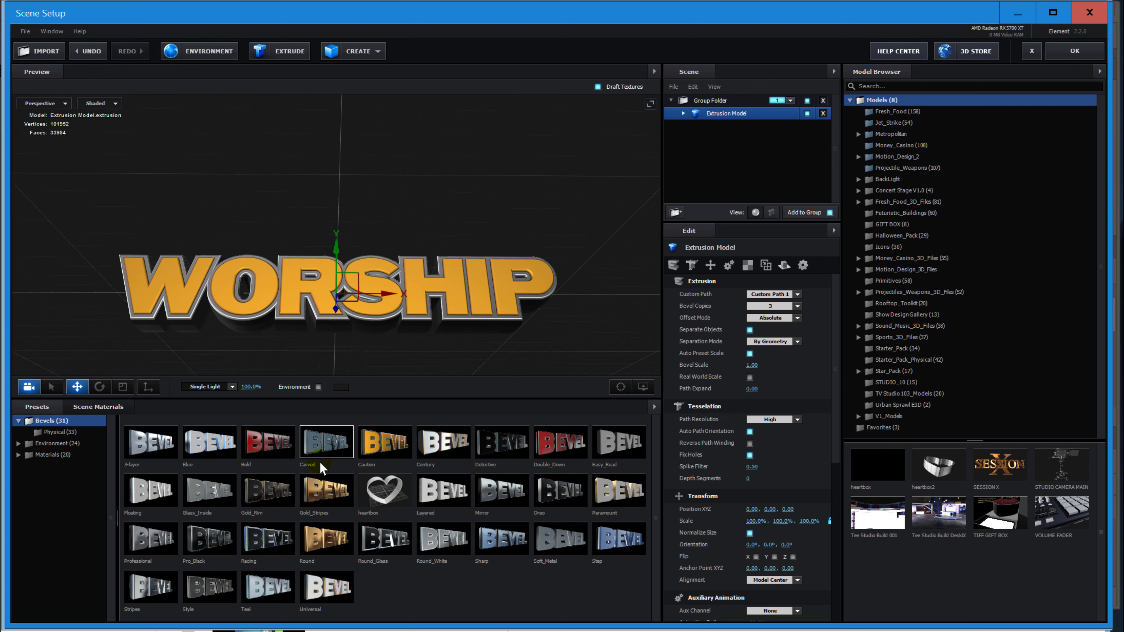
Try the Step, Double_Down and Caution presets from the Physical bevel collection on the WORSHIP text
{"action": "left_click", "coordinate": [60, 432]}
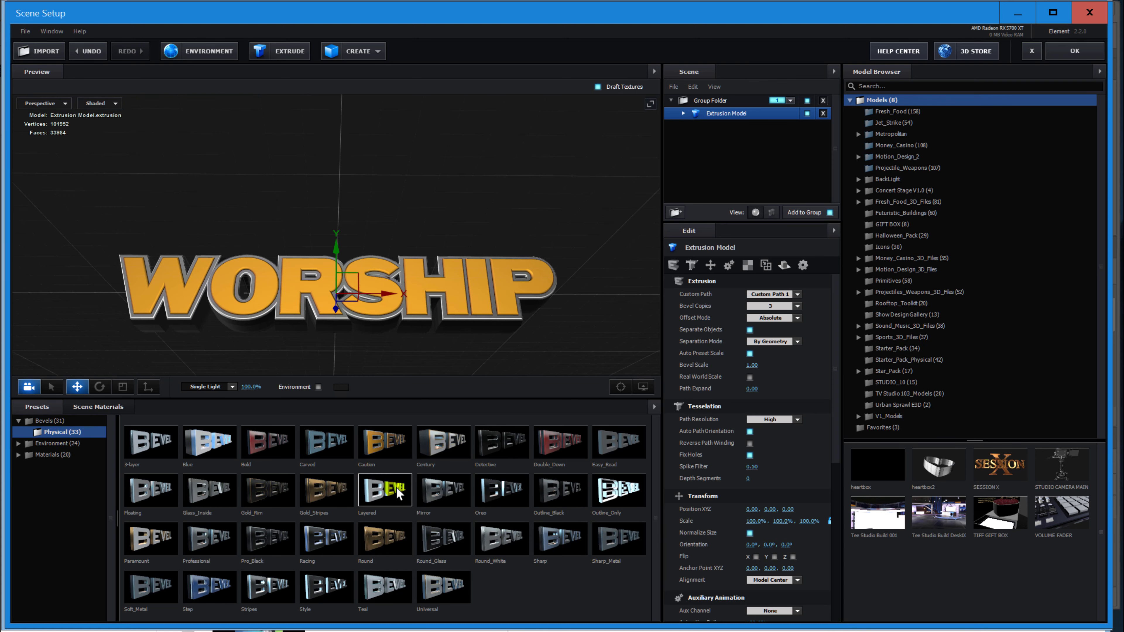
{"action": "left_click", "coordinate": [220, 585]}
{"action": "scroll", "coordinate": [374, 258], "scroll_direction": "down", "scroll_amount": 3}
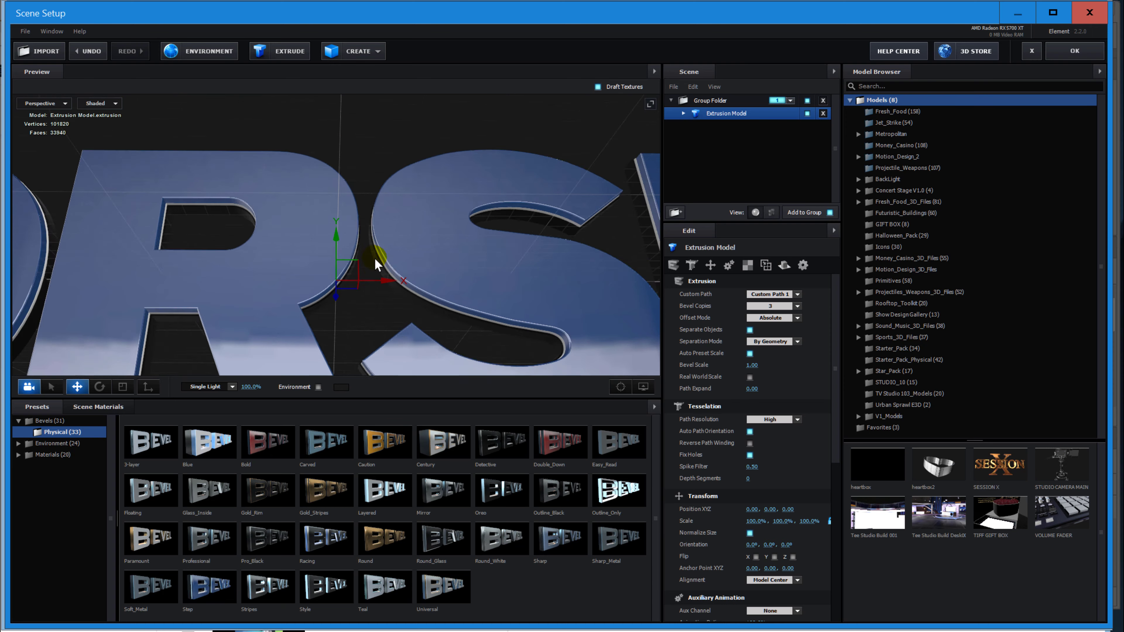
{"action": "left_click_drag", "start_coordinate": [454, 267], "coordinate": [456, 328]}
{"action": "left_click", "coordinate": [568, 442]}
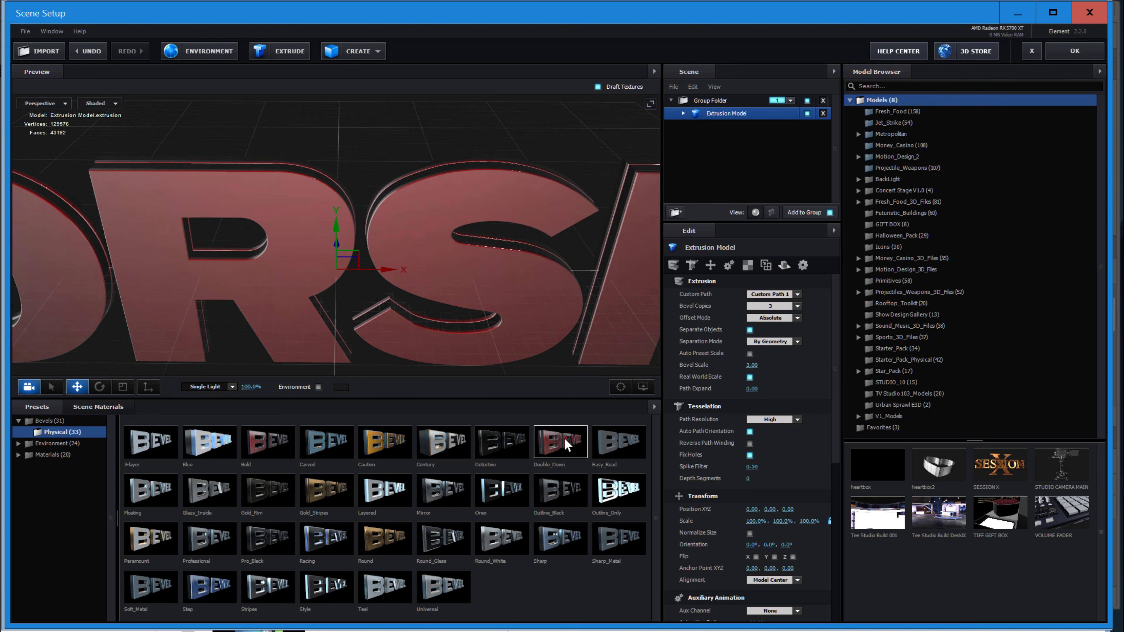
{"action": "left_click", "coordinate": [388, 444]}
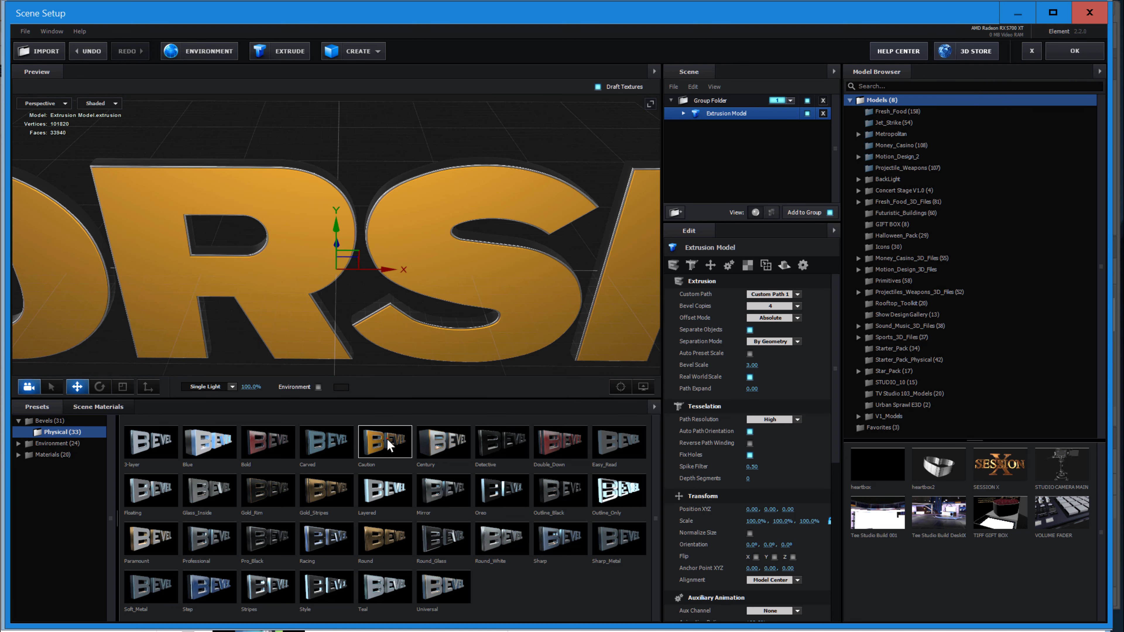
Return to the standard bevel collection and try its Bold and Double_Down presets on the WORSHIP text
{"action": "left_click", "coordinate": [50, 420]}
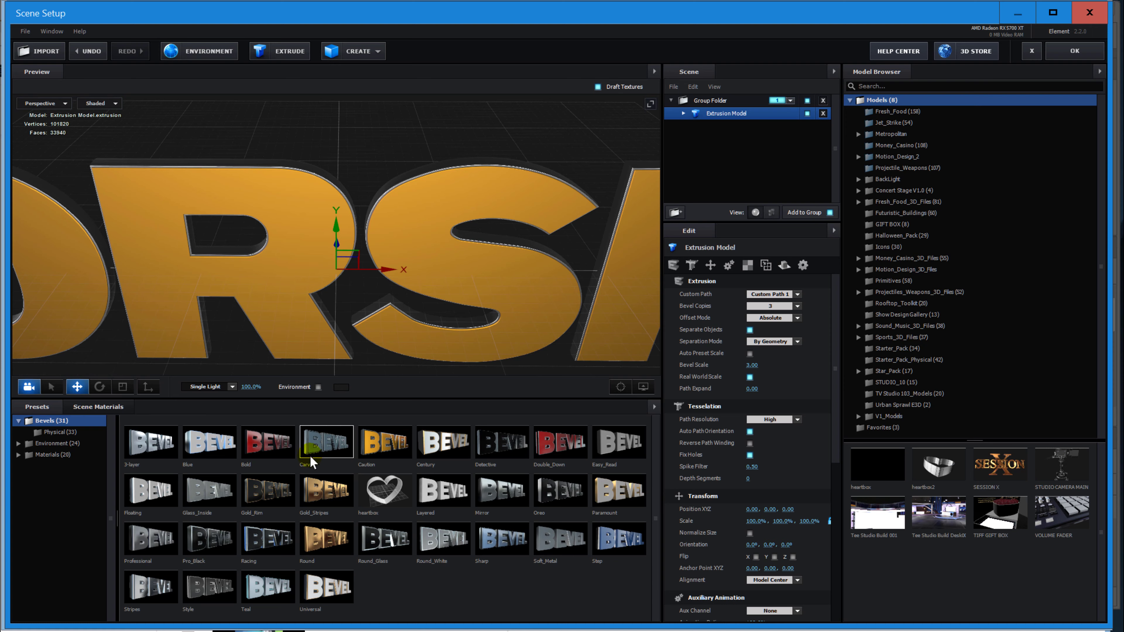
{"action": "left_click", "coordinate": [265, 444]}
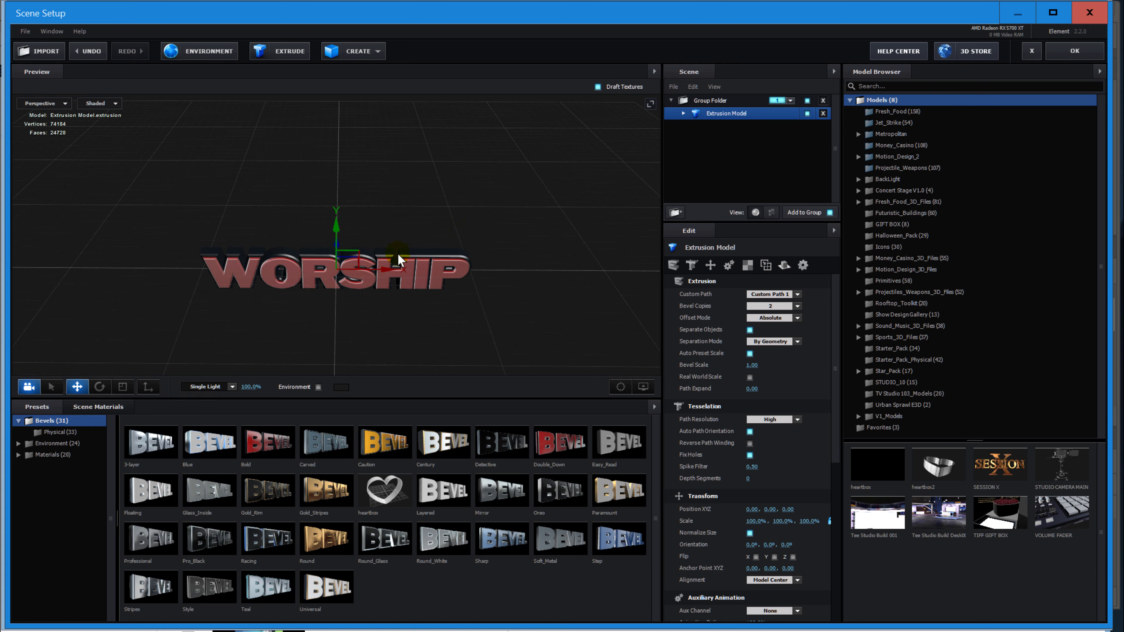
{"action": "scroll", "coordinate": [398, 254], "scroll_direction": "up", "scroll_amount": 7}
{"action": "left_click_drag", "start_coordinate": [406, 248], "coordinate": [430, 250]}
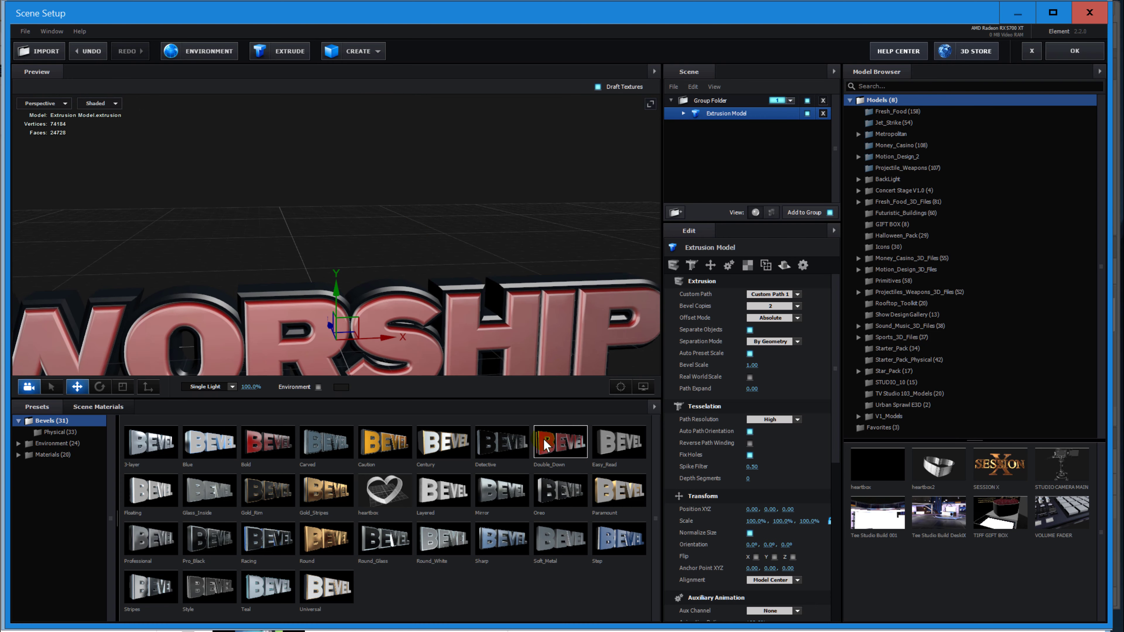
{"action": "left_click", "coordinate": [568, 438]}
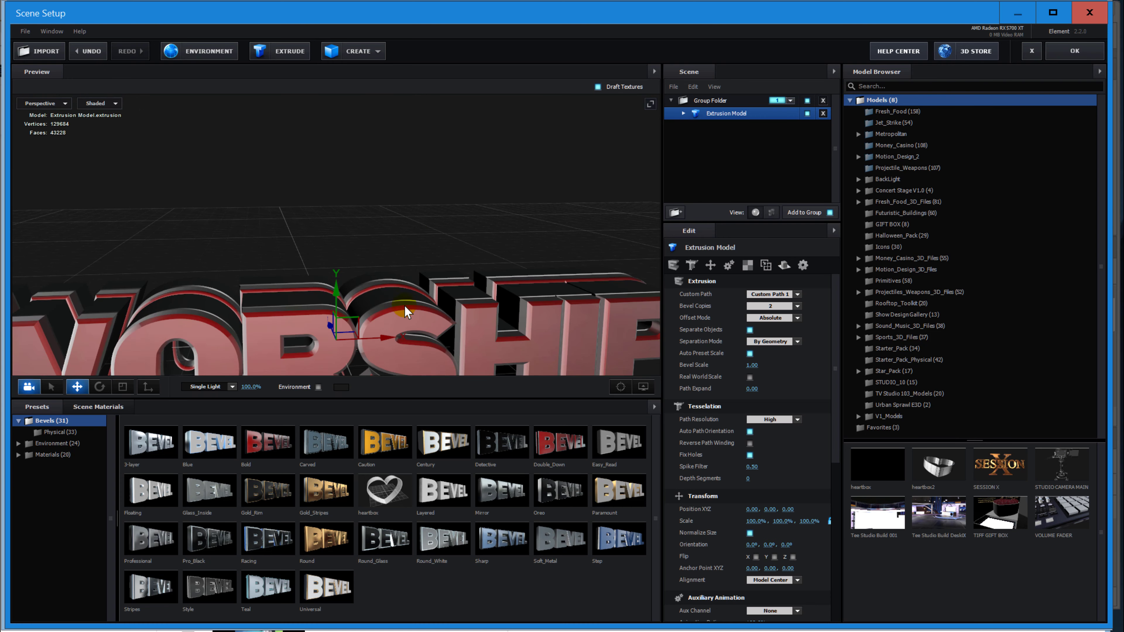
Raise the WORSHIP model to a Y position of about 0.24 and apply the Gold_Stripes bevel preset
{"action": "left_click_drag", "start_coordinate": [335, 293], "coordinate": [336, 183]}
{"action": "mouse_move", "coordinate": [477, 269]}
{"action": "left_mouse_down"}
{"action": "mouse_move", "coordinate": [468, 281]}
{"action": "mouse_move", "coordinate": [470, 260]}
{"action": "left_mouse_up"}
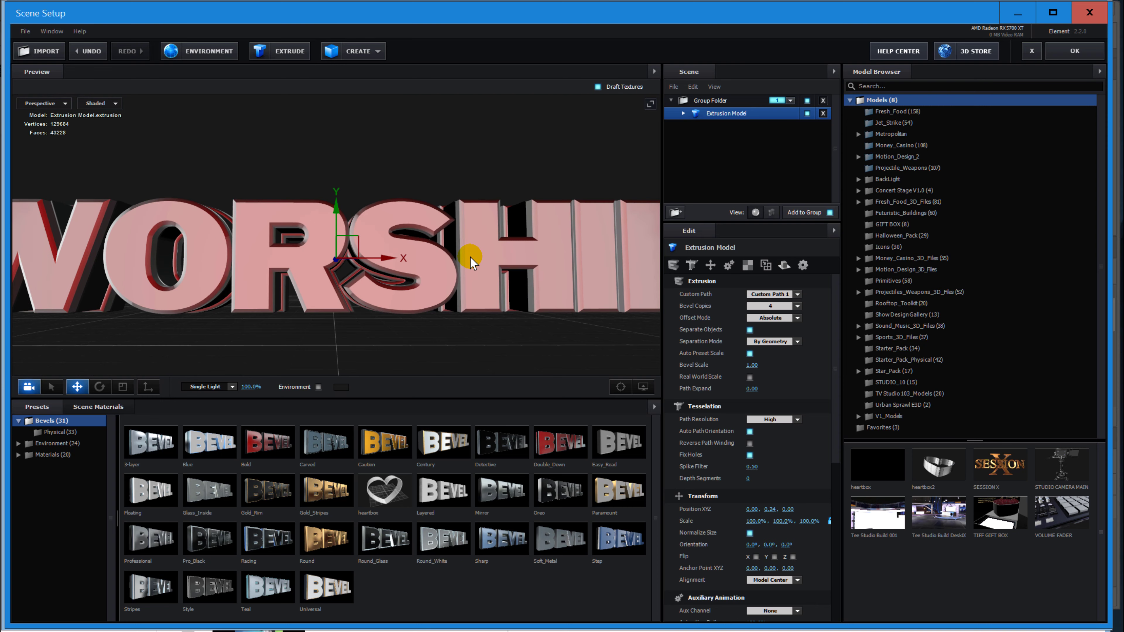
{"action": "left_click", "coordinate": [617, 489]}
{"action": "left_click", "coordinate": [324, 494]}
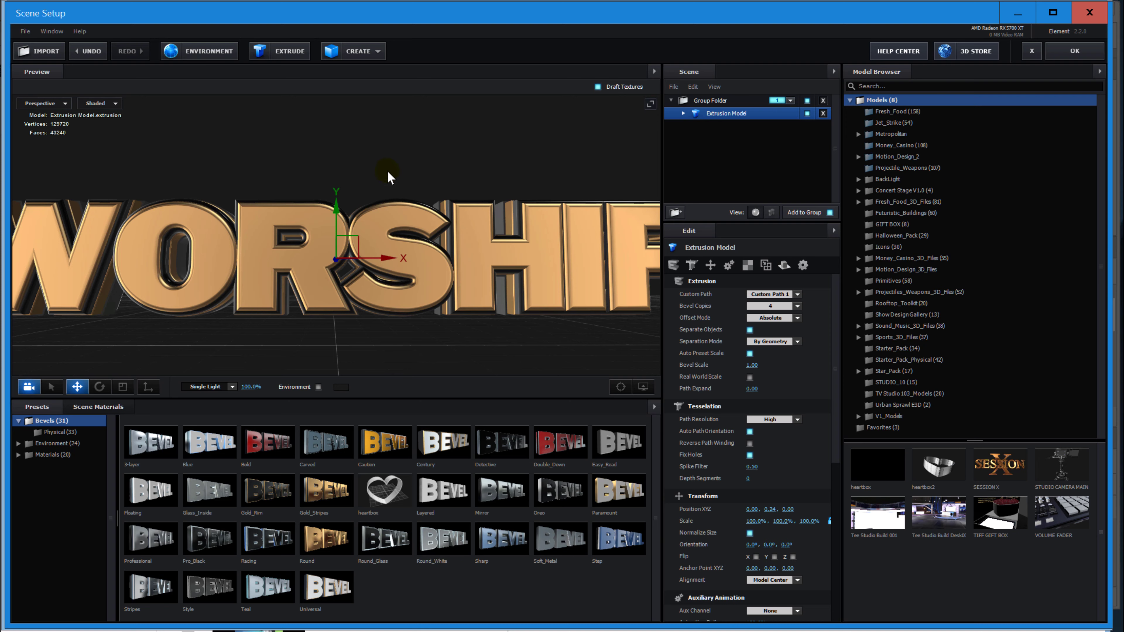
{"action": "scroll", "coordinate": [435, 281], "scroll_direction": "up", "scroll_amount": 5}
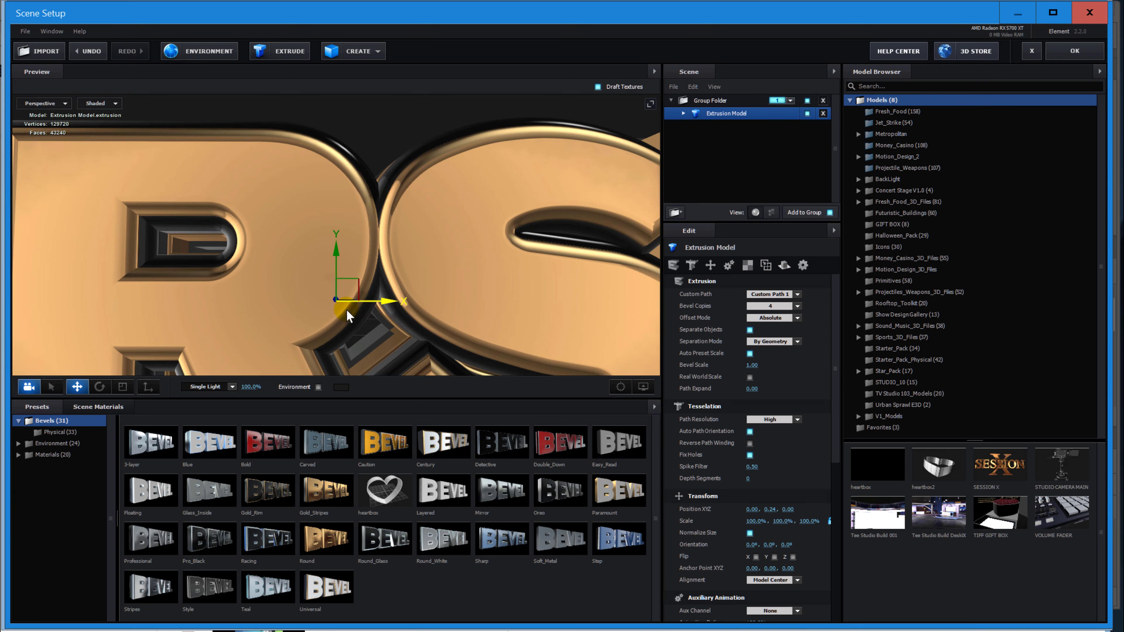
{"action": "scroll", "coordinate": [483, 270], "scroll_direction": "down", "scroll_amount": 3}
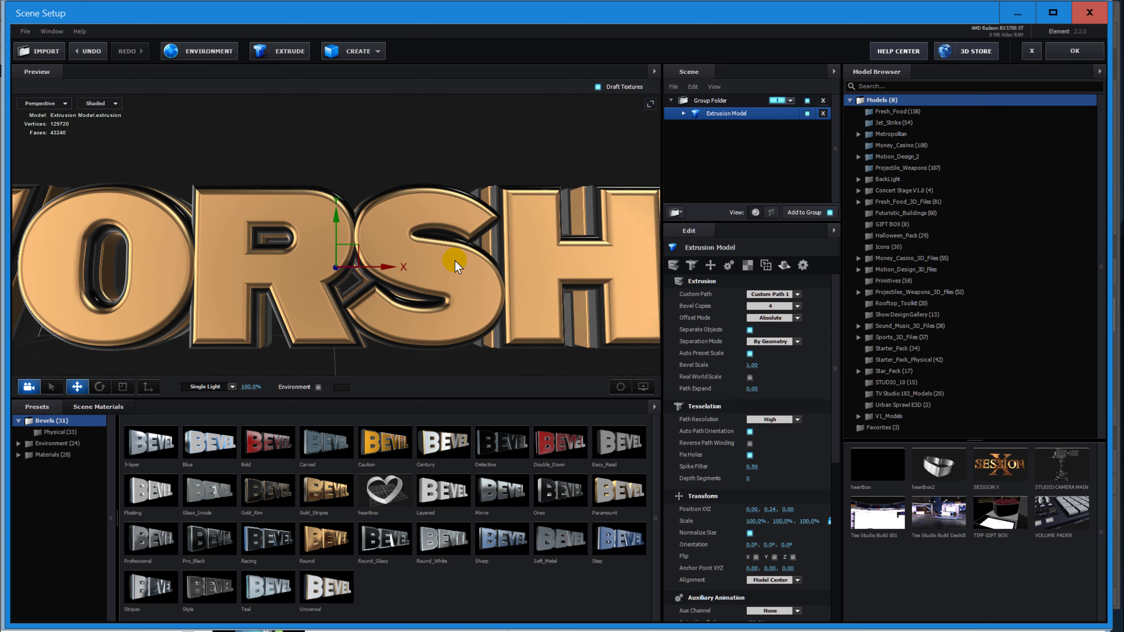
{"action": "scroll", "coordinate": [446, 251], "scroll_direction": "down", "scroll_amount": 5}
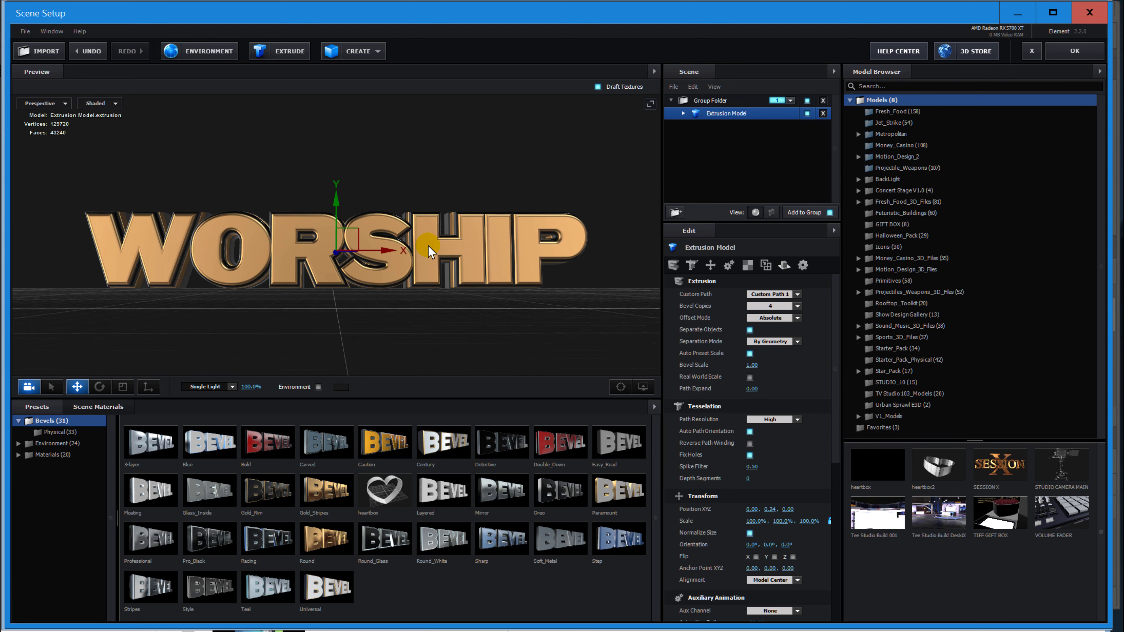
{"action": "scroll", "coordinate": [429, 247], "scroll_direction": "up", "scroll_amount": 3}
{"action": "scroll", "coordinate": [428, 248], "scroll_direction": "down", "scroll_amount": 1}
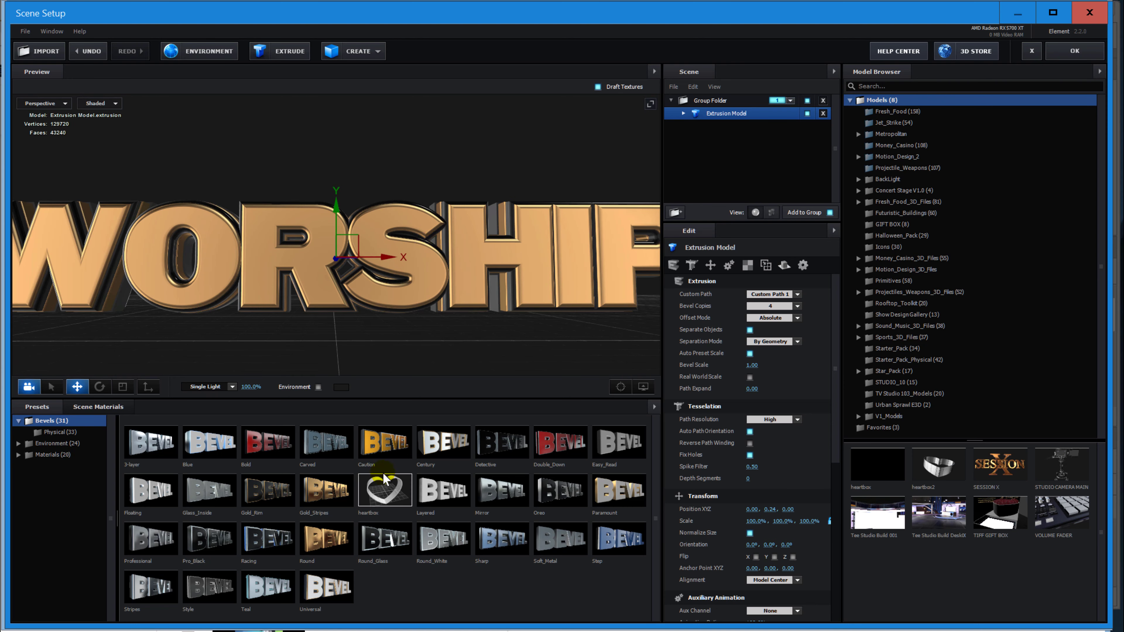
Select the first Gold_Basic bevel layer of the Extrusion Model and switch its visibility off and on to identify its part
{"action": "left_click", "coordinate": [682, 112]}
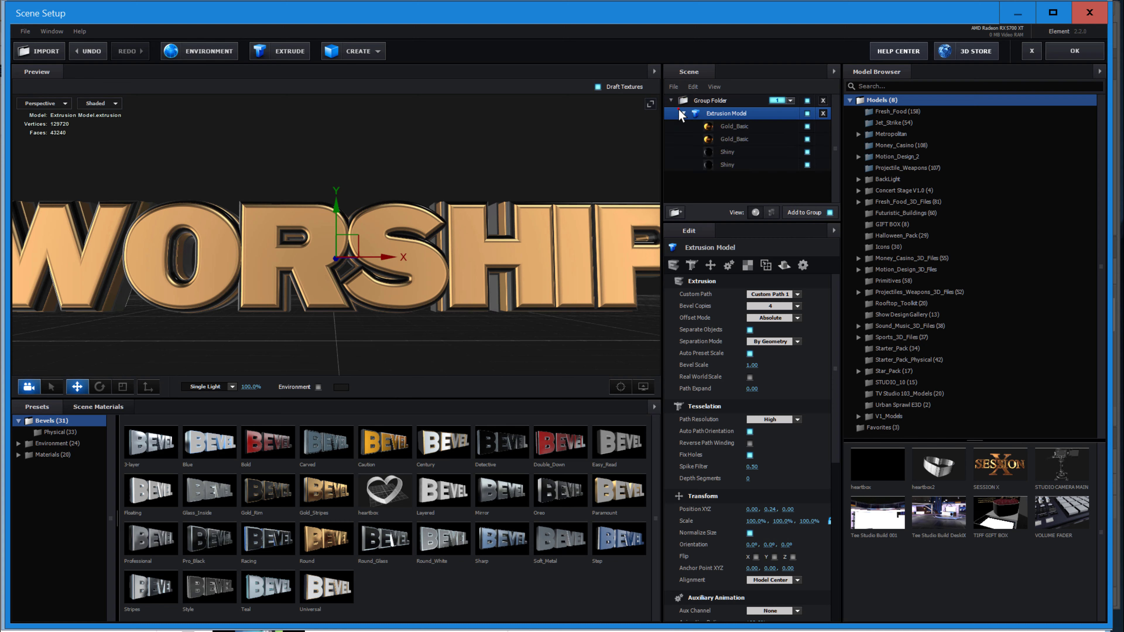
{"action": "left_click", "coordinate": [731, 126]}
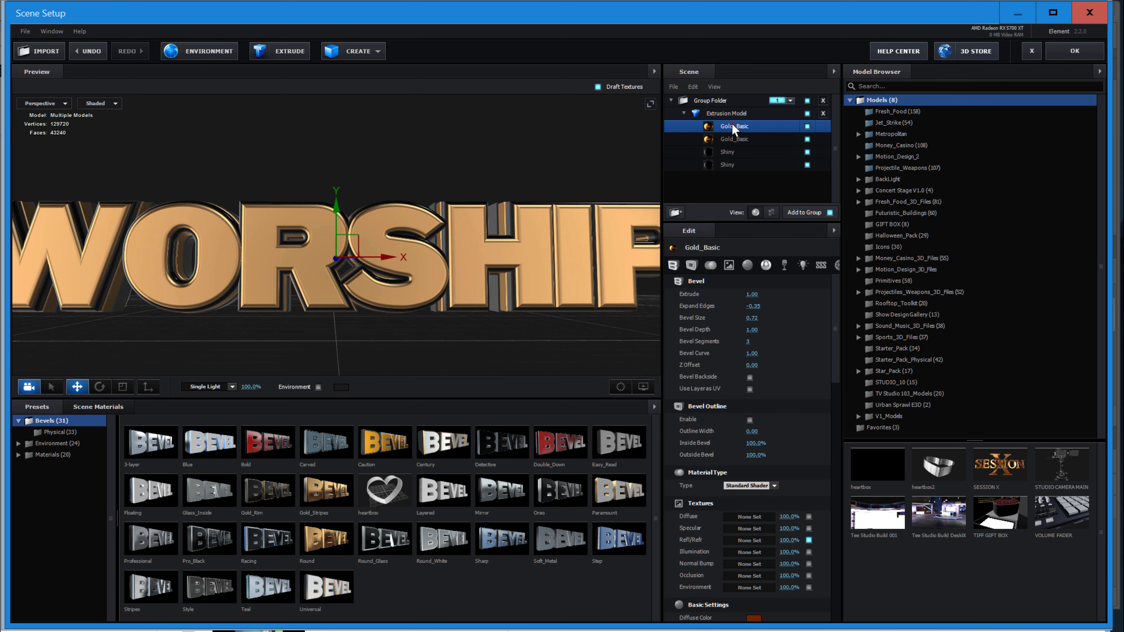
{"action": "left_click", "coordinate": [808, 126]}
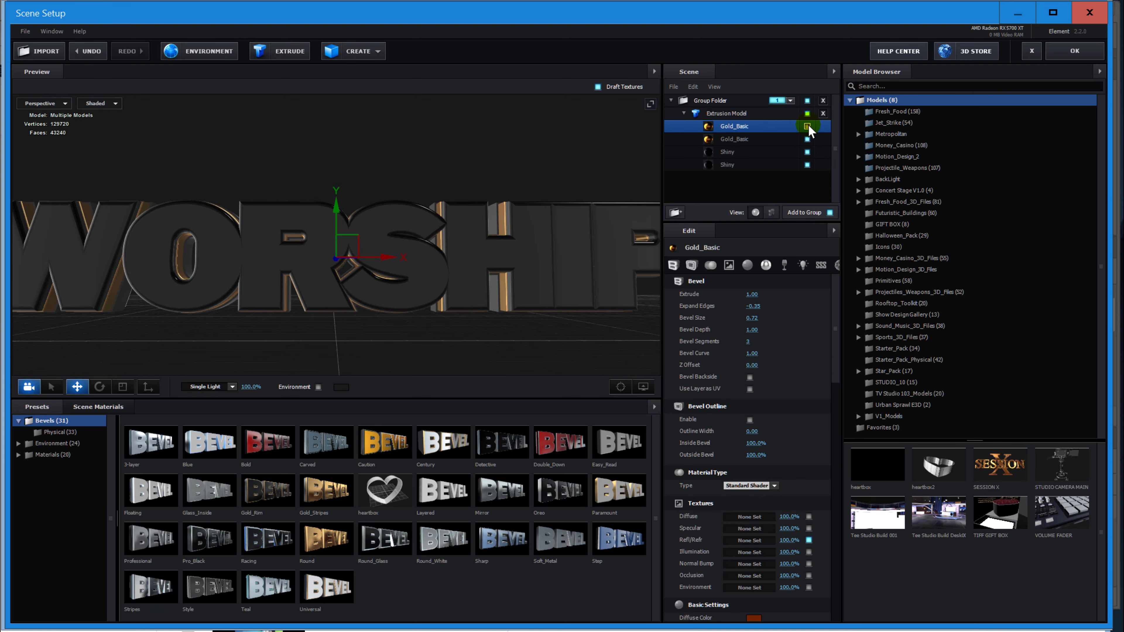
{"action": "left_click", "coordinate": [807, 126]}
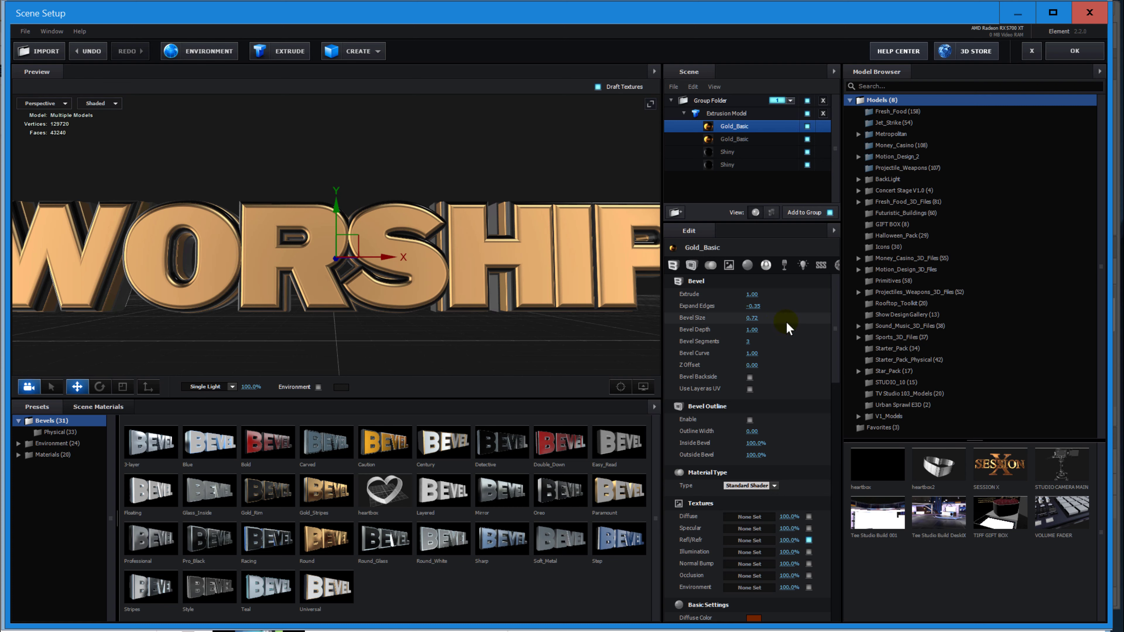
Set the Diffuse Color of the first Gold_Basic material to a brighter orange in its basic settings
{"action": "scroll", "coordinate": [758, 393], "scroll_direction": "down", "scroll_amount": 3}
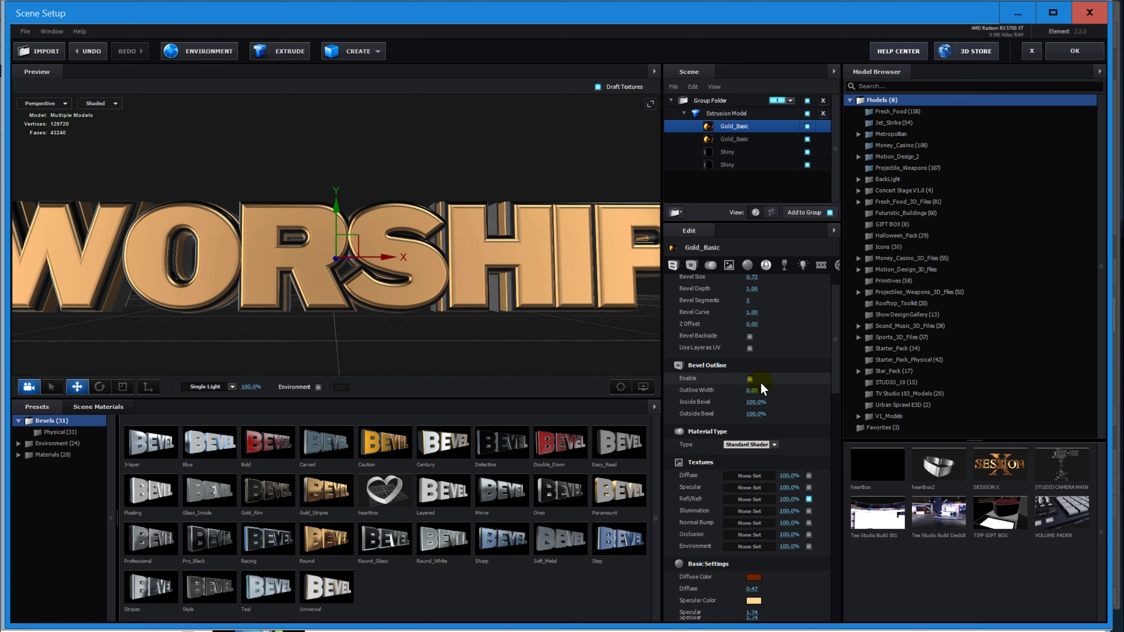
{"action": "scroll", "coordinate": [759, 381], "scroll_direction": "down", "scroll_amount": 4}
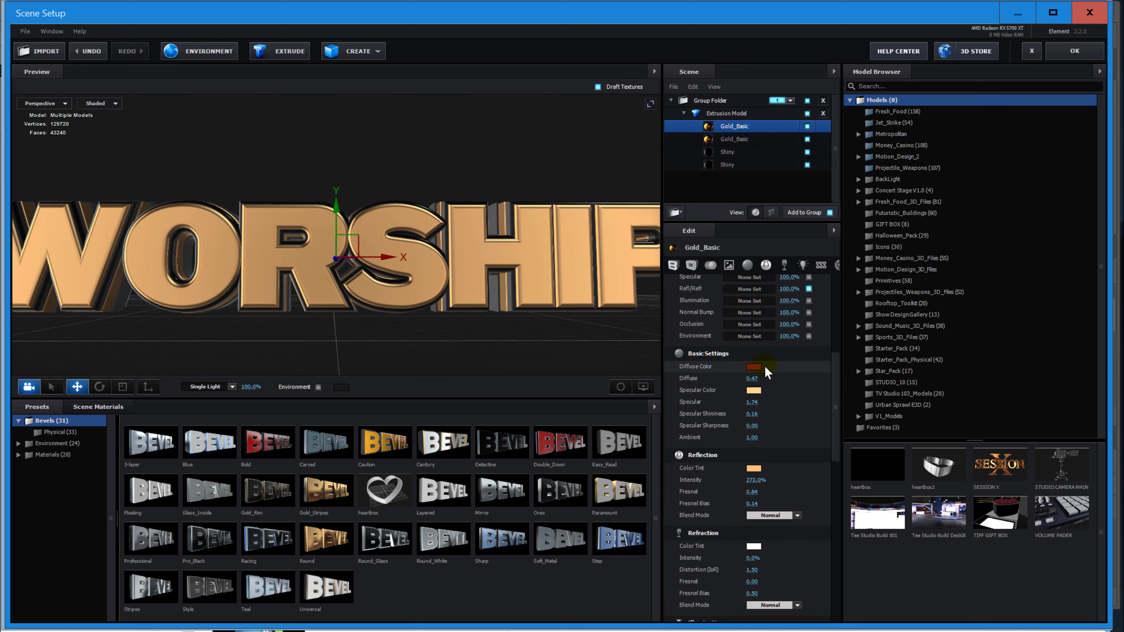
{"action": "scroll", "coordinate": [721, 352], "scroll_direction": "up", "scroll_amount": 7}
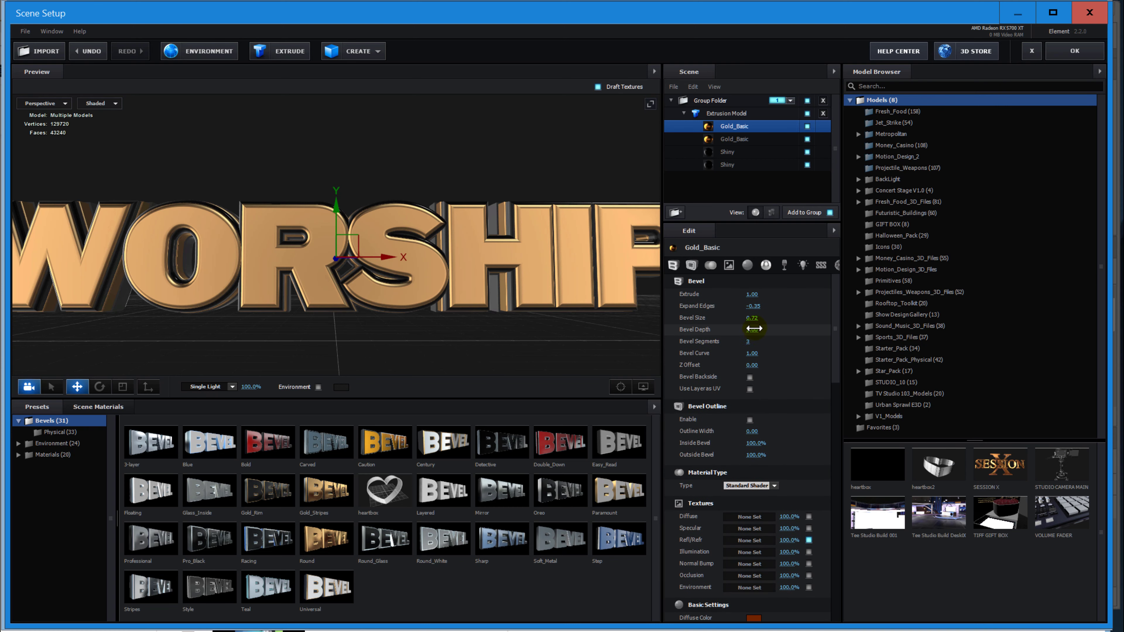
{"action": "scroll", "coordinate": [748, 339], "scroll_direction": "down", "scroll_amount": 6}
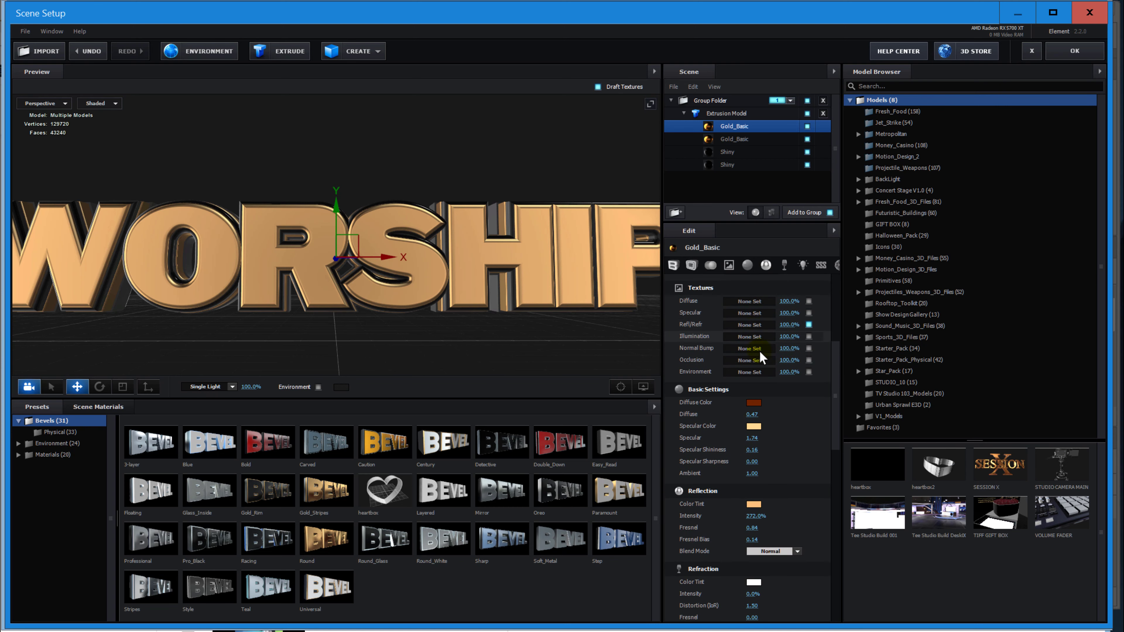
{"action": "left_click", "coordinate": [754, 403]}
{"action": "left_click", "coordinate": [791, 393]}
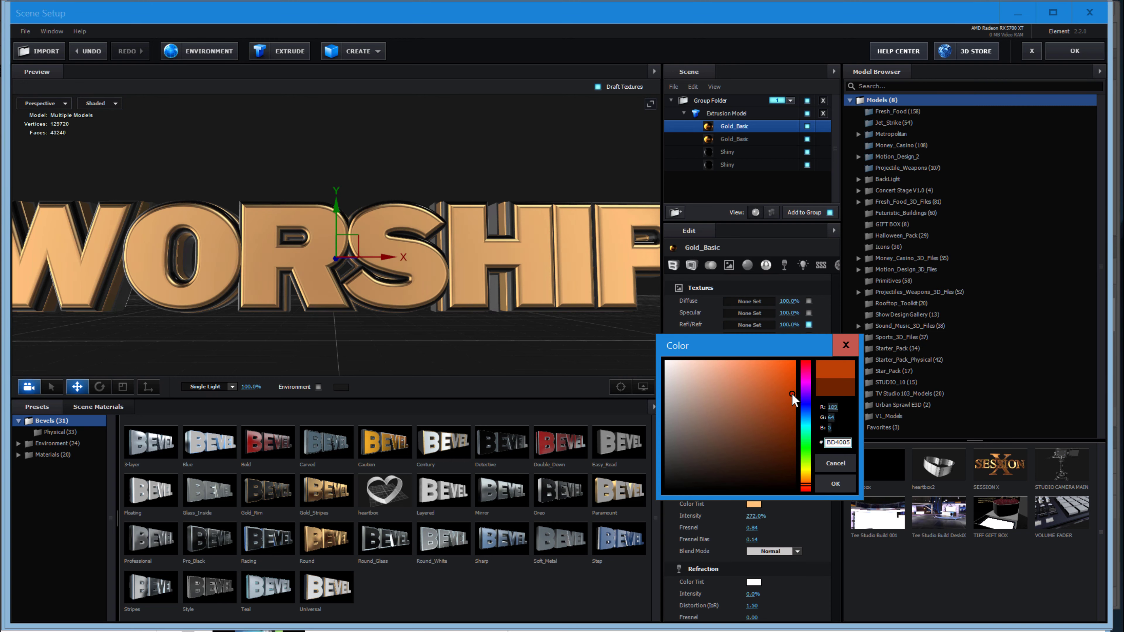
{"action": "left_click", "coordinate": [779, 379]}
{"action": "left_click", "coordinate": [834, 483]}
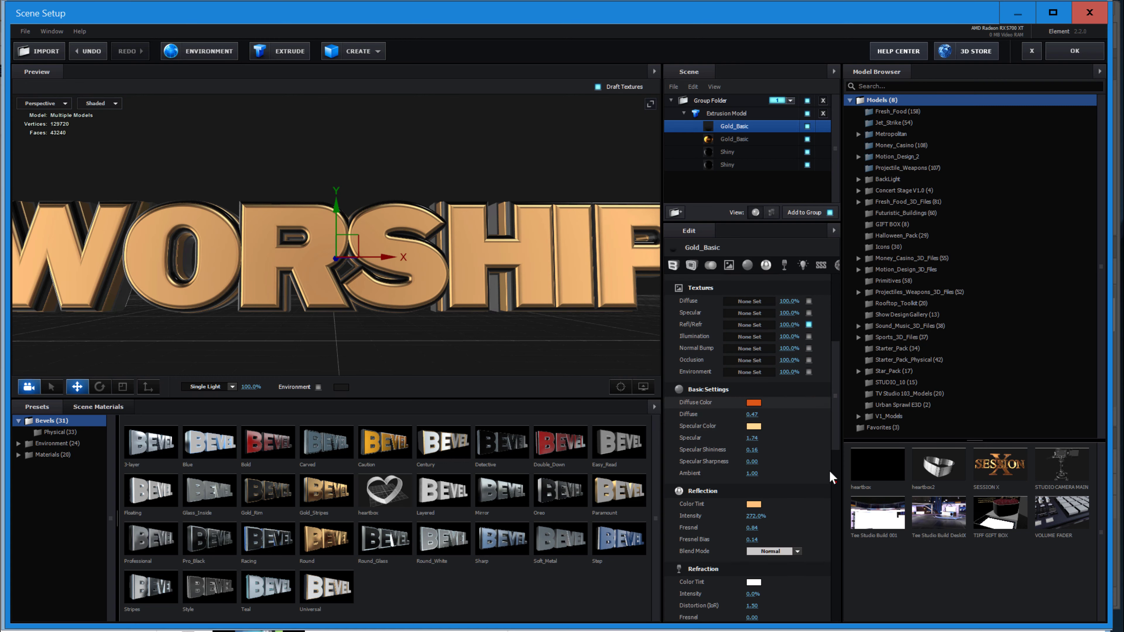
{"action": "left_click", "coordinate": [471, 287]}
{"action": "scroll", "coordinate": [481, 272], "scroll_direction": "down", "scroll_amount": 4}
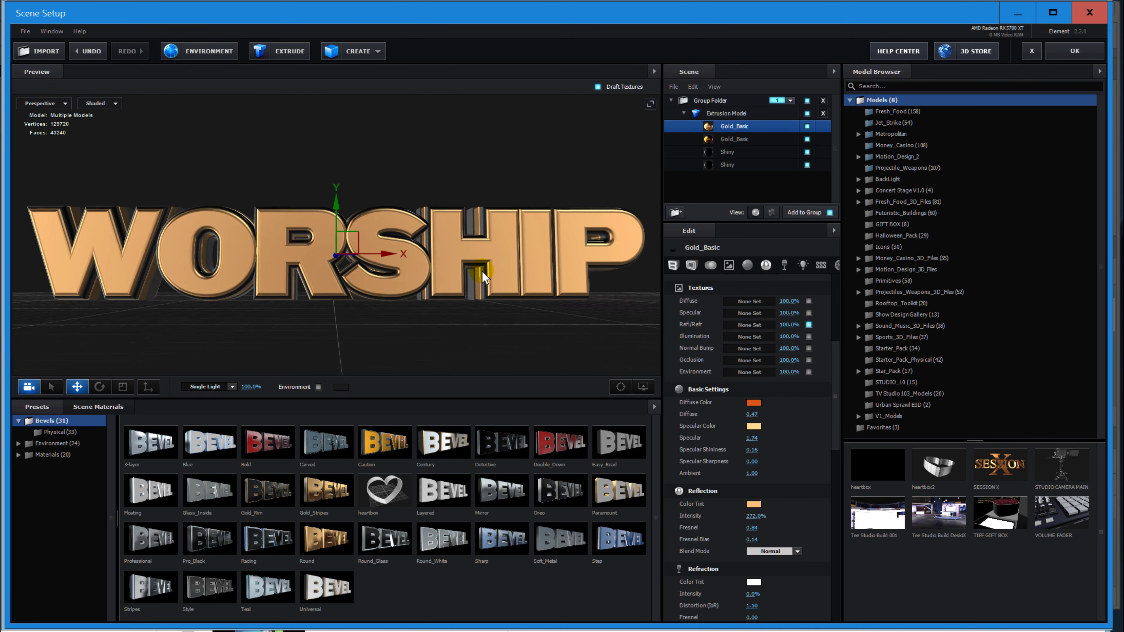
{"action": "scroll", "coordinate": [481, 271], "scroll_direction": "up", "scroll_amount": 3}
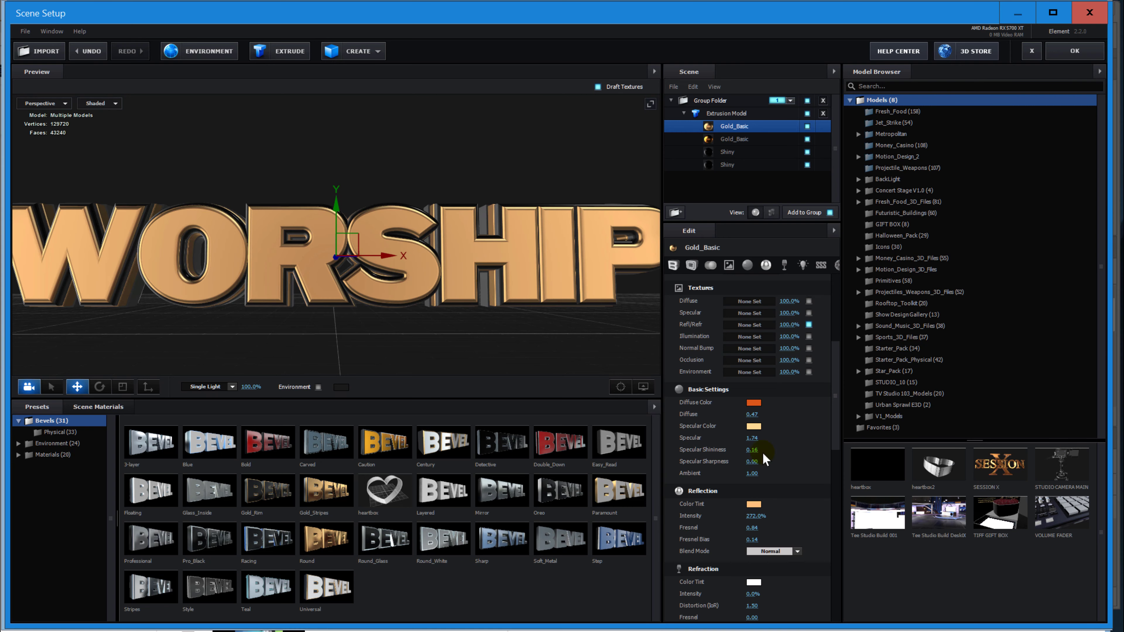
Toggle the visibility of the first Gold_Basic layer and examine its bevel, texture, reflection, refraction, wireframe and advanced material settings
{"action": "left_click", "coordinate": [807, 126]}
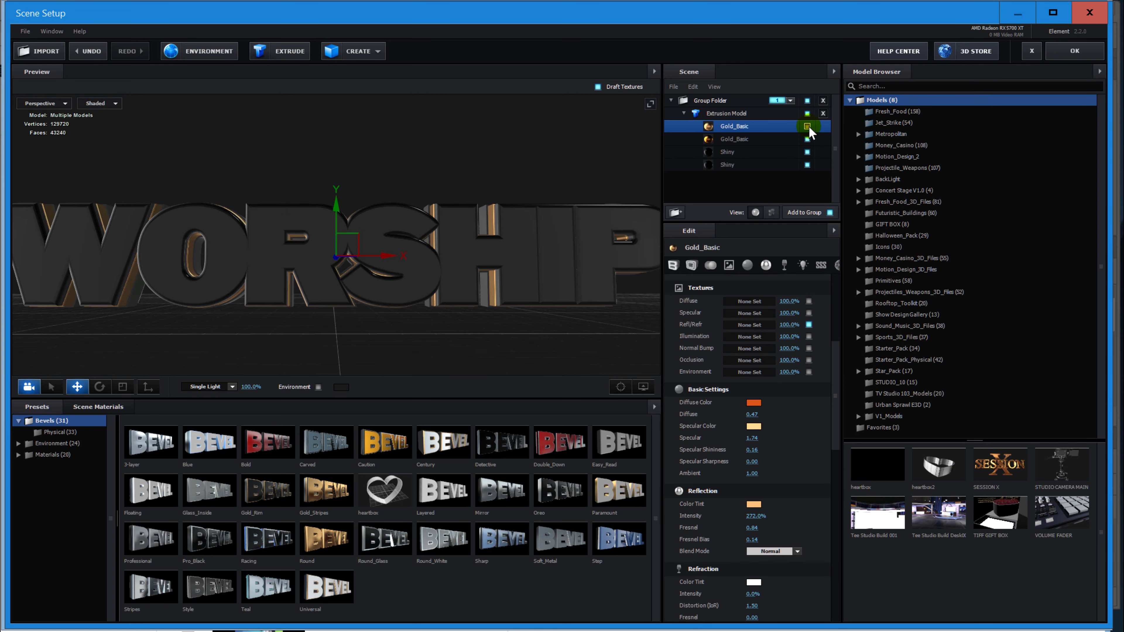
{"action": "scroll", "coordinate": [752, 336], "scroll_direction": "up", "scroll_amount": 4}
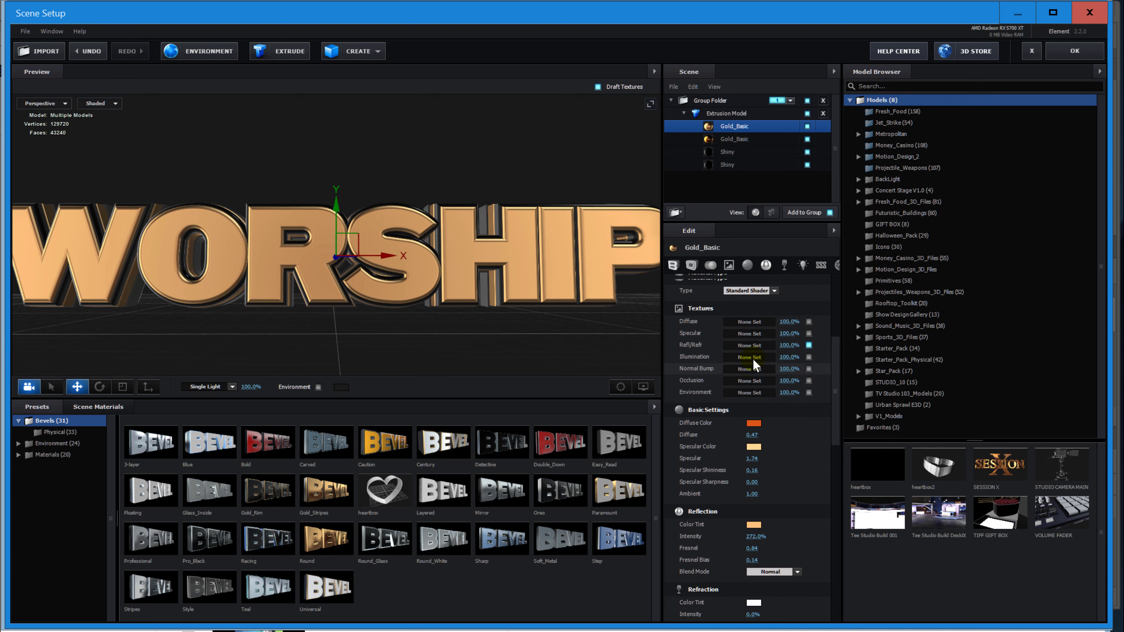
{"action": "left_click", "coordinate": [750, 351]}
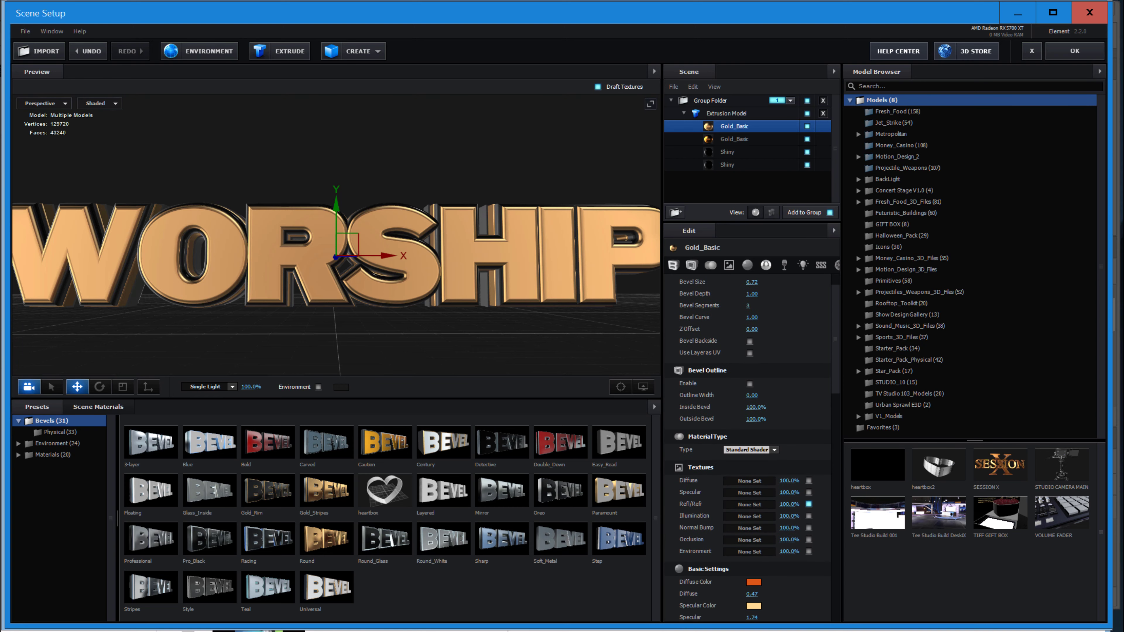
{"action": "key", "text": "ctrl+z"}
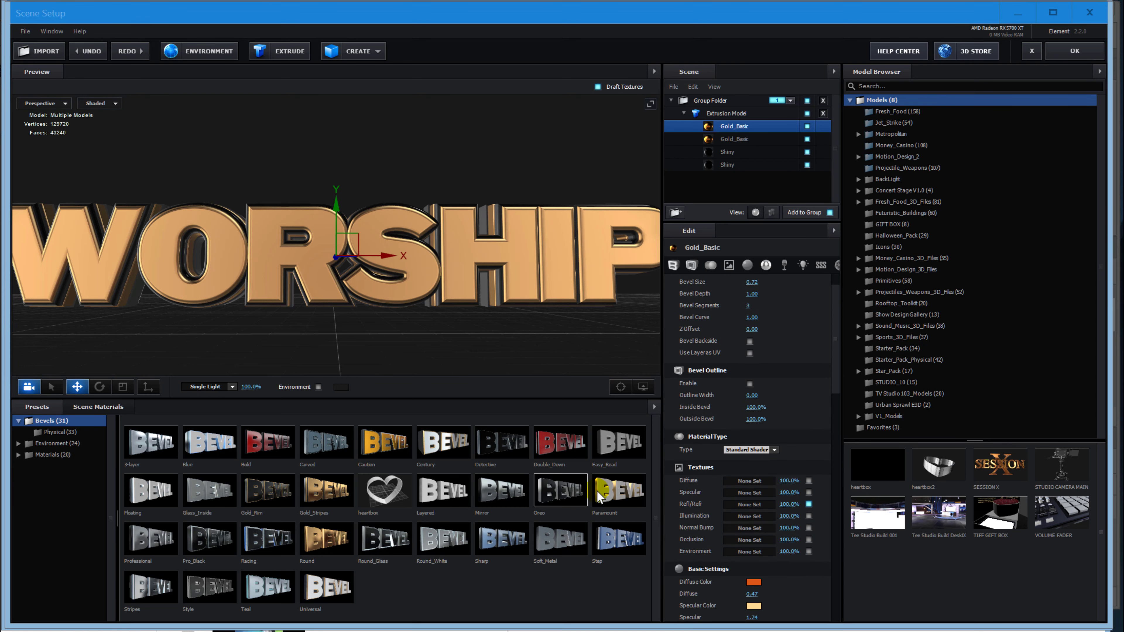
{"action": "scroll", "coordinate": [754, 466], "scroll_direction": "down", "scroll_amount": 5}
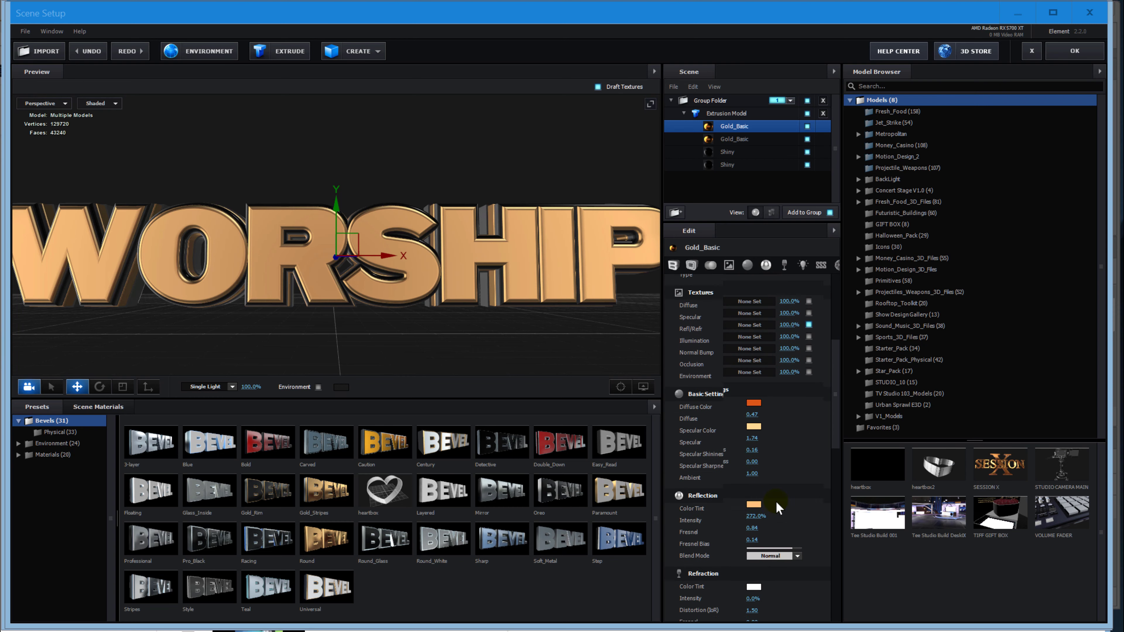
{"action": "scroll", "coordinate": [756, 484], "scroll_direction": "down", "scroll_amount": 10}
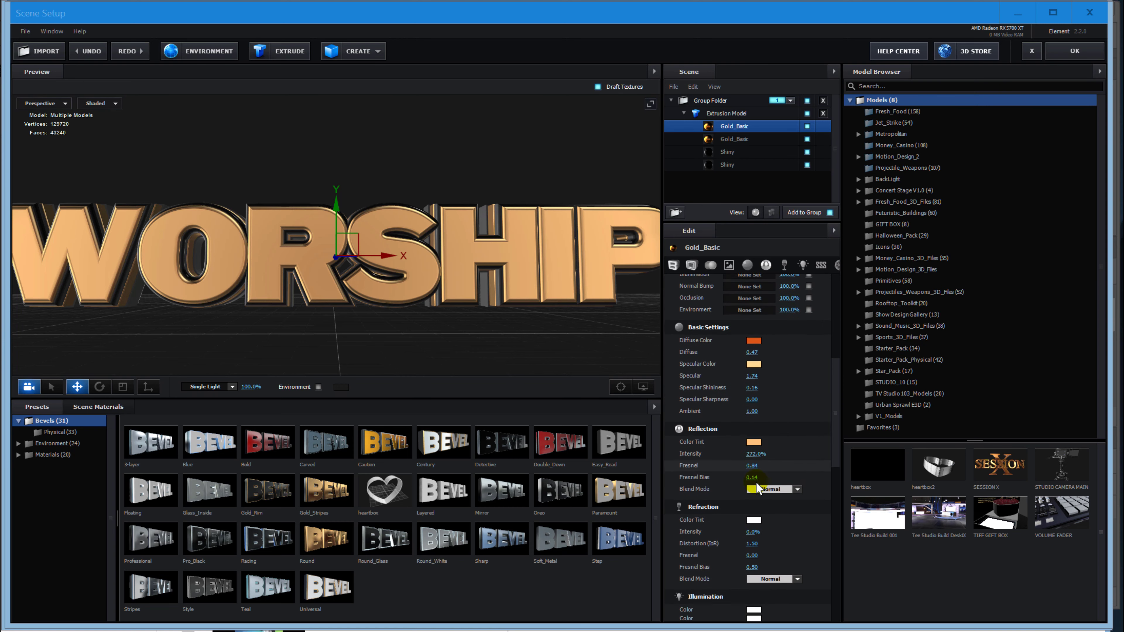
{"action": "scroll", "coordinate": [756, 483], "scroll_direction": "down", "scroll_amount": 5}
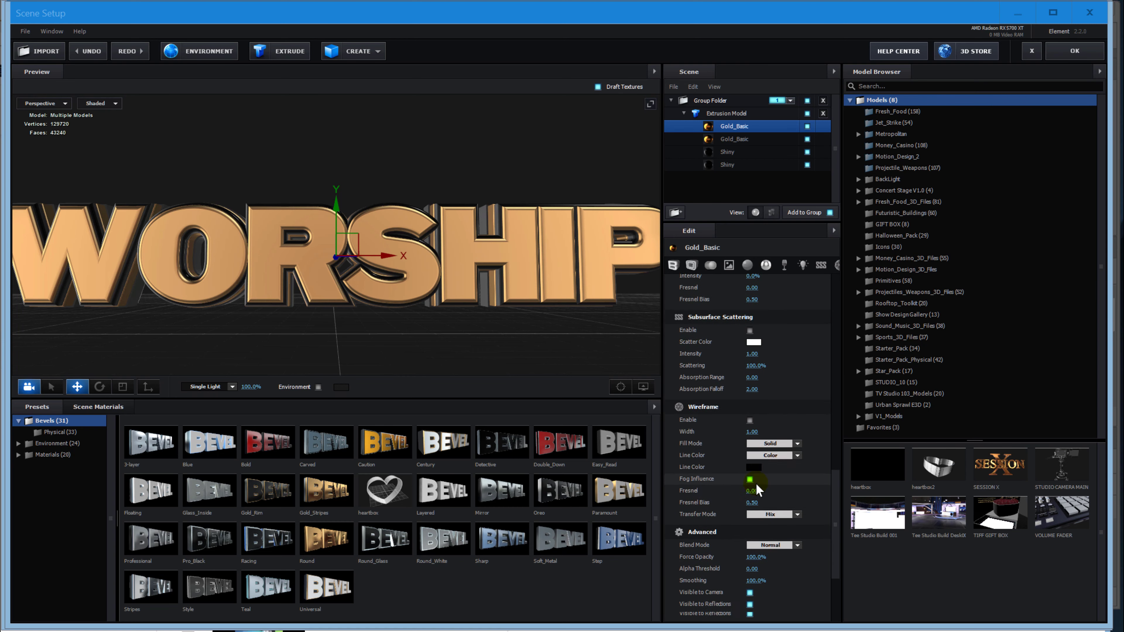
{"action": "scroll", "coordinate": [758, 484], "scroll_direction": "up", "scroll_amount": 15}
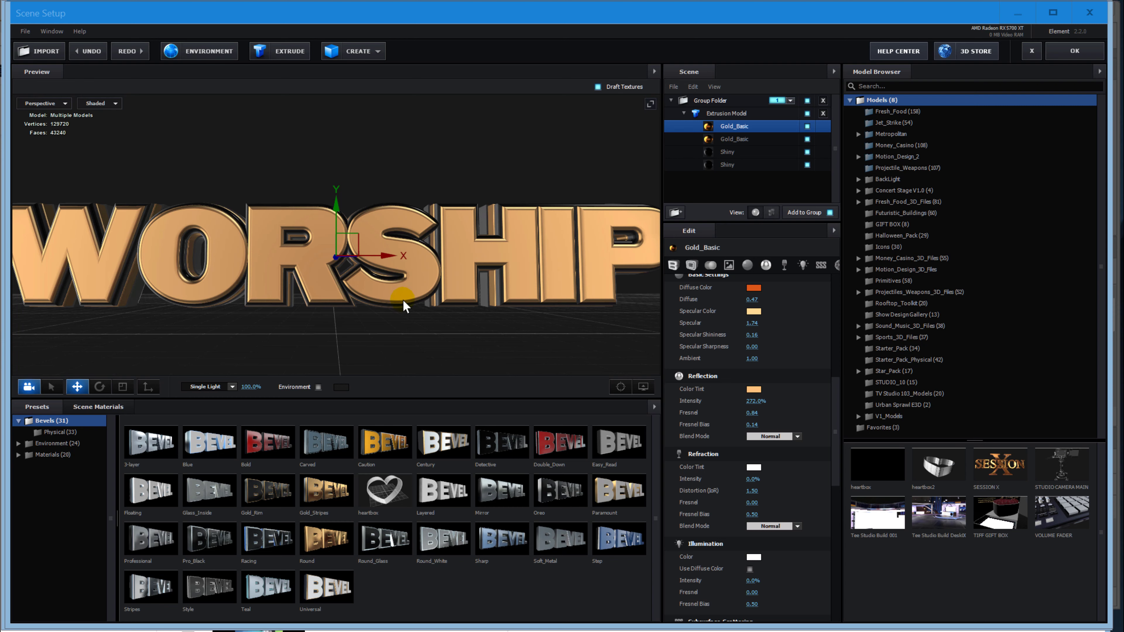
Change the Diffuse Color of the first Gold_Basic material to purple
{"action": "scroll", "coordinate": [372, 242], "scroll_direction": "up", "scroll_amount": 6}
{"action": "left_click_drag", "start_coordinate": [413, 259], "coordinate": [463, 290]}
{"action": "scroll", "coordinate": [454, 218], "scroll_direction": "down", "scroll_amount": 5}
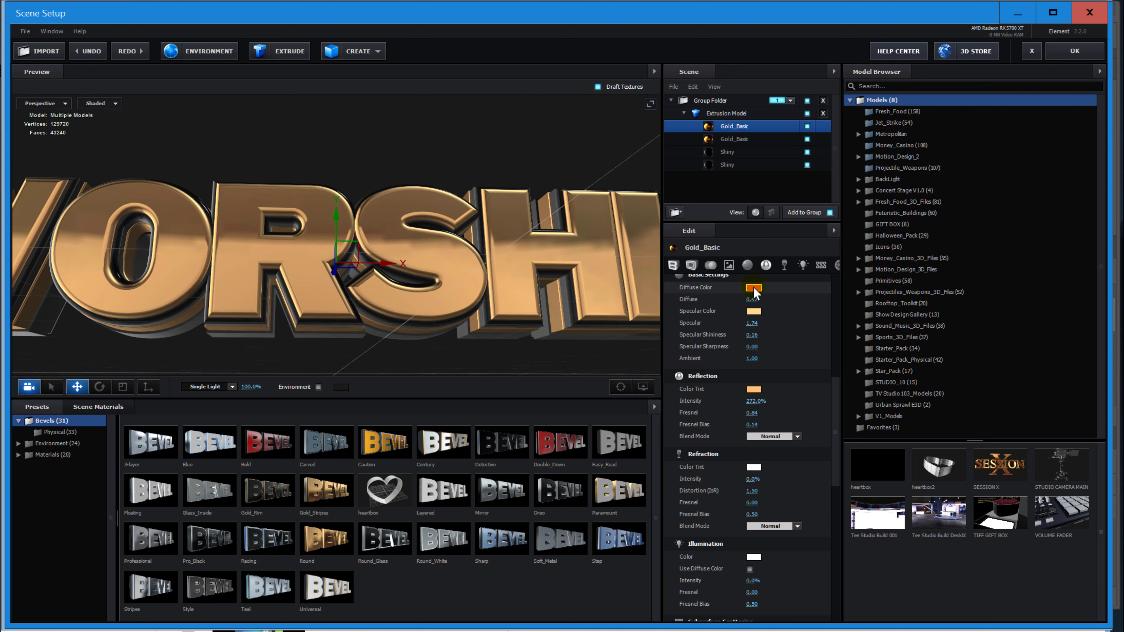
{"action": "left_click", "coordinate": [753, 288]}
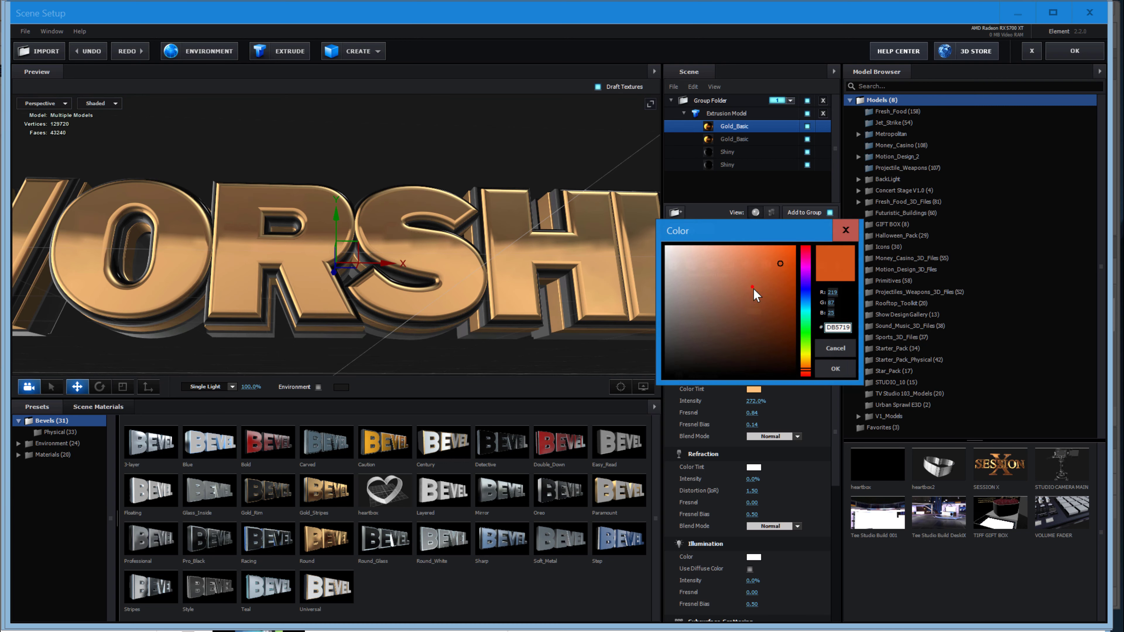
{"action": "left_click", "coordinate": [805, 272]}
{"action": "left_click", "coordinate": [835, 369]}
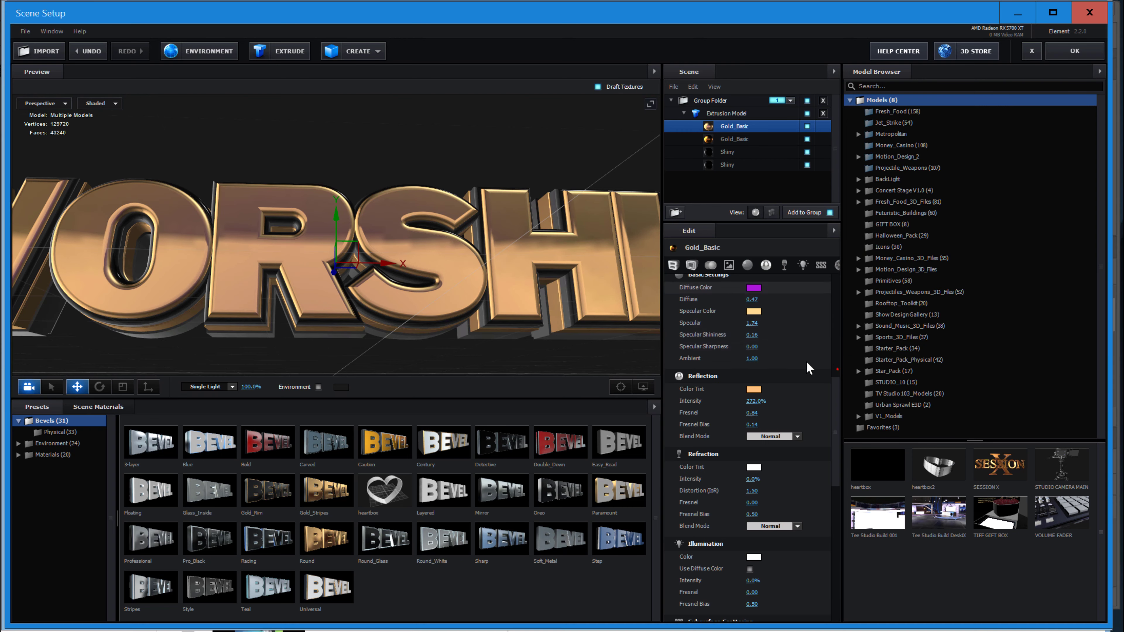
Set the Specular Color of the first Gold_Basic material to D30FFE and raise its Diffuse value to 5.06
{"action": "left_click", "coordinate": [753, 313]}
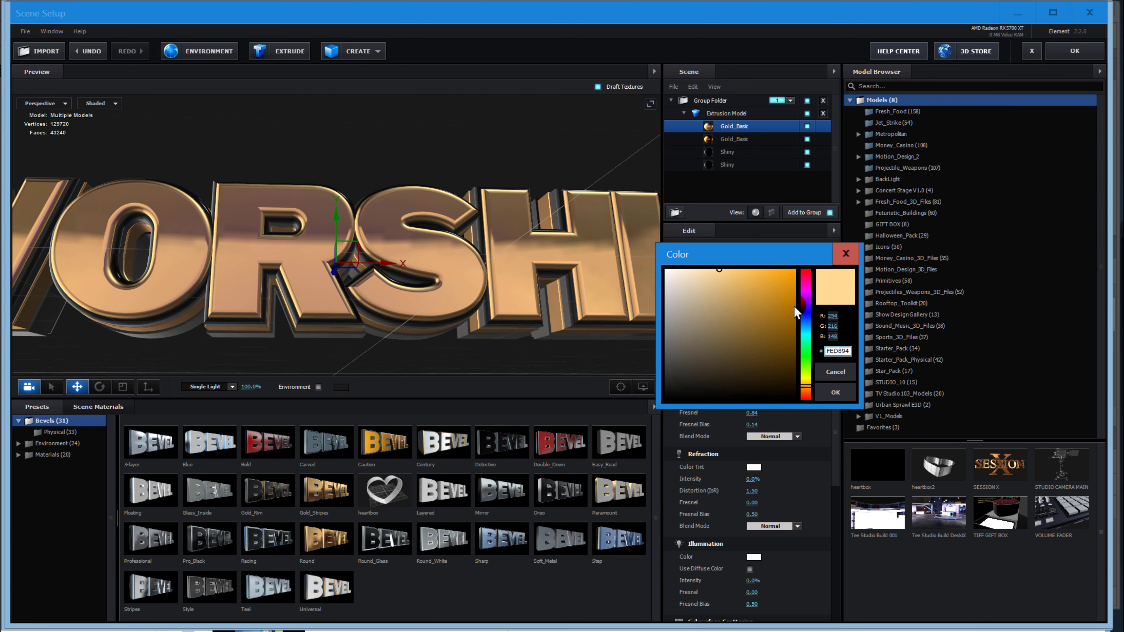
{"action": "left_click", "coordinate": [805, 294]}
{"action": "left_click", "coordinate": [787, 269]}
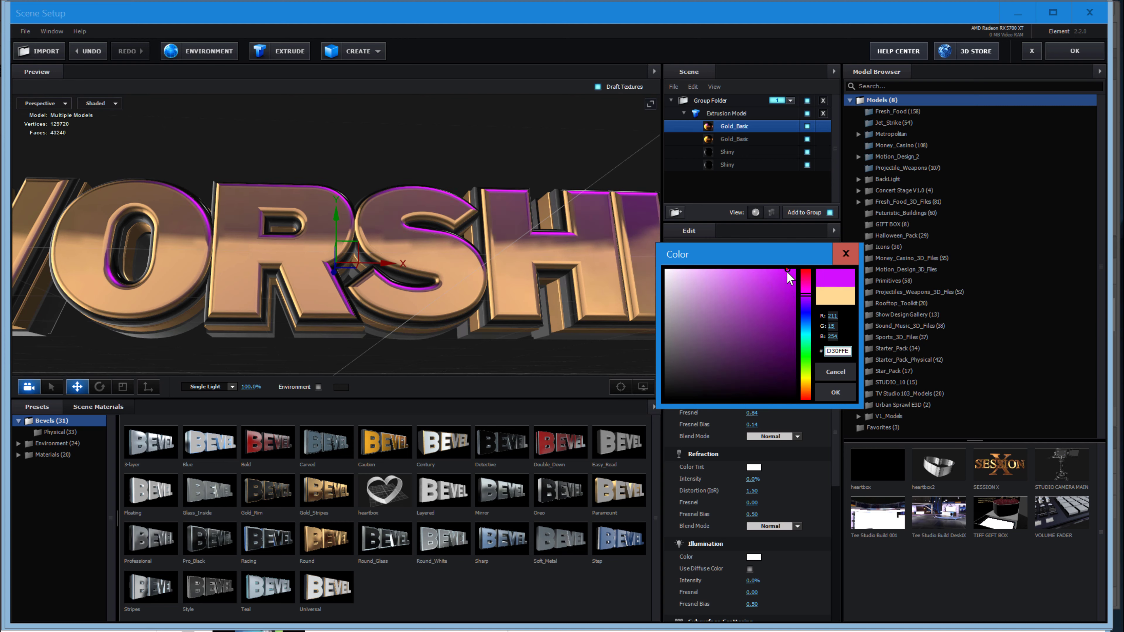
{"action": "left_click", "coordinate": [839, 395]}
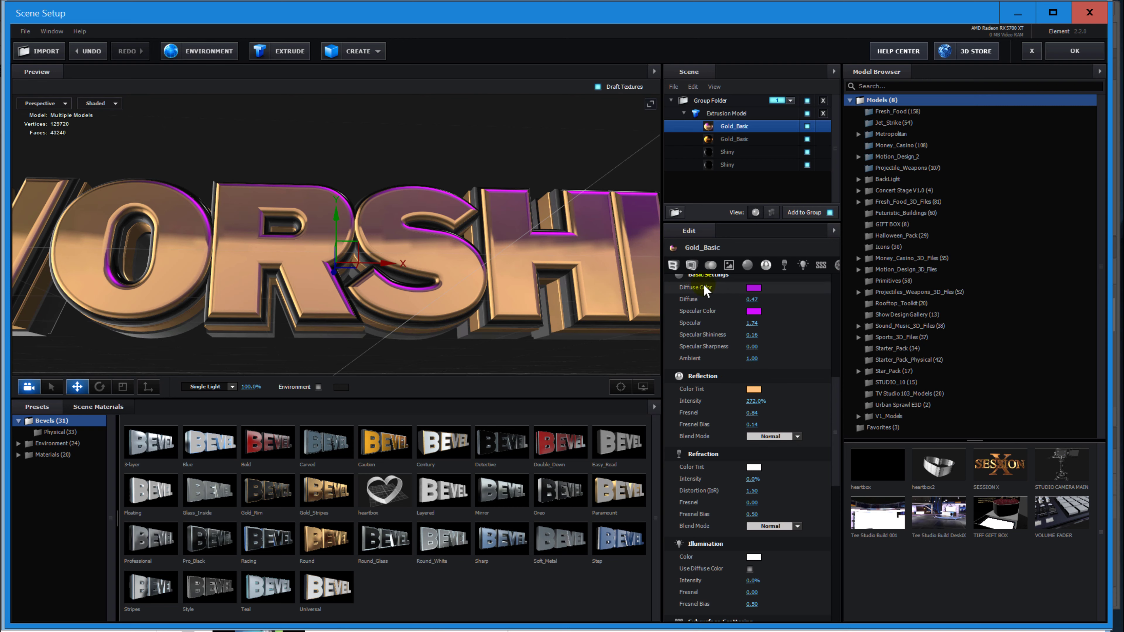
{"action": "left_click_drag", "start_coordinate": [752, 299], "coordinate": [983, 296]}
{"action": "left_click_drag", "start_coordinate": [426, 357], "coordinate": [464, 223]}
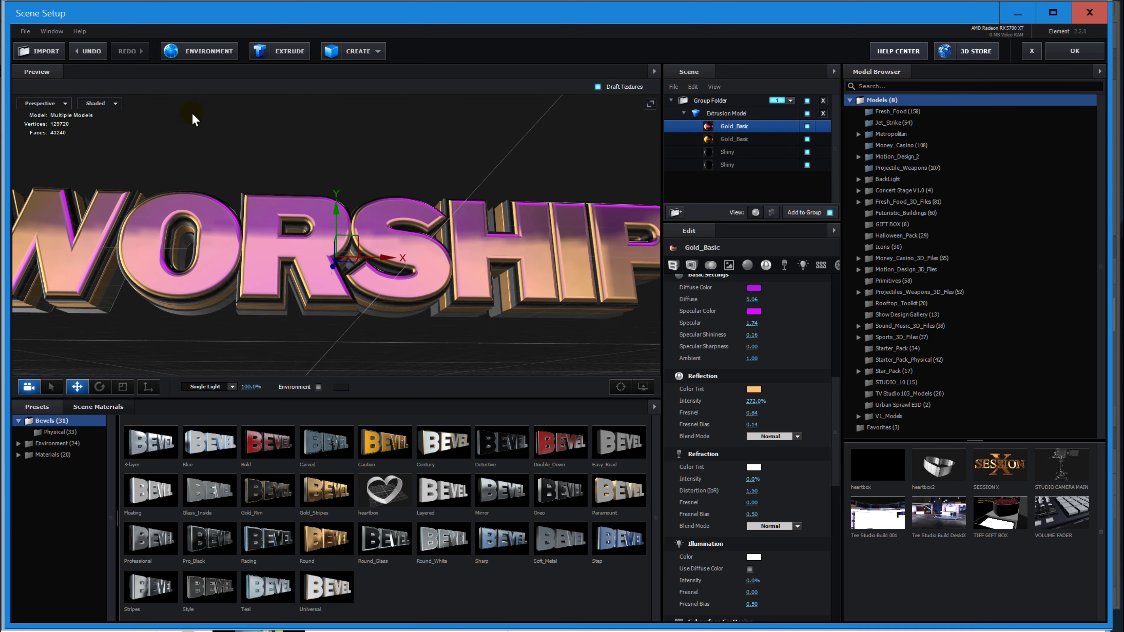
Replace the scene's environment texture with the Basic_2K_01 image from the Basic_2K folder
{"action": "left_click", "coordinate": [211, 52]}
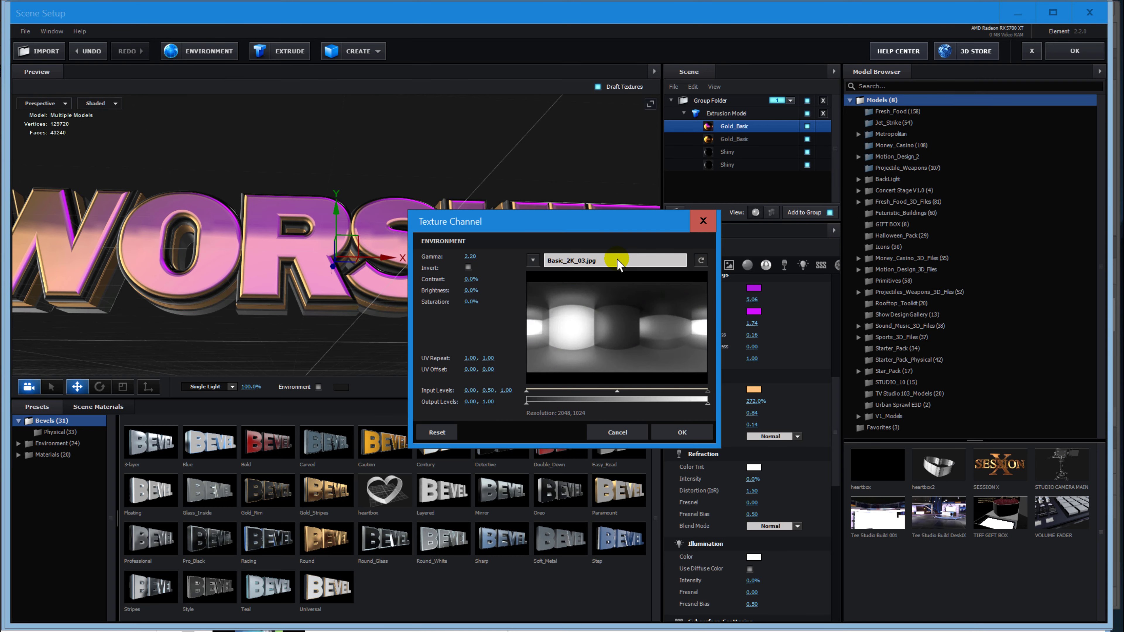
{"action": "left_click", "coordinate": [579, 263]}
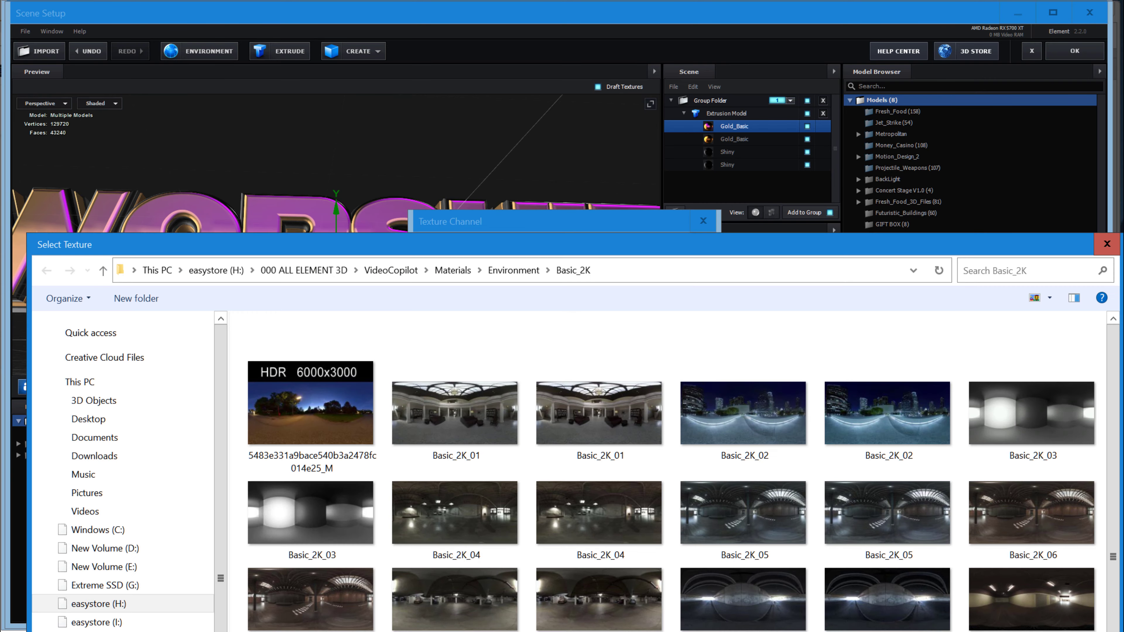
{"action": "double_click", "coordinate": [613, 400]}
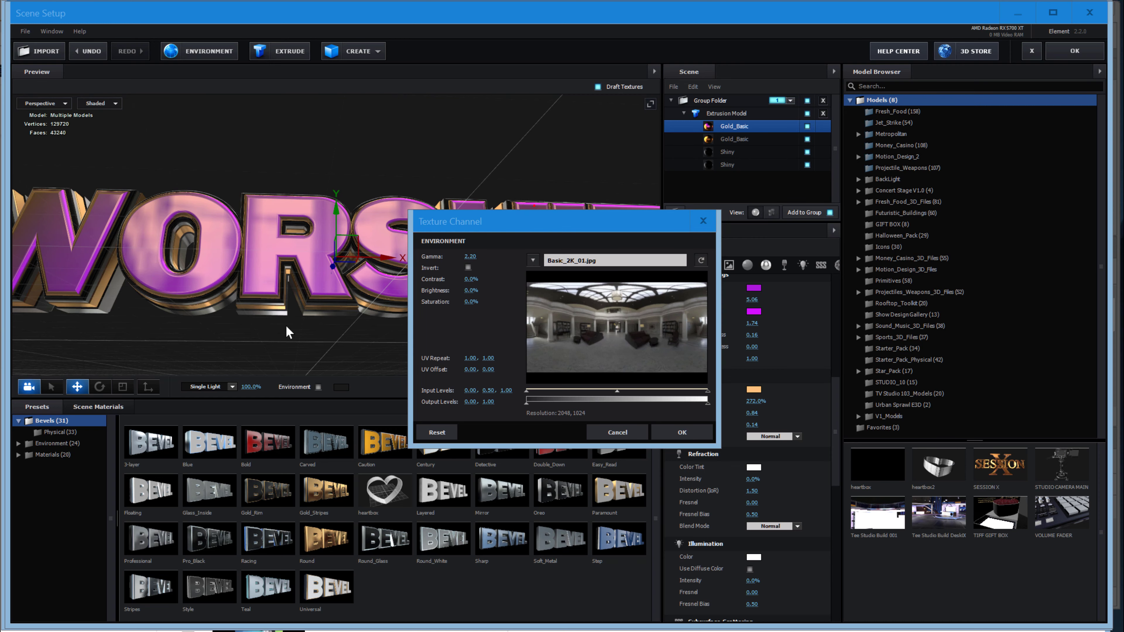
{"action": "left_click", "coordinate": [570, 260]}
{"action": "left_click_drag", "start_coordinate": [590, 222], "coordinate": [447, 347]}
{"action": "left_click", "coordinate": [537, 557]}
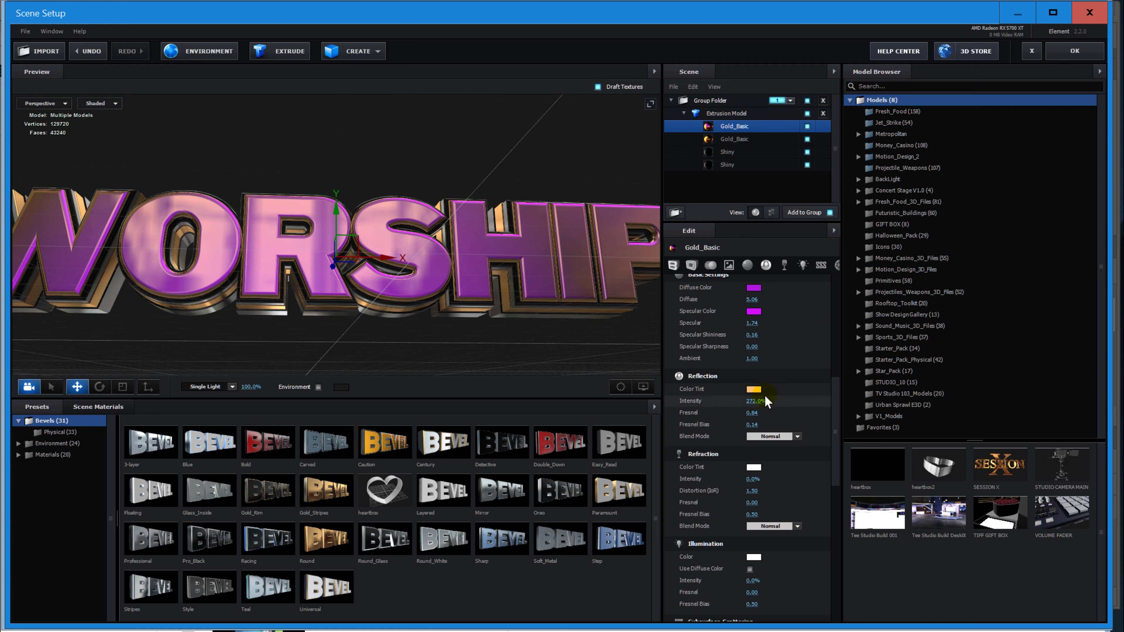
Set the Reflection Color Tint of the first Gold_Basic material to the light violet A47DFF
{"action": "left_click", "coordinate": [758, 390]}
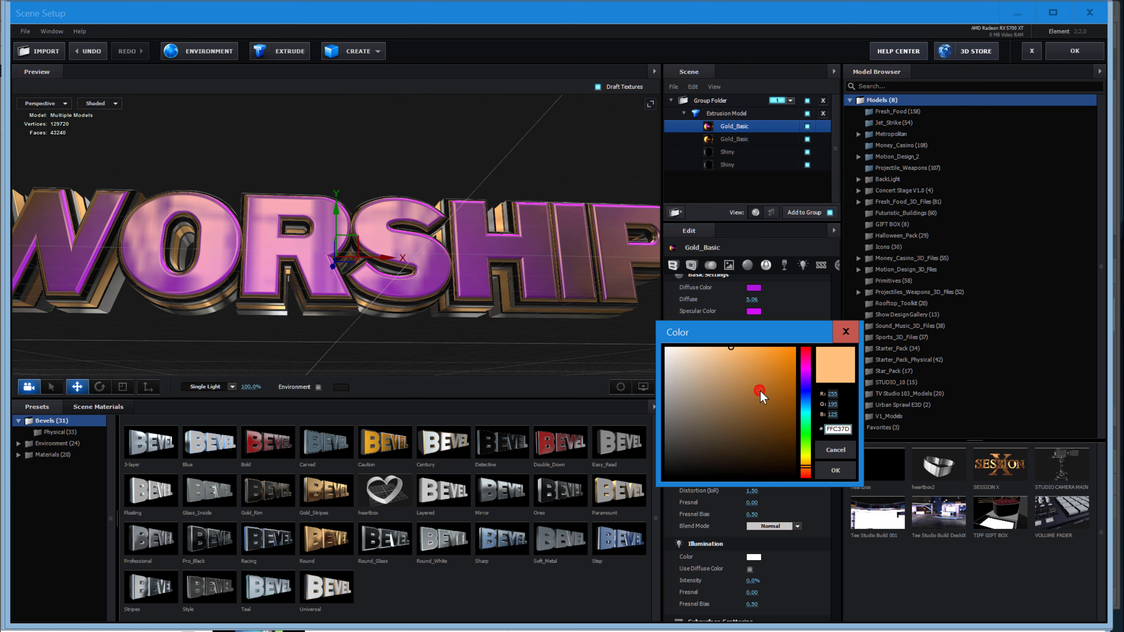
{"action": "left_click", "coordinate": [805, 373]}
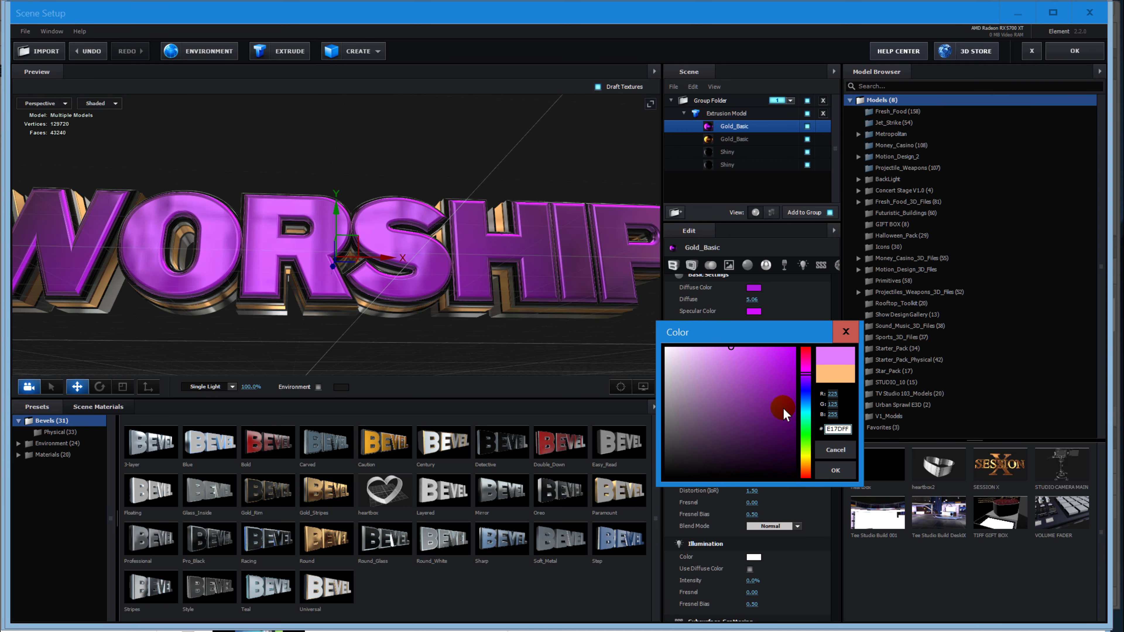
{"action": "left_click", "coordinate": [699, 384]}
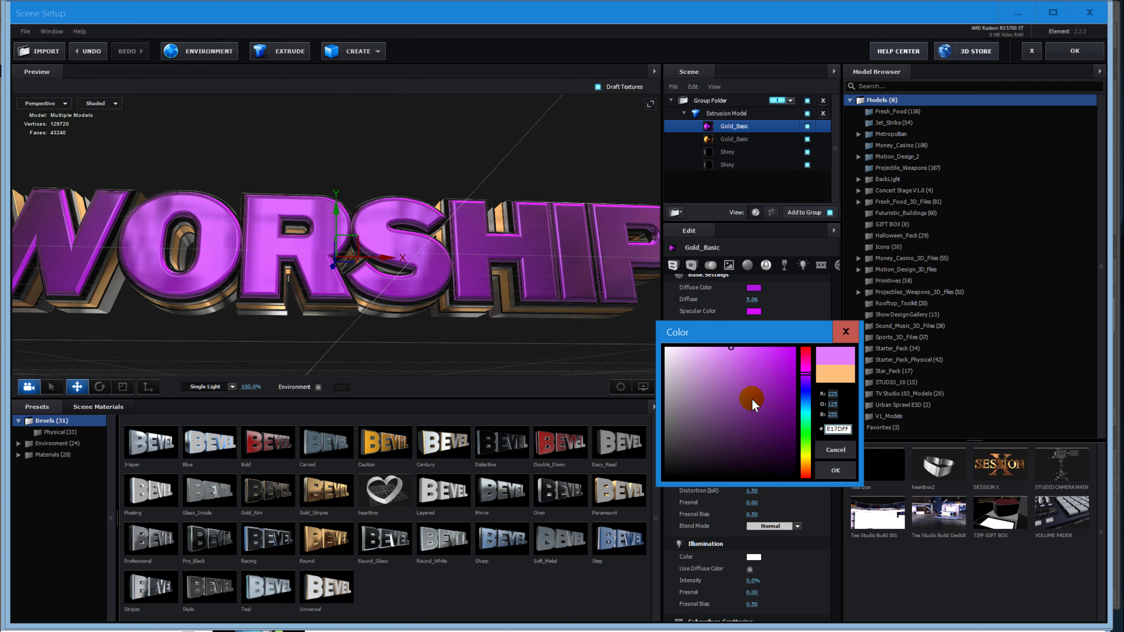
{"action": "left_click", "coordinate": [808, 393]}
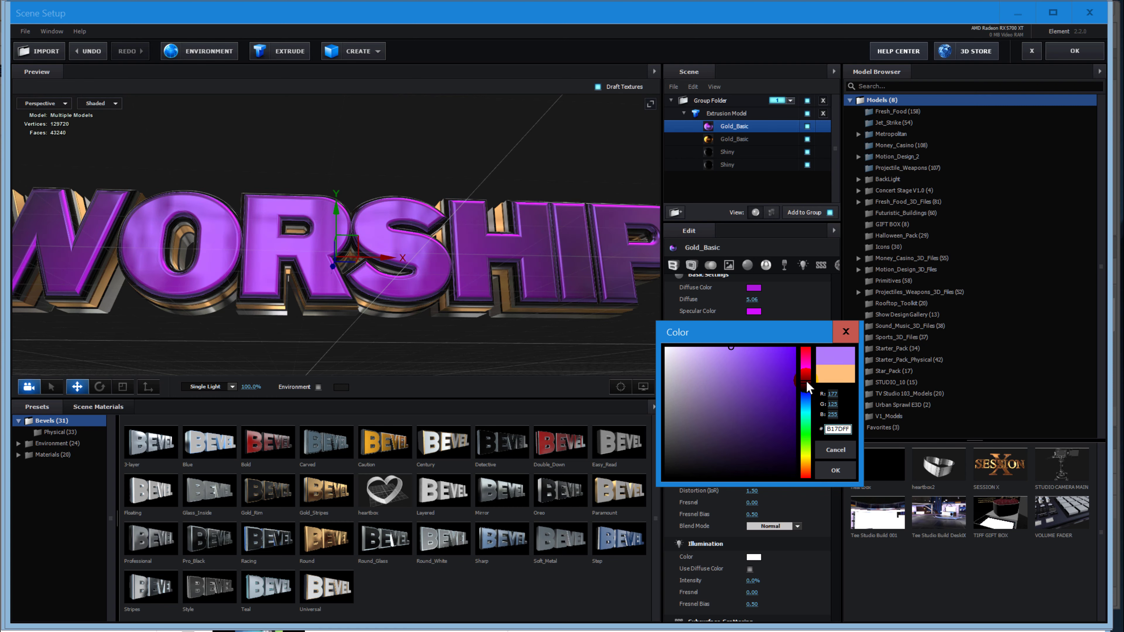
{"action": "left_click_drag", "start_coordinate": [806, 380], "coordinate": [803, 383]}
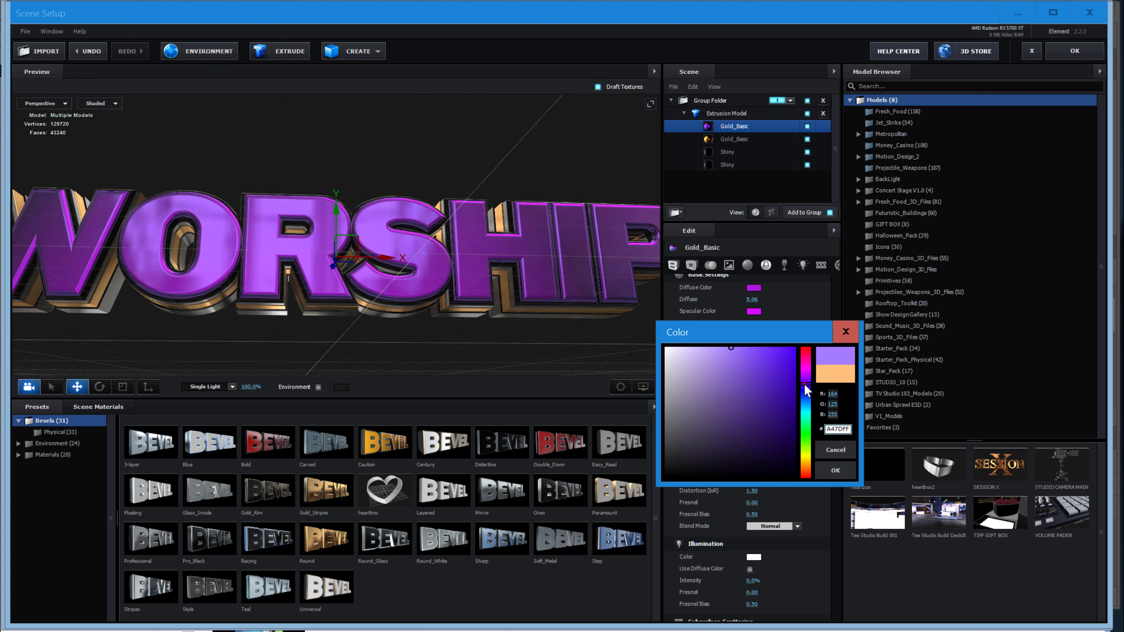
{"action": "left_click", "coordinate": [836, 471]}
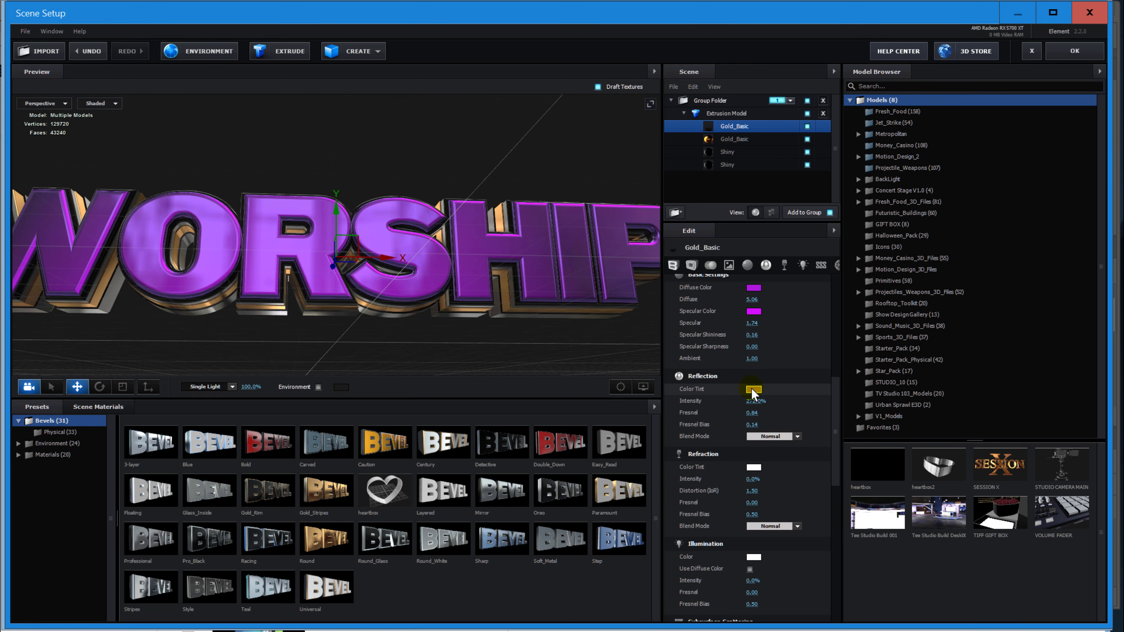
Change the Specular Color of the first Gold_Basic material to the hot pink FF00AD
{"action": "left_click", "coordinate": [755, 312]}
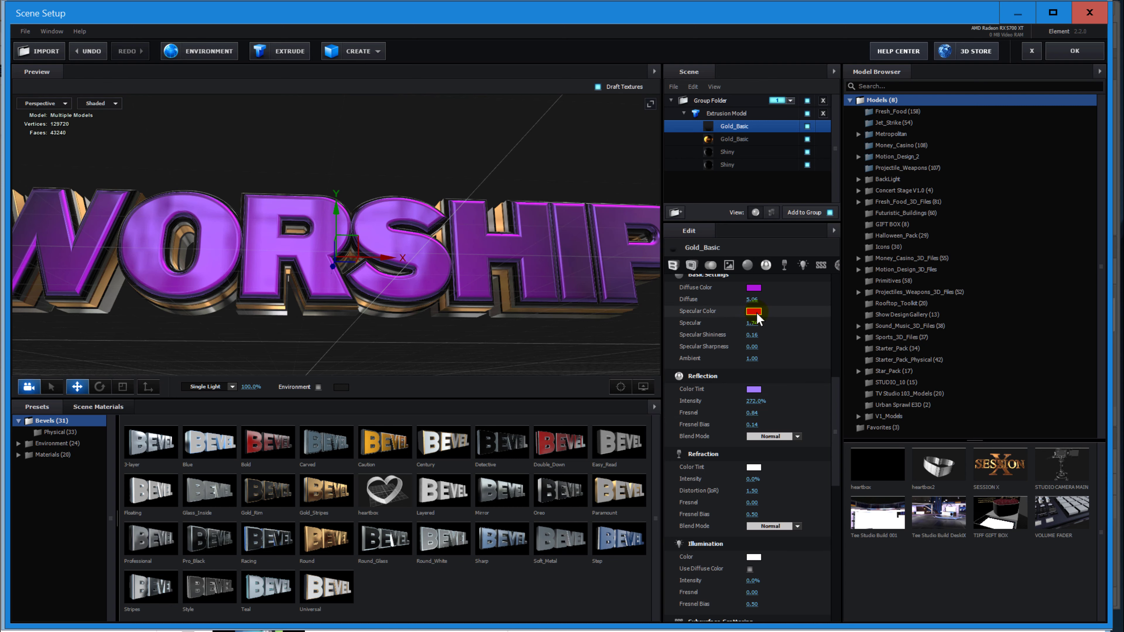
{"action": "left_click", "coordinate": [756, 313]}
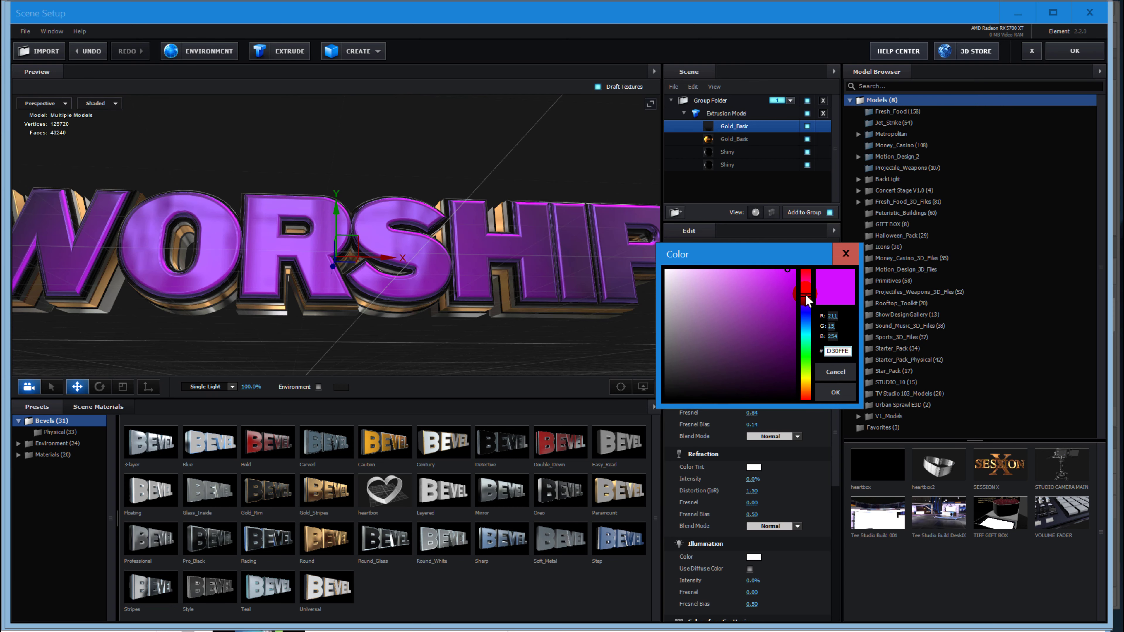
{"action": "left_click_drag", "start_coordinate": [806, 301], "coordinate": [807, 290]}
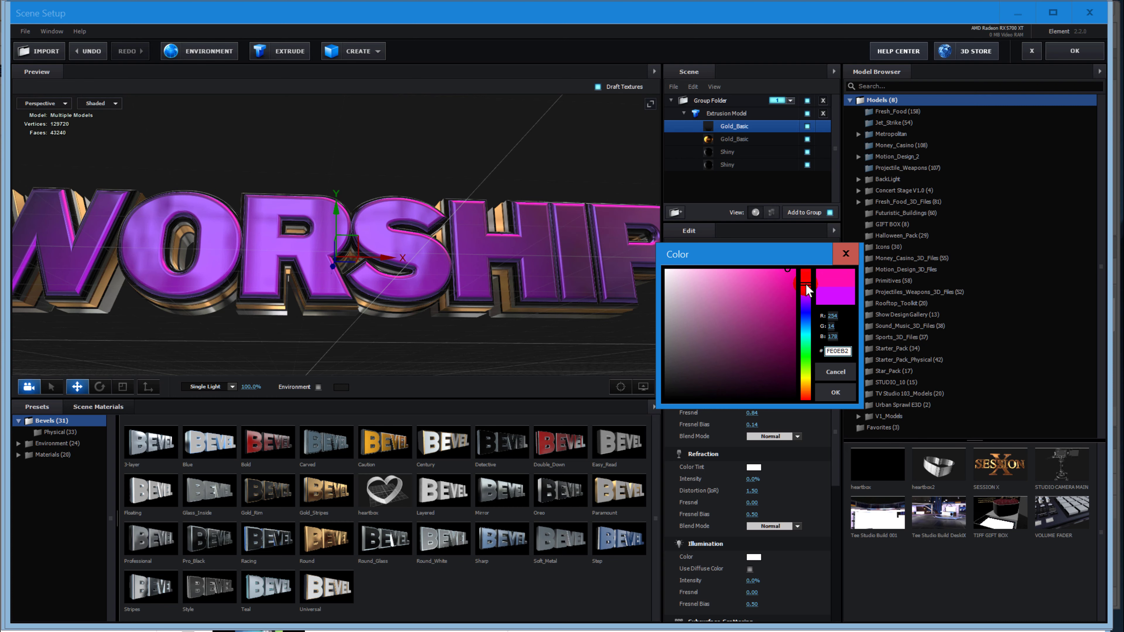
{"action": "left_click", "coordinate": [795, 268]}
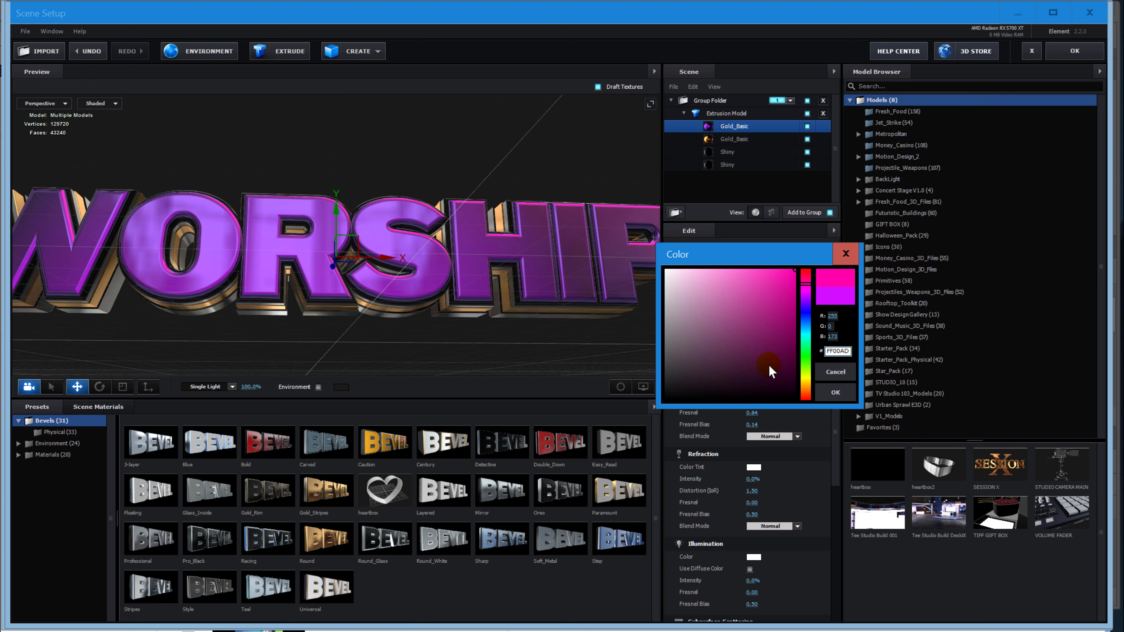
{"action": "left_click", "coordinate": [828, 392]}
Set the Diffuse Color of the second Gold_Basic layer to the bright orange E75D1C and raise its Diffuse value to about 1.70
{"action": "scroll", "coordinate": [362, 217], "scroll_direction": "down", "scroll_amount": 2}
{"action": "mouse_move", "coordinate": [432, 217]}
{"action": "left_mouse_down"}
{"action": "mouse_move", "coordinate": [447, 284]}
{"action": "mouse_move", "coordinate": [428, 201]}
{"action": "mouse_move", "coordinate": [427, 252]}
{"action": "mouse_move", "coordinate": [432, 209]}
{"action": "left_mouse_up"}
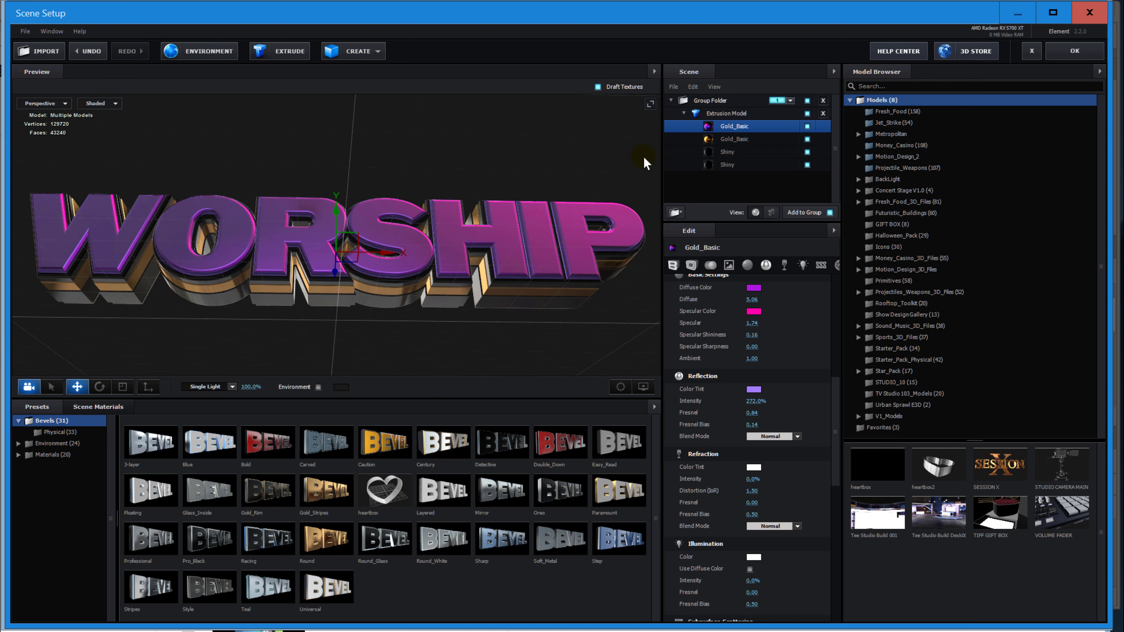
{"action": "left_click", "coordinate": [707, 139]}
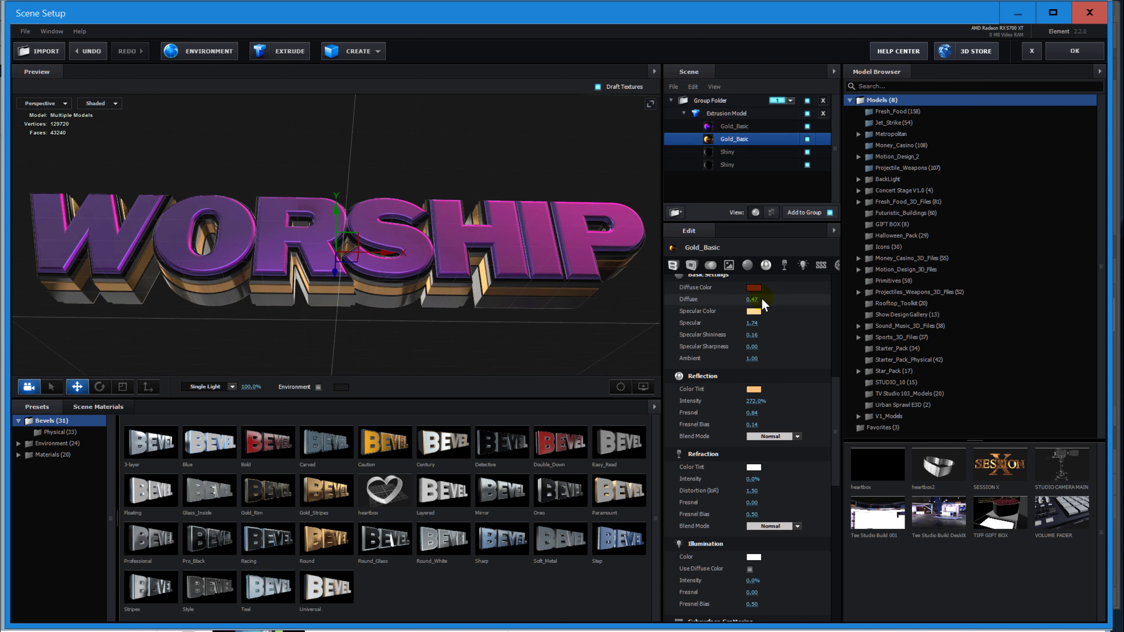
{"action": "left_click", "coordinate": [753, 288]}
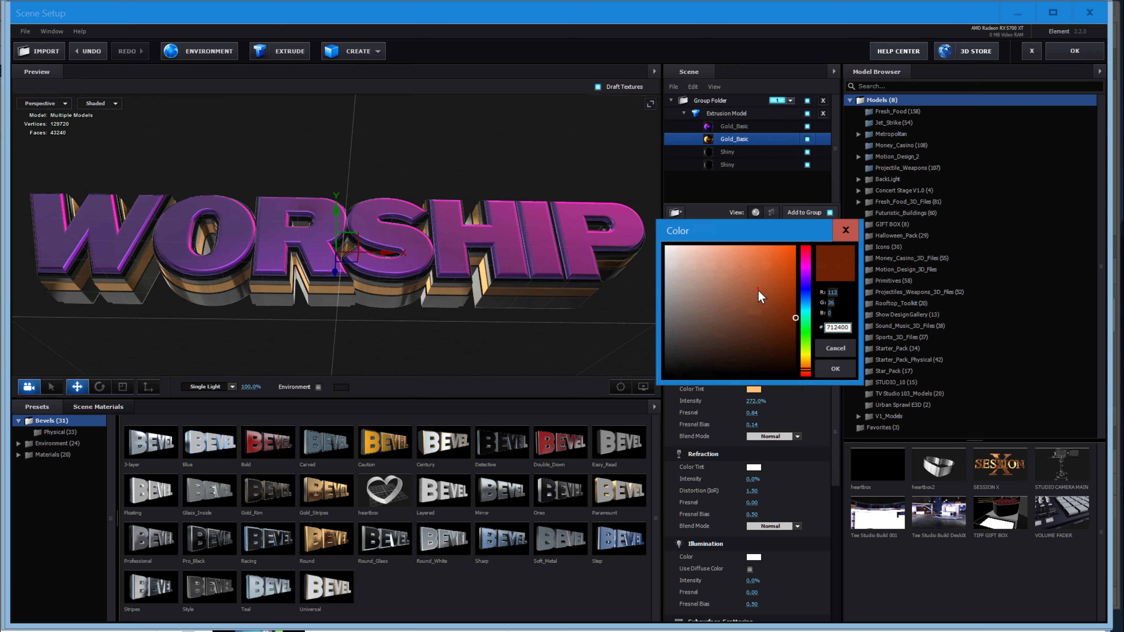
{"action": "left_click_drag", "start_coordinate": [785, 282], "coordinate": [779, 257]}
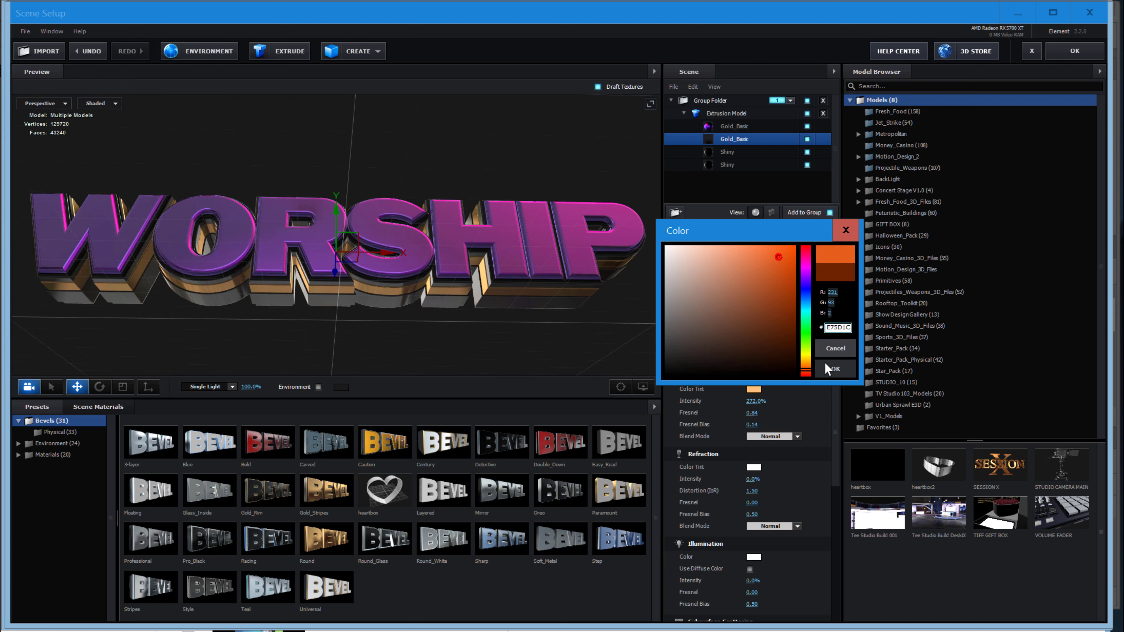
{"action": "left_click", "coordinate": [835, 368]}
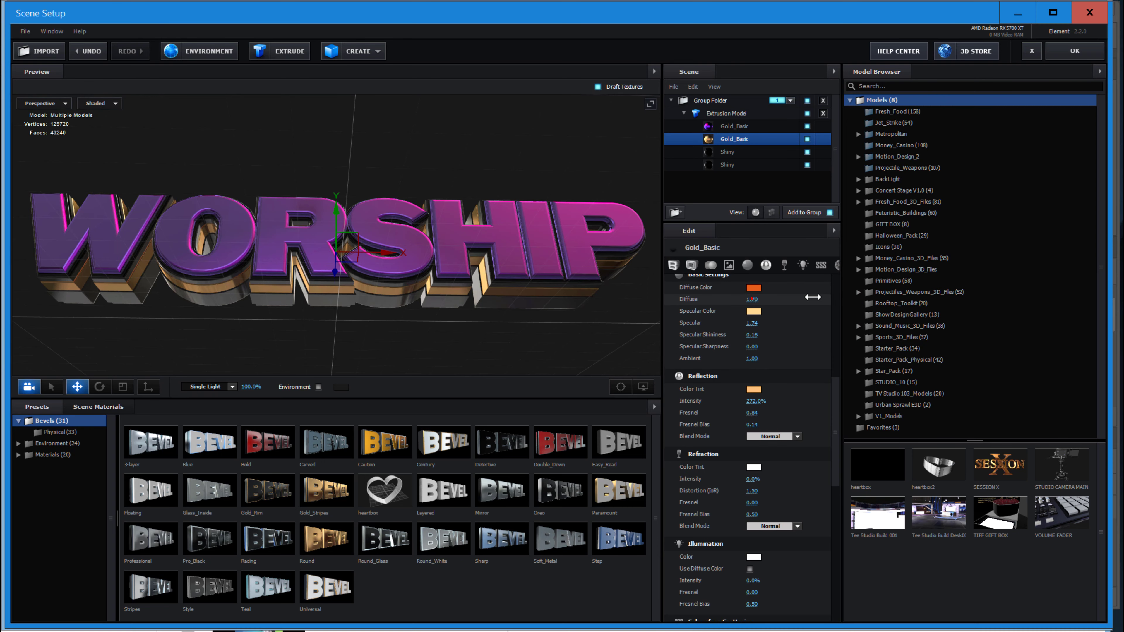
Change the second Gold_Basic layer's Specular Color to the orange FFA300 and raise its Specular value to 2.74
{"action": "left_click", "coordinate": [753, 311]}
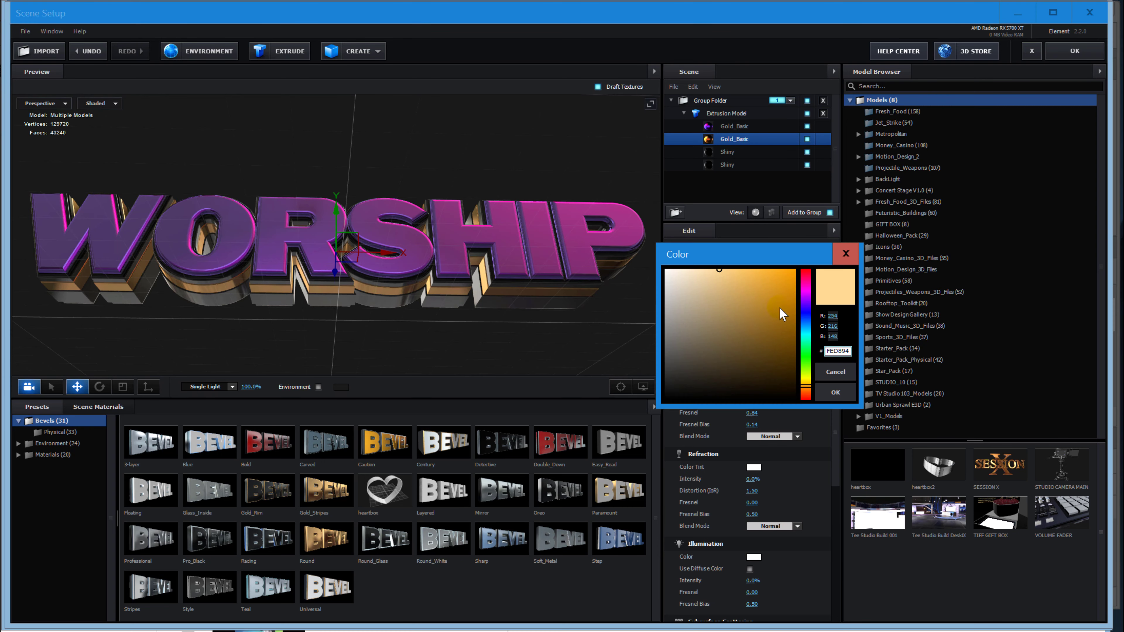
{"action": "left_click_drag", "start_coordinate": [790, 283], "coordinate": [805, 259]}
{"action": "left_click", "coordinate": [834, 392]}
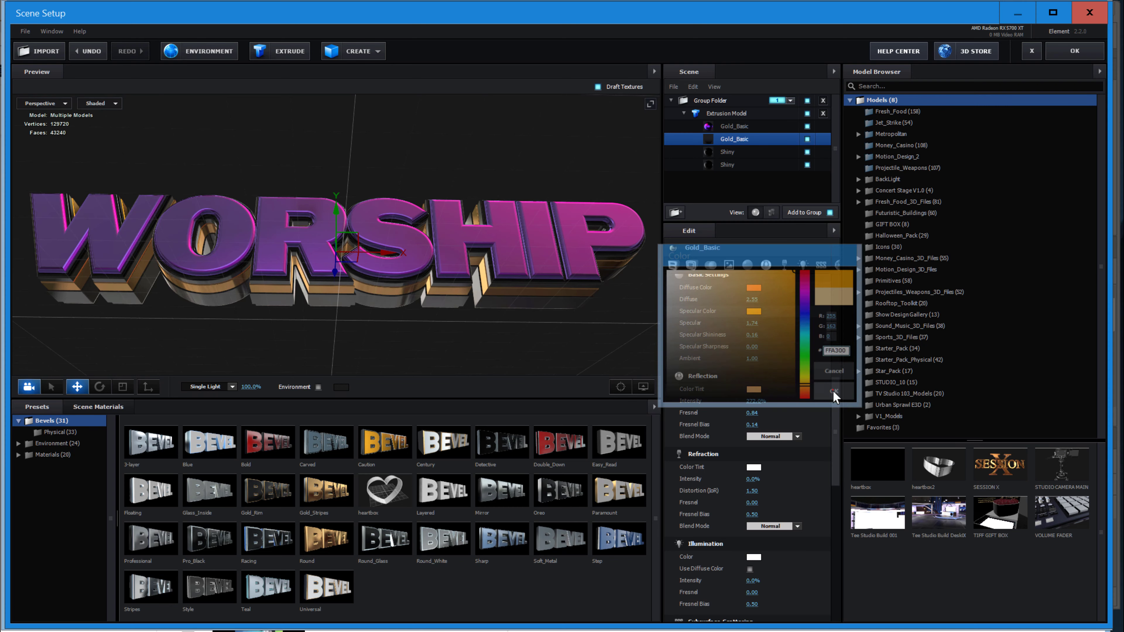
{"action": "left_click_drag", "start_coordinate": [753, 323], "coordinate": [805, 323]}
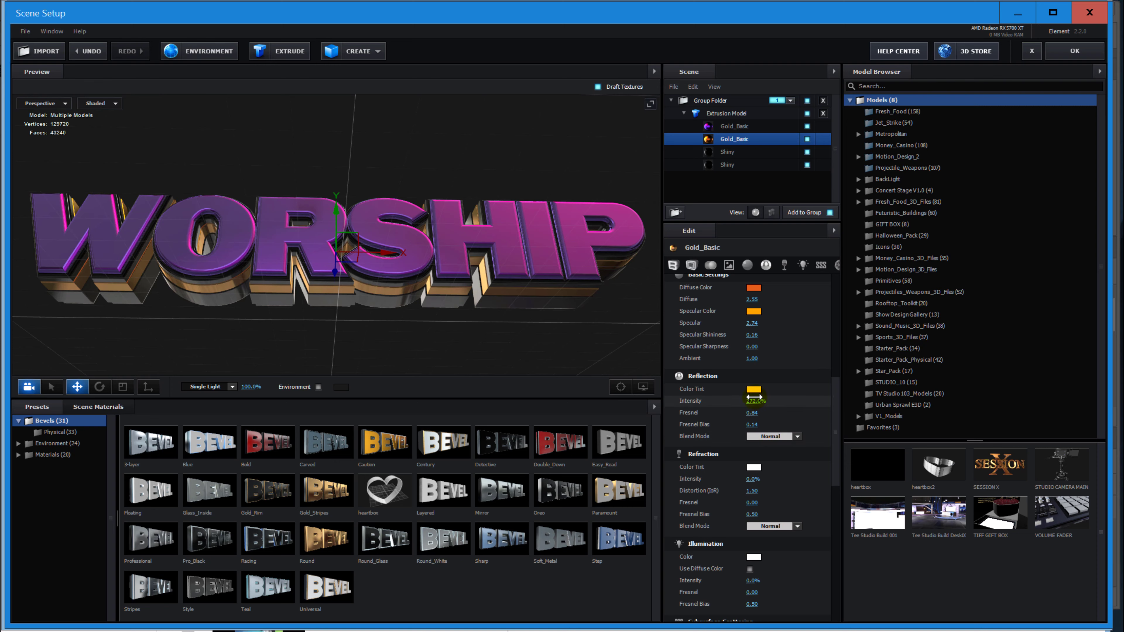
Set the Reflection Color Tint of the second Gold_Basic layer to the golden yellow E8BB5B
{"action": "left_click", "coordinate": [754, 389]}
{"action": "left_click", "coordinate": [783, 366]}
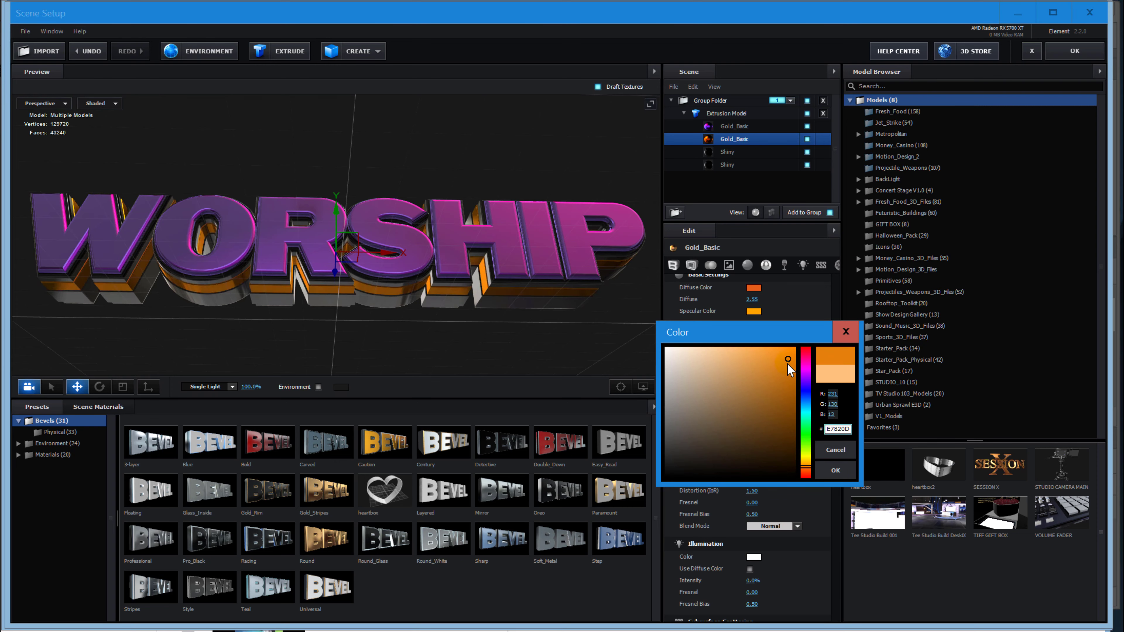
{"action": "mouse_move", "coordinate": [787, 364]}
{"action": "left_mouse_down"}
{"action": "mouse_move", "coordinate": [778, 384]}
{"action": "mouse_move", "coordinate": [732, 364]}
{"action": "mouse_move", "coordinate": [728, 351]}
{"action": "mouse_move", "coordinate": [745, 360]}
{"action": "left_mouse_up"}
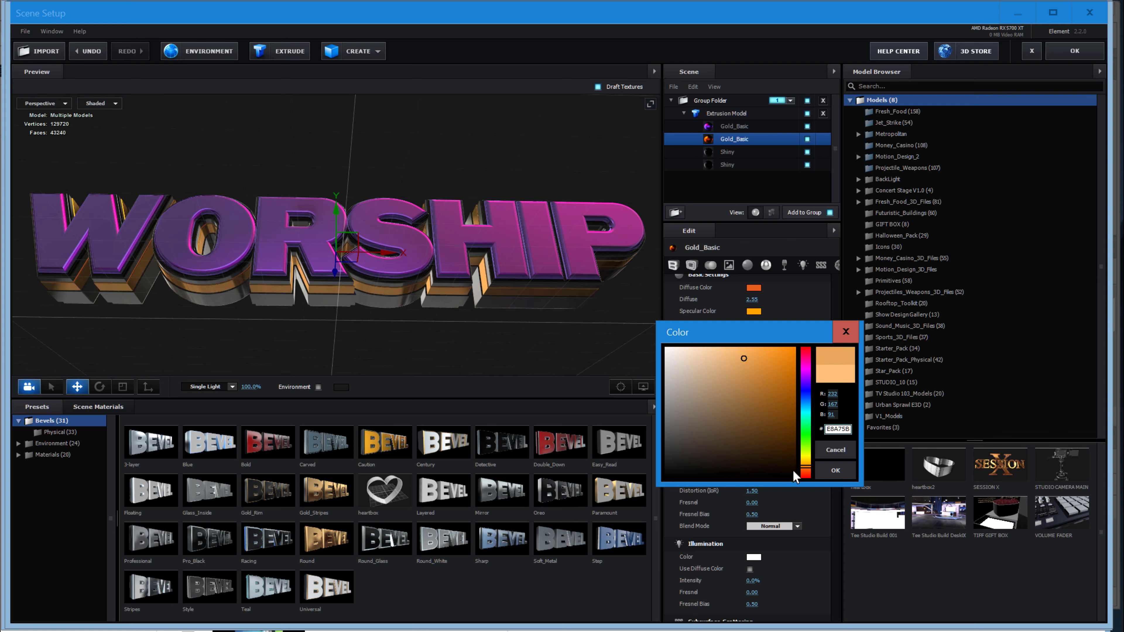
{"action": "left_click_drag", "start_coordinate": [807, 466], "coordinate": [806, 471]}
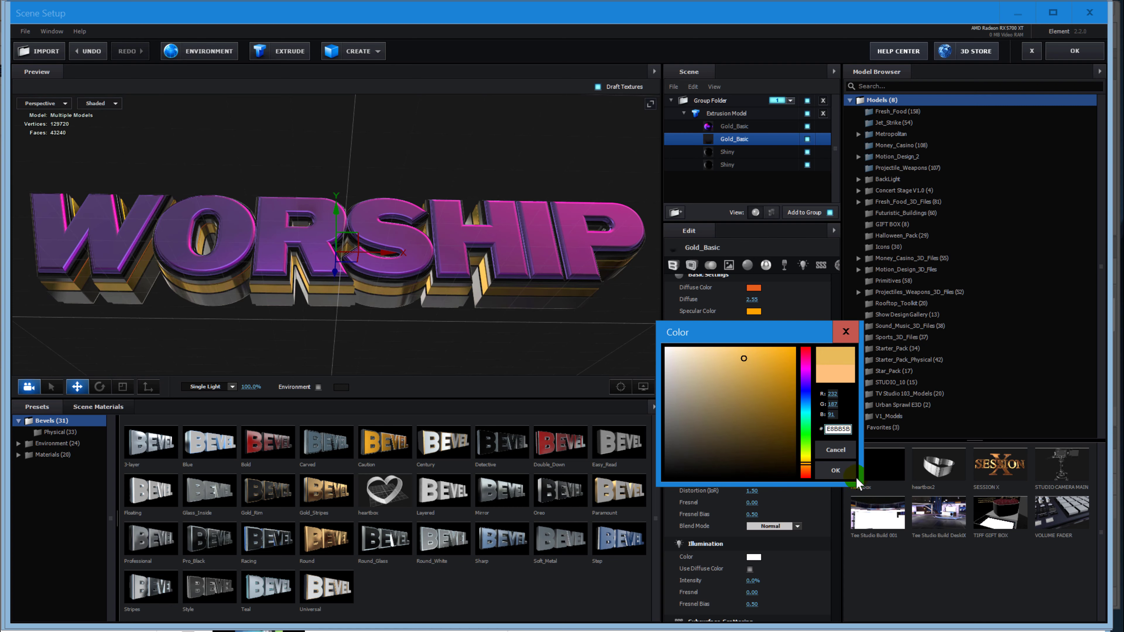
{"action": "left_click", "coordinate": [835, 470]}
Check the recolored WORSHIP text from the front, and accept the scene setup to return to the After Effects composition
{"action": "scroll", "coordinate": [454, 262], "scroll_direction": "down", "scroll_amount": 3}
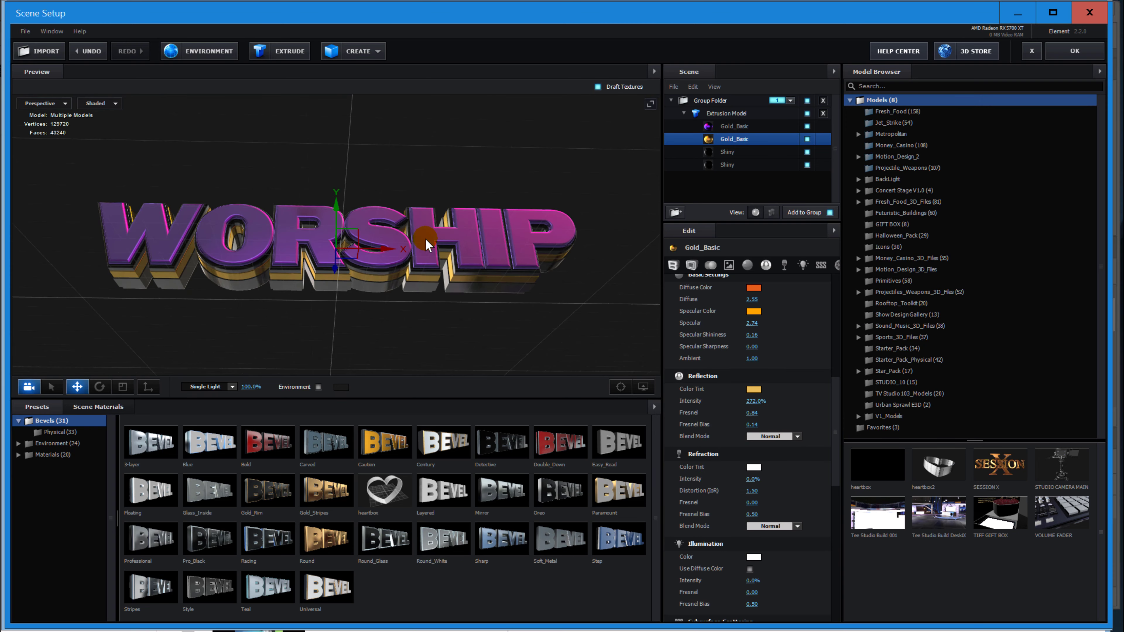
{"action": "mouse_move", "coordinate": [426, 242]}
{"action": "left_mouse_down"}
{"action": "mouse_move", "coordinate": [438, 278]}
{"action": "mouse_move", "coordinate": [429, 309]}
{"action": "mouse_move", "coordinate": [426, 253]}
{"action": "mouse_move", "coordinate": [372, 261]}
{"action": "left_mouse_up"}
{"action": "scroll", "coordinate": [372, 261], "scroll_direction": "up", "scroll_amount": 3}
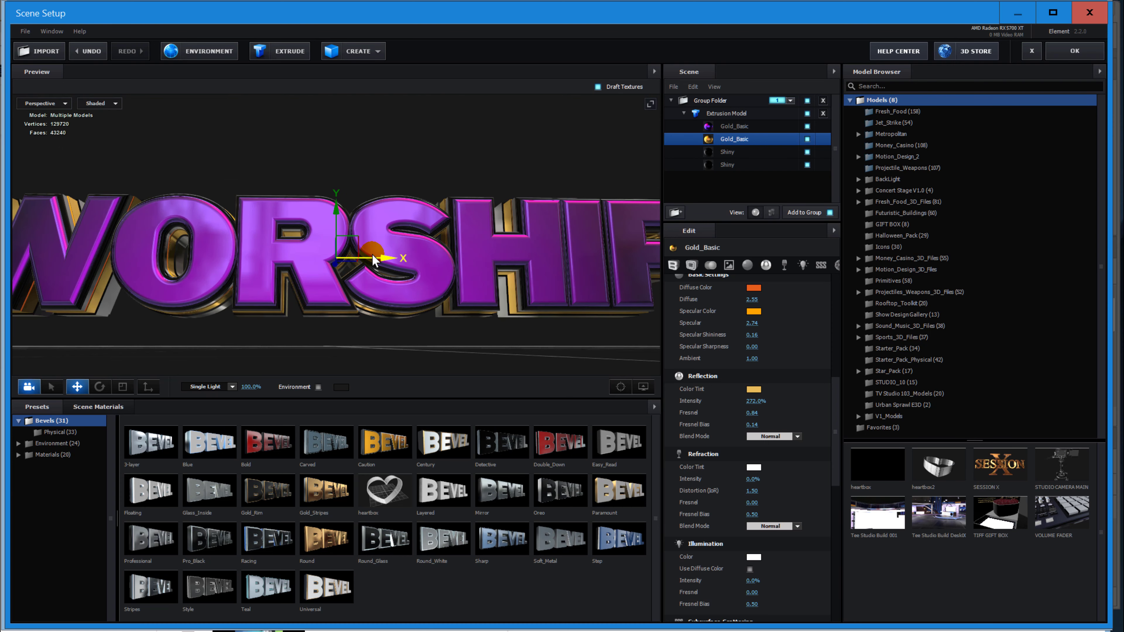
{"action": "scroll", "coordinate": [373, 255], "scroll_direction": "down", "scroll_amount": 1}
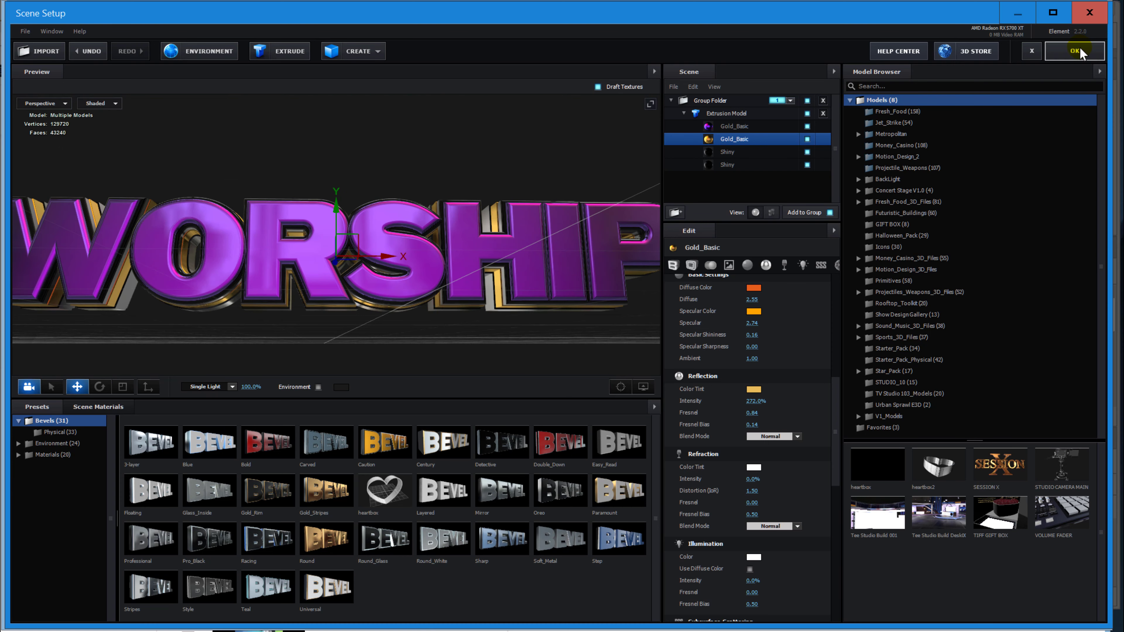
{"action": "left_click", "coordinate": [1076, 51]}
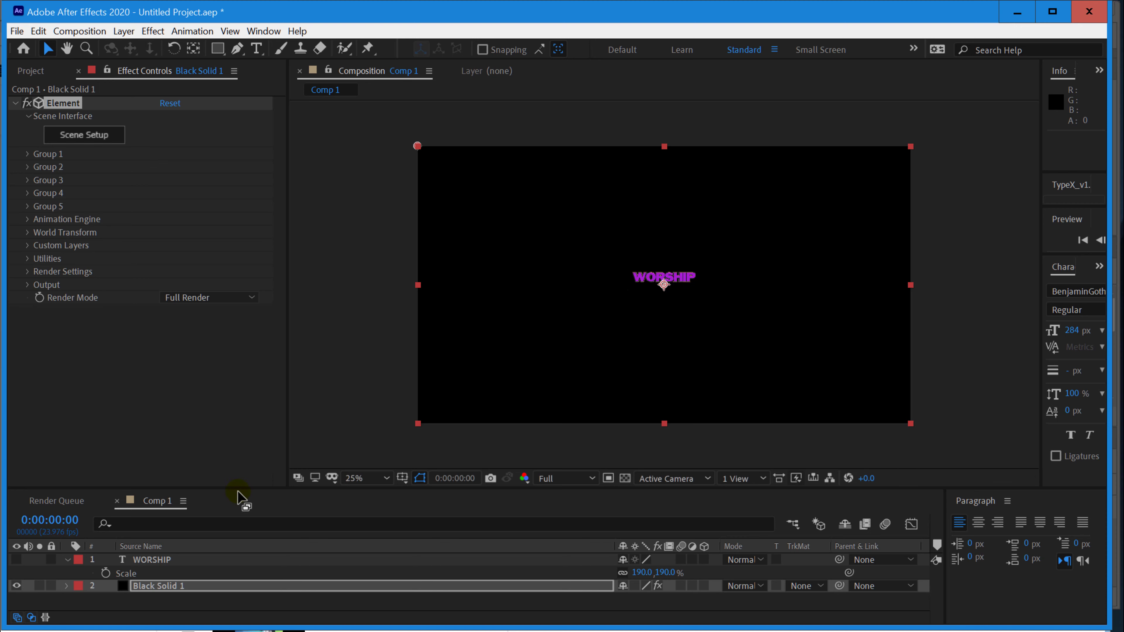
Add a two-node camera with the 50mm preset to Comp 1
{"action": "left_click", "coordinate": [258, 608]}
{"action": "right_click", "coordinate": [258, 609]}
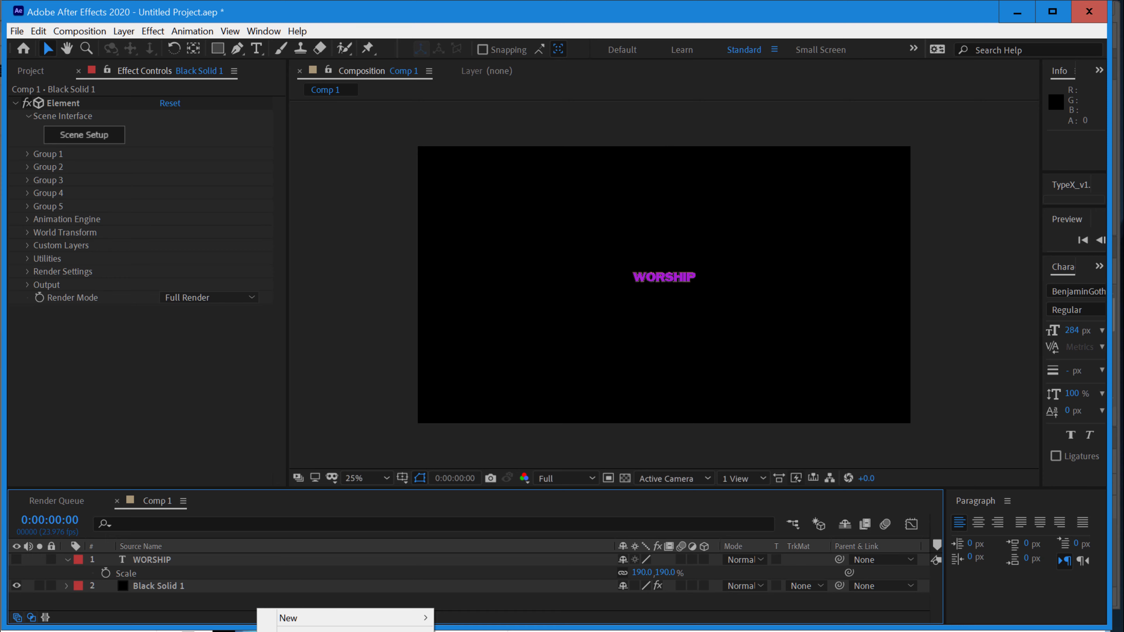
{"action": "mouse_move", "coordinate": [314, 616]}
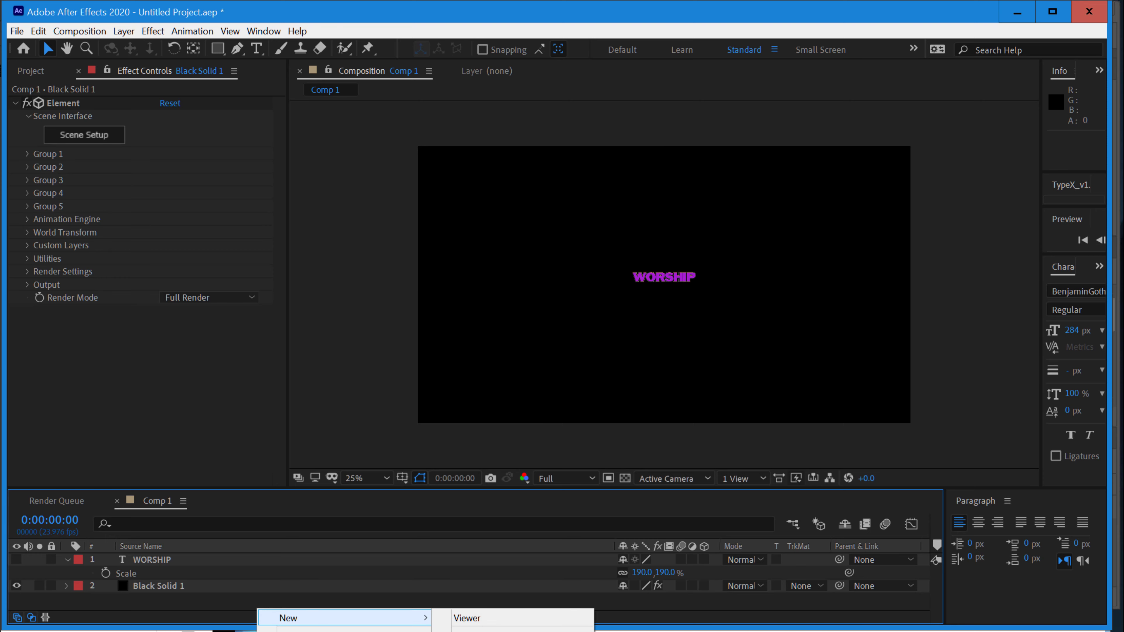
{"action": "left_click", "coordinate": [471, 631]}
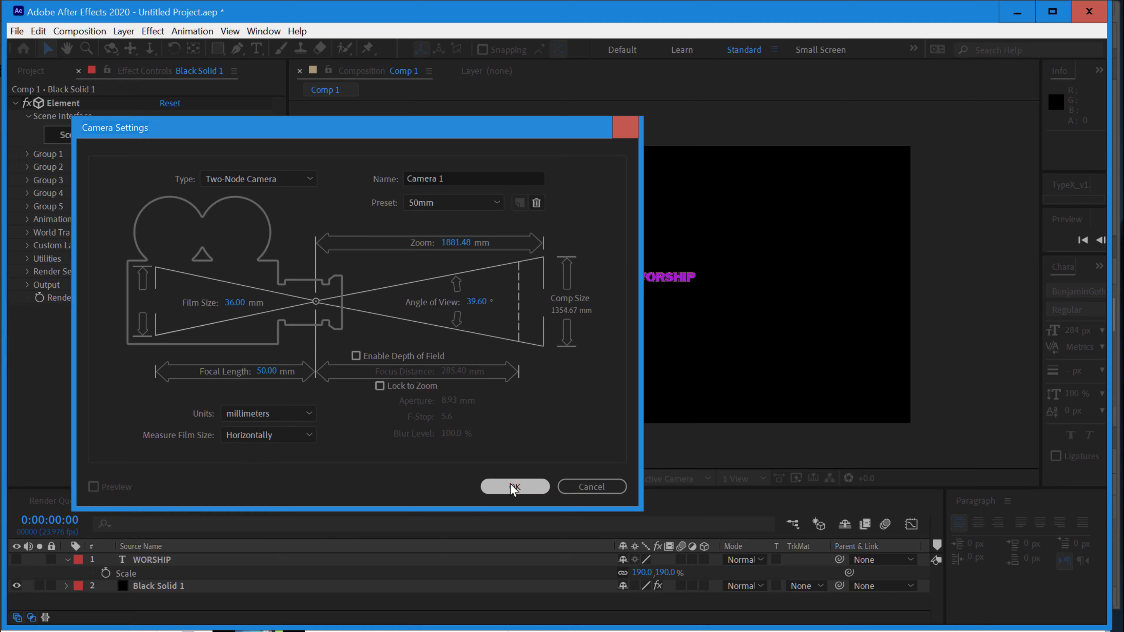
{"action": "left_click", "coordinate": [514, 487]}
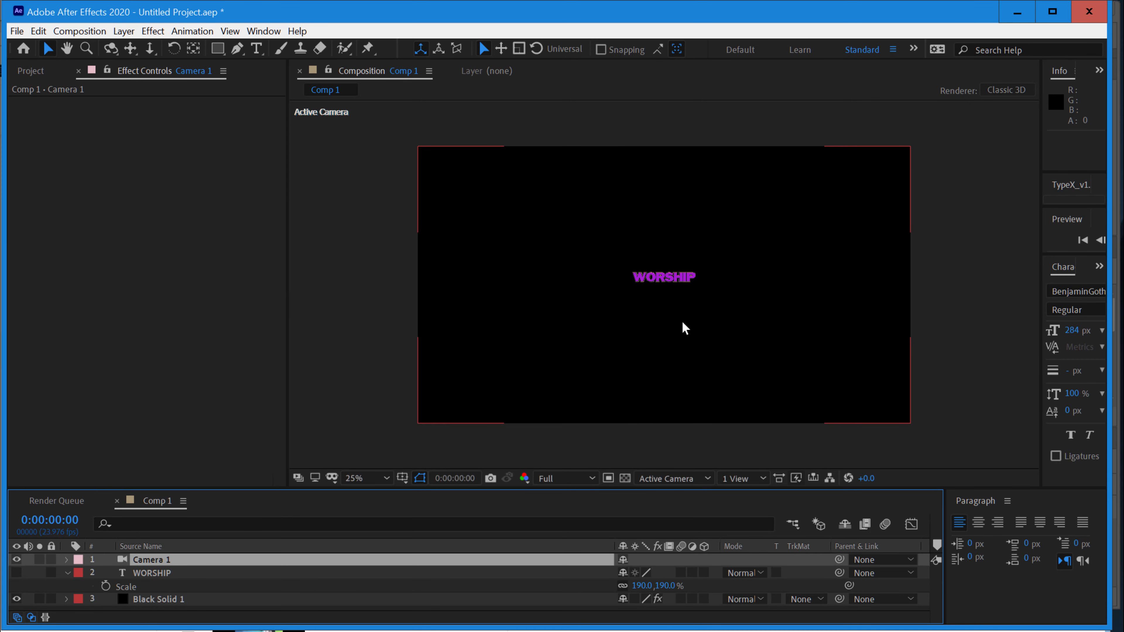
Dolly Camera 1 in until the WORSHIP text spans nearly the full width of the frame
{"action": "key", "text": "c"}
{"action": "key", "text": "c"}
{"action": "key", "text": "c"}
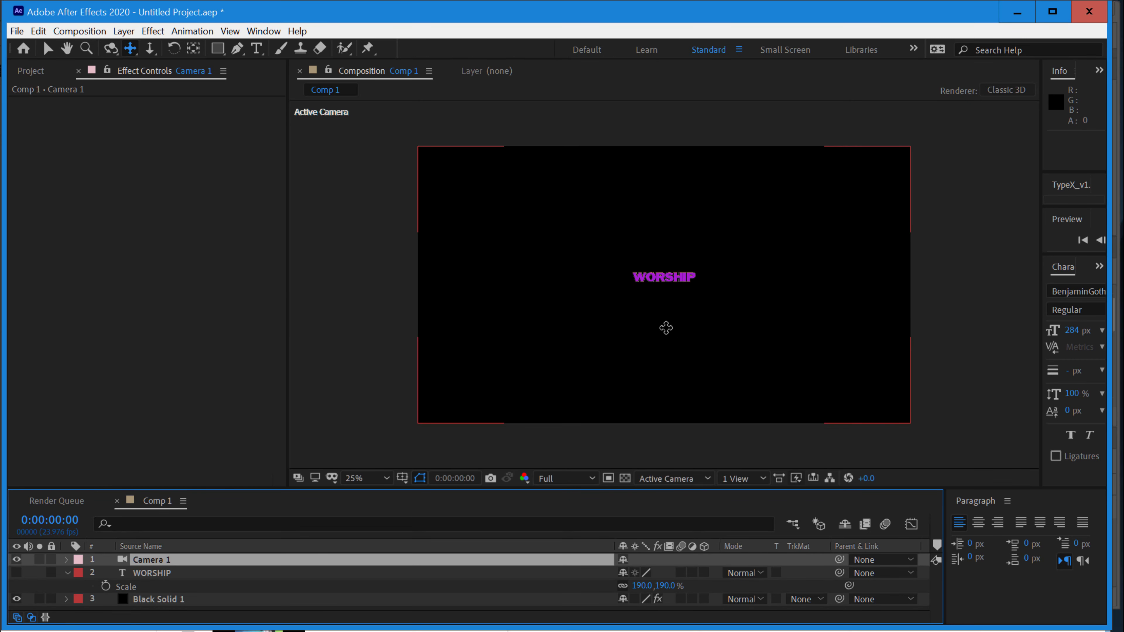
{"action": "left_click_drag", "start_coordinate": [671, 369], "coordinate": [696, 130]}
{"action": "left_click_drag", "start_coordinate": [692, 326], "coordinate": [690, 222]}
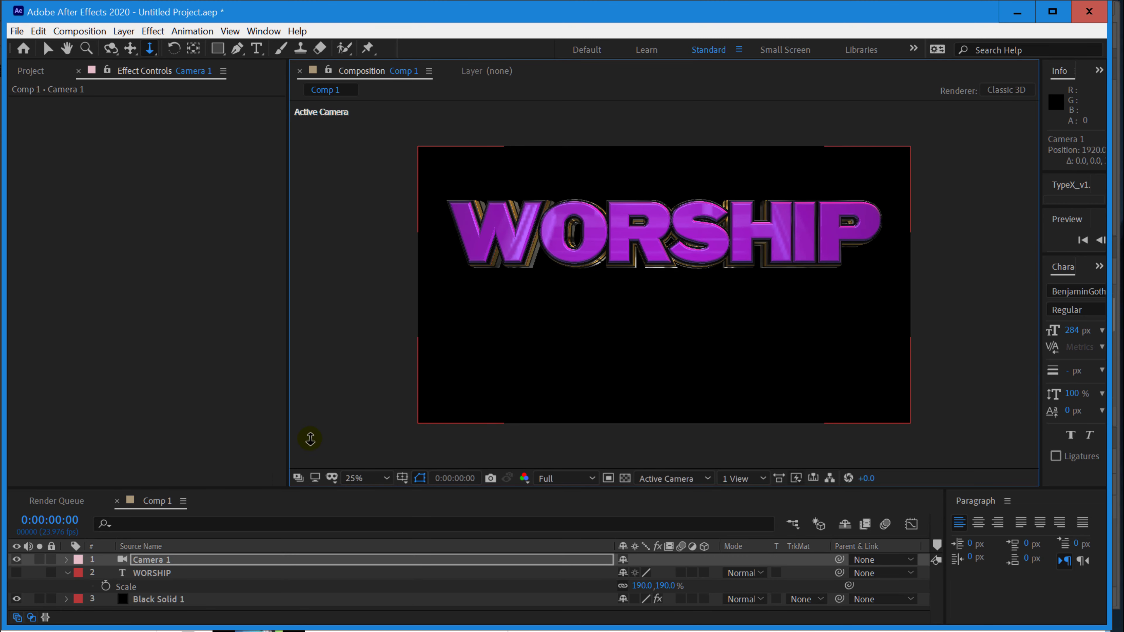
Fit the composition to its viewer and enlarge the viewer by shrinking the effect controls and timeline areas
{"action": "left_click", "coordinate": [386, 479]}
{"action": "left_click", "coordinate": [386, 511]}
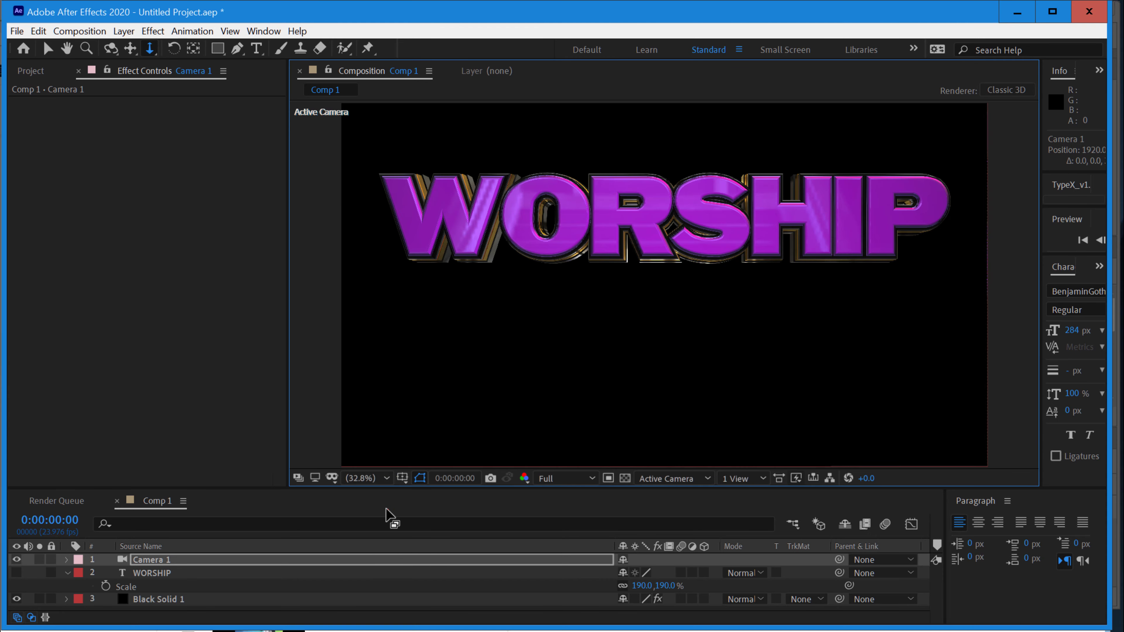
{"action": "left_click_drag", "start_coordinate": [288, 390], "coordinate": [139, 401]}
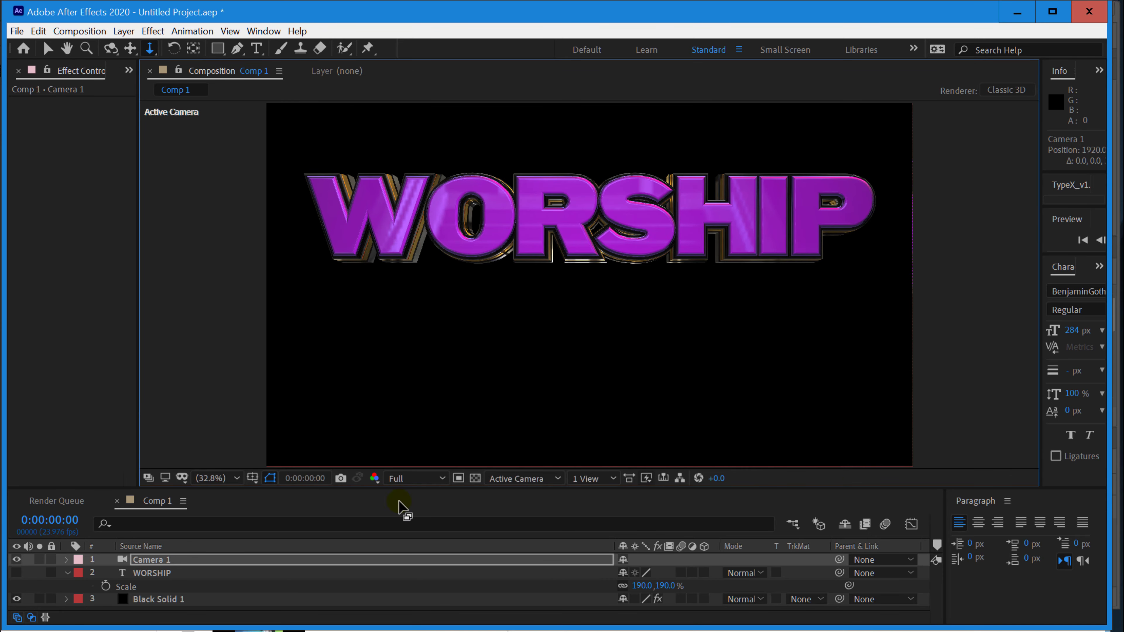
{"action": "left_click_drag", "start_coordinate": [470, 488], "coordinate": [470, 572]}
Track and orbit Camera 1 to center the WORSHIP text and show the gold extrusion along its underside
{"action": "key", "text": "c"}
{"action": "key", "text": "c"}
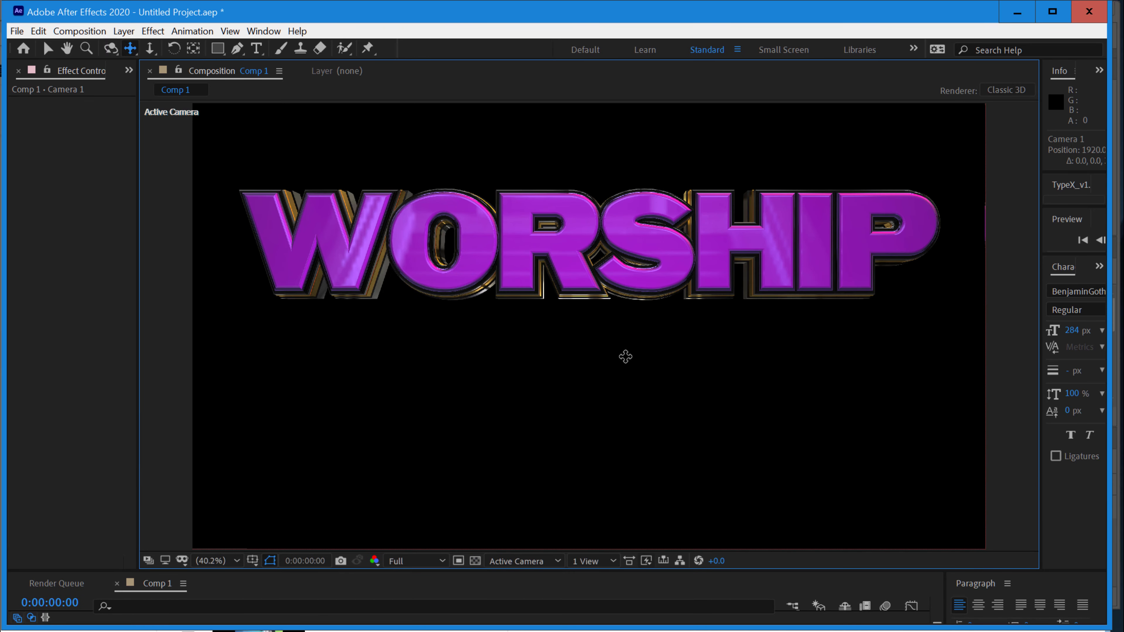
{"action": "left_click_drag", "start_coordinate": [622, 354], "coordinate": [657, 389]}
{"action": "key", "text": "c"}
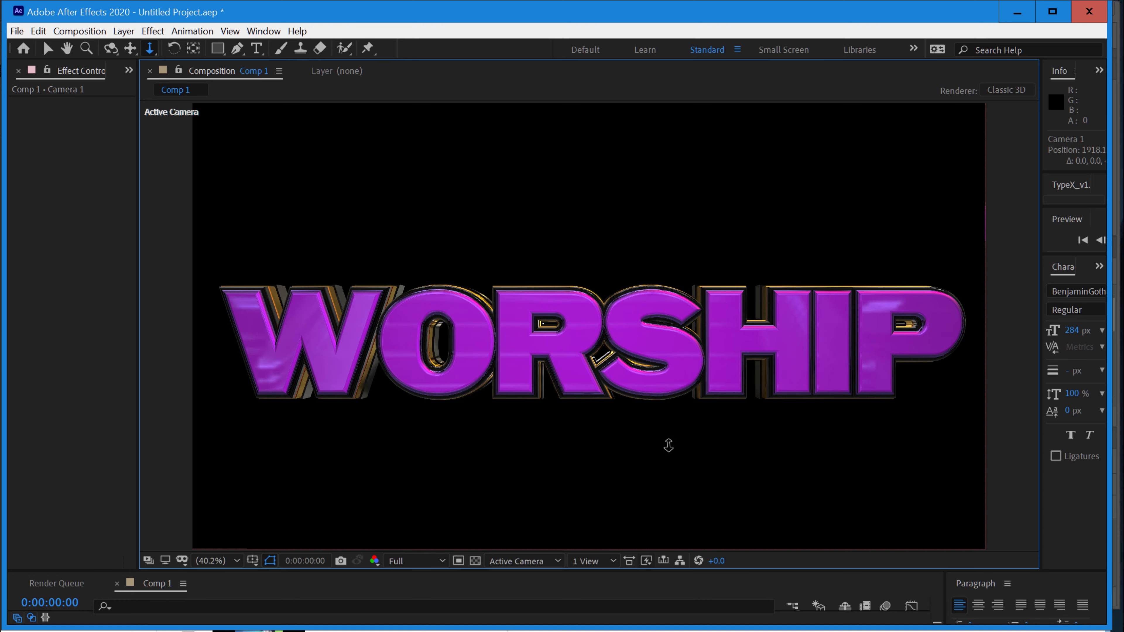
{"action": "key", "text": "c"}
{"action": "left_click_drag", "start_coordinate": [672, 447], "coordinate": [671, 438]}
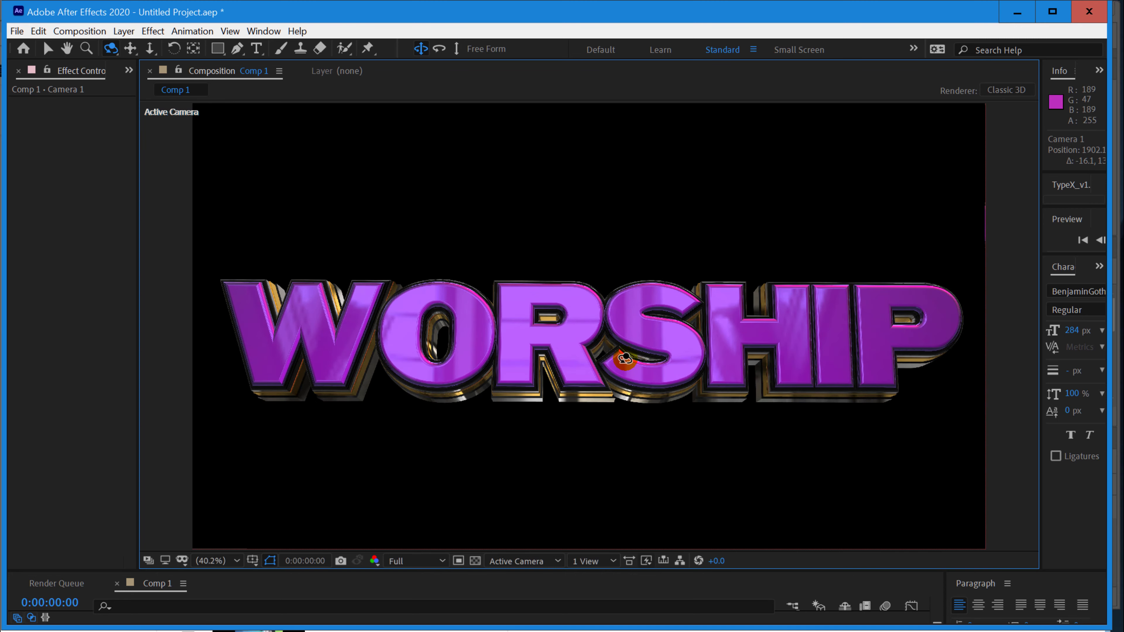
{"action": "key", "text": "c"}
{"action": "mouse_move", "coordinate": [663, 377]}
{"action": "left_mouse_down"}
{"action": "mouse_move", "coordinate": [660, 401]}
{"action": "mouse_move", "coordinate": [663, 362]}
{"action": "mouse_move", "coordinate": [647, 327]}
{"action": "mouse_move", "coordinate": [657, 321]}
{"action": "mouse_move", "coordinate": [668, 349]}
{"action": "mouse_move", "coordinate": [649, 366]}
{"action": "left_mouse_up"}
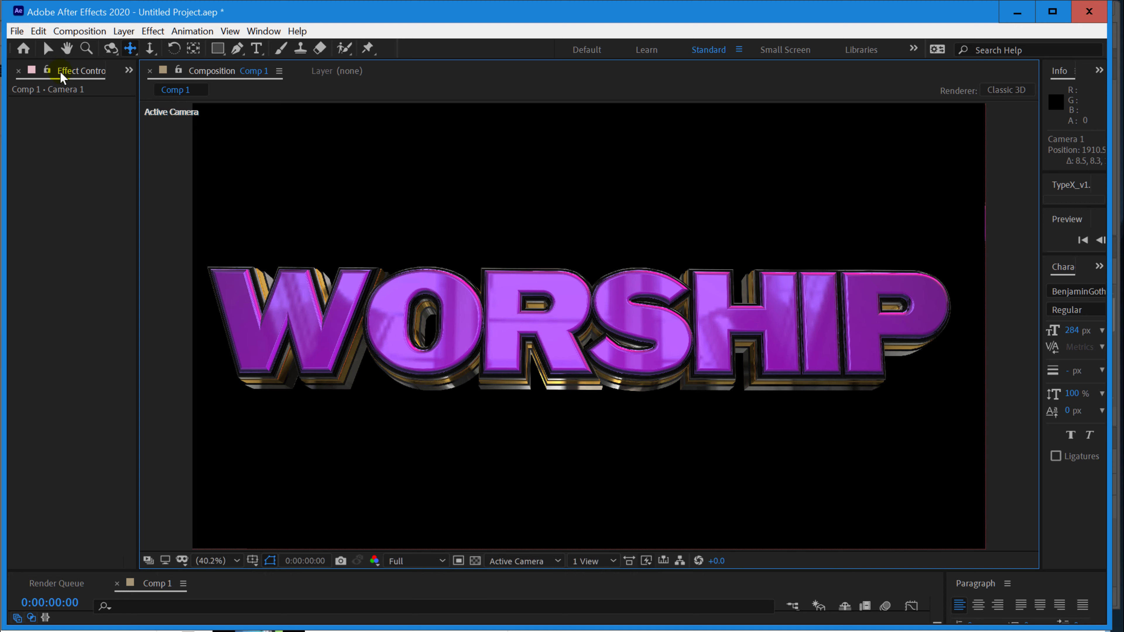
Widen the effect controls area and make the timeline taller so its layers can be reached
{"action": "left_click_drag", "start_coordinate": [140, 92], "coordinate": [340, 114]}
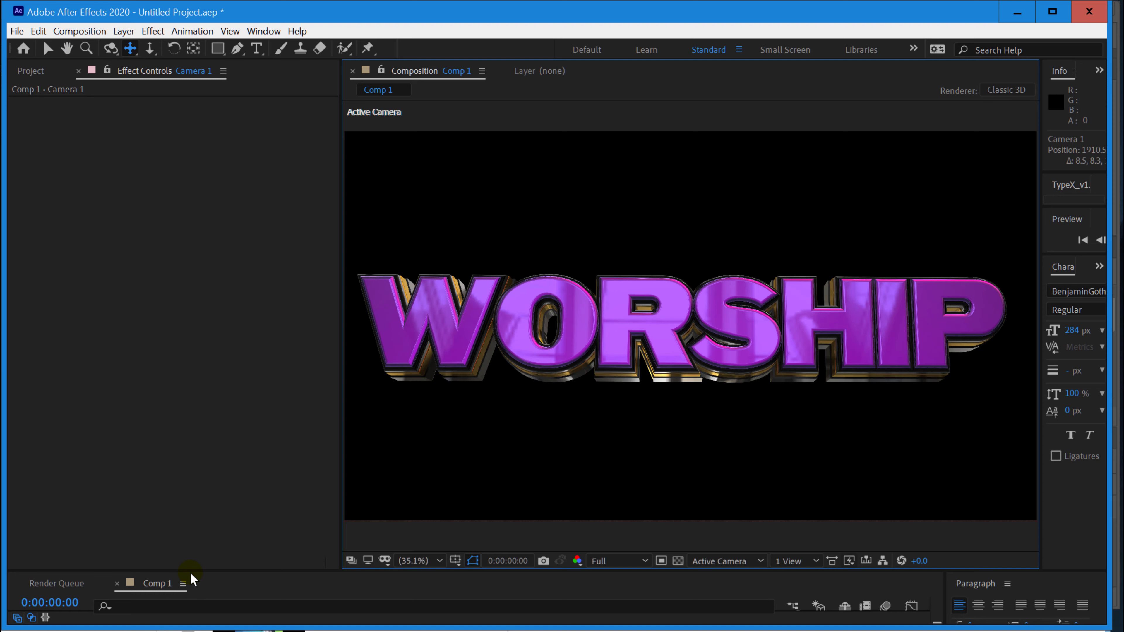
{"action": "left_click_drag", "start_coordinate": [191, 570], "coordinate": [183, 446]}
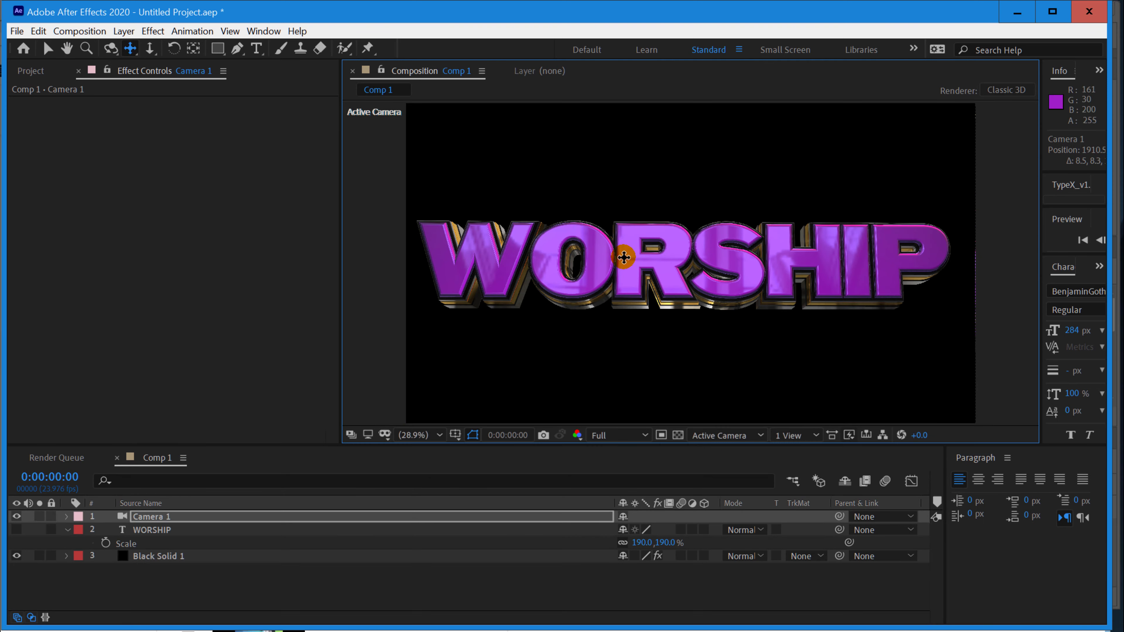
Examine the bevels, pink highlights and gold extrusion edges around the R and S up close
{"action": "scroll", "coordinate": [653, 250], "scroll_direction": "up", "scroll_amount": 2}
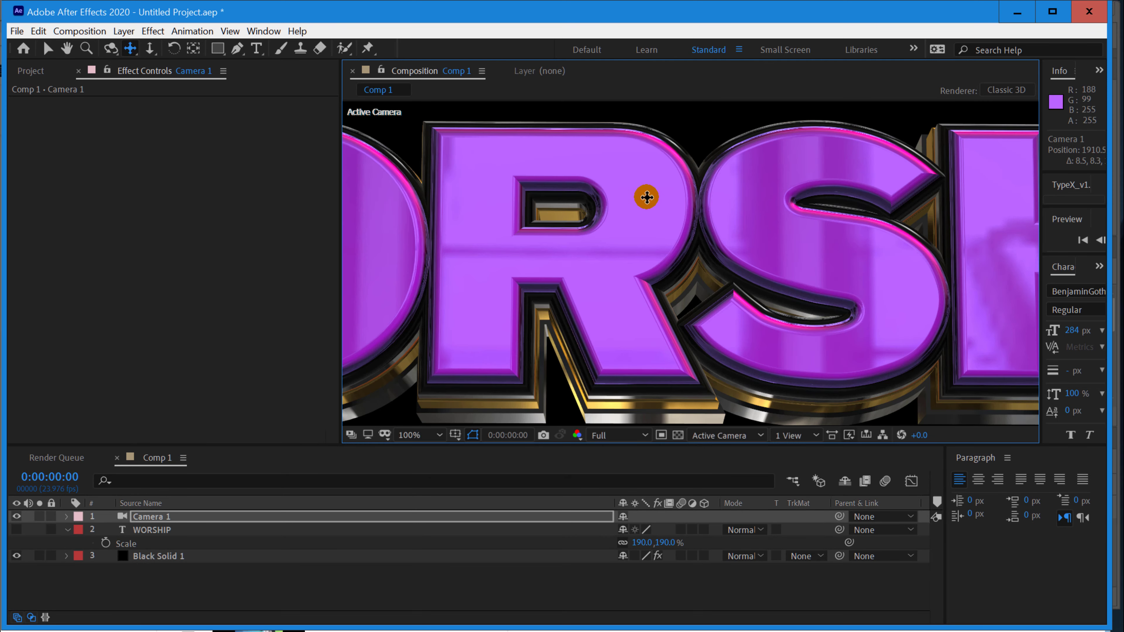
{"action": "scroll", "coordinate": [660, 181], "scroll_direction": "up", "scroll_amount": 3}
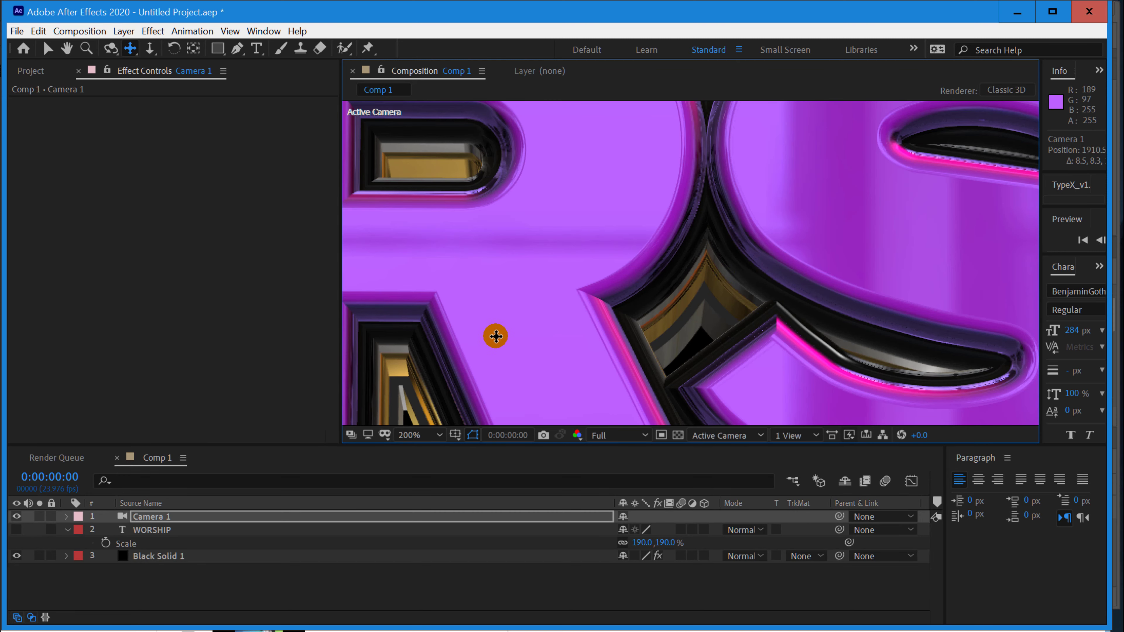
{"action": "scroll", "coordinate": [662, 233], "scroll_direction": "down", "scroll_amount": 2}
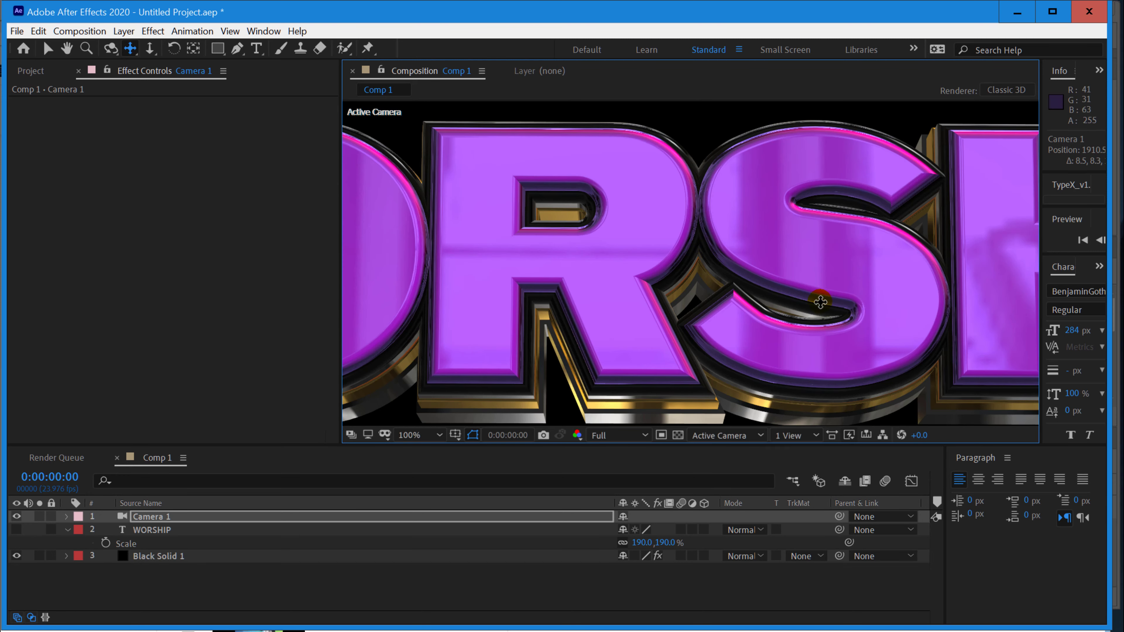
{"action": "scroll", "coordinate": [733, 252], "scroll_direction": "down", "scroll_amount": 2}
{"action": "scroll", "coordinate": [731, 318], "scroll_direction": "up", "scroll_amount": 5}
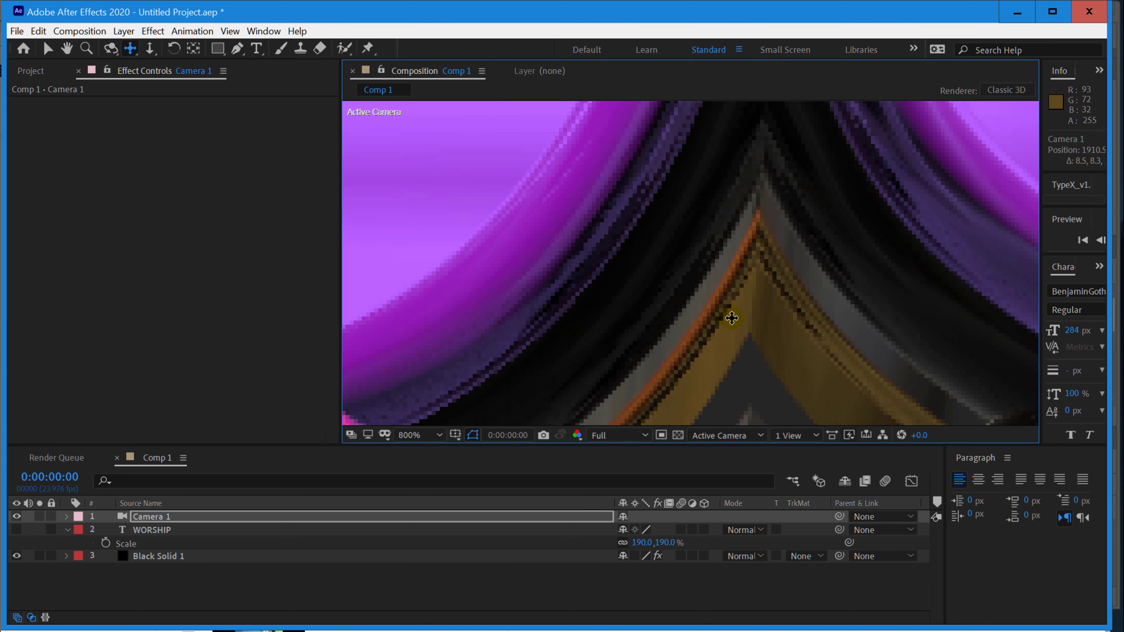
{"action": "scroll", "coordinate": [742, 315], "scroll_direction": "down", "scroll_amount": 8}
{"action": "scroll", "coordinate": [735, 301], "scroll_direction": "up", "scroll_amount": 2}
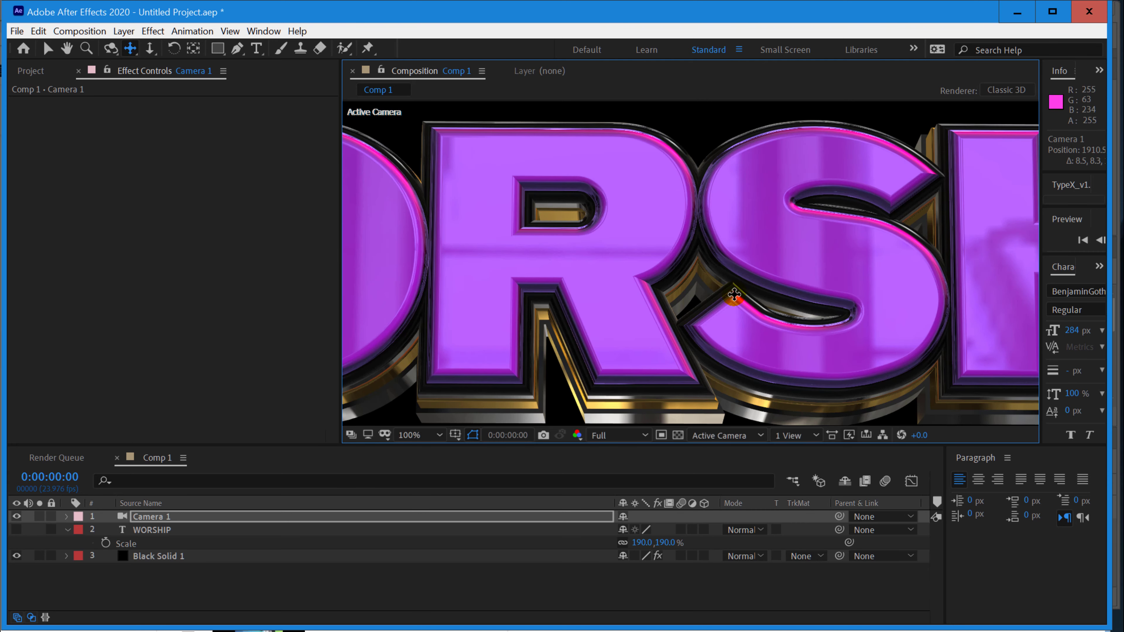
{"action": "left_click_drag", "start_coordinate": [680, 366], "coordinate": [673, 297]}
{"action": "scroll", "coordinate": [659, 392], "scroll_direction": "up", "scroll_amount": 2}
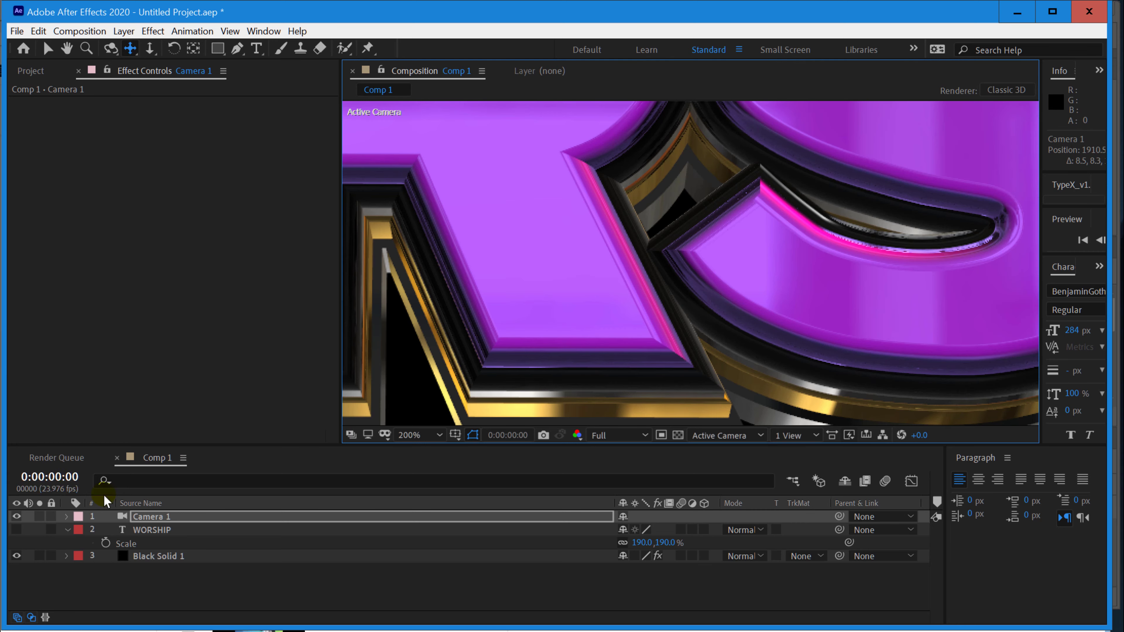
Enable ambient occlusion in the Element render settings of Black Solid 1 and set its AO mode to Ray-Traced
{"action": "left_click", "coordinate": [164, 556]}
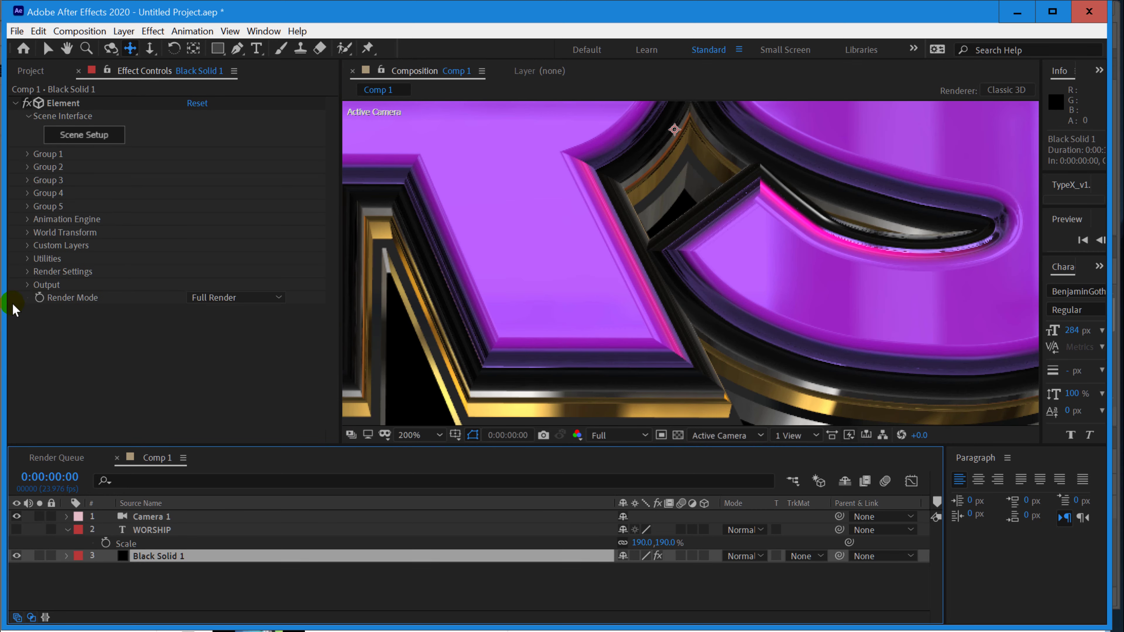
{"action": "left_click", "coordinate": [26, 273]}
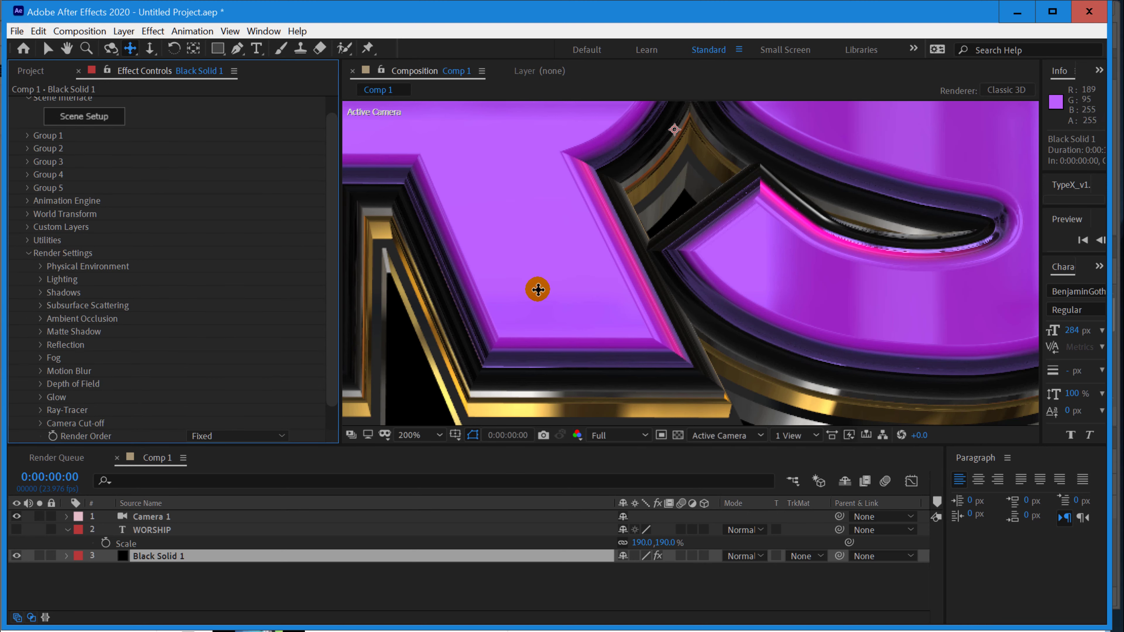
{"action": "key", "text": "comma"}
{"action": "key", "text": "comma"}
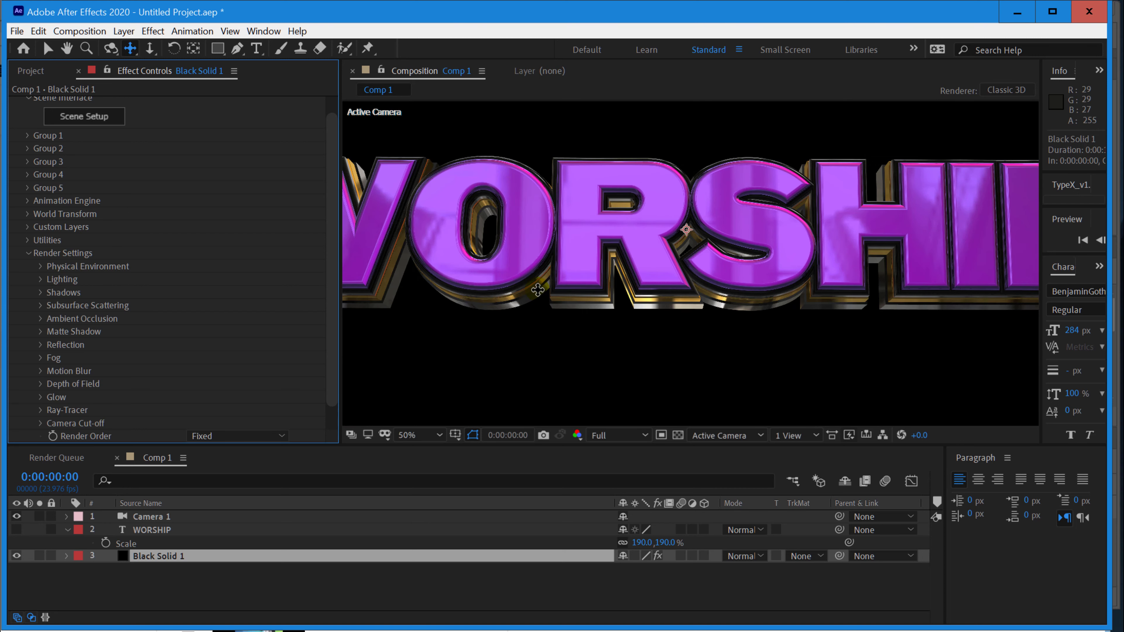
{"action": "left_click_drag", "start_coordinate": [331, 339], "coordinate": [334, 370]}
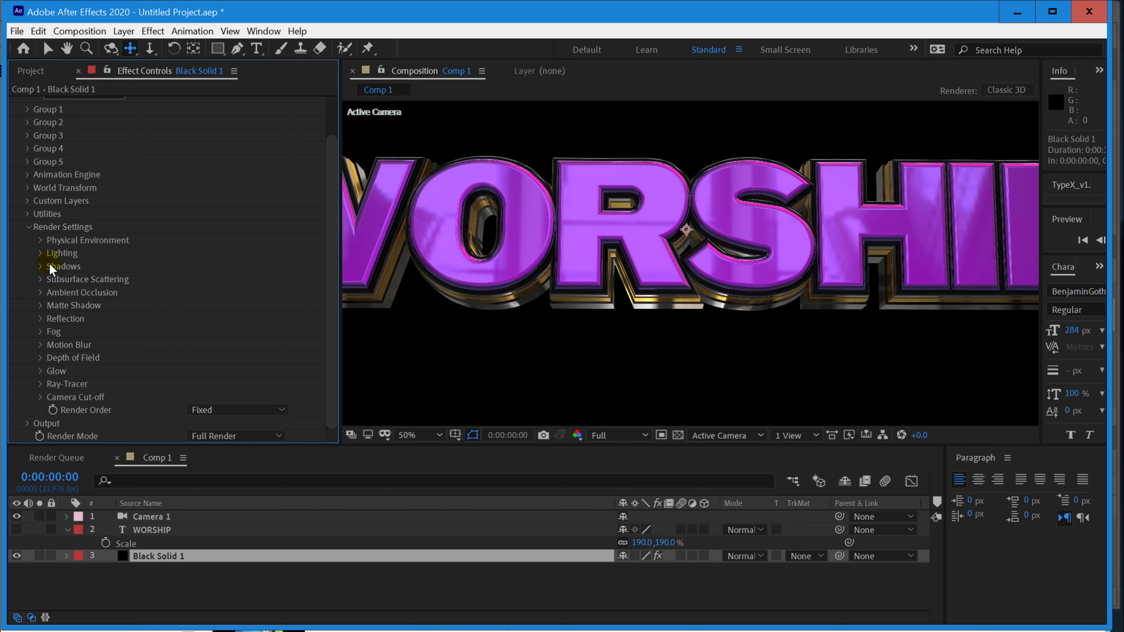
{"action": "left_click", "coordinate": [41, 292]}
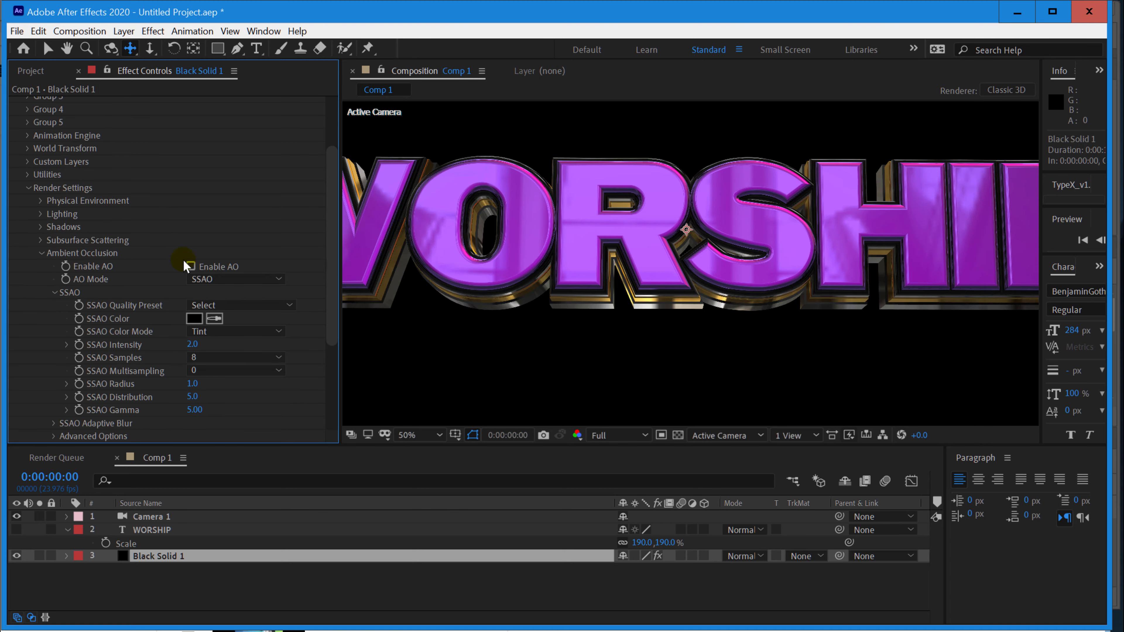
{"action": "left_click", "coordinate": [192, 266]}
{"action": "left_click", "coordinate": [277, 277]}
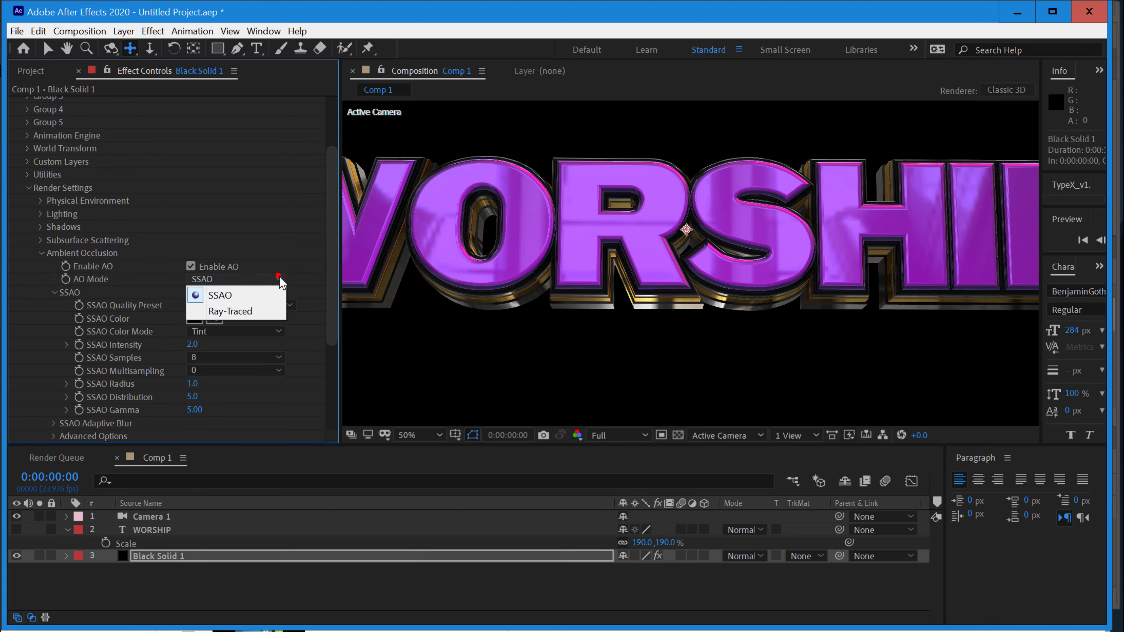
{"action": "left_click", "coordinate": [269, 315]}
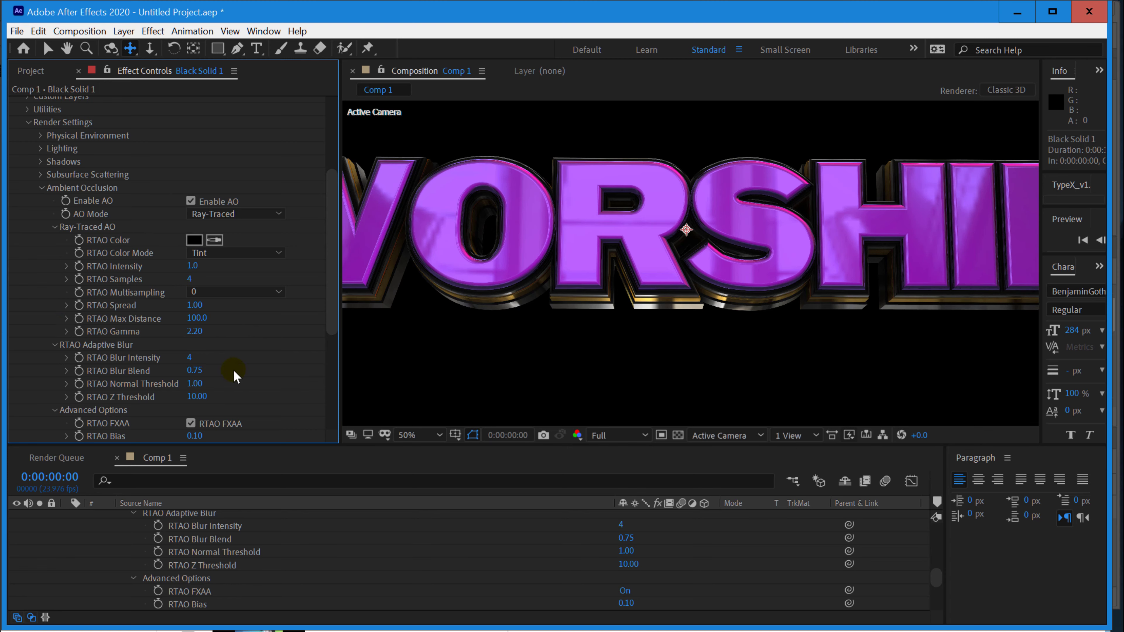
Examine the Element render and multi-pass settings and inspect the rendered WORSHIP text both close up and in full frame
{"action": "scroll", "coordinate": [234, 369], "scroll_direction": "down", "scroll_amount": 8}
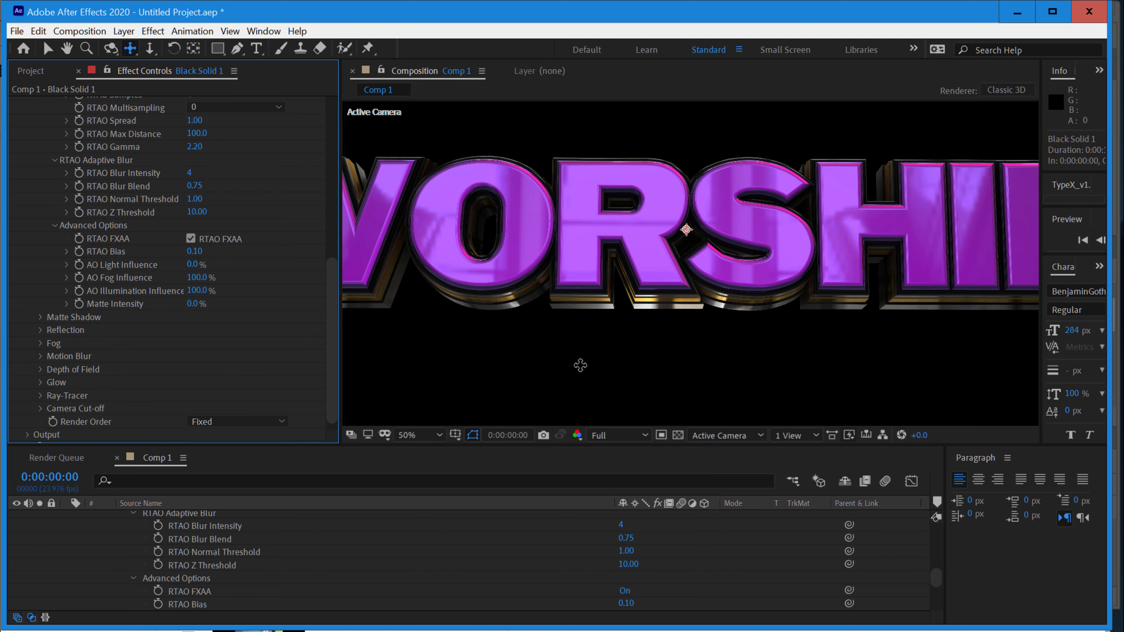
{"action": "left_click", "coordinate": [528, 266]}
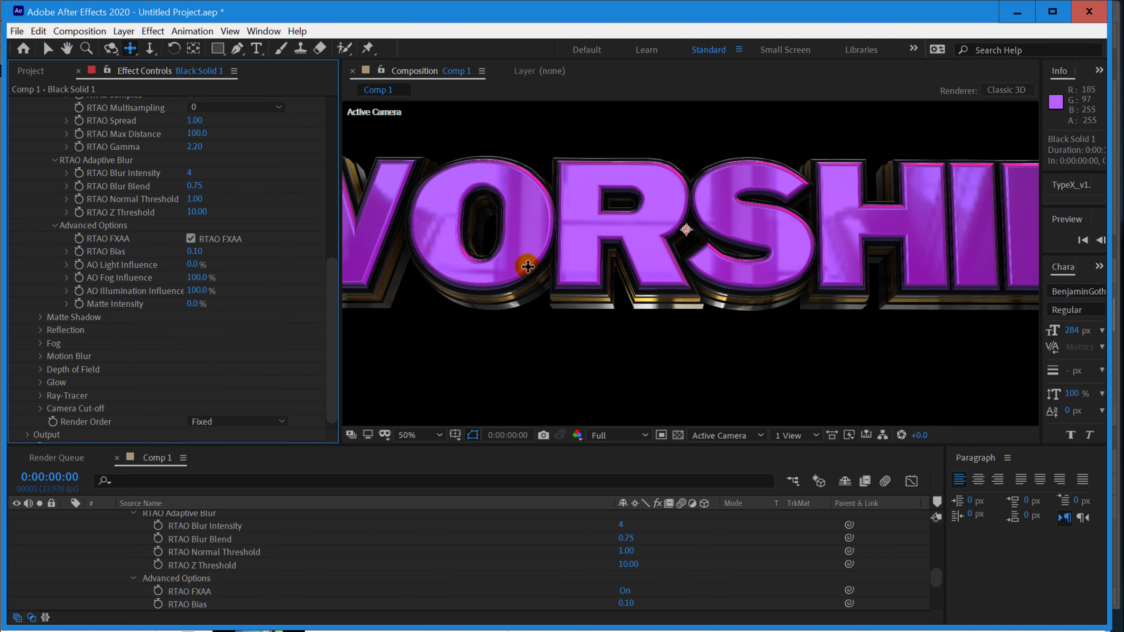
{"action": "scroll", "coordinate": [641, 271], "scroll_direction": "down", "scroll_amount": 1}
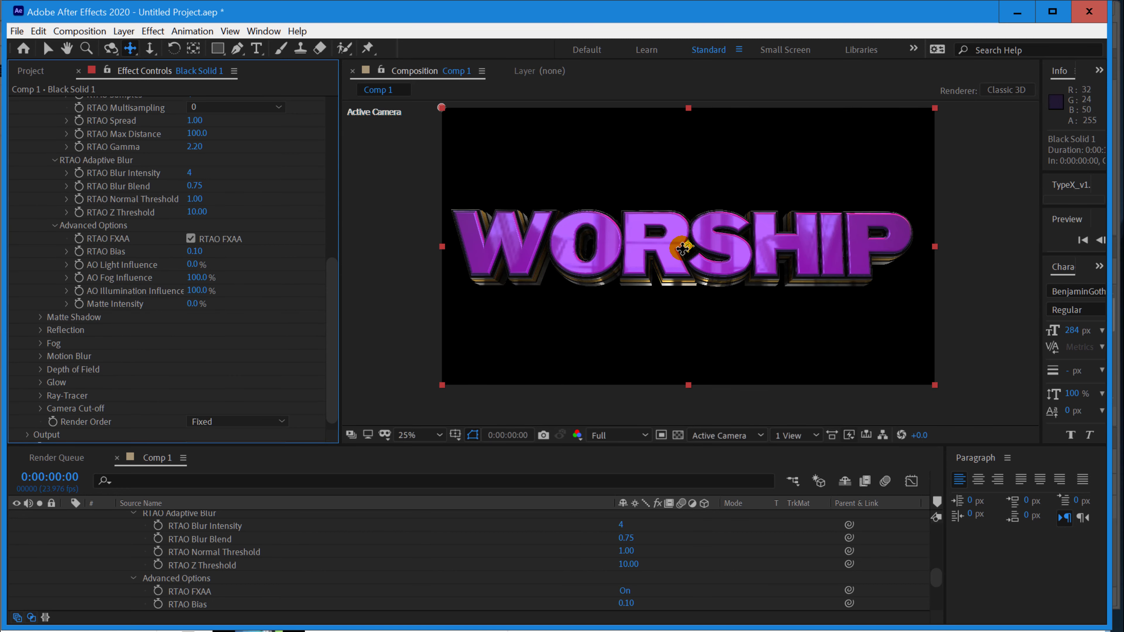
{"action": "scroll", "coordinate": [683, 249], "scroll_direction": "up", "scroll_amount": 1}
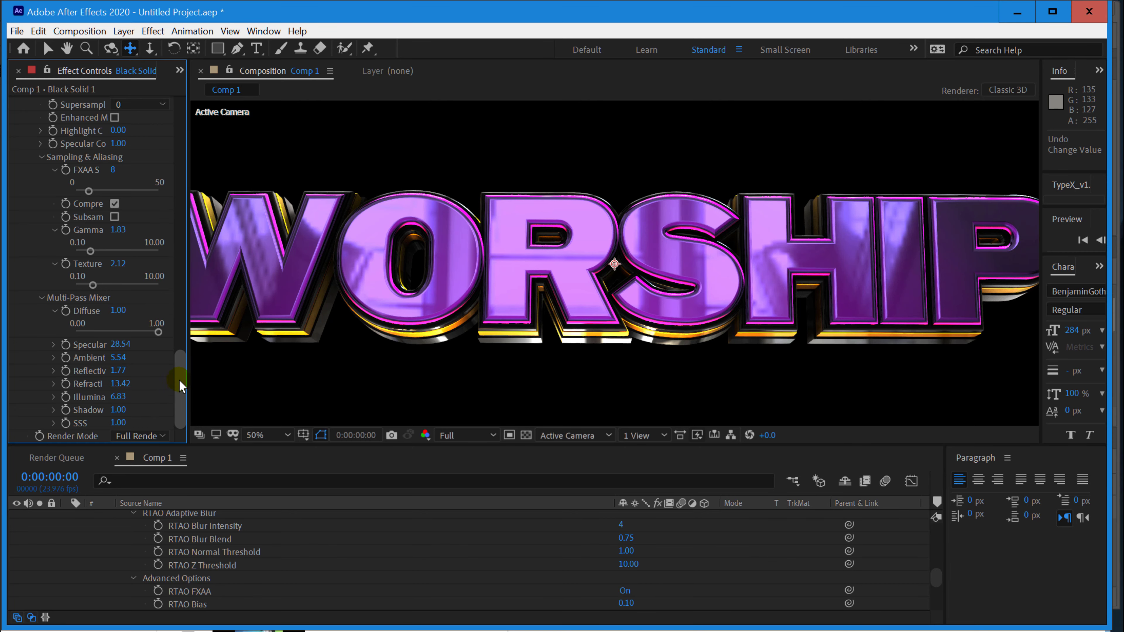
{"action": "mouse_move", "coordinate": [176, 386]}
{"action": "left_mouse_down"}
{"action": "mouse_move", "coordinate": [183, 294]}
{"action": "mouse_move", "coordinate": [182, 366]}
{"action": "left_mouse_up"}
{"action": "left_click", "coordinate": [576, 265]}
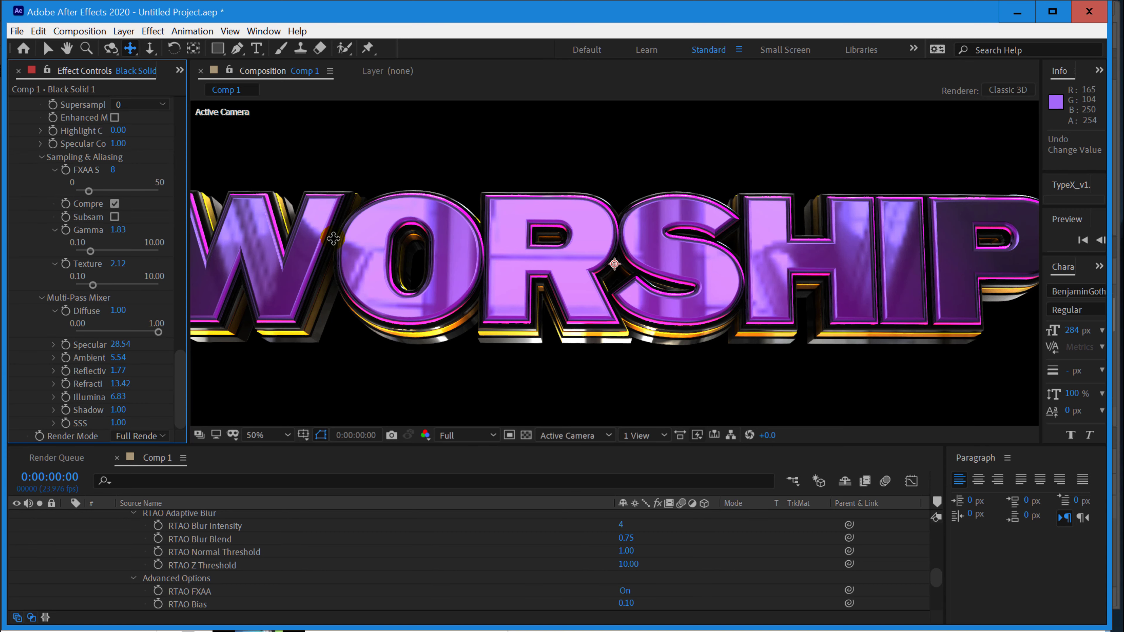
{"action": "key", "text": "comma"}
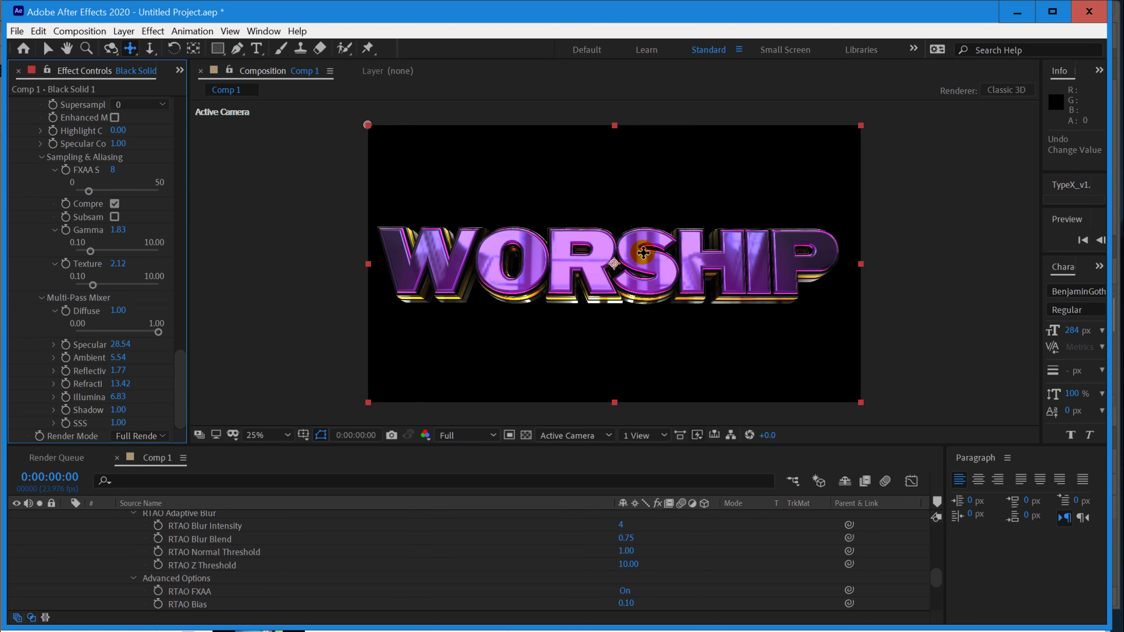
{"action": "key", "text": "period"}
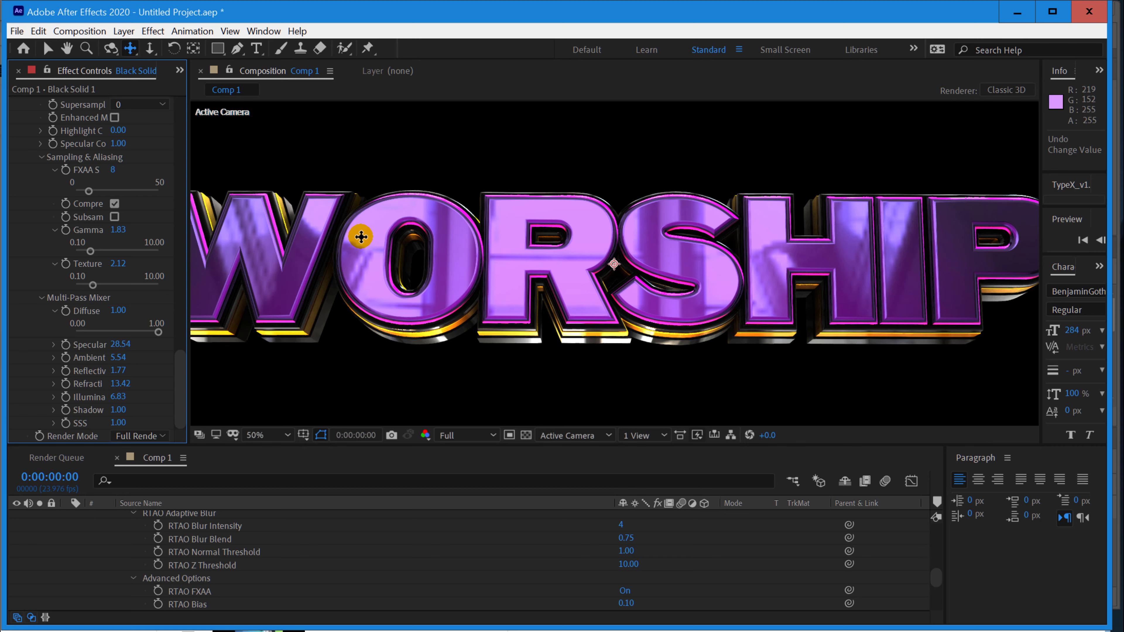
{"action": "key", "text": "comma"}
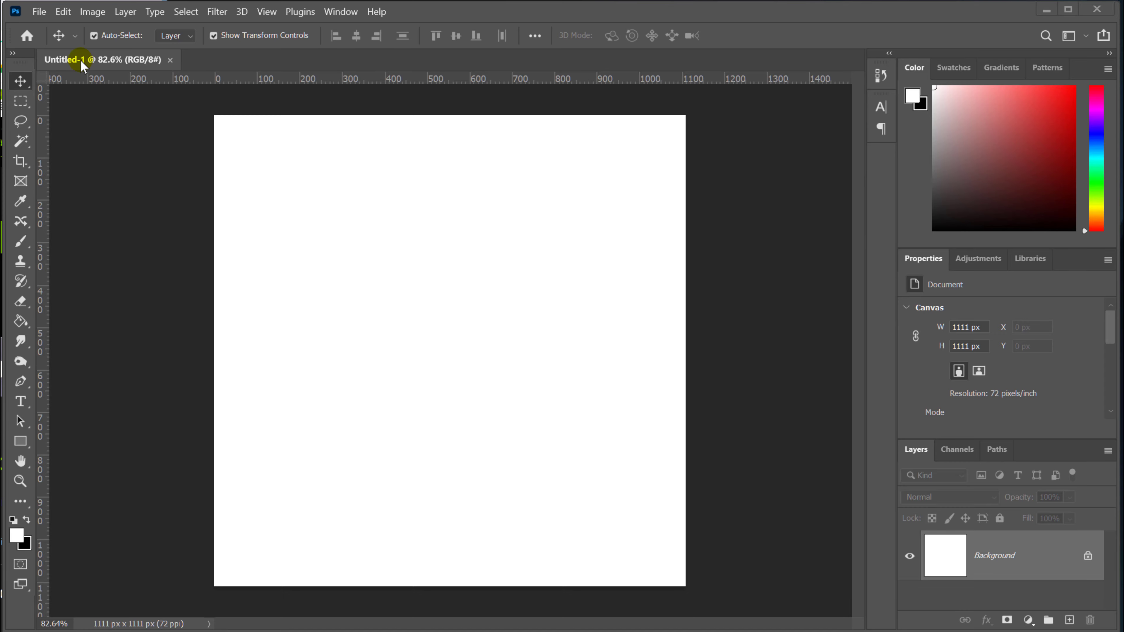
Switch to Photoshop and place the worship file from the toolbox's ALL 3D TEXT folder as an embedded object in the blank document
{"action": "left_click", "coordinate": [38, 11]}
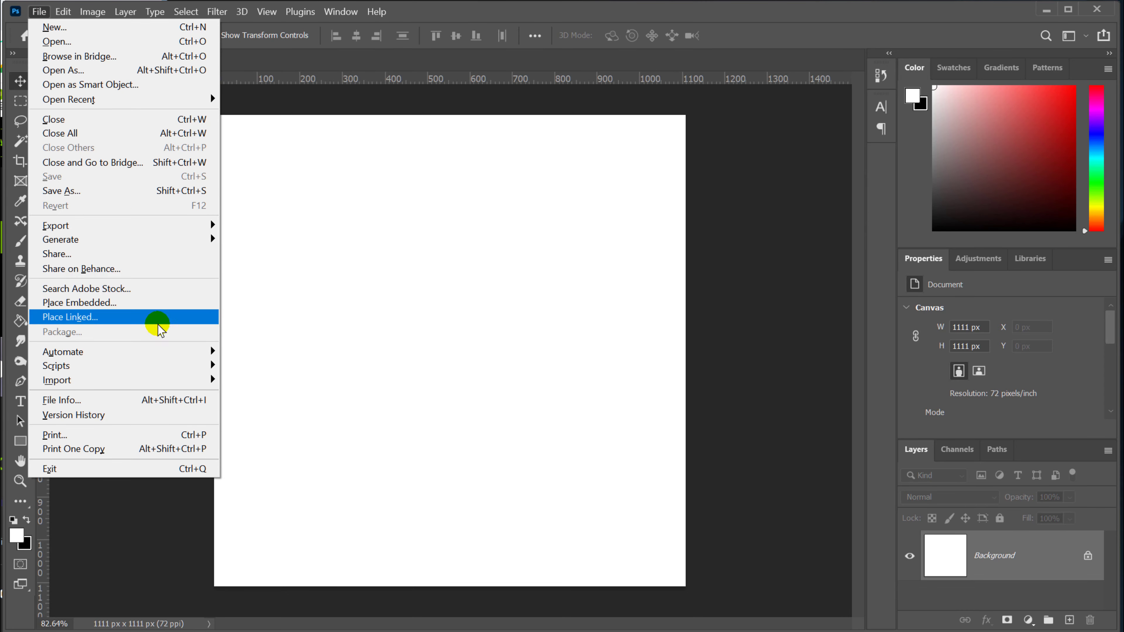
{"action": "left_click", "coordinate": [100, 302]}
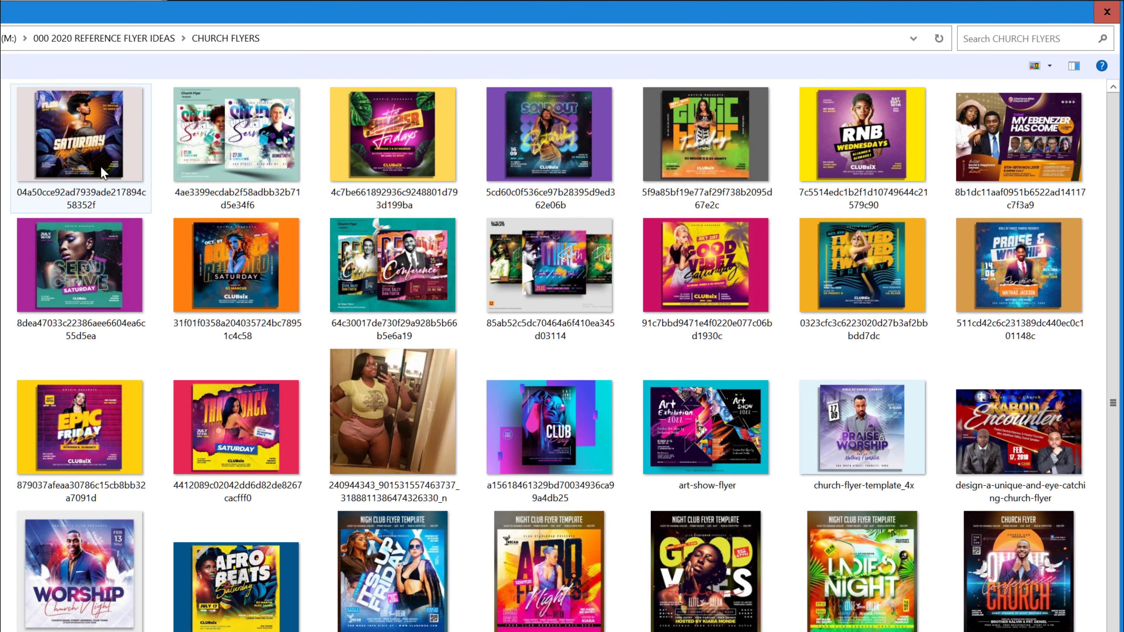
{"action": "left_click", "coordinate": [103, 38]}
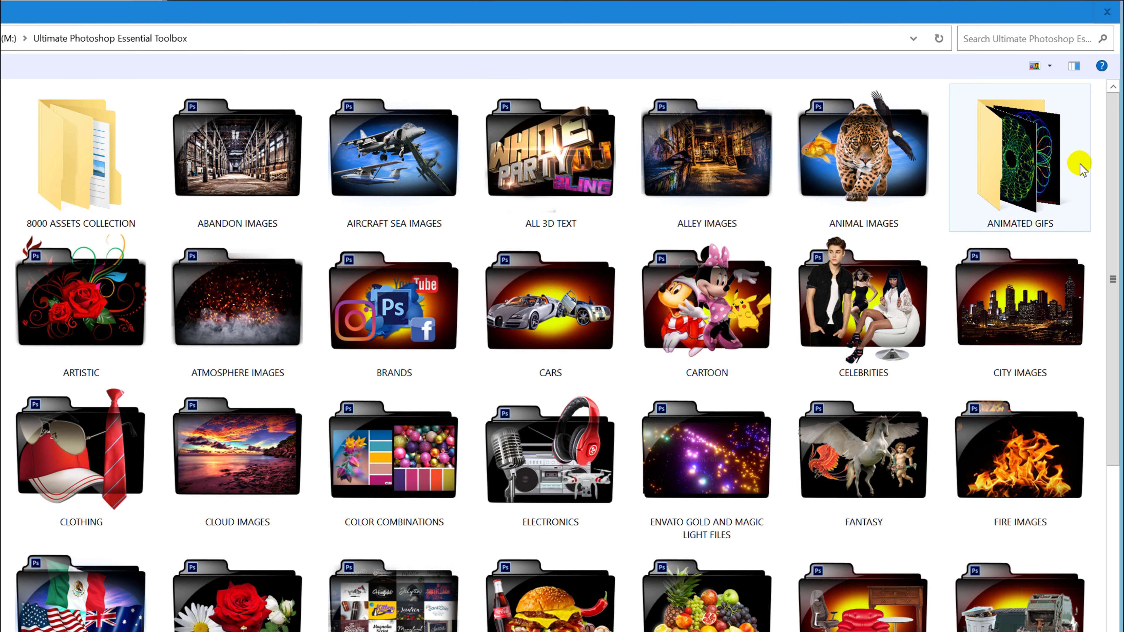
{"action": "mouse_move", "coordinate": [1114, 145]}
{"action": "left_mouse_down"}
{"action": "mouse_move", "coordinate": [1114, 499]}
{"action": "mouse_move", "coordinate": [1114, 160]}
{"action": "mouse_move", "coordinate": [1102, 129]}
{"action": "left_mouse_up"}
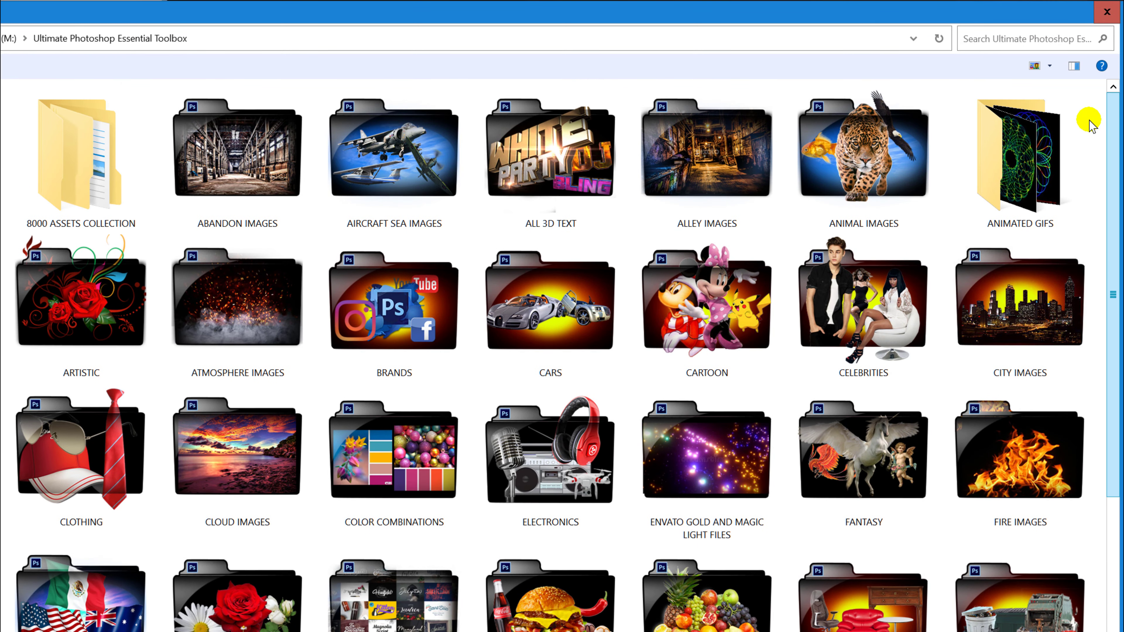
{"action": "left_click", "coordinate": [548, 121]}
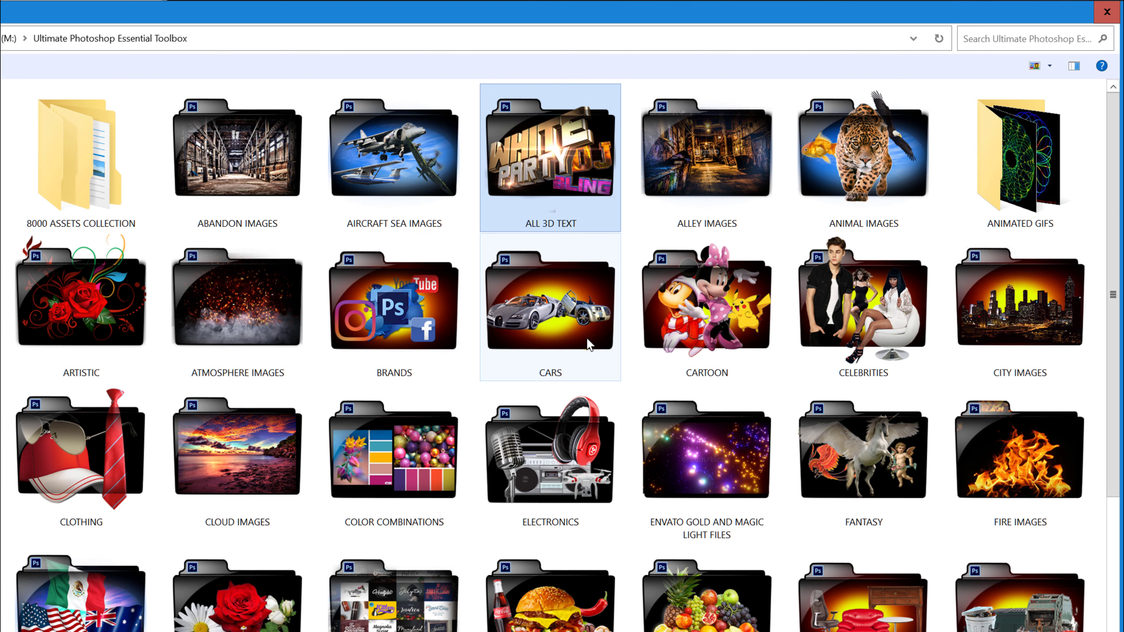
{"action": "double_click", "coordinate": [577, 149]}
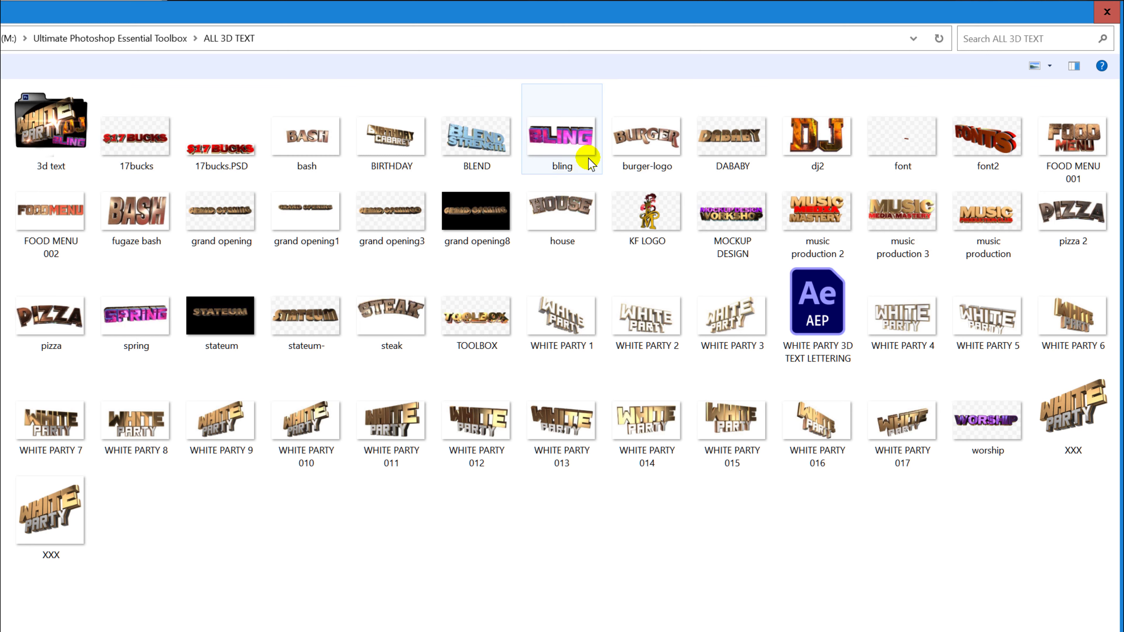
{"action": "double_click", "coordinate": [991, 423]}
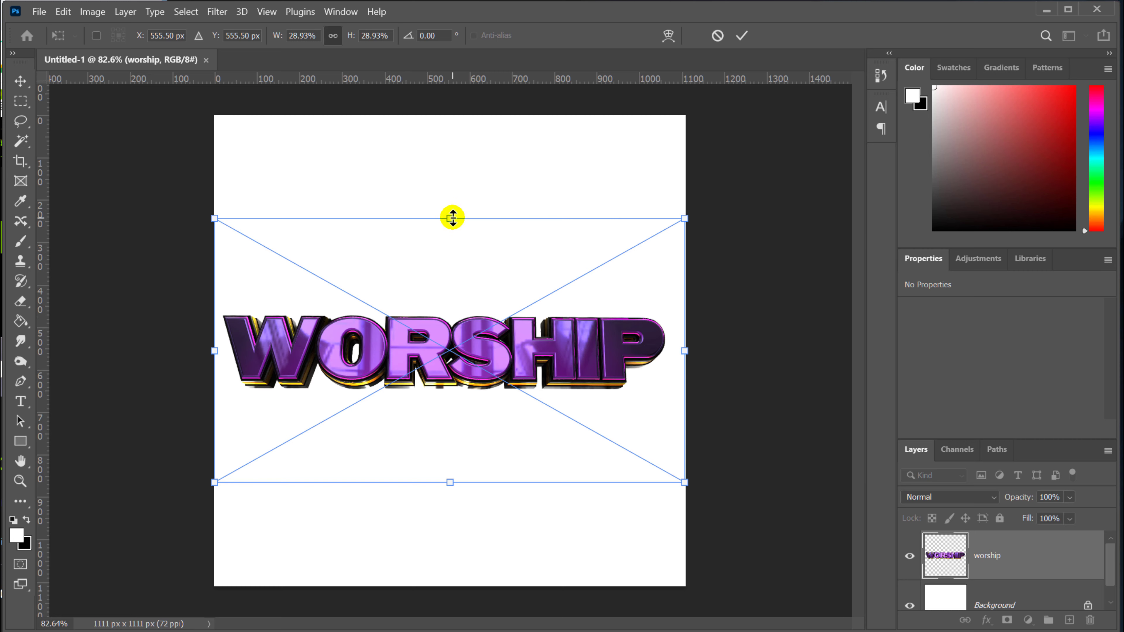
Move the placed WORSHIP artwork into the lower half of the canvas and scale its lettering to about 1037 px wide
{"action": "left_click_drag", "start_coordinate": [453, 218], "coordinate": [449, 249]}
{"action": "left_click_drag", "start_coordinate": [572, 400], "coordinate": [586, 429]}
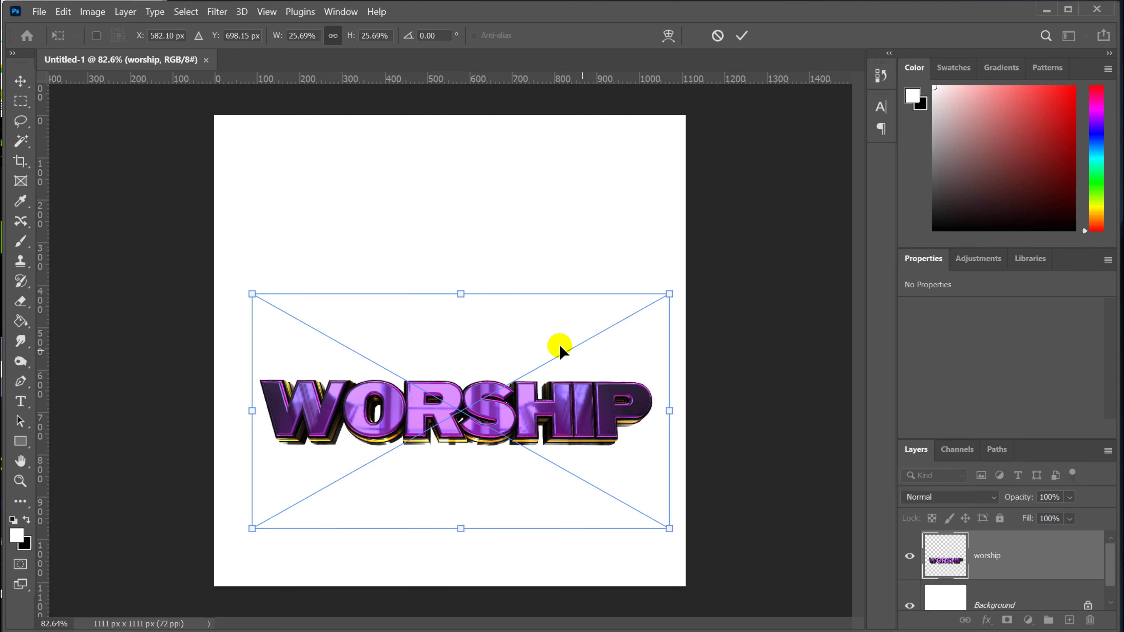
{"action": "left_click_drag", "start_coordinate": [461, 294], "coordinate": [461, 267]}
{"action": "key", "text": "Return"}
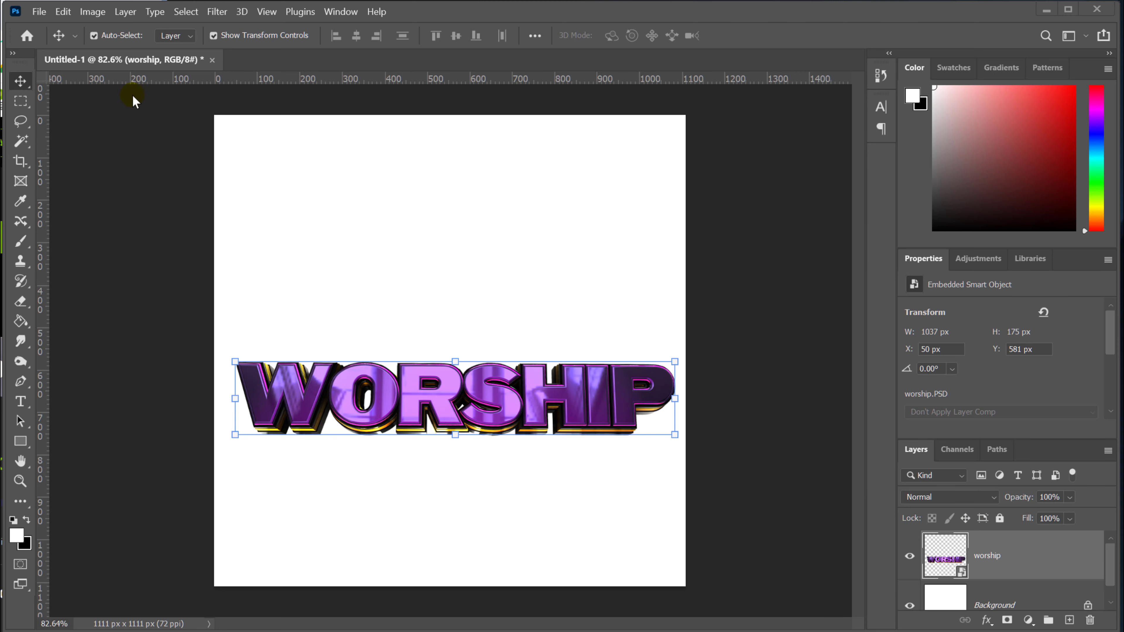
Place Downtown_Oklahoma_City_skyline_at_twilight from the CITY IMAGES folder as an embedded object, enlarging the file thumbnails to choose it
{"action": "left_click", "coordinate": [46, 14]}
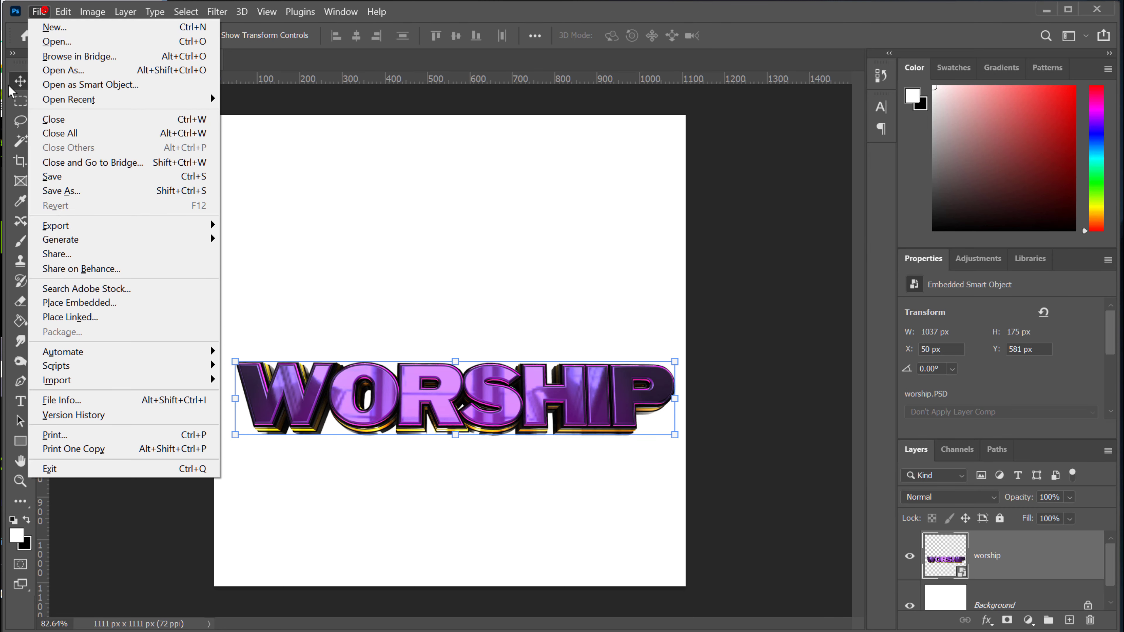
{"action": "left_click", "coordinate": [87, 303]}
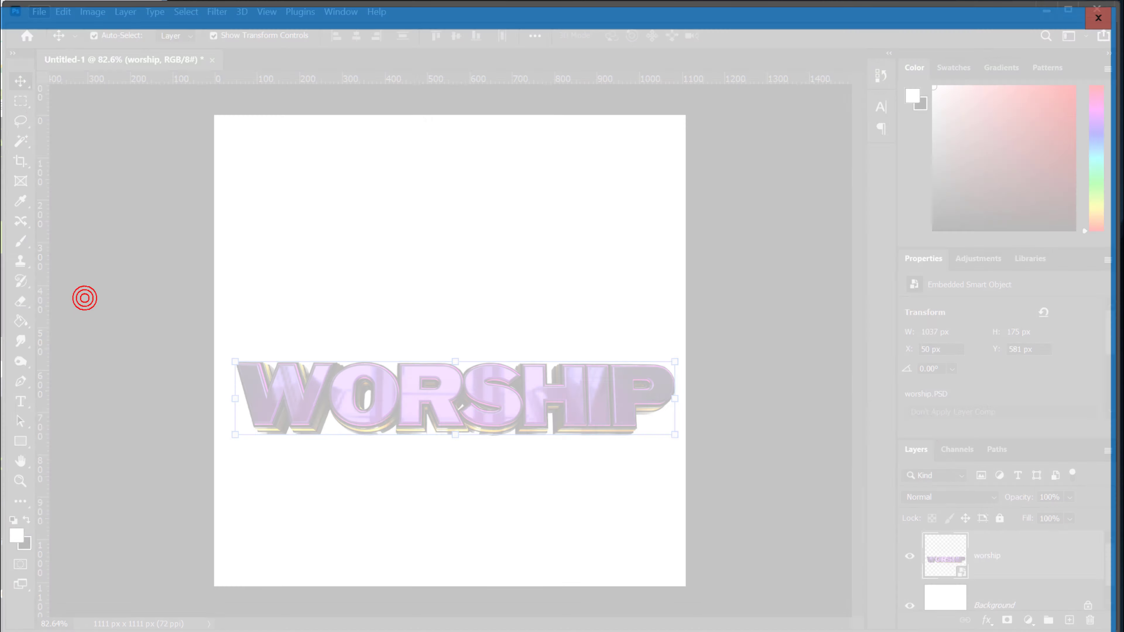
{"action": "left_click", "coordinate": [159, 45]}
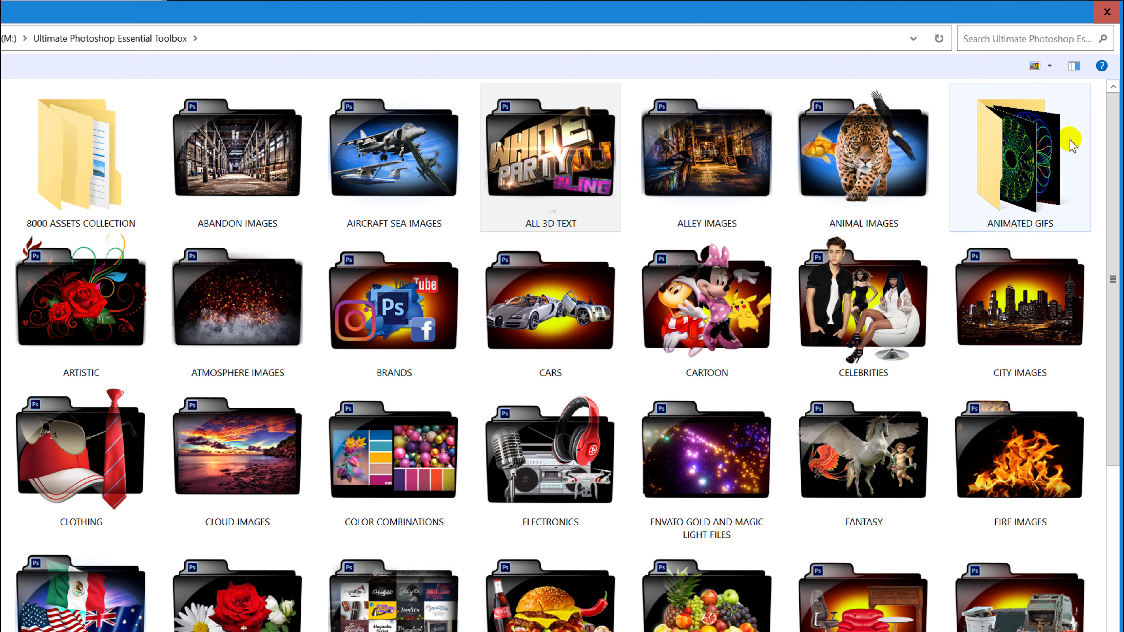
{"action": "left_click_drag", "start_coordinate": [1113, 118], "coordinate": [1112, 453]}
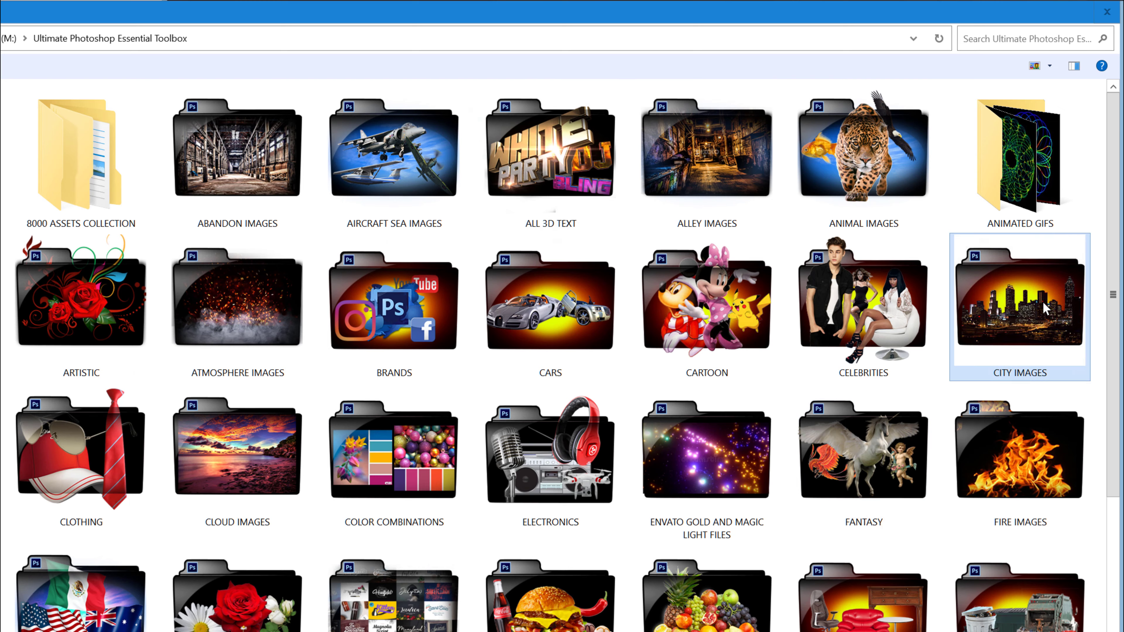
{"action": "double_click", "coordinate": [1044, 308]}
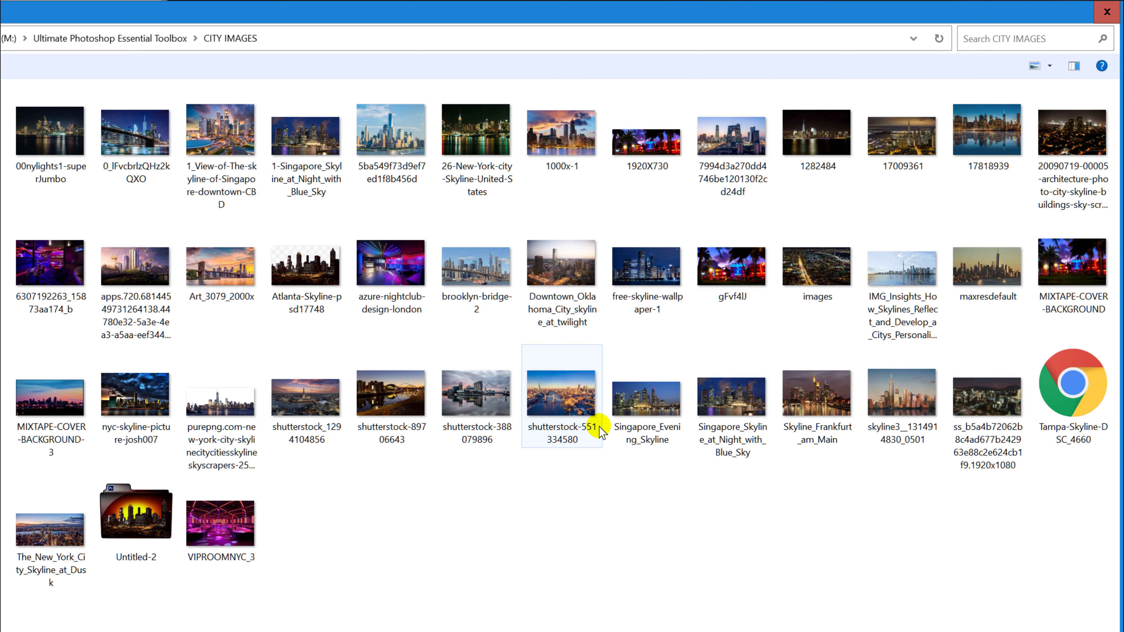
{"action": "right_click", "coordinate": [426, 520]}
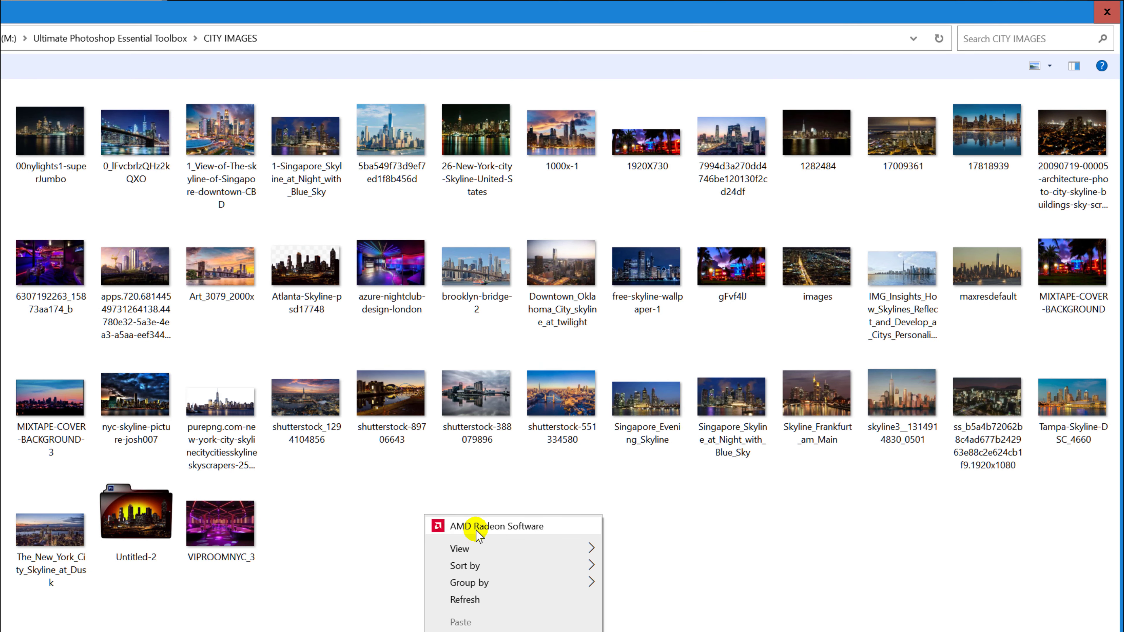
{"action": "mouse_move", "coordinate": [478, 547]}
{"action": "left_click", "coordinate": [644, 549]}
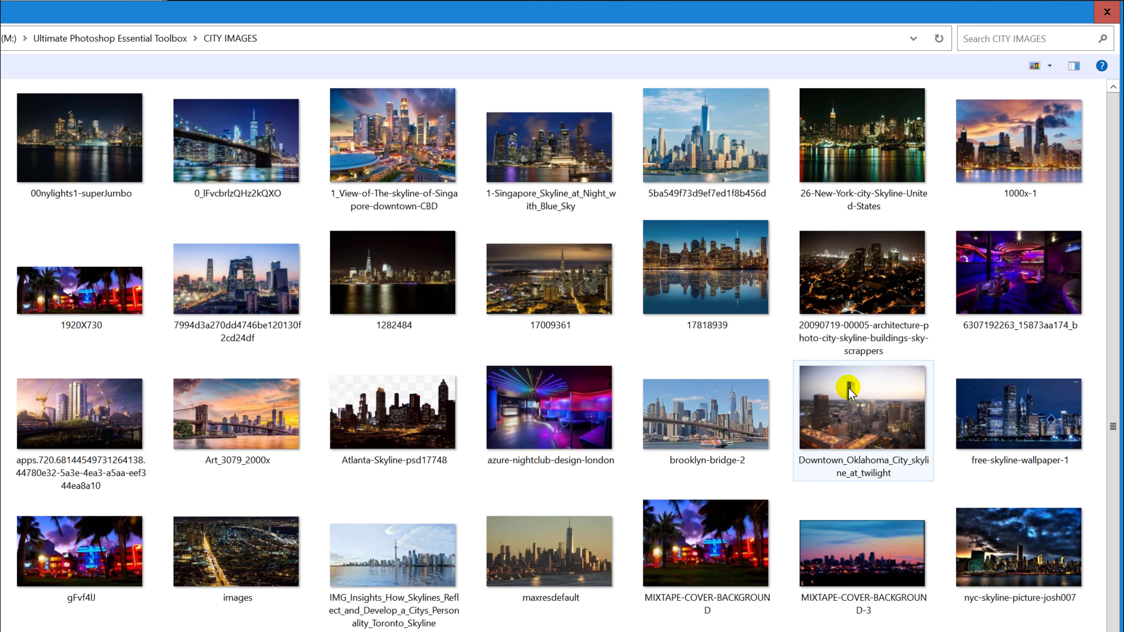
{"action": "double_click", "coordinate": [884, 416]}
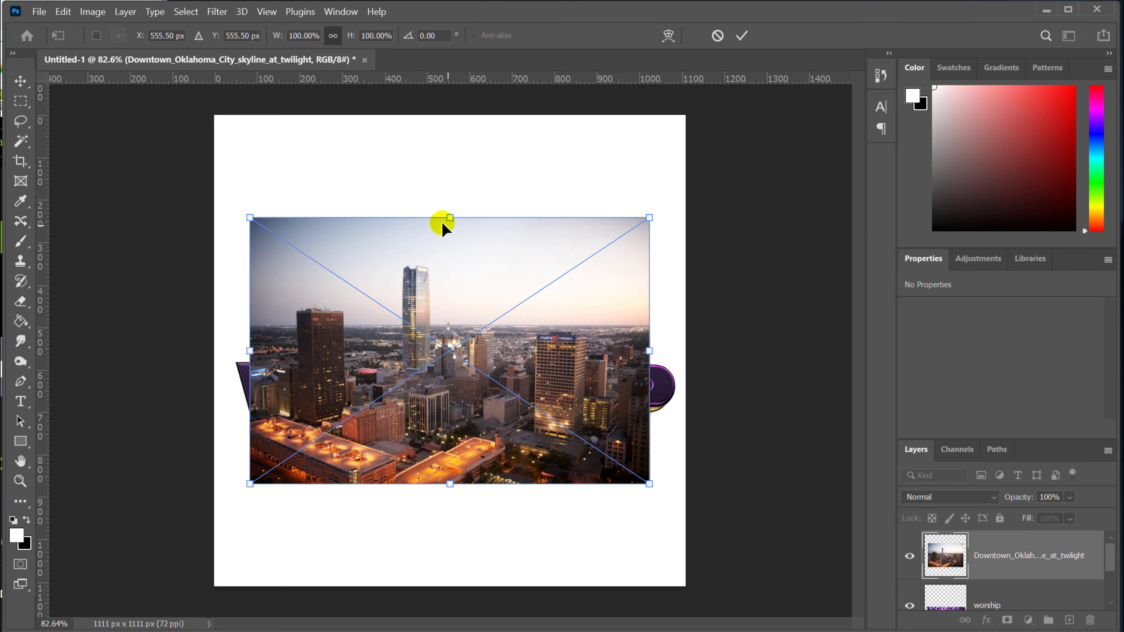
Scale the skyline photo to about 131.91% and move it up to cover the upper part of the canvas
{"action": "left_click_drag", "start_coordinate": [452, 217], "coordinate": [449, 131]}
{"action": "left_click_drag", "start_coordinate": [537, 465], "coordinate": [545, 400]}
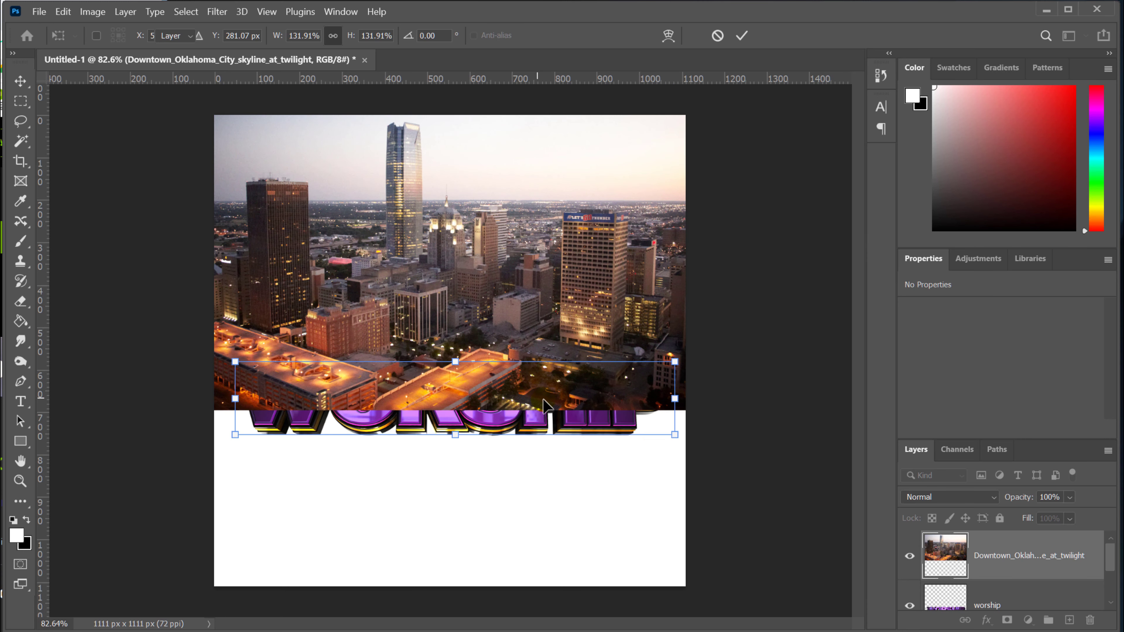
{"action": "key", "text": "Return"}
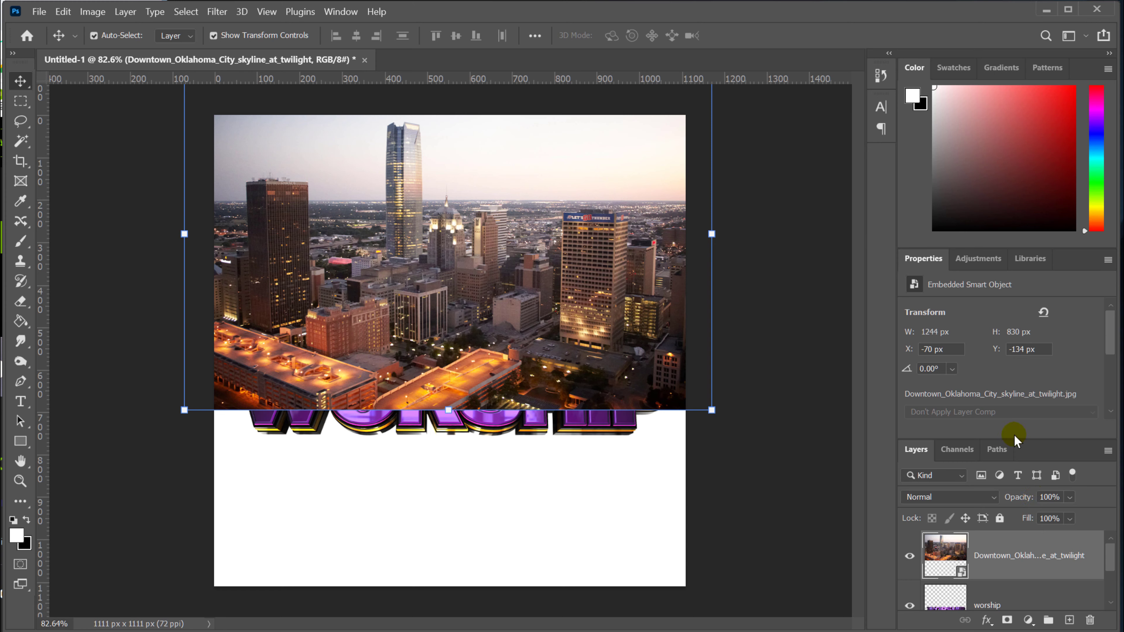
Move the worship layer above the skyline photo in the layer order and shift the lettering down about 72 px
{"action": "left_click_drag", "start_coordinate": [1013, 438], "coordinate": [1014, 352]}
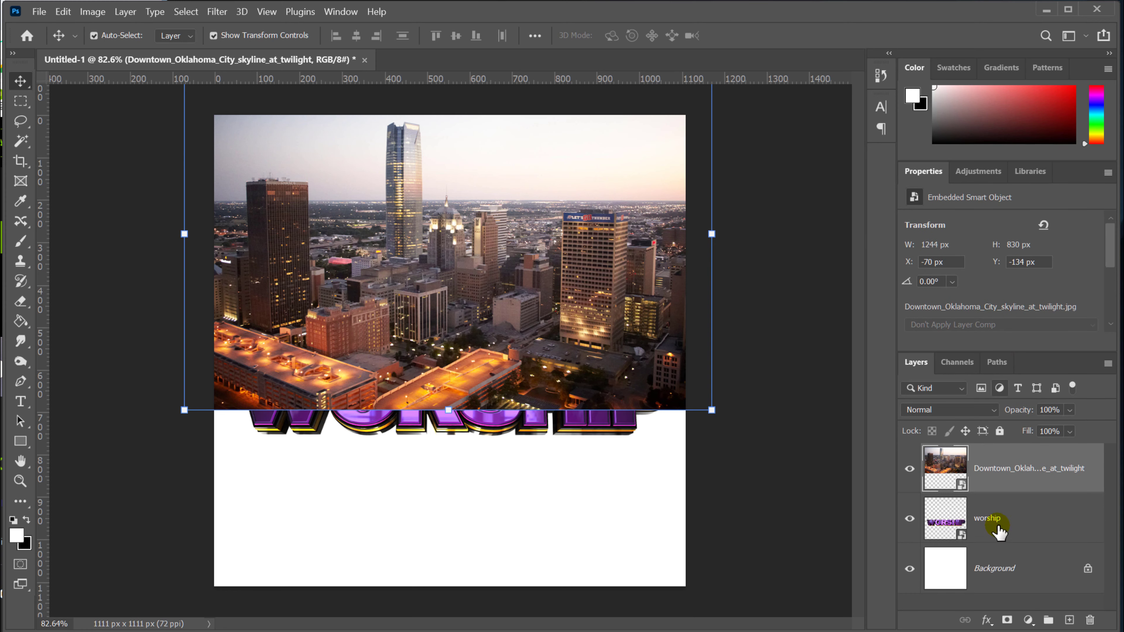
{"action": "left_click_drag", "start_coordinate": [1046, 512], "coordinate": [1036, 455]}
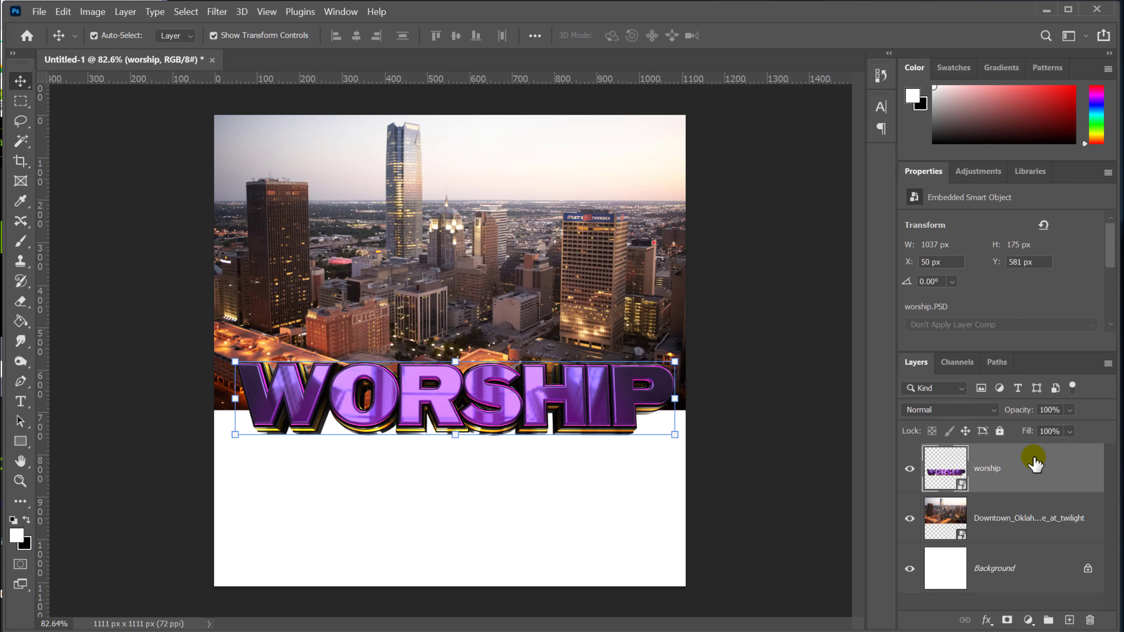
{"action": "left_click_drag", "start_coordinate": [574, 419], "coordinate": [573, 445]}
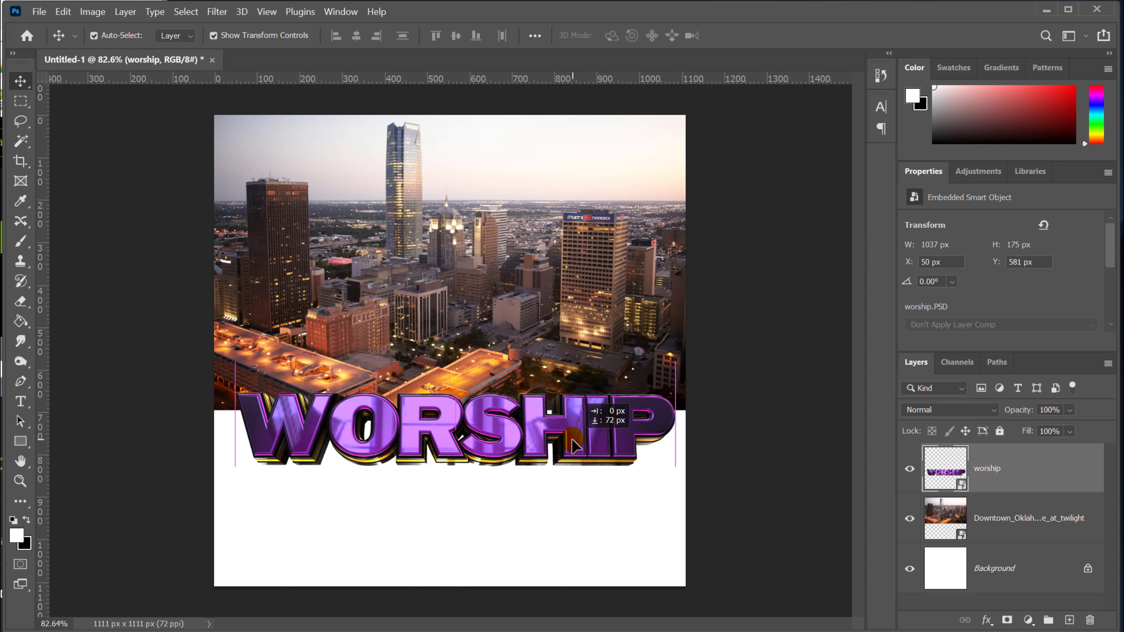
Rasterize the Downtown_Oklahoma_City_skyline_at_twilight layer
{"action": "left_click", "coordinate": [509, 305]}
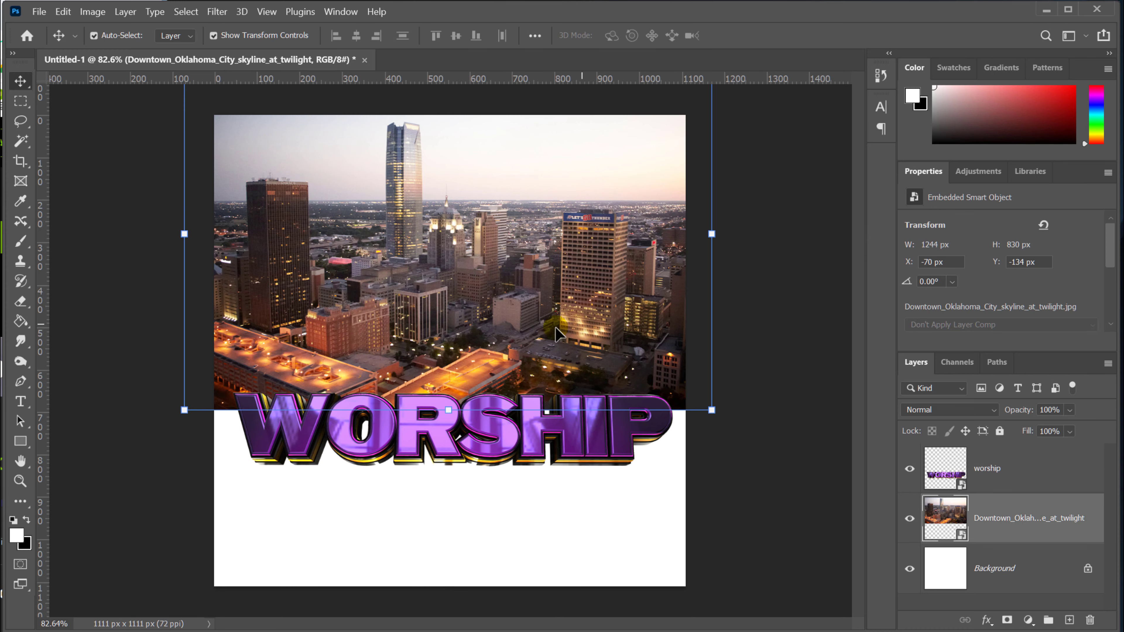
{"action": "scroll", "coordinate": [630, 340], "scroll_direction": "down", "scroll_amount": 2}
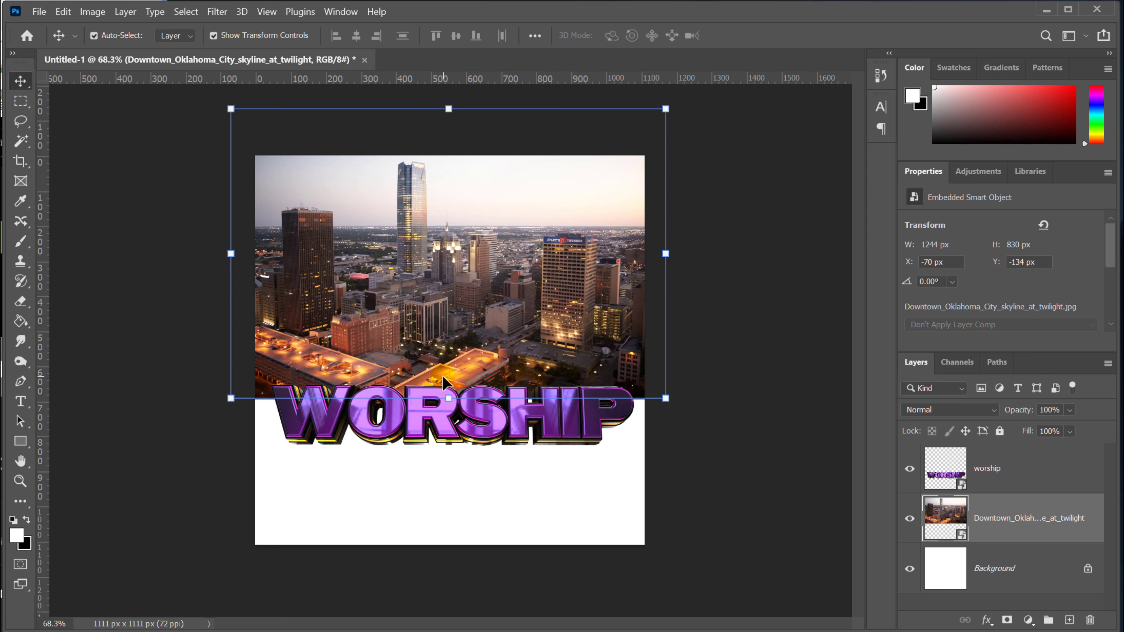
{"action": "right_click", "coordinate": [1001, 521]}
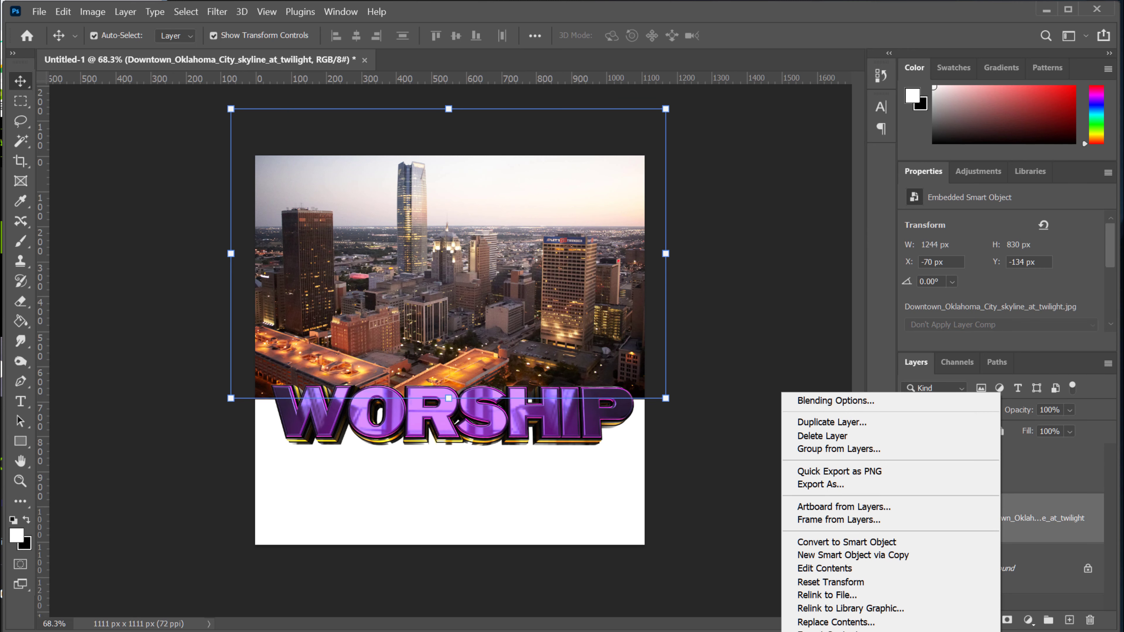
{"action": "left_click", "coordinate": [880, 631]}
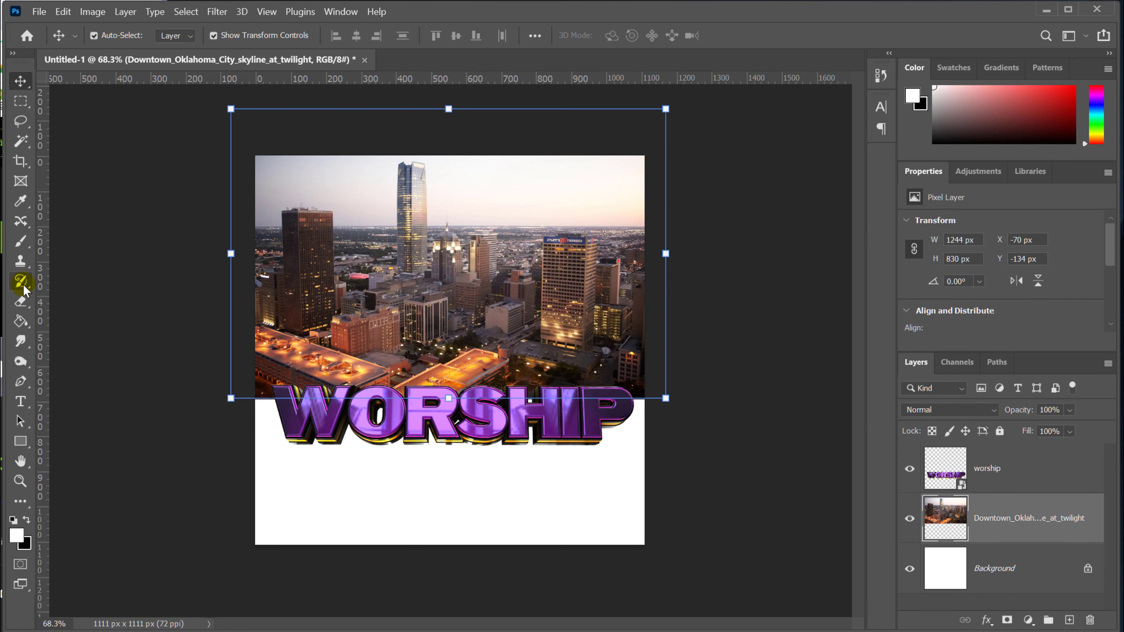
Fade out the skyline photo's lower edge behind WORSHIP with a soft Eraser enlarged to 300 and then 500 px
{"action": "left_click", "coordinate": [21, 303]}
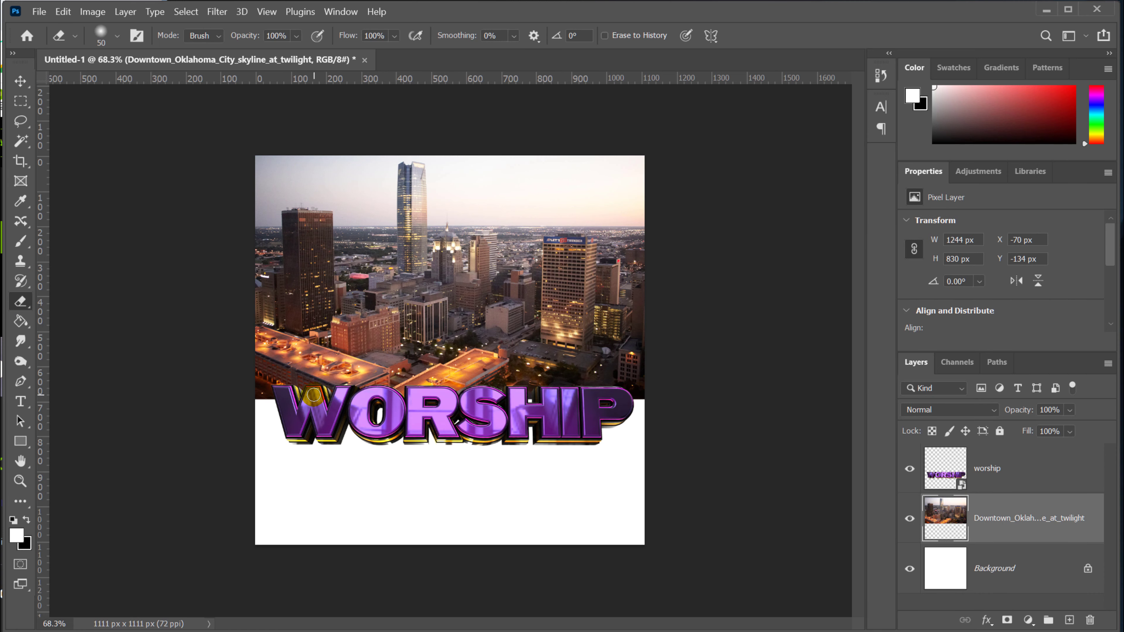
{"action": "key", "text": "bracketright"}
{"action": "key", "text": "bracketright"}
{"action": "key", "text": "bracketright"}
{"action": "key", "text": "bracketright"}
{"action": "key", "text": "bracketright"}
{"action": "key", "text": "bracketright"}
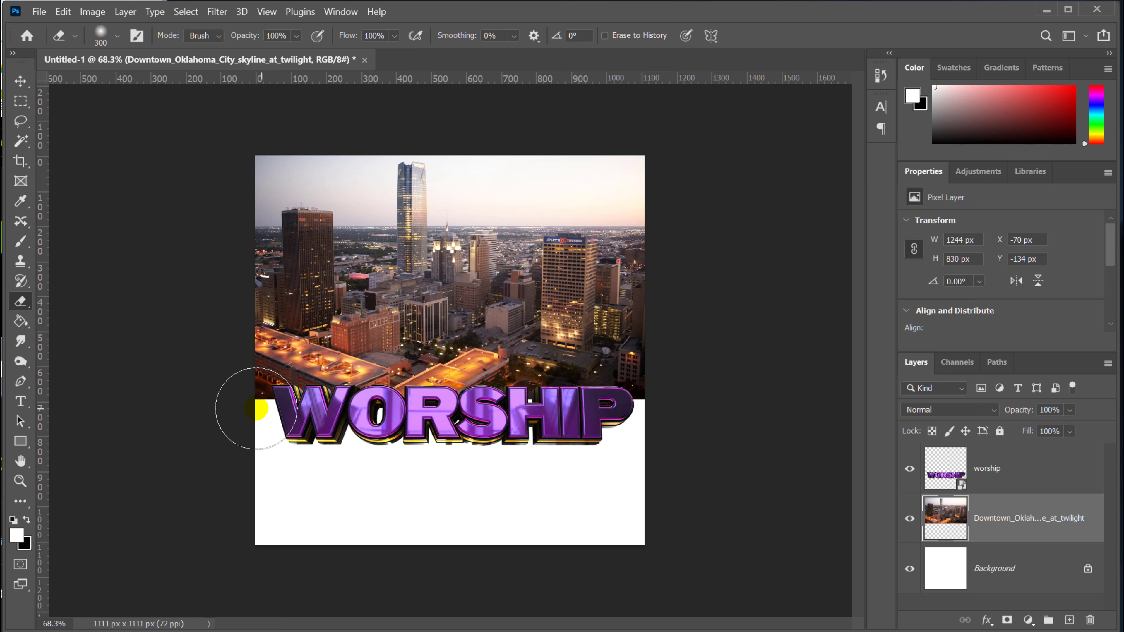
{"action": "left_click_drag", "start_coordinate": [295, 443], "coordinate": [748, 410]}
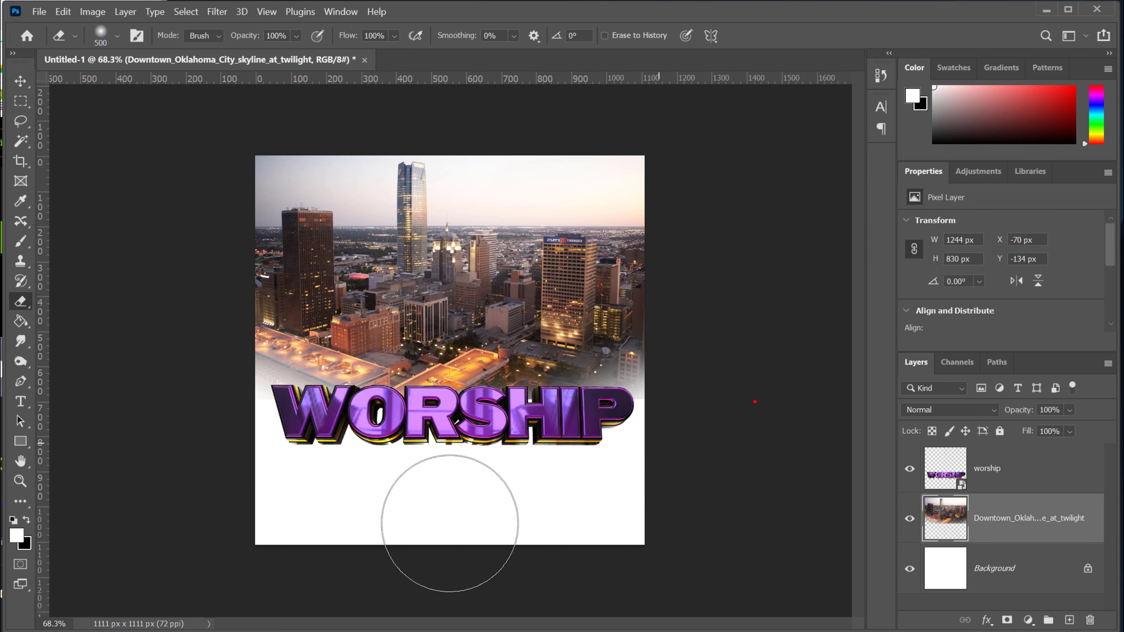
{"action": "left_click_drag", "start_coordinate": [509, 494], "coordinate": [728, 489]}
{"action": "mouse_move", "coordinate": [267, 476]}
{"action": "left_mouse_down"}
{"action": "mouse_move", "coordinate": [687, 460]}
{"action": "mouse_move", "coordinate": [203, 447]}
{"action": "mouse_move", "coordinate": [749, 455]}
{"action": "left_mouse_up"}
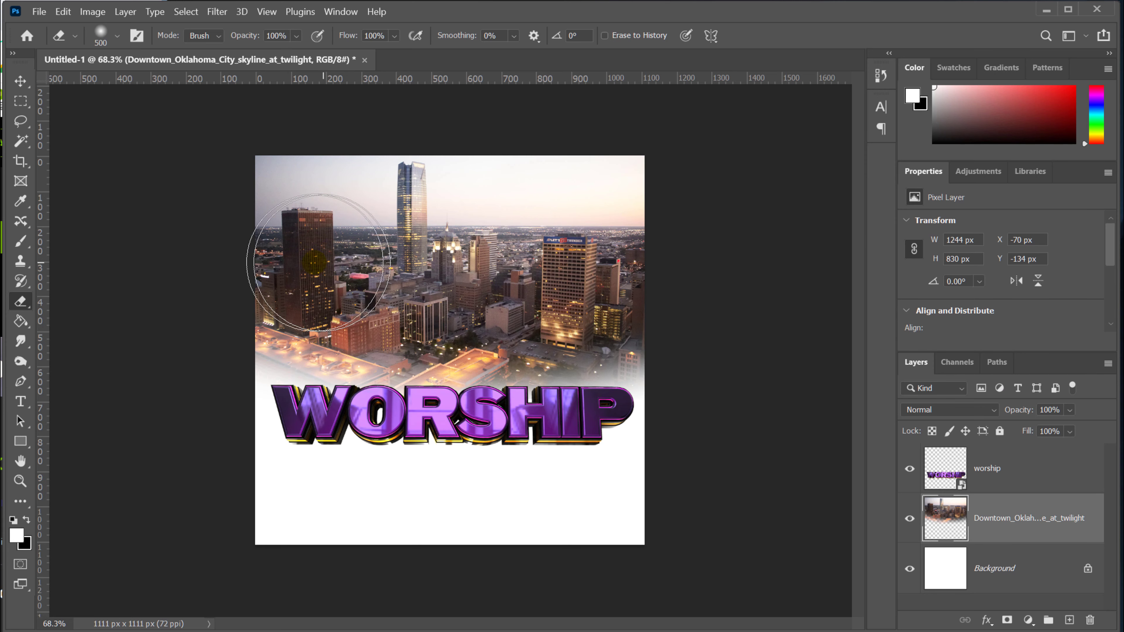
Colorize the skyline layer purple using Hue/Saturation with hue 268 and saturation 33
{"action": "left_click", "coordinate": [93, 12]}
{"action": "mouse_move", "coordinate": [104, 46]}
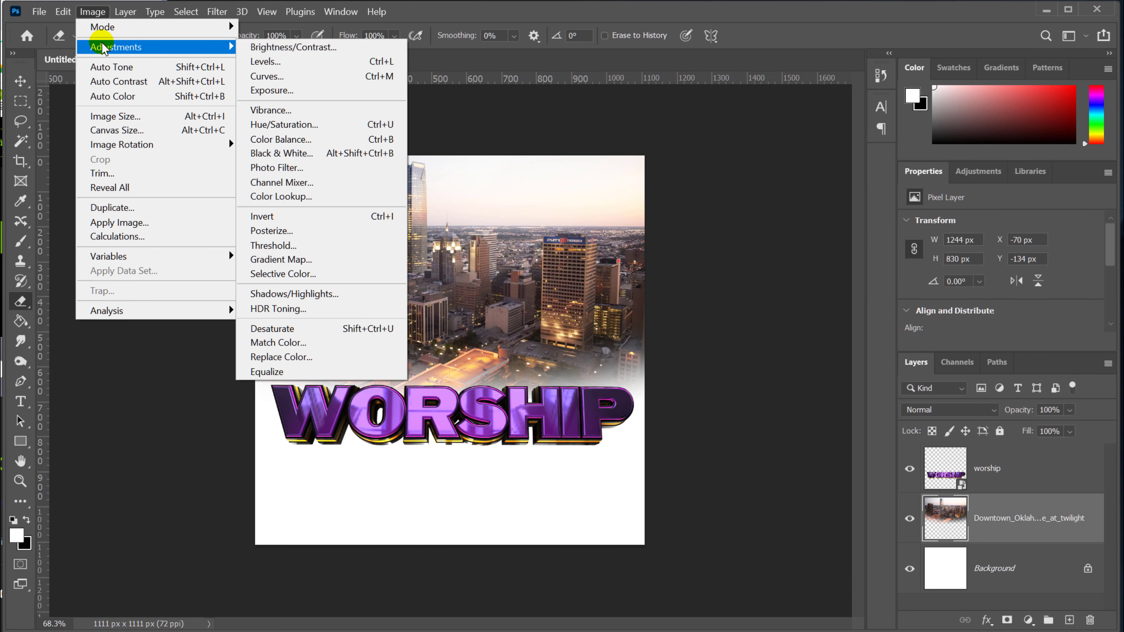
{"action": "left_click", "coordinate": [312, 126]}
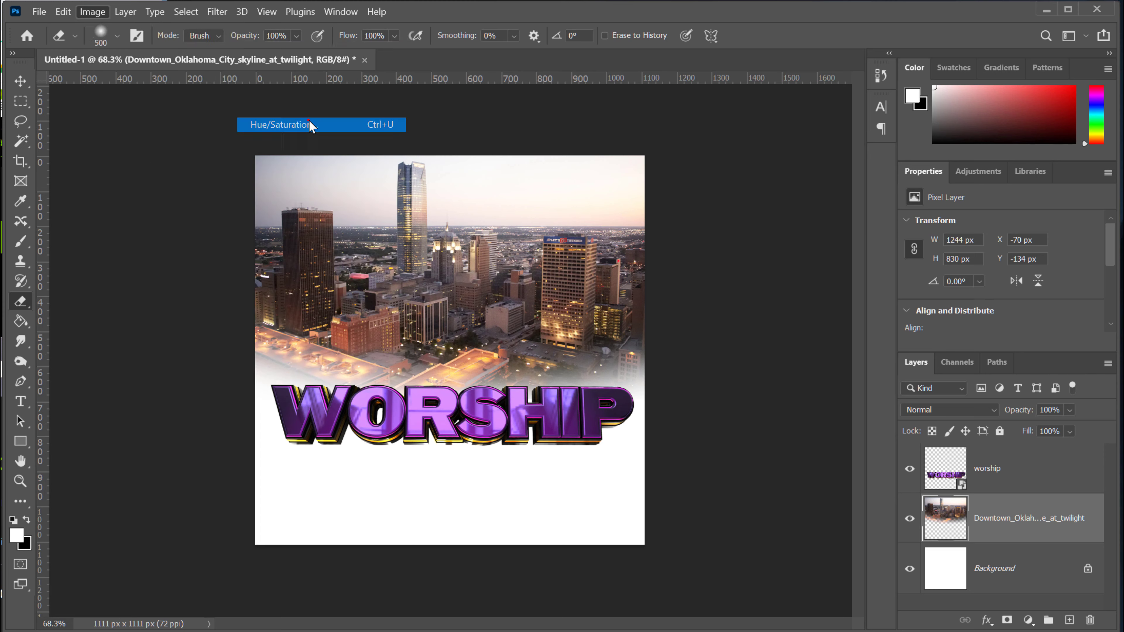
{"action": "left_click", "coordinate": [761, 353]}
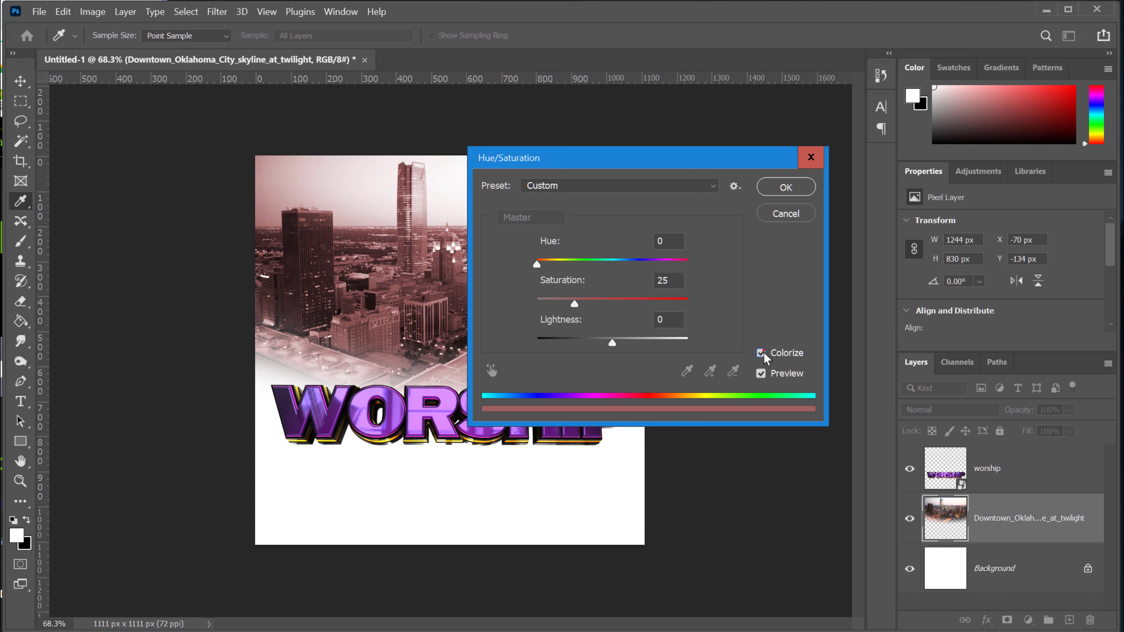
{"action": "left_click_drag", "start_coordinate": [647, 168], "coordinate": [768, 198]}
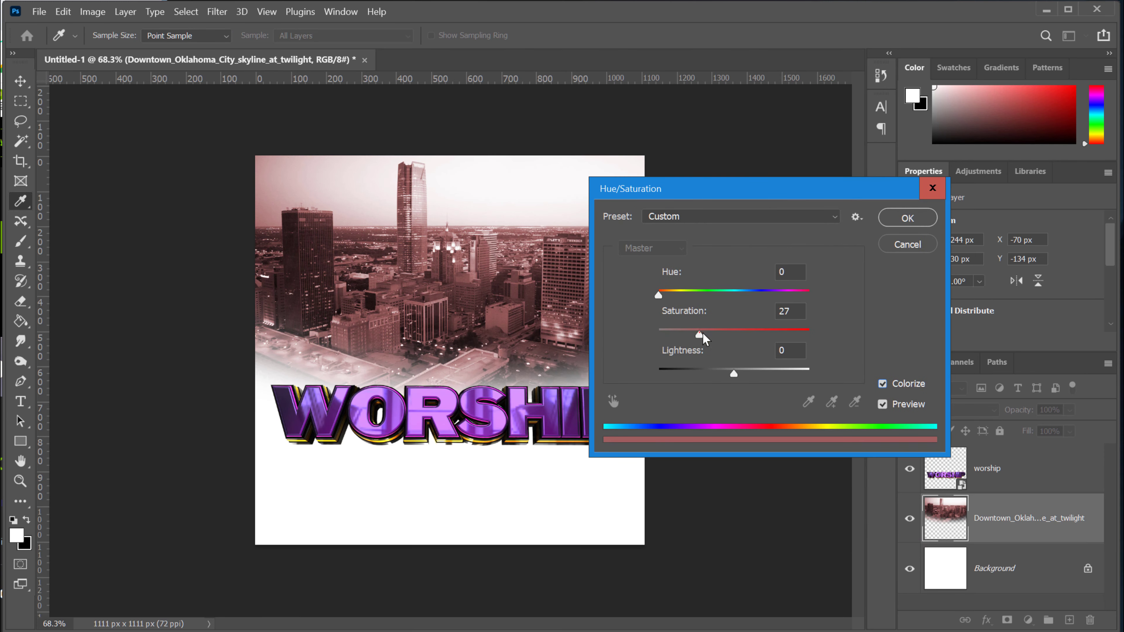
{"action": "mouse_move", "coordinate": [703, 336]}
{"action": "left_mouse_down"}
{"action": "mouse_move", "coordinate": [727, 334]}
{"action": "mouse_move", "coordinate": [707, 335]}
{"action": "left_mouse_up"}
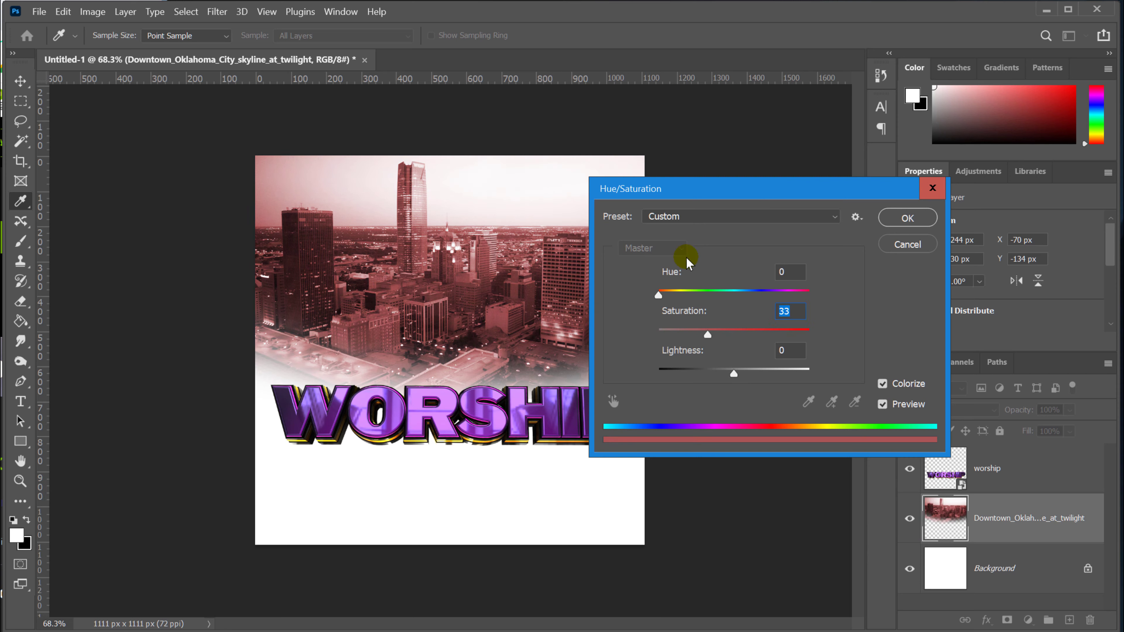
{"action": "left_click_drag", "start_coordinate": [658, 296], "coordinate": [761, 305]}
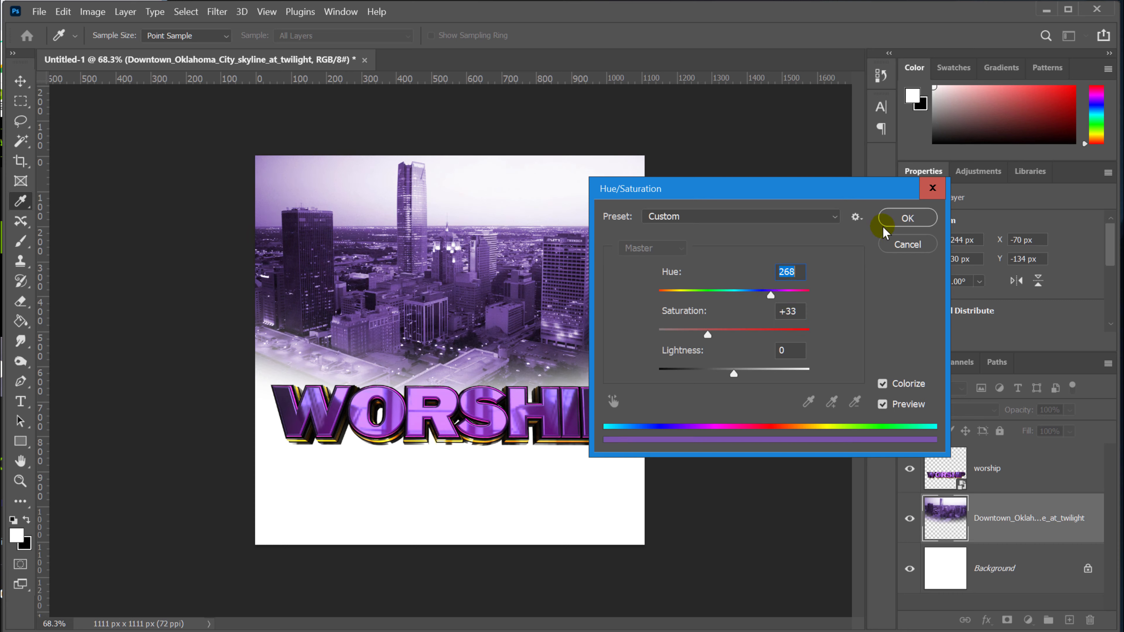
{"action": "left_click", "coordinate": [907, 218]}
Move the skyline layer straight up to a Y position of about -178 px
{"action": "key", "text": "e"}
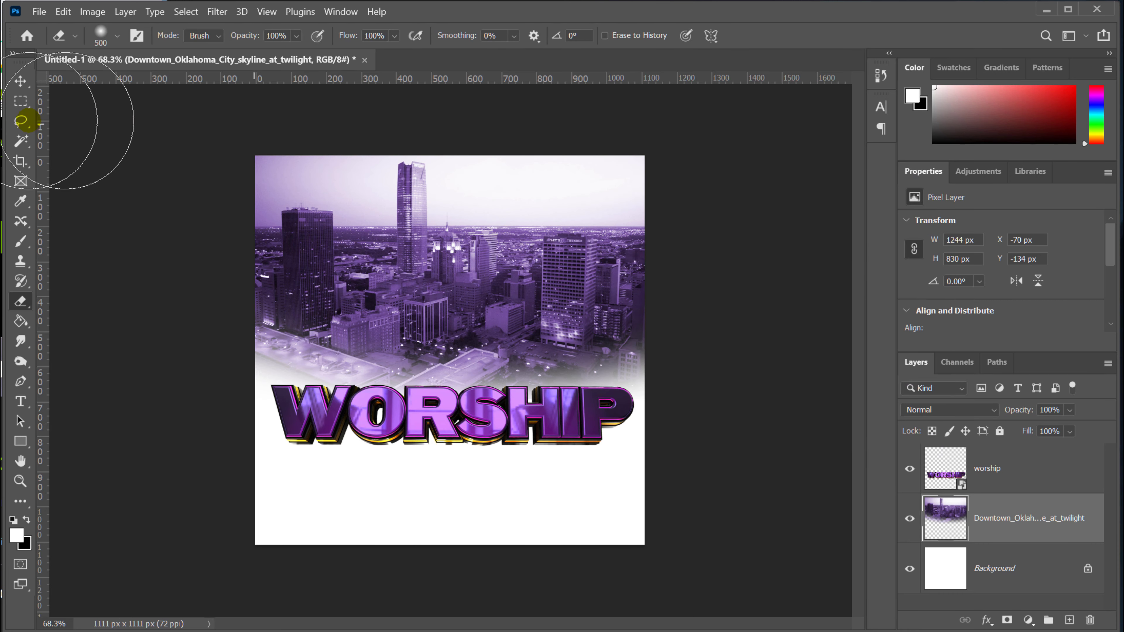
{"action": "left_click", "coordinate": [20, 80]}
{"action": "left_click_drag", "start_coordinate": [540, 332], "coordinate": [539, 315]}
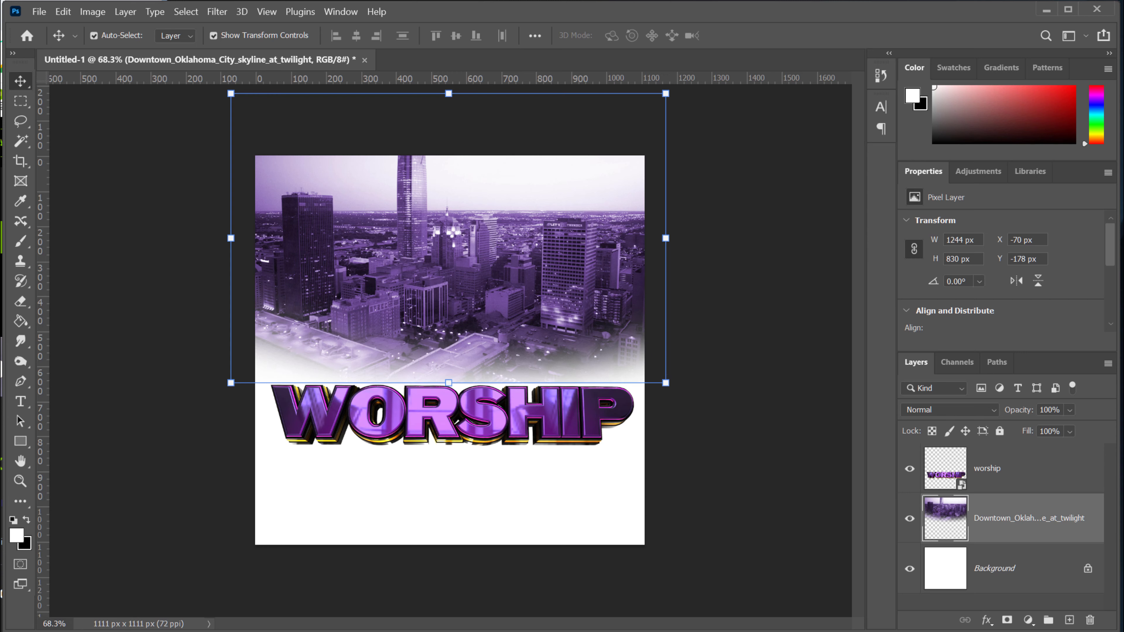
Place 3-white-flying-pigeon-png-image from the toolbox's ANIMAL IMAGES folder as an embedded object
{"action": "left_click", "coordinate": [39, 12]}
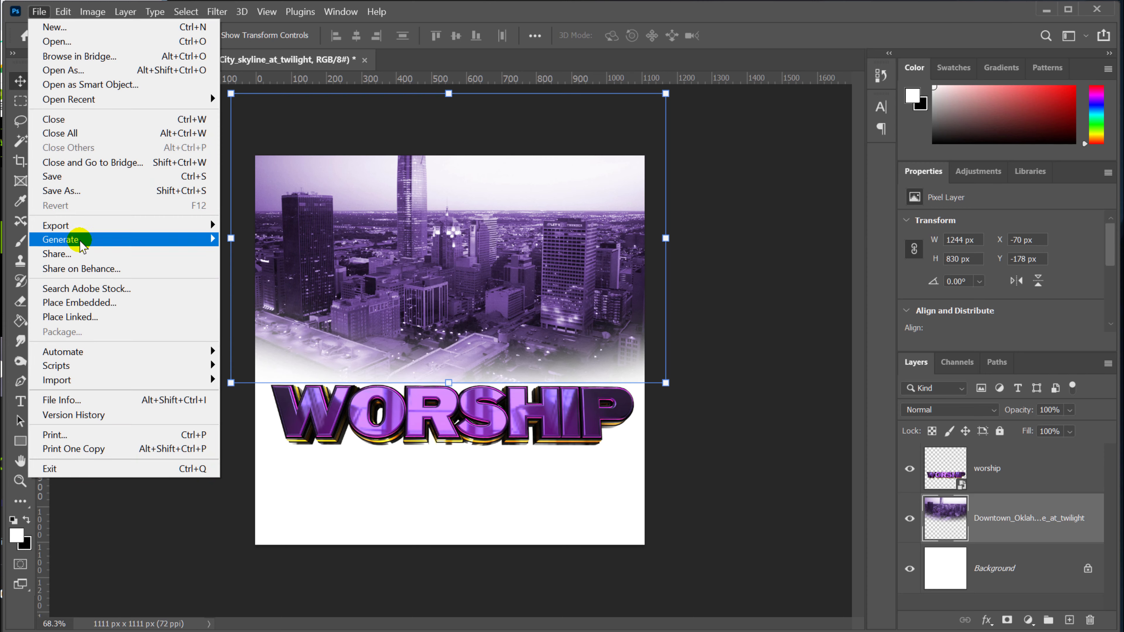
{"action": "left_click", "coordinate": [108, 302]}
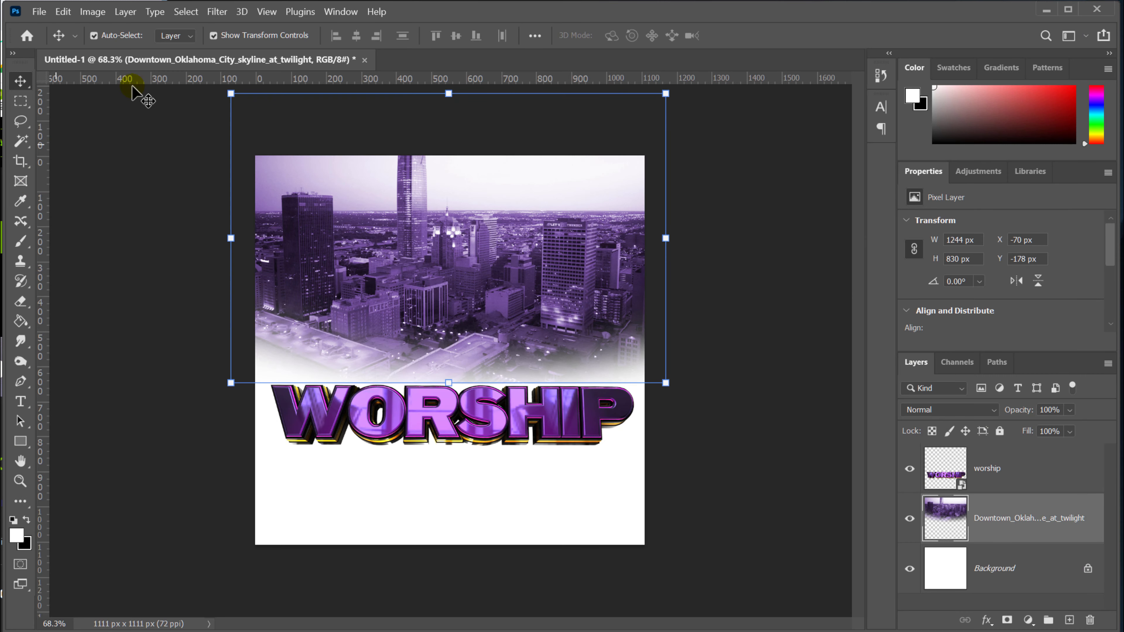
{"action": "left_click", "coordinate": [46, 18]}
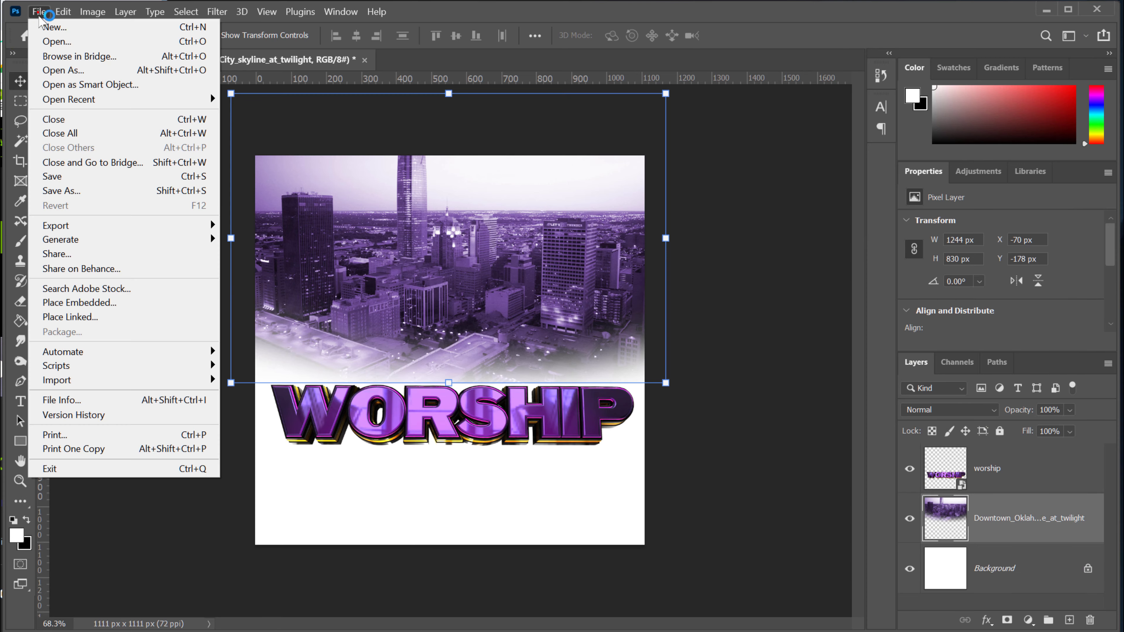
{"action": "left_click", "coordinate": [99, 304]}
{"action": "left_click", "coordinate": [183, 41]}
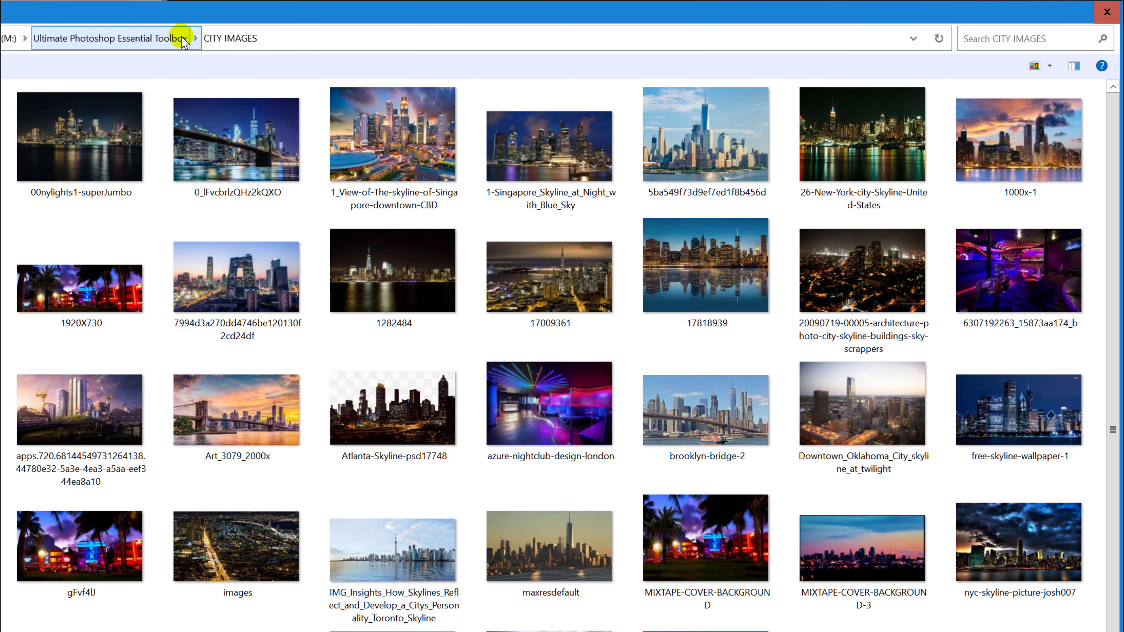
{"action": "left_click", "coordinate": [152, 42]}
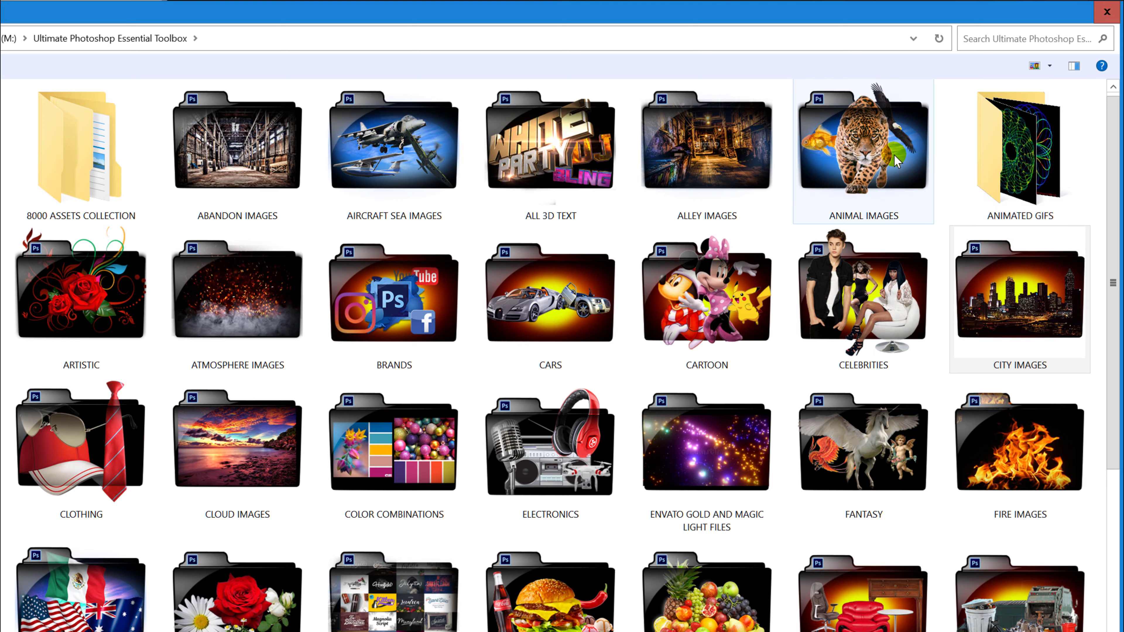
{"action": "double_click", "coordinate": [895, 154]}
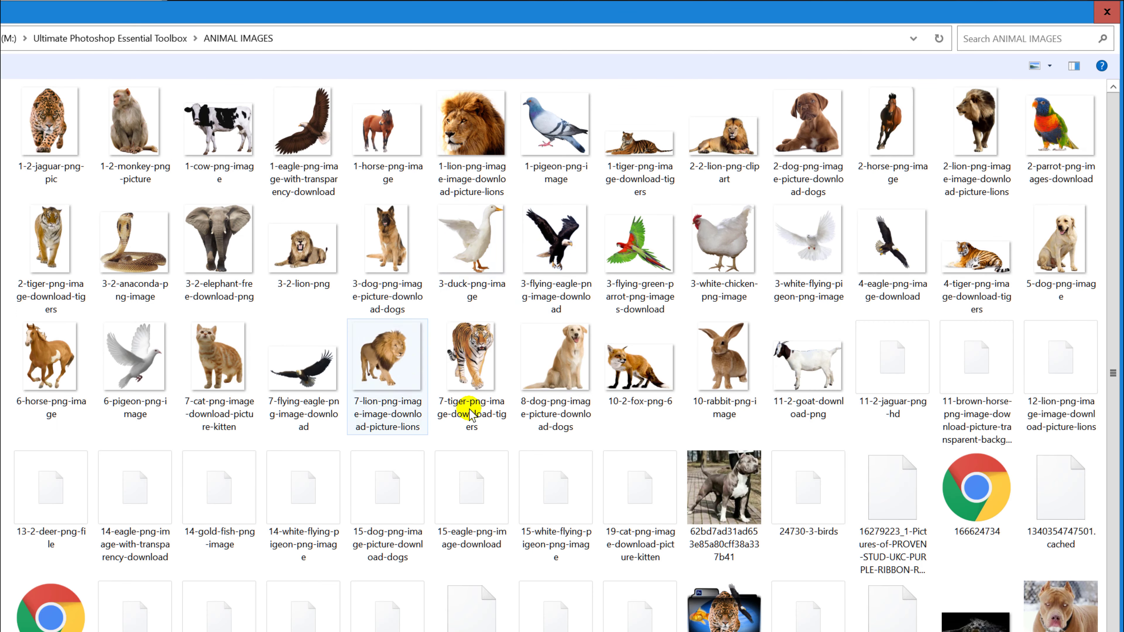
{"action": "left_click", "coordinate": [803, 239]}
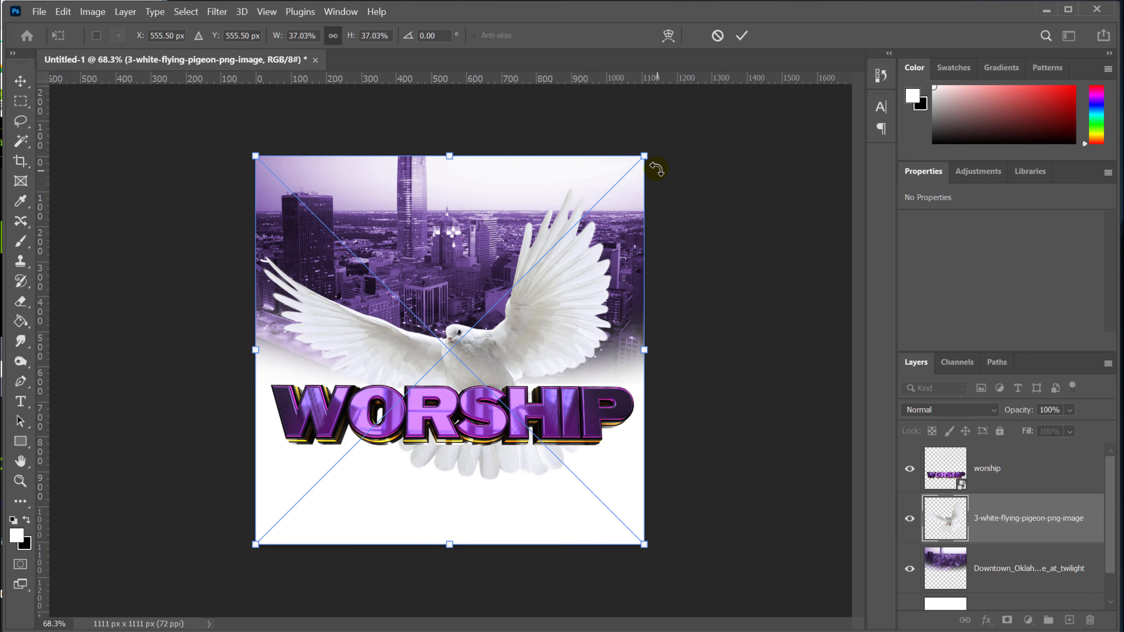
Scale the white dove to about 415 px wide and position it above the W at the canvas's left edge
{"action": "left_click_drag", "start_coordinate": [647, 158], "coordinate": [448, 350]}
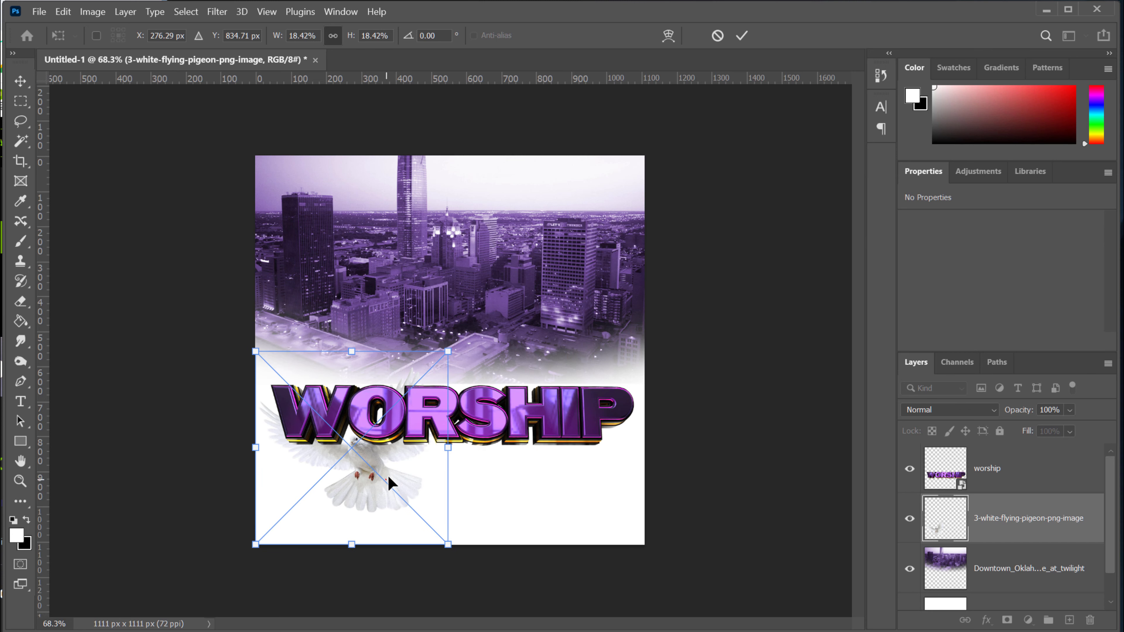
{"action": "left_click_drag", "start_coordinate": [387, 474], "coordinate": [349, 364]}
{"action": "left_click_drag", "start_coordinate": [408, 240], "coordinate": [375, 272]}
{"action": "left_click_drag", "start_coordinate": [359, 346], "coordinate": [352, 333]}
{"action": "key", "text": "Return"}
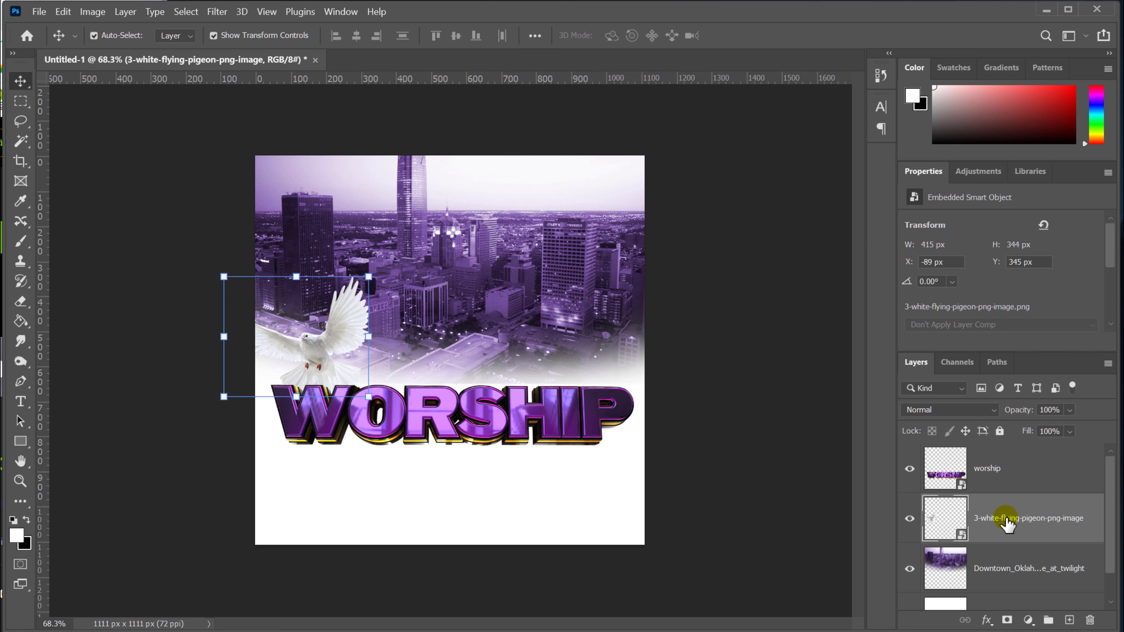
Duplicate the dove layer and place the horizontally flipped copy above the end of WORSHIP at the canvas's right edge
{"action": "left_click_drag", "start_coordinate": [1062, 535], "coordinate": [1069, 619]}
{"action": "left_click_drag", "start_coordinate": [342, 315], "coordinate": [558, 245]}
{"action": "left_click", "coordinate": [76, 11]}
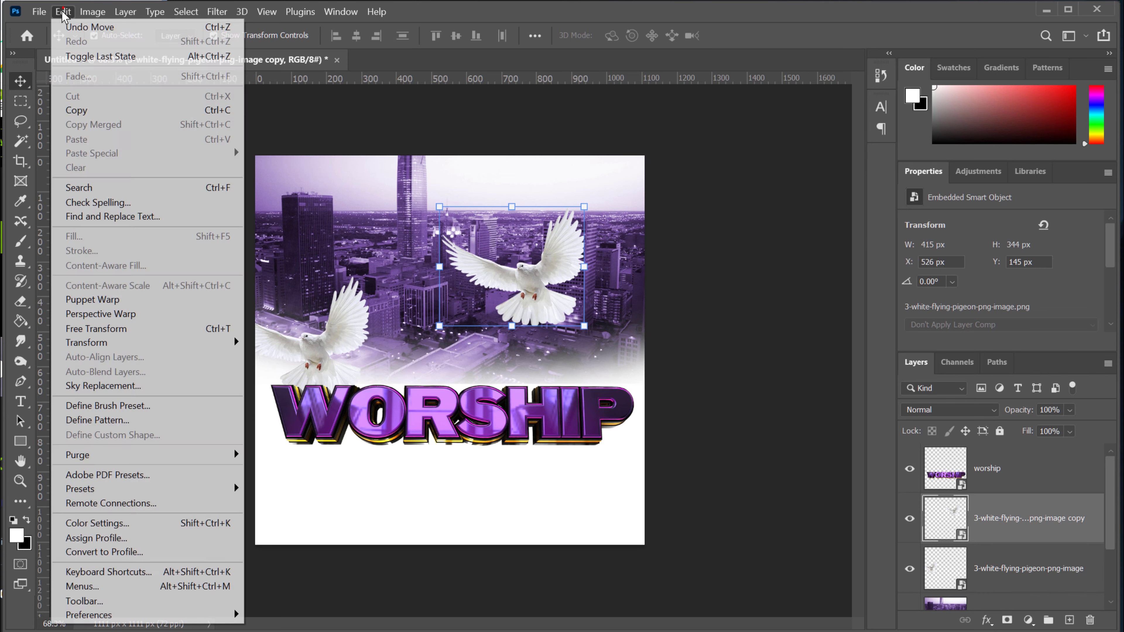
{"action": "mouse_move", "coordinate": [121, 347]}
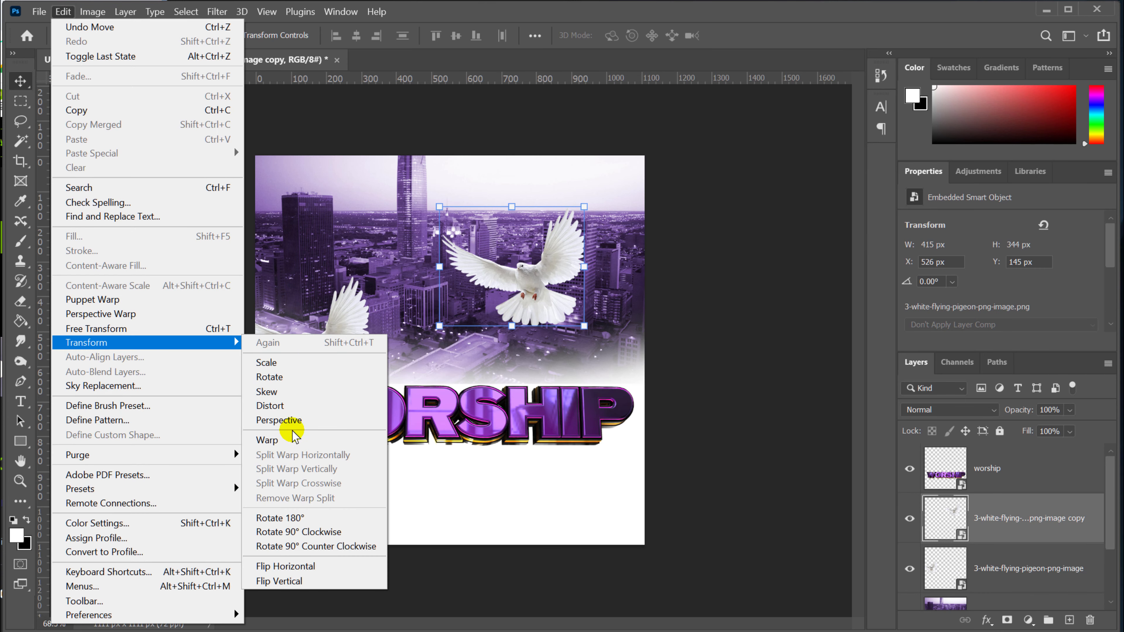
{"action": "left_click", "coordinate": [323, 571]}
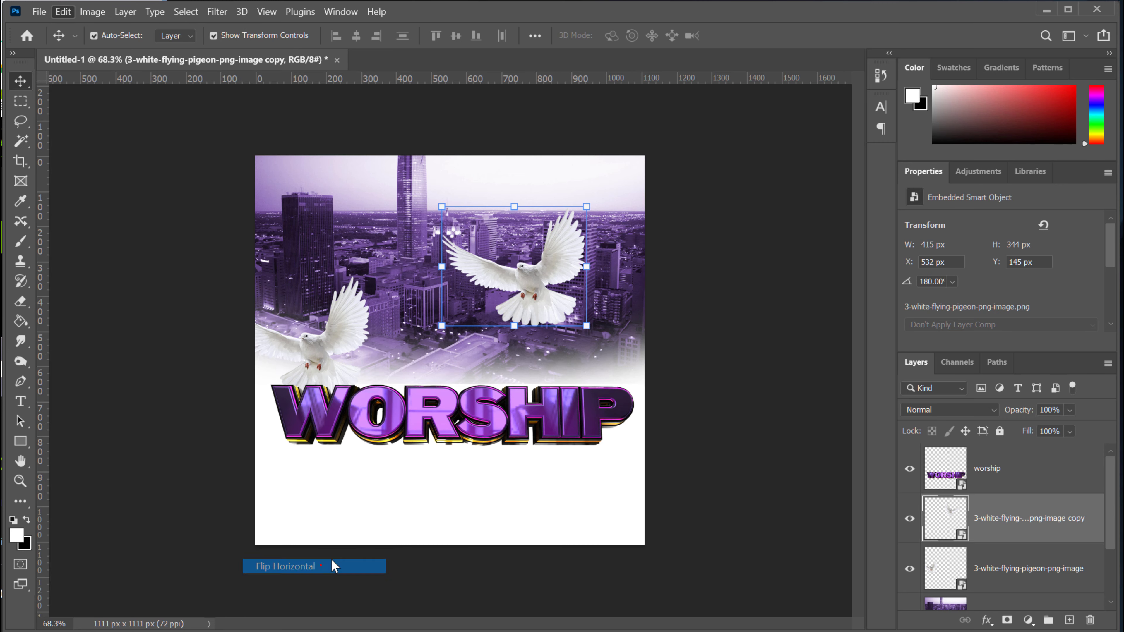
{"action": "left_click_drag", "start_coordinate": [530, 283], "coordinate": [608, 369]}
Scale the original dove above the W down to about 11.34%
{"action": "left_click", "coordinate": [321, 335]}
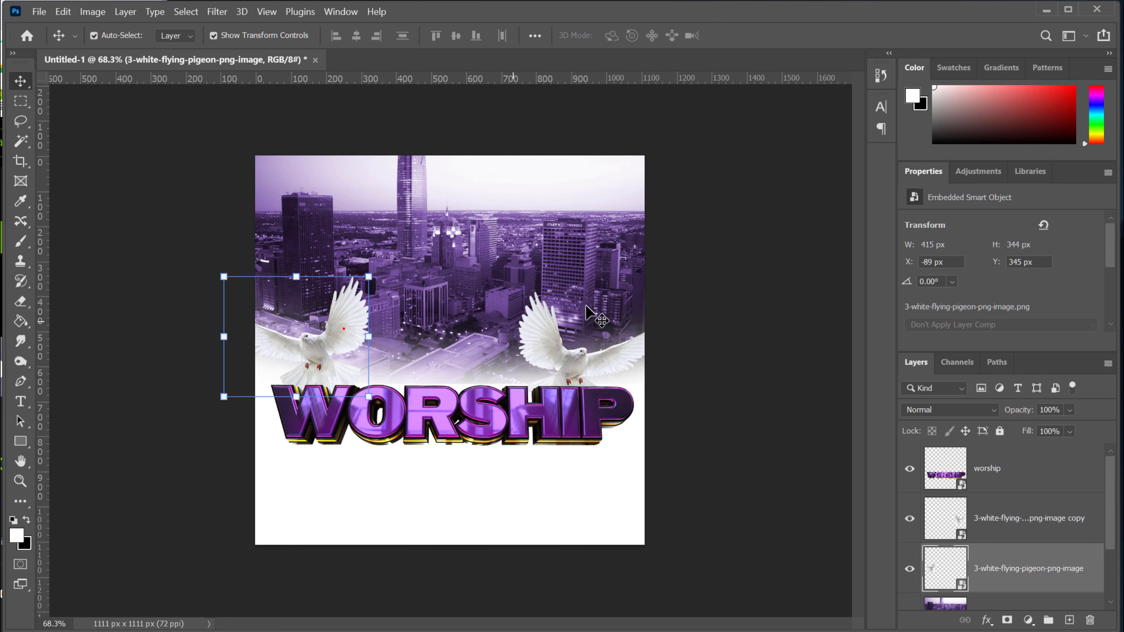
{"action": "left_click", "coordinate": [537, 329]}
{"action": "left_click", "coordinate": [344, 298]}
{"action": "left_click_drag", "start_coordinate": [366, 273], "coordinate": [352, 312]}
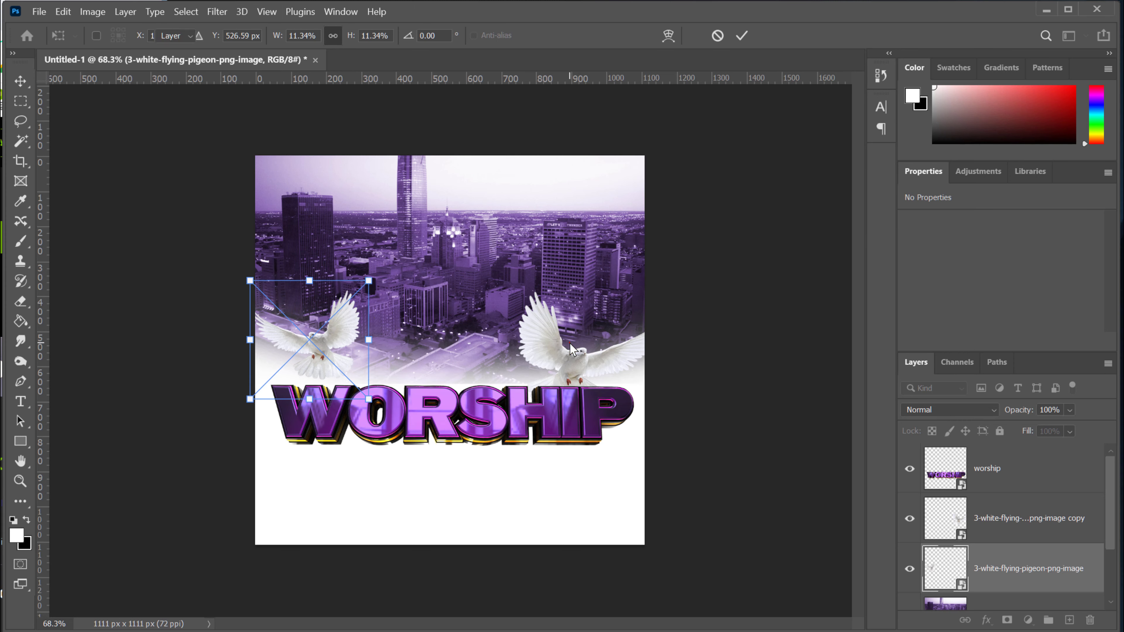
{"action": "key", "text": "Return"}
Enlarge the flipped dove copy to about 17.77% and reposition it partly beyond the canvas's right edge
{"action": "left_click", "coordinate": [555, 355]}
{"action": "left_click_drag", "start_coordinate": [551, 340], "coordinate": [544, 300]}
{"action": "left_click_drag", "start_coordinate": [584, 249], "coordinate": [585, 182]}
{"action": "left_click_drag", "start_coordinate": [558, 275], "coordinate": [594, 337]}
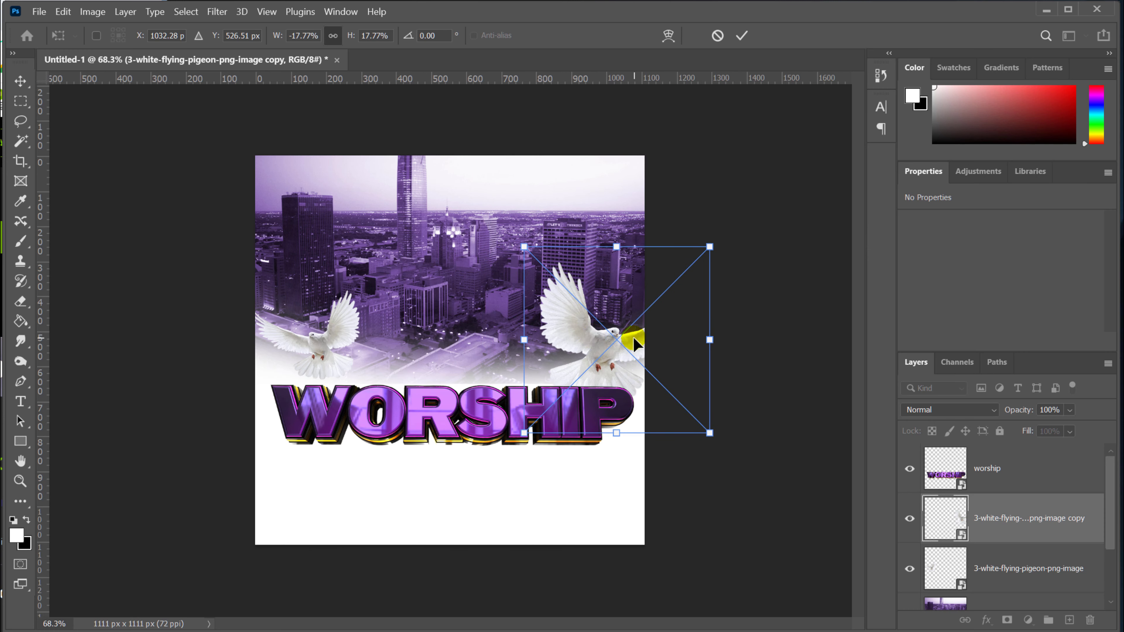
{"action": "double_click", "coordinate": [628, 309]}
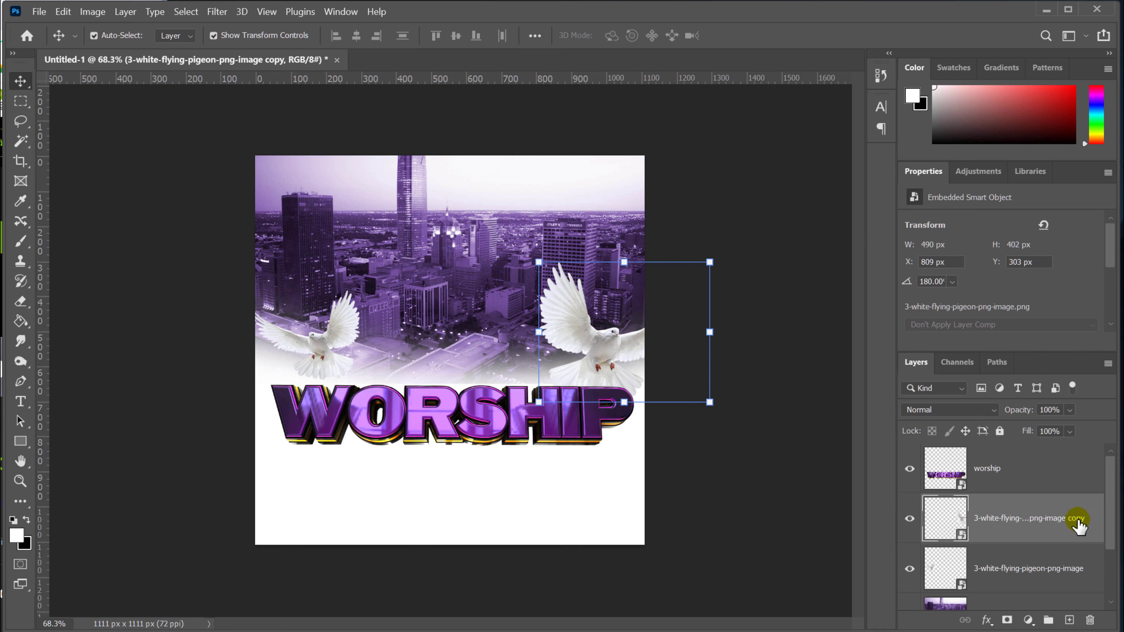
Add a new layer above the city skyline and marquee-select a tall area about 228 by 970 px on it
{"action": "left_click_drag", "start_coordinate": [1112, 503], "coordinate": [1118, 571]}
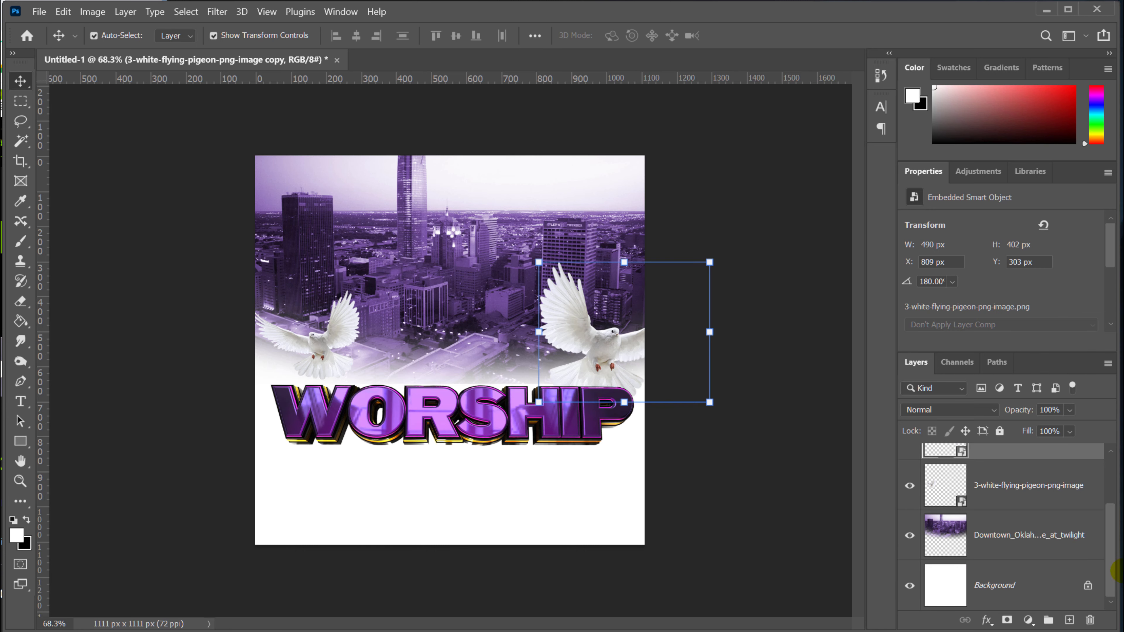
{"action": "left_click", "coordinate": [1039, 526]}
{"action": "left_click", "coordinate": [1069, 621]}
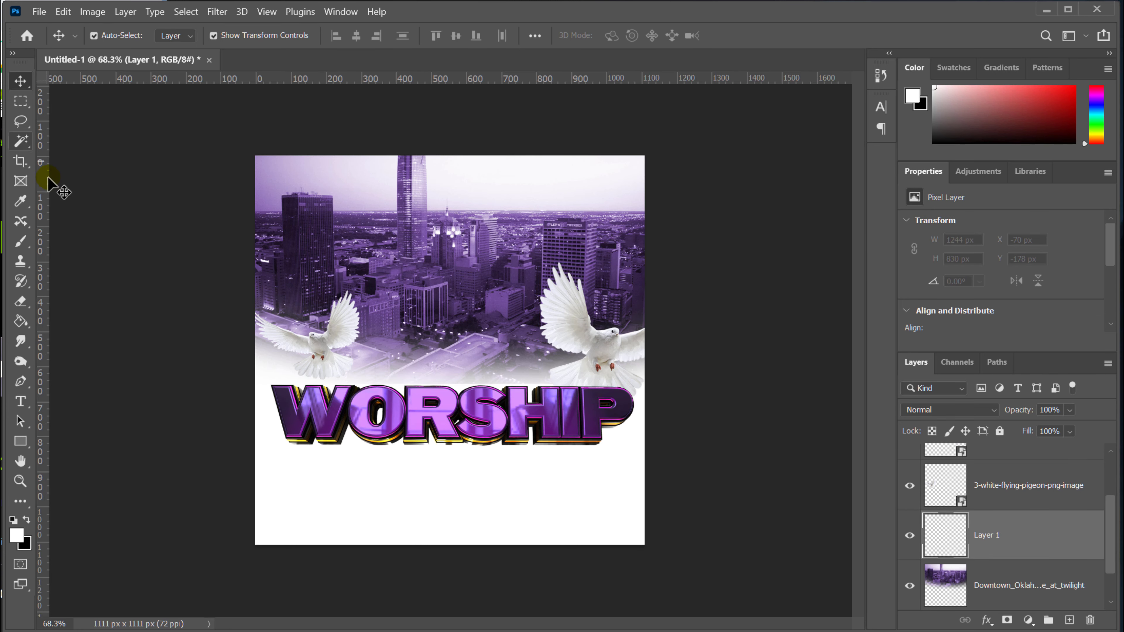
{"action": "left_click_drag", "start_coordinate": [23, 100], "coordinate": [92, 105]}
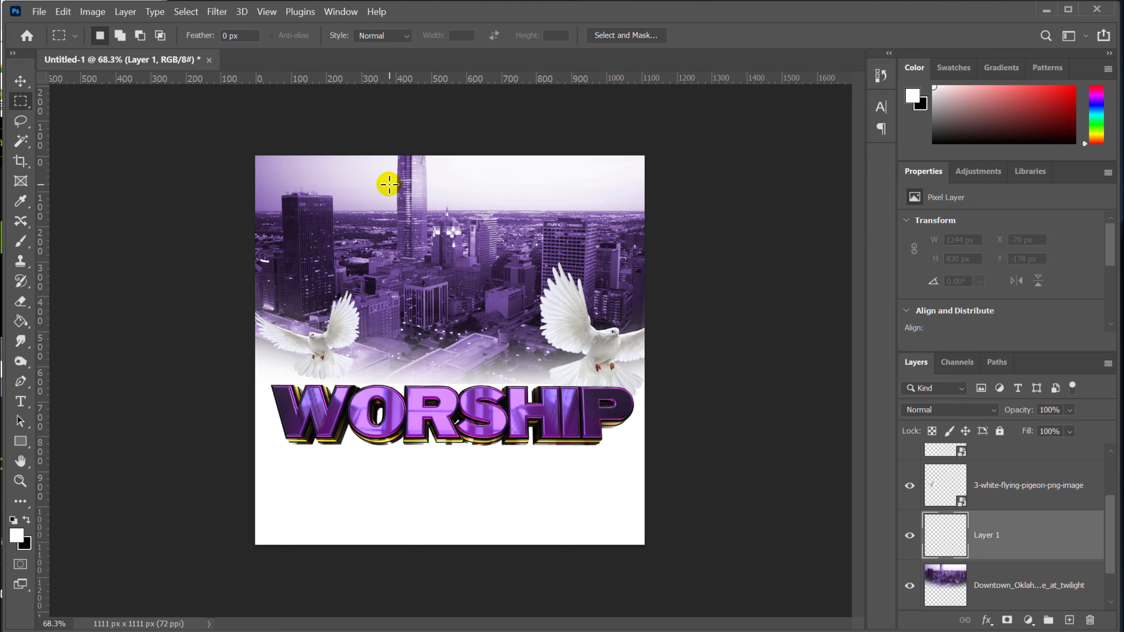
{"action": "left_click_drag", "start_coordinate": [390, 179], "coordinate": [472, 519]}
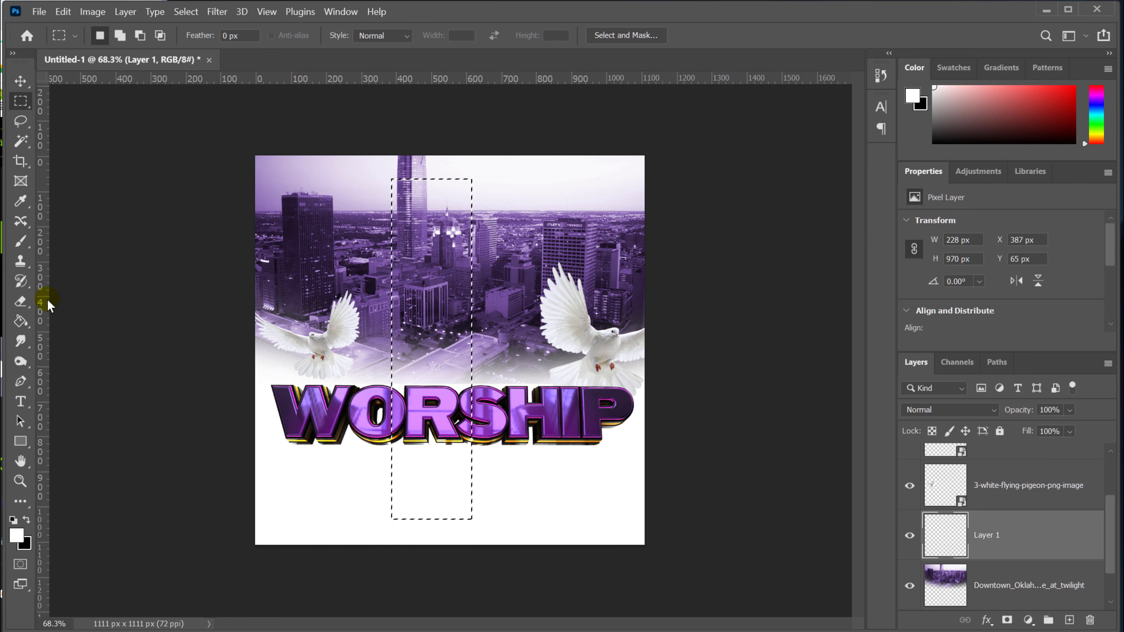
Try painting soft white along both long edges of the selection with the Brush at about 400 px, using a smaller size for the second edge
{"action": "left_click", "coordinate": [21, 242]}
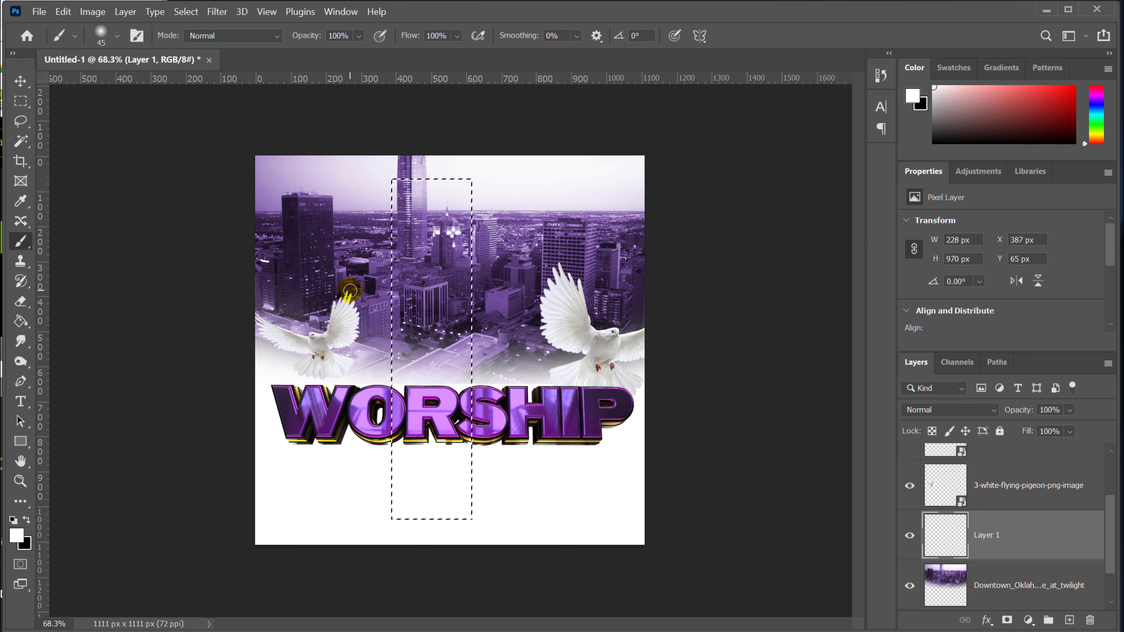
{"action": "key", "text": "bracketright"}
{"action": "key", "text": "bracketright"}
{"action": "key", "text": "bracketright"}
{"action": "key", "text": "bracketright"}
{"action": "key", "text": "bracketright"}
{"action": "key", "text": "bracketright"}
{"action": "key", "text": "bracketright"}
{"action": "key", "text": "bracketright"}
{"action": "key", "text": "bracketright"}
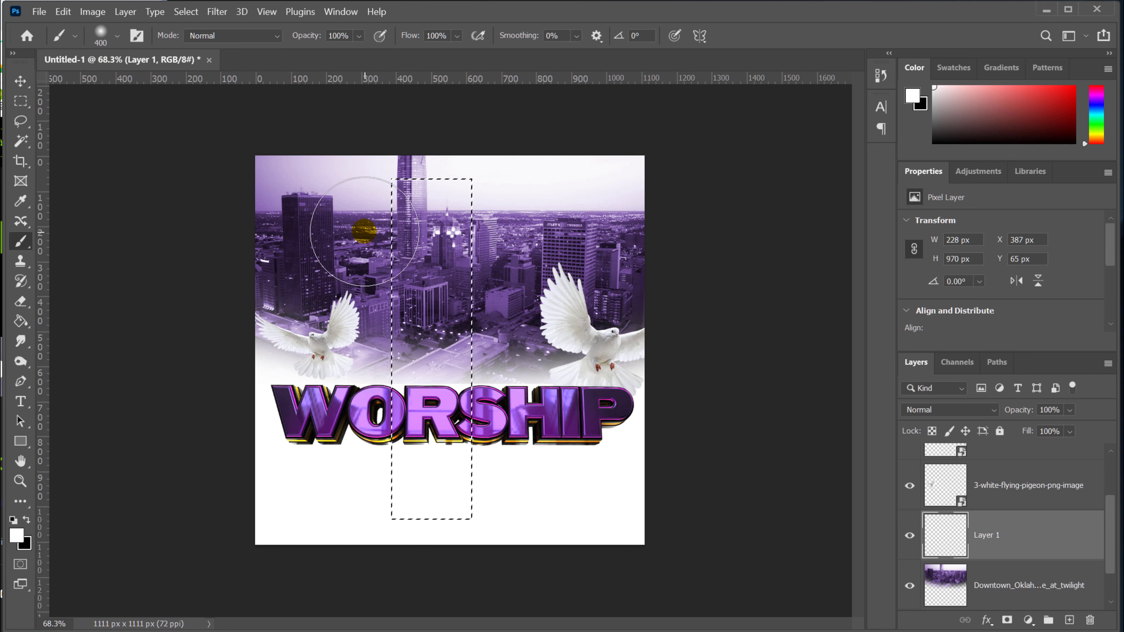
{"action": "left_click_drag", "start_coordinate": [364, 227], "coordinate": [383, 534]}
{"action": "key", "text": "bracketleft"}
{"action": "key", "text": "bracketleft"}
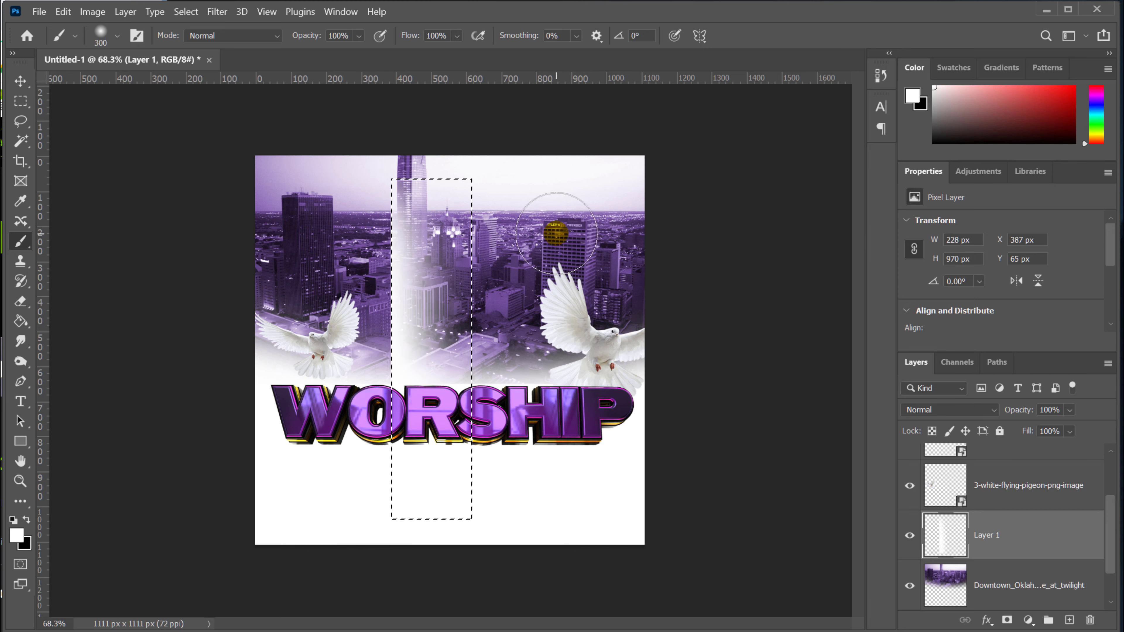
{"action": "mouse_move", "coordinate": [503, 166]}
{"action": "left_mouse_down"}
{"action": "mouse_move", "coordinate": [548, 425]}
{"action": "mouse_move", "coordinate": [520, 151]}
{"action": "mouse_move", "coordinate": [526, 439]}
{"action": "mouse_move", "coordinate": [497, 135]}
{"action": "left_mouse_up"}
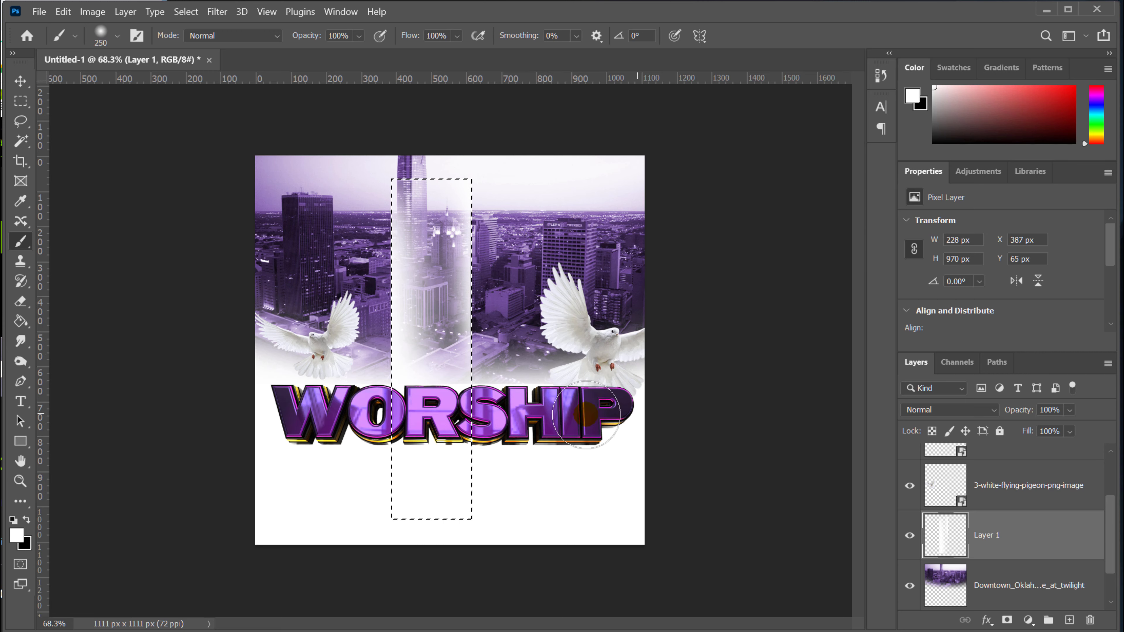
Undo the brush strokes painted inside the tall selection
{"action": "left_click", "coordinate": [56, 17]}
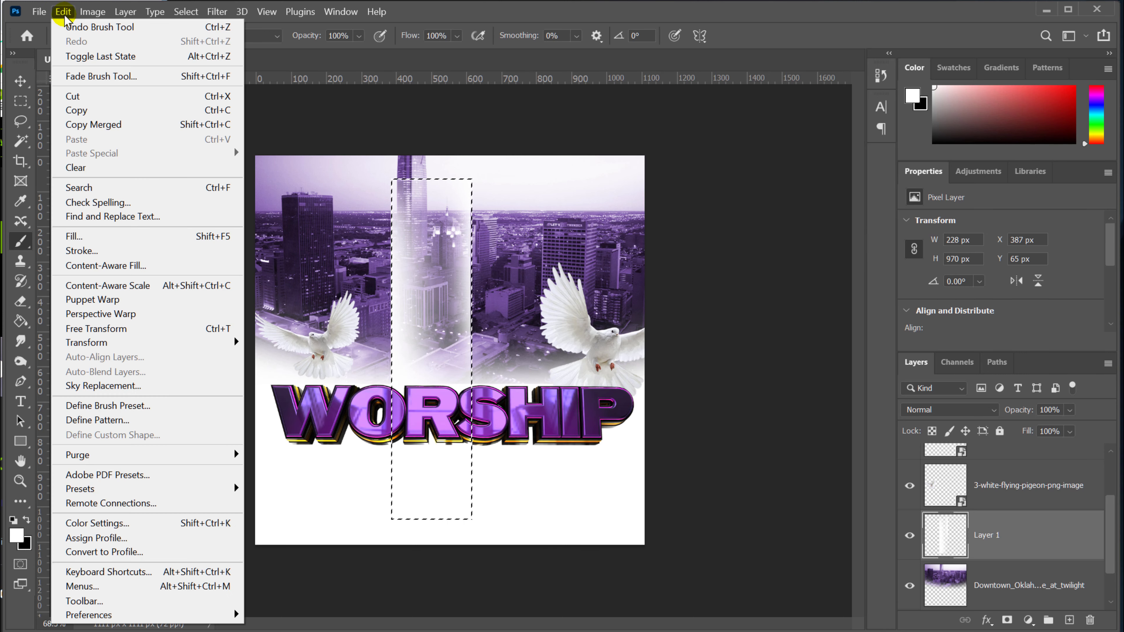
{"action": "left_click", "coordinate": [67, 23]}
{"action": "left_click", "coordinate": [65, 17]}
{"action": "left_click", "coordinate": [79, 22]}
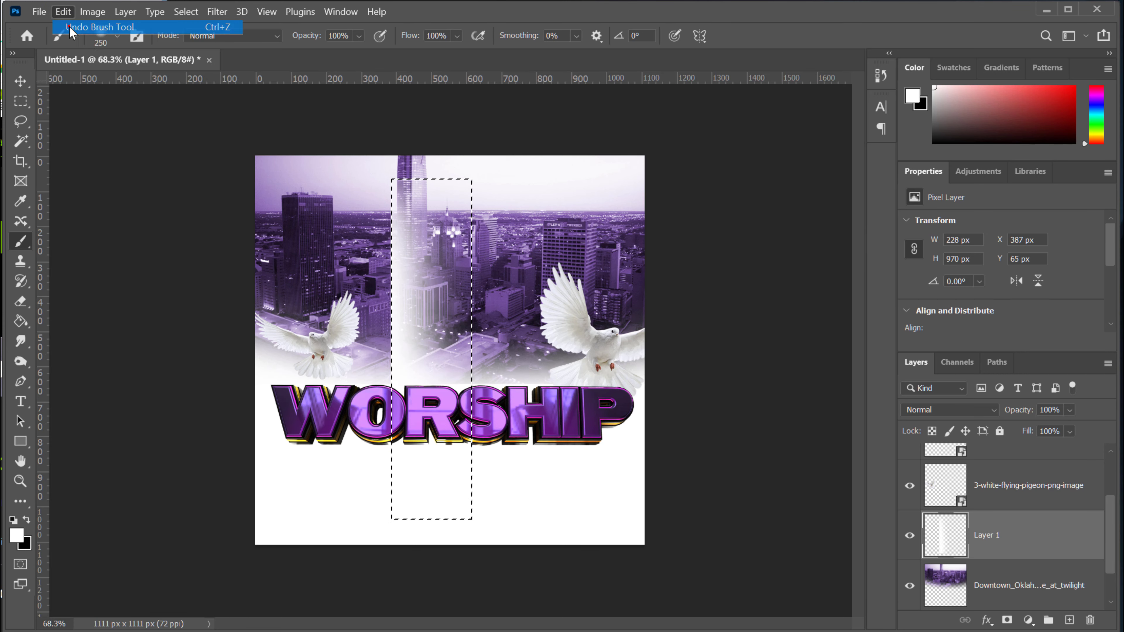
Paint faint white glows along the selection's two long edges, using a 500 px brush first and reducing it to 250 px
{"action": "key", "text": "bracketleft"}
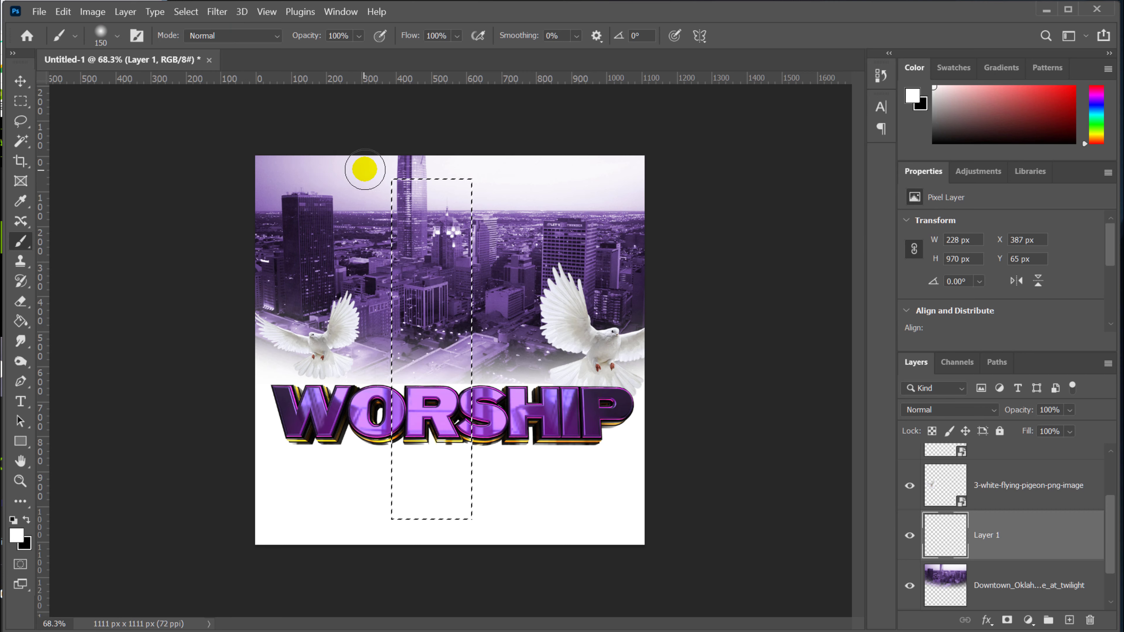
{"action": "key", "text": "bracketright"}
{"action": "key", "text": "bracketright"}
{"action": "key", "text": "bracketright"}
{"action": "key", "text": "bracketright"}
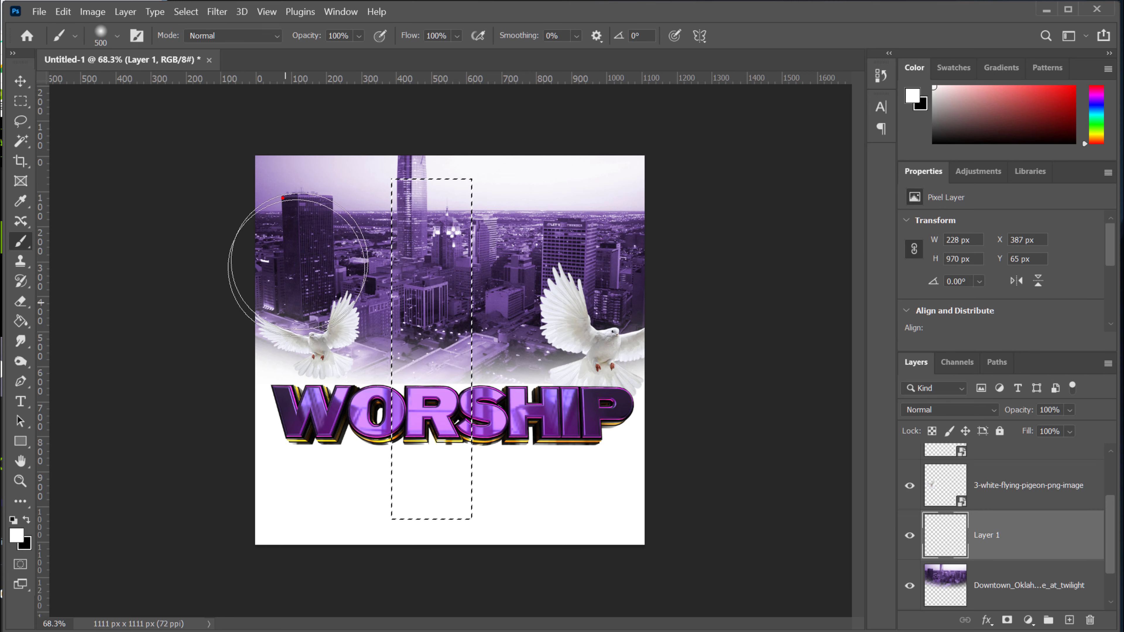
{"action": "mouse_move", "coordinate": [298, 267]}
{"action": "left_mouse_down"}
{"action": "mouse_move", "coordinate": [318, 178]}
{"action": "mouse_move", "coordinate": [308, 323]}
{"action": "mouse_move", "coordinate": [302, 348]}
{"action": "mouse_move", "coordinate": [274, 368]}
{"action": "mouse_move", "coordinate": [278, 477]}
{"action": "mouse_move", "coordinate": [274, 391]}
{"action": "mouse_move", "coordinate": [308, 474]}
{"action": "mouse_move", "coordinate": [308, 369]}
{"action": "mouse_move", "coordinate": [314, 467]}
{"action": "mouse_move", "coordinate": [304, 222]}
{"action": "mouse_move", "coordinate": [291, 417]}
{"action": "left_mouse_up"}
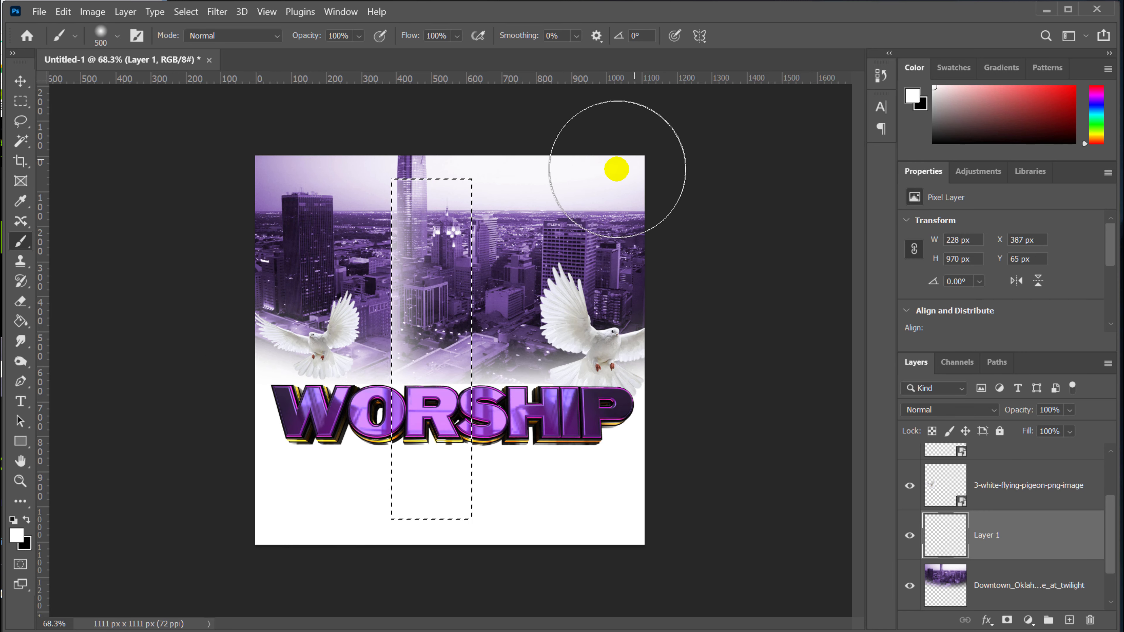
{"action": "key", "text": "bracketleft"}
{"action": "mouse_move", "coordinate": [554, 186]}
{"action": "left_mouse_down"}
{"action": "mouse_move", "coordinate": [547, 220]}
{"action": "mouse_move", "coordinate": [527, 185]}
{"action": "mouse_move", "coordinate": [516, 283]}
{"action": "left_mouse_up"}
{"action": "key", "text": "bracketleft"}
{"action": "key", "text": "bracketleft"}
{"action": "left_click_drag", "start_coordinate": [509, 204], "coordinate": [505, 324]}
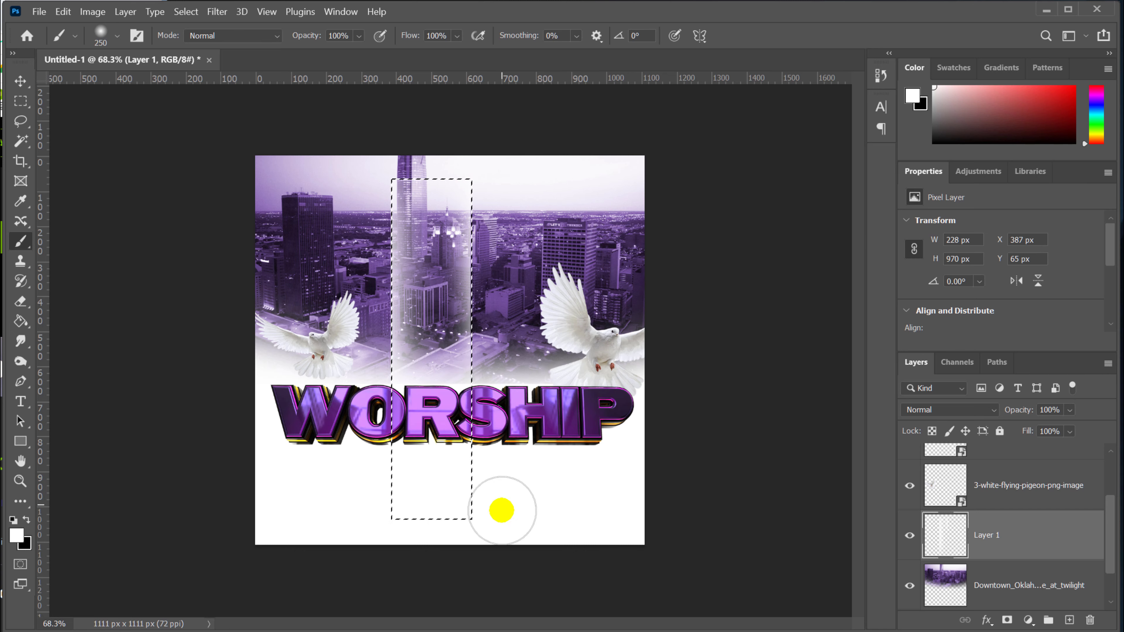
{"action": "left_click_drag", "start_coordinate": [501, 511], "coordinate": [512, 168]}
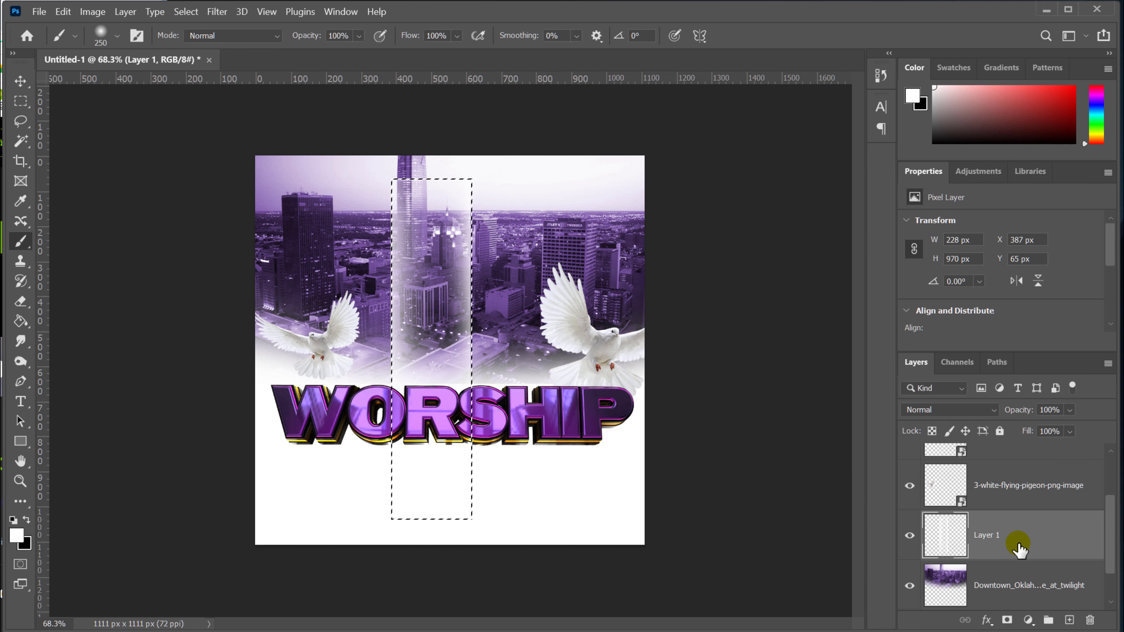
Deselect and move the light beam so it extends above the canvas, at about X 321 px, Y -233 px
{"action": "left_click", "coordinate": [186, 12]}
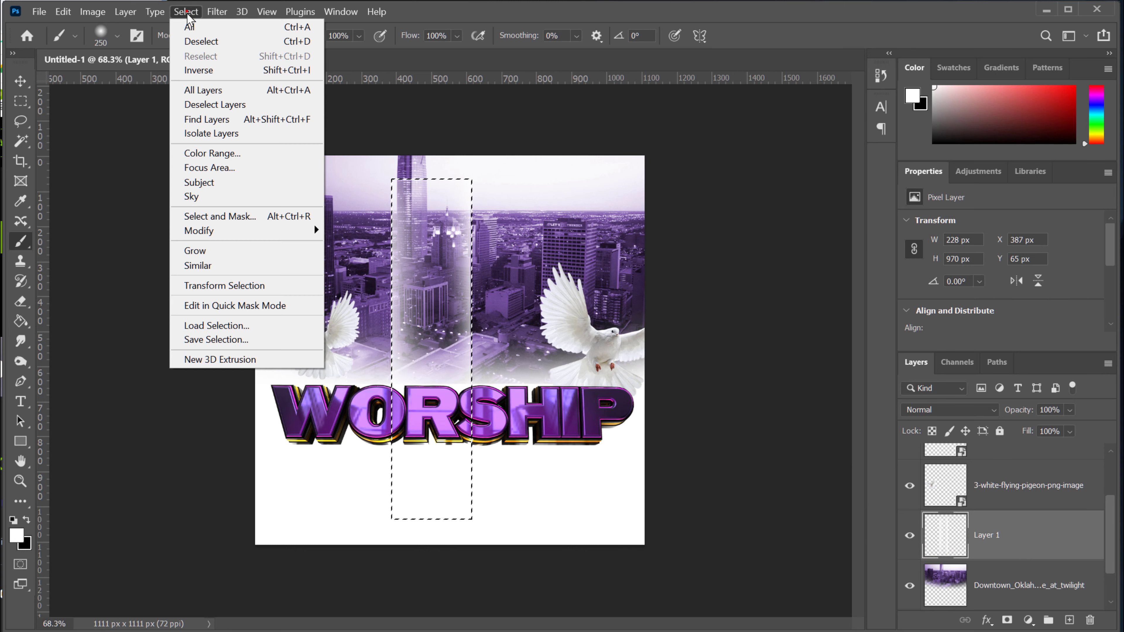
{"action": "left_click", "coordinate": [202, 41]}
{"action": "left_click", "coordinate": [20, 81]}
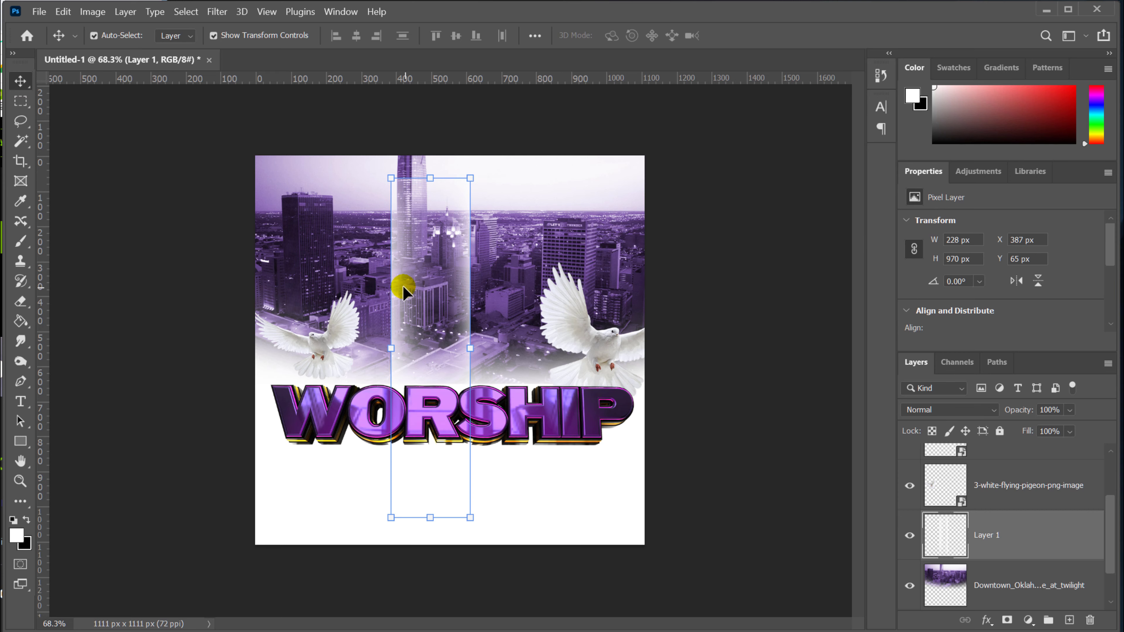
{"action": "left_click_drag", "start_coordinate": [401, 284], "coordinate": [379, 177]}
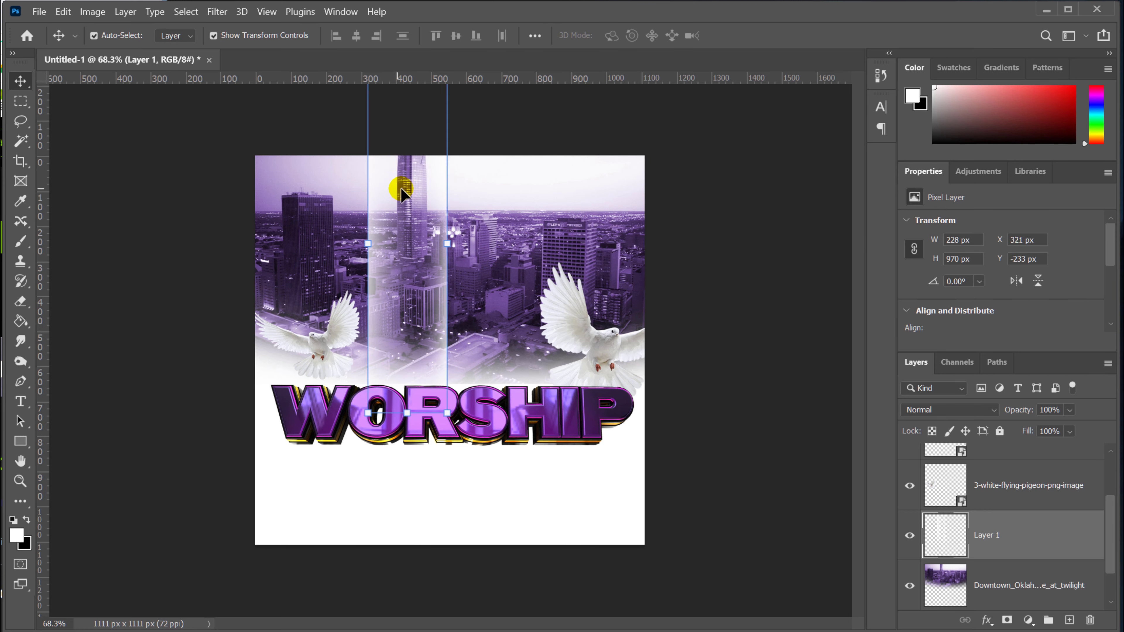
Duplicate the light beam layer, move the copy to about X 590 px, and narrow it to about 98 px wide
{"action": "left_click_drag", "start_coordinate": [987, 533], "coordinate": [1070, 619]}
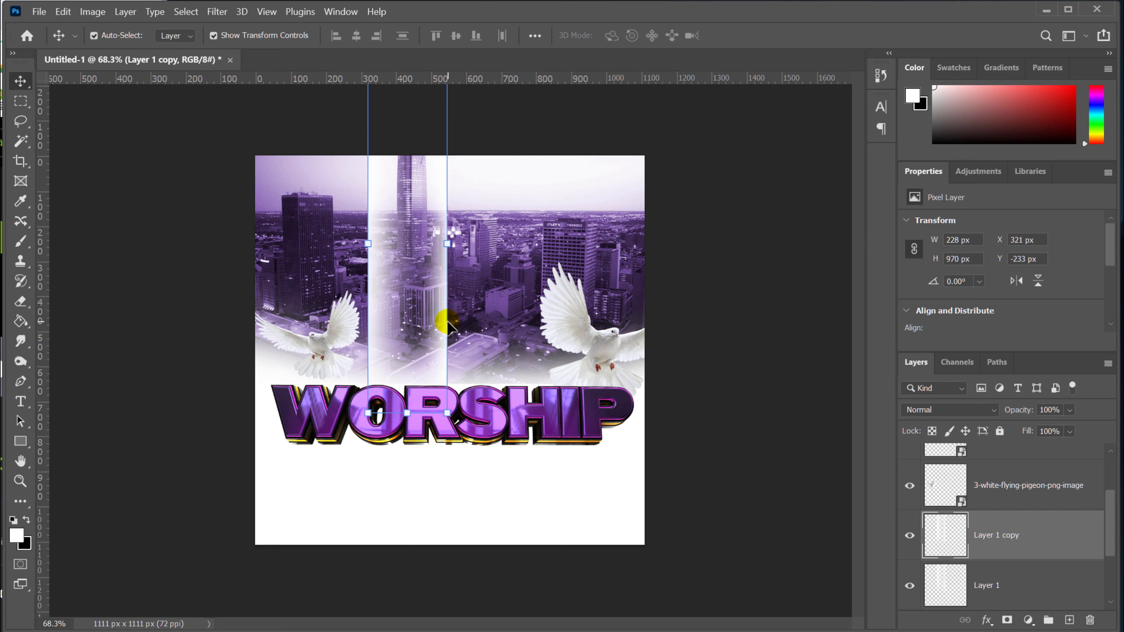
{"action": "left_click_drag", "start_coordinate": [447, 325], "coordinate": [549, 319]}
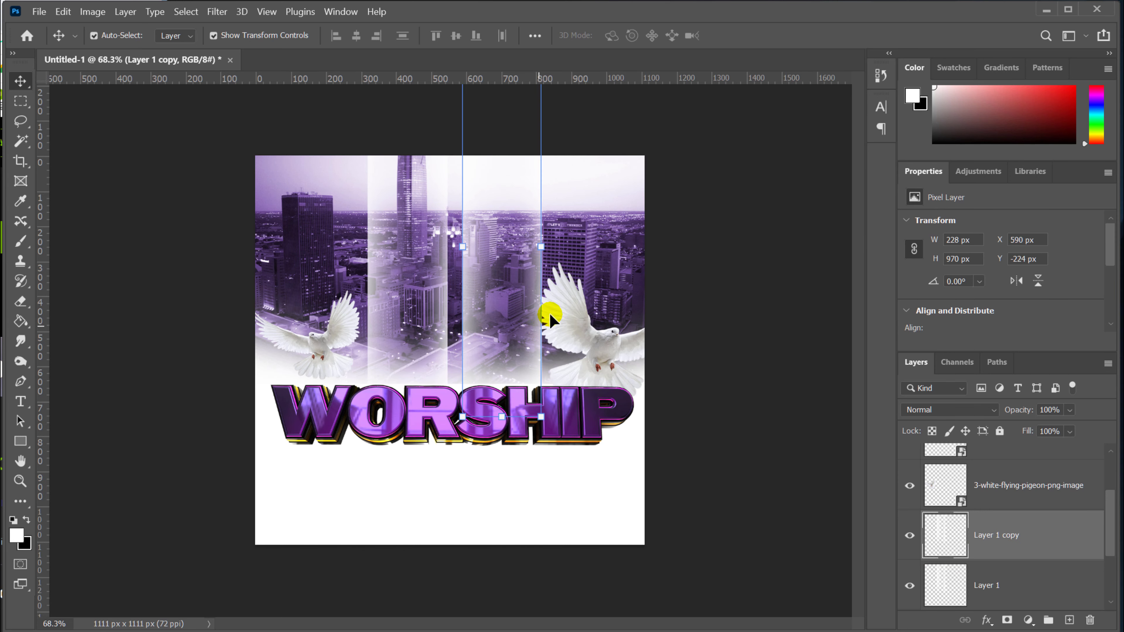
{"action": "left_click_drag", "start_coordinate": [549, 243], "coordinate": [502, 259]}
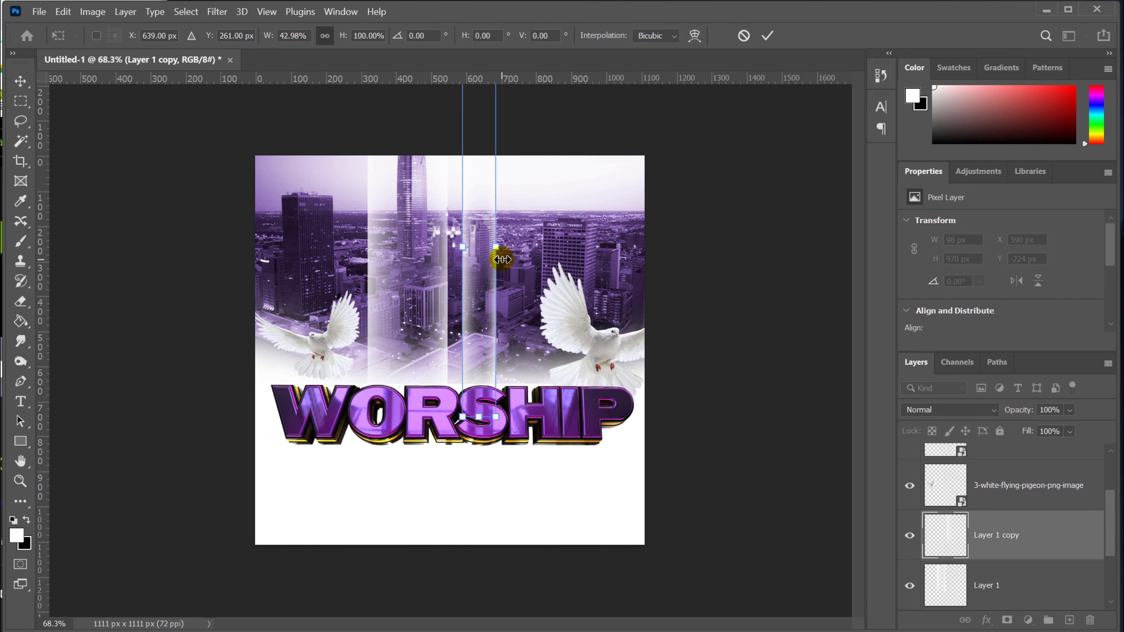
{"action": "key", "text": "Return"}
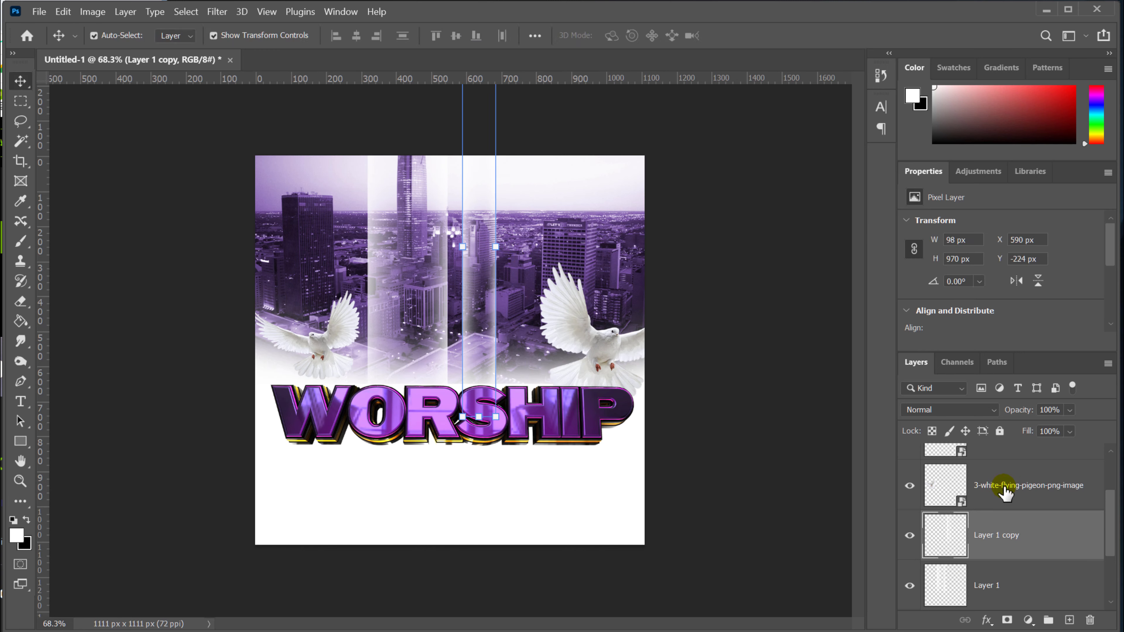
Duplicate both light beam layers, Layer 1 and Layer 1 copy, together
{"action": "left_click", "coordinate": [1020, 494]}
{"action": "left_click", "coordinate": [1029, 535]}
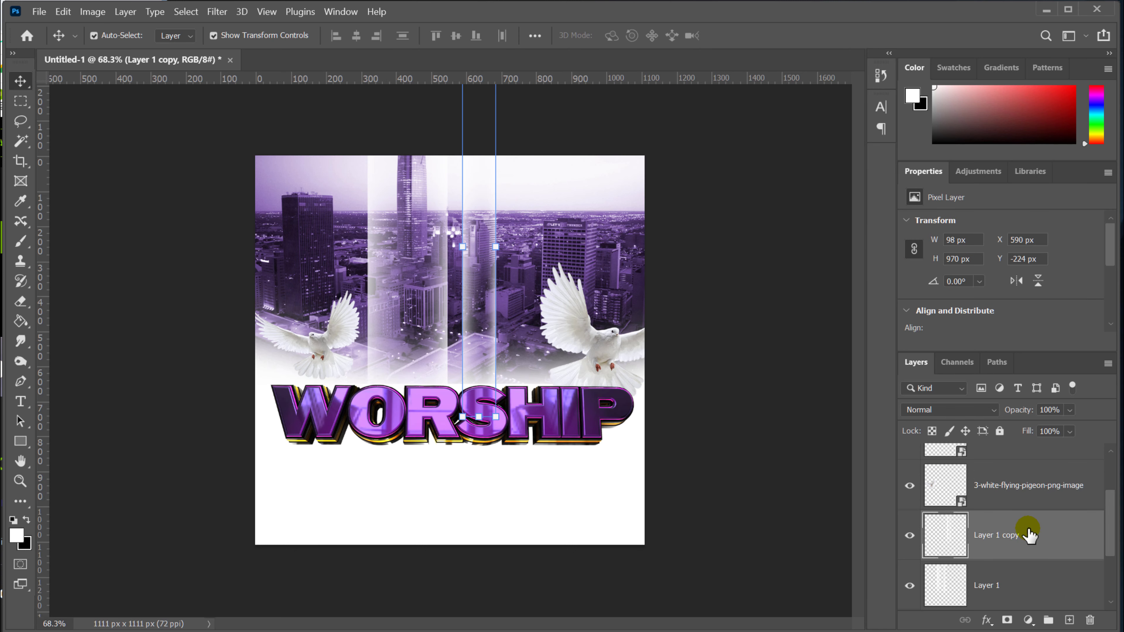
{"action": "left_click", "coordinate": [1035, 590], "text": "shift"}
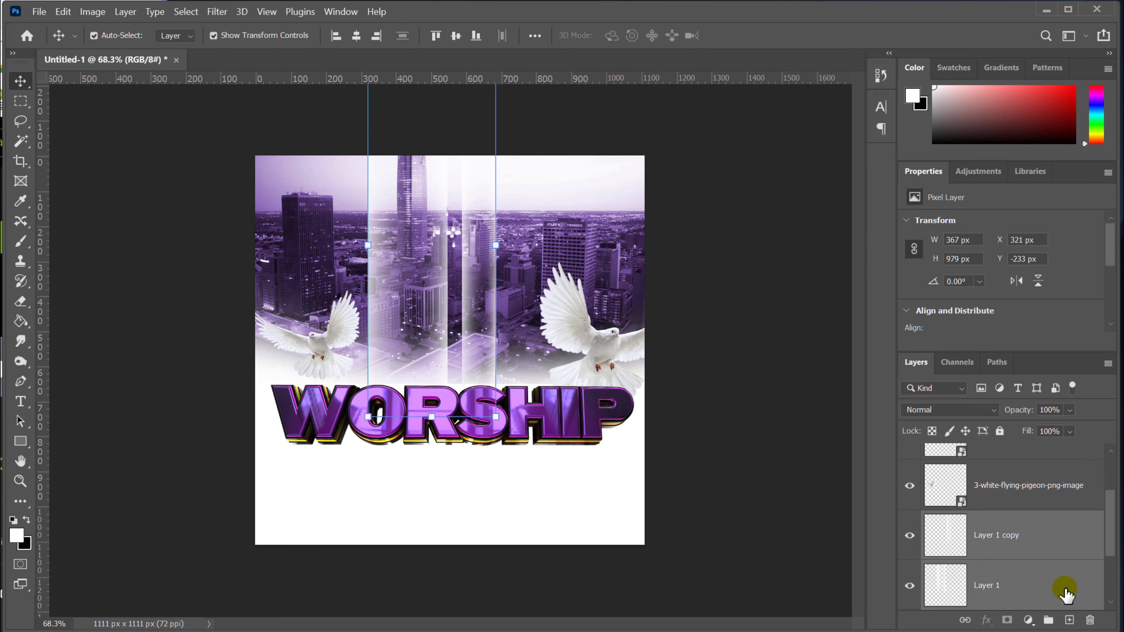
{"action": "left_click_drag", "start_coordinate": [1066, 594], "coordinate": [1069, 620]}
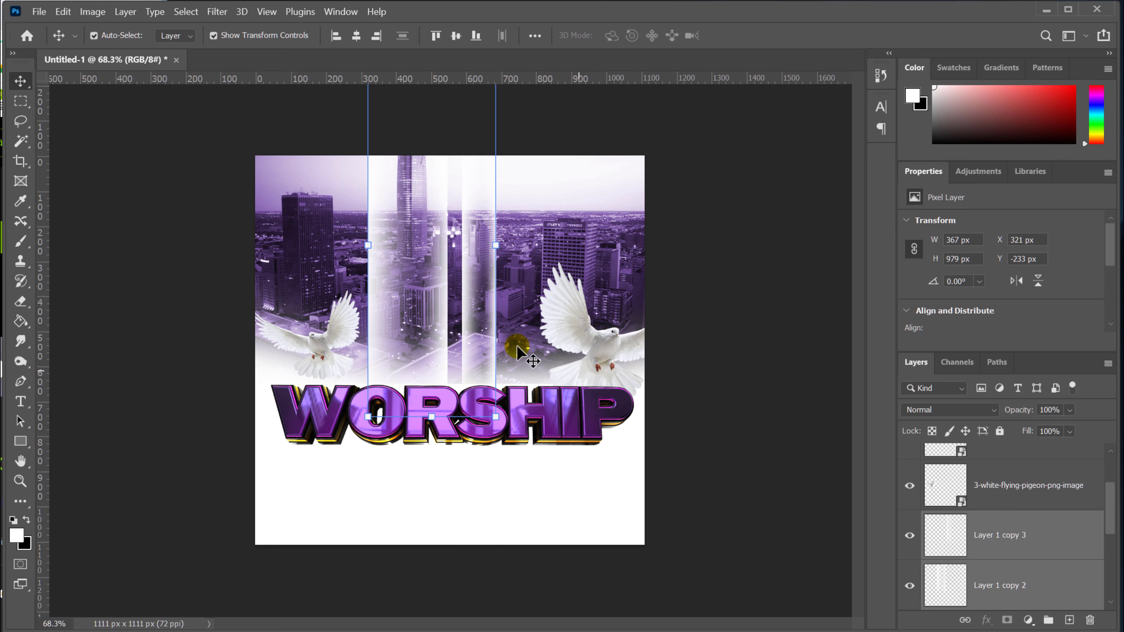
{"action": "left_click_drag", "start_coordinate": [480, 301], "coordinate": [602, 301]}
{"action": "left_click", "coordinate": [63, 13]}
{"action": "left_click", "coordinate": [75, 20]}
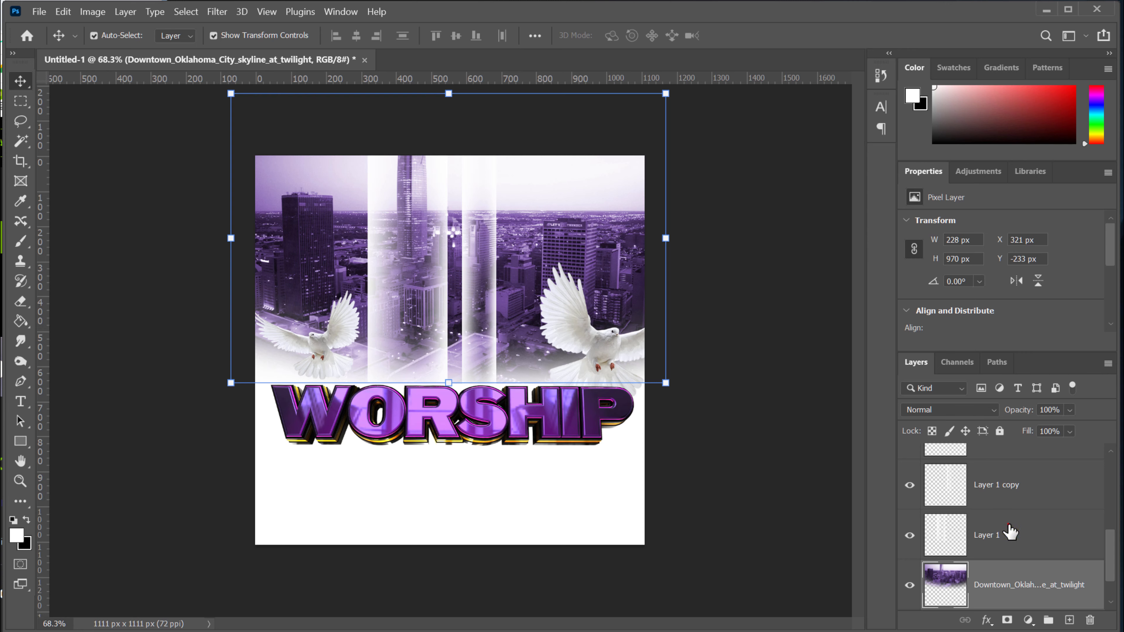
Select Layer 1 and Layer 1 copy together and nudge the beam pair horizontally to X 691 px
{"action": "left_click", "coordinate": [1002, 534]}
{"action": "left_click", "coordinate": [909, 535]}
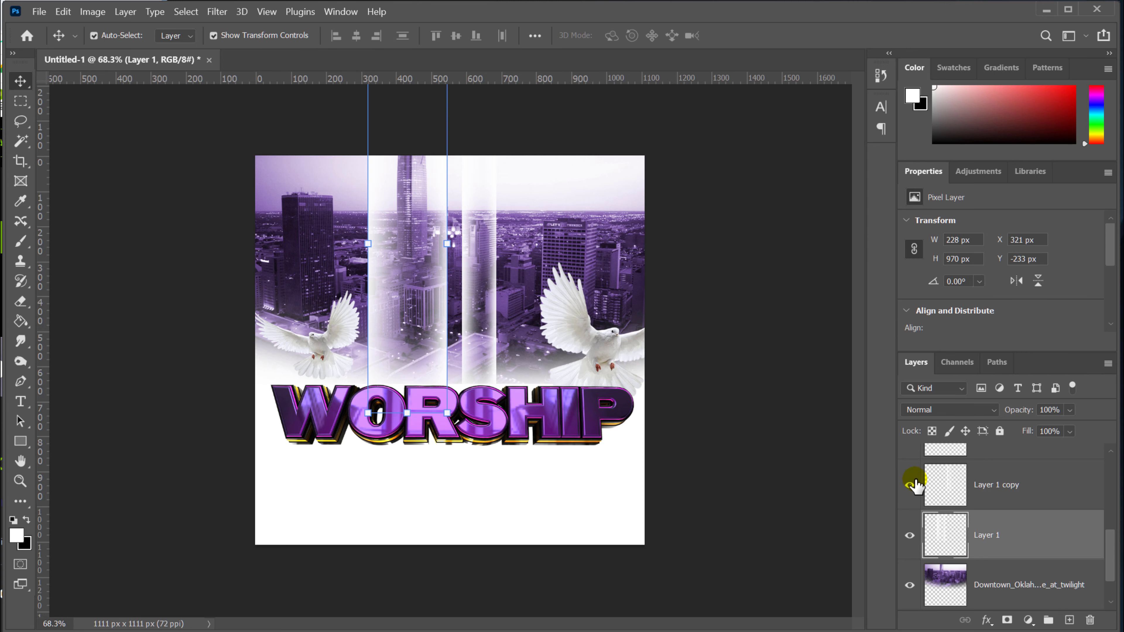
{"action": "left_click", "coordinate": [909, 485]}
{"action": "left_click", "coordinate": [910, 486]}
{"action": "left_click", "coordinate": [1012, 475]}
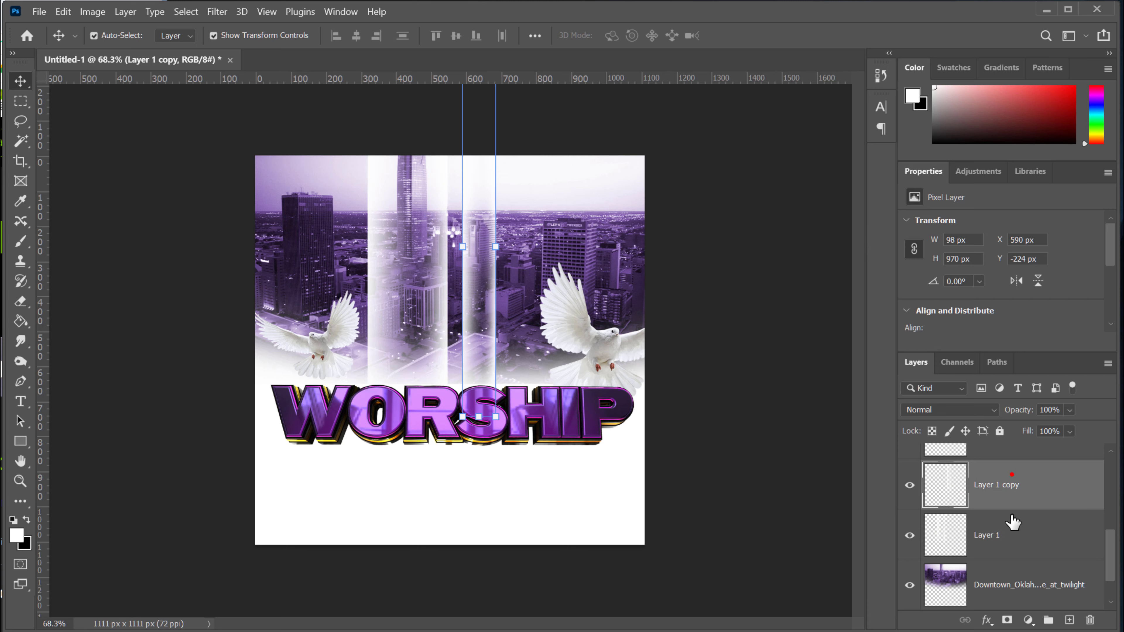
{"action": "left_click", "coordinate": [1016, 527], "text": "ctrl"}
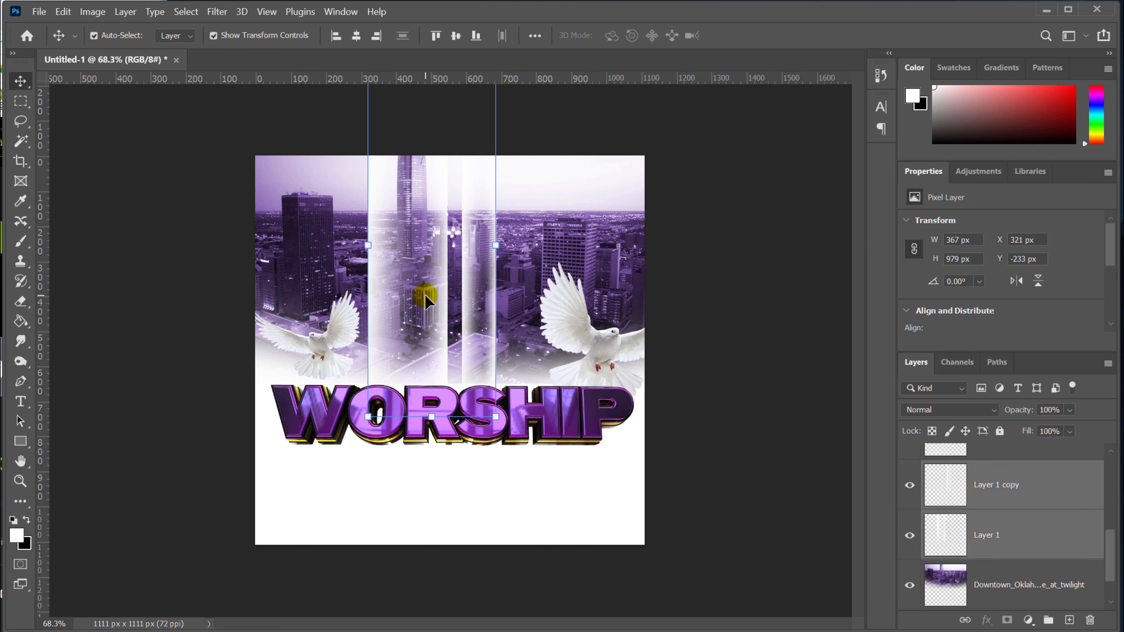
{"action": "key", "text": "shift+Right"}
{"action": "key", "text": "shift+Right"}
{"action": "key", "text": "shift+Right"}
{"action": "key", "text": "shift+Right"}
{"action": "key", "text": "shift+Right"}
{"action": "key", "text": "shift+Right"}
{"action": "key", "text": "shift+Right"}
{"action": "key", "text": "shift+Right"}
{"action": "key", "text": "shift+Right"}
{"action": "key", "text": "shift+Right"}
{"action": "key", "text": "shift+Right"}
{"action": "key", "text": "shift+Right"}
{"action": "key", "text": "shift+Right"}
{"action": "key", "text": "shift+Right"}
{"action": "key", "text": "shift+Right"}
{"action": "key", "text": "shift+Right"}
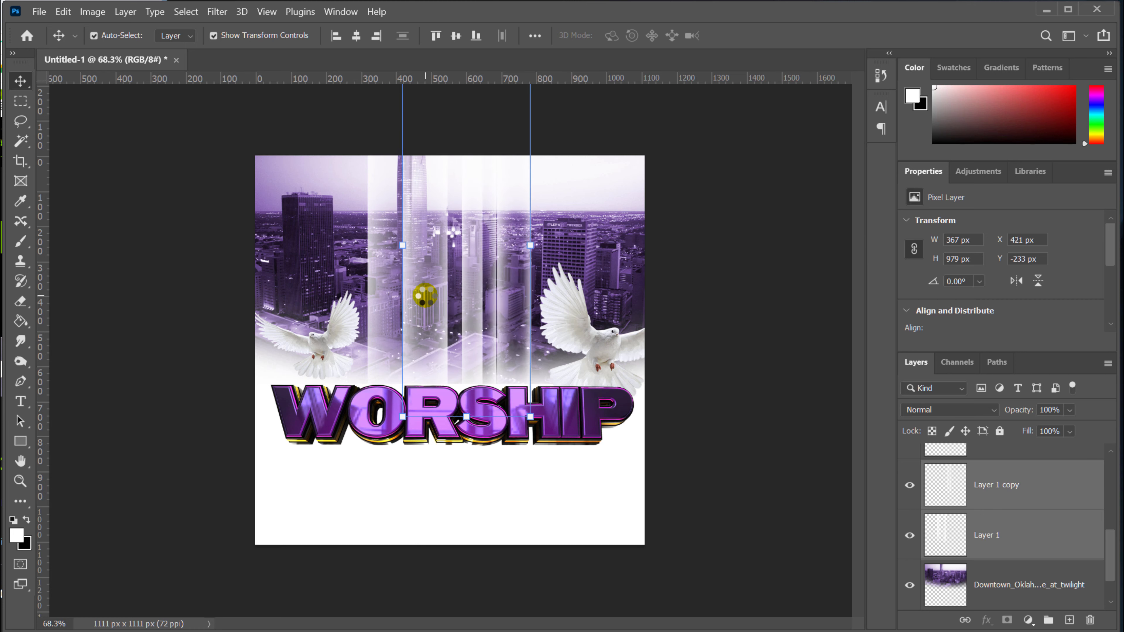
{"action": "key", "text": "shift+Right"}
{"action": "key", "text": "shift+Right"}
{"action": "key", "text": "shift+Right"}
{"action": "key", "text": "shift+Right"}
{"action": "key", "text": "shift+Right"}
{"action": "key", "text": "shift+Right"}
{"action": "key", "text": "shift+Right"}
{"action": "key", "text": "shift+Right"}
{"action": "key", "text": "shift+Right"}
{"action": "key", "text": "shift+Right"}
{"action": "key", "text": "shift+Right"}
{"action": "key", "text": "shift+Right"}
{"action": "key", "text": "shift+Right"}
{"action": "key", "text": "shift+Right"}
{"action": "key", "text": "shift+Right"}
{"action": "key", "text": "shift+Right"}
{"action": "key", "text": "shift+Right"}
{"action": "key", "text": "shift+Right"}
{"action": "key", "text": "shift+Right"}
{"action": "key", "text": "shift+Right"}
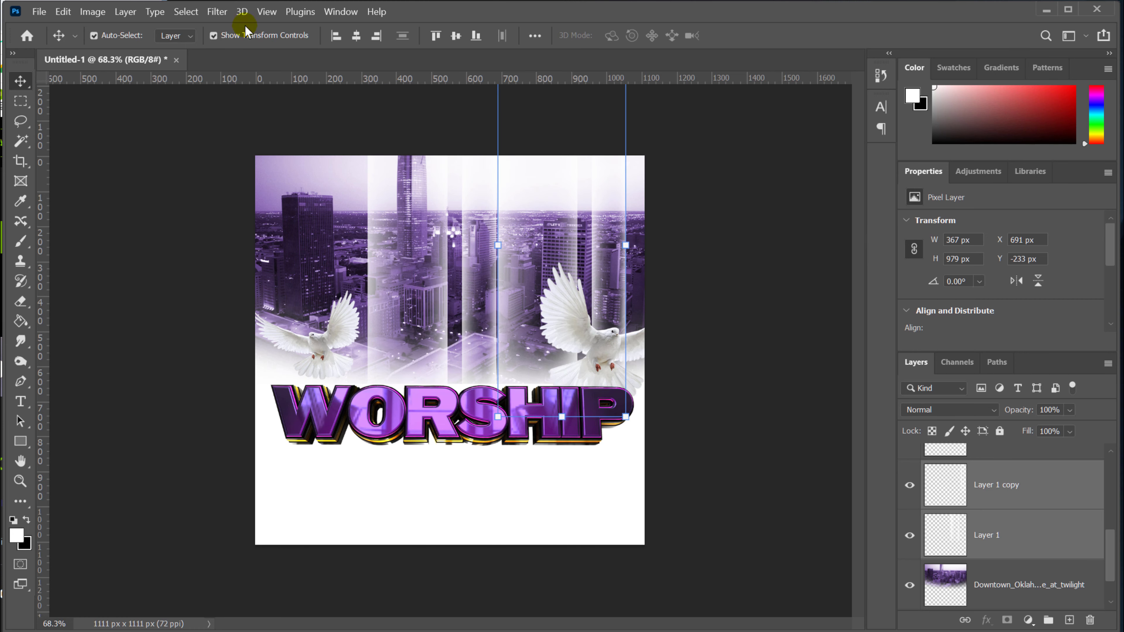
Flip the selected pair of light beams horizontally
{"action": "left_click", "coordinate": [63, 12]}
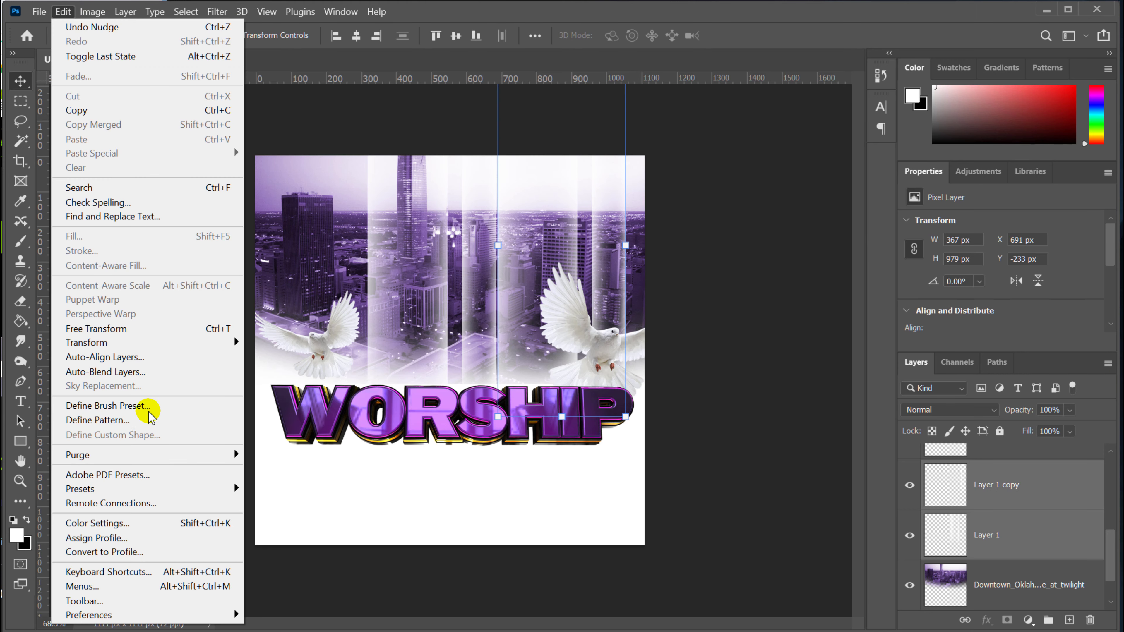
{"action": "mouse_move", "coordinate": [142, 342]}
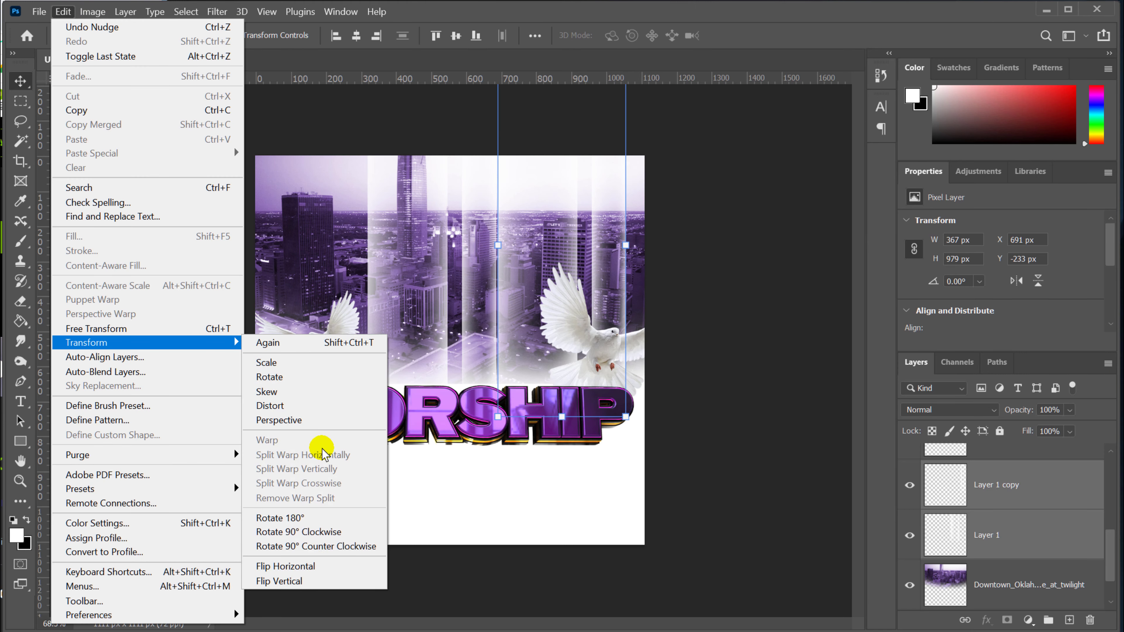
{"action": "left_click", "coordinate": [321, 566]}
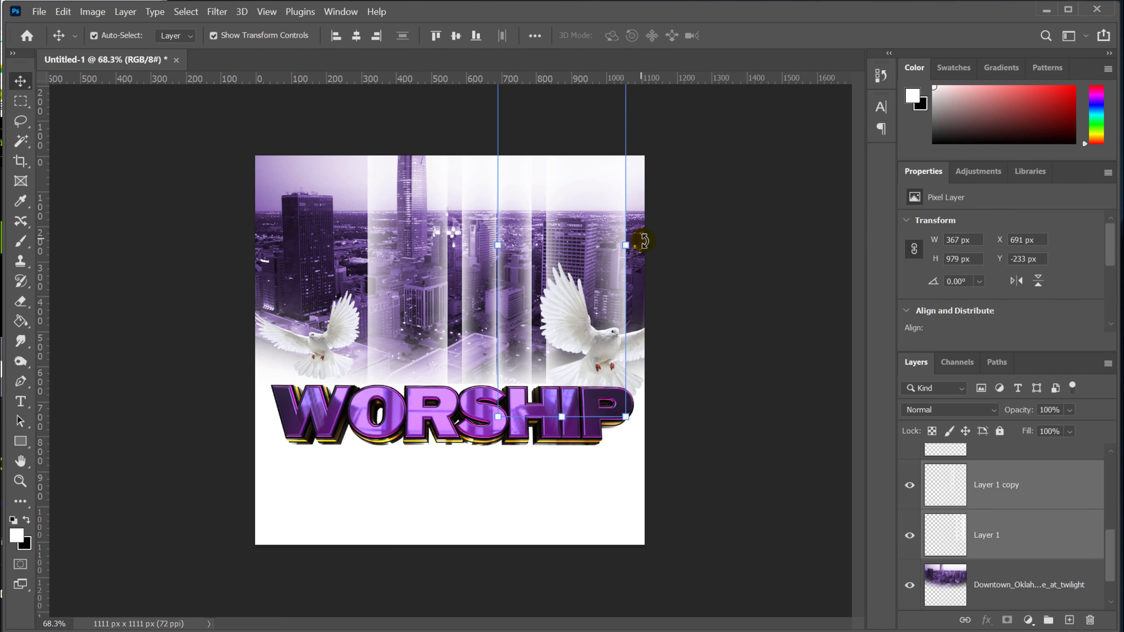
Narrow the flipped beam pair to about 149 px and place it above the W at about X 50 px, Y -205 px
{"action": "left_click", "coordinate": [626, 246]}
{"action": "left_click_drag", "start_coordinate": [628, 246], "coordinate": [320, 277]}
{"action": "key", "text": "Return"}
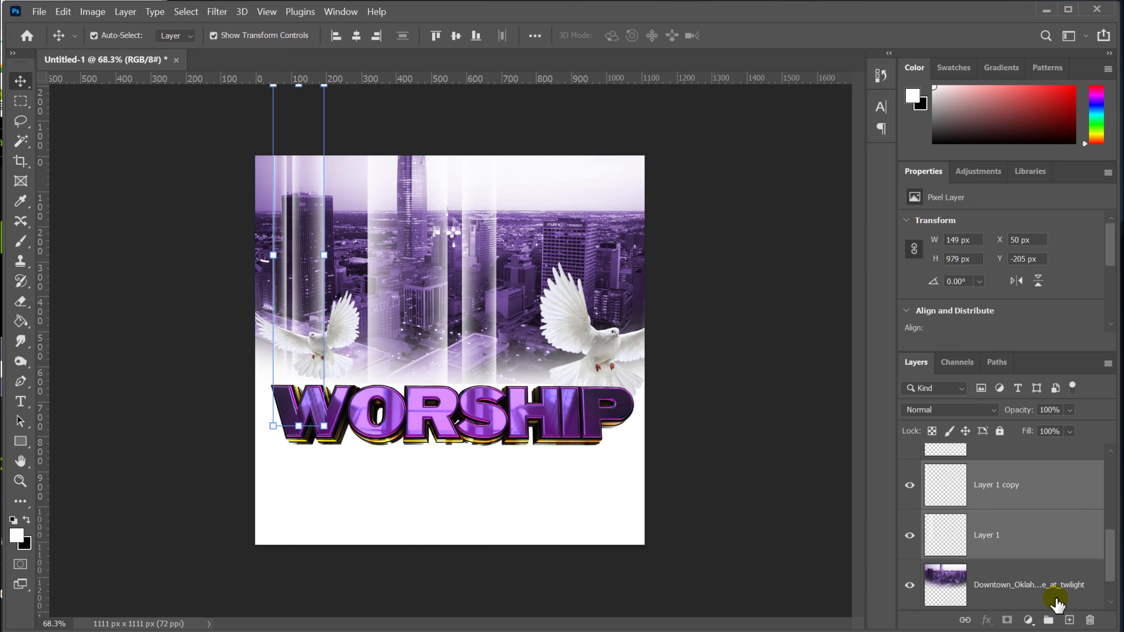
Duplicate the flipped beam pair and place the copies above the HIP letters at about X 830 px, Y -157 px
{"action": "left_click_drag", "start_coordinate": [1047, 541], "coordinate": [1070, 617]}
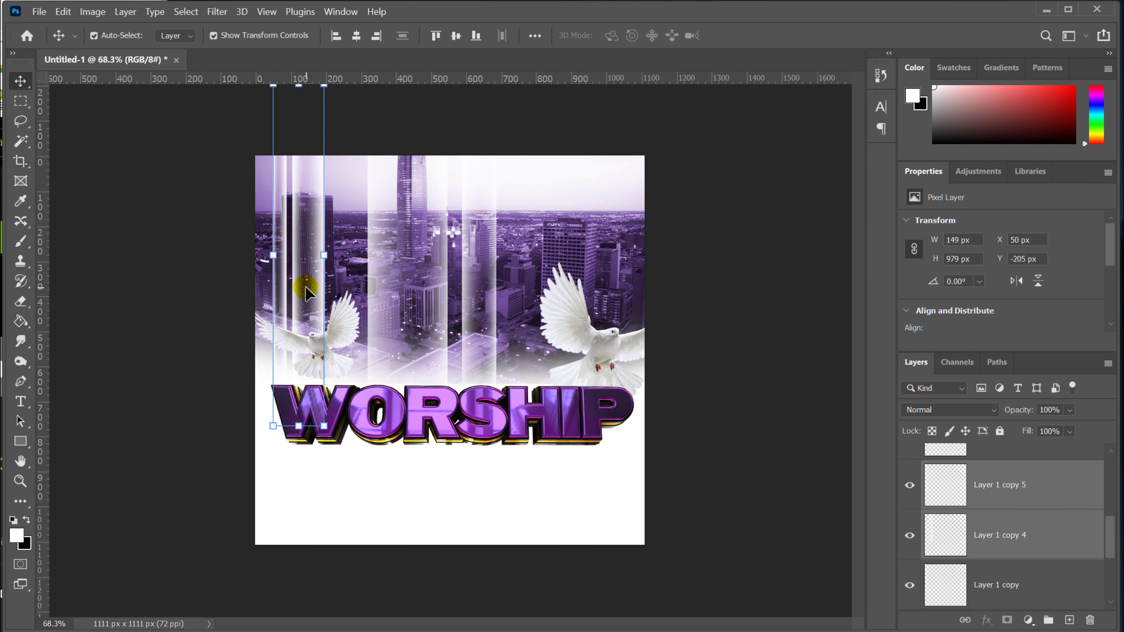
{"action": "mouse_move", "coordinate": [316, 292]}
{"action": "left_mouse_down"}
{"action": "mouse_move", "coordinate": [658, 311]}
{"action": "mouse_move", "coordinate": [593, 310]}
{"action": "left_mouse_up"}
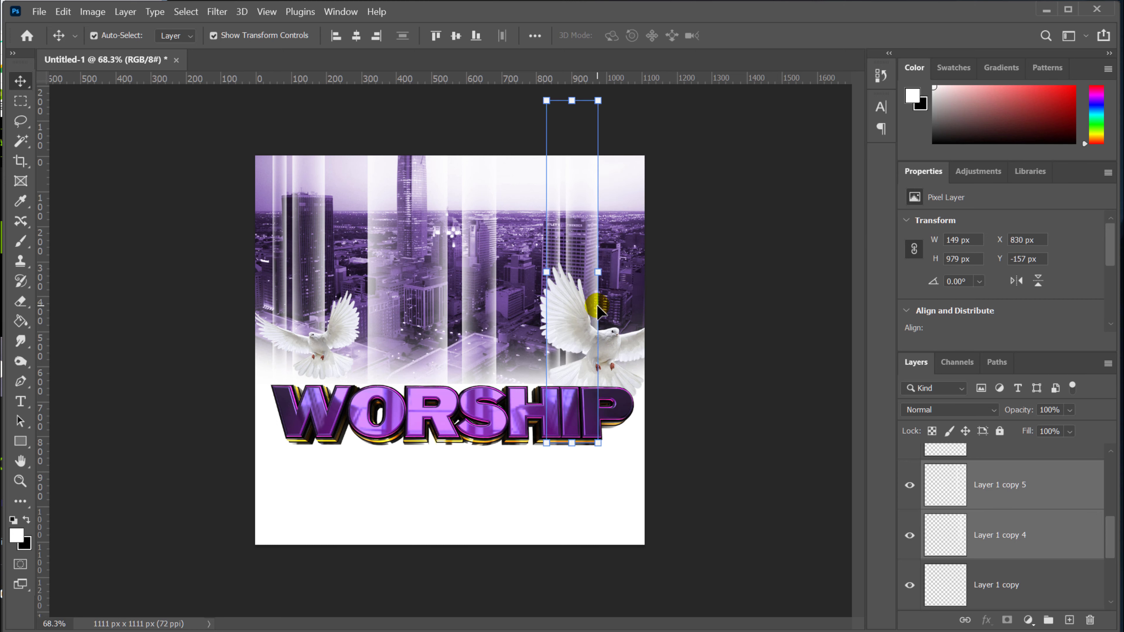
{"action": "left_click", "coordinate": [908, 486]}
{"action": "scroll", "coordinate": [756, 381], "scroll_direction": "down", "scroll_amount": 1}
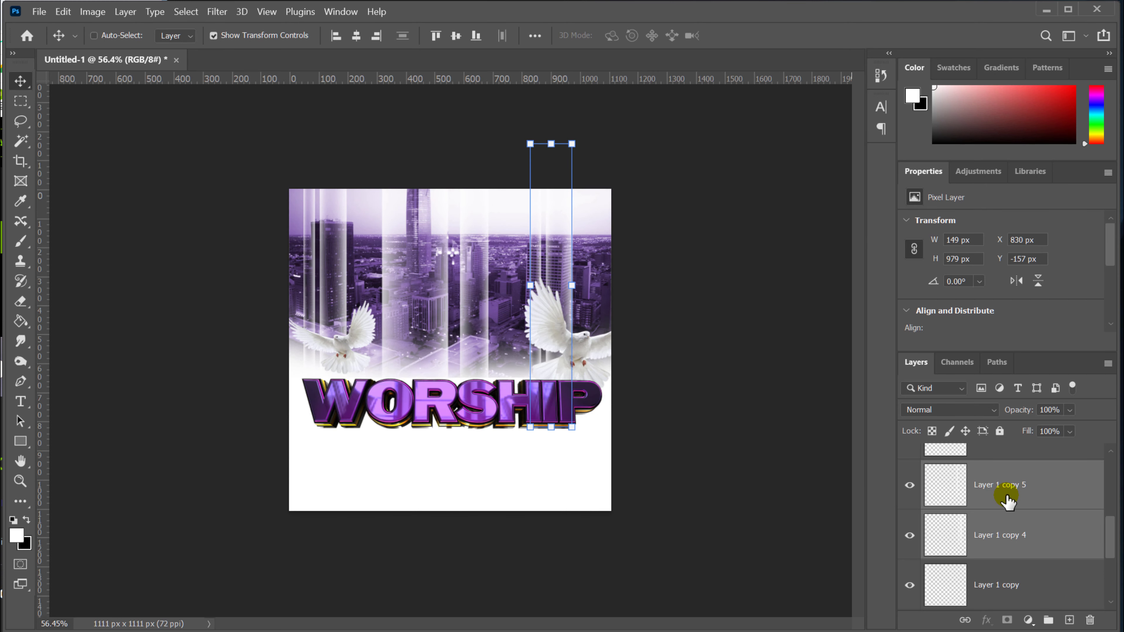
Merge all the light beam layers, including Layer 1 copy 2 and Layer 1 copy 3, down into Layer 1
{"action": "key", "text": "ctrl+e"}
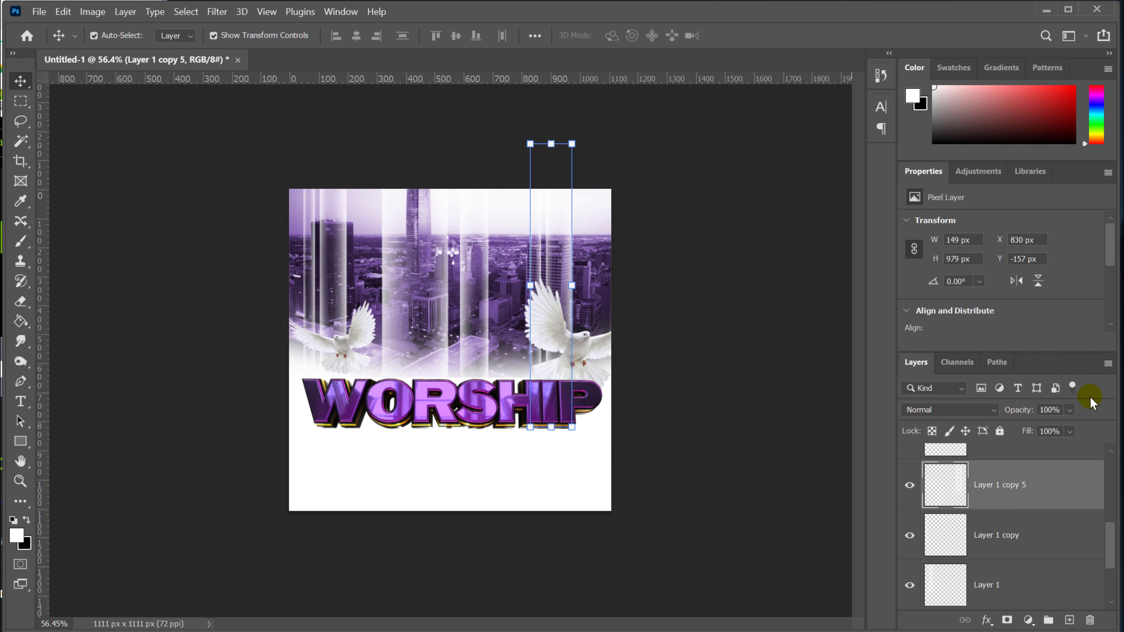
{"action": "key", "text": "ctrl+e"}
{"action": "key", "text": "ctrl+e"}
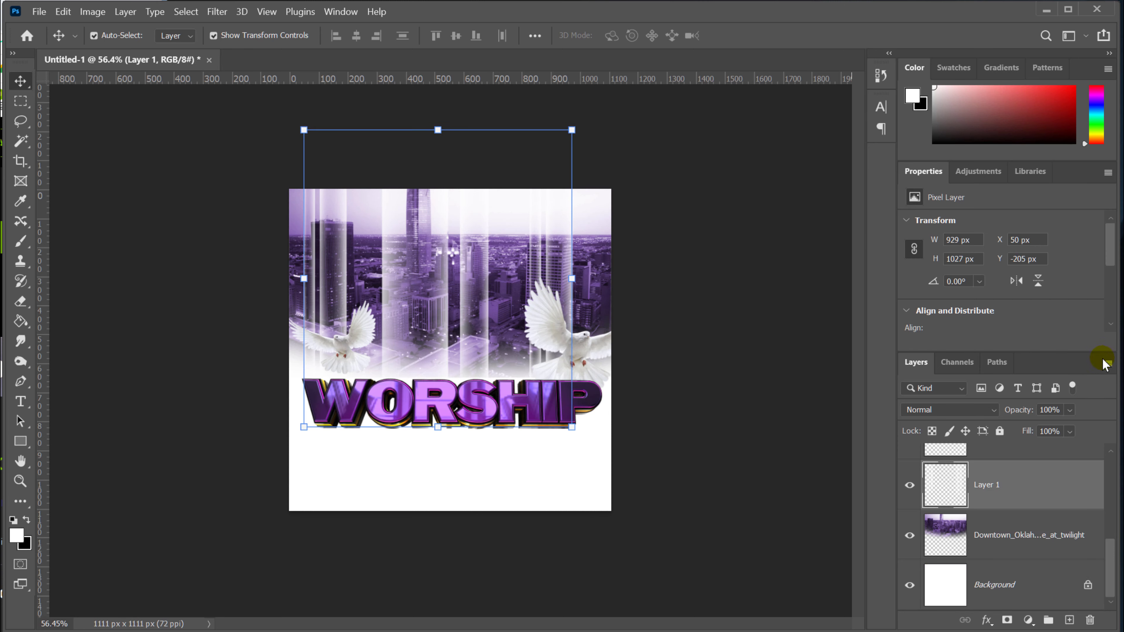
{"action": "key", "text": "ctrl+z"}
{"action": "key", "text": "ctrl+z"}
{"action": "key", "text": "ctrl+z"}
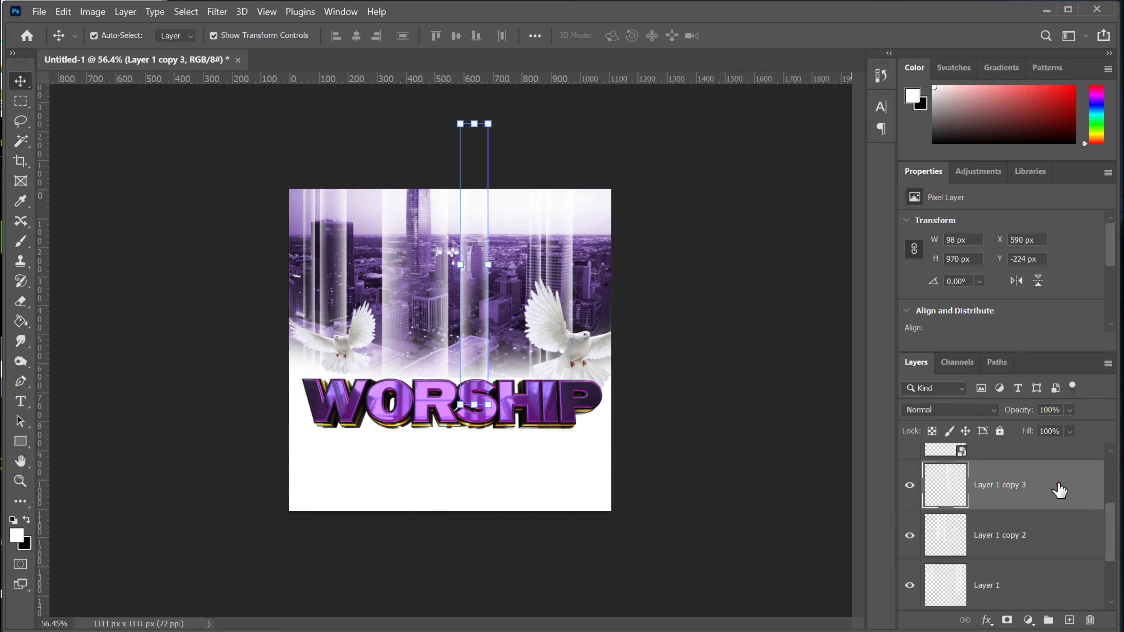
{"action": "key", "text": "ctrl+e"}
{"action": "key", "text": "ctrl+e"}
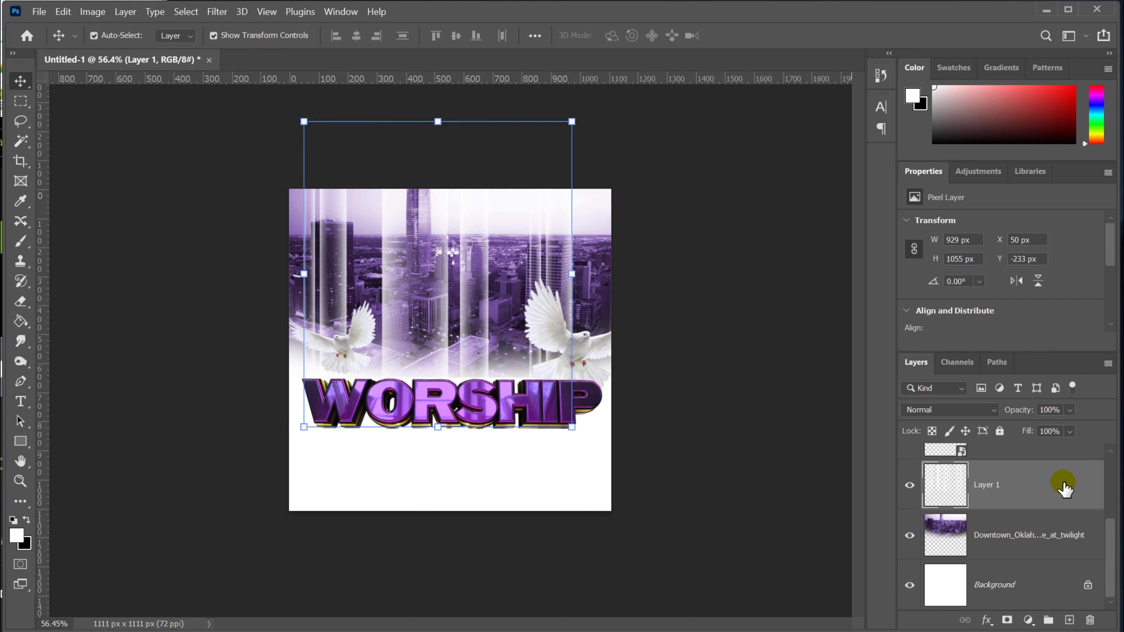
Widen the merged light beams layer rightwards to about 1021 px and lower its opacity to 73%
{"action": "left_click", "coordinate": [572, 276]}
{"action": "left_click_drag", "start_coordinate": [572, 275], "coordinate": [598, 279]}
{"action": "scroll", "coordinate": [611, 293], "scroll_direction": "up", "scroll_amount": 1}
{"action": "scroll", "coordinate": [611, 293], "scroll_direction": "up", "scroll_amount": 2}
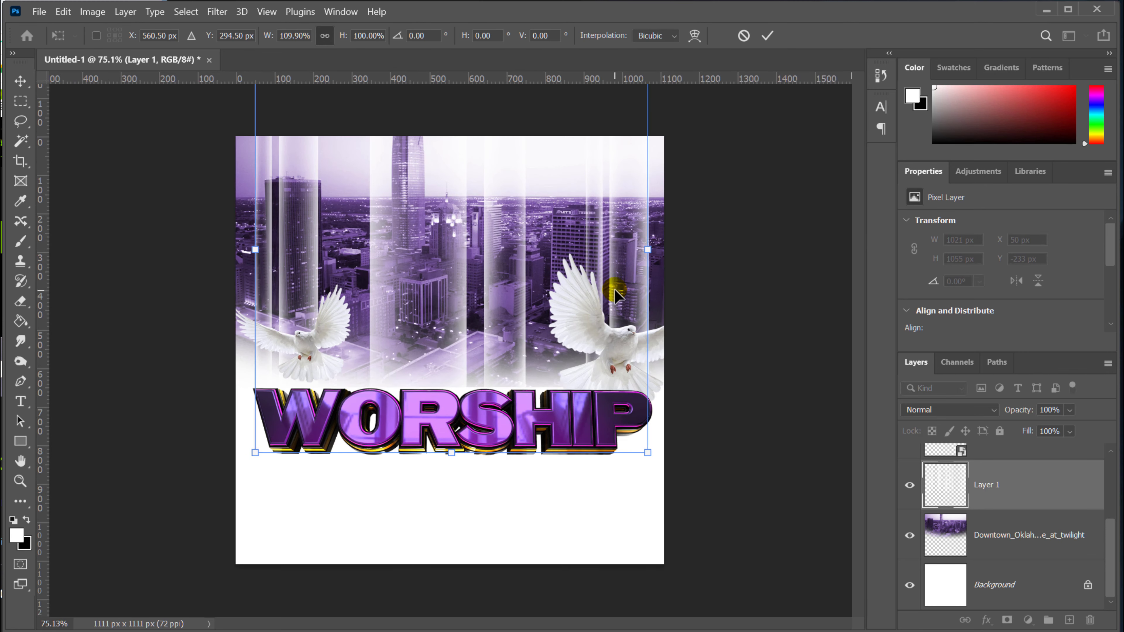
{"action": "key", "text": "Return"}
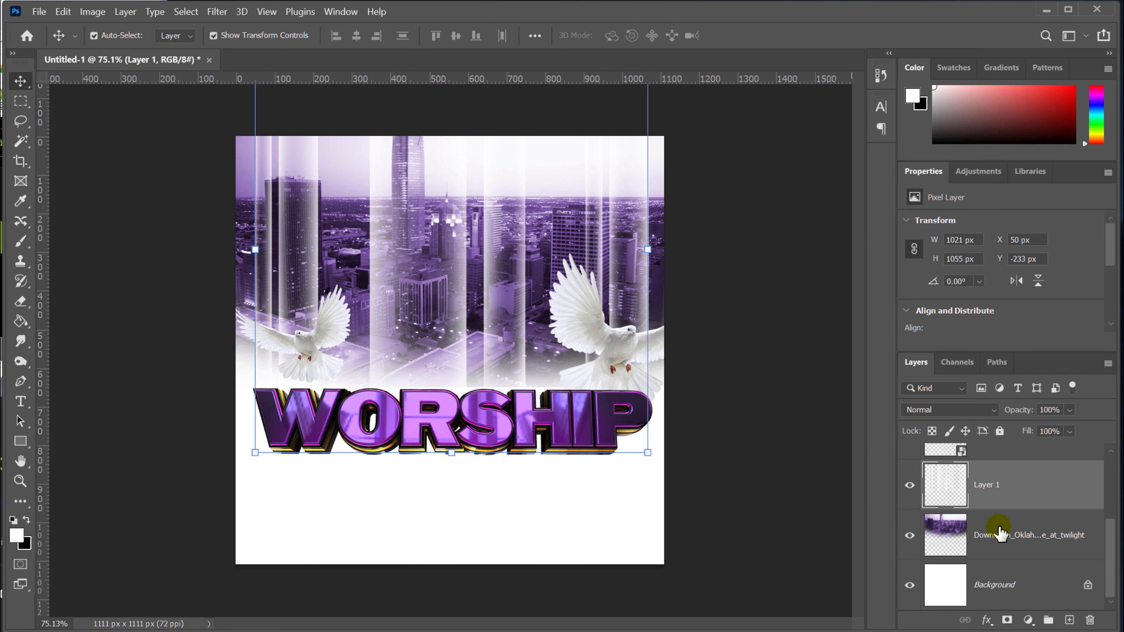
{"action": "left_click", "coordinate": [1069, 411]}
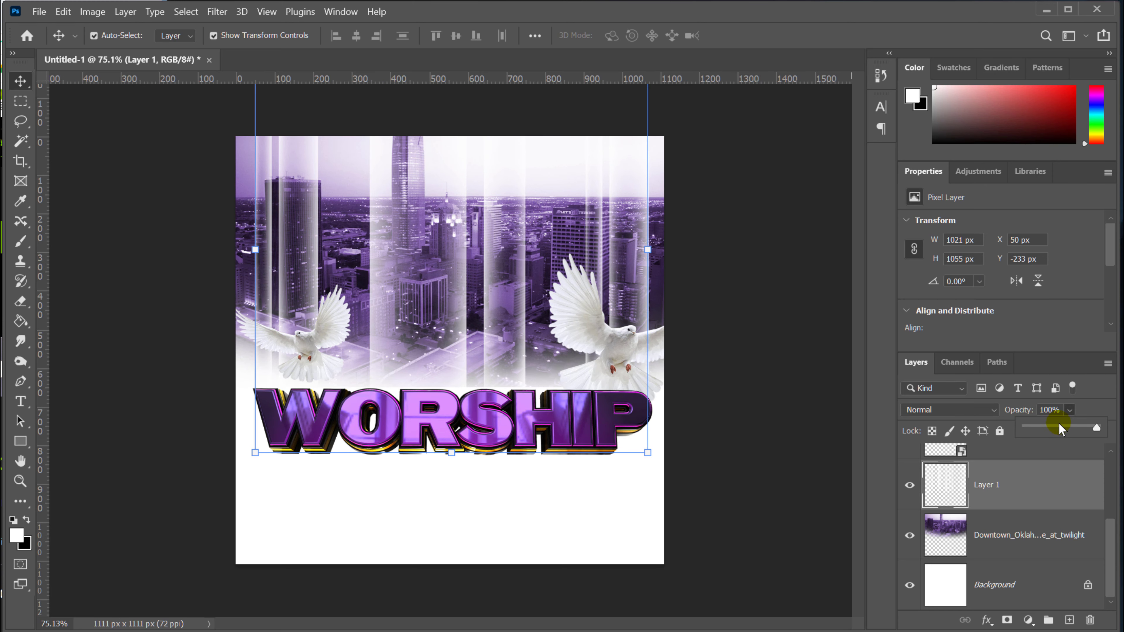
{"action": "left_click_drag", "start_coordinate": [1059, 427], "coordinate": [1076, 427]}
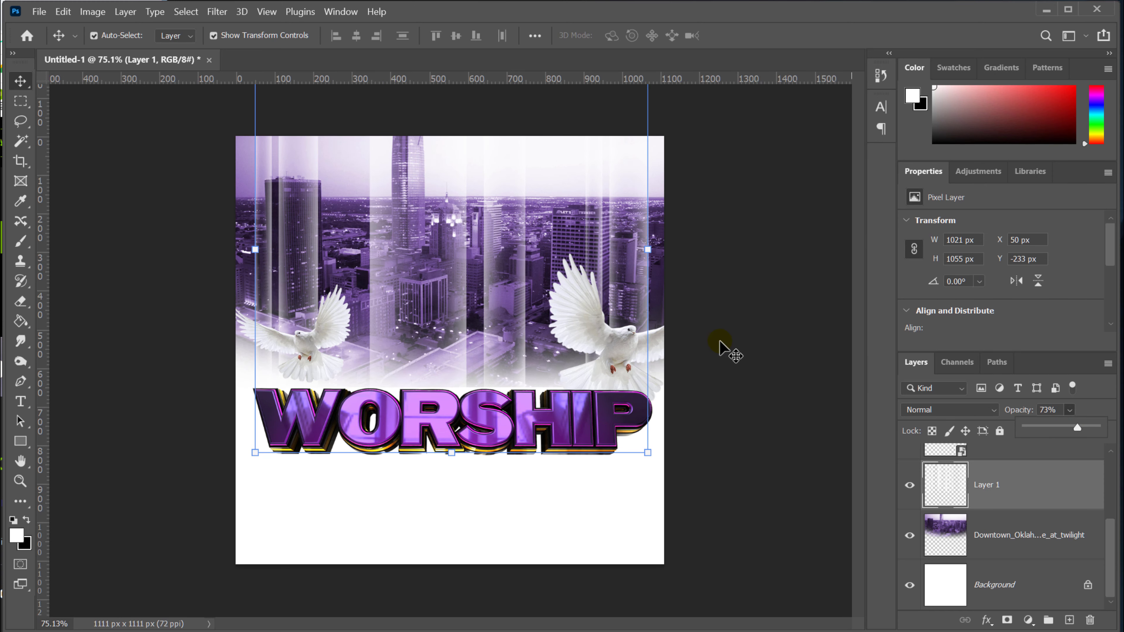
Stretch the light beams layer to about 152.7% height and rotate it to about -32.66° so the beams cross the skyline diagonally
{"action": "scroll", "coordinate": [720, 347], "scroll_direction": "down", "scroll_amount": 3}
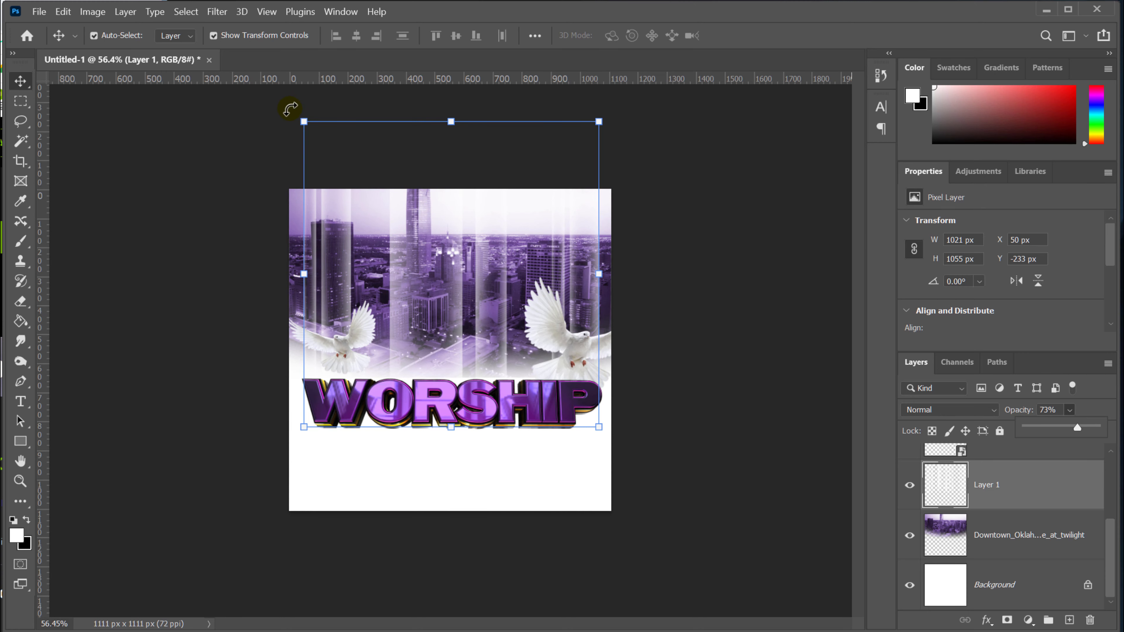
{"action": "scroll", "coordinate": [513, 228], "scroll_direction": "down", "scroll_amount": 1}
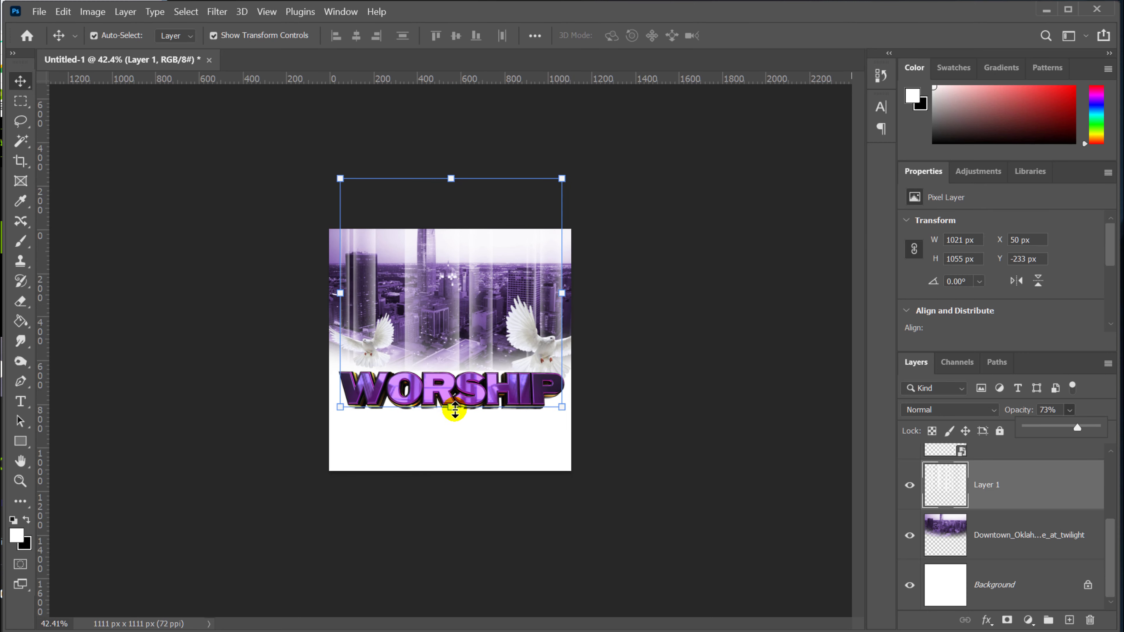
{"action": "left_click_drag", "start_coordinate": [455, 409], "coordinate": [458, 524]}
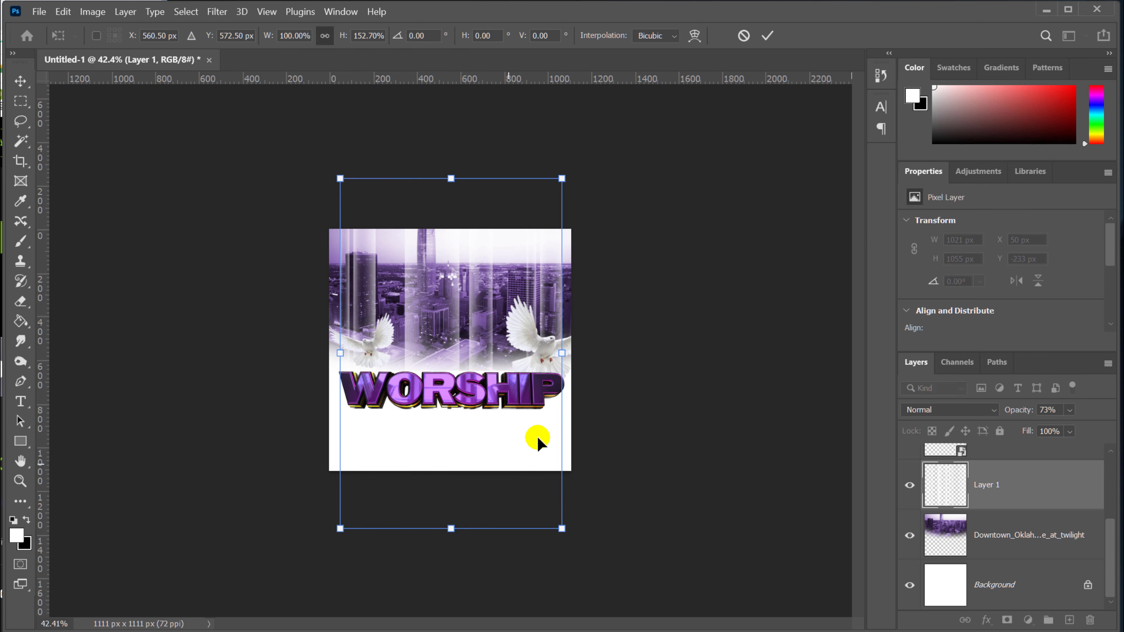
{"action": "left_click_drag", "start_coordinate": [333, 135], "coordinate": [175, 200]}
{"action": "left_click_drag", "start_coordinate": [468, 317], "coordinate": [475, 259]}
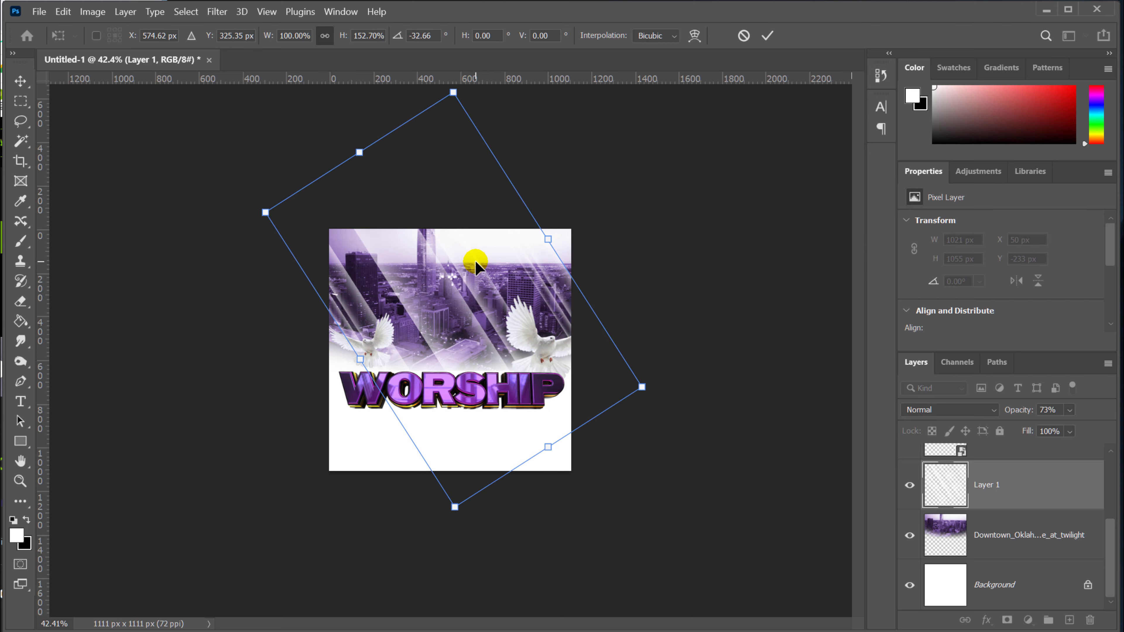
{"action": "key", "text": "Return"}
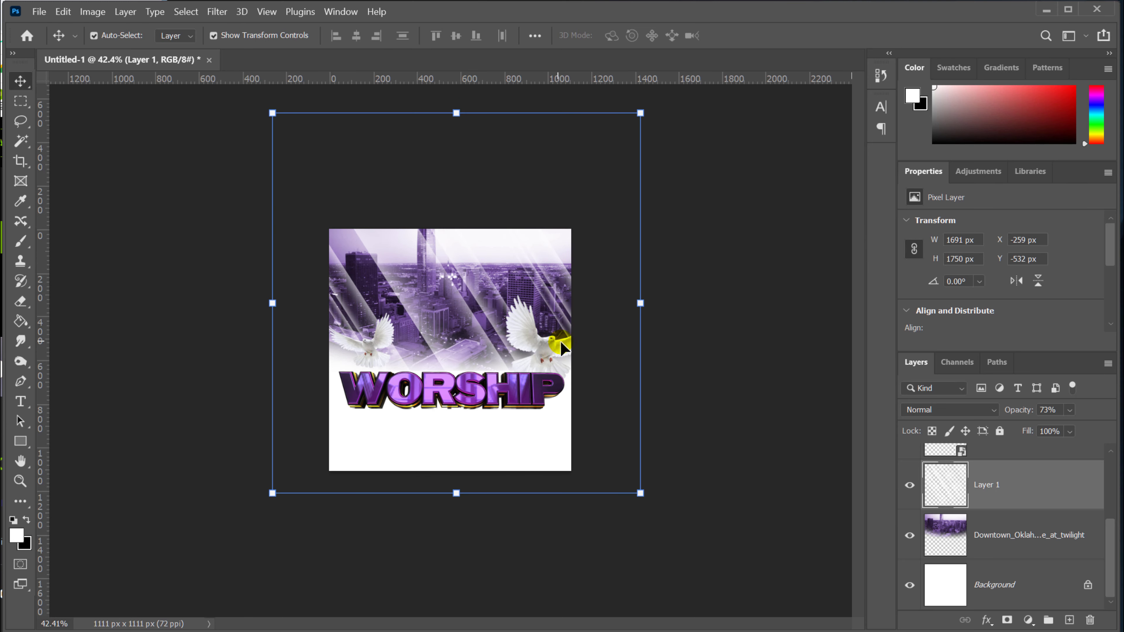
{"action": "key", "text": "ctrl+0"}
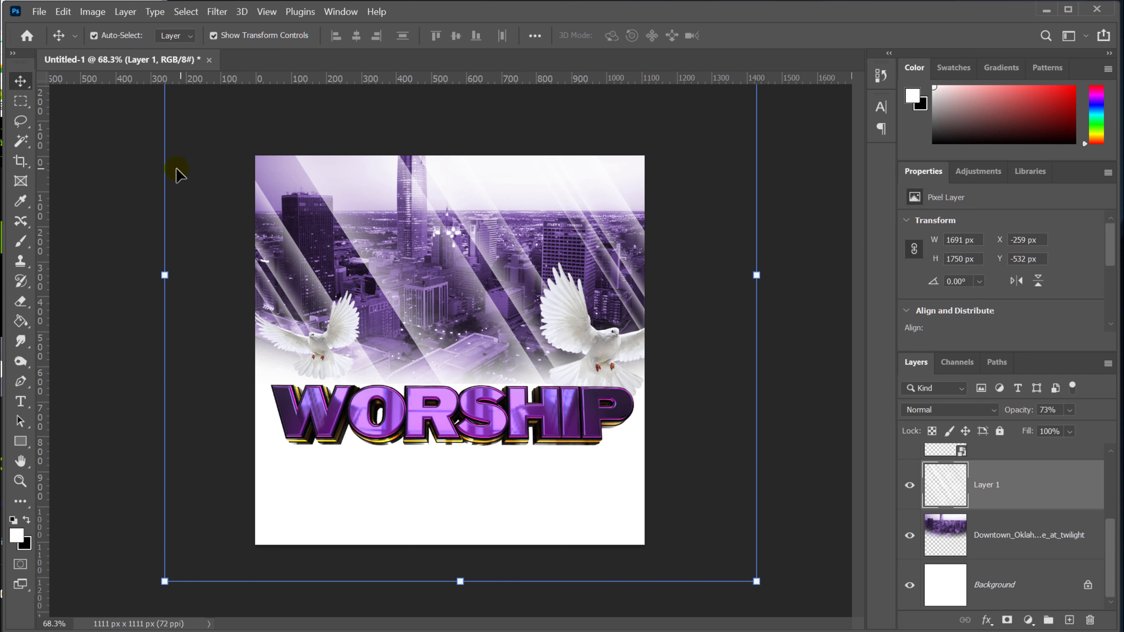
{"action": "left_click", "coordinate": [21, 241]}
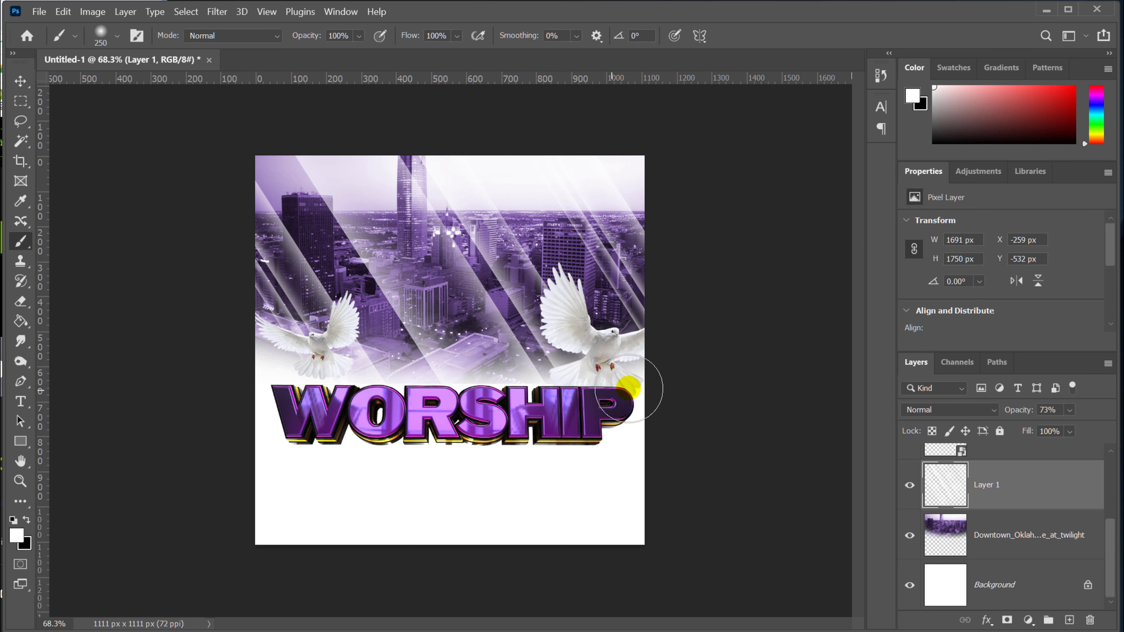
{"action": "key", "text": "bracketright"}
{"action": "key", "text": "bracketright"}
{"action": "key", "text": "bracketright"}
{"action": "key", "text": "bracketright"}
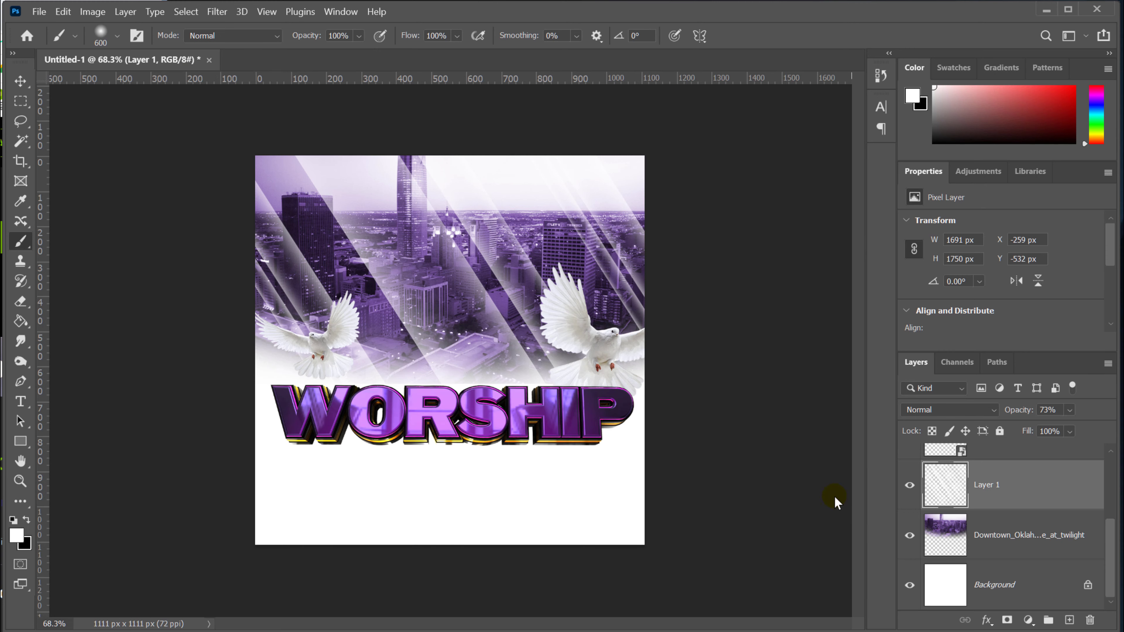
{"action": "mouse_move", "coordinate": [730, 455]}
{"action": "left_mouse_down"}
{"action": "mouse_move", "coordinate": [331, 519]}
{"action": "mouse_move", "coordinate": [752, 463]}
{"action": "left_mouse_up"}
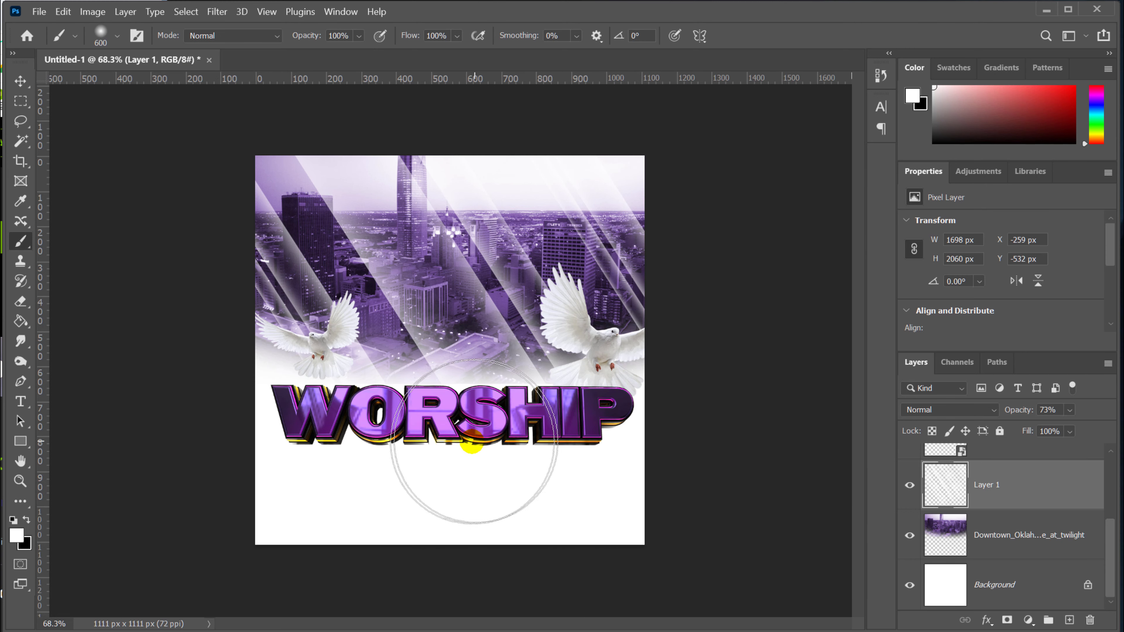
{"action": "left_click", "coordinate": [63, 11]}
{"action": "left_click", "coordinate": [75, 20]}
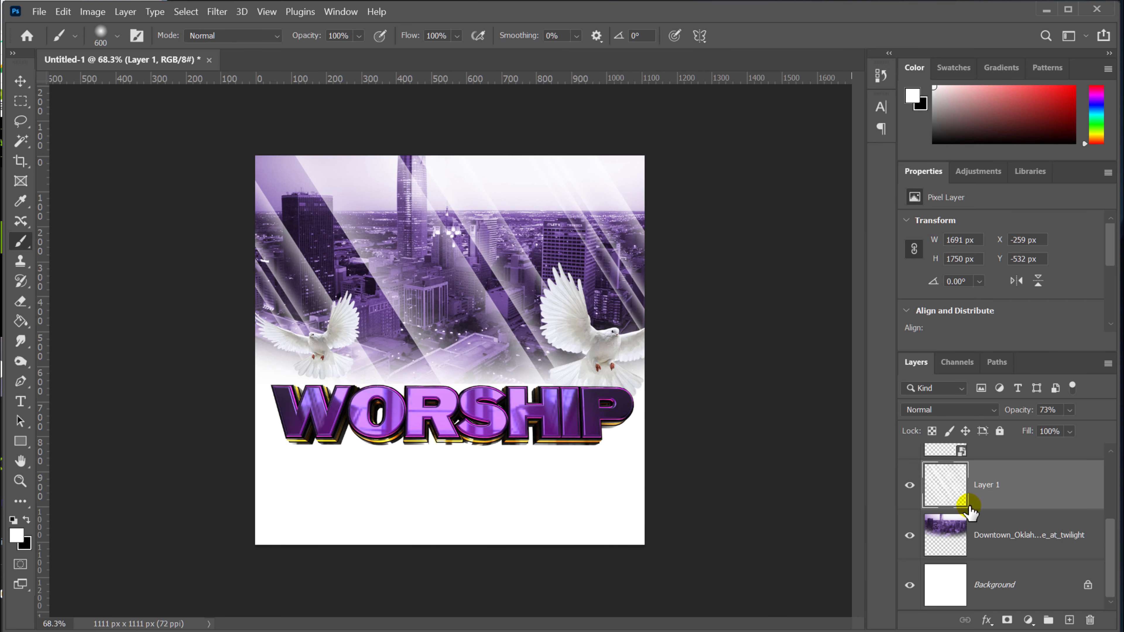
Make the Downtown Oklahoma City skyline layer active with the light beams in Layer 1 hidden, and switch to the Magic Wand tool
{"action": "left_click", "coordinate": [1013, 534]}
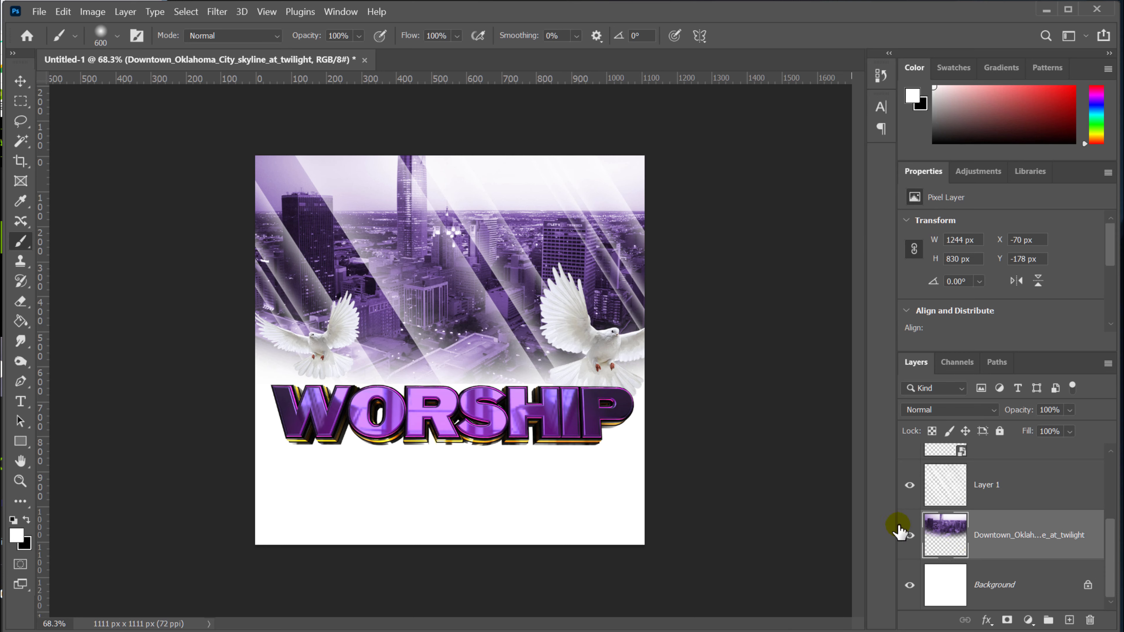
{"action": "left_click", "coordinate": [910, 535]}
{"action": "left_click", "coordinate": [909, 535]}
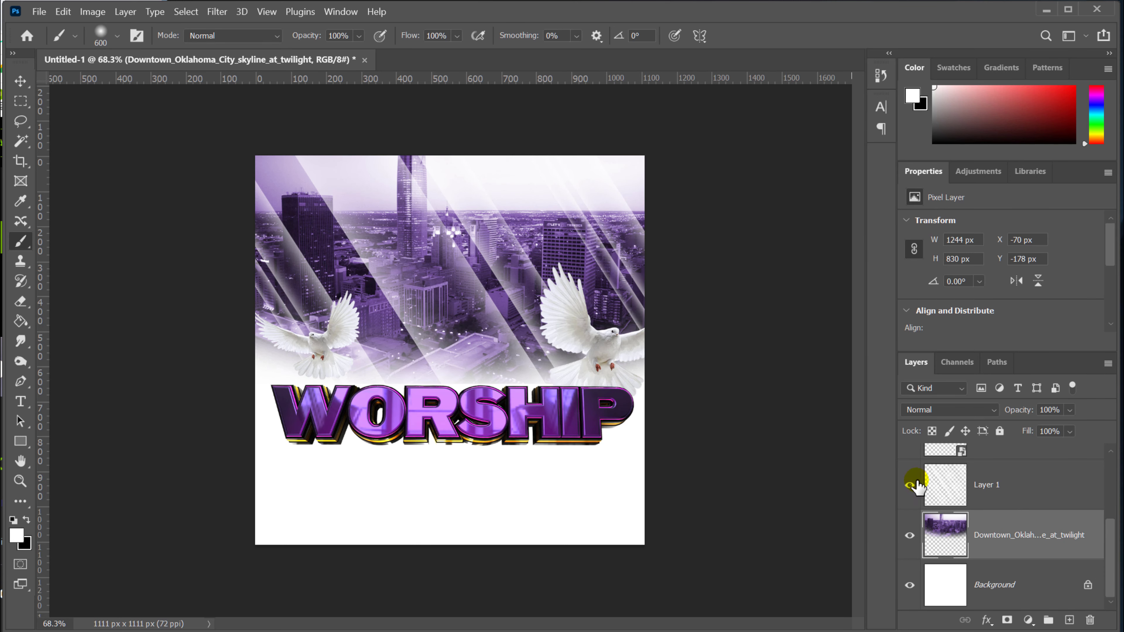
{"action": "left_click", "coordinate": [909, 485]}
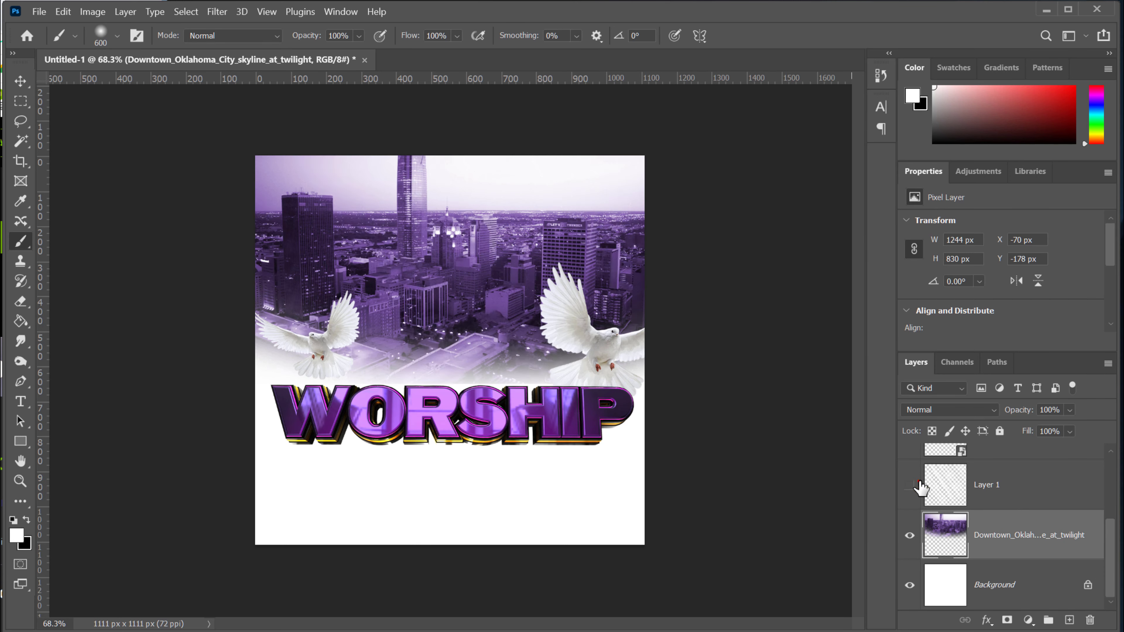
{"action": "left_click", "coordinate": [21, 141]}
{"action": "left_click", "coordinate": [528, 176]}
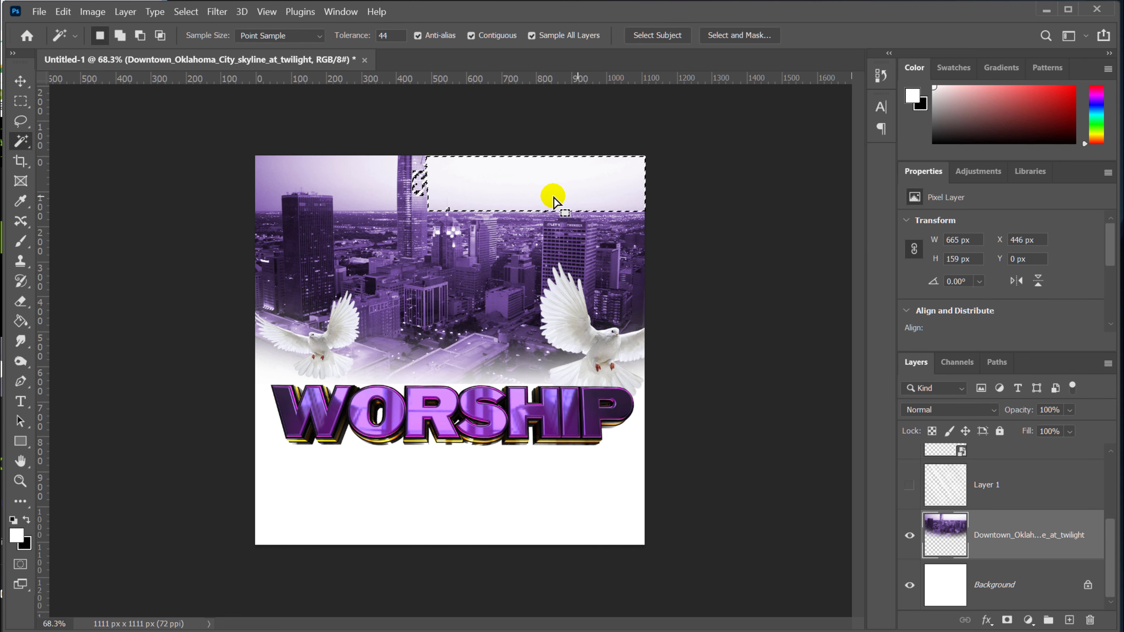
{"action": "scroll", "coordinate": [550, 193], "scroll_direction": "up", "scroll_amount": 3}
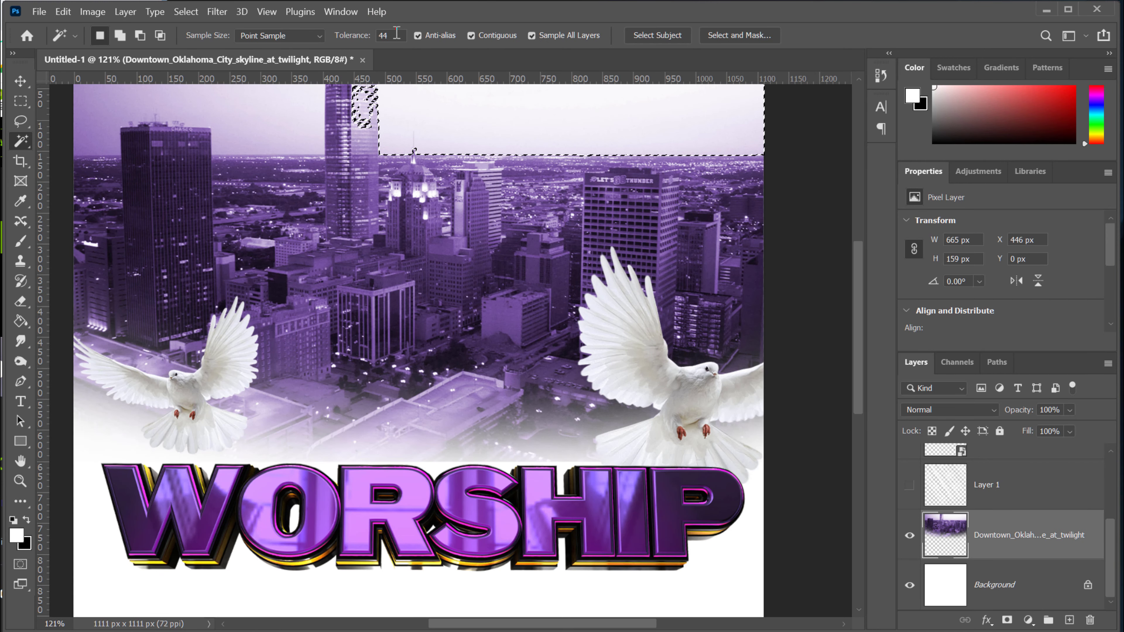
{"action": "left_click_drag", "start_coordinate": [858, 275], "coordinate": [831, 225]}
{"action": "left_click", "coordinate": [419, 241]}
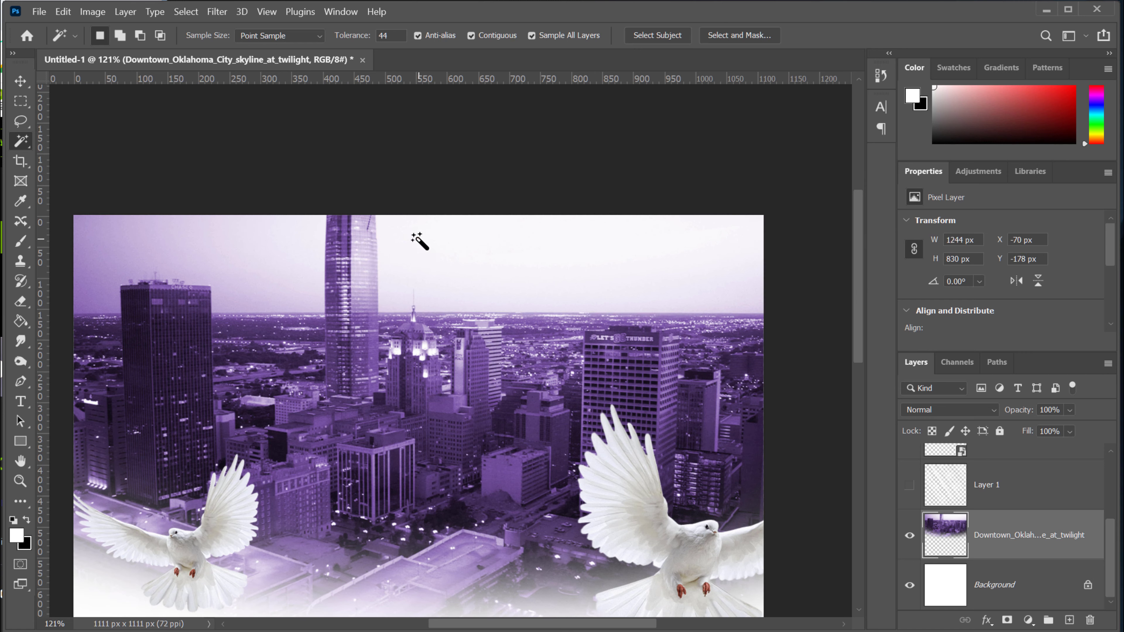
Set the Magic Wand tolerance to 22, then select and delete the bright sky right of the tall tower
{"action": "left_click", "coordinate": [387, 38]}
{"action": "type", "text": "22"}
{"action": "left_click", "coordinate": [474, 261]}
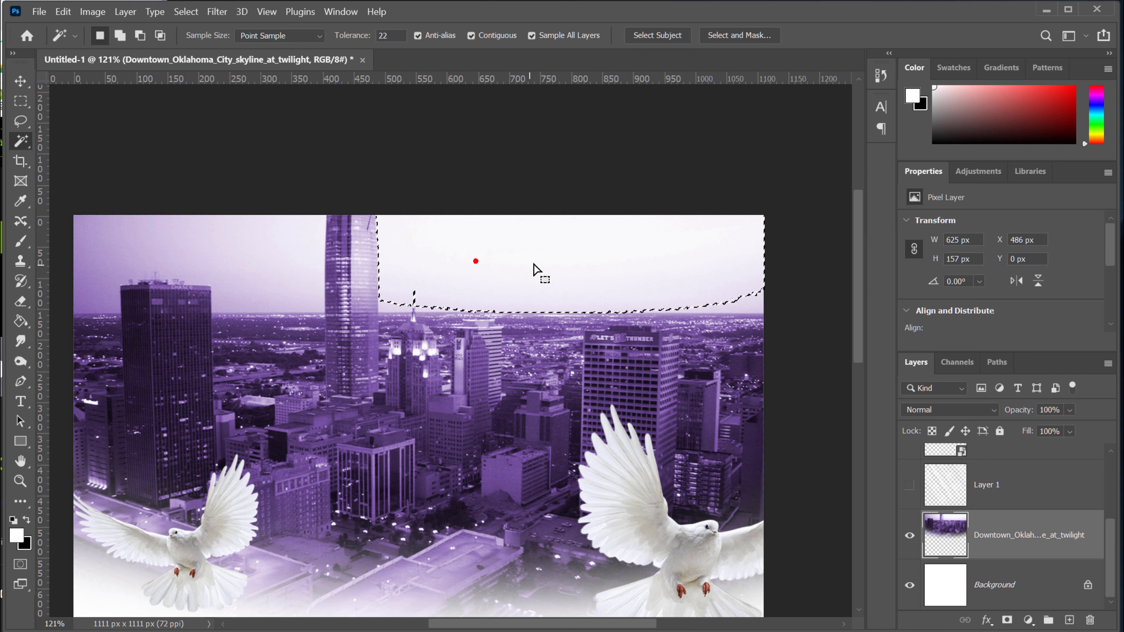
{"action": "key", "text": "Delete"}
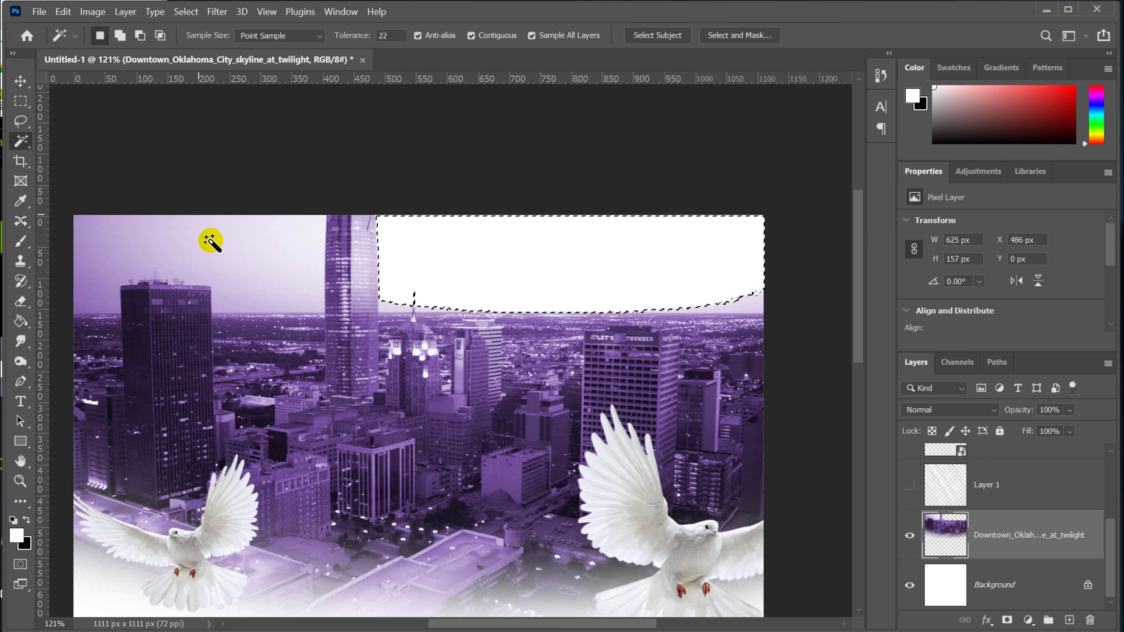
Select and delete the purple sky left of the tall tower region by region, and clear the selection
{"action": "left_click", "coordinate": [250, 254]}
{"action": "key", "text": "Delete"}
{"action": "left_click", "coordinate": [143, 239]}
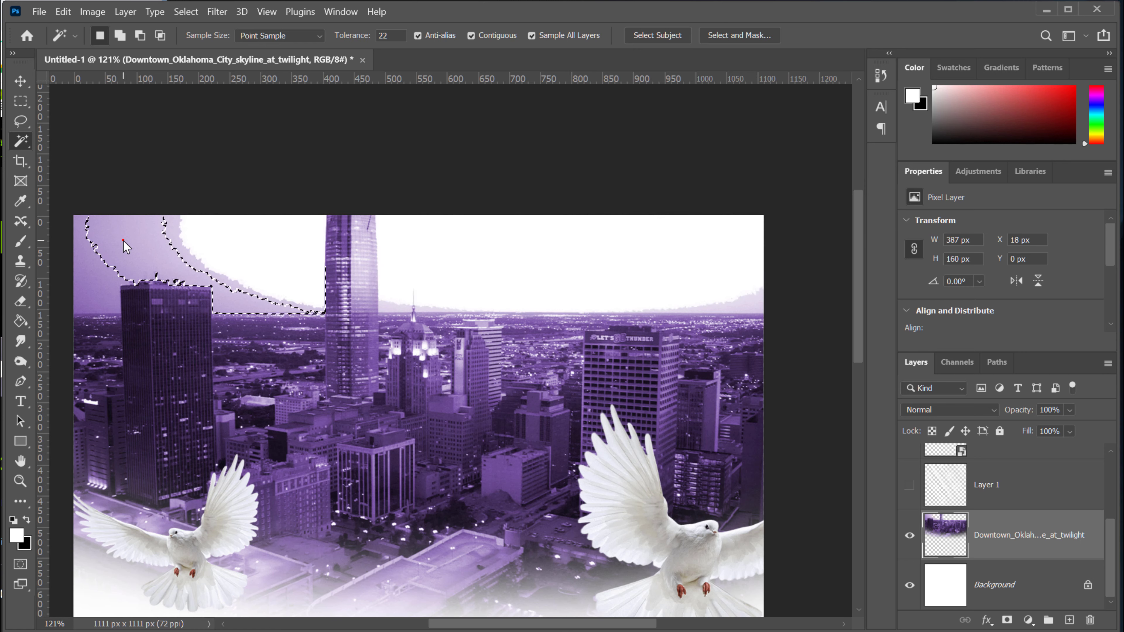
{"action": "key", "text": "Delete"}
{"action": "left_click", "coordinate": [170, 236]}
{"action": "key", "text": "Delete"}
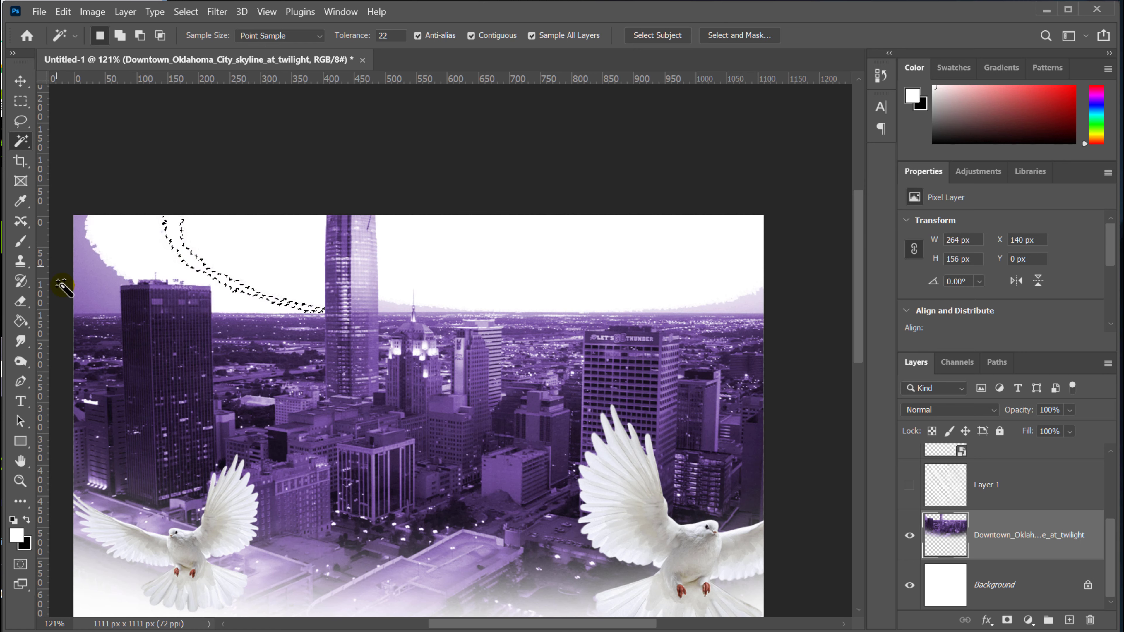
{"action": "left_click", "coordinate": [95, 282]}
{"action": "key", "text": "Delete"}
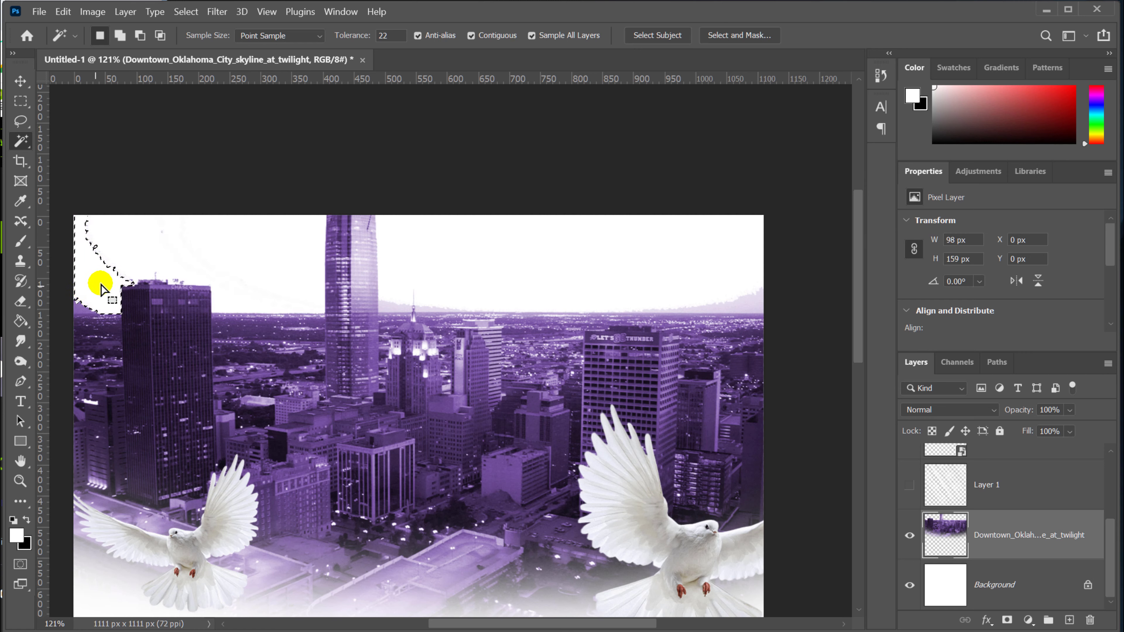
{"action": "left_click", "coordinate": [98, 250]}
{"action": "left_click", "coordinate": [282, 256]}
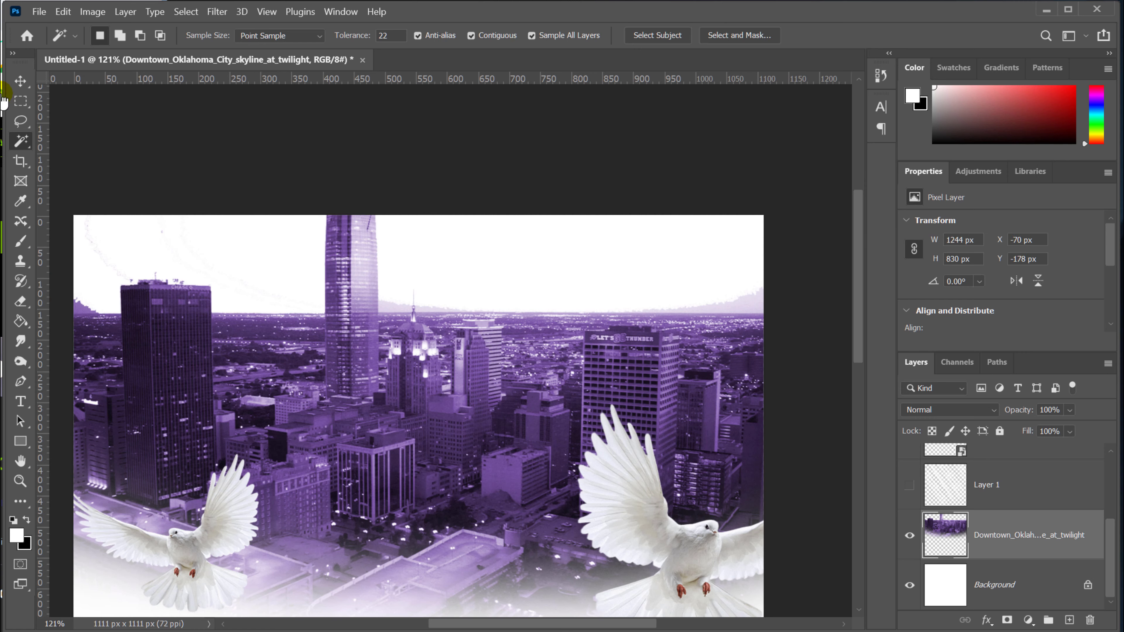
Lasso and delete the leftover sky patches along the horizon and in the upper-left sky of the skyline layer, and clear the selection
{"action": "left_click", "coordinate": [20, 120]}
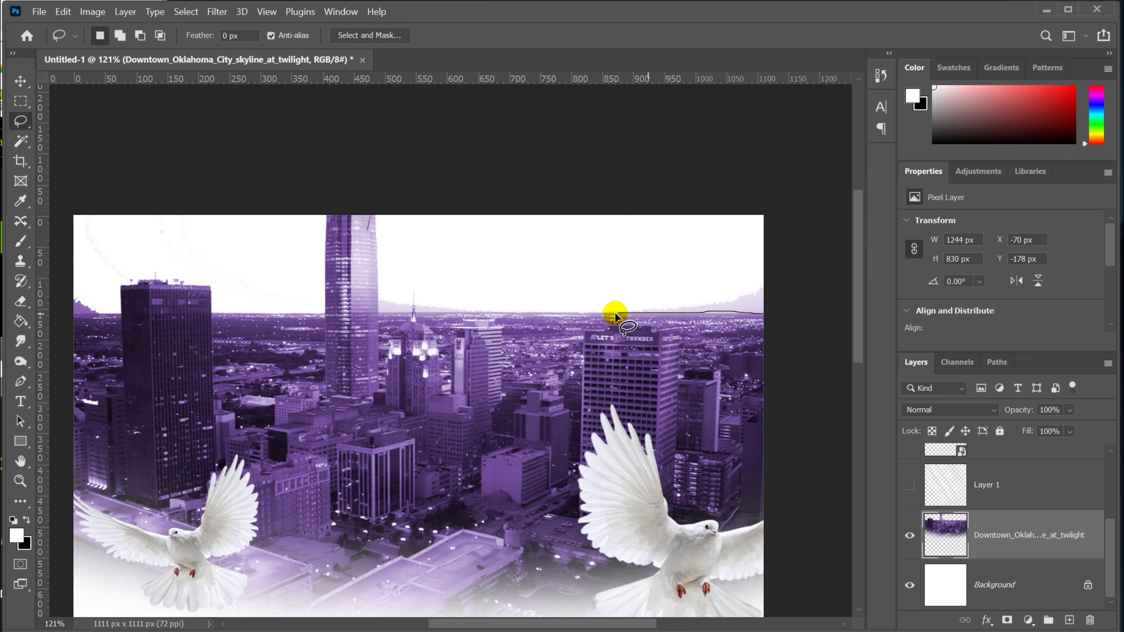
{"action": "mouse_move", "coordinate": [595, 237]}
{"action": "left_mouse_down"}
{"action": "mouse_move", "coordinate": [823, 271]}
{"action": "mouse_move", "coordinate": [798, 343]}
{"action": "left_mouse_up"}
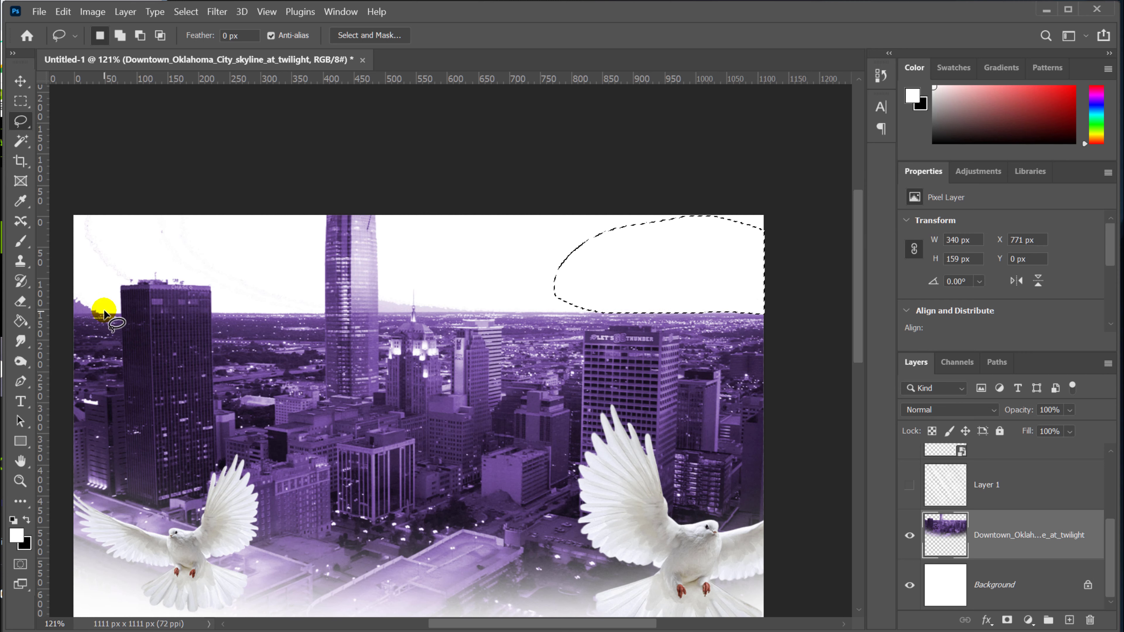
{"action": "mouse_move", "coordinate": [104, 310]}
{"action": "left_mouse_down"}
{"action": "mouse_move", "coordinate": [68, 315]}
{"action": "mouse_move", "coordinate": [60, 282]}
{"action": "mouse_move", "coordinate": [93, 191]}
{"action": "left_mouse_up"}
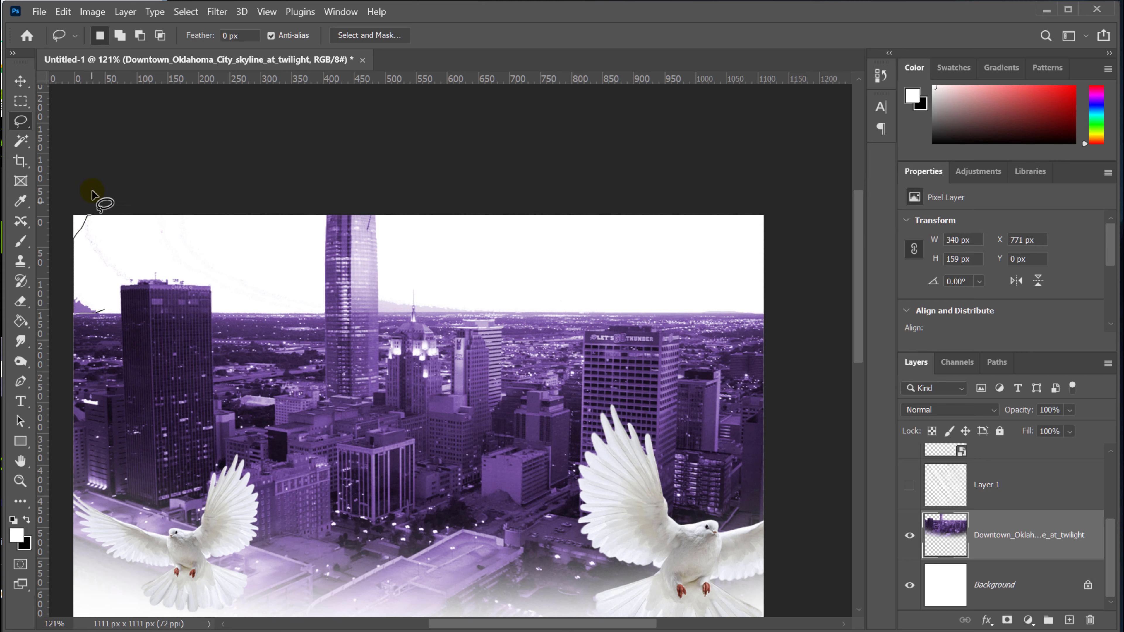
{"action": "left_click_drag", "start_coordinate": [151, 217], "coordinate": [103, 311]}
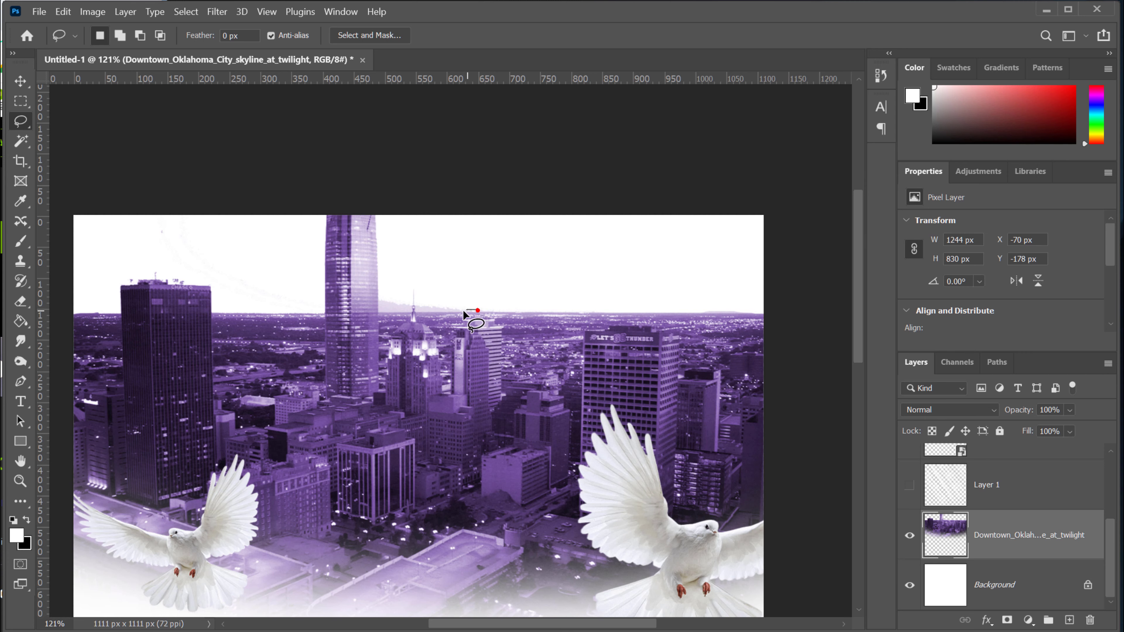
{"action": "mouse_move", "coordinate": [416, 316]}
{"action": "left_mouse_down"}
{"action": "mouse_move", "coordinate": [378, 311]}
{"action": "mouse_move", "coordinate": [388, 291]}
{"action": "mouse_move", "coordinate": [486, 305]}
{"action": "left_mouse_up"}
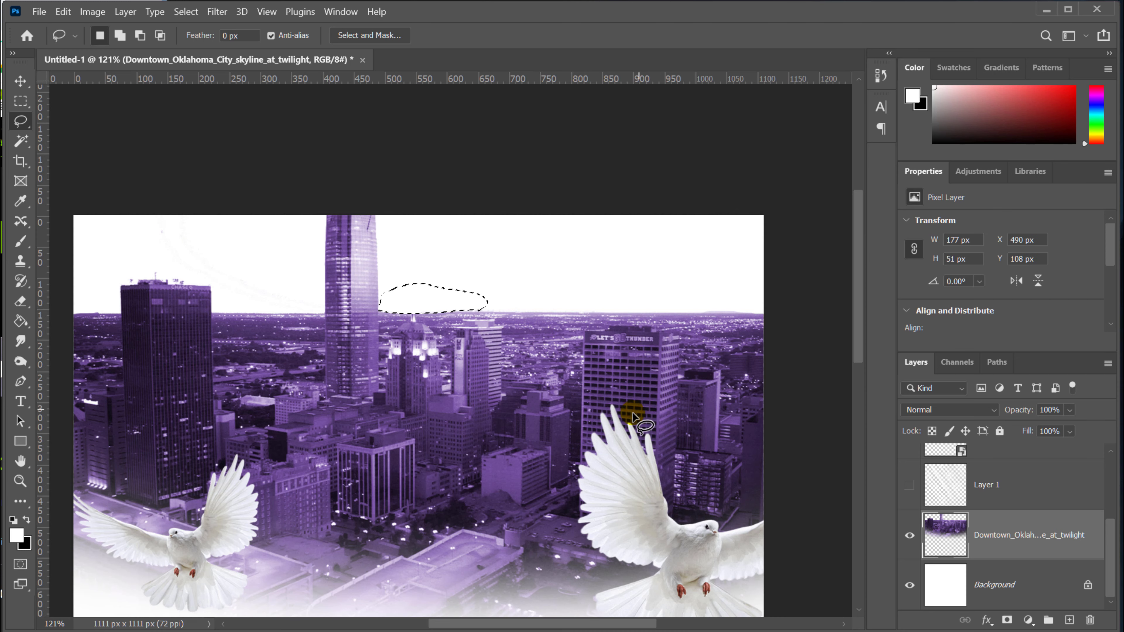
{"action": "left_click", "coordinate": [186, 11]}
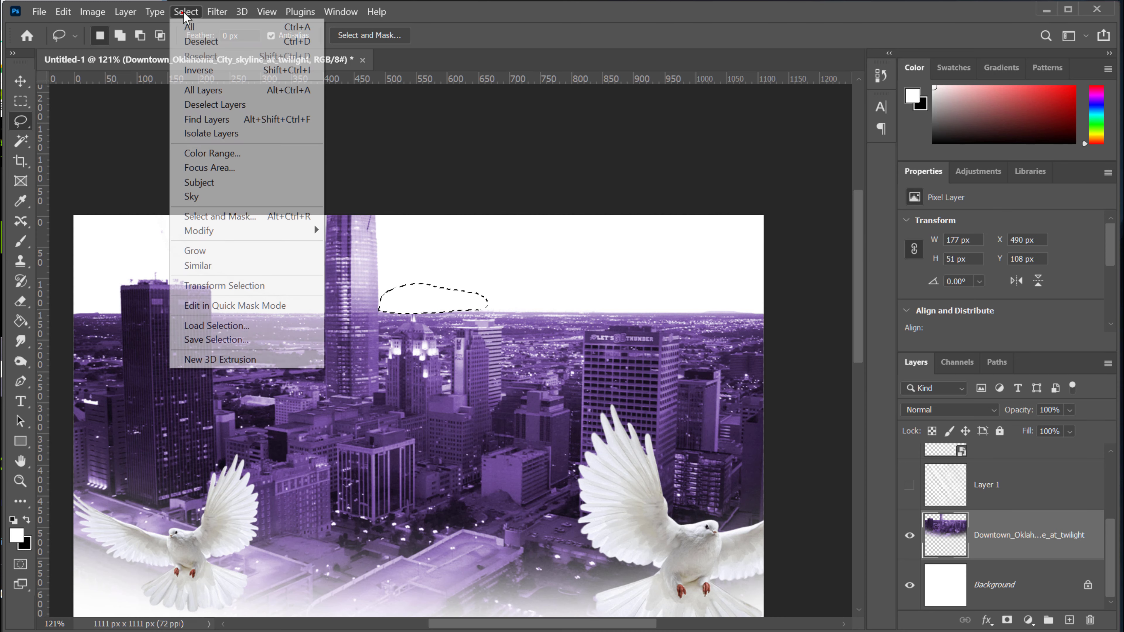
{"action": "left_click", "coordinate": [194, 40]}
Shift the skyline layer's hue to -16 with Hue/Saturation, keeping saturation and lightness at 0
{"action": "key", "text": "ctrl+0"}
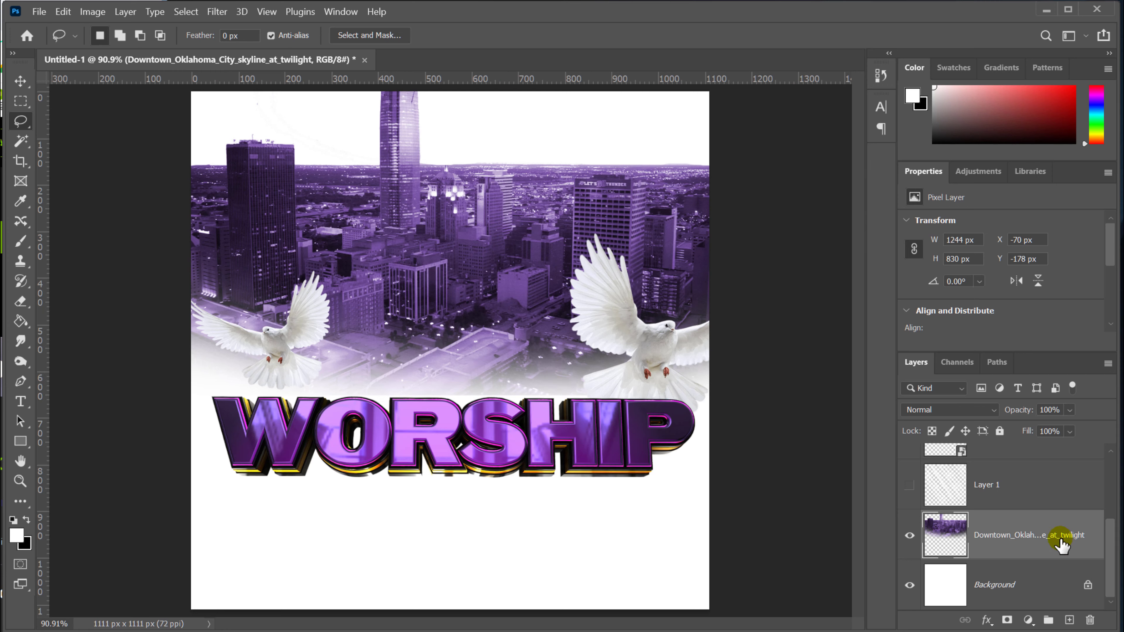
{"action": "left_click", "coordinate": [91, 12]}
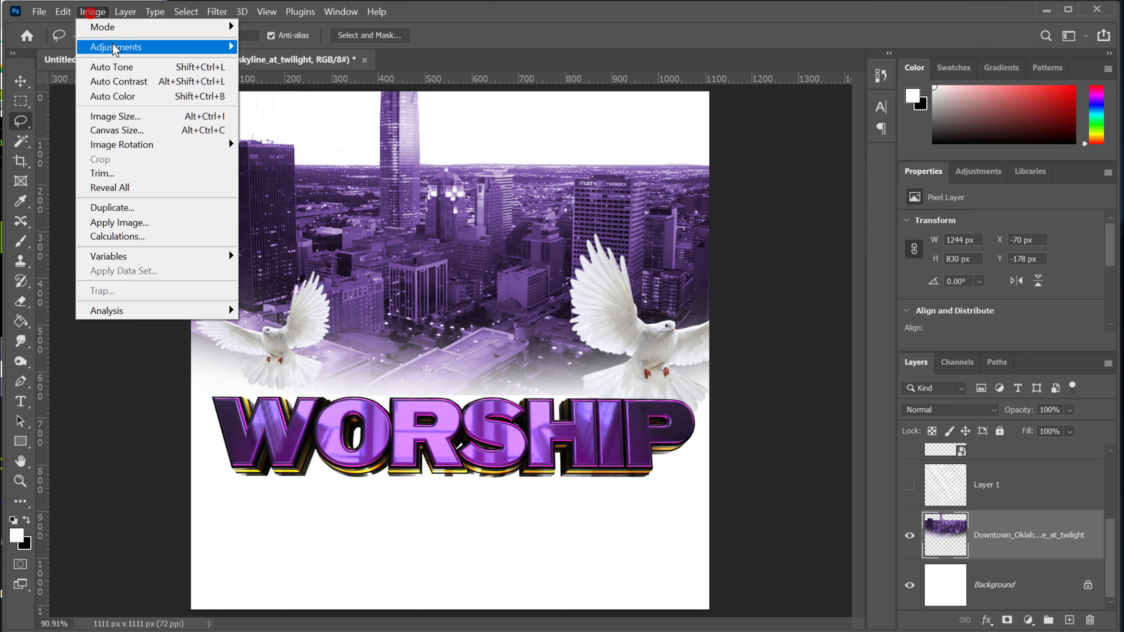
{"action": "mouse_move", "coordinate": [112, 47]}
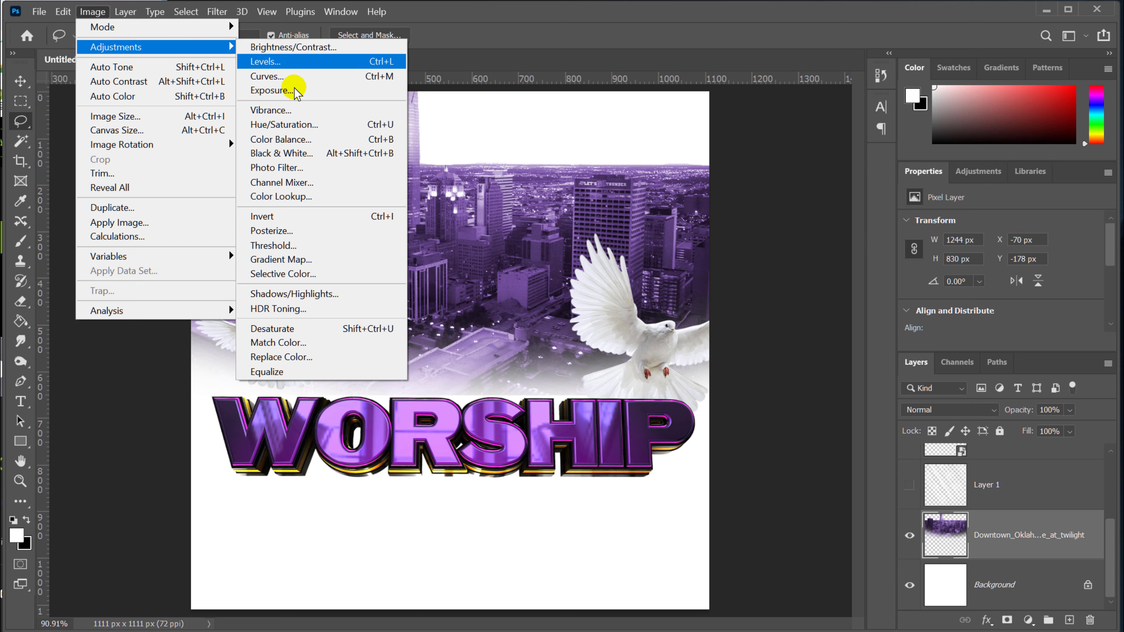
{"action": "left_click", "coordinate": [284, 124]}
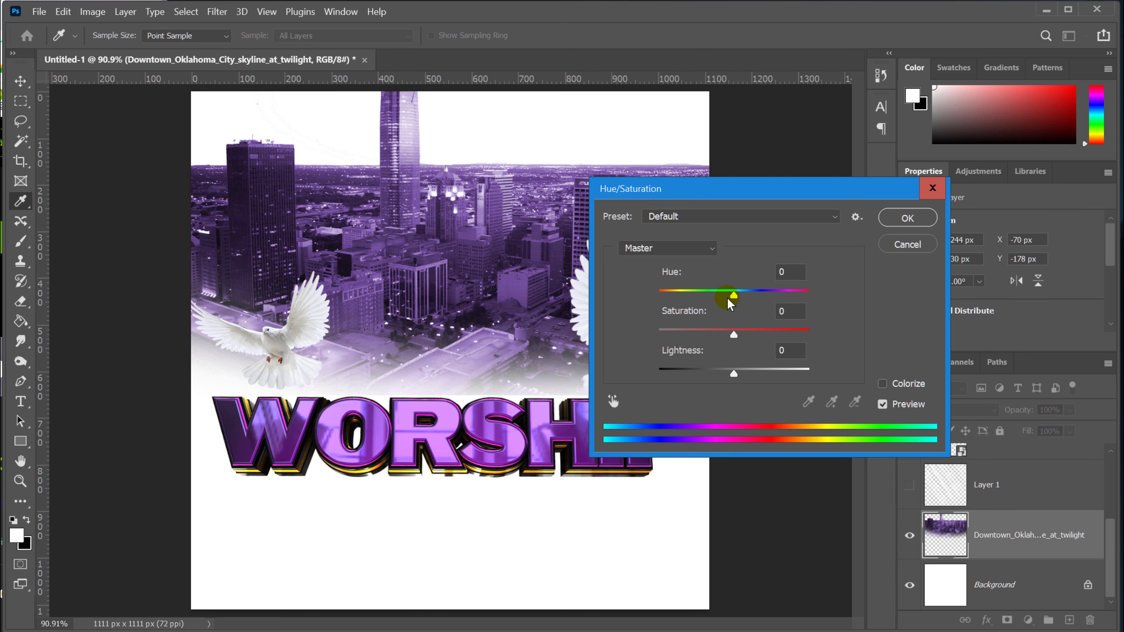
{"action": "left_click_drag", "start_coordinate": [736, 298], "coordinate": [724, 301]}
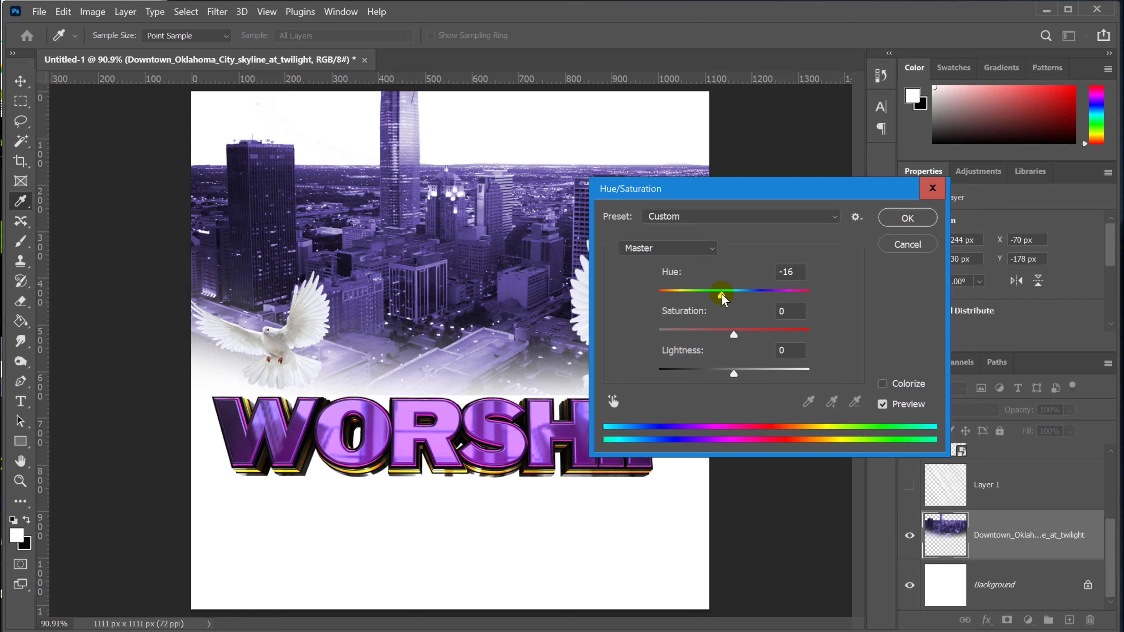
{"action": "left_click", "coordinate": [907, 217]}
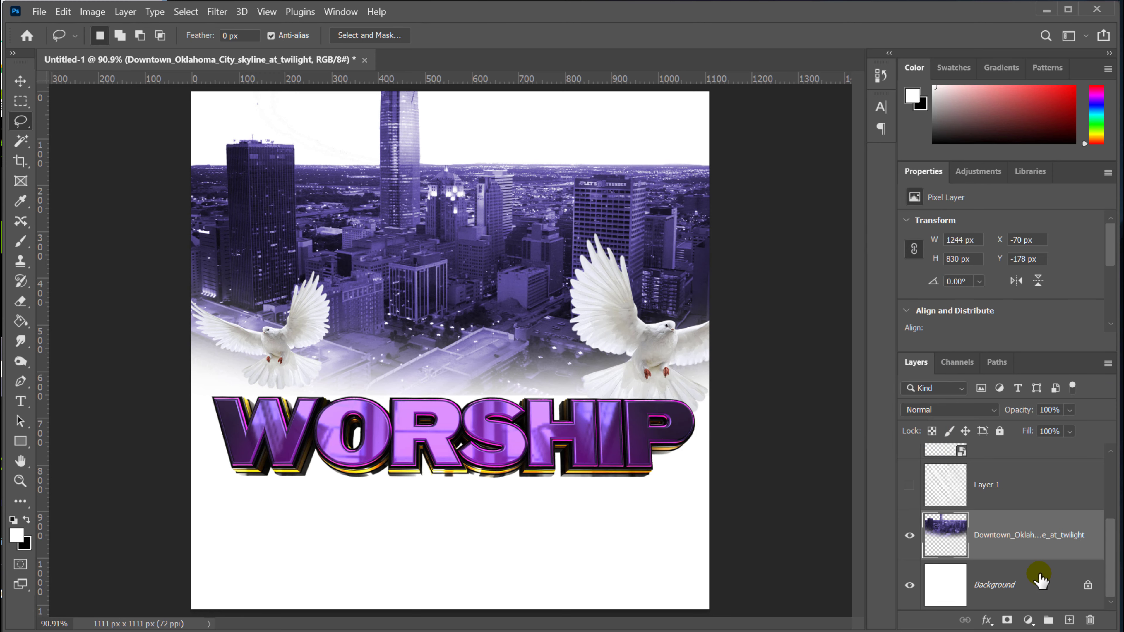
Add a new layer directly above Background and fill it with blue-violet, H 249, S 83, B 76, using the Paint Bucket
{"action": "left_click", "coordinate": [1036, 583]}
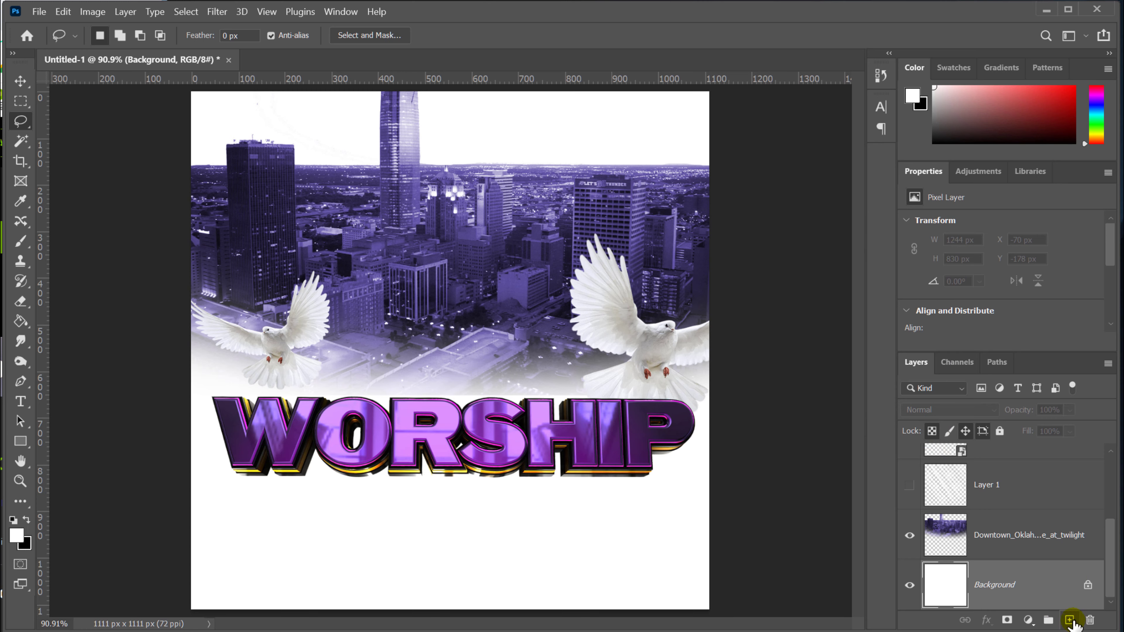
{"action": "left_click", "coordinate": [1070, 620]}
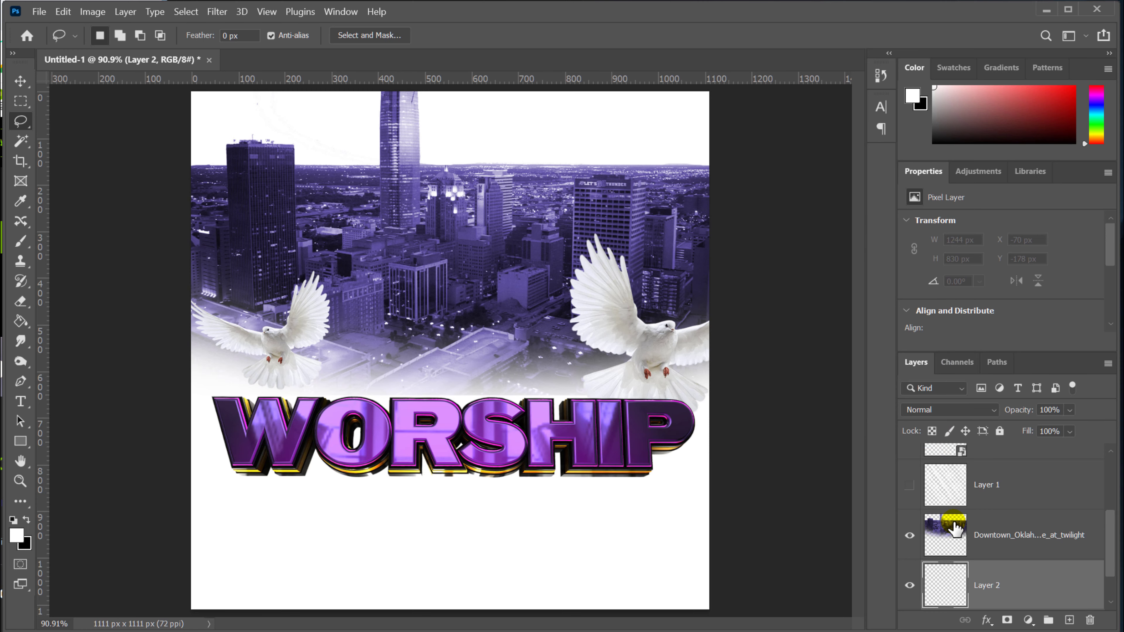
{"action": "scroll", "coordinate": [610, 217], "scroll_direction": "up", "scroll_amount": 2}
{"action": "scroll", "coordinate": [605, 212], "scroll_direction": "down", "scroll_amount": 3}
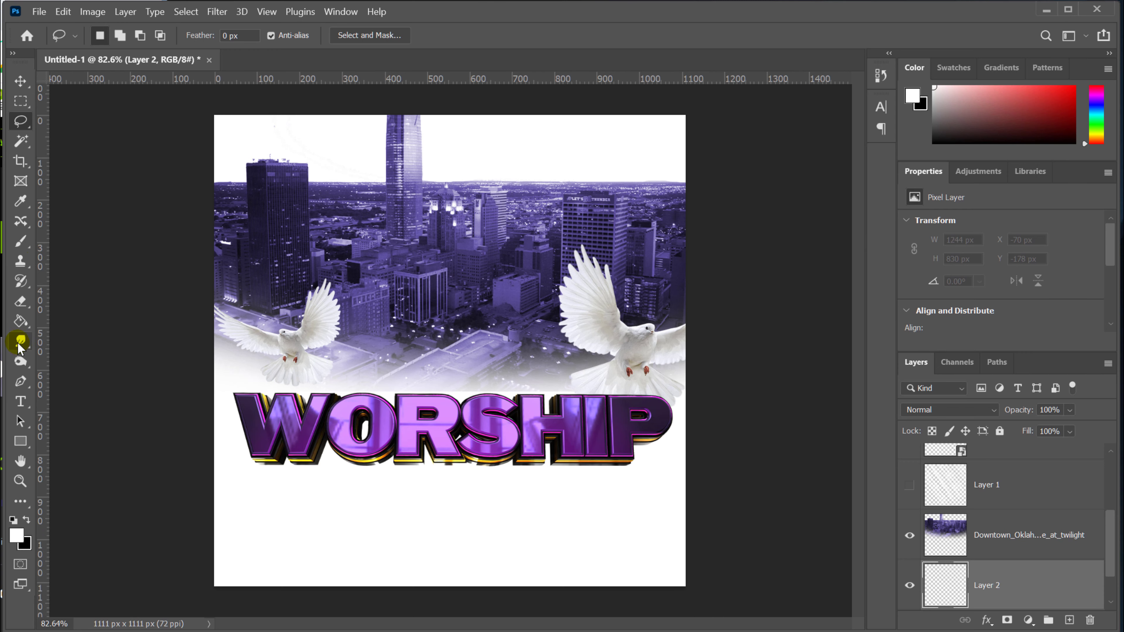
{"action": "left_click", "coordinate": [20, 322]}
{"action": "left_click", "coordinate": [16, 536]}
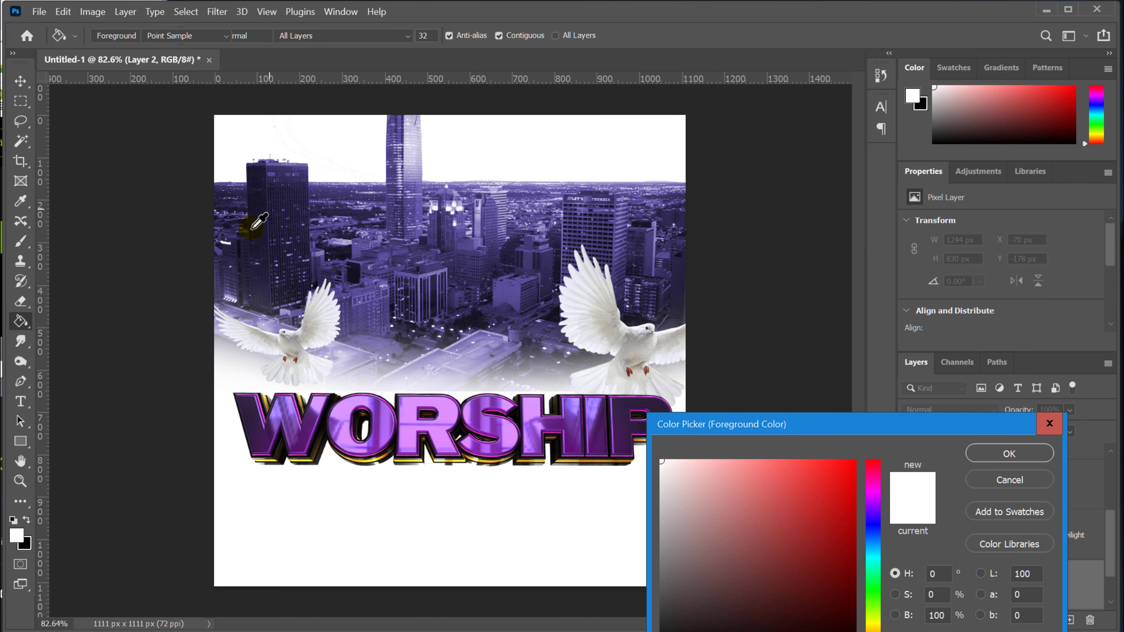
{"action": "left_click", "coordinate": [370, 260]}
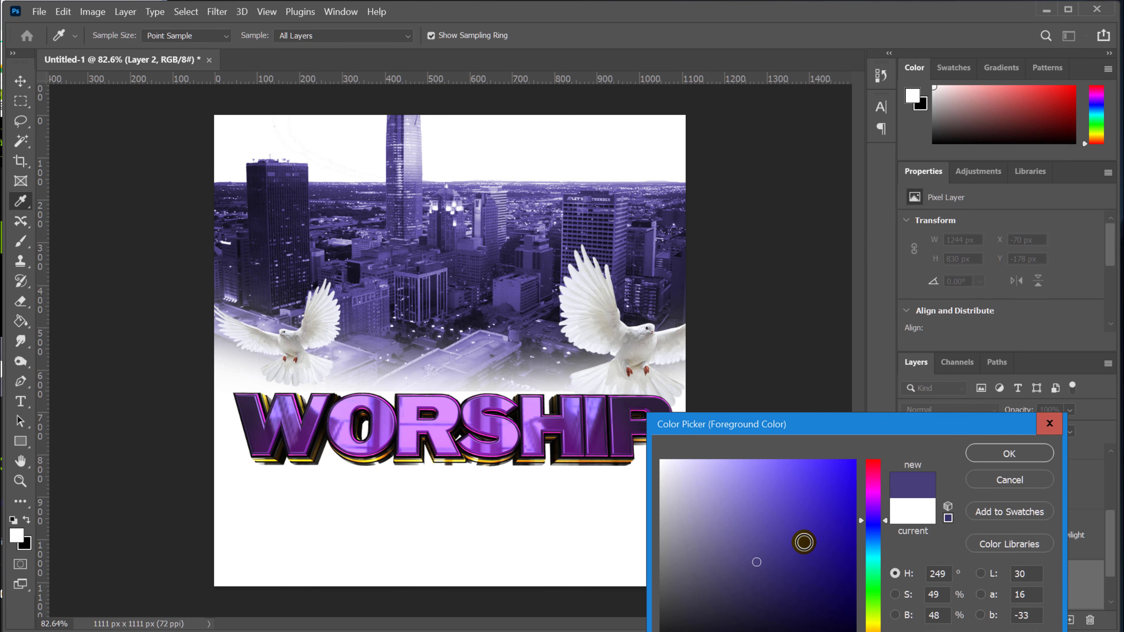
{"action": "left_click", "coordinate": [803, 537]}
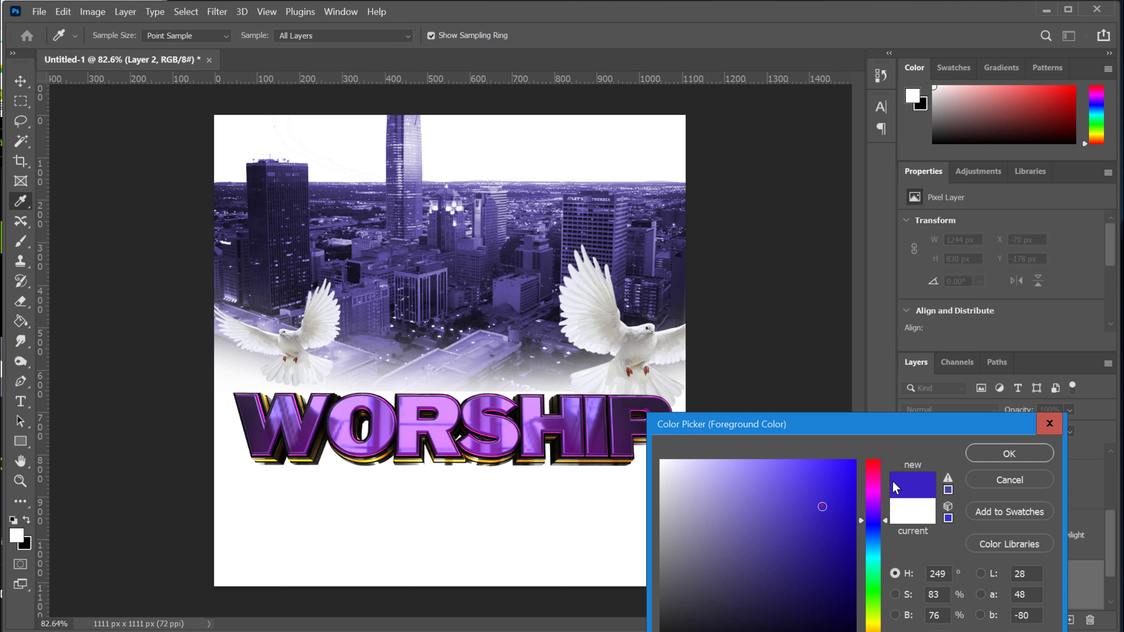
{"action": "left_click", "coordinate": [996, 460]}
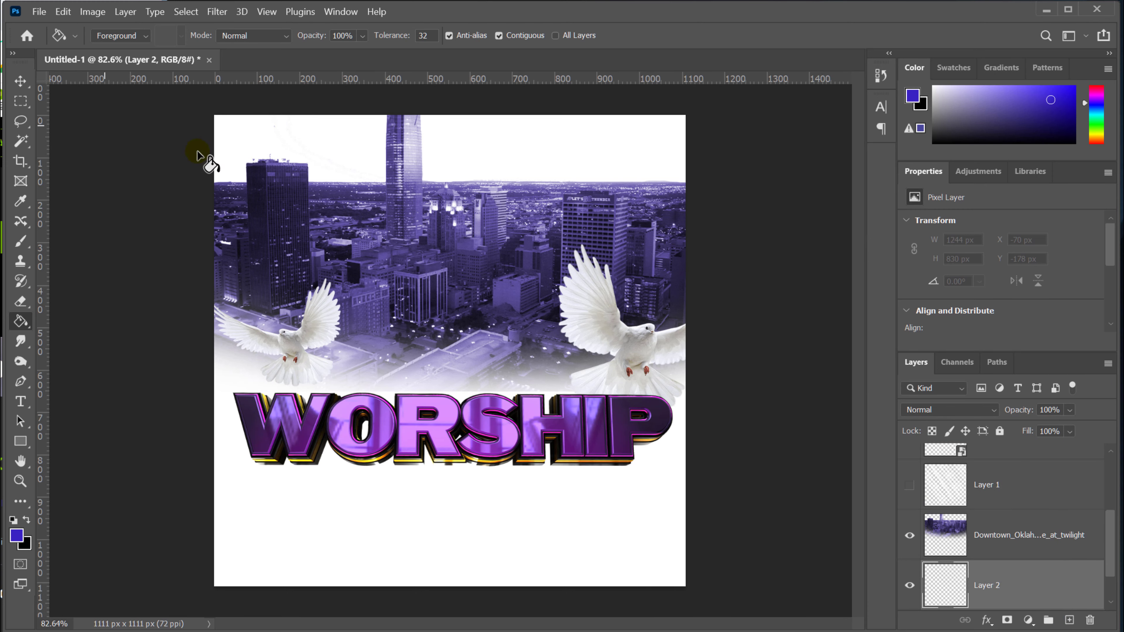
{"action": "left_click", "coordinate": [382, 128]}
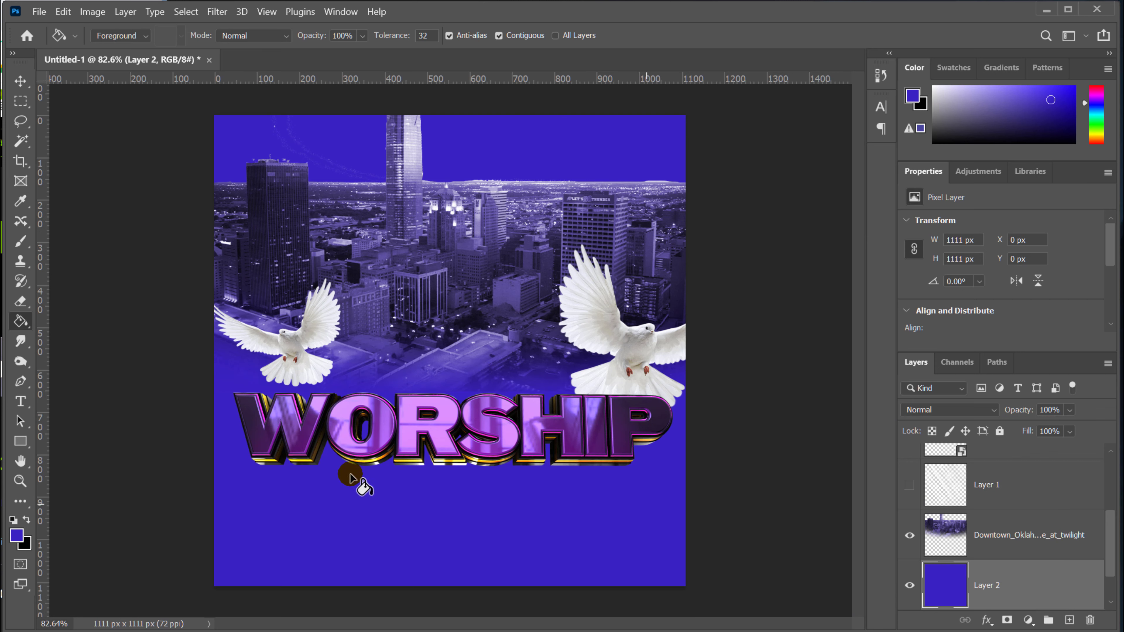
Draw a wide elliptical selection of about 921 by 242 px across the horizon behind the tall tower
{"action": "left_click", "coordinate": [946, 580]}
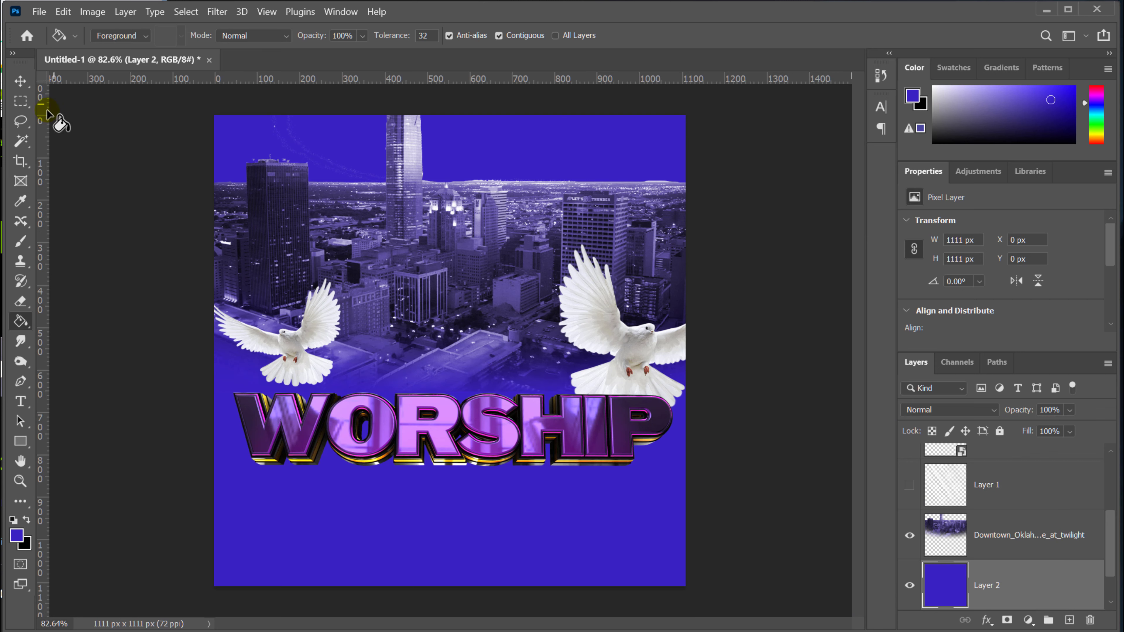
{"action": "left_click", "coordinate": [20, 101]}
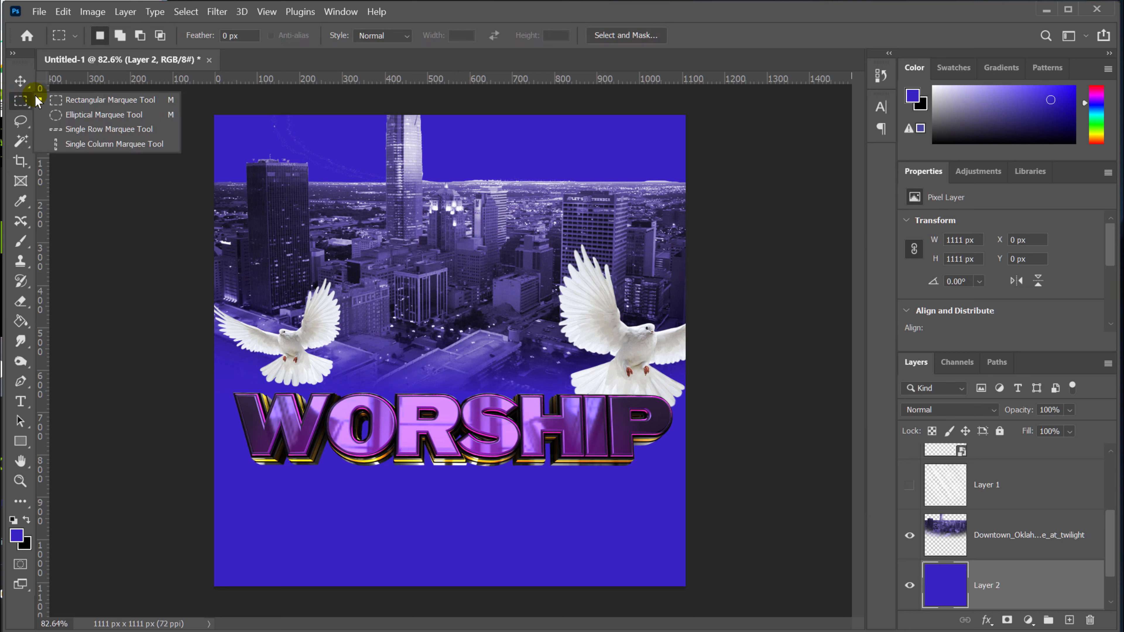
{"action": "left_click", "coordinate": [71, 110]}
{"action": "left_click_drag", "start_coordinate": [644, 241], "coordinate": [251, 139]}
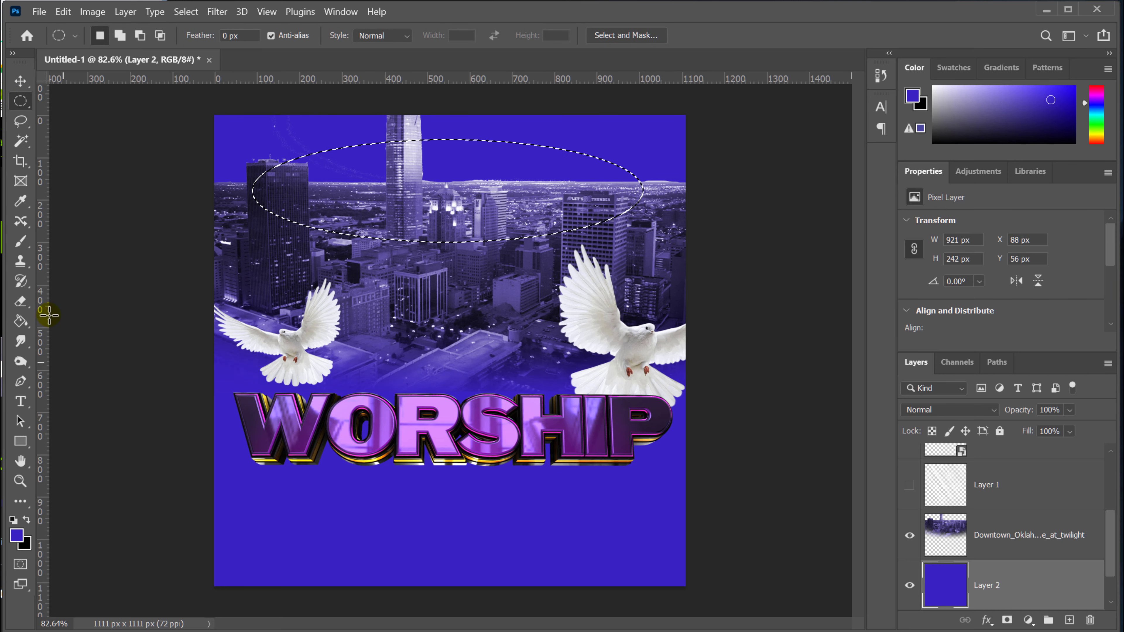
Set the foreground colour to white and fill the elliptical selection on a new layer above the blue-violet fill
{"action": "left_click", "coordinate": [16, 535]}
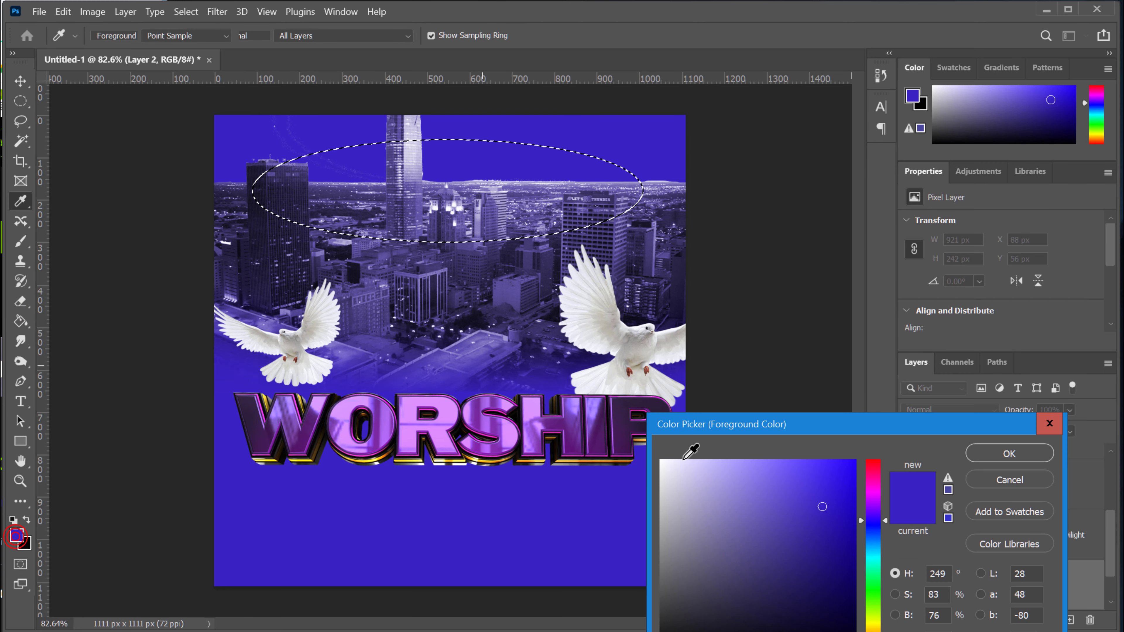
{"action": "left_click_drag", "start_coordinate": [769, 529], "coordinate": [633, 439]}
{"action": "left_click", "coordinate": [1009, 453]}
{"action": "key", "text": "g"}
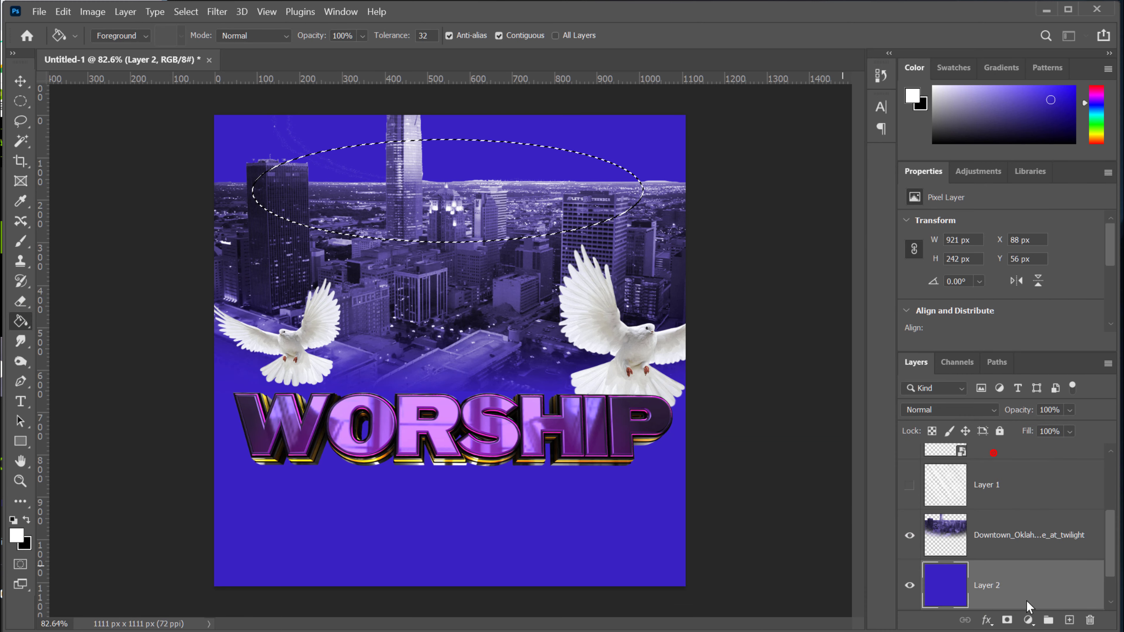
{"action": "left_click", "coordinate": [1070, 620]}
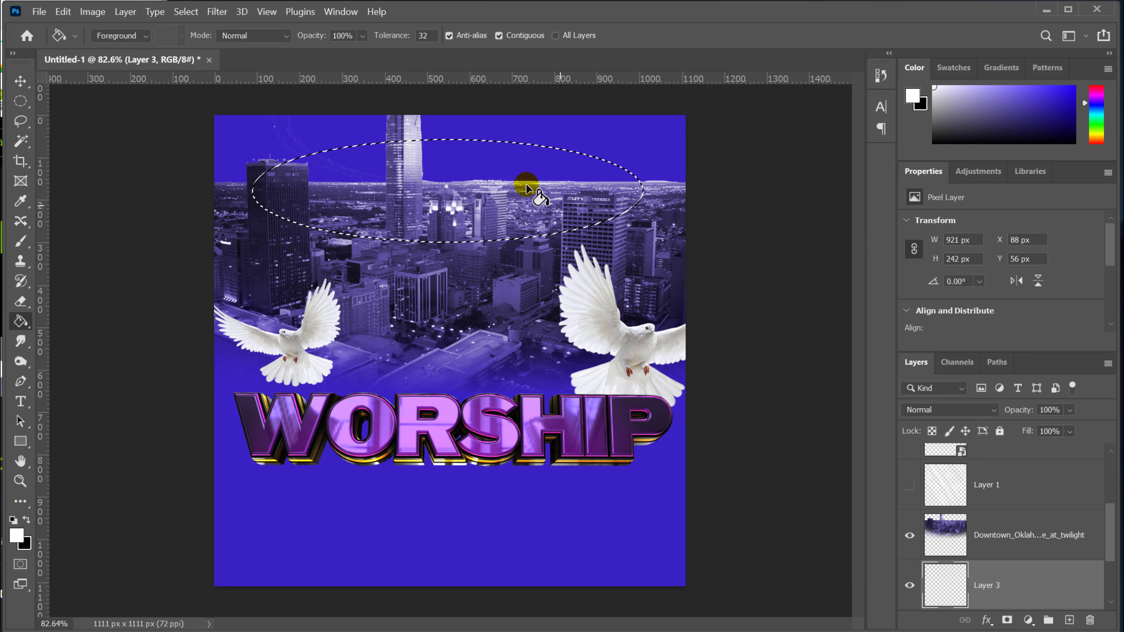
{"action": "left_click", "coordinate": [512, 164]}
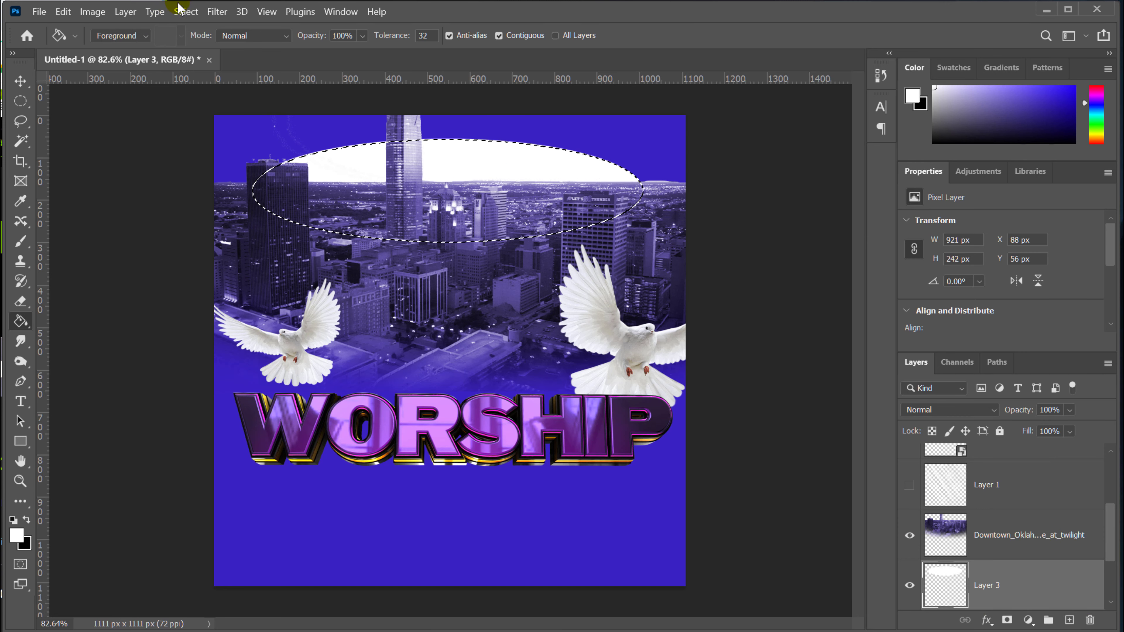
Clear the selection and apply a Gaussian Blur with a 69.7 pixel radius to the white ellipse
{"action": "left_click", "coordinate": [185, 12]}
{"action": "left_click", "coordinate": [200, 41]}
{"action": "left_click", "coordinate": [216, 13]}
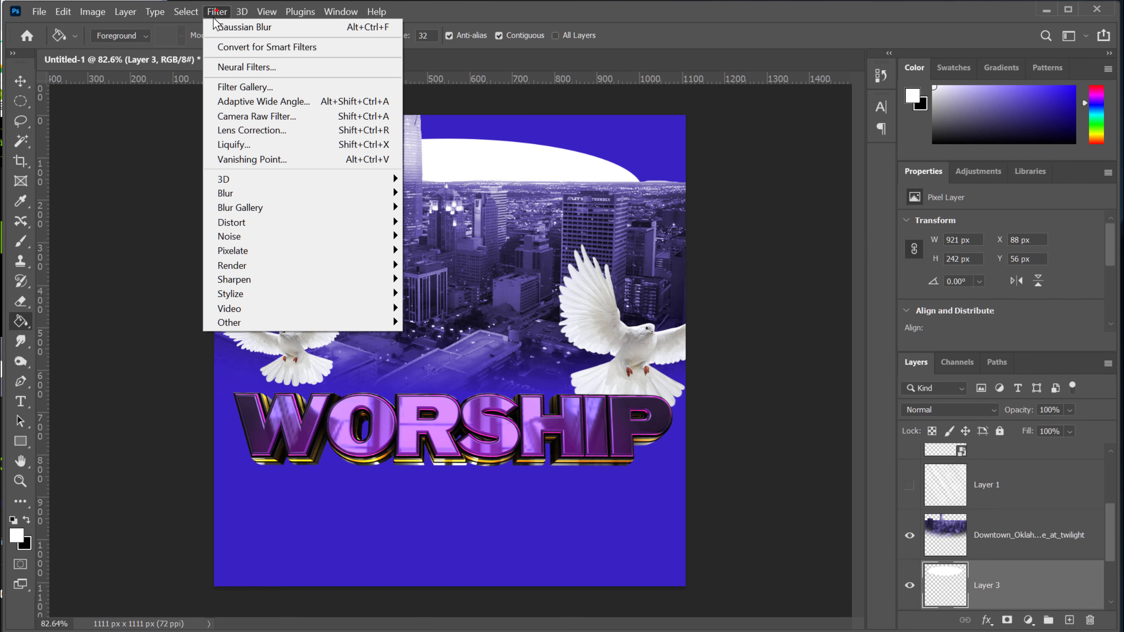
{"action": "mouse_move", "coordinate": [258, 193]}
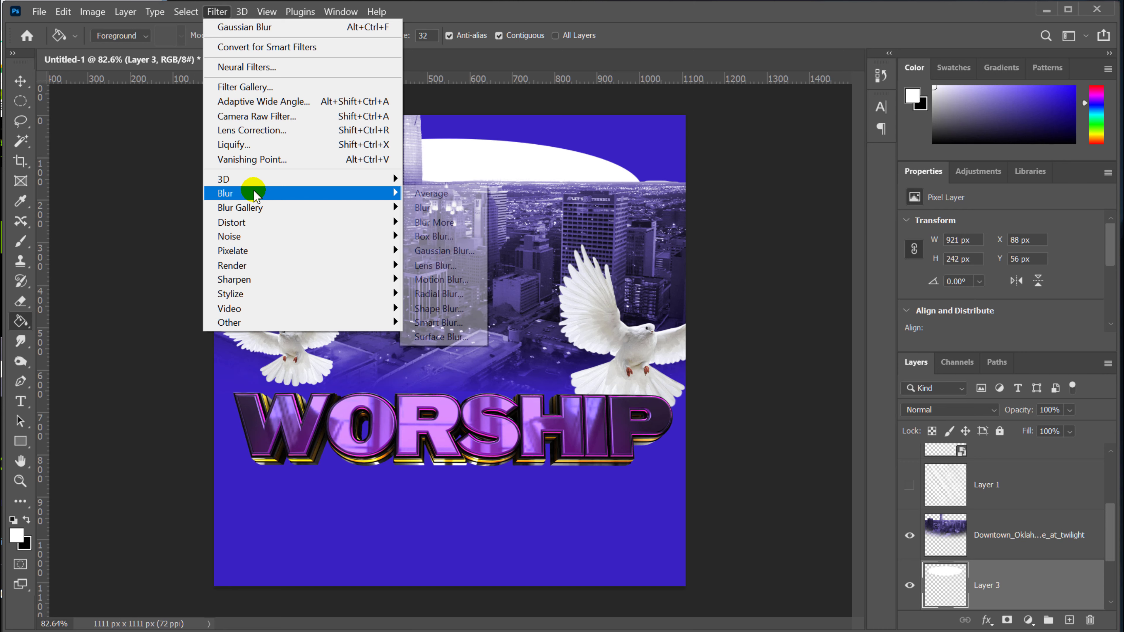
{"action": "left_click", "coordinate": [460, 250]}
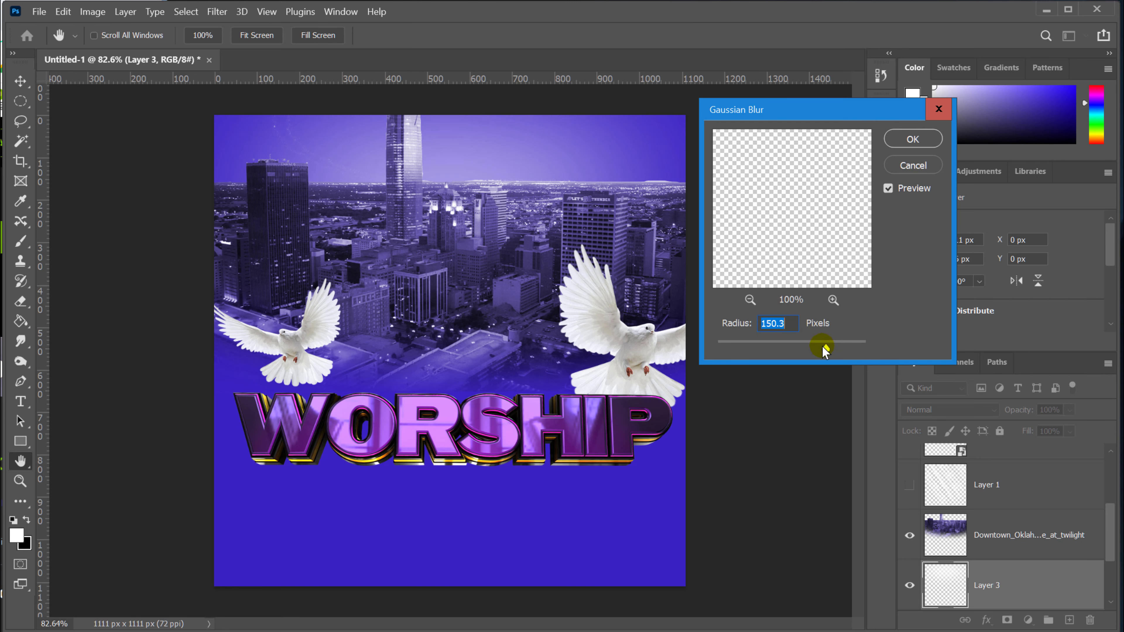
{"action": "left_click_drag", "start_coordinate": [824, 348], "coordinate": [806, 352]}
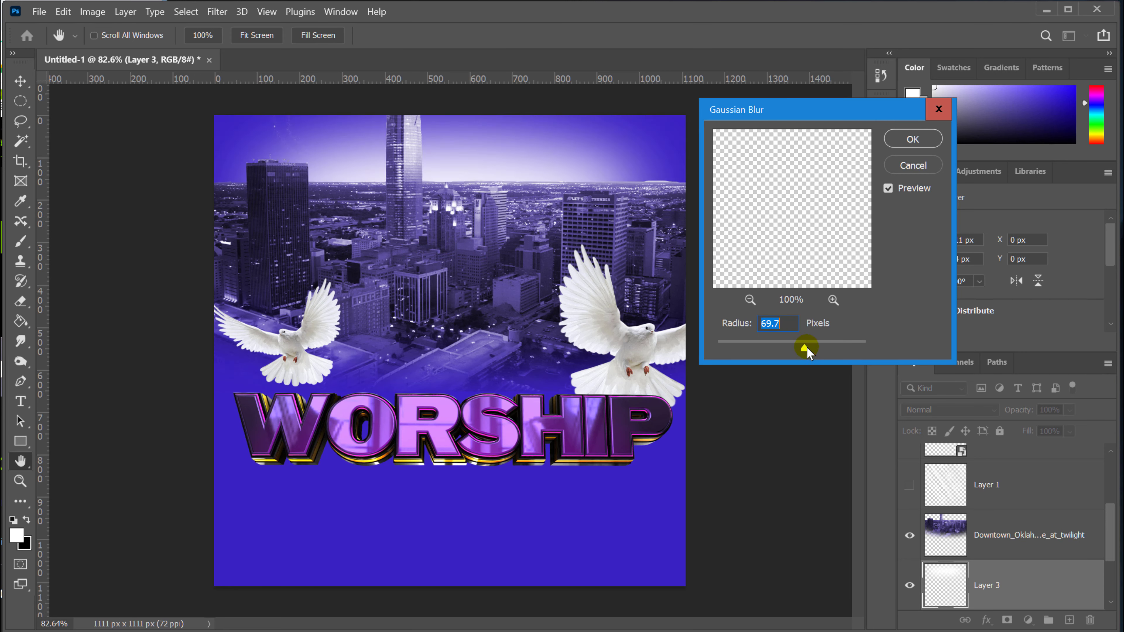
{"action": "left_click", "coordinate": [912, 139]}
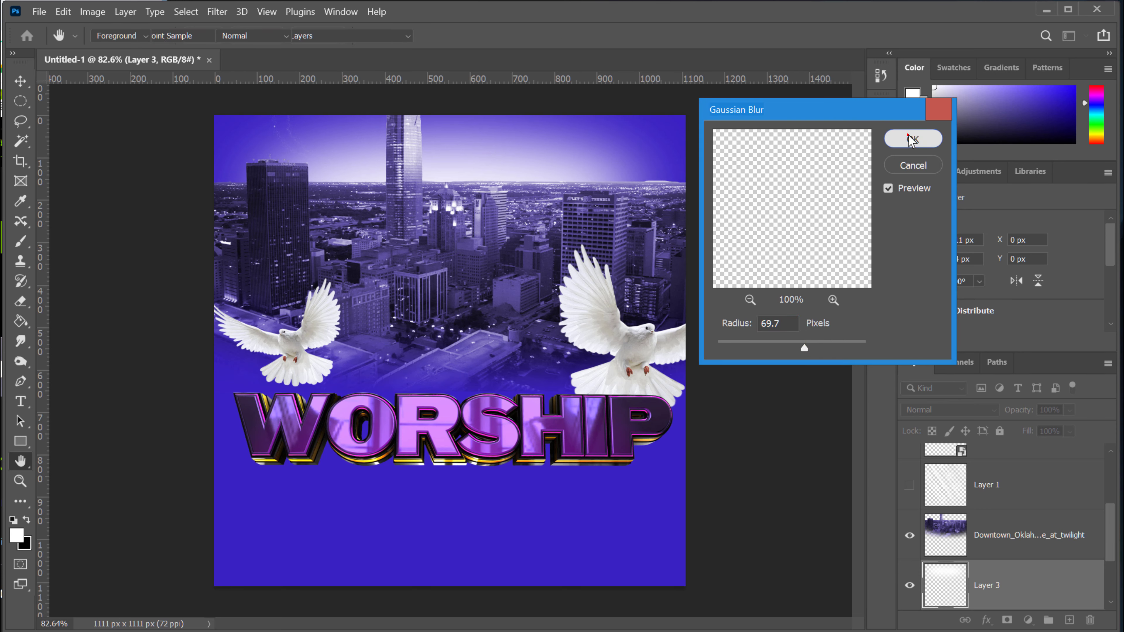
Make the Downtown Oklahoma City skyline layer active
{"action": "left_click", "coordinate": [1003, 528]}
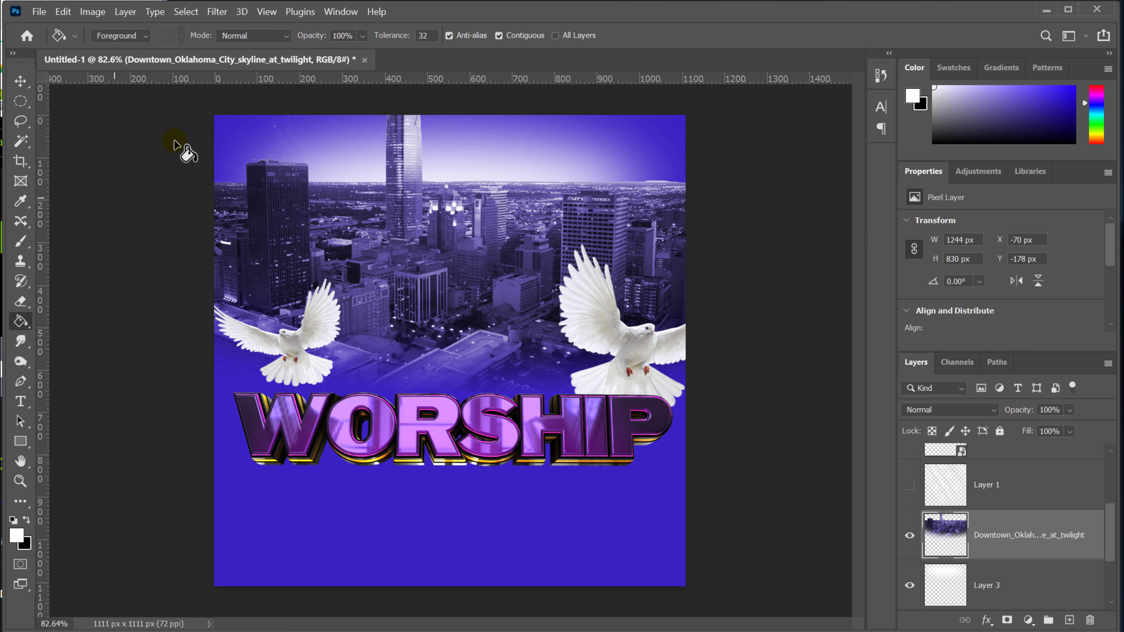
Fade the skyline layer's horizon near its left and right edges with a soft 500 px eraser
{"action": "left_click", "coordinate": [21, 243]}
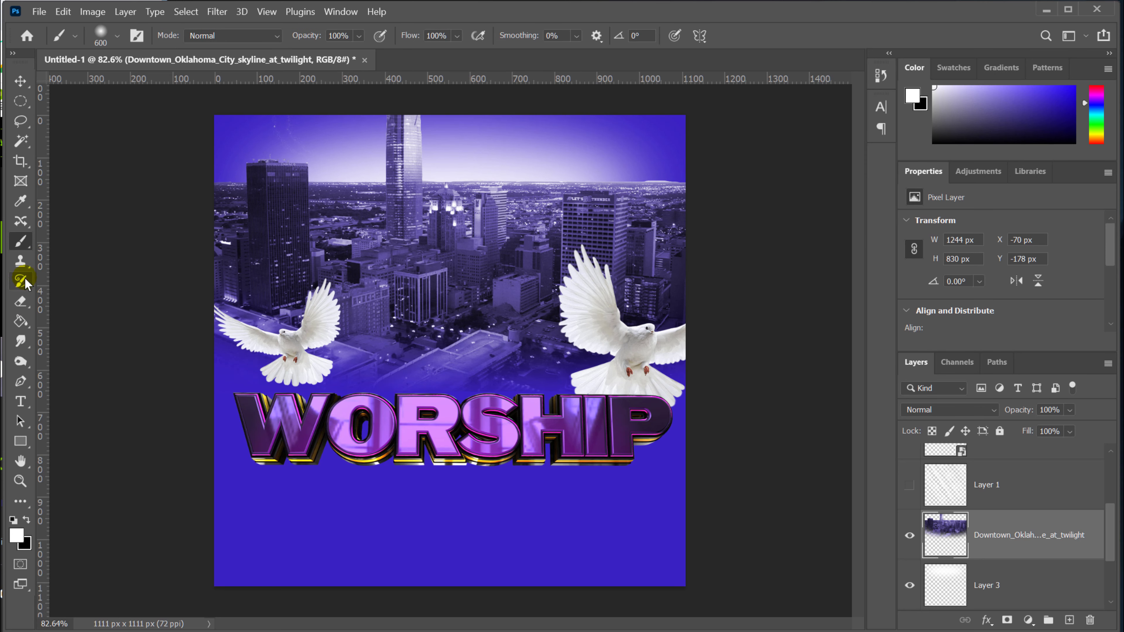
{"action": "left_click", "coordinate": [22, 303]}
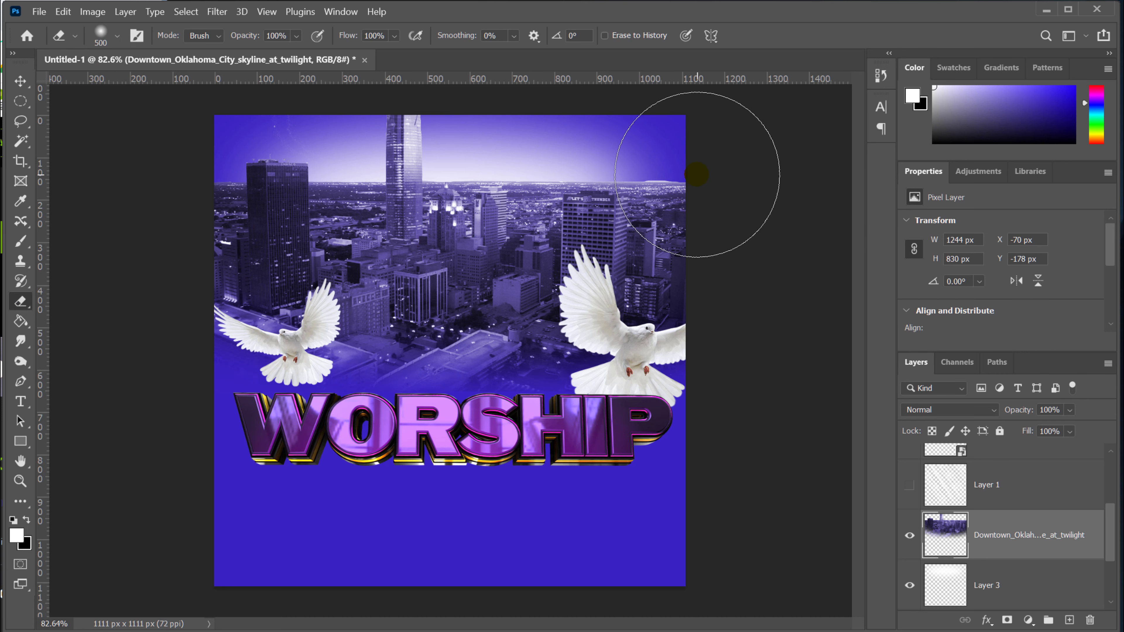
{"action": "scroll", "coordinate": [710, 201], "scroll_direction": "down", "scroll_amount": 2}
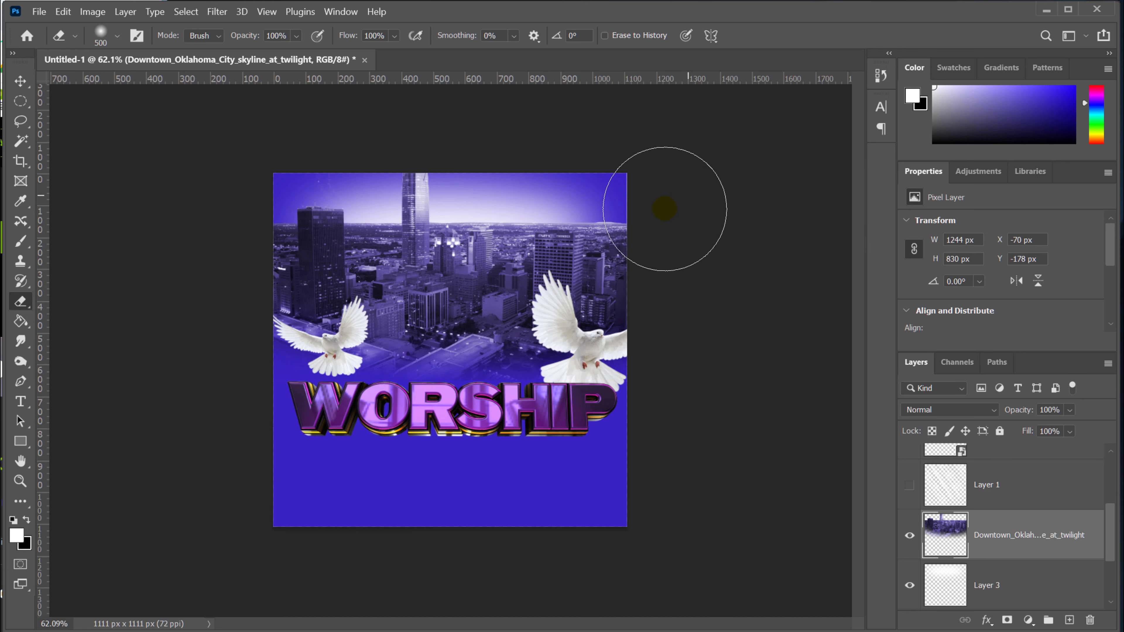
{"action": "key", "text": "bracketleft"}
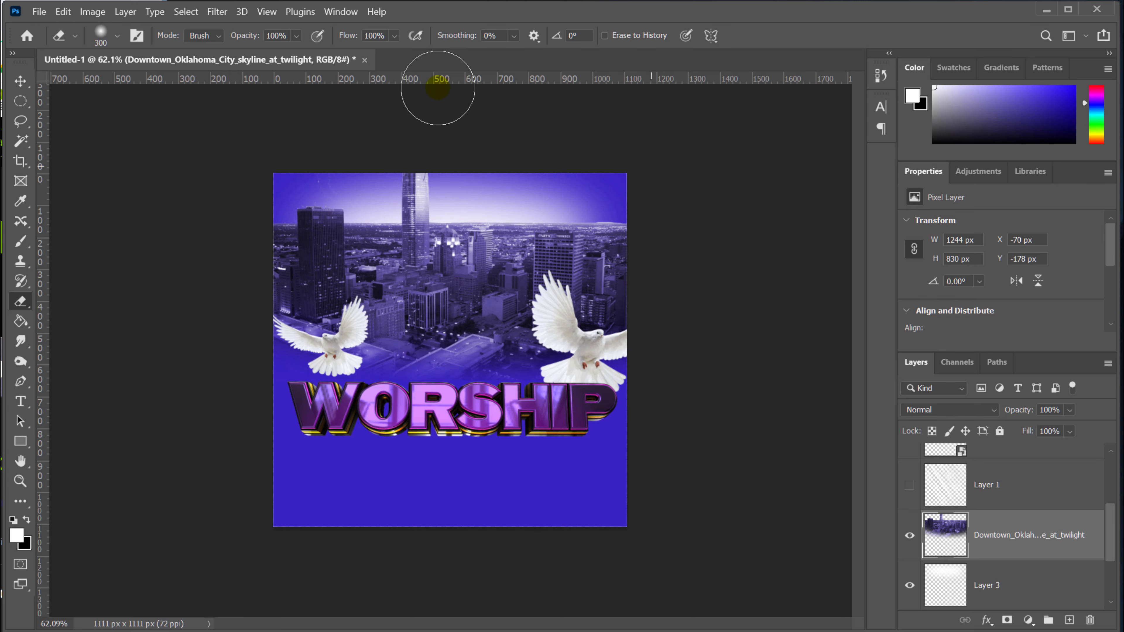
{"action": "key", "text": "bracketright"}
{"action": "key", "text": "bracketright"}
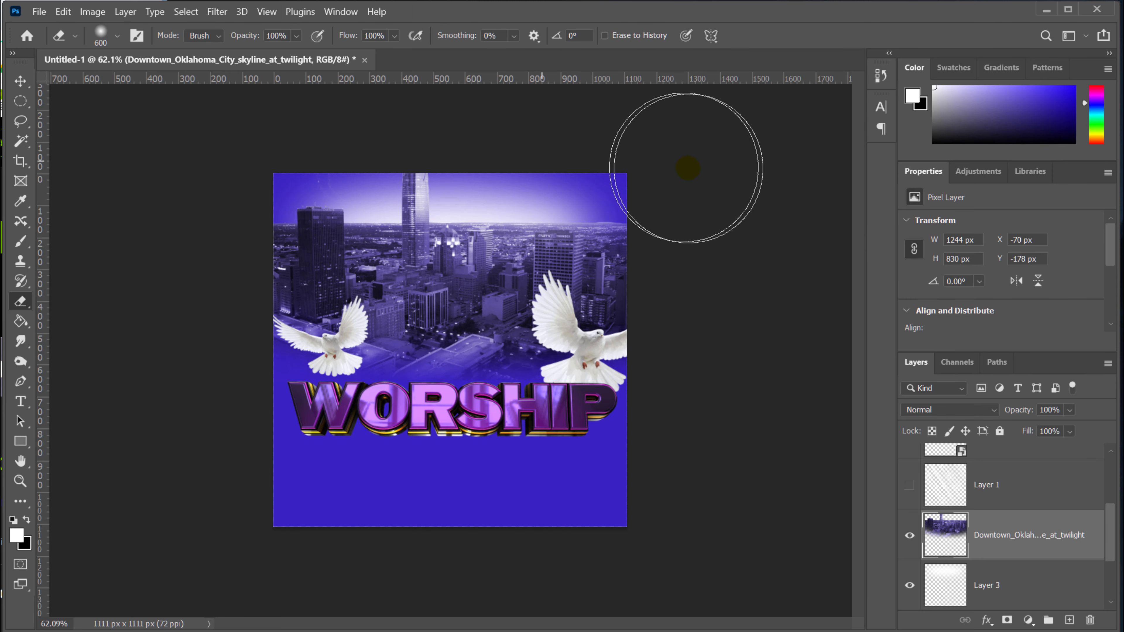
{"action": "key", "text": "bracketleft"}
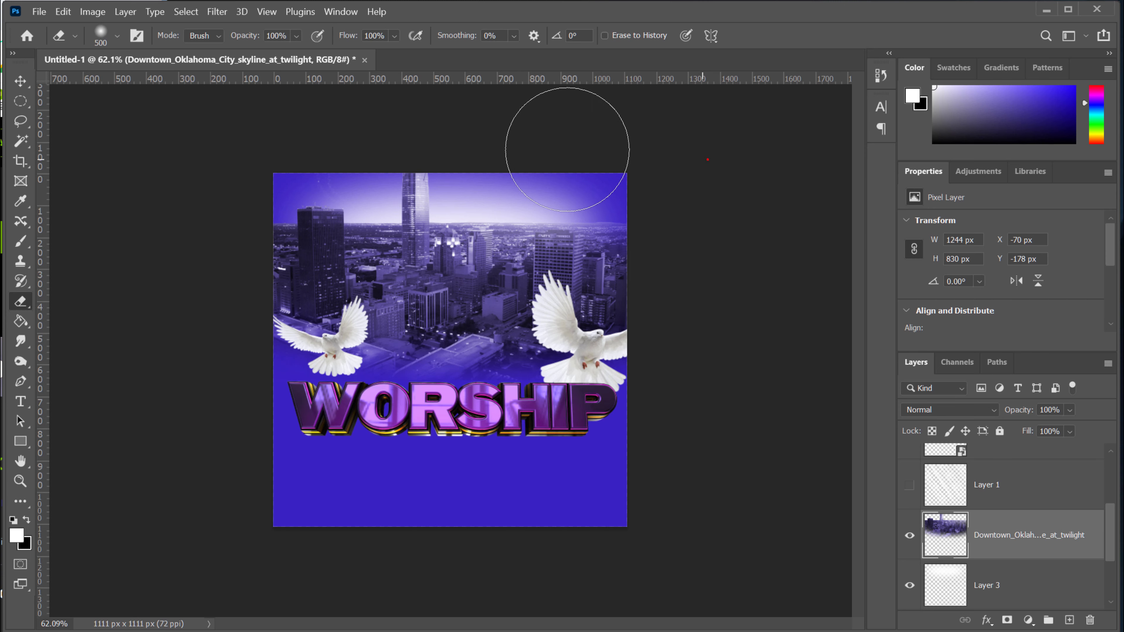
{"action": "left_click", "coordinate": [582, 155]}
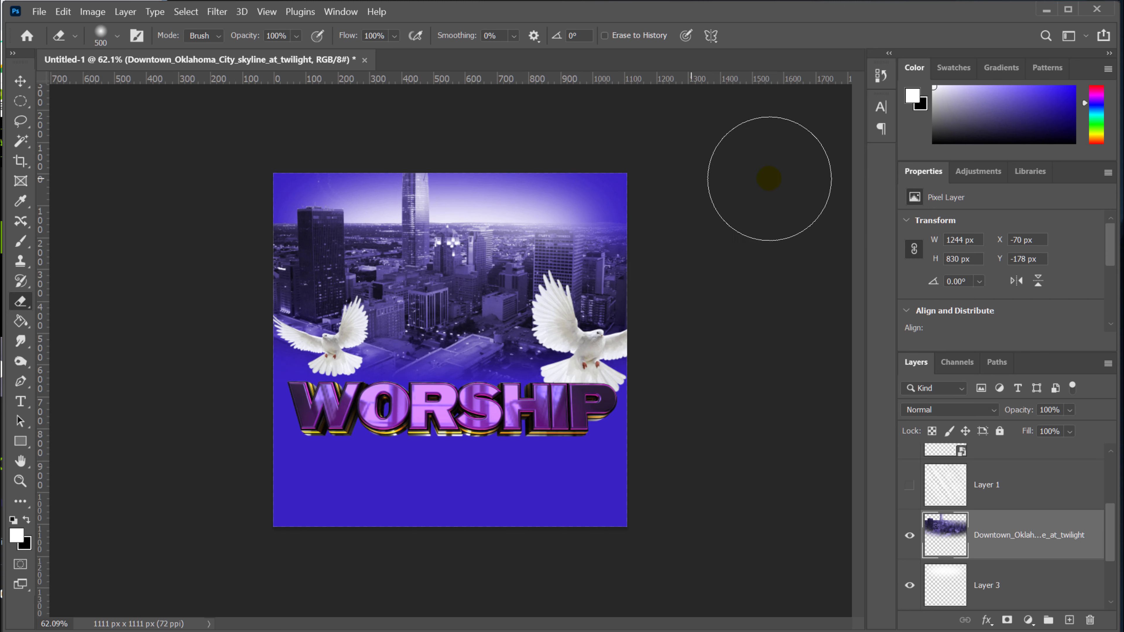
{"action": "left_click_drag", "start_coordinate": [319, 153], "coordinate": [229, 155]}
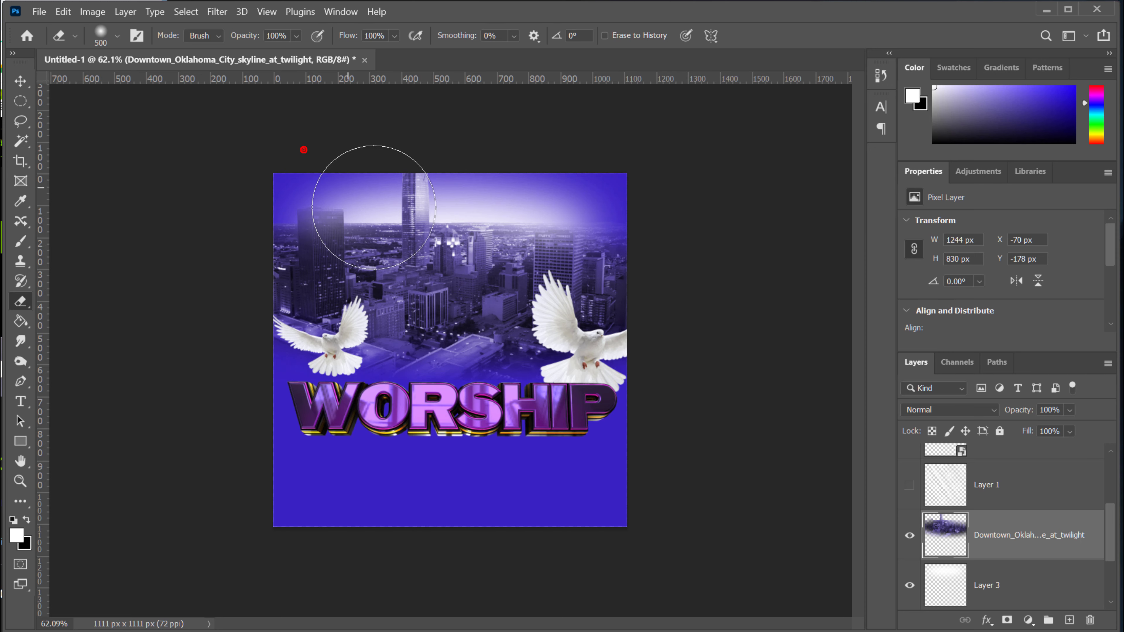
Soften the skyline's horizon on both sides of the tallest tower with the eraser at a reduced size, down to 150 px
{"action": "scroll", "coordinate": [394, 206], "scroll_direction": "up", "scroll_amount": 6}
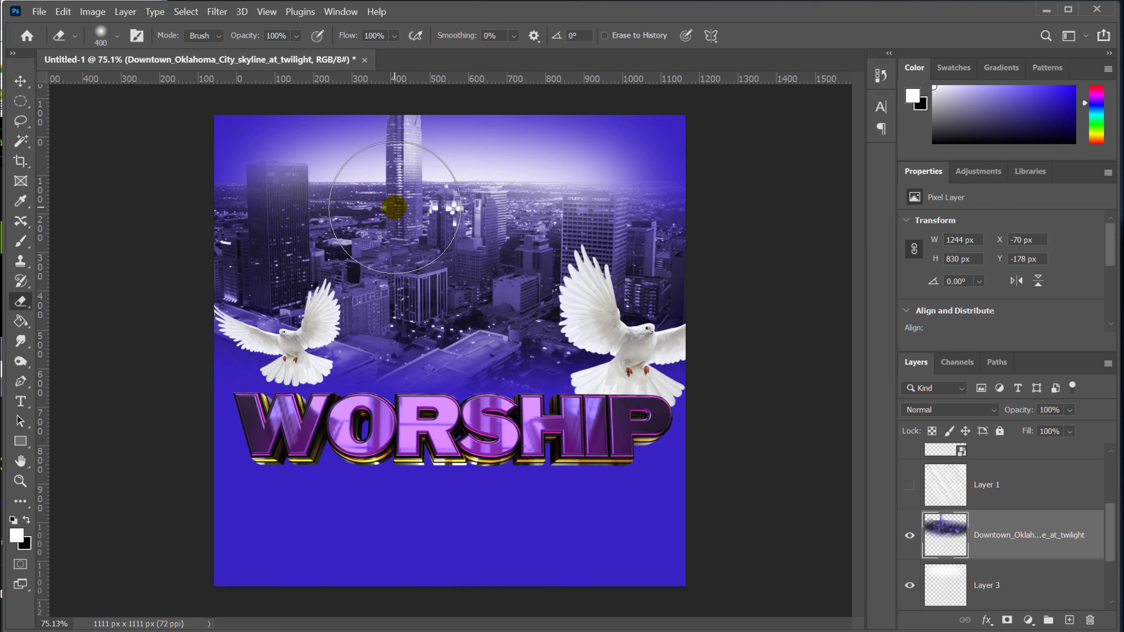
{"action": "key", "text": "bracketleft"}
{"action": "key", "text": "bracketleft"}
{"action": "key", "text": "bracketleft"}
{"action": "key", "text": "bracketleft"}
{"action": "key", "text": "bracketleft"}
{"action": "key", "text": "bracketleft"}
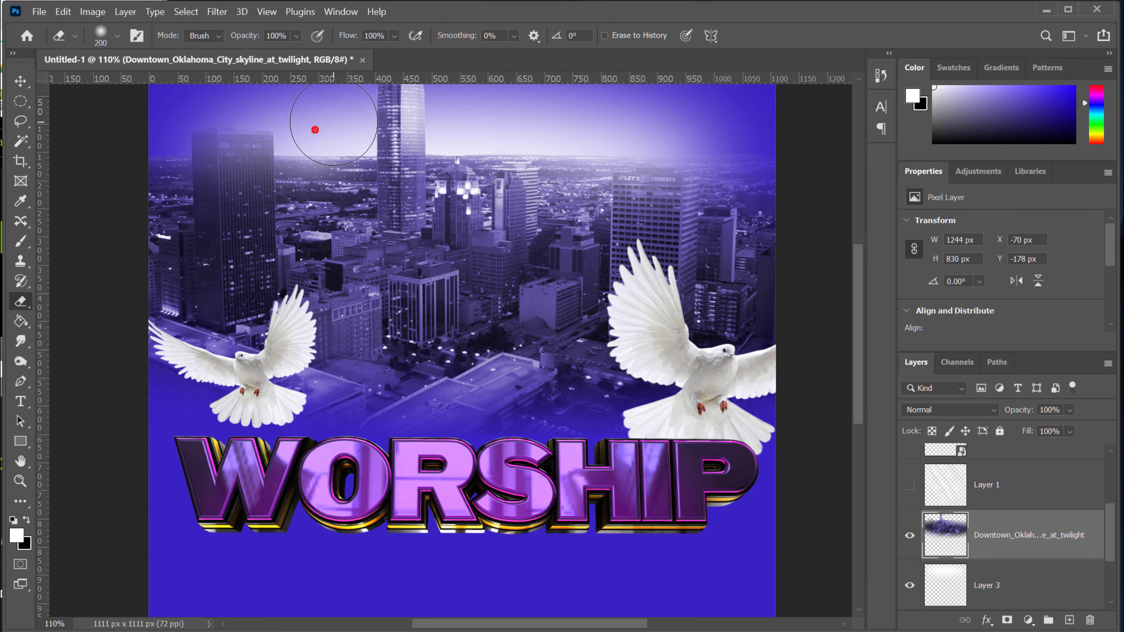
{"action": "left_click_drag", "start_coordinate": [345, 130], "coordinate": [307, 127]}
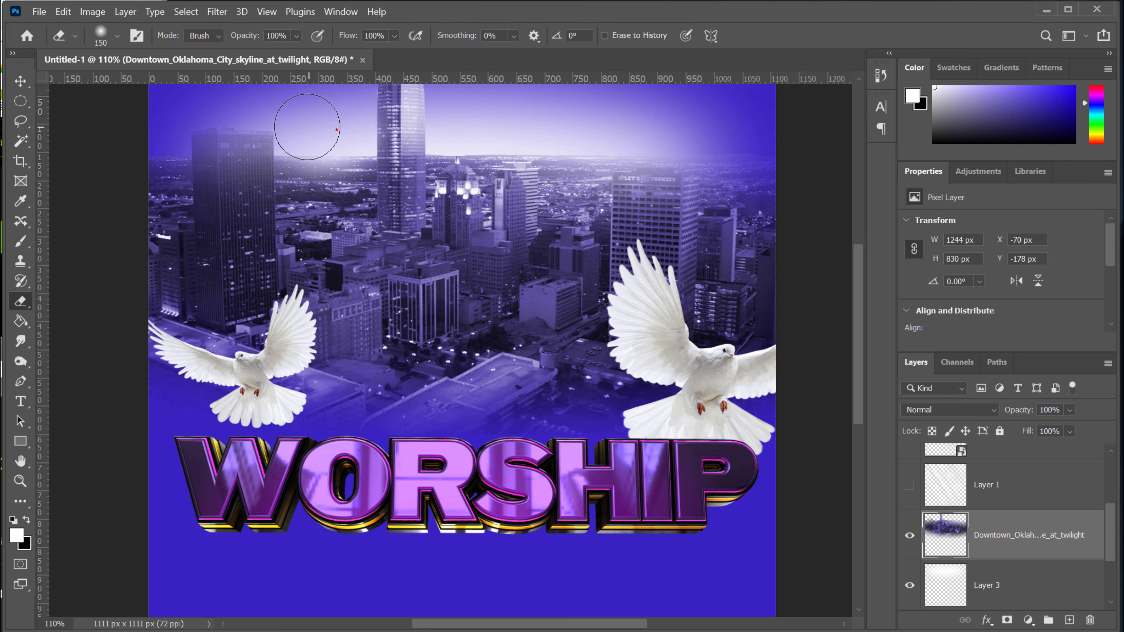
{"action": "left_click_drag", "start_coordinate": [505, 127], "coordinate": [563, 126]}
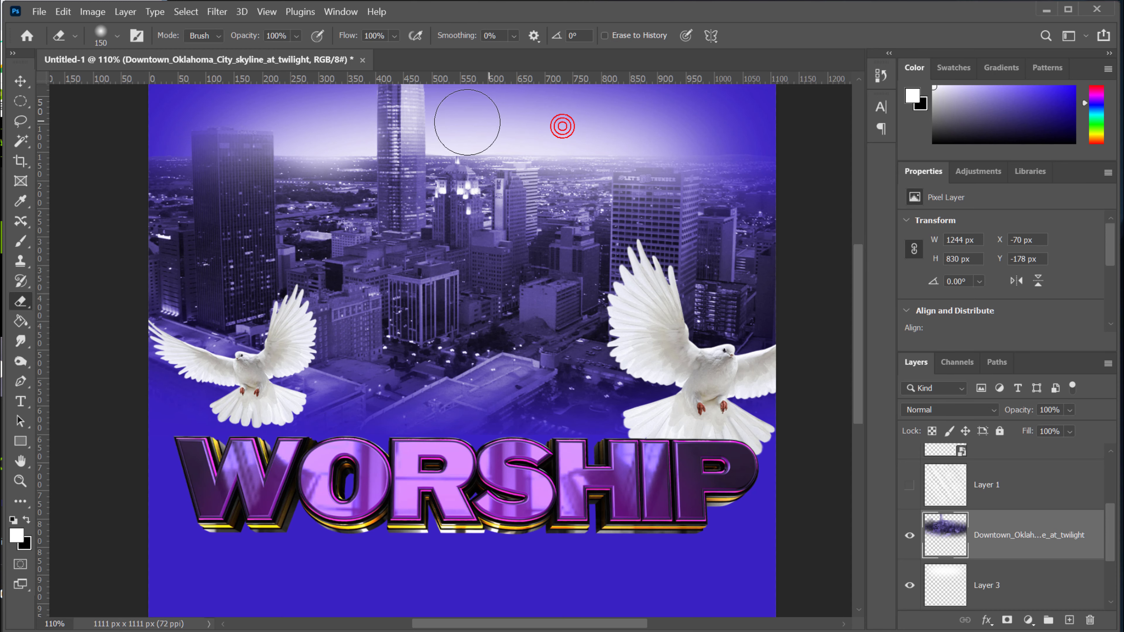
{"action": "left_click_drag", "start_coordinate": [452, 122], "coordinate": [468, 126]}
{"action": "scroll", "coordinate": [464, 118], "scroll_direction": "down", "scroll_amount": 5, "text": "alt"}
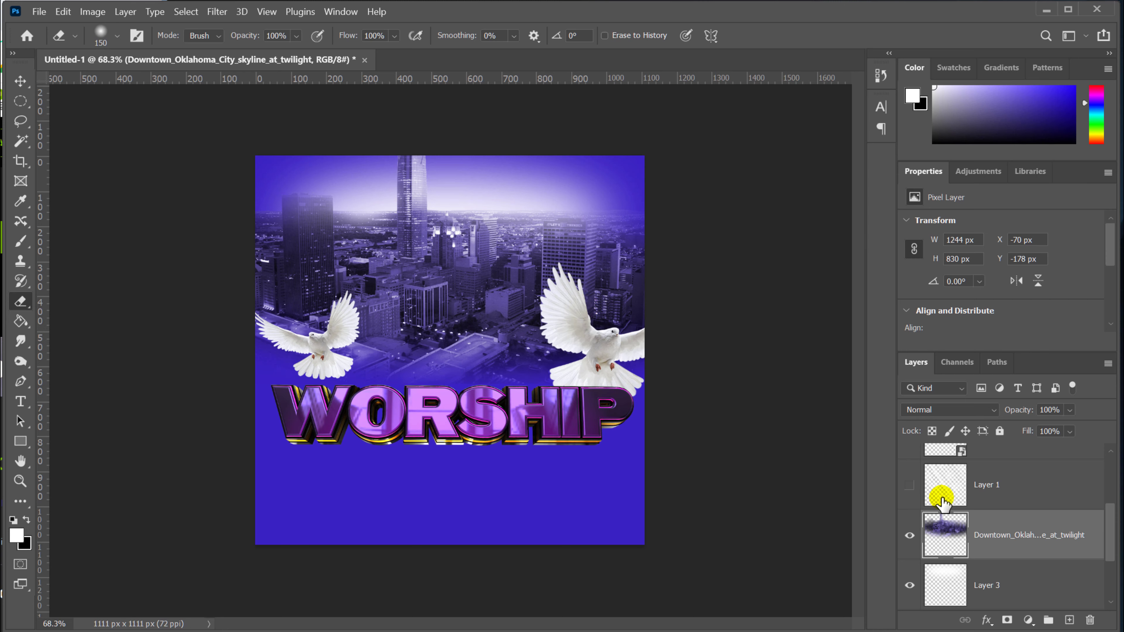
Show the light streaks of Layer 1 and erase the lower part of blue Layer 2 with soft 300 and 400 px eraser strokes
{"action": "left_click", "coordinate": [909, 484]}
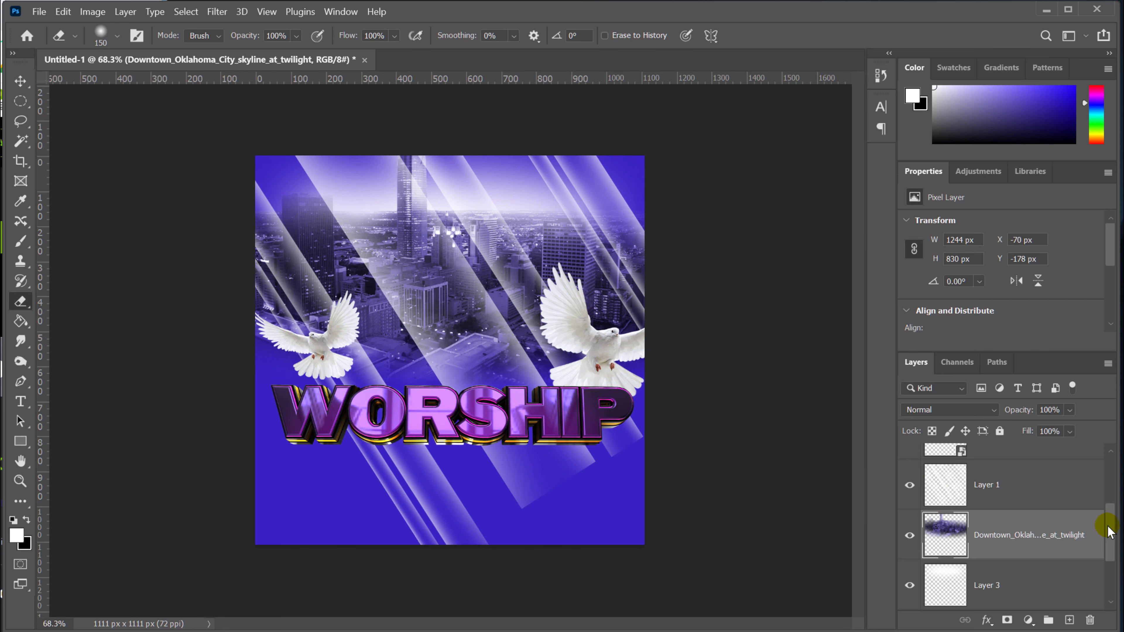
{"action": "left_click_drag", "start_coordinate": [1110, 531], "coordinate": [1114, 593]}
{"action": "left_click", "coordinate": [931, 540]}
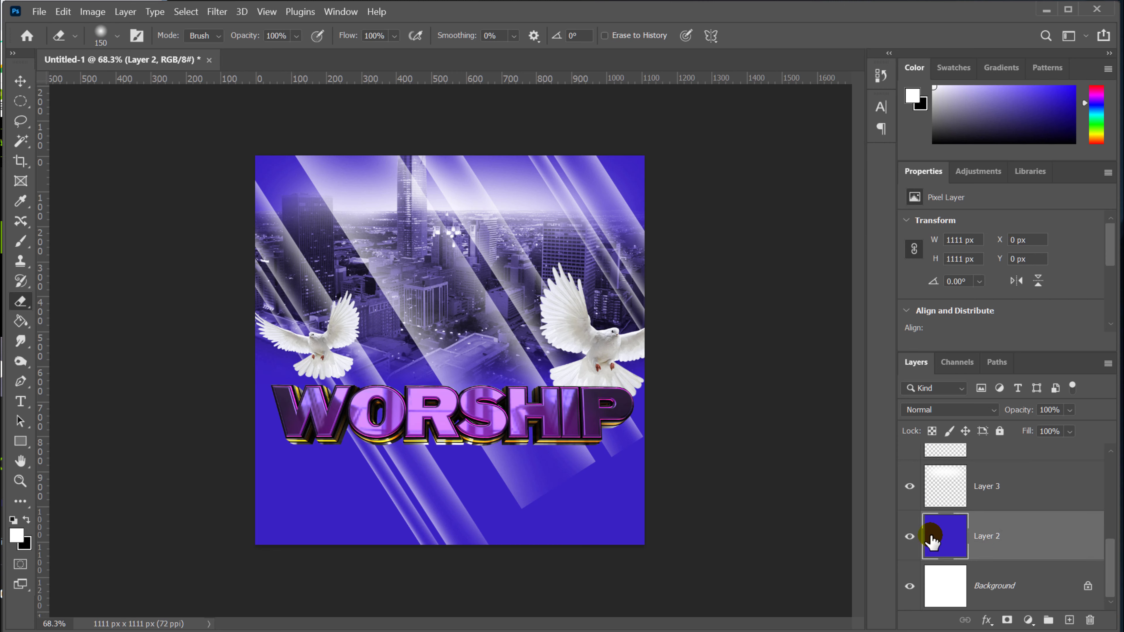
{"action": "key", "text": "bracketright"}
{"action": "key", "text": "bracketright"}
{"action": "key", "text": "bracketright"}
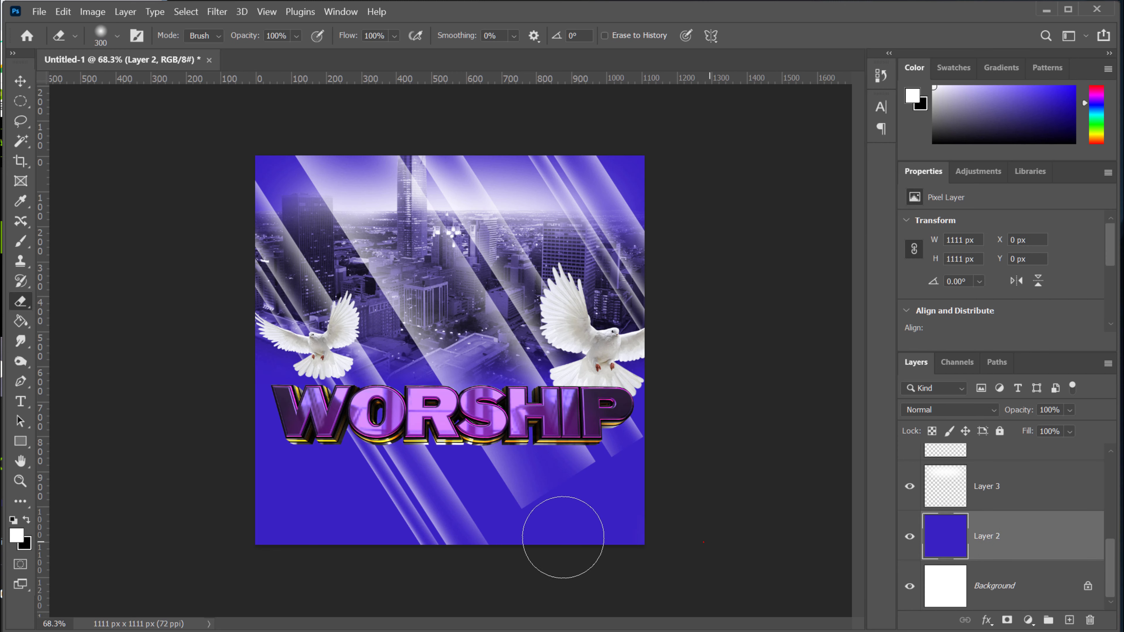
{"action": "mouse_move", "coordinate": [562, 535]}
{"action": "left_mouse_down"}
{"action": "mouse_move", "coordinate": [832, 531]}
{"action": "mouse_move", "coordinate": [134, 429]}
{"action": "mouse_move", "coordinate": [816, 447]}
{"action": "left_mouse_up"}
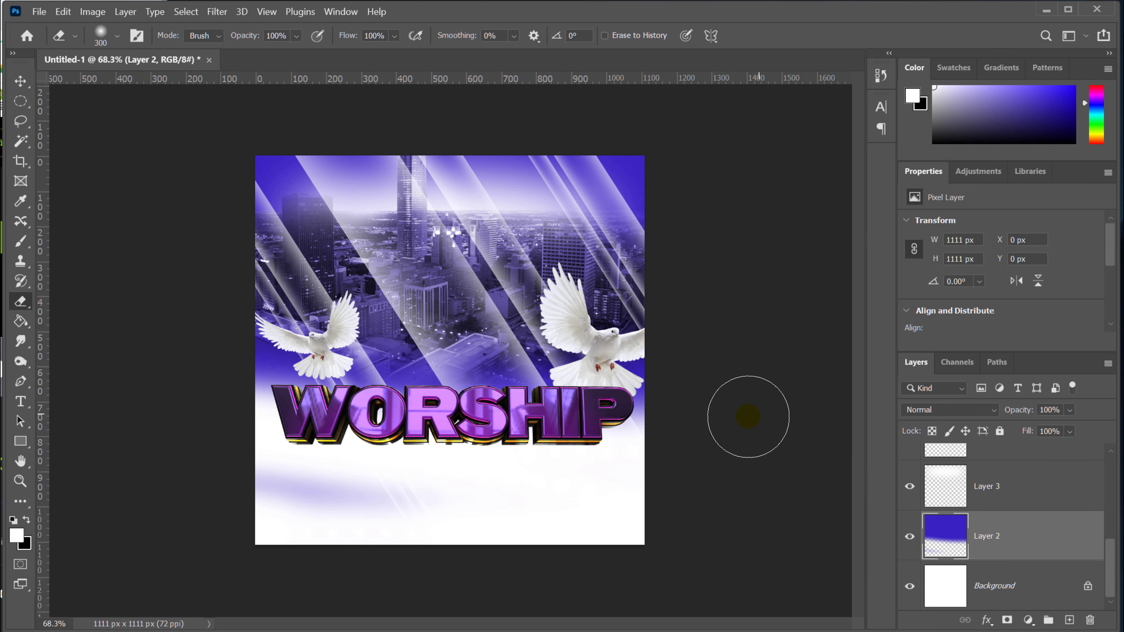
{"action": "key", "text": "bracketright"}
{"action": "mouse_move", "coordinate": [673, 445]}
{"action": "left_mouse_down"}
{"action": "mouse_move", "coordinate": [289, 452]}
{"action": "mouse_move", "coordinate": [212, 401]}
{"action": "left_mouse_up"}
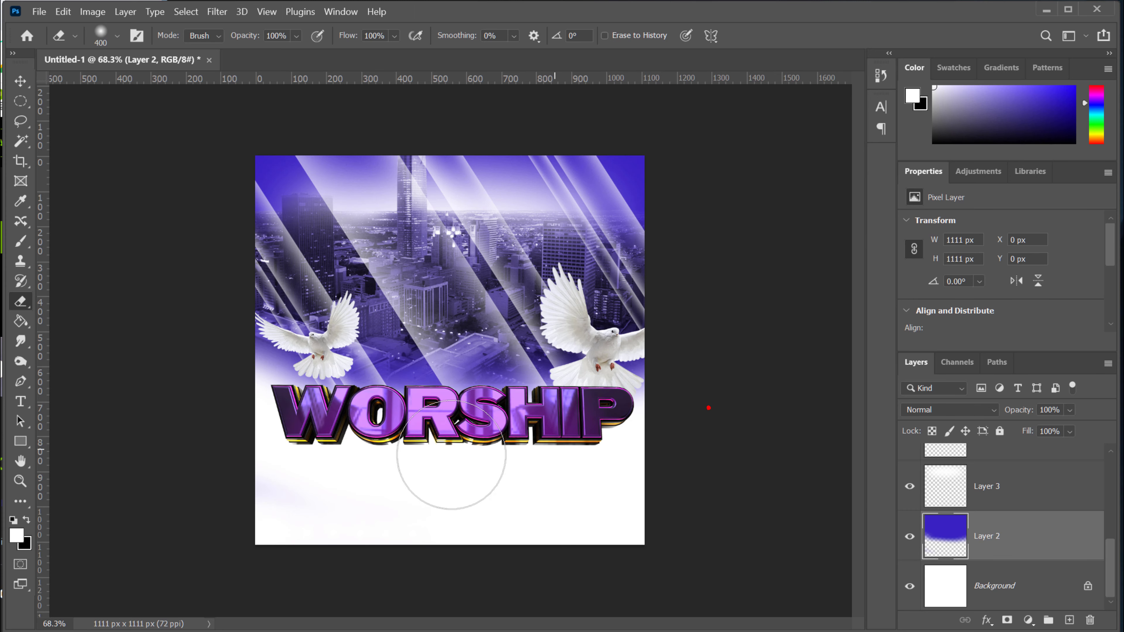
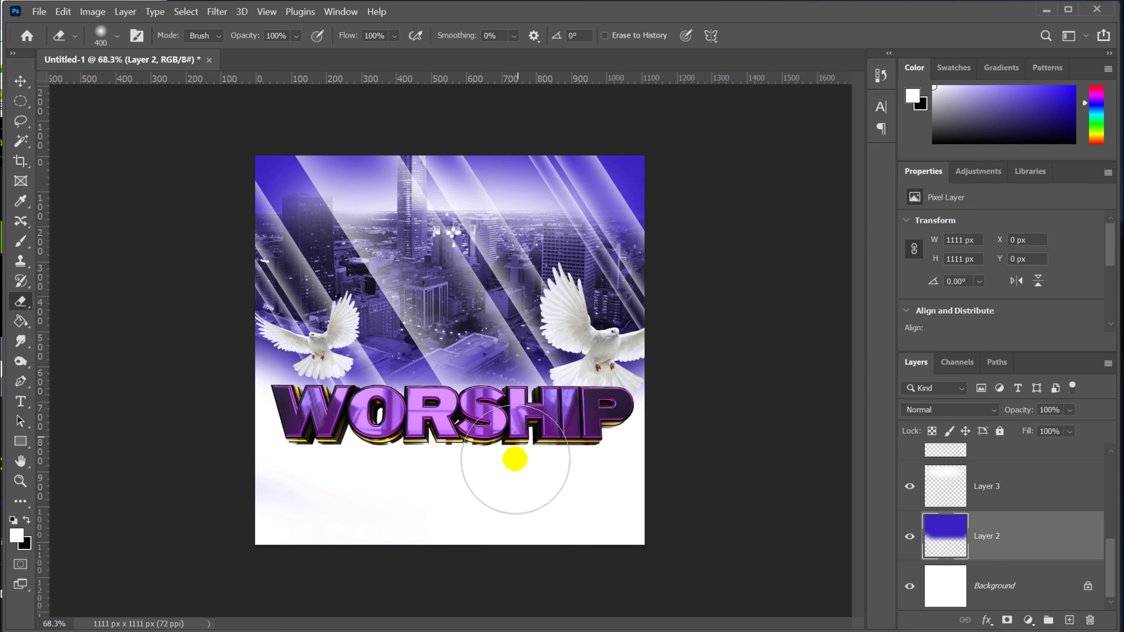
Try white Geomanist Bold placeholder text below the WORSHIP title and scale it to about 396%
{"action": "left_click", "coordinate": [22, 81]}
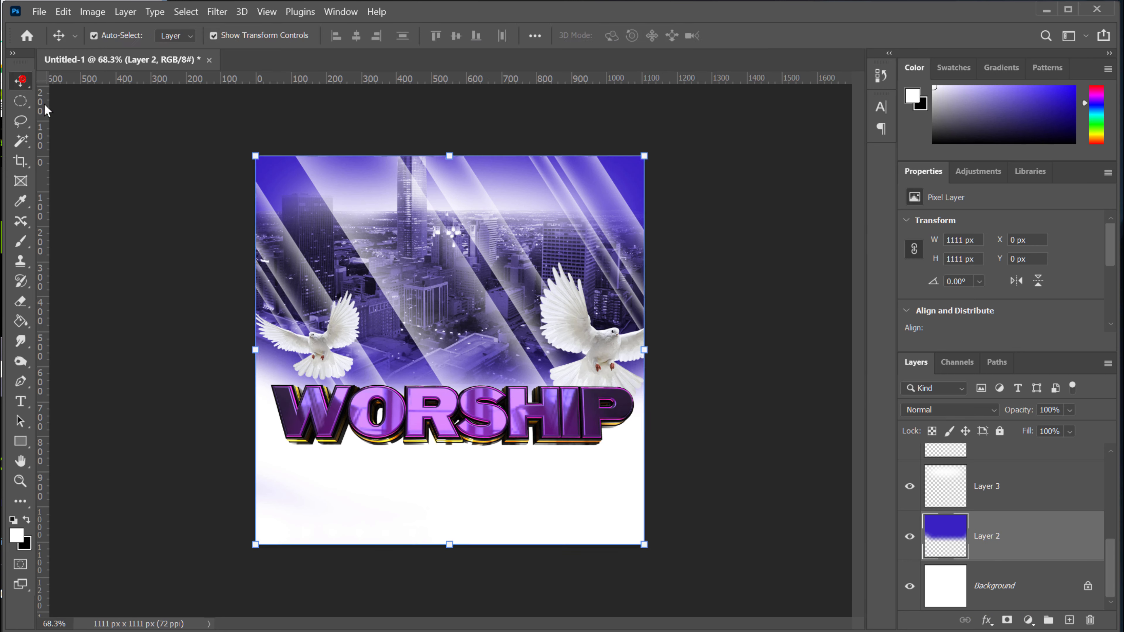
{"action": "left_click", "coordinate": [21, 402]}
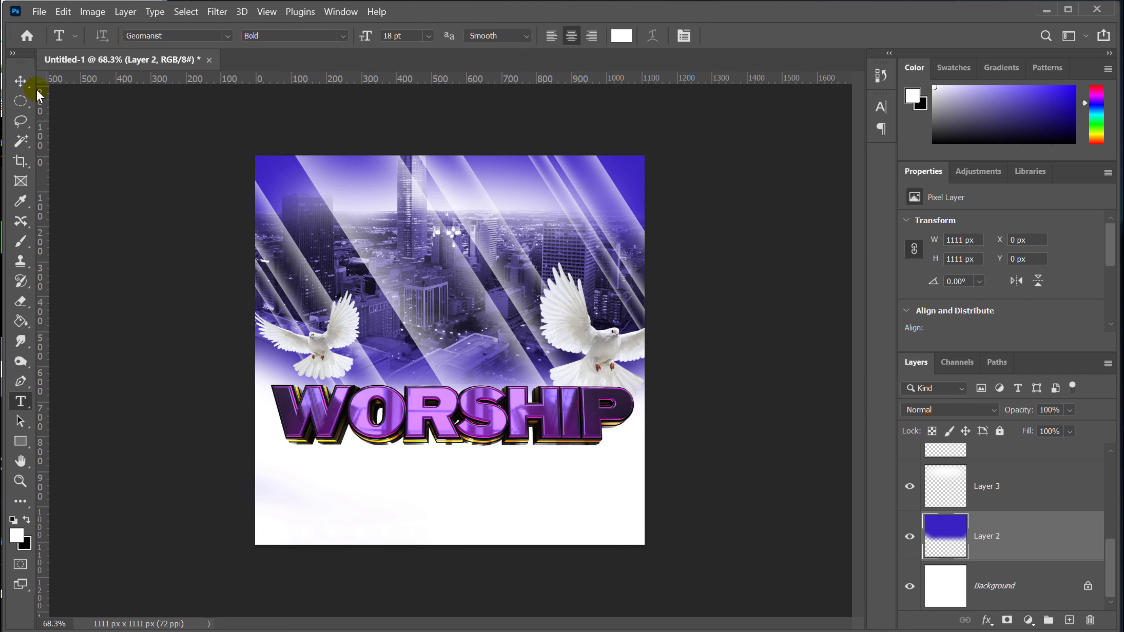
{"action": "left_click", "coordinate": [20, 81]}
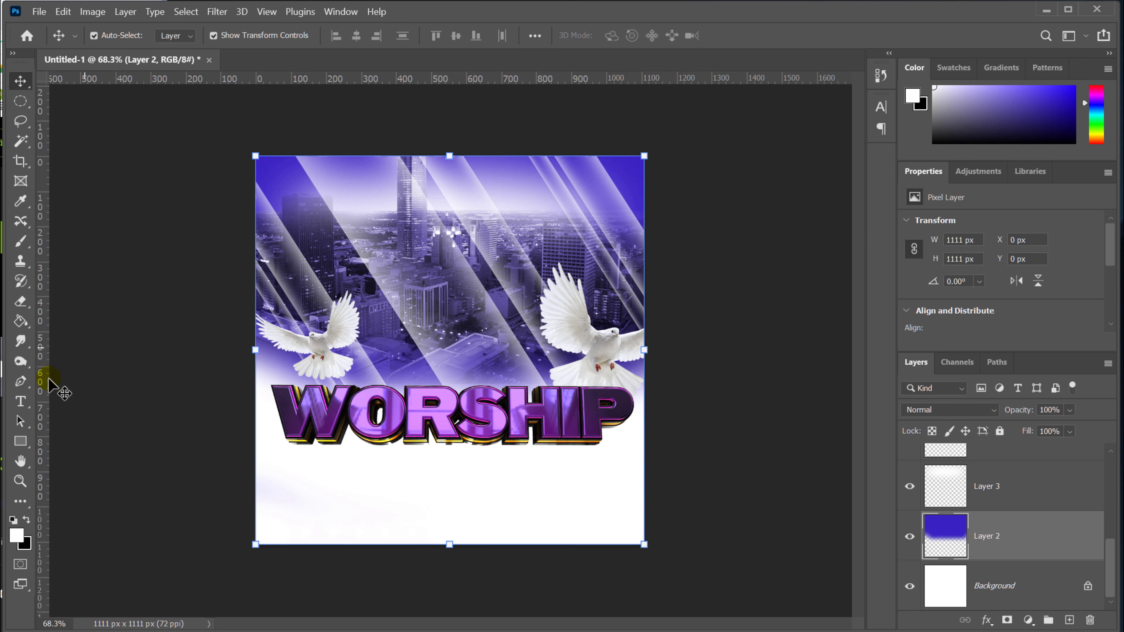
{"action": "left_click", "coordinate": [25, 404]}
{"action": "left_click", "coordinate": [312, 482]}
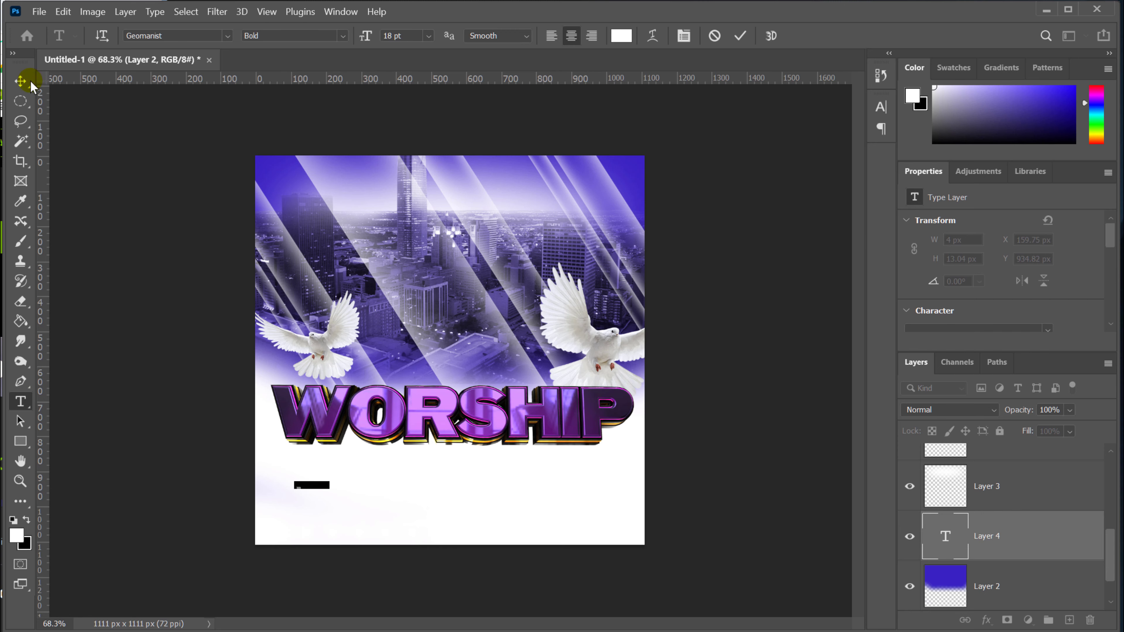
{"action": "left_click", "coordinate": [20, 81]}
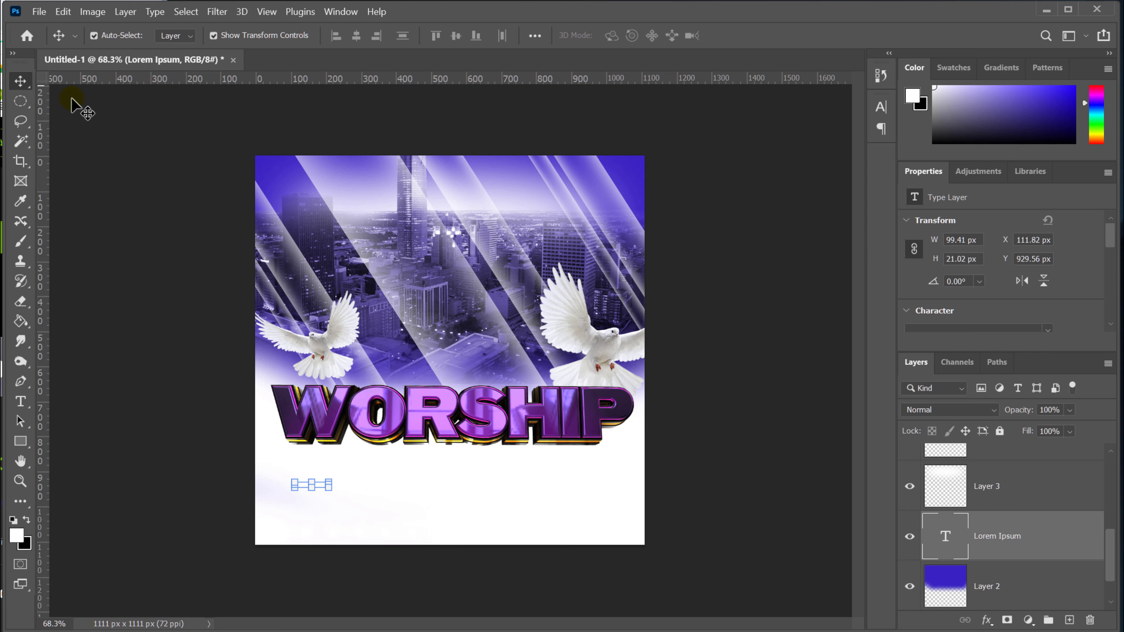
{"action": "left_click_drag", "start_coordinate": [334, 489], "coordinate": [431, 534]}
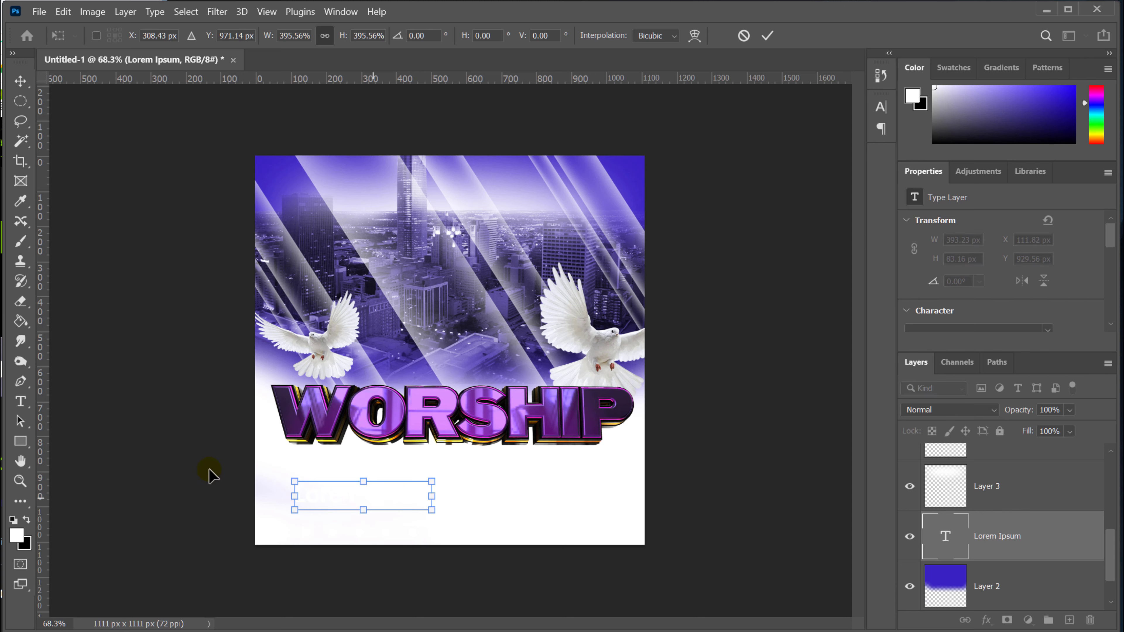
Try a second text box over the placeholder and delete both Lorem Ipsum text layers
{"action": "left_click", "coordinate": [25, 399]}
{"action": "left_click", "coordinate": [296, 494]}
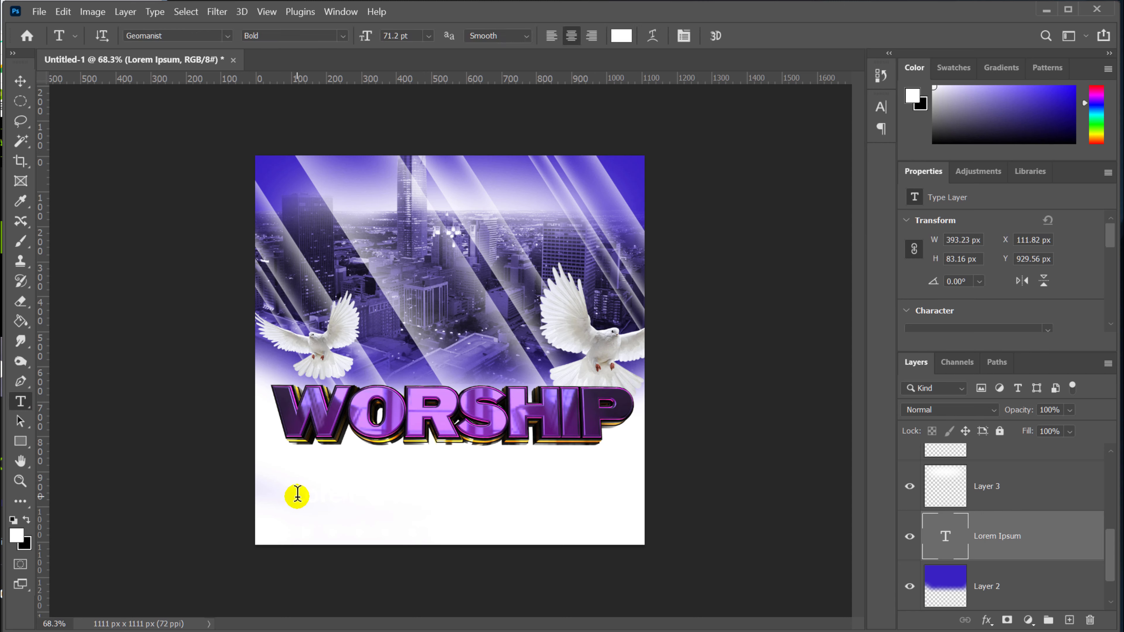
{"action": "left_click_drag", "start_coordinate": [285, 494], "coordinate": [502, 509]}
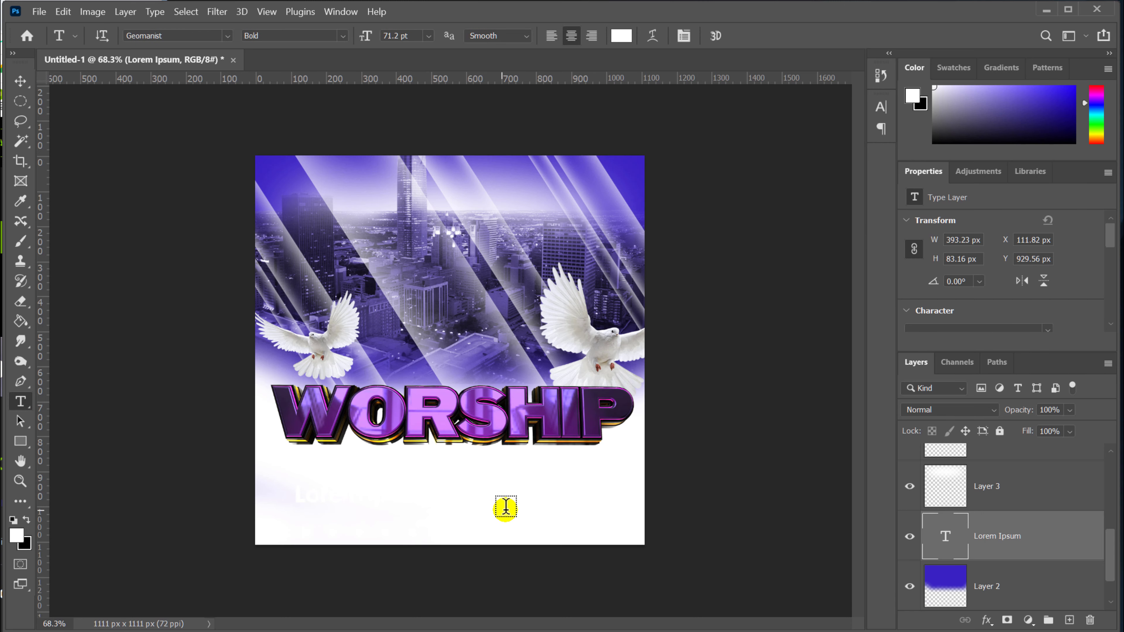
{"action": "left_click", "coordinate": [1054, 550]}
{"action": "left_click", "coordinate": [1073, 536]}
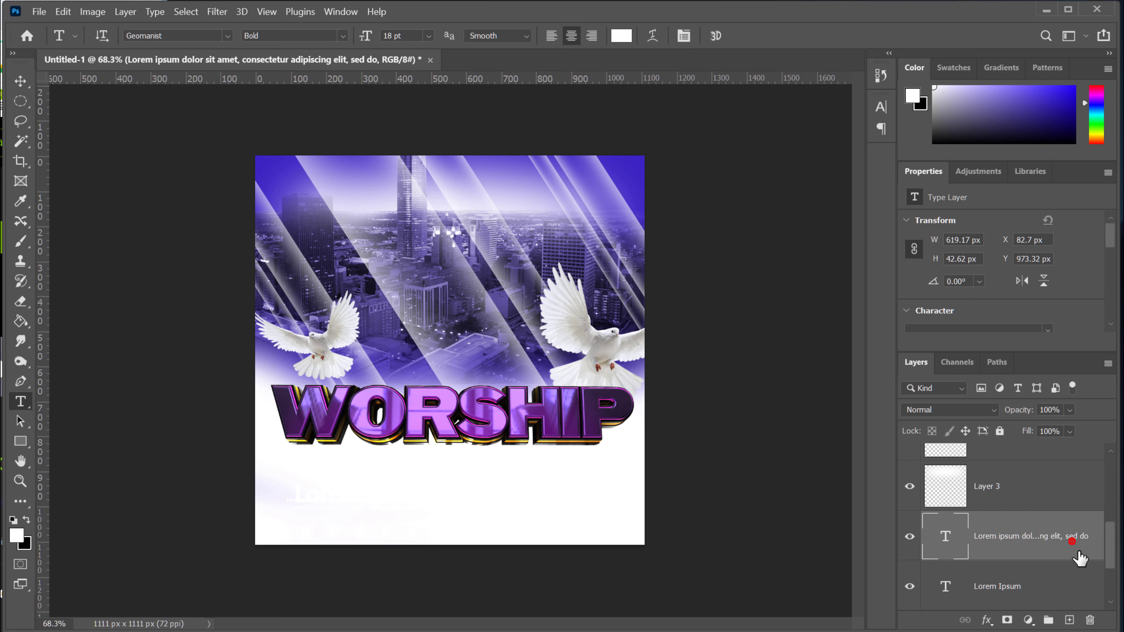
{"action": "left_click_drag", "start_coordinate": [1079, 559], "coordinate": [1090, 620]}
{"action": "left_click", "coordinate": [1055, 547]}
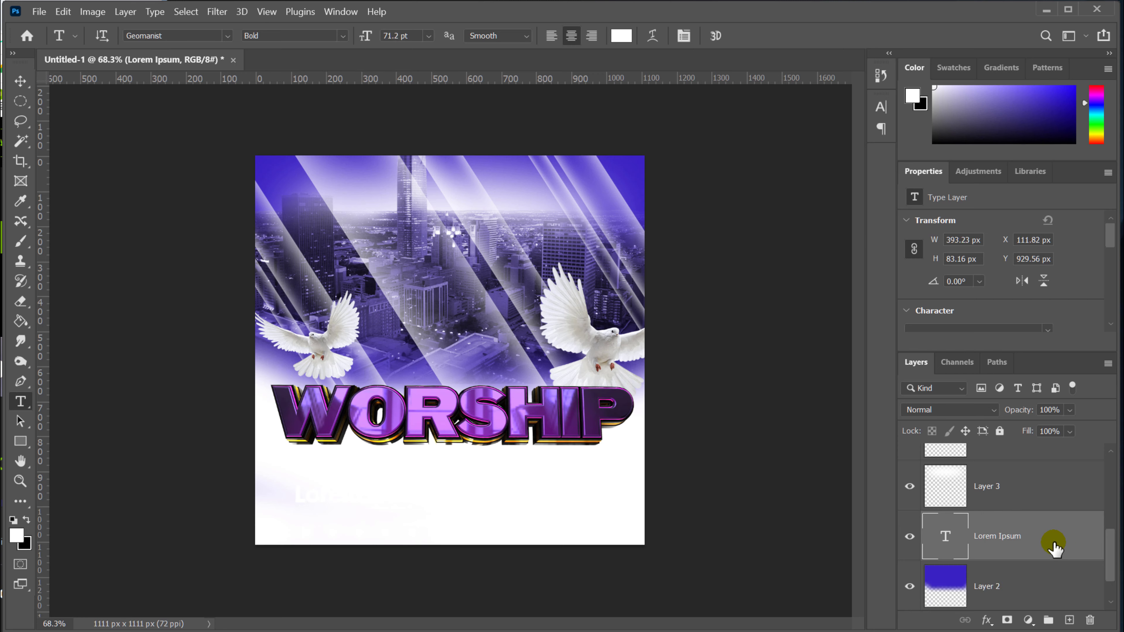
{"action": "left_click_drag", "start_coordinate": [1055, 546], "coordinate": [1090, 620]}
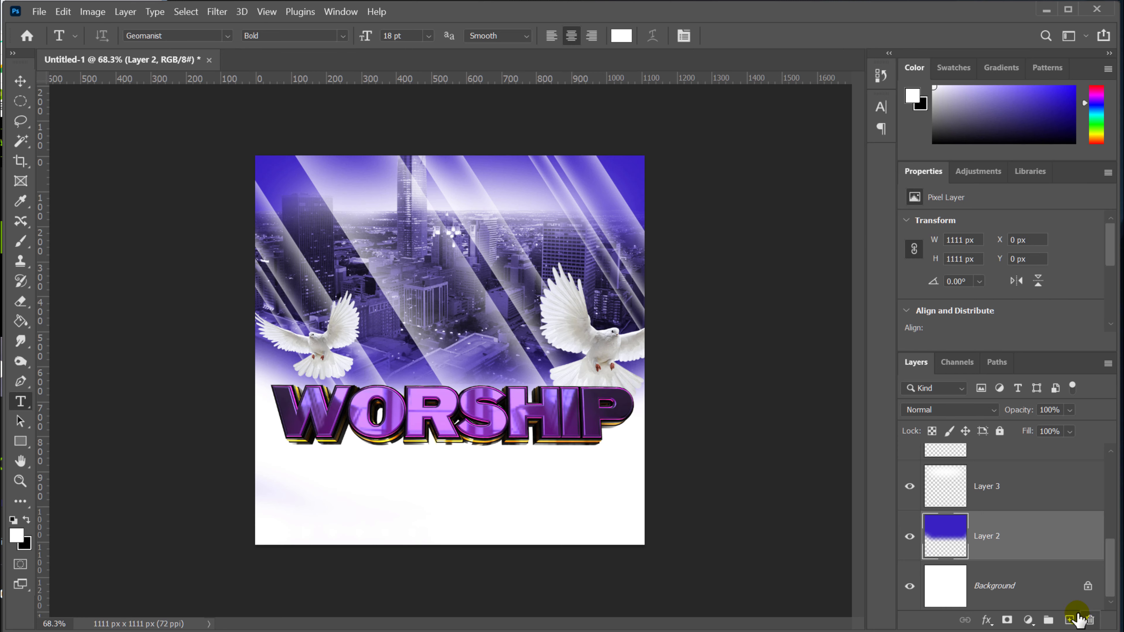
Set the text colour to a bright magenta-purple
{"action": "left_click", "coordinate": [18, 86]}
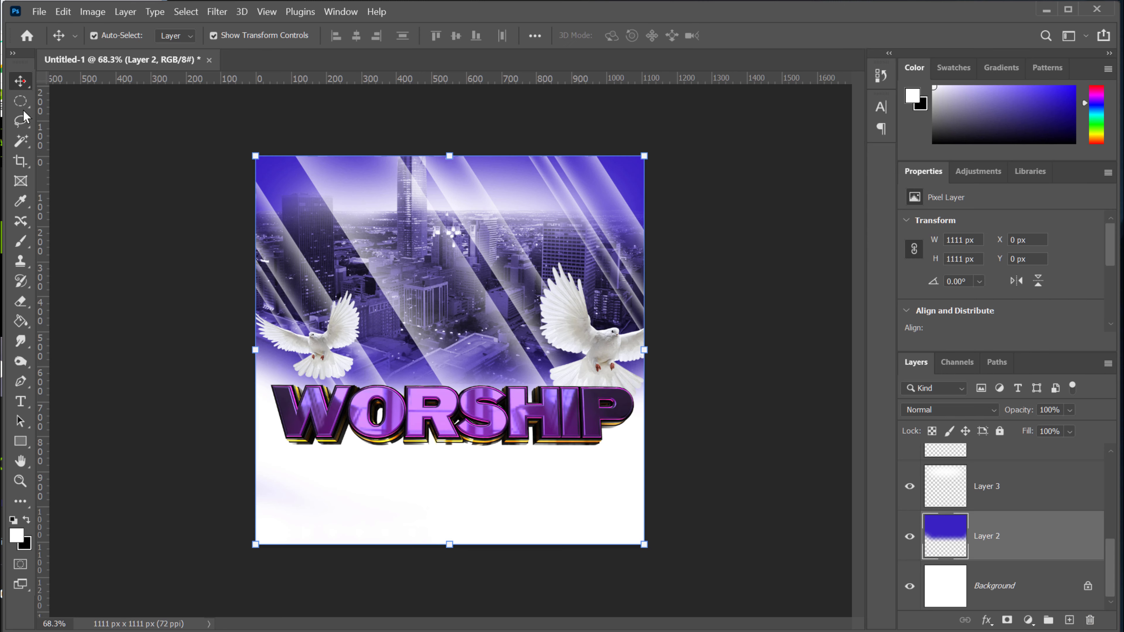
{"action": "left_click", "coordinate": [21, 401]}
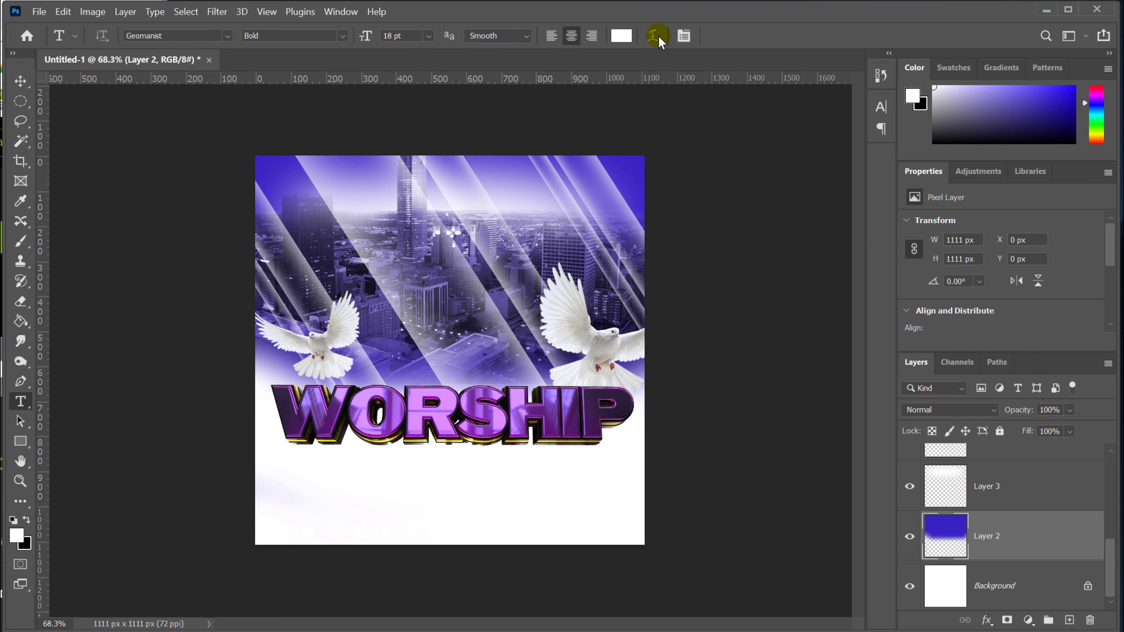
{"action": "left_click", "coordinate": [622, 37]}
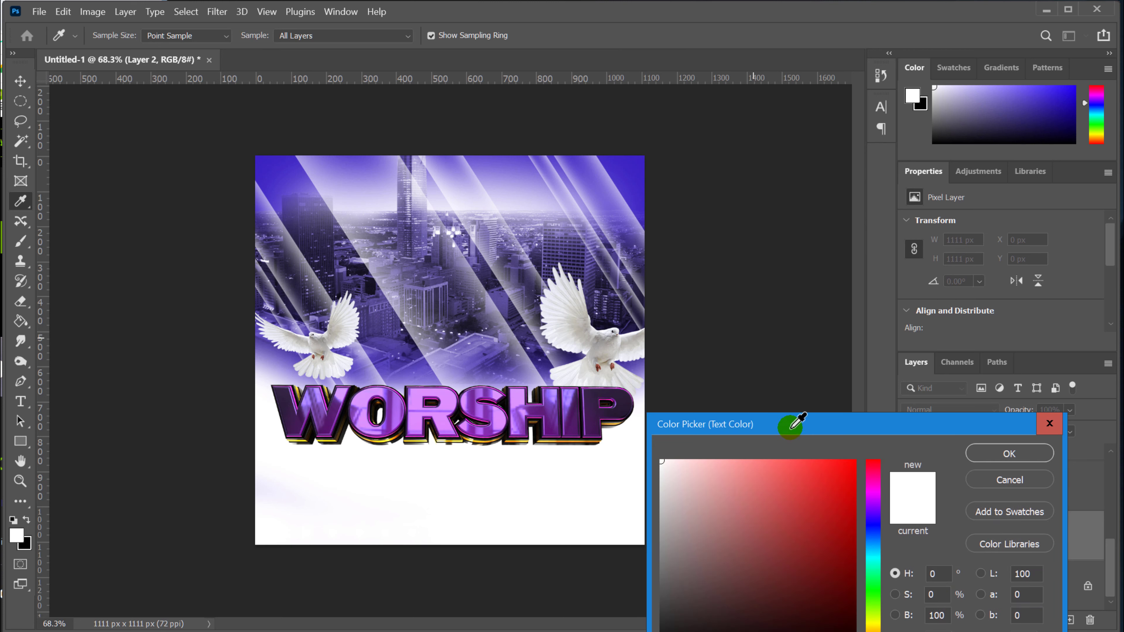
{"action": "left_click_drag", "start_coordinate": [871, 511], "coordinate": [874, 502]}
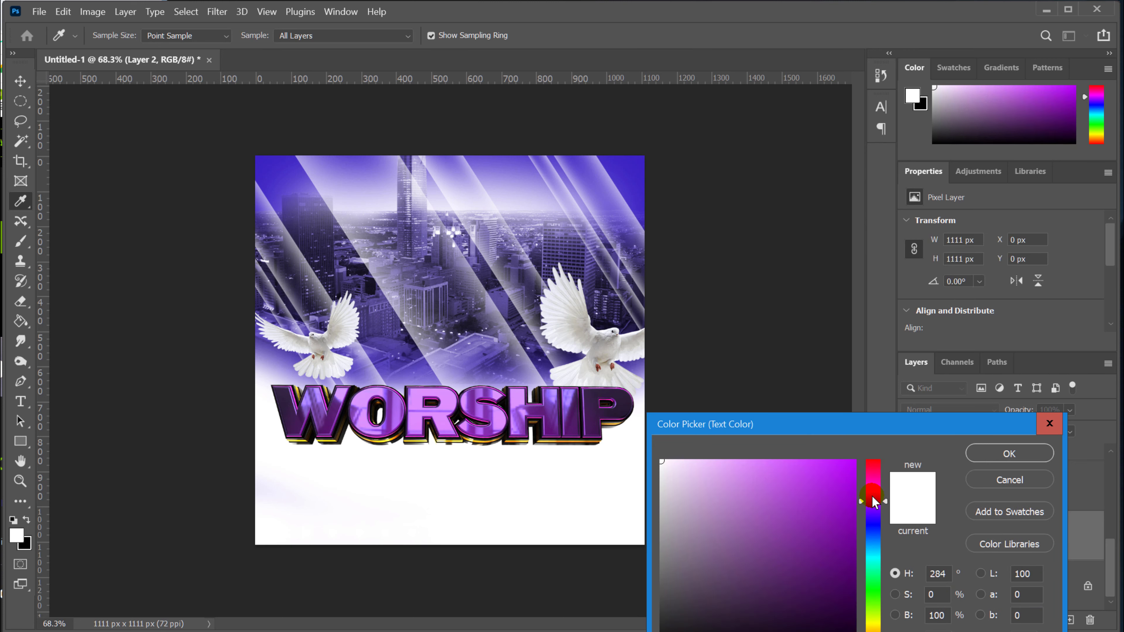
{"action": "mouse_move", "coordinate": [848, 566]}
{"action": "left_mouse_down"}
{"action": "mouse_move", "coordinate": [837, 517]}
{"action": "mouse_move", "coordinate": [855, 464]}
{"action": "left_mouse_up"}
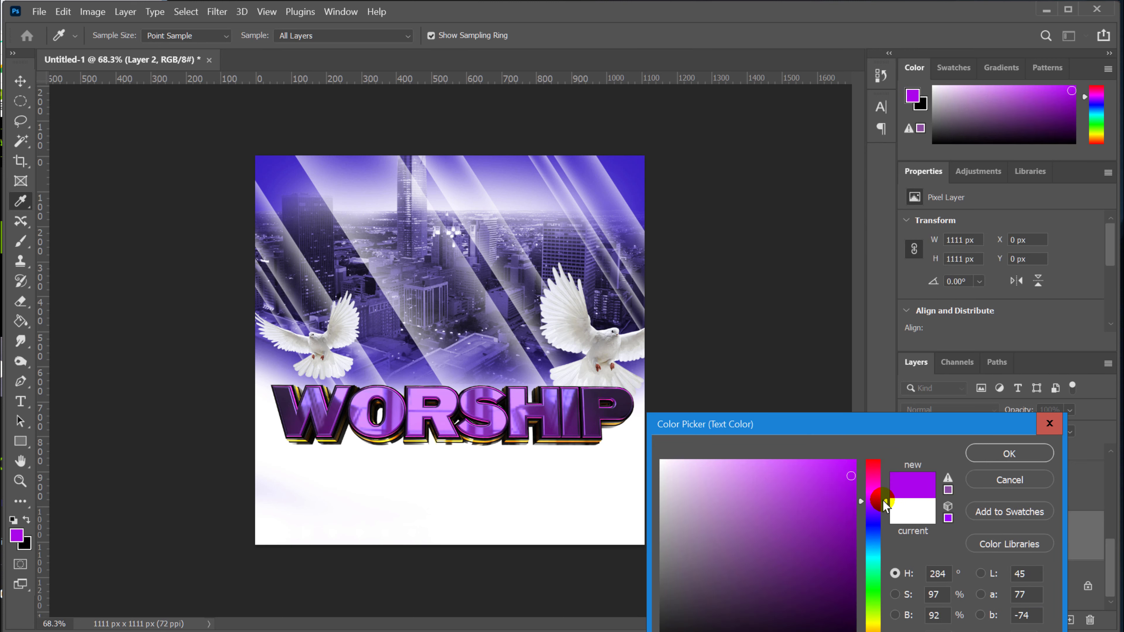
{"action": "left_click_drag", "start_coordinate": [884, 512], "coordinate": [885, 503]}
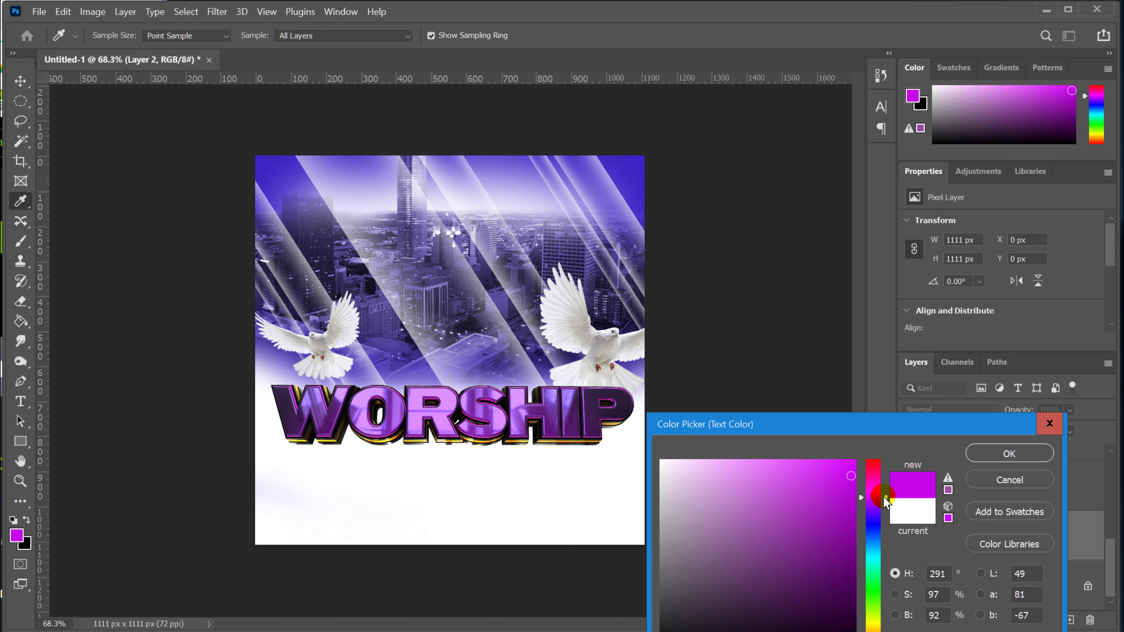
{"action": "left_click", "coordinate": [982, 458]}
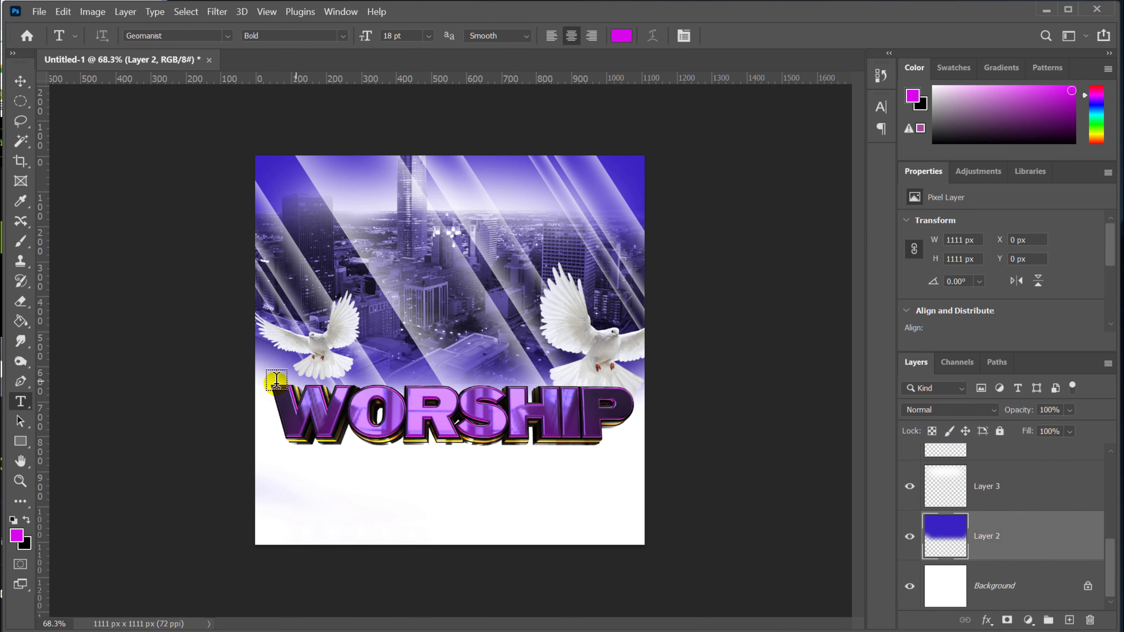
Add the text "Revival Session" on the white area below the WORSHIP title
{"action": "key", "text": "ctrl+plus"}
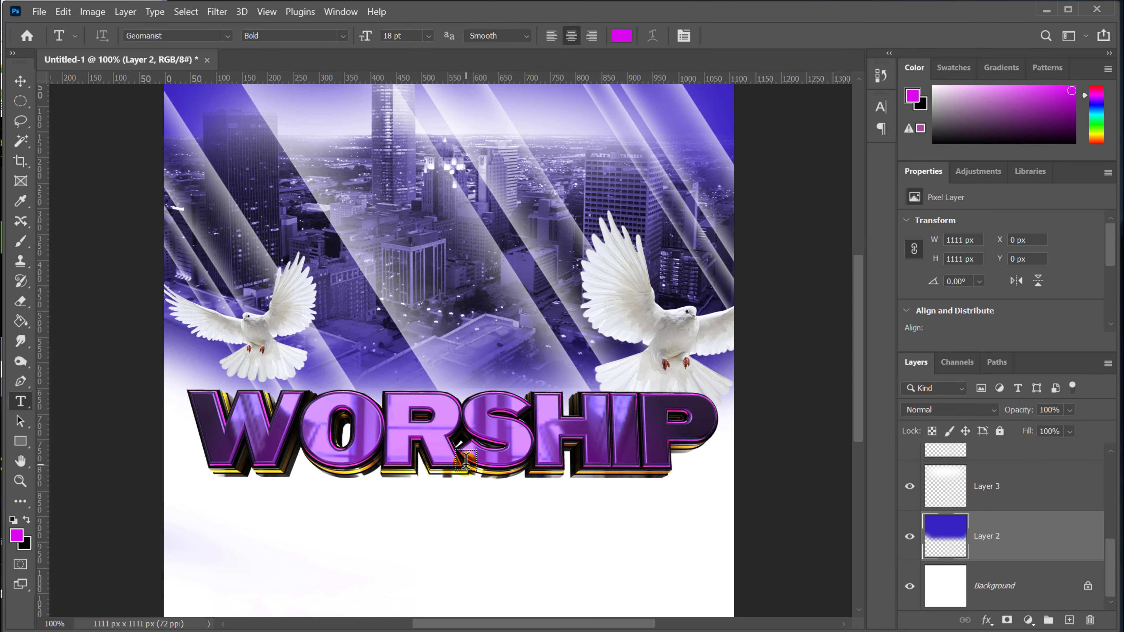
{"action": "left_click", "coordinate": [279, 510]}
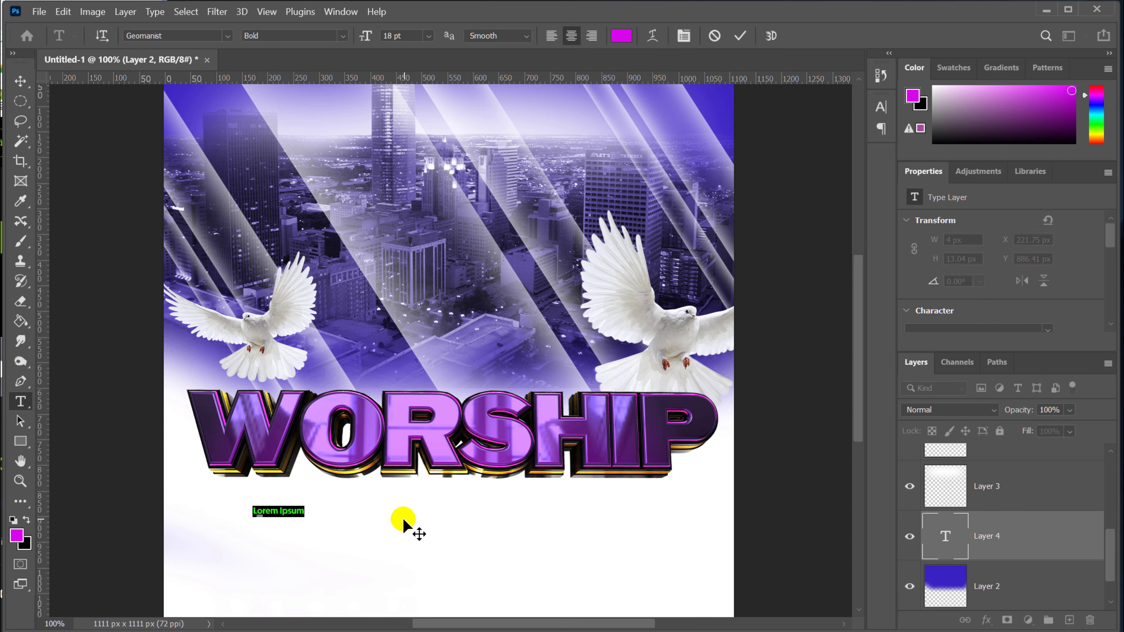
{"action": "type", "text": "Revi"}
{"action": "type", "text": "vv"}
{"action": "key", "text": "BackSpace"}
{"action": "type", "text": "al Night"}
{"action": "key", "text": "BackSpace"}
{"action": "key", "text": "BackSpace"}
{"action": "key", "text": "BackSpace"}
{"action": "key", "text": "BackSpace"}
{"action": "key", "text": "BackSpace"}
{"action": "type", "text": "Ses"}
{"action": "type", "text": "i"}
{"action": "key", "text": "BackSpace"}
{"action": "type", "text": "sion"}
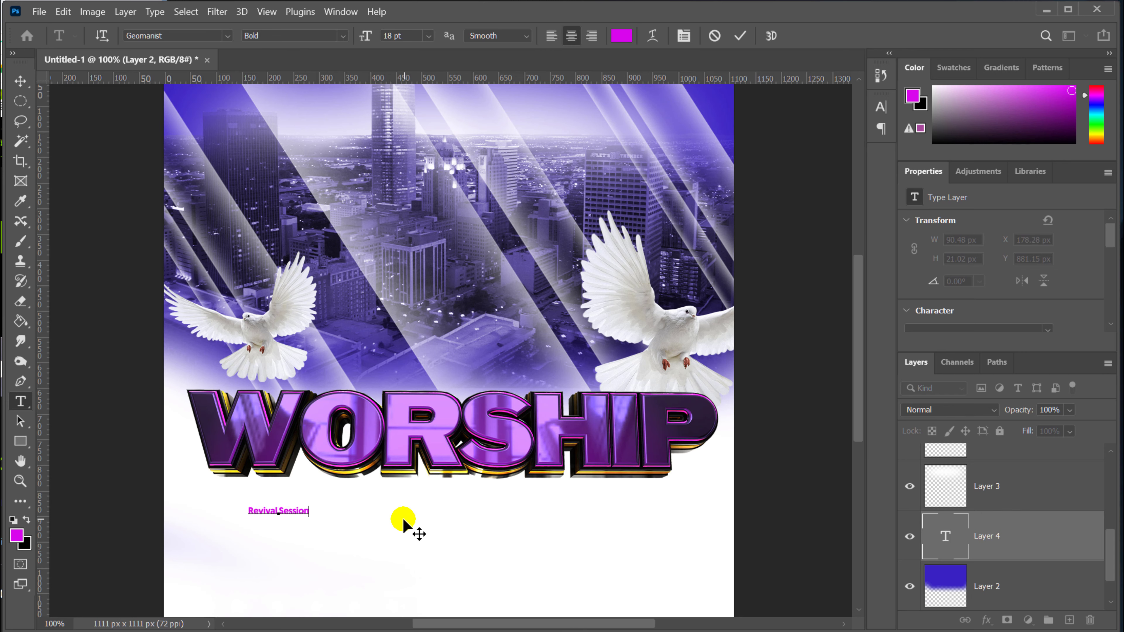
Enlarge the Revival Session text to about 674 px wide and place it directly beneath the WORSHIP title
{"action": "left_click", "coordinate": [21, 81]}
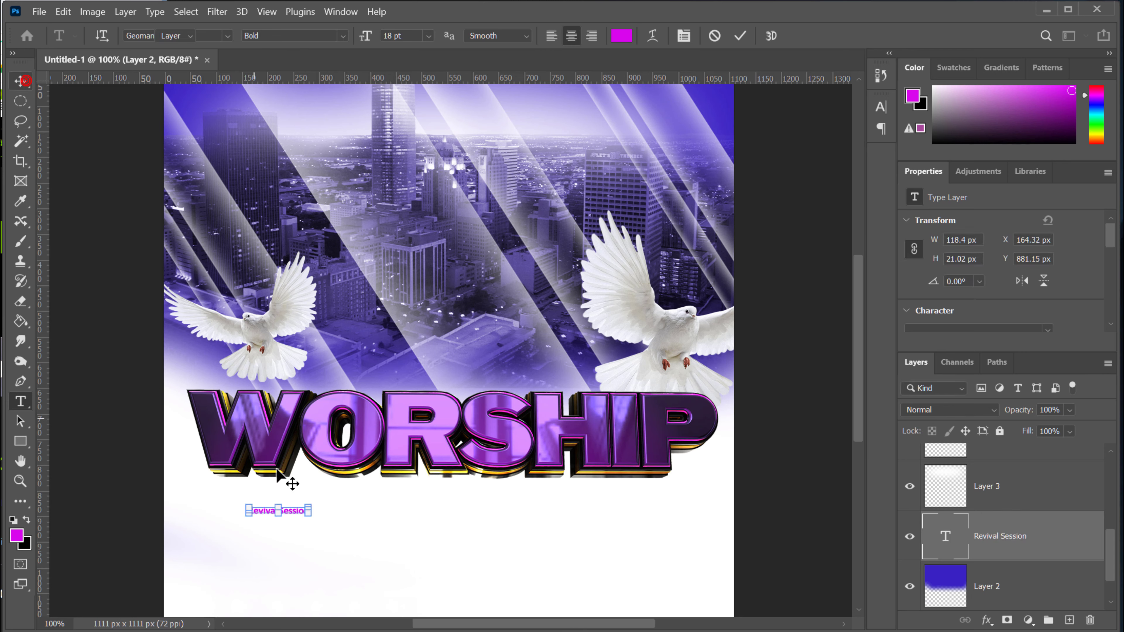
{"action": "key", "text": "ctrl+t"}
{"action": "left_click_drag", "start_coordinate": [311, 518], "coordinate": [593, 567]}
{"action": "left_click_drag", "start_coordinate": [509, 545], "coordinate": [547, 514]}
{"action": "key", "text": "Return"}
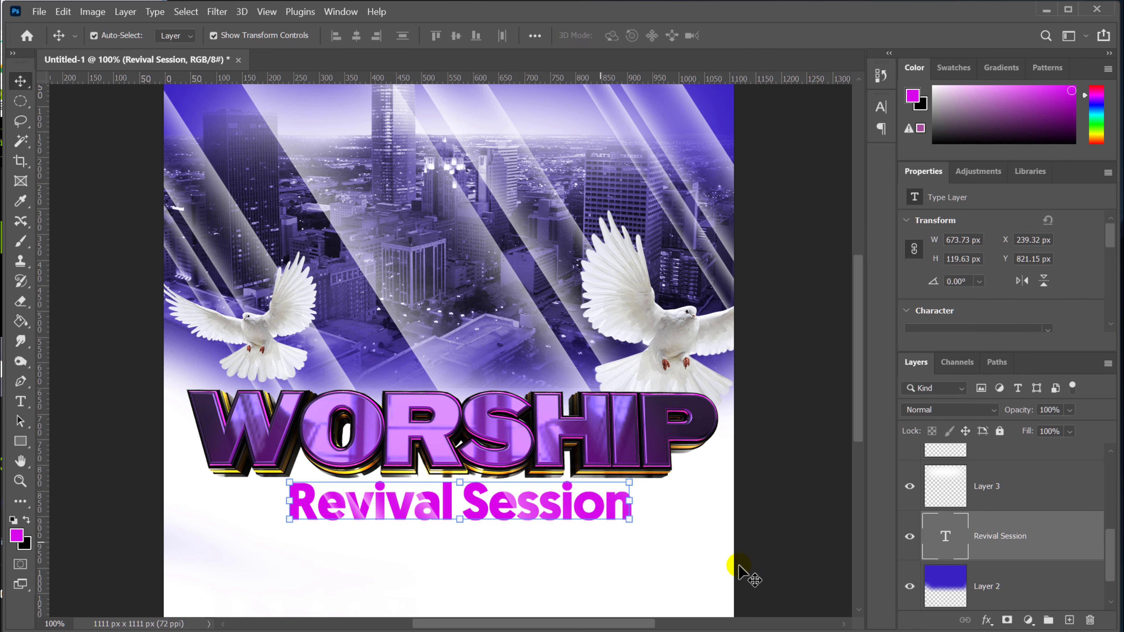
Change the Revival Session text to the Haredang Regular font and scale it to about 130%, keeping it beneath the title
{"action": "left_click", "coordinate": [21, 401]}
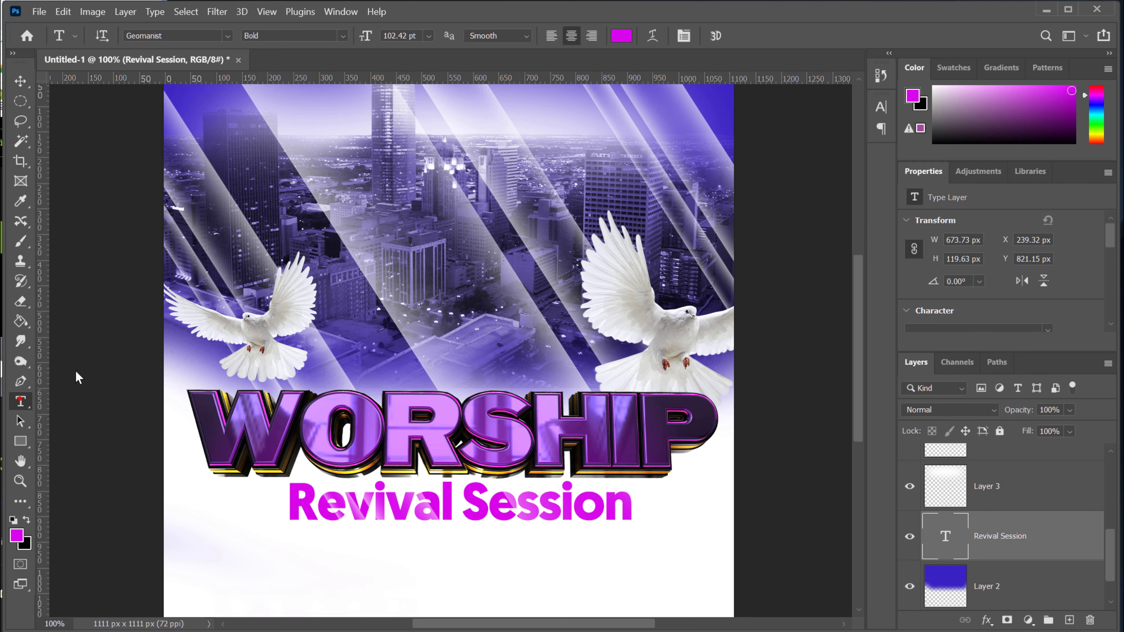
{"action": "left_click", "coordinate": [229, 38]}
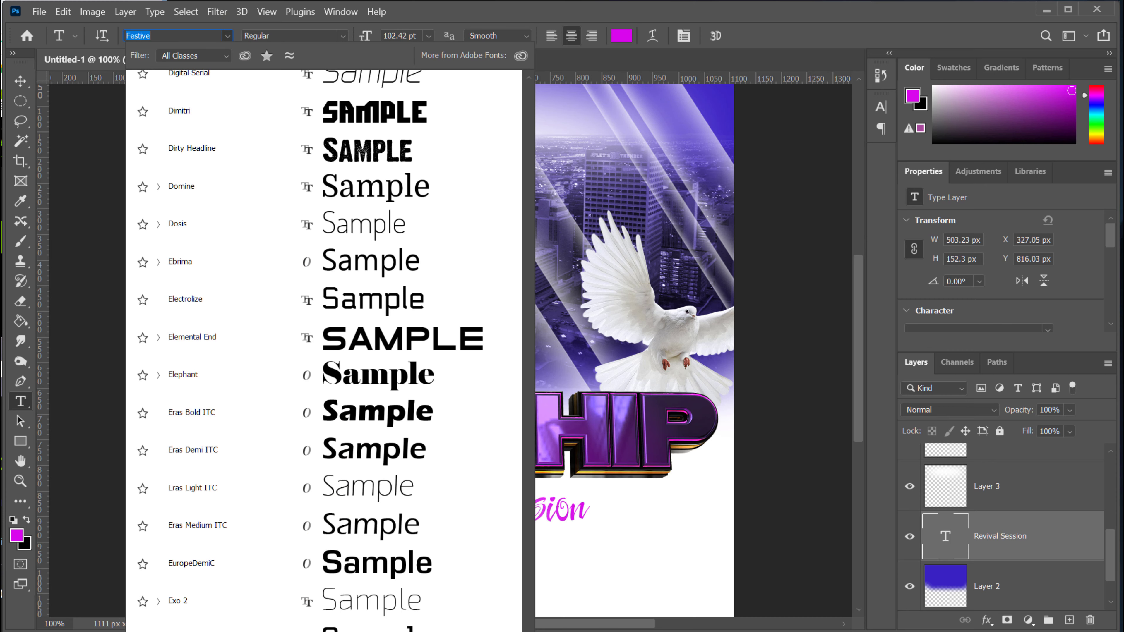
{"action": "scroll", "coordinate": [391, 451], "scroll_direction": "up", "scroll_amount": 3}
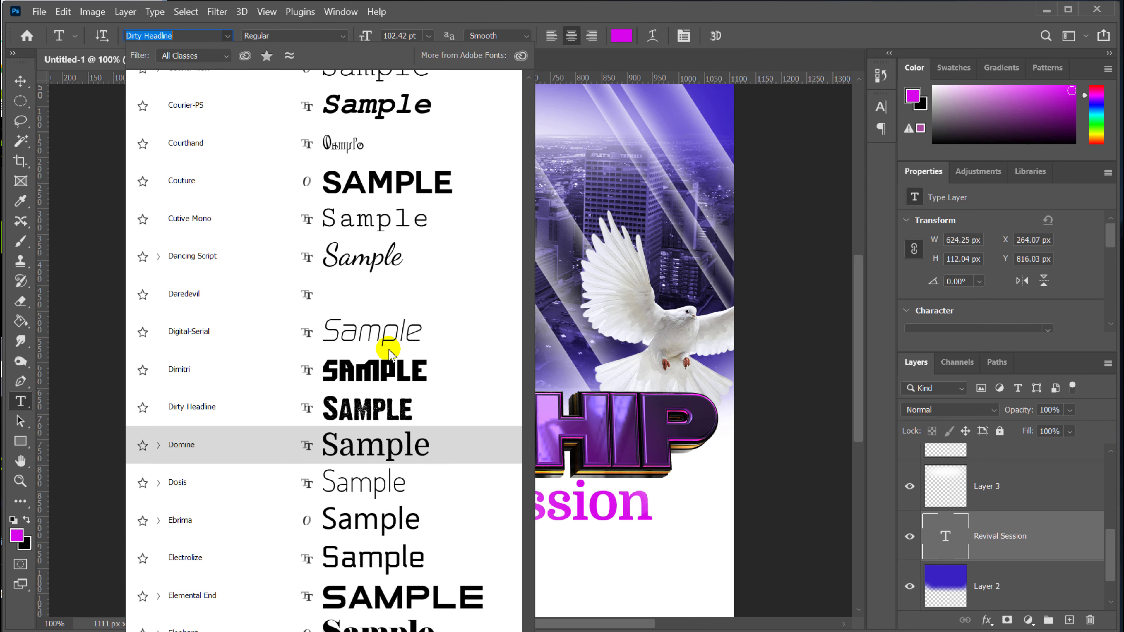
{"action": "left_click", "coordinate": [380, 257]}
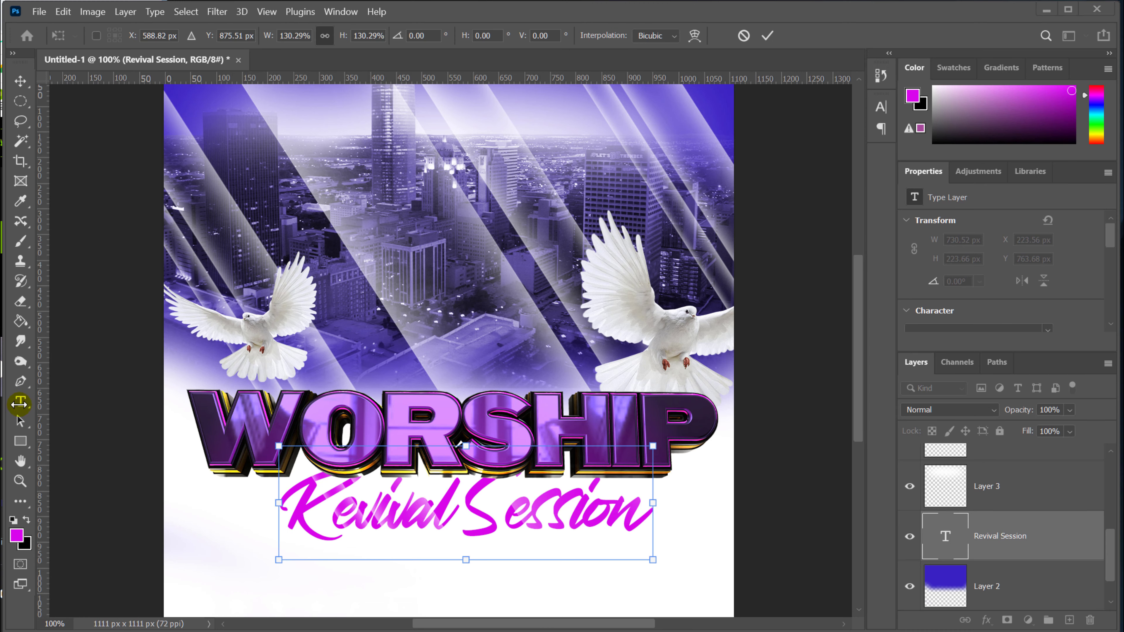
{"action": "left_click", "coordinate": [23, 402]}
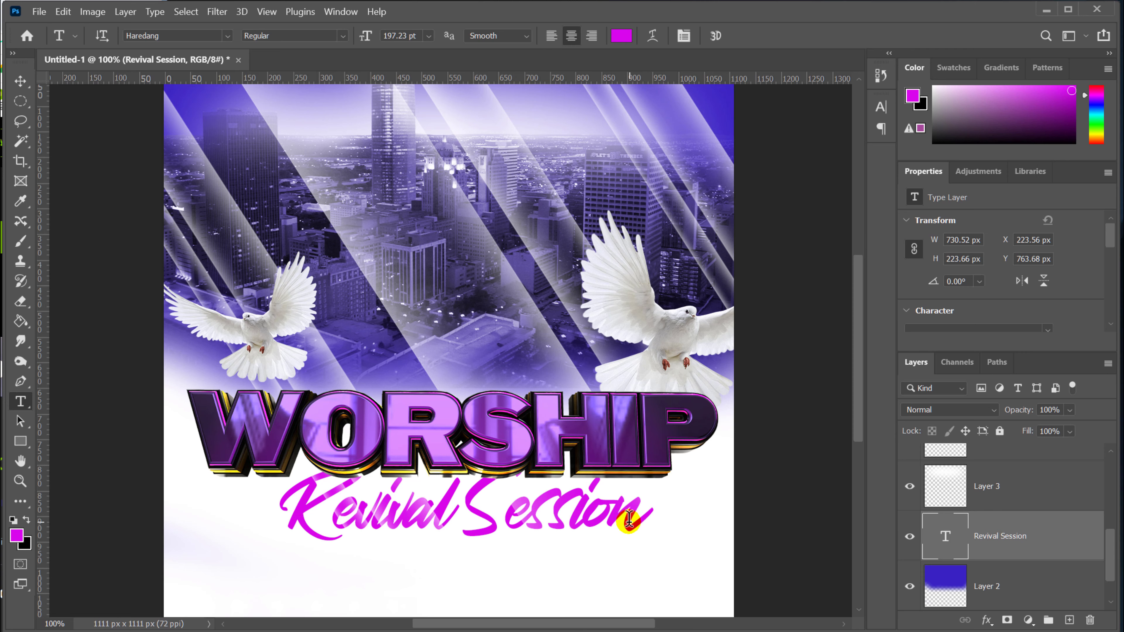
{"action": "left_click", "coordinate": [25, 86]}
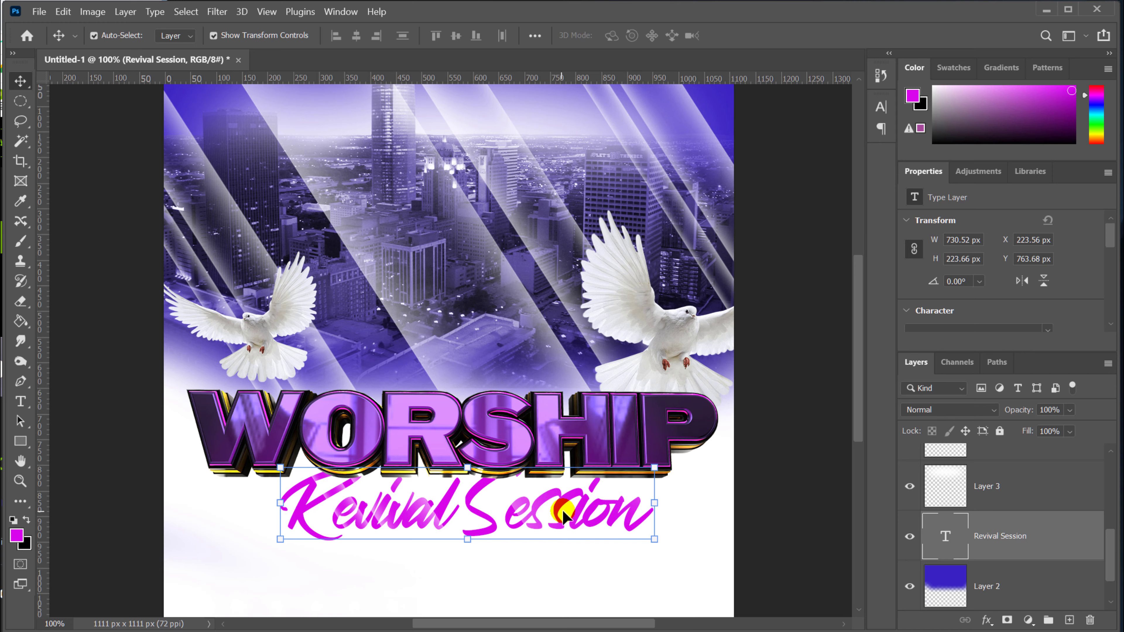
Move the Revival Session text layer to the top of the layer stack, above the worship layer
{"action": "left_click_drag", "start_coordinate": [1056, 538], "coordinate": [1042, 470]}
{"action": "left_click_drag", "start_coordinate": [1043, 531], "coordinate": [1028, 469]}
{"action": "scroll", "coordinate": [1030, 549], "scroll_direction": "up", "scroll_amount": 1}
{"action": "left_click_drag", "start_coordinate": [1038, 534], "coordinate": [1008, 492]}
{"action": "scroll", "coordinate": [1038, 544], "scroll_direction": "up", "scroll_amount": 1}
{"action": "left_click_drag", "start_coordinate": [1017, 548], "coordinate": [1022, 453]}
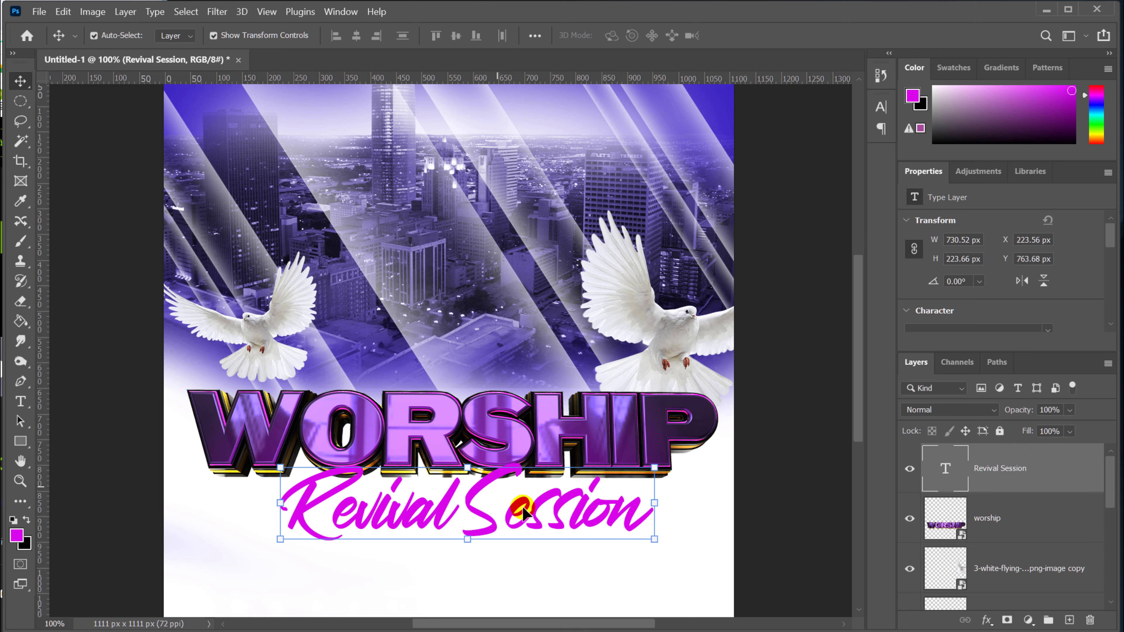
Duplicate the worship title layer and rasterize the copy
{"action": "left_click", "coordinate": [634, 421]}
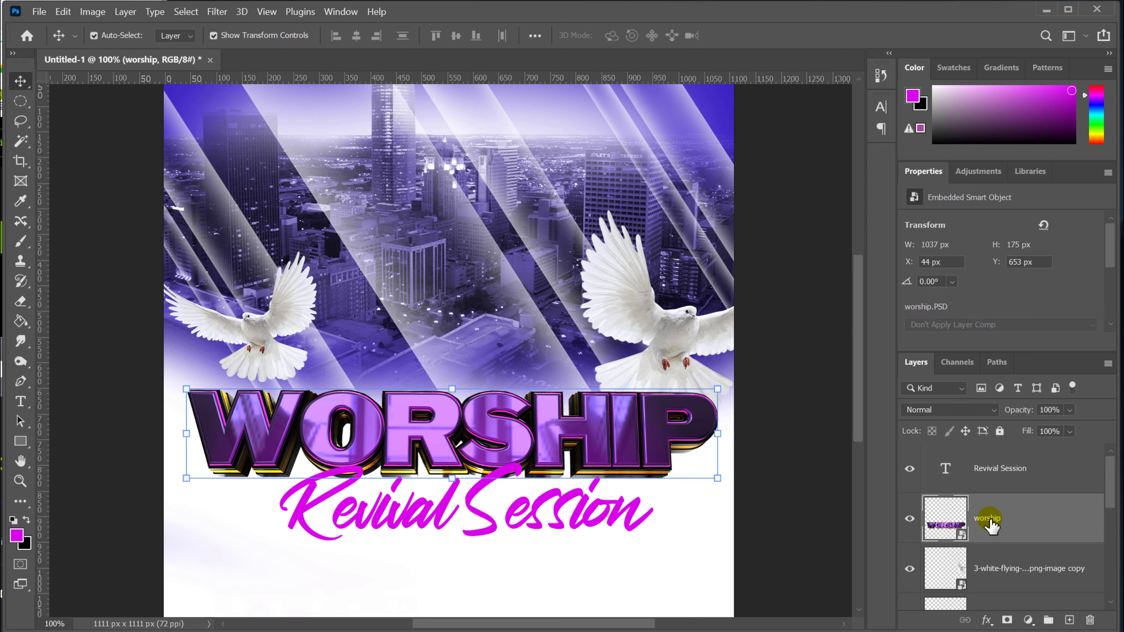
{"action": "left_click_drag", "start_coordinate": [1028, 527], "coordinate": [1070, 617]}
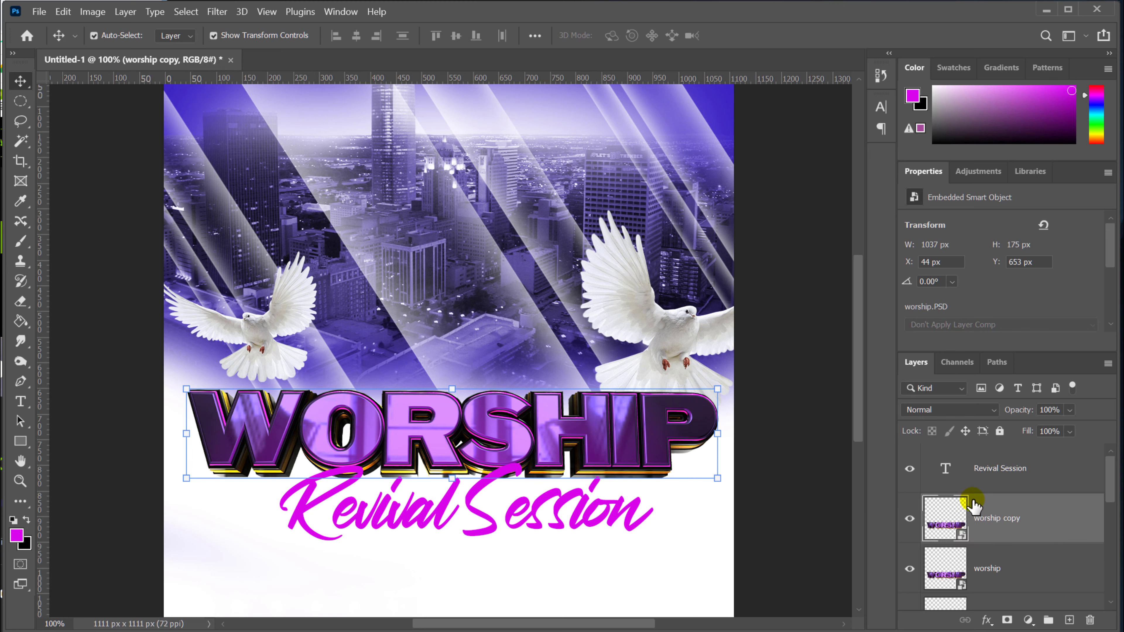
{"action": "right_click", "coordinate": [1041, 519]}
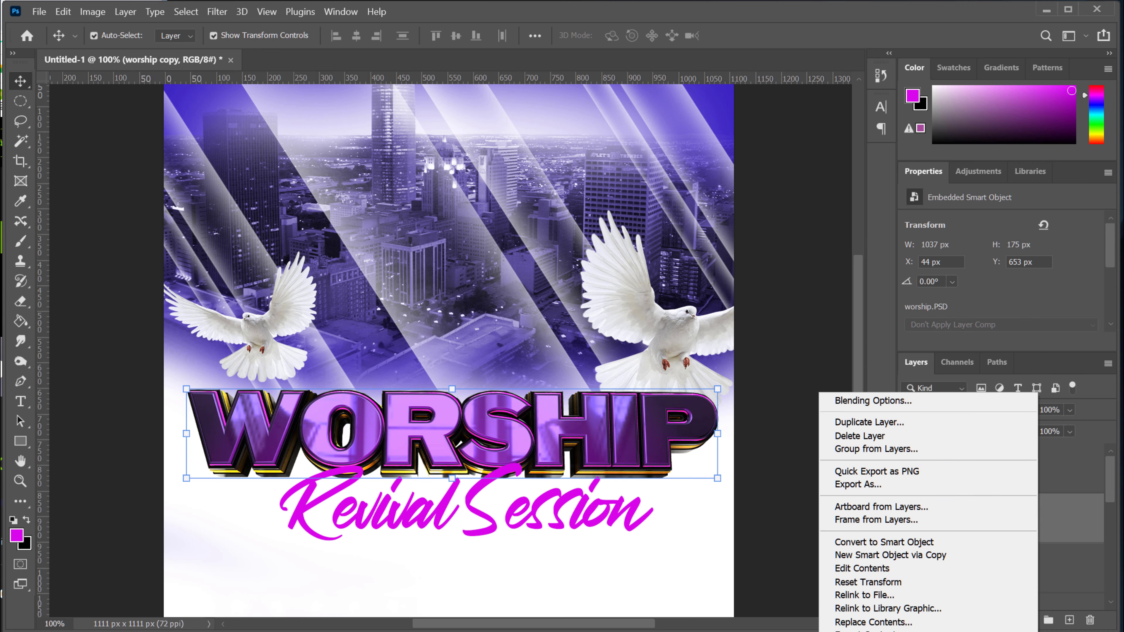
{"action": "left_click", "coordinate": [863, 631]}
Recolour the worship copy layer to blue with Hue/Saturation at a hue of -47
{"action": "left_click", "coordinate": [99, 12]}
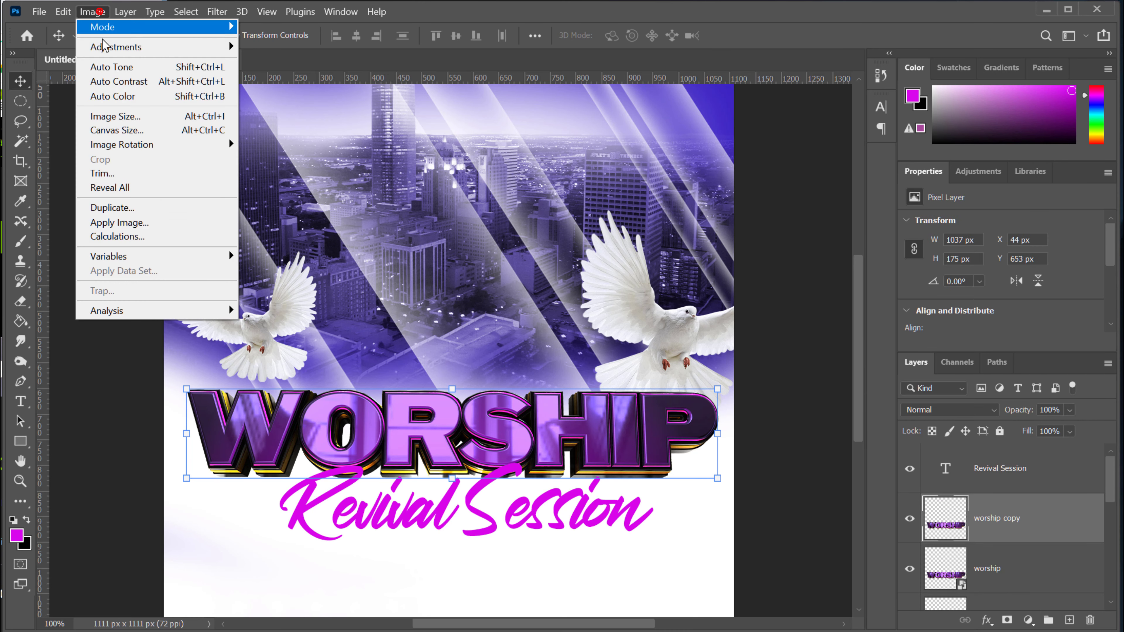
{"action": "mouse_move", "coordinate": [104, 46]}
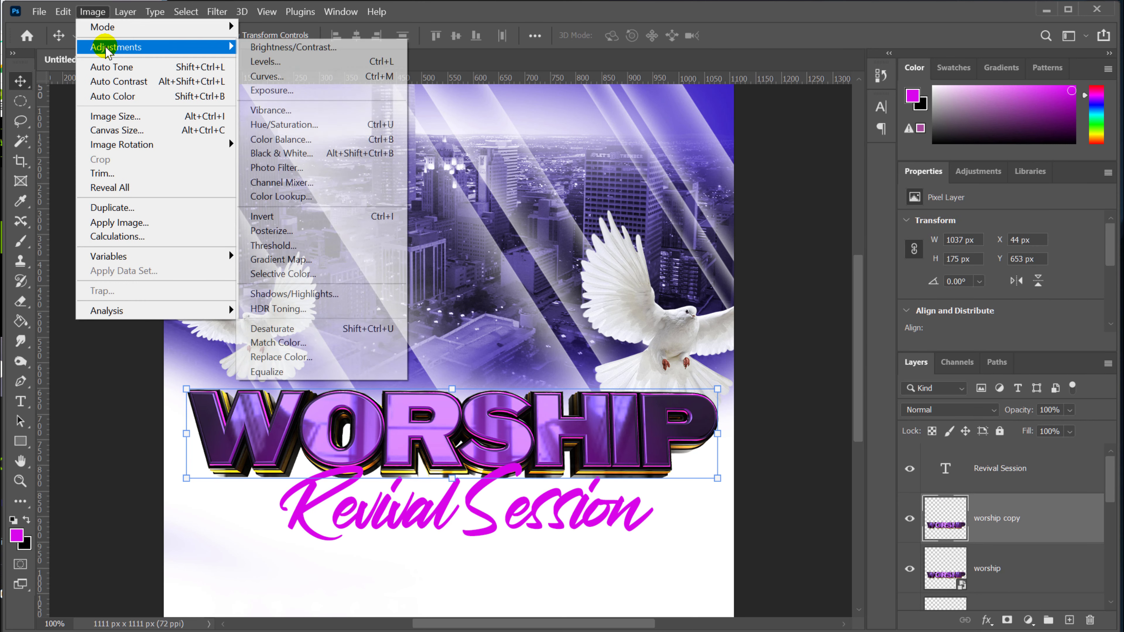
{"action": "left_click", "coordinate": [303, 126]}
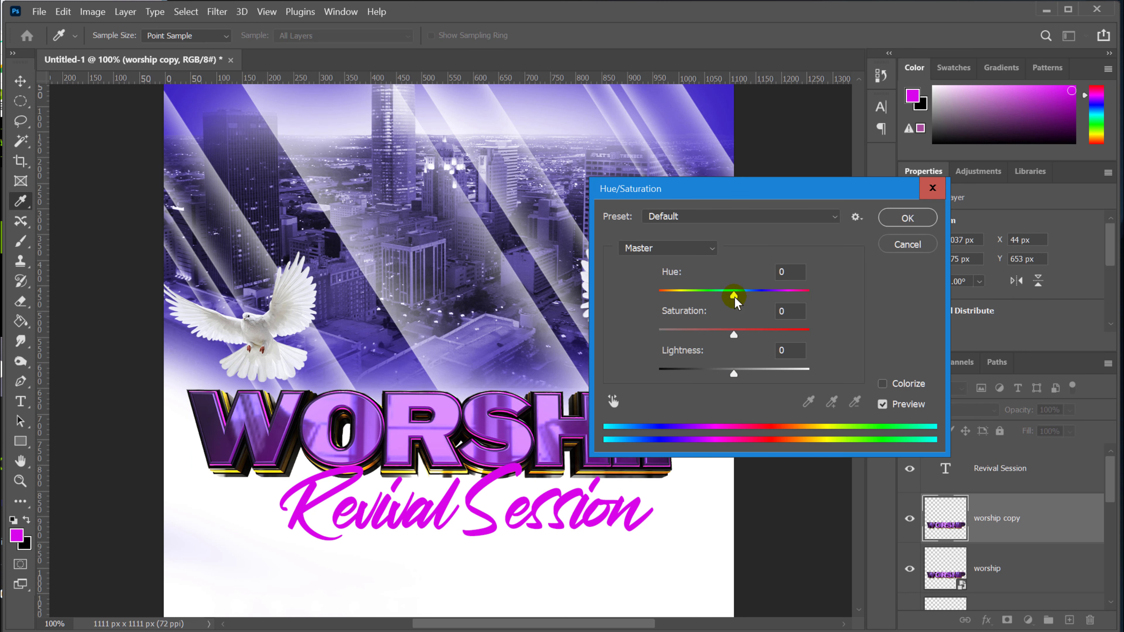
{"action": "left_click_drag", "start_coordinate": [735, 300], "coordinate": [701, 302]}
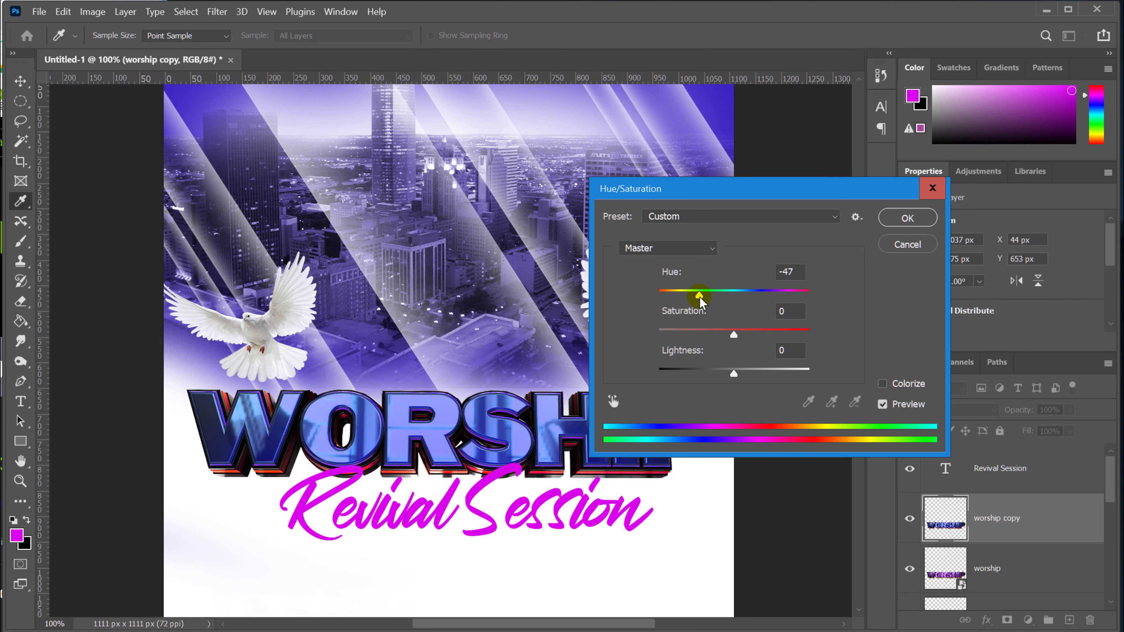
{"action": "left_click", "coordinate": [879, 218]}
{"action": "key", "text": "v"}
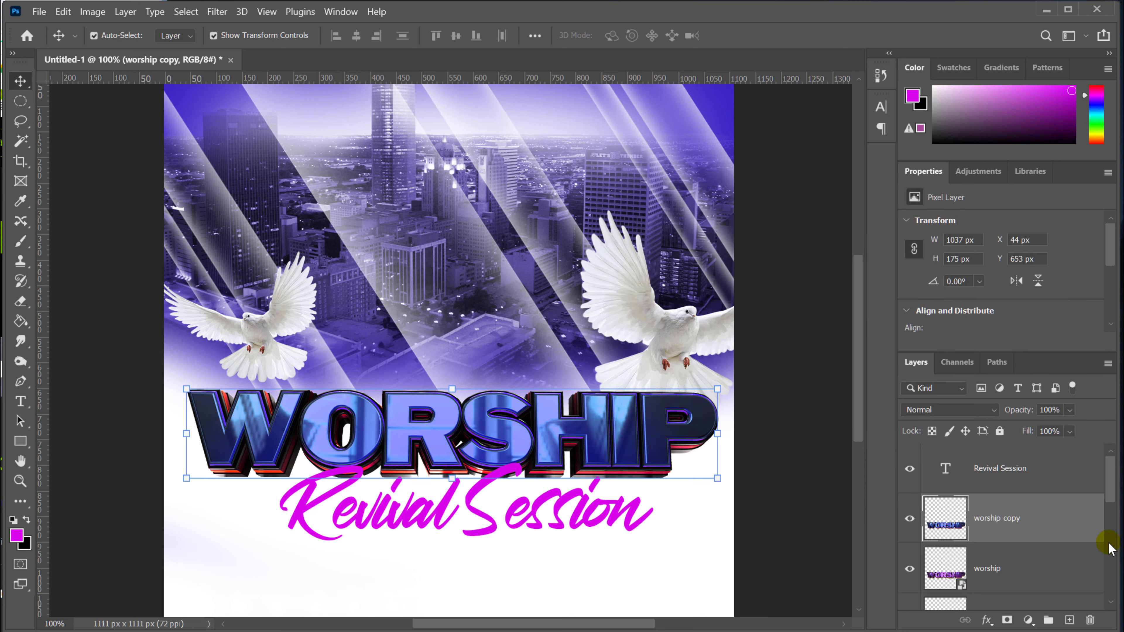
Rasterize the original worship smart object layer
{"action": "left_click", "coordinate": [1038, 570]}
{"action": "right_click", "coordinate": [1038, 570]}
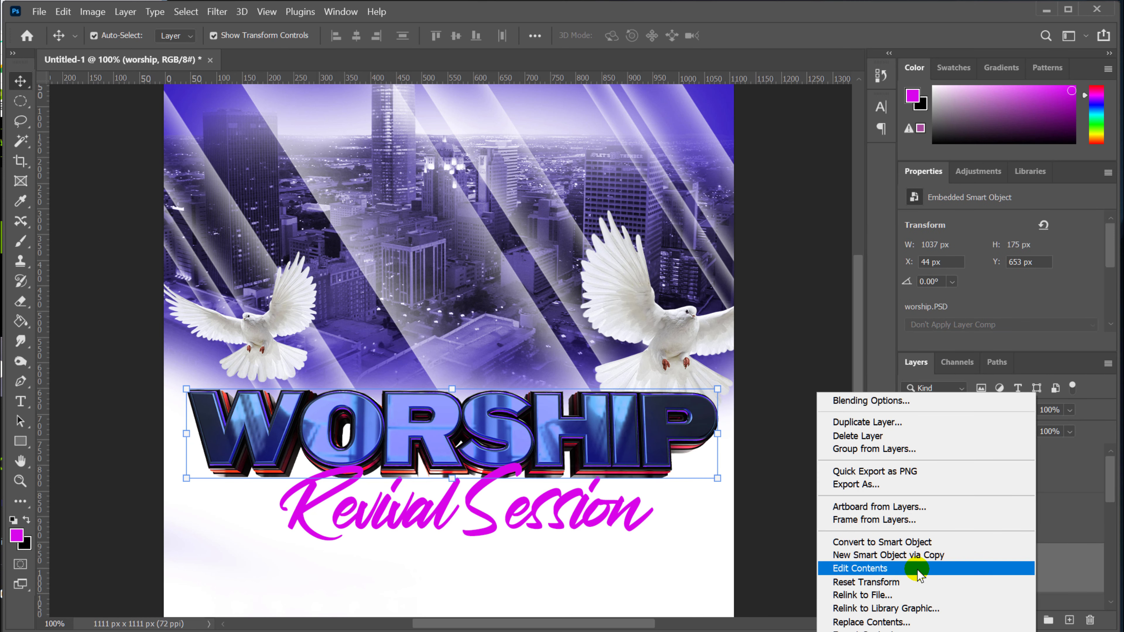
{"action": "left_click", "coordinate": [867, 630]}
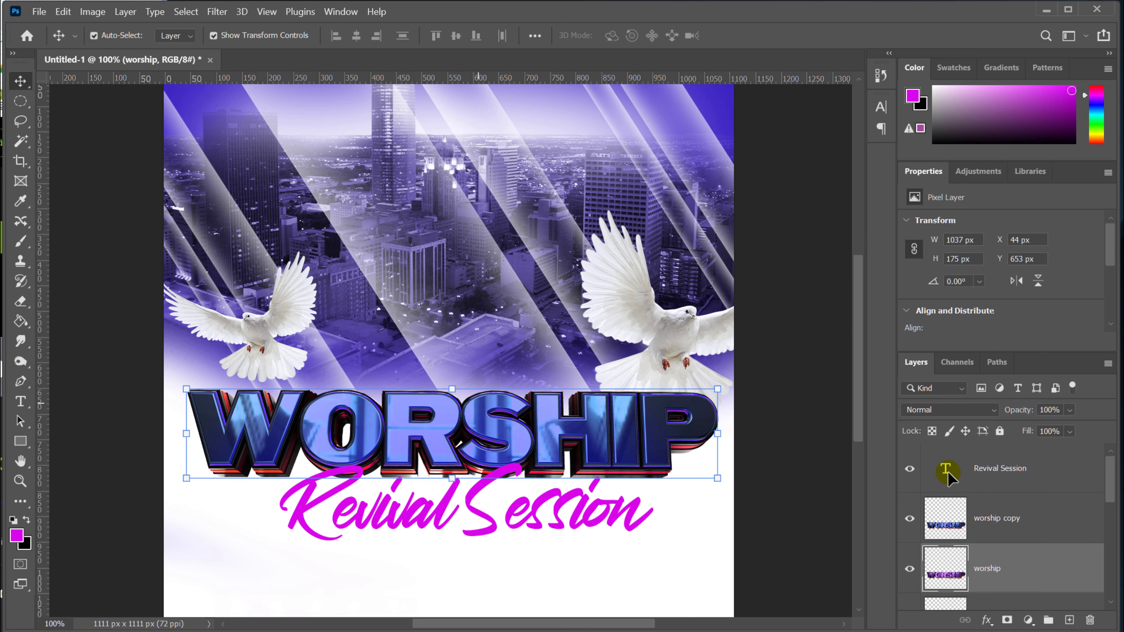
Compare the WORSHIP title with the blue worship copy hidden and shown
{"action": "left_click", "coordinate": [978, 517]}
{"action": "left_click", "coordinate": [910, 519]}
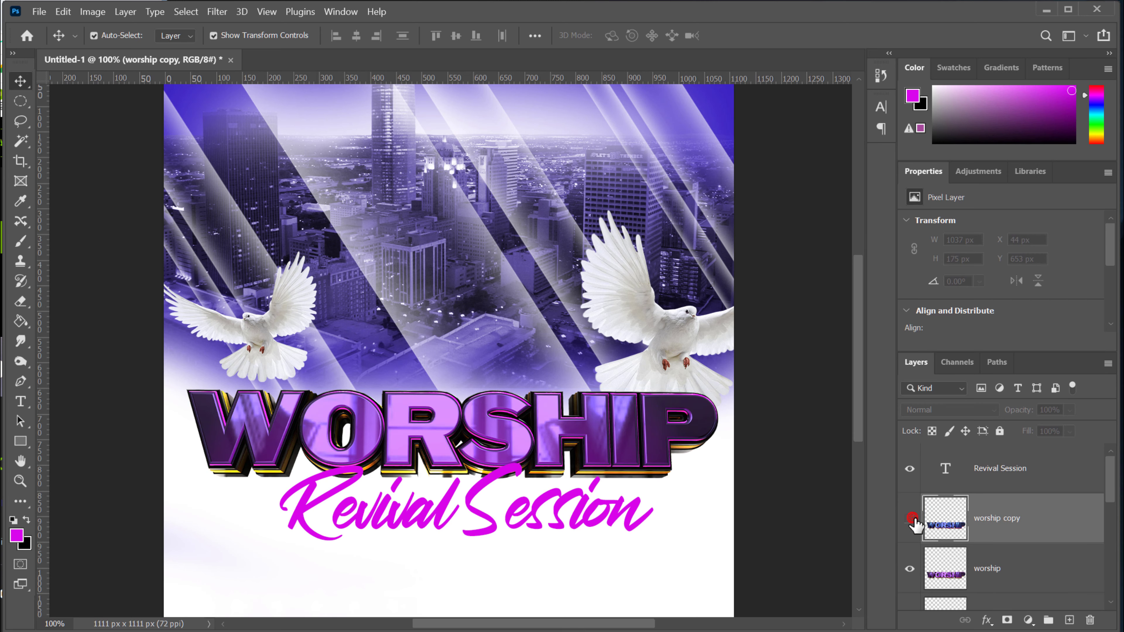
{"action": "left_click", "coordinate": [911, 519]}
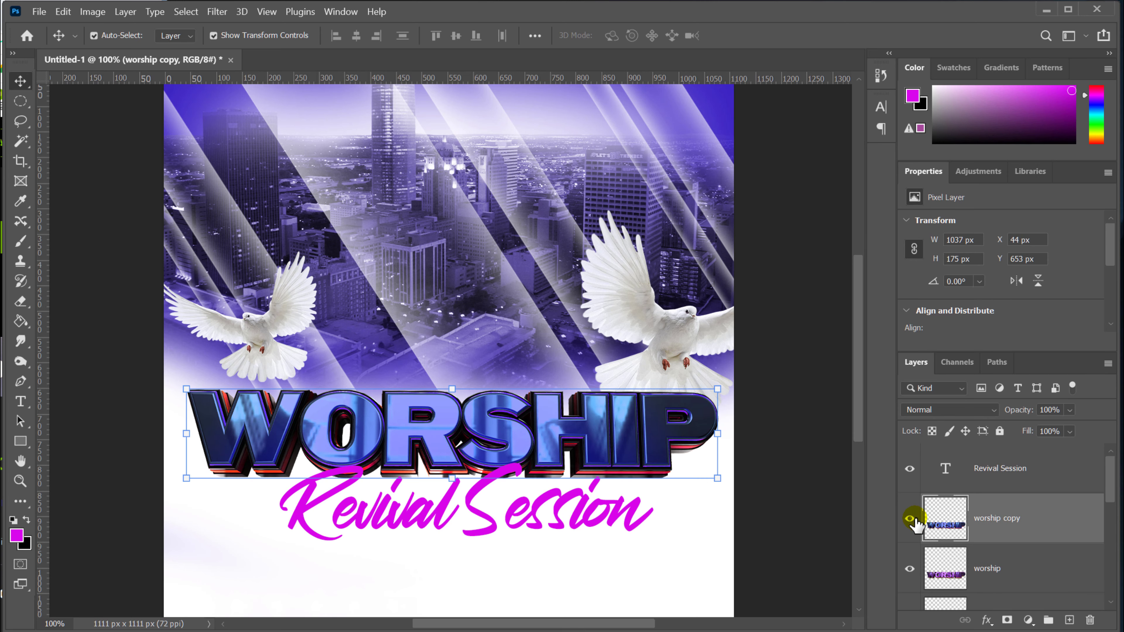
{"action": "left_click", "coordinate": [910, 519]}
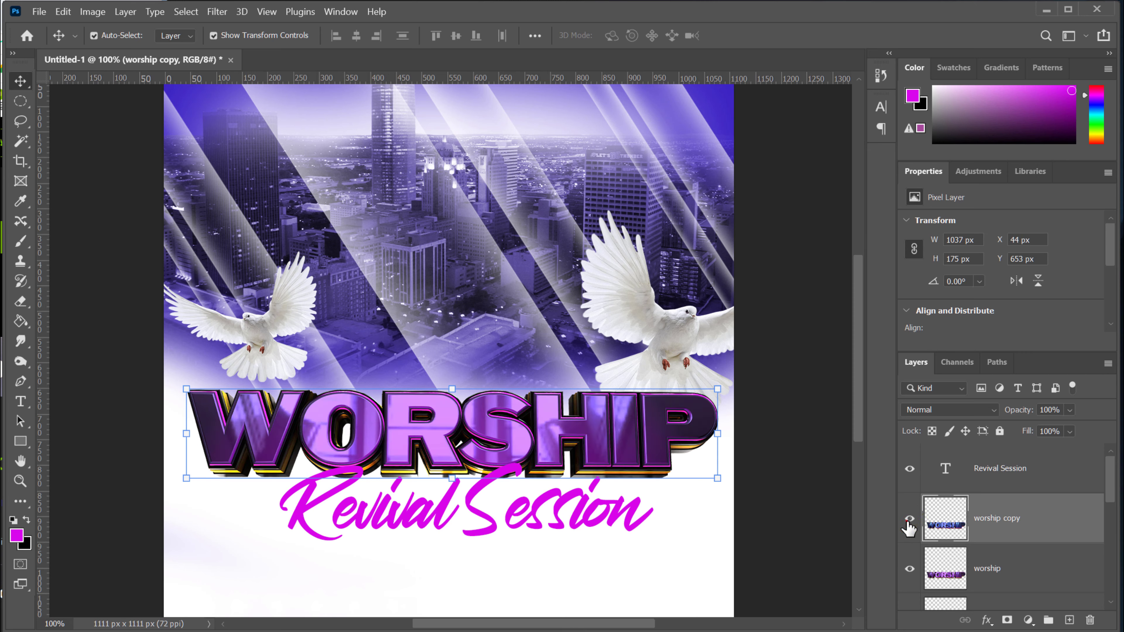
{"action": "left_click", "coordinate": [909, 519]}
Erase parts of the worship copy layer across the WORSHIP title with a soft 400 px eraser to blend in the purple beneath
{"action": "left_click", "coordinate": [1004, 518]}
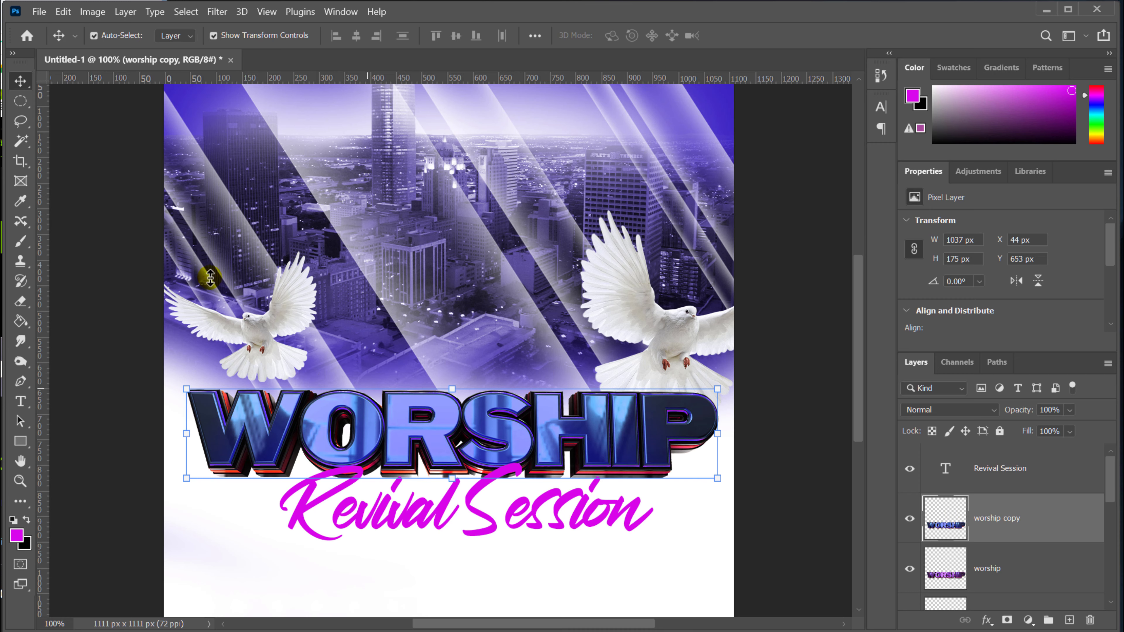
{"action": "left_click", "coordinate": [20, 301]}
{"action": "mouse_move", "coordinate": [439, 376]}
{"action": "left_mouse_down"}
{"action": "mouse_move", "coordinate": [426, 402]}
{"action": "mouse_move", "coordinate": [404, 357]}
{"action": "mouse_move", "coordinate": [518, 344]}
{"action": "mouse_move", "coordinate": [557, 321]}
{"action": "mouse_move", "coordinate": [532, 345]}
{"action": "mouse_move", "coordinate": [467, 325]}
{"action": "mouse_move", "coordinate": [435, 339]}
{"action": "left_mouse_up"}
{"action": "mouse_move", "coordinate": [264, 525]}
{"action": "left_mouse_down"}
{"action": "mouse_move", "coordinate": [215, 526]}
{"action": "mouse_move", "coordinate": [265, 545]}
{"action": "mouse_move", "coordinate": [652, 514]}
{"action": "mouse_move", "coordinate": [697, 489]}
{"action": "mouse_move", "coordinate": [702, 366]}
{"action": "left_mouse_up"}
{"action": "left_click", "coordinate": [686, 308]}
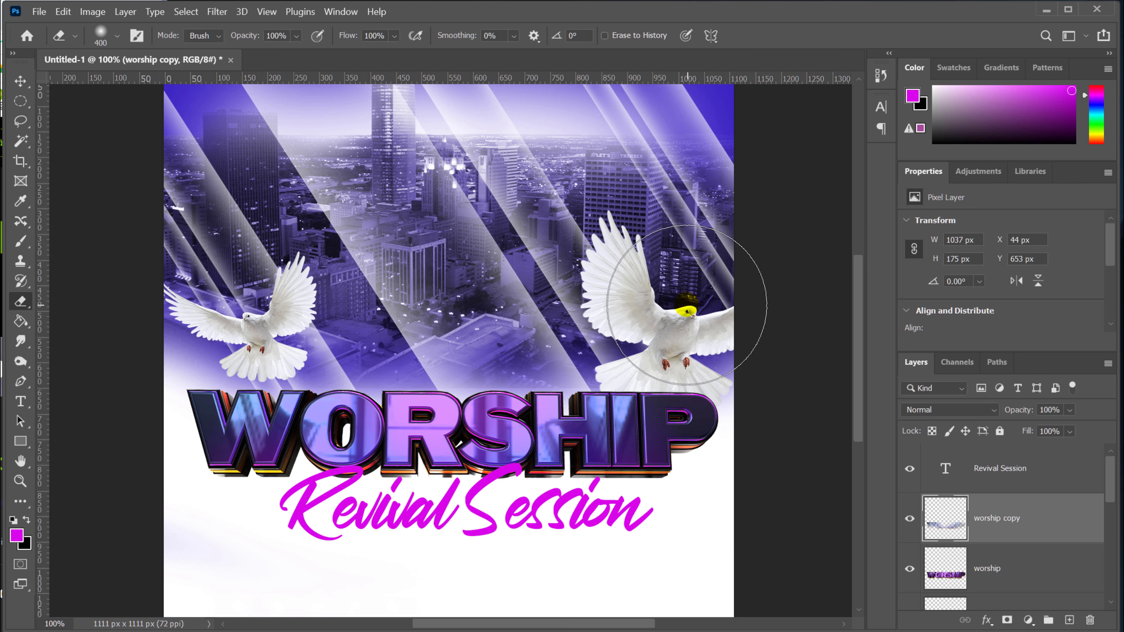
Erase blue from the top of the W on the worship copy layer with a 150 px eraser
{"action": "key", "text": "bracketleft"}
{"action": "key", "text": "bracketleft"}
{"action": "key", "text": "bracketleft"}
{"action": "key", "text": "bracketleft"}
{"action": "key", "text": "bracketleft"}
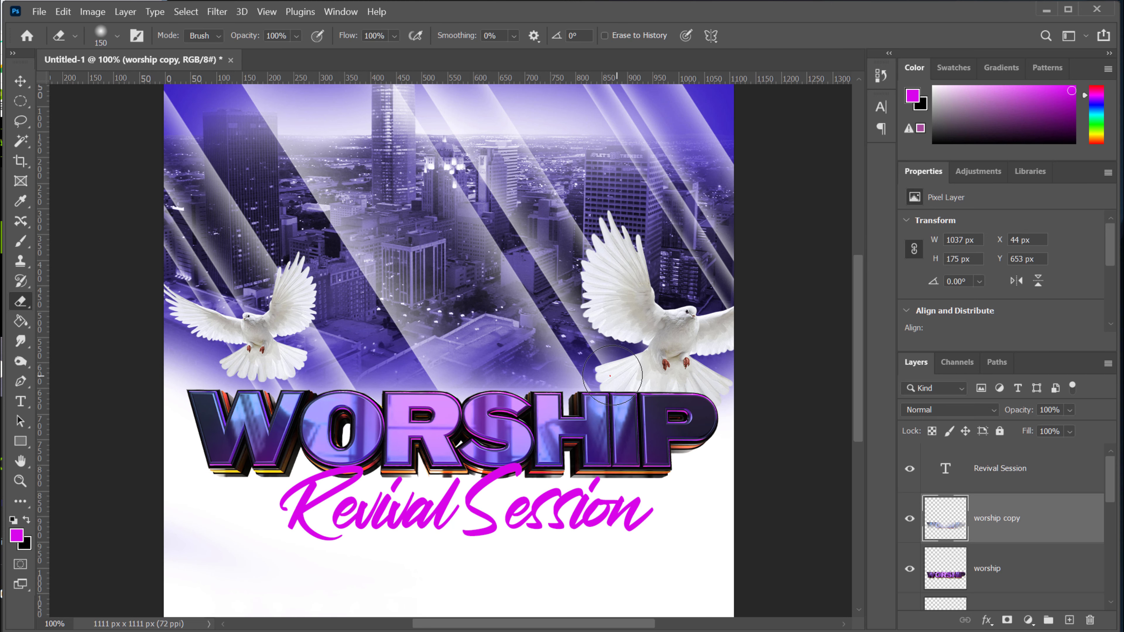
{"action": "left_click_drag", "start_coordinate": [194, 395], "coordinate": [266, 379]}
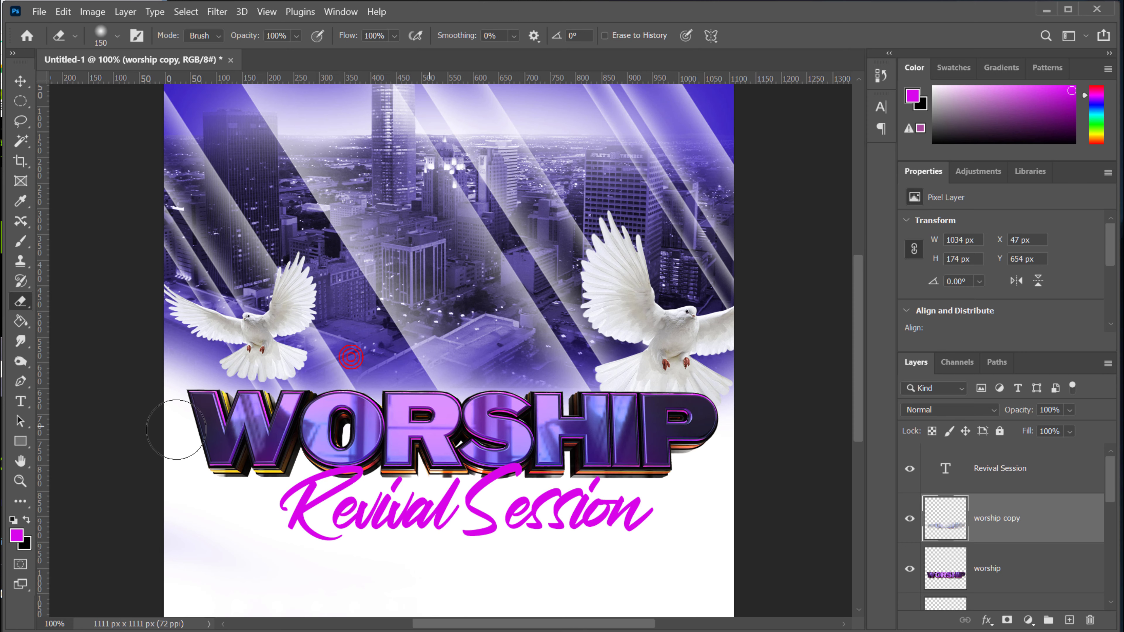
Erase blue along the title's left side and lower edge on the worship copy layer with a 100 px eraser
{"action": "key", "text": "bracketleft"}
{"action": "key", "text": "bracketleft"}
{"action": "key", "text": "bracketleft"}
{"action": "left_click", "coordinate": [188, 451]}
{"action": "left_click_drag", "start_coordinate": [246, 473], "coordinate": [303, 472]}
{"action": "mouse_move", "coordinate": [378, 486]}
{"action": "left_mouse_down"}
{"action": "mouse_move", "coordinate": [540, 495]}
{"action": "mouse_move", "coordinate": [592, 471]}
{"action": "mouse_move", "coordinate": [519, 469]}
{"action": "mouse_move", "coordinate": [711, 481]}
{"action": "mouse_move", "coordinate": [576, 478]}
{"action": "mouse_move", "coordinate": [638, 488]}
{"action": "left_mouse_up"}
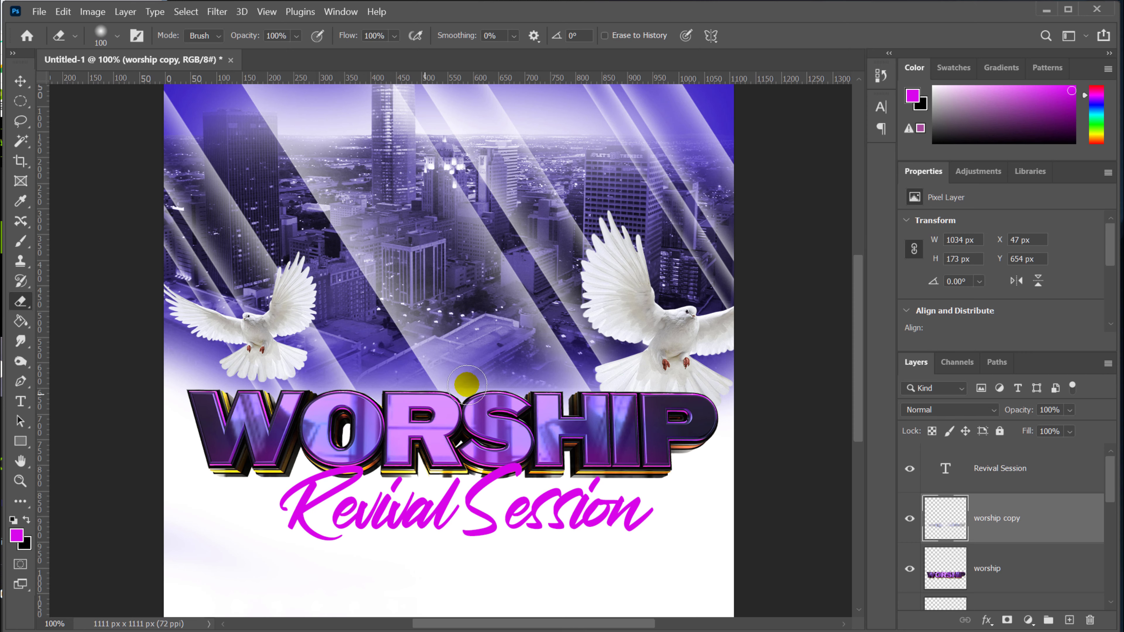
Add a new layer above the worship copy and set the foreground colour to dark purple (H 295, S 100, B 35)
{"action": "left_click", "coordinate": [1070, 620]}
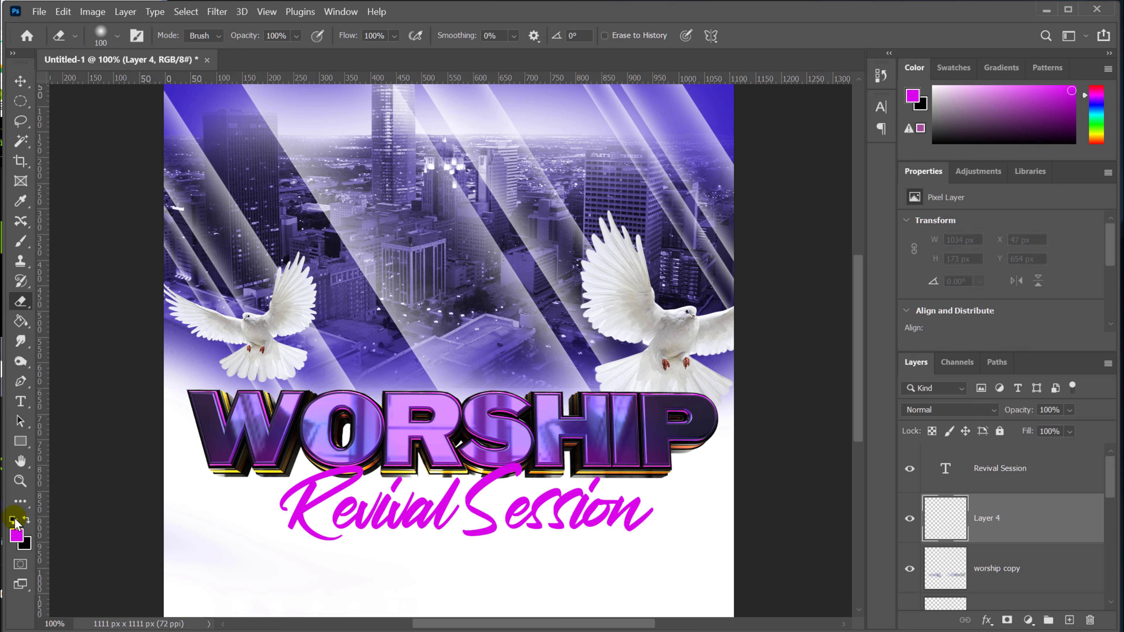
{"action": "left_click", "coordinate": [17, 537]}
{"action": "mouse_move", "coordinate": [808, 533]}
{"action": "left_mouse_down"}
{"action": "mouse_move", "coordinate": [846, 567]}
{"action": "mouse_move", "coordinate": [885, 578]}
{"action": "left_mouse_up"}
{"action": "left_click", "coordinate": [981, 454]}
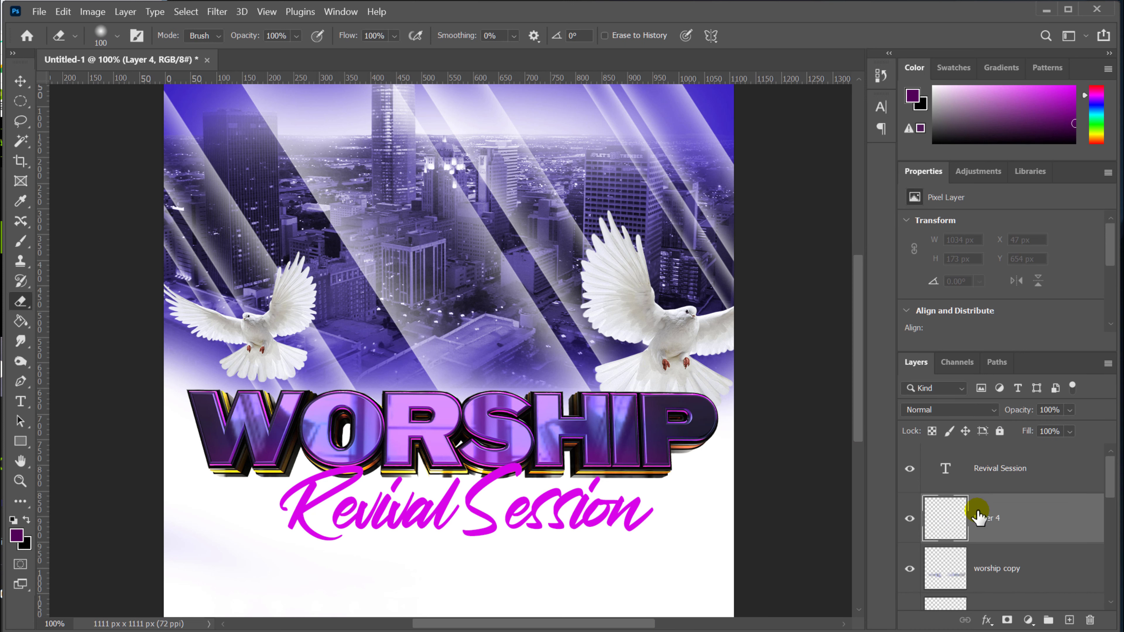
Set Layer 4's blend mode to Linear Dodge (Add) and choose a soft preset for the Brush tool
{"action": "left_click", "coordinate": [992, 415]}
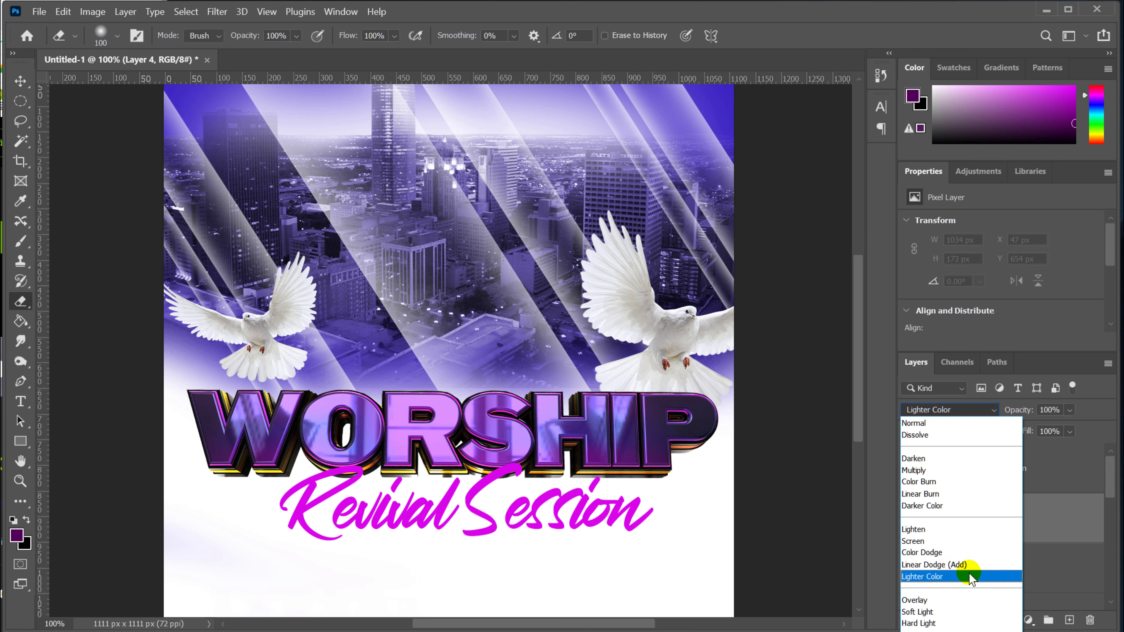
{"action": "left_click", "coordinate": [960, 565]}
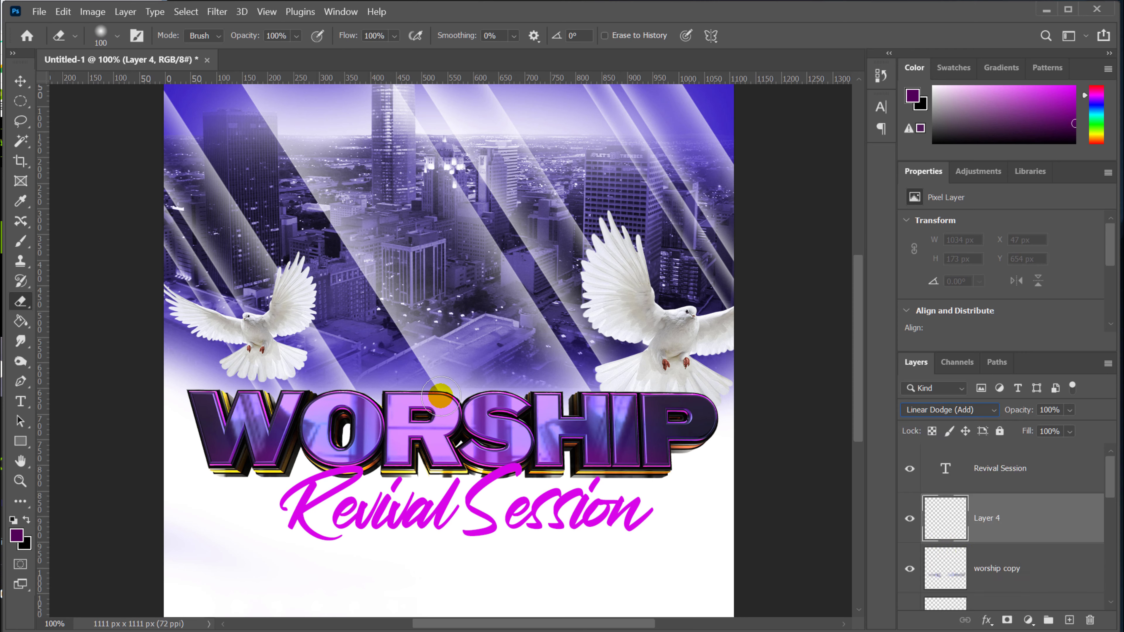
{"action": "left_click", "coordinate": [30, 239]}
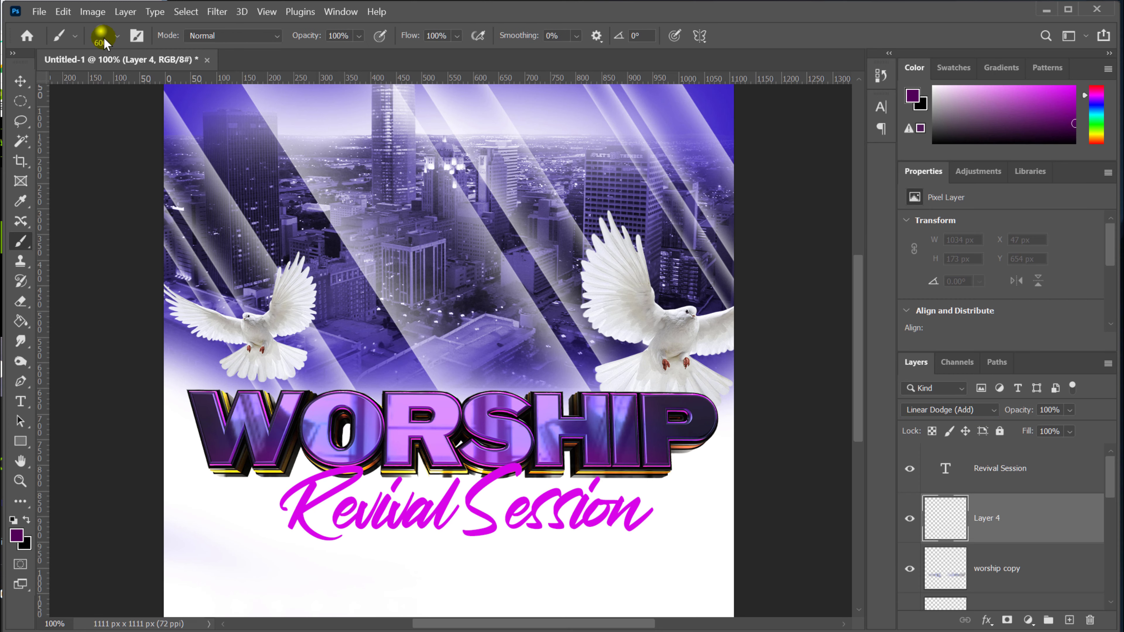
{"action": "left_click", "coordinate": [118, 37]}
{"action": "double_click", "coordinate": [138, 208]}
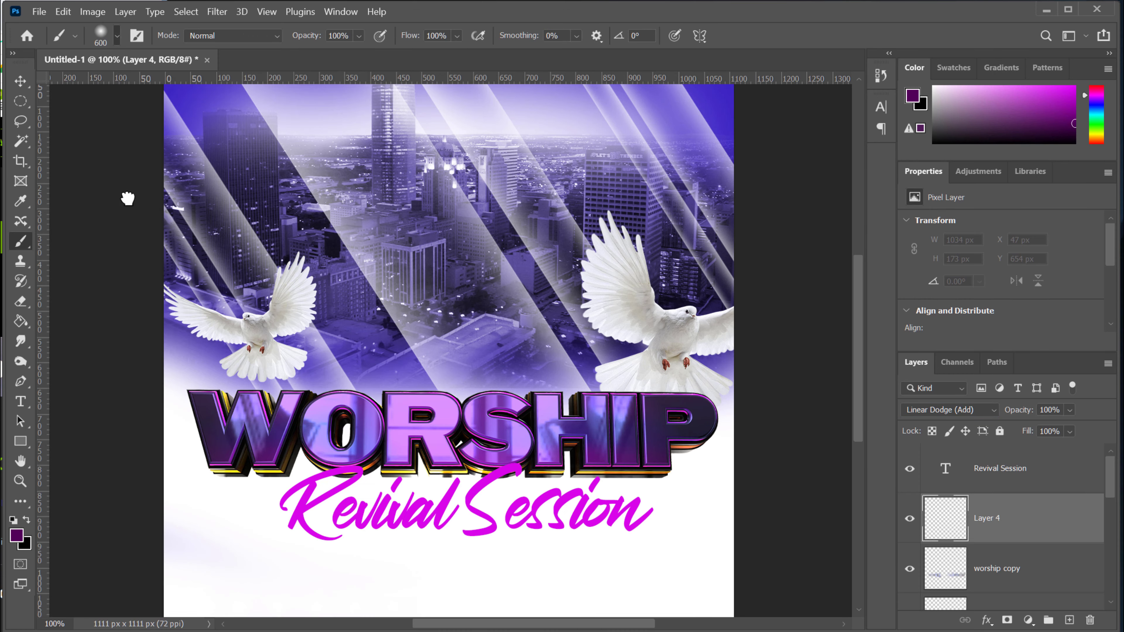
Paint soft dark purple glows over the R and the O on Layer 4, reducing the brush from 400 to 200 px
{"action": "key", "text": "bracketleft"}
{"action": "key", "text": "bracketleft"}
{"action": "key", "text": "bracketleft"}
{"action": "key", "text": "bracketleft"}
{"action": "key", "text": "bracketleft"}
{"action": "key", "text": "bracketleft"}
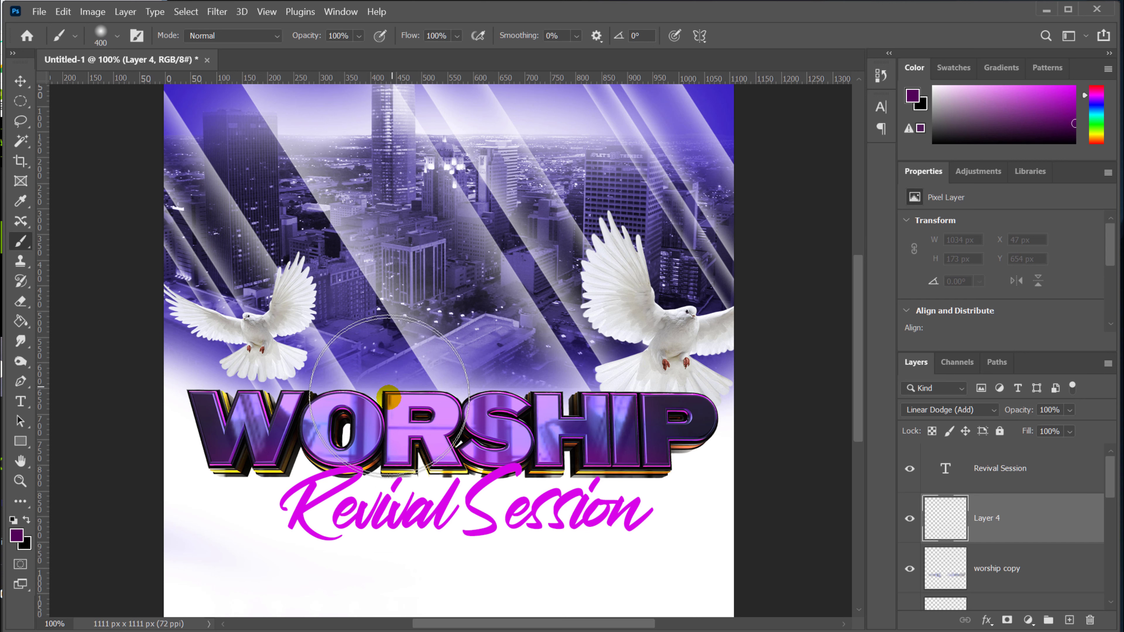
{"action": "left_click", "coordinate": [431, 413]}
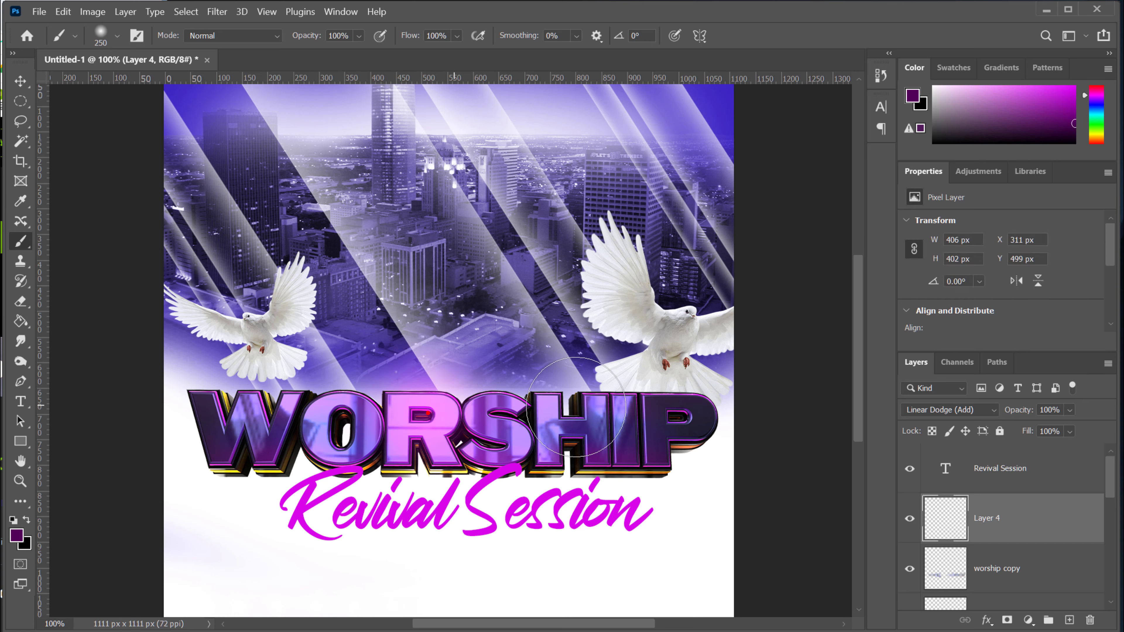
{"action": "left_click", "coordinate": [310, 416]}
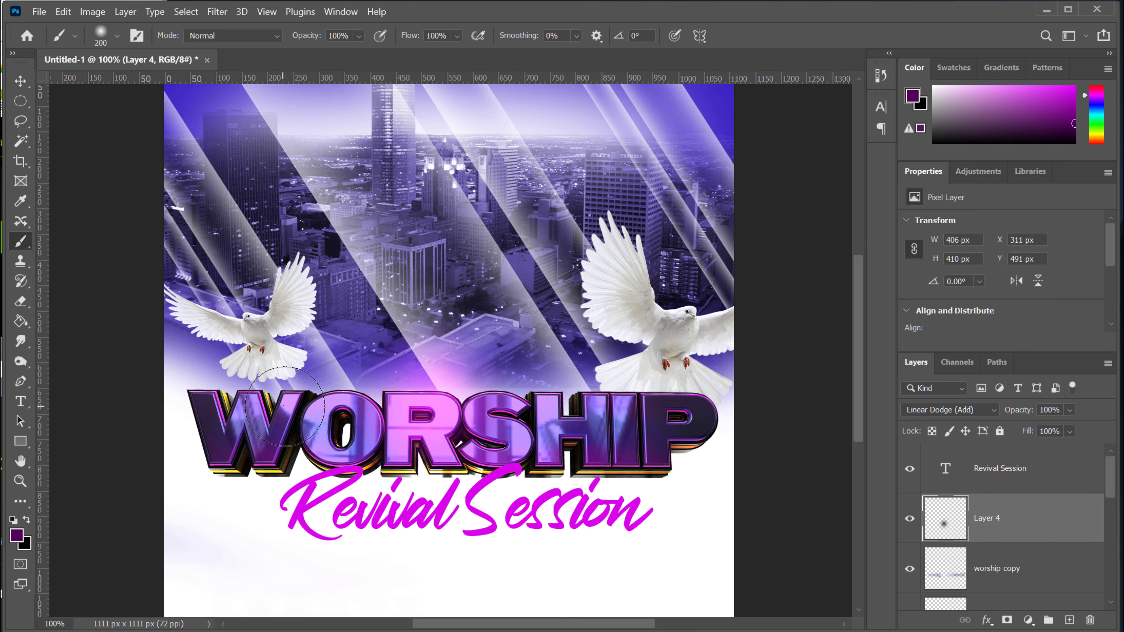
Paint smaller dark purple glows on the P, the top of the H and the base of the W, reducing the brush from 150 px
{"action": "key", "text": "bracketleft"}
{"action": "key", "text": "bracketleft"}
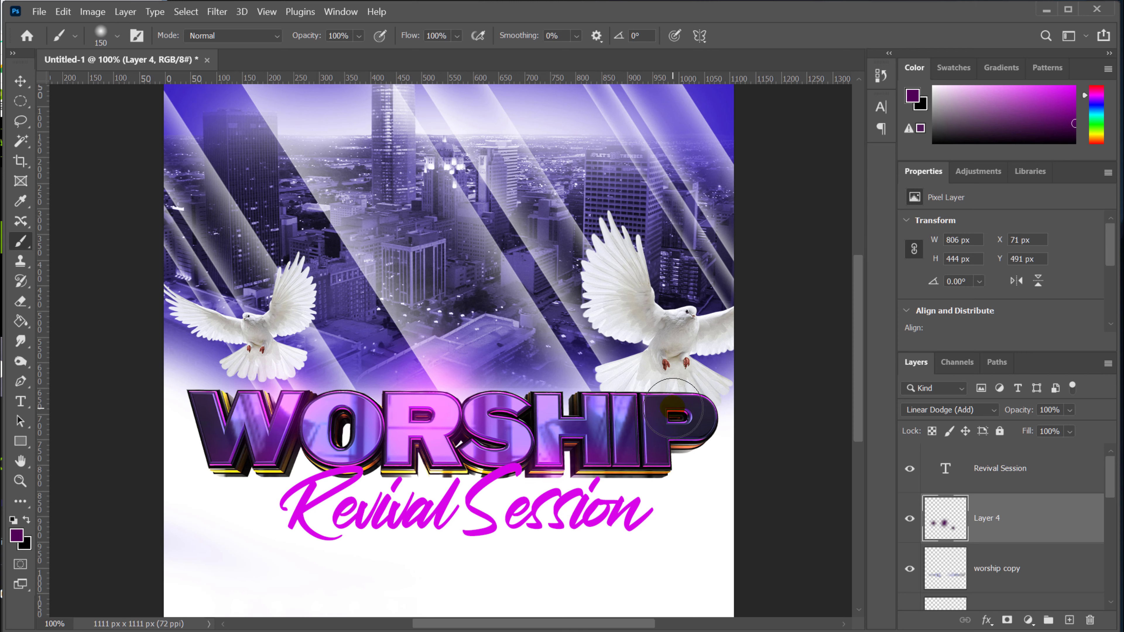
{"action": "left_click", "coordinate": [672, 408]}
{"action": "key", "text": "bracketleft"}
{"action": "left_click", "coordinate": [548, 391]}
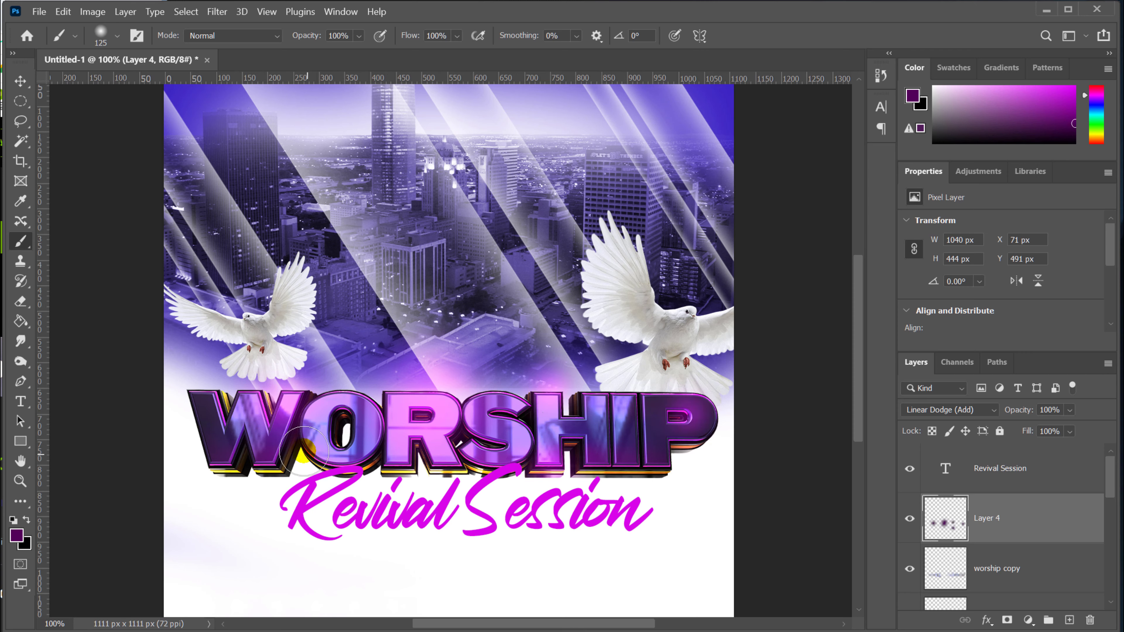
{"action": "key", "text": "bracketleft"}
{"action": "key", "text": "bracketleft"}
{"action": "left_click", "coordinate": [262, 462]}
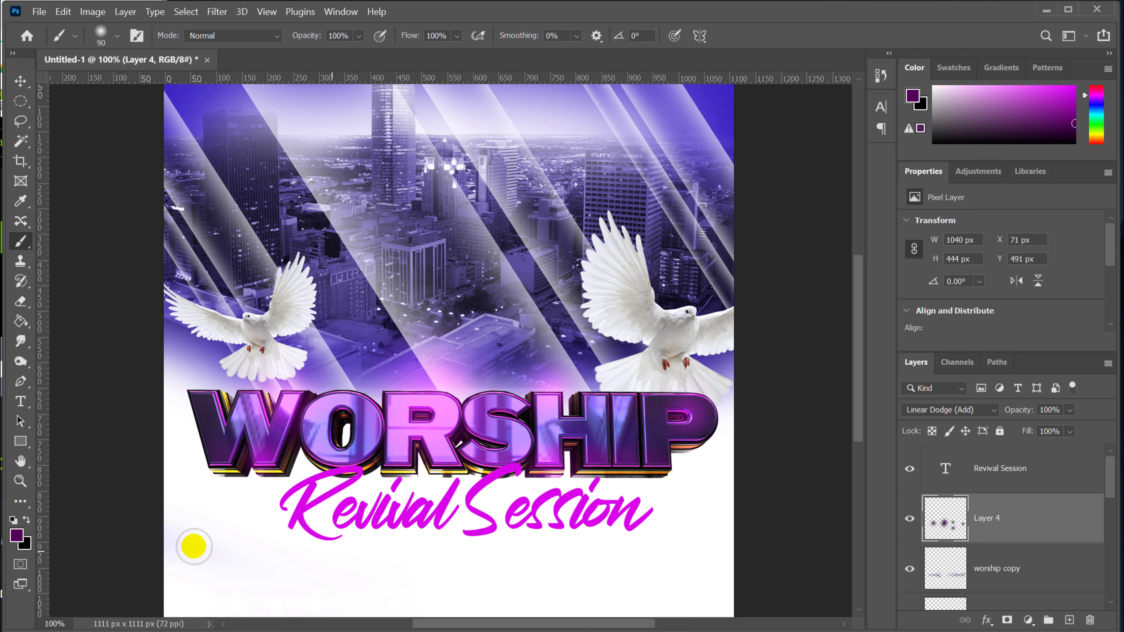
Set the foreground to brighter purple (H 295, S 100, B 76) and paint small glows on the W's upper right and the P
{"action": "left_click", "coordinate": [18, 537]}
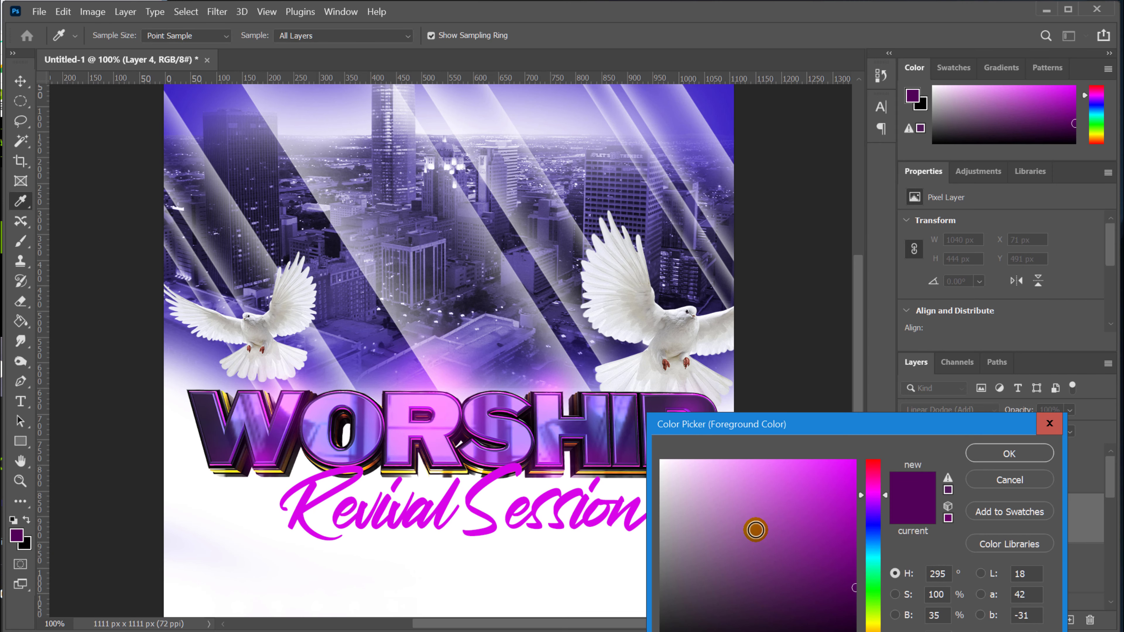
{"action": "left_click_drag", "start_coordinate": [821, 525], "coordinate": [860, 508]}
{"action": "left_click", "coordinate": [1009, 453]}
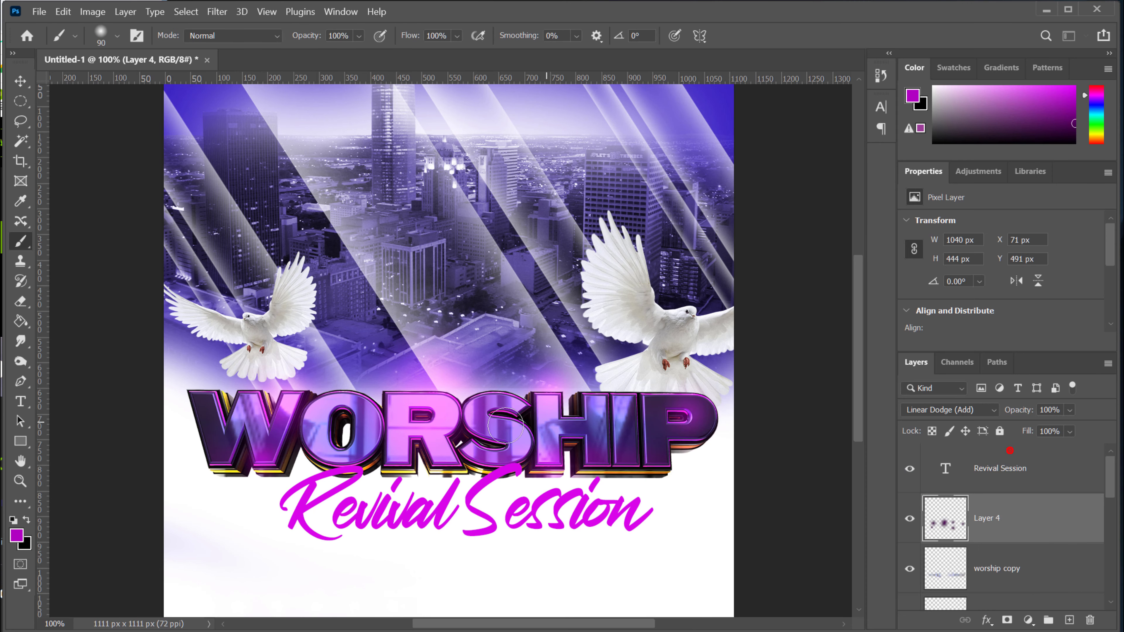
{"action": "left_click", "coordinate": [284, 396]}
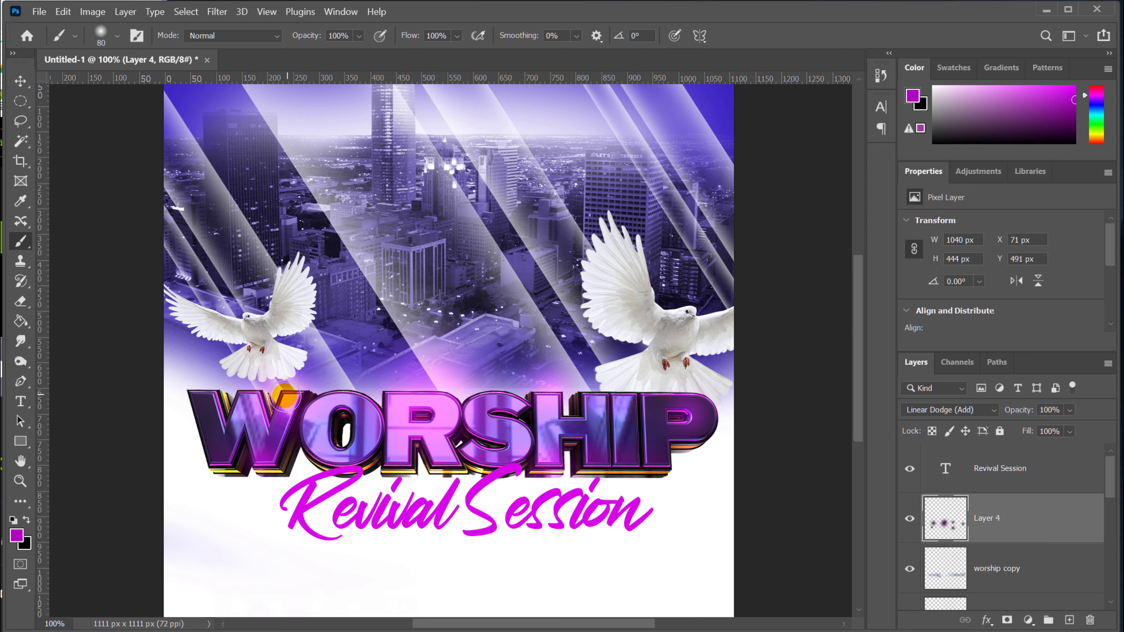
{"action": "key", "text": "]"}
{"action": "left_click", "coordinate": [682, 418]}
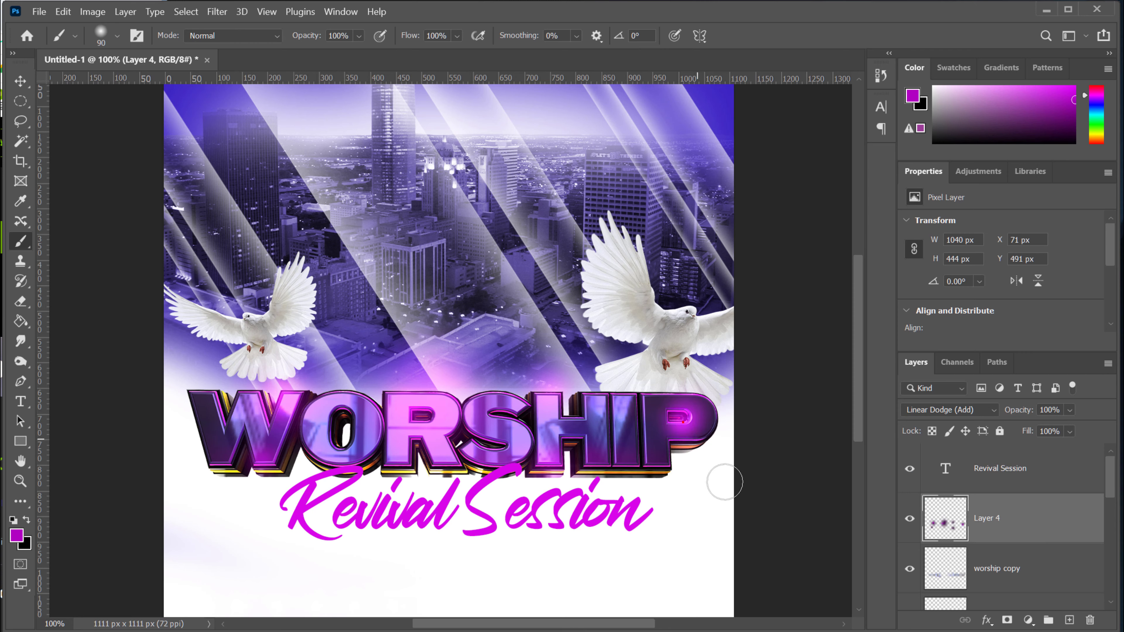
Paint small bright purple glows at the base of the H with brushes up to 100 px and at the base of the W
{"action": "key", "text": "bracketleft"}
{"action": "key", "text": "bracketleft"}
{"action": "left_click", "coordinate": [537, 460]}
{"action": "key", "text": "bracketright"}
{"action": "key", "text": "bracketright"}
{"action": "key", "text": "bracketright"}
{"action": "left_click", "coordinate": [549, 463]}
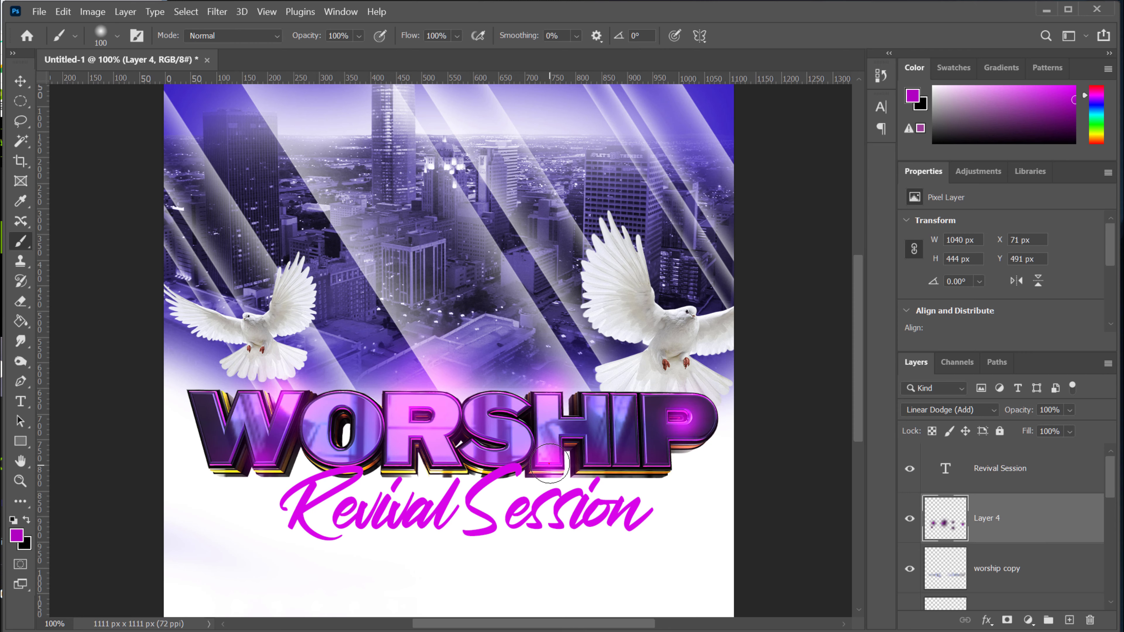
{"action": "key", "text": "bracketleft"}
{"action": "key", "text": "bracketleft"}
{"action": "key", "text": "bracketleft"}
{"action": "left_click", "coordinate": [275, 470]}
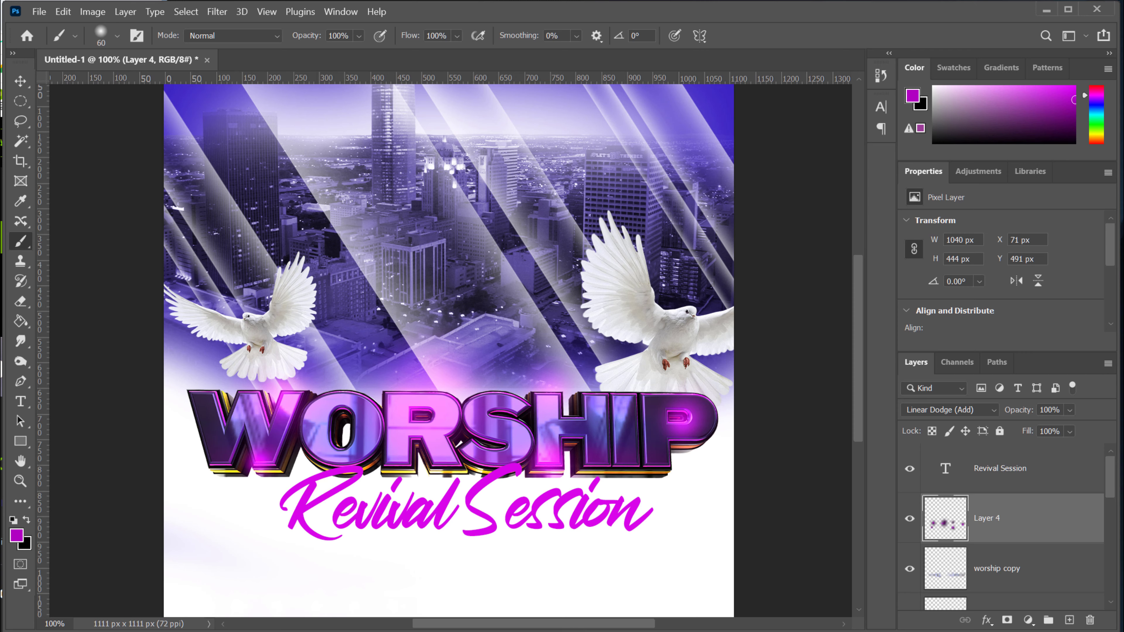
Set the foreground to bright magenta (H 295, S 83, B 100) and paint glows on the H's base, the P and the W's upper right
{"action": "left_click", "coordinate": [16, 535]}
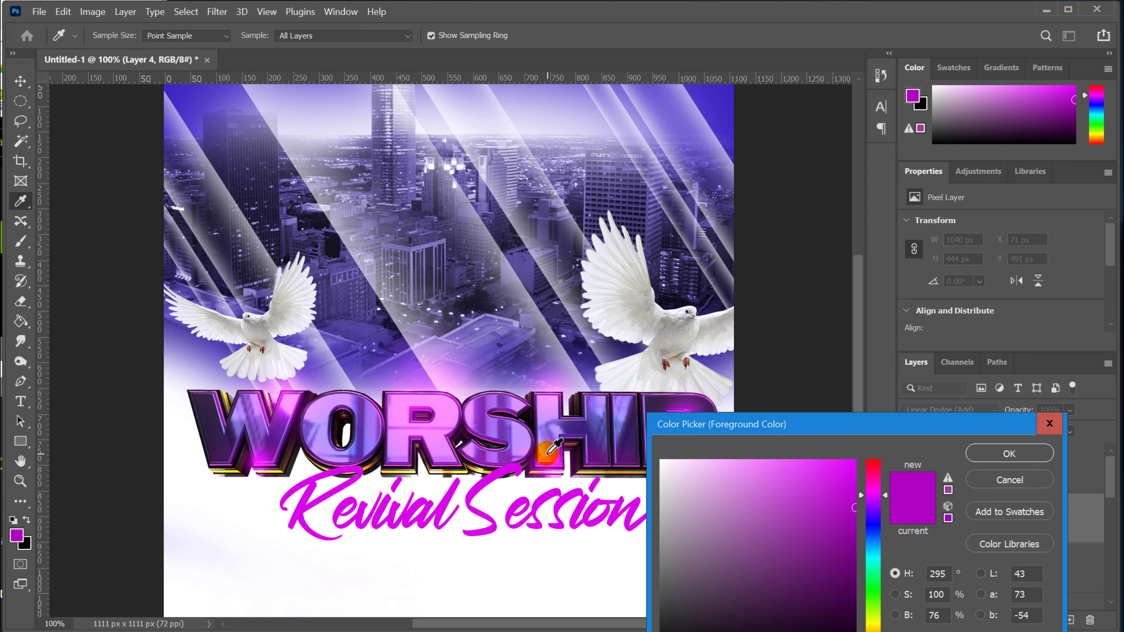
{"action": "left_click_drag", "start_coordinate": [833, 482], "coordinate": [820, 460]}
{"action": "left_click", "coordinate": [967, 451]}
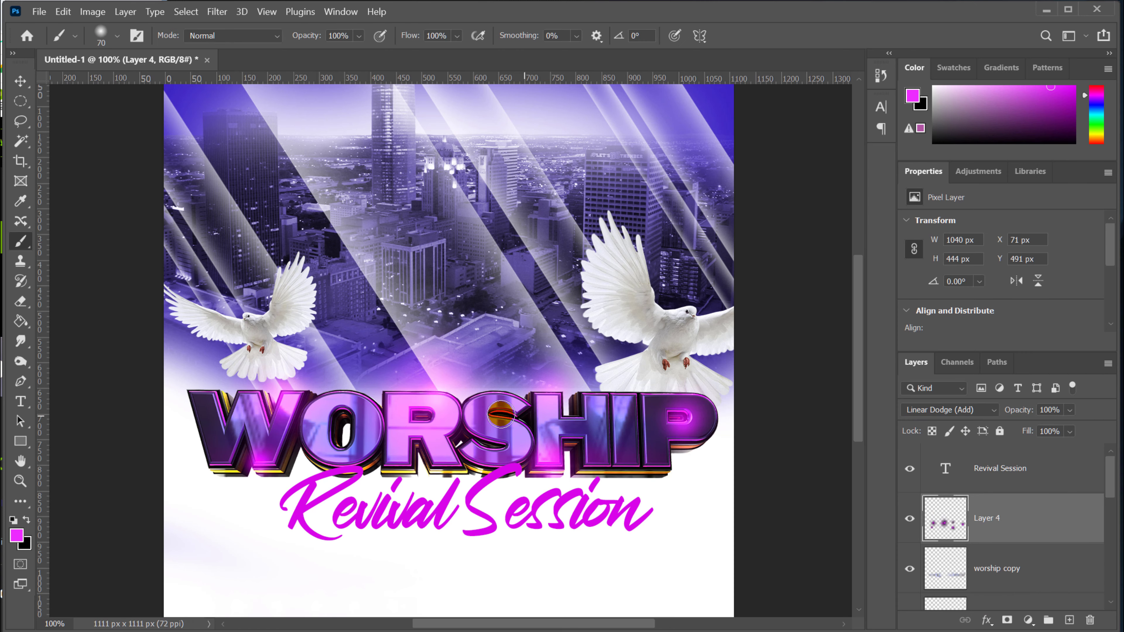
{"action": "left_click", "coordinate": [546, 458]}
{"action": "key", "text": "bracketright"}
{"action": "key", "text": "bracketright"}
{"action": "left_click", "coordinate": [697, 419]}
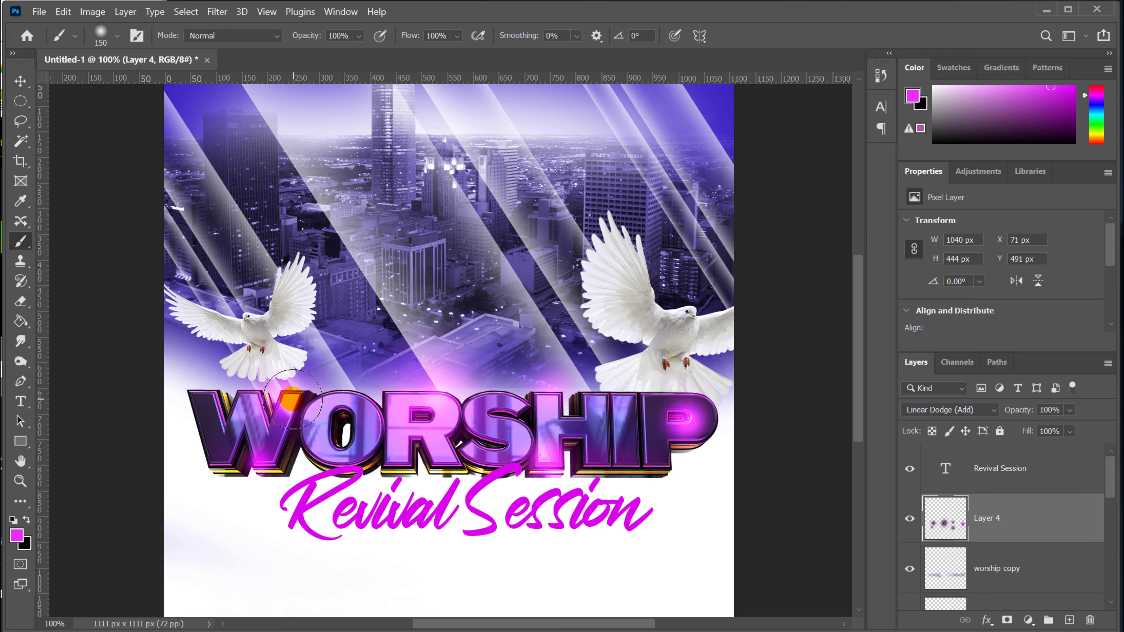
{"action": "left_click", "coordinate": [291, 399]}
{"action": "key", "text": "bracketright"}
{"action": "key", "text": "bracketleft"}
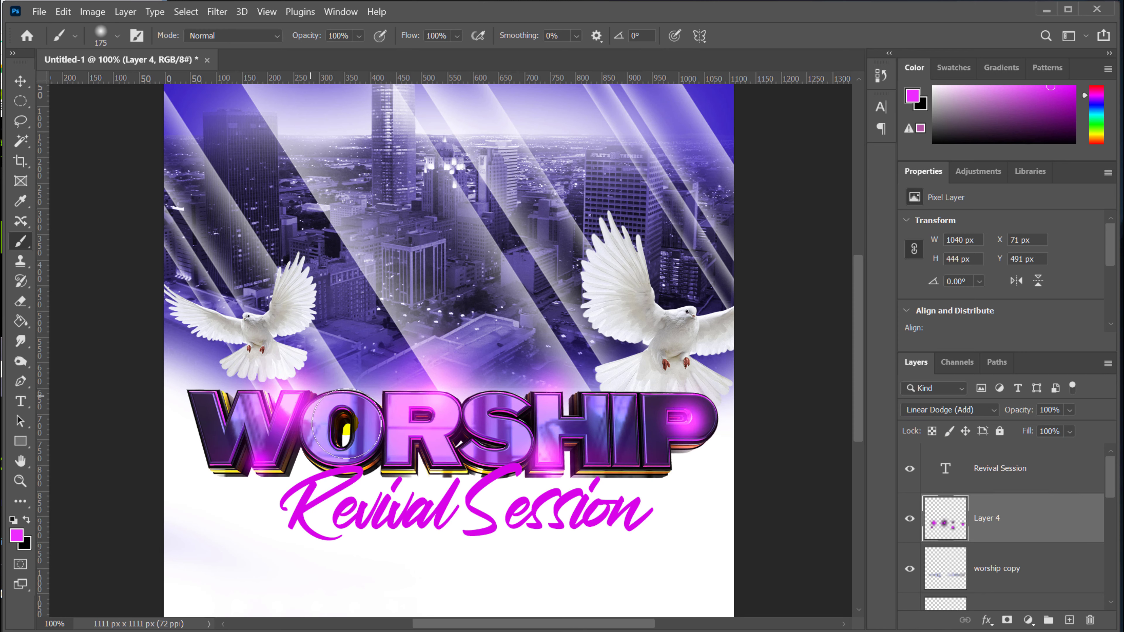
{"action": "left_click", "coordinate": [259, 463]}
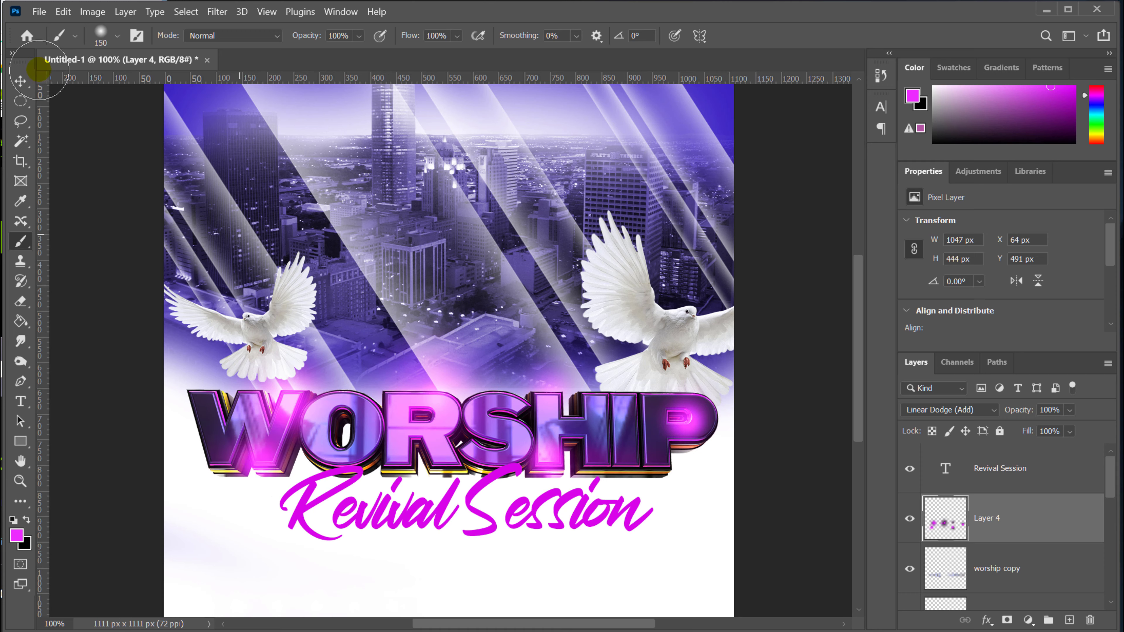
{"action": "left_click", "coordinate": [63, 11]}
{"action": "left_click", "coordinate": [76, 30]}
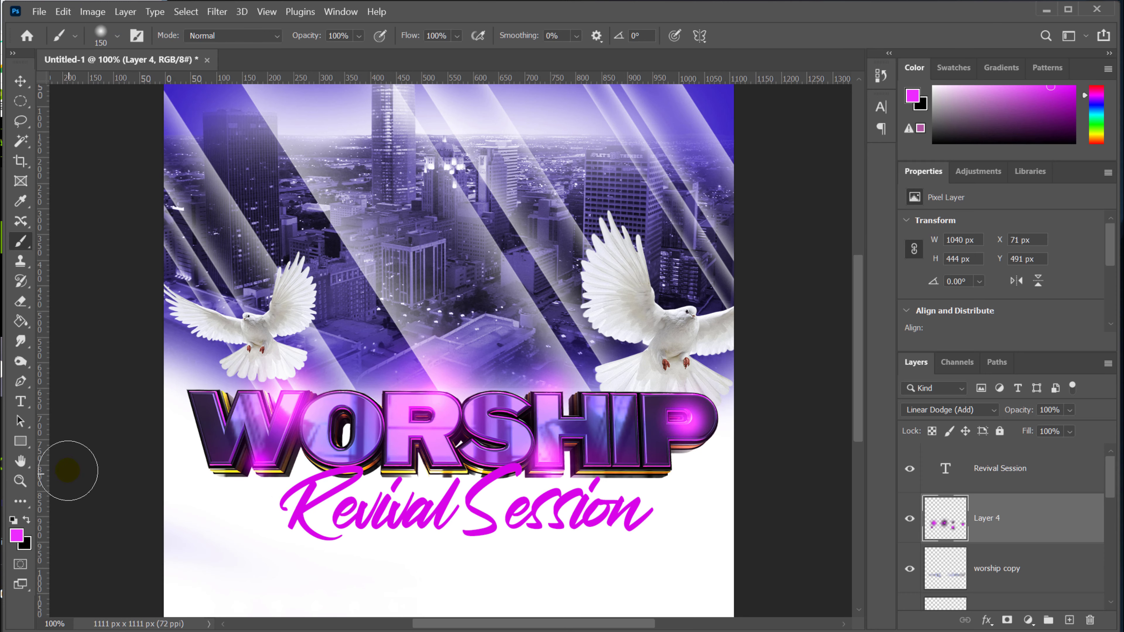
Set the foreground to deep blue (hue 239) and paint a soft blue glow on the O of the title
{"action": "left_click", "coordinate": [17, 536]}
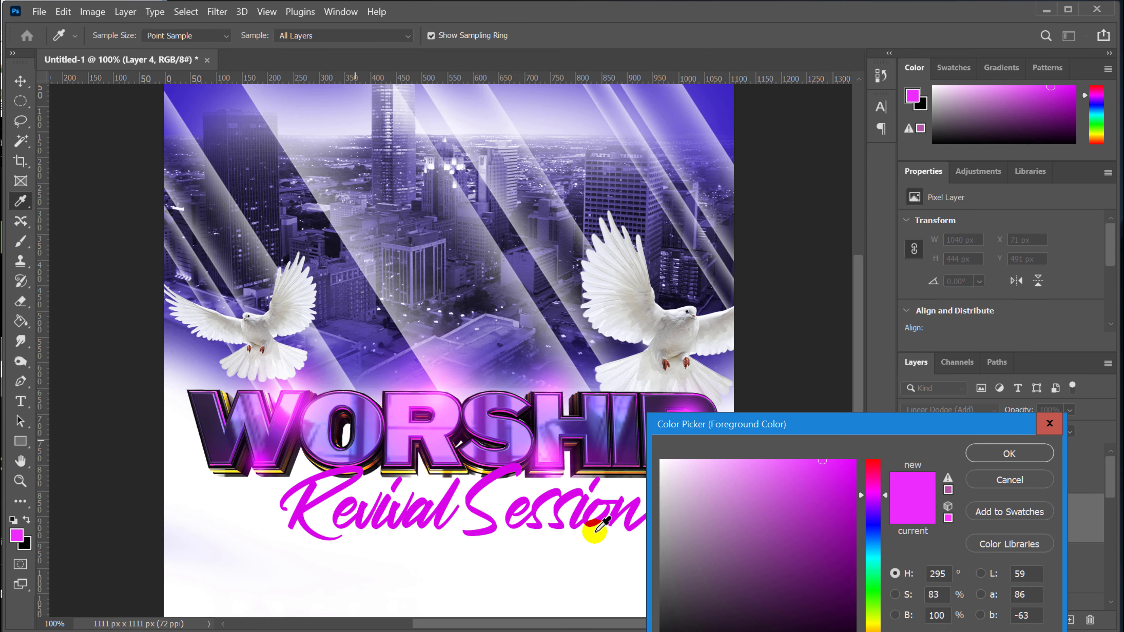
{"action": "left_click", "coordinate": [875, 526]}
{"action": "left_click_drag", "start_coordinate": [845, 543], "coordinate": [860, 526]}
{"action": "left_click", "coordinate": [988, 456]}
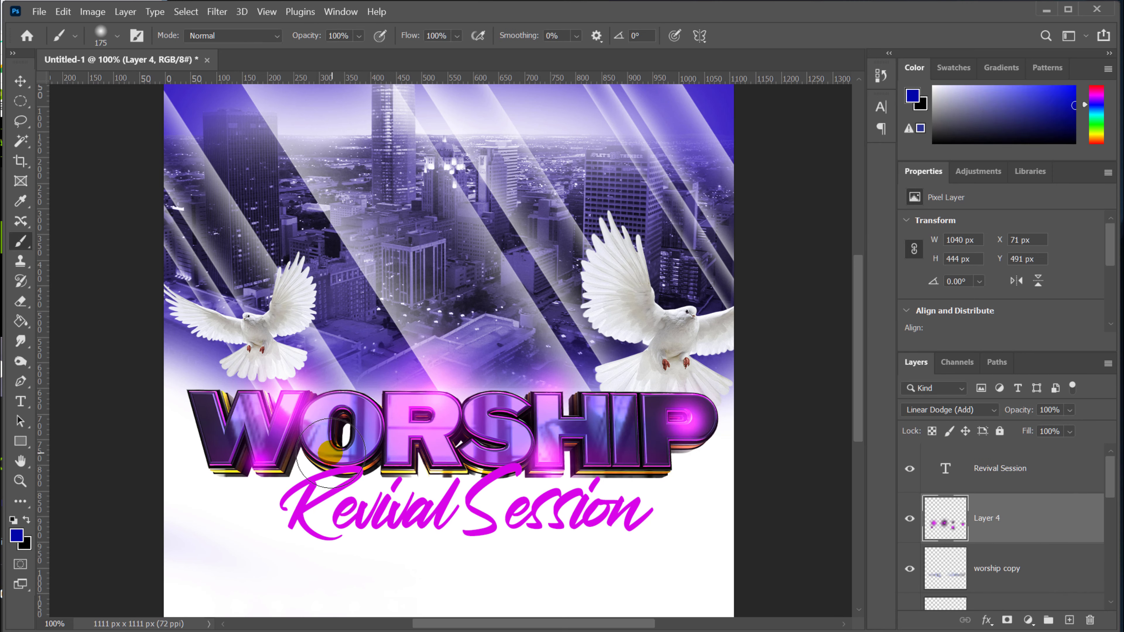
{"action": "key", "text": "bracketright"}
{"action": "key", "text": "bracketleft"}
{"action": "key", "text": "bracketleft"}
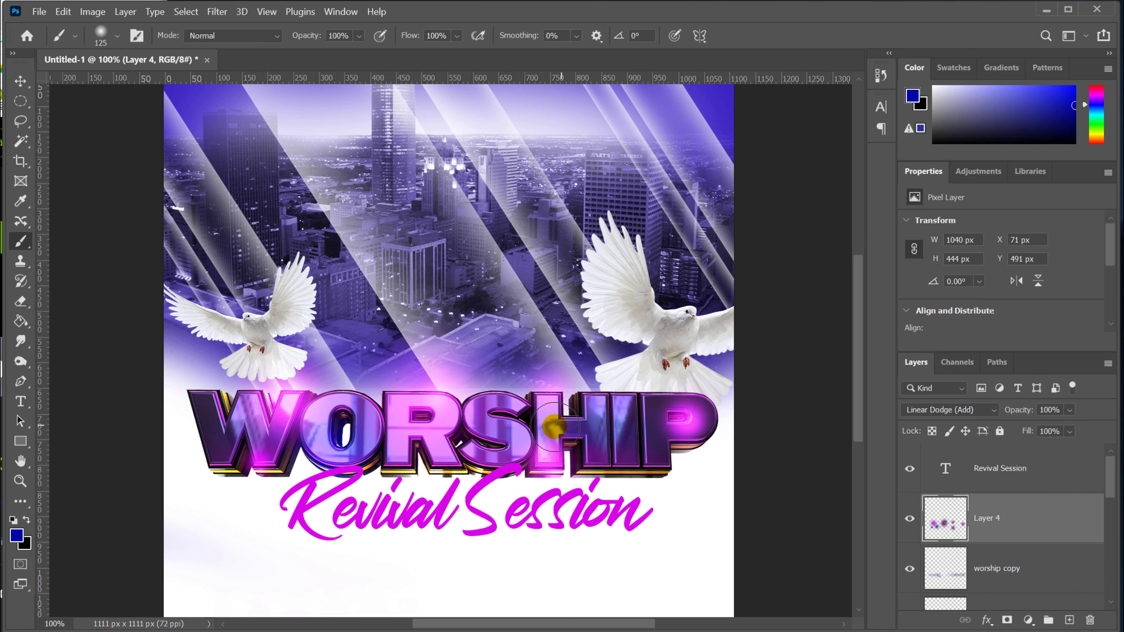
Set the foreground to light blue (H 213, S 79, B 100) and paint a glow between the H and the I
{"action": "left_click", "coordinate": [27, 537]}
{"action": "left_click_drag", "start_coordinate": [831, 495], "coordinate": [816, 429]}
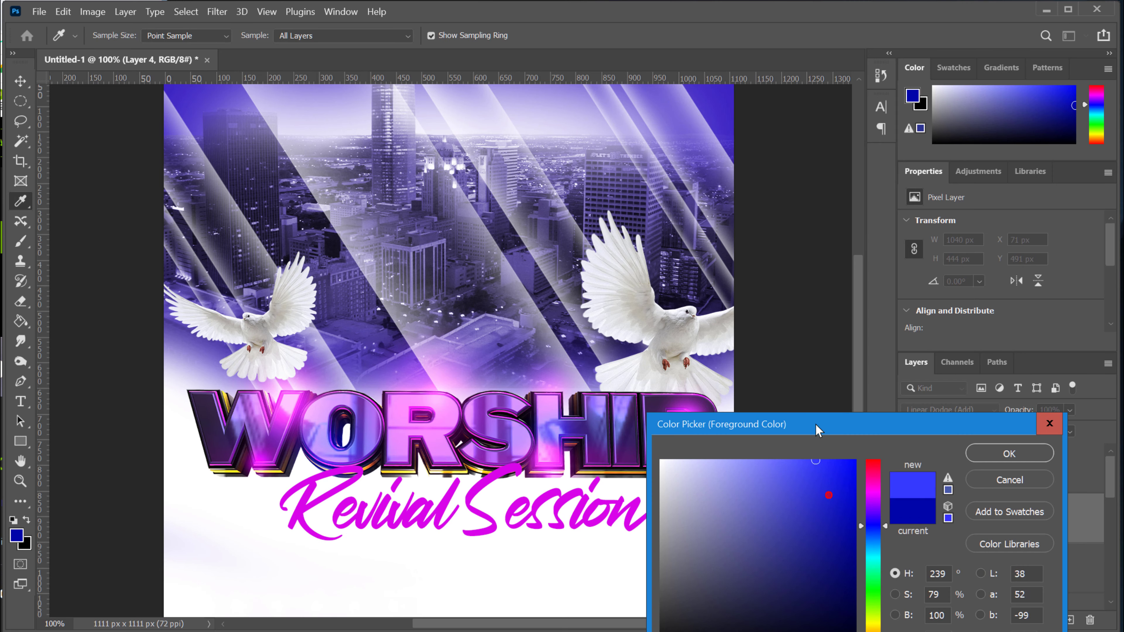
{"action": "left_click_drag", "start_coordinate": [884, 527], "coordinate": [878, 540]}
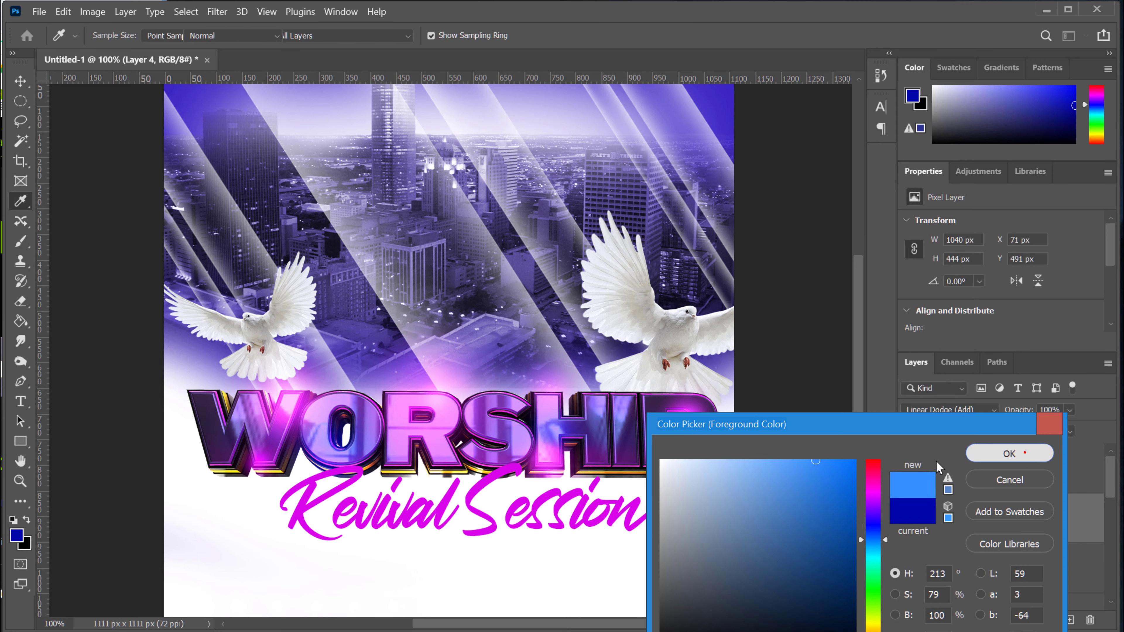
{"action": "left_click", "coordinate": [1009, 454]}
{"action": "key", "text": "b"}
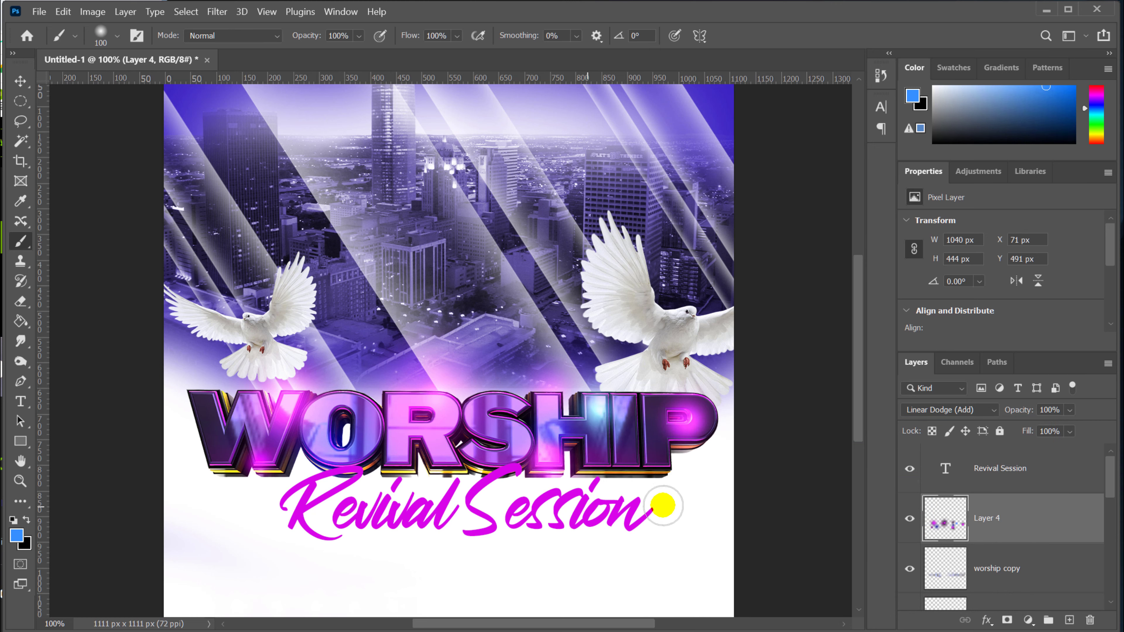
Paint light blue glows on the title's O, the left dove and the right dove's wing with 175 to 200 px brushes
{"action": "key", "text": "bracketright"}
{"action": "key", "text": "bracketright"}
{"action": "left_click", "coordinate": [344, 462]}
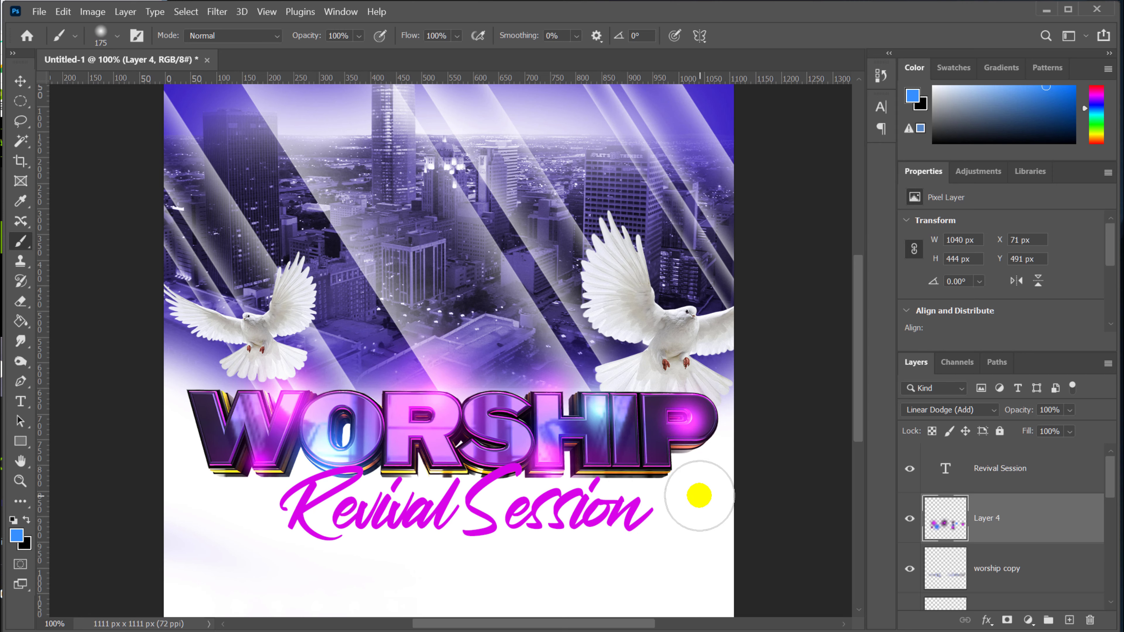
{"action": "key", "text": "bracketright"}
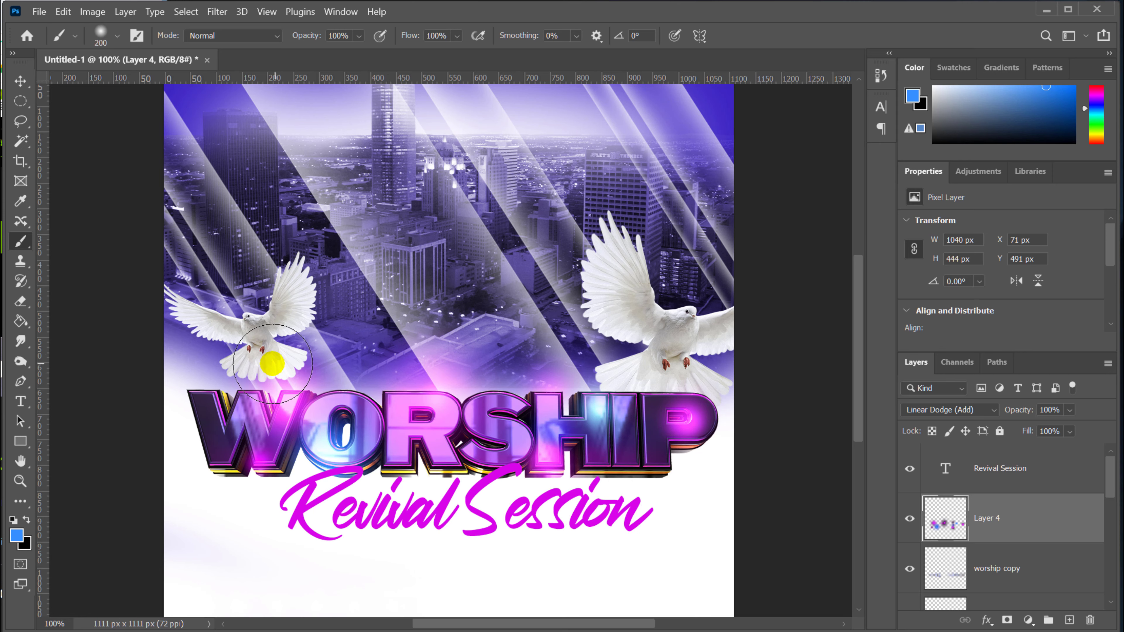
{"action": "left_click", "coordinate": [272, 362]}
{"action": "key", "text": "bracketleft"}
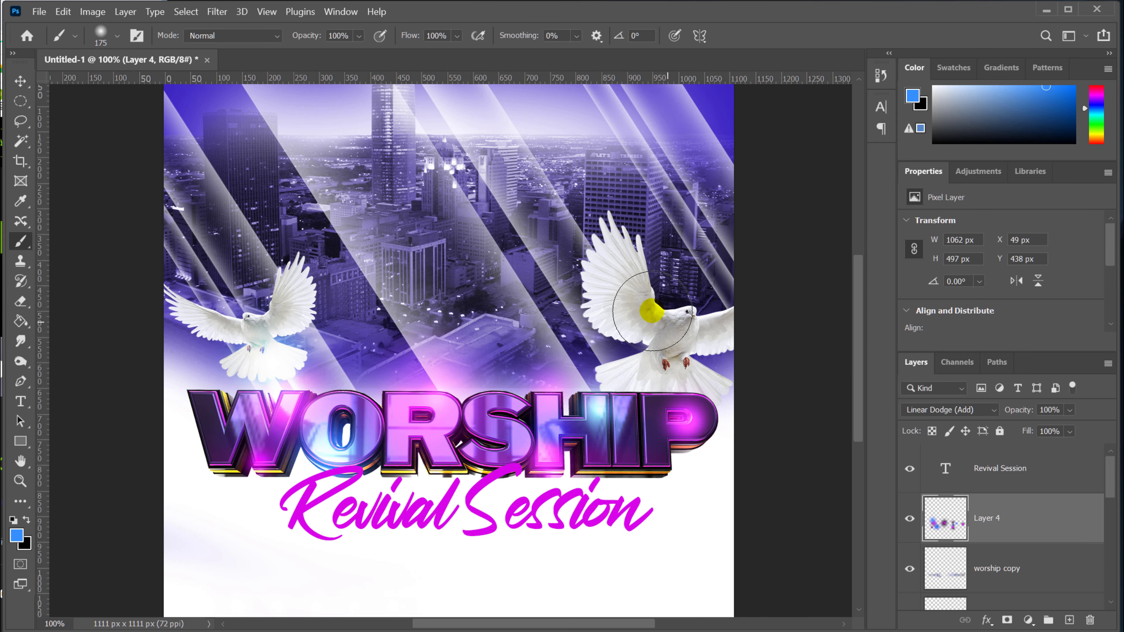
{"action": "left_click", "coordinate": [622, 320]}
{"action": "left_click", "coordinate": [610, 231]}
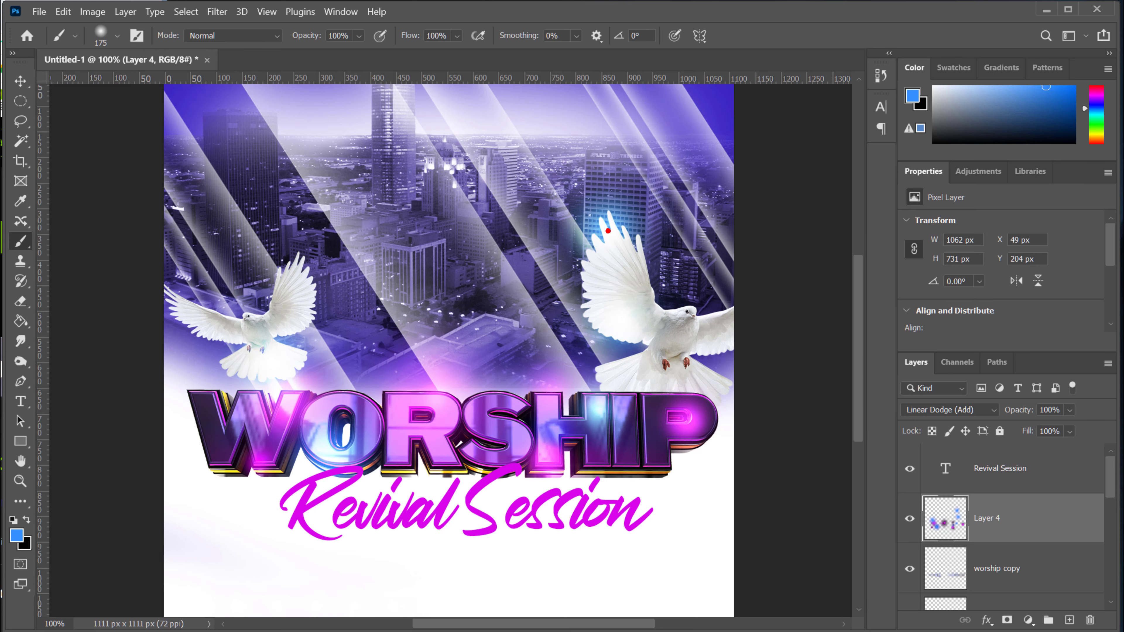
Paint a 600 px light blue glow on the skyline near the flyer's top center and a 300 px one over the left buildings
{"action": "scroll", "coordinate": [501, 326], "scroll_direction": "down", "scroll_amount": 2}
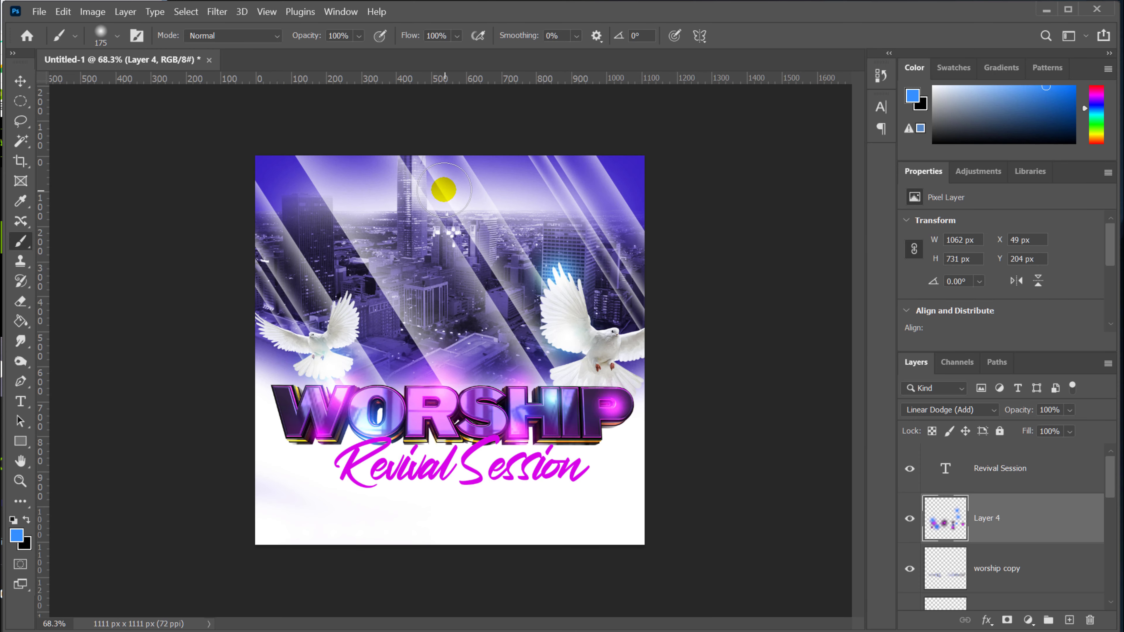
{"action": "key", "text": "bracketright"}
{"action": "key", "text": "bracketright"}
{"action": "key", "text": "bracketright"}
{"action": "key", "text": "bracketright"}
{"action": "key", "text": "bracketright"}
{"action": "key", "text": "bracketright"}
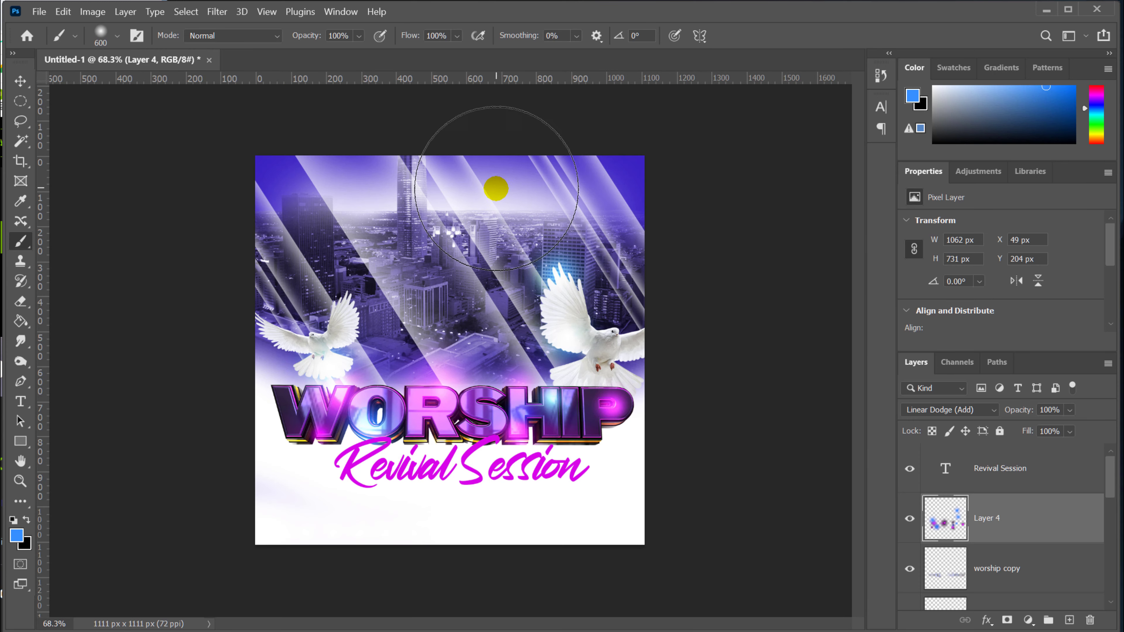
{"action": "left_click", "coordinate": [496, 188]}
{"action": "key", "text": "bracketleft"}
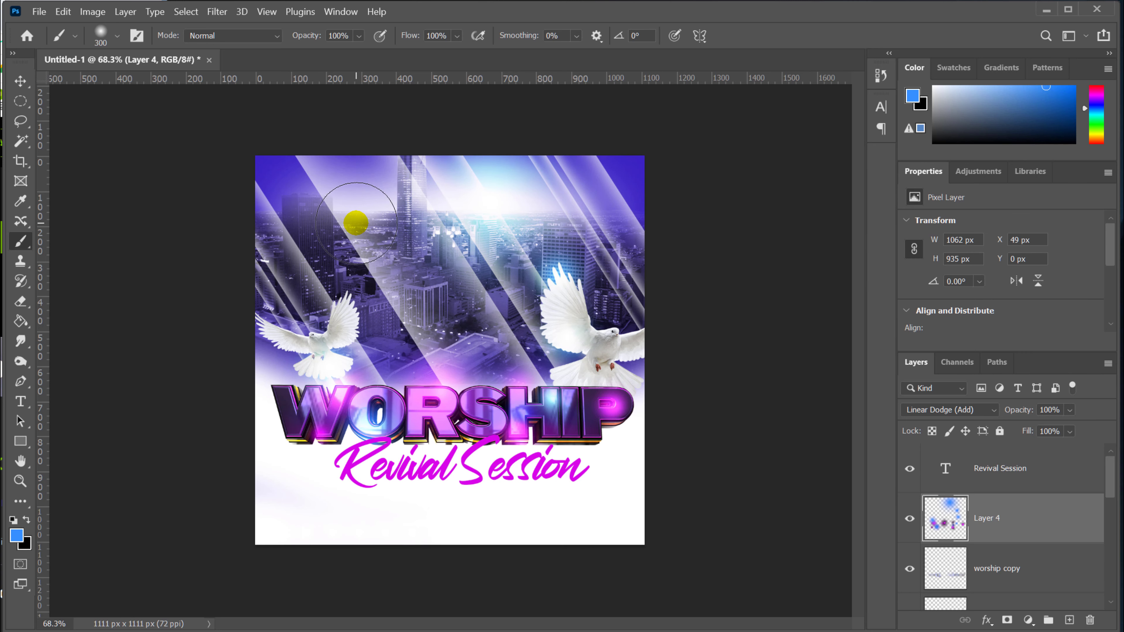
{"action": "left_click", "coordinate": [355, 222]}
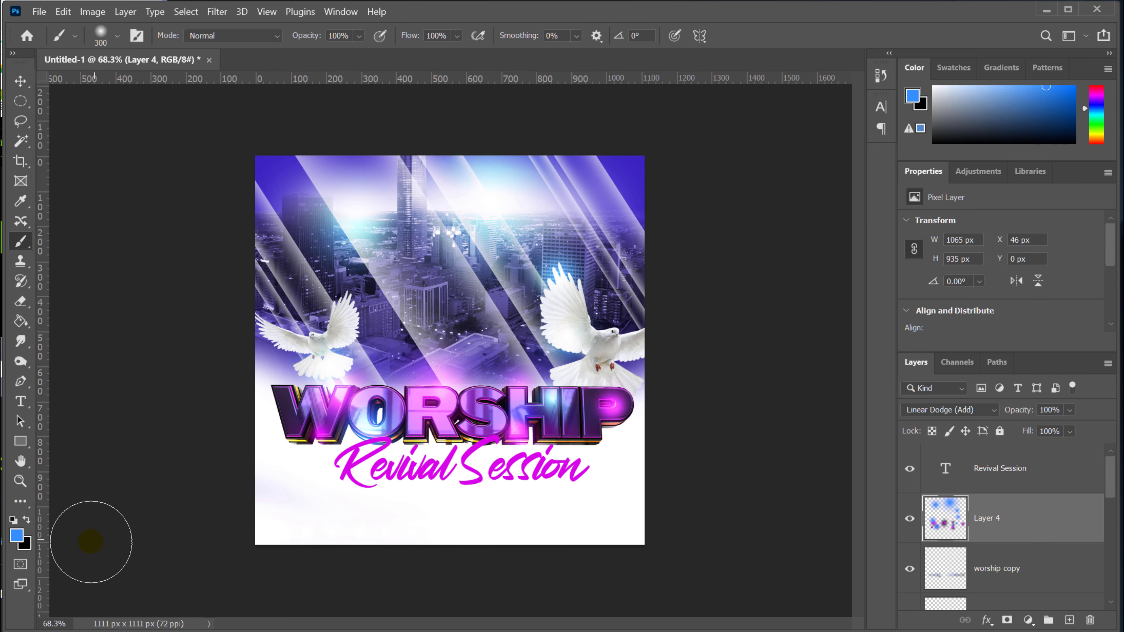
Set the foreground to purple (H 295, S 98, B 64) and paint a 300 px glow at the skyline's upper right and a larger one over the left-center buildings
{"action": "left_click", "coordinate": [18, 536]}
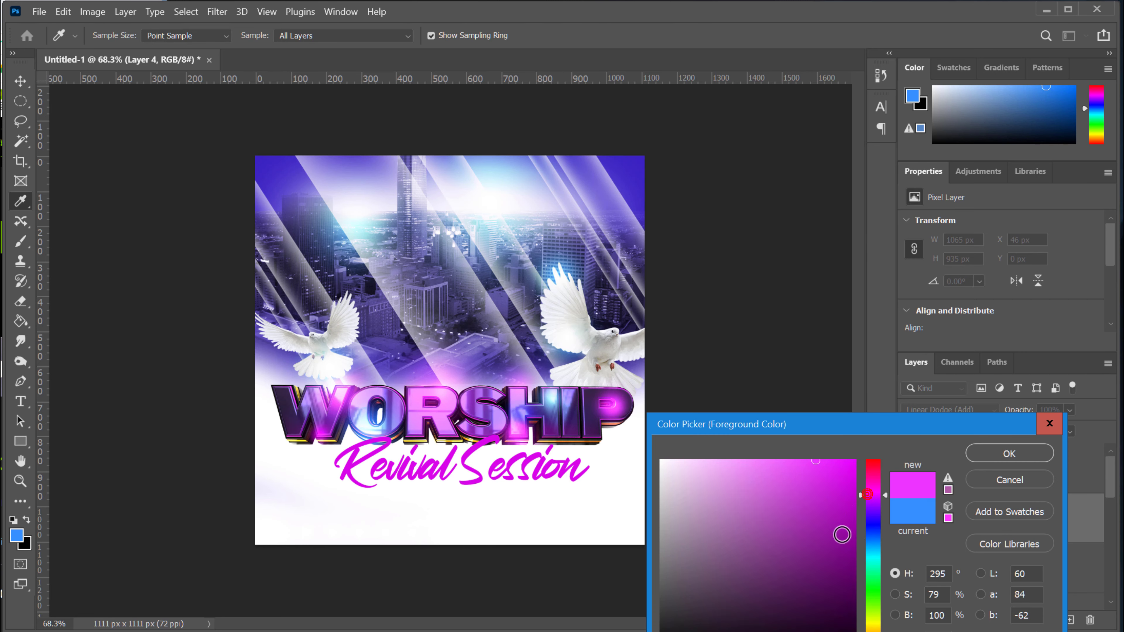
{"action": "left_click", "coordinate": [999, 454]}
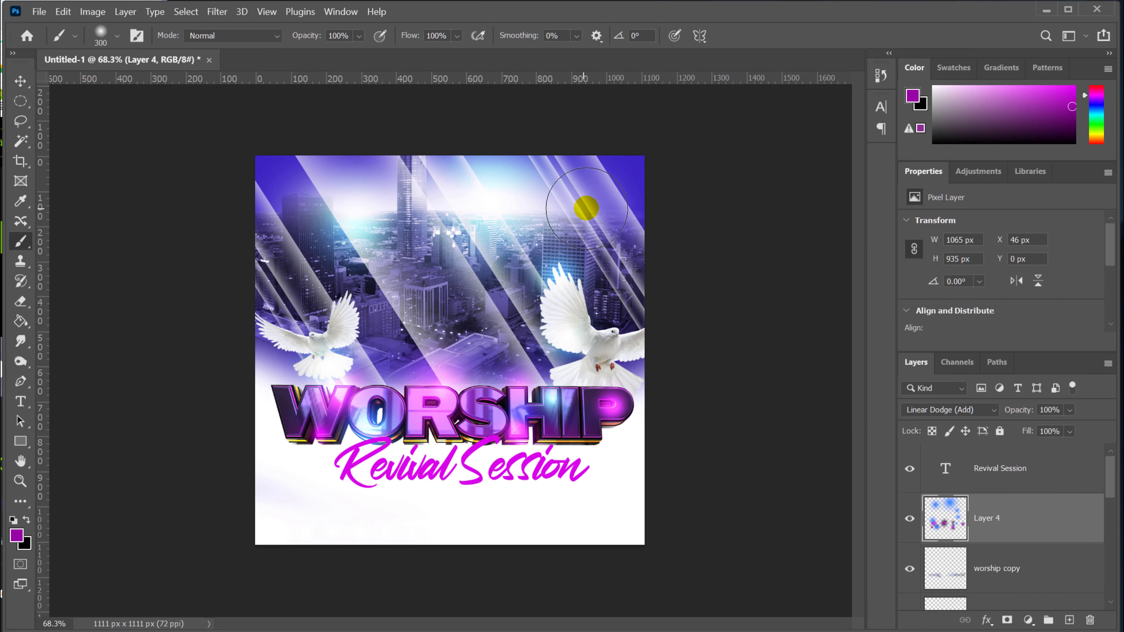
{"action": "left_click", "coordinate": [586, 213]}
{"action": "key", "text": "bracketright"}
{"action": "key", "text": "bracketright"}
{"action": "key", "text": "bracketright"}
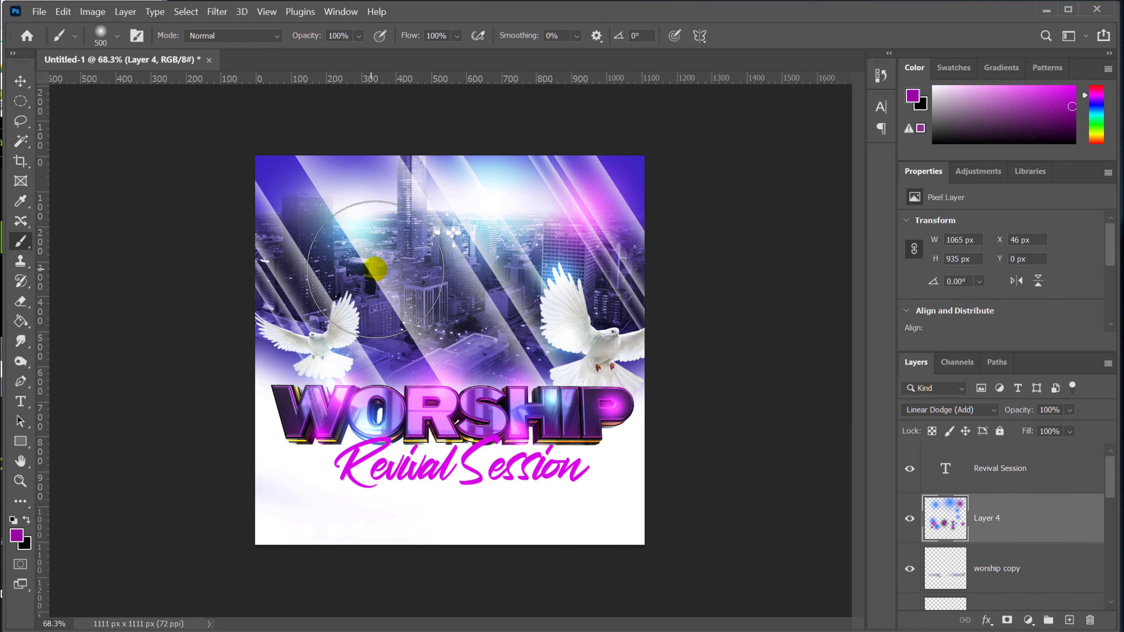
{"action": "left_click", "coordinate": [374, 268]}
{"action": "key", "text": "bracketleft"}
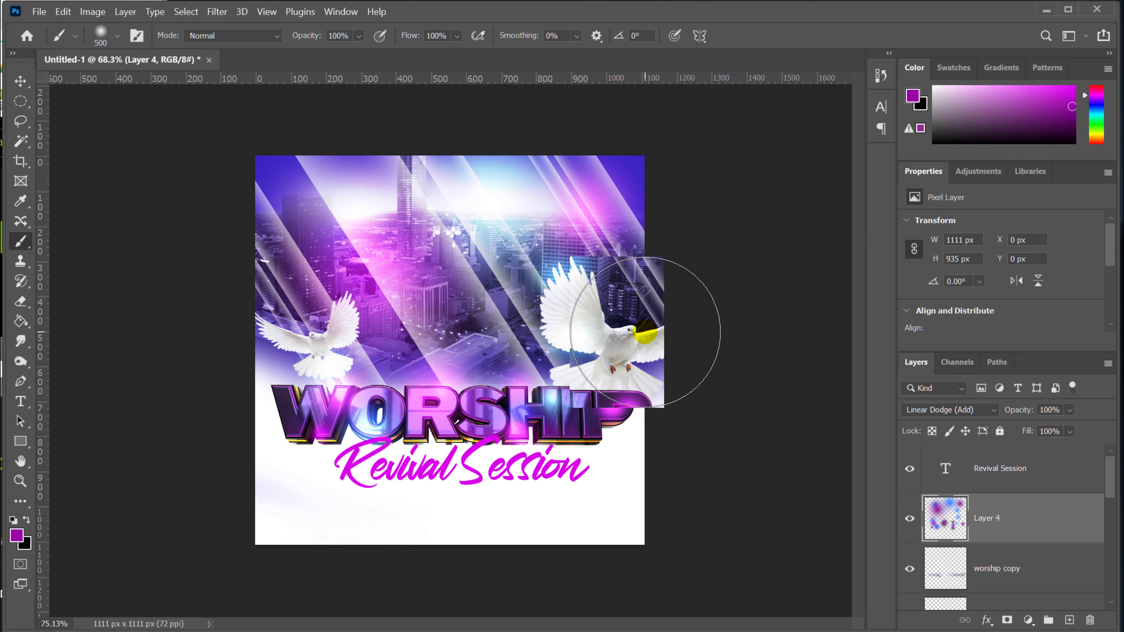
{"action": "scroll", "coordinate": [634, 349], "scroll_direction": "up", "scroll_amount": 2}
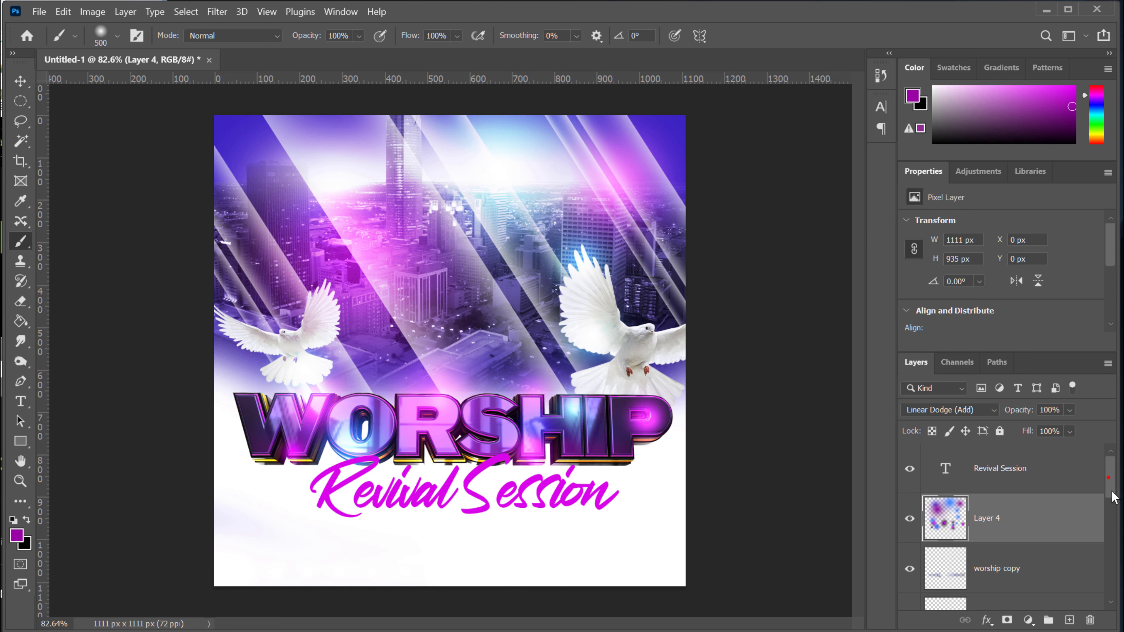
Add a new empty layer directly above Layer 2, the blue gradient layer
{"action": "left_click_drag", "start_coordinate": [1112, 497], "coordinate": [1118, 590]}
{"action": "left_click", "coordinate": [1041, 580]}
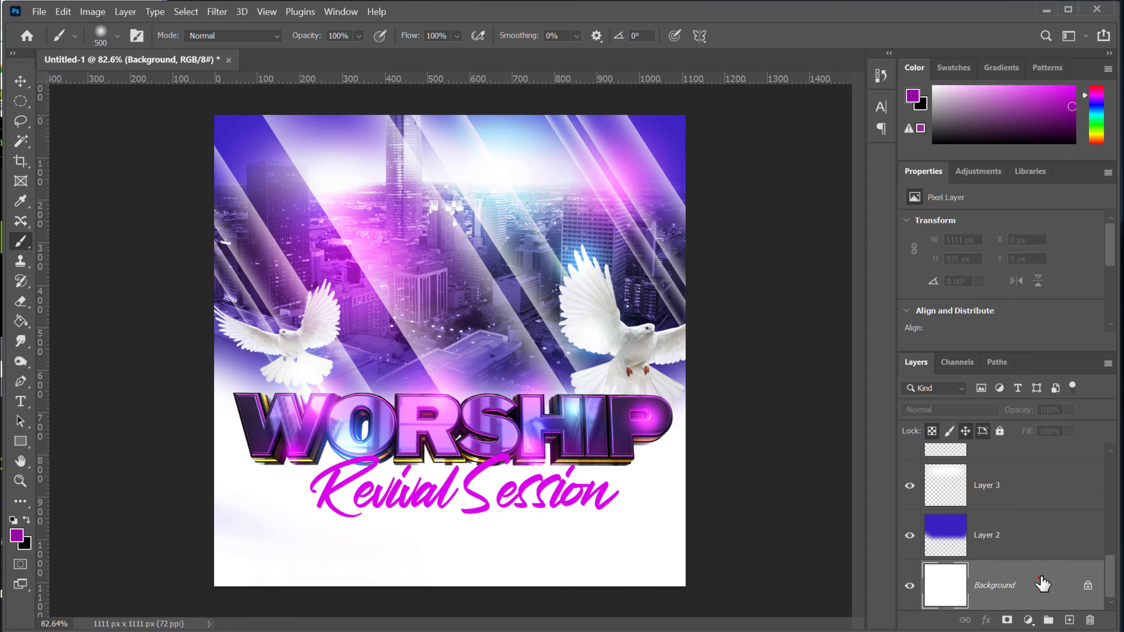
{"action": "left_click", "coordinate": [1037, 526]}
{"action": "left_click", "coordinate": [1071, 621]}
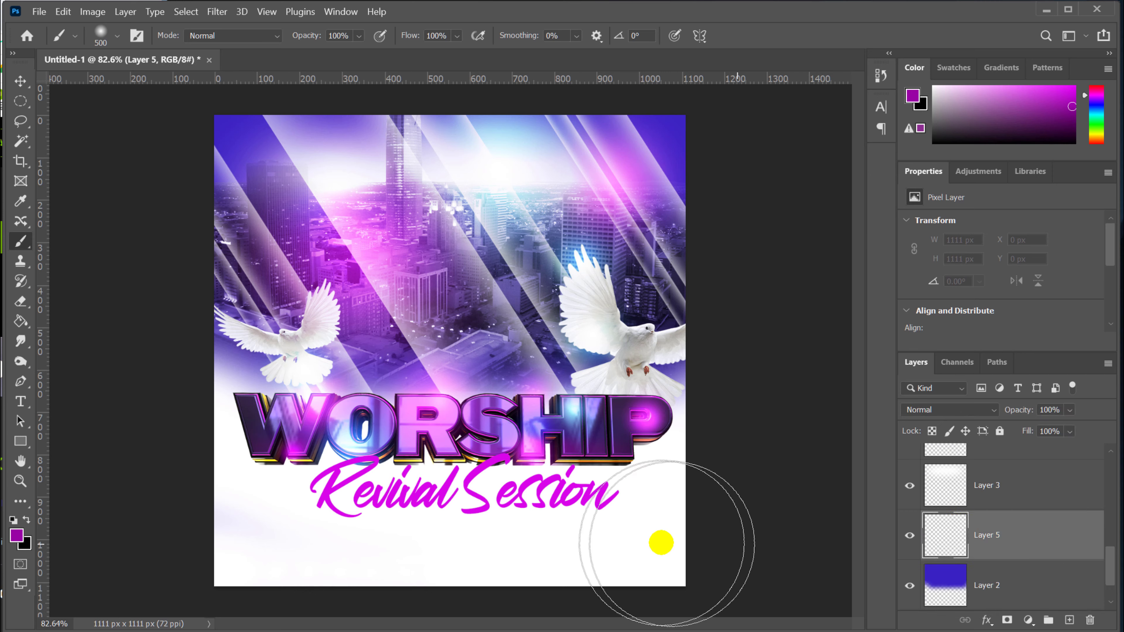
Set the foreground to neutral gray (S 0, B 67) and paint over the flyer's white lower area with a 500 px brush
{"action": "left_click", "coordinate": [27, 540]}
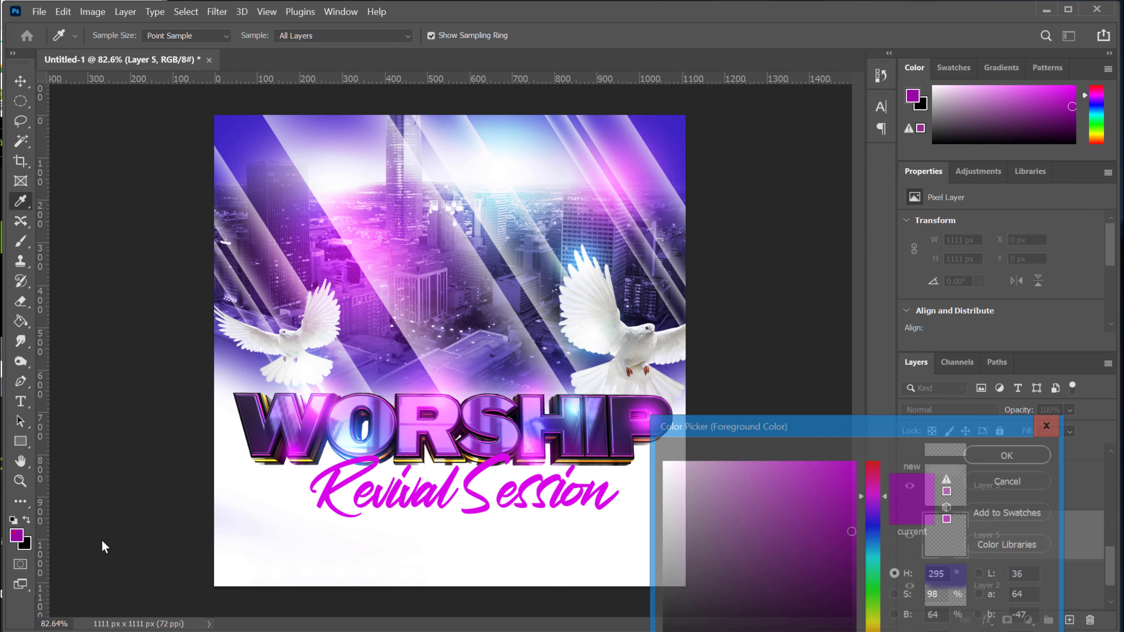
{"action": "left_click", "coordinate": [697, 504]}
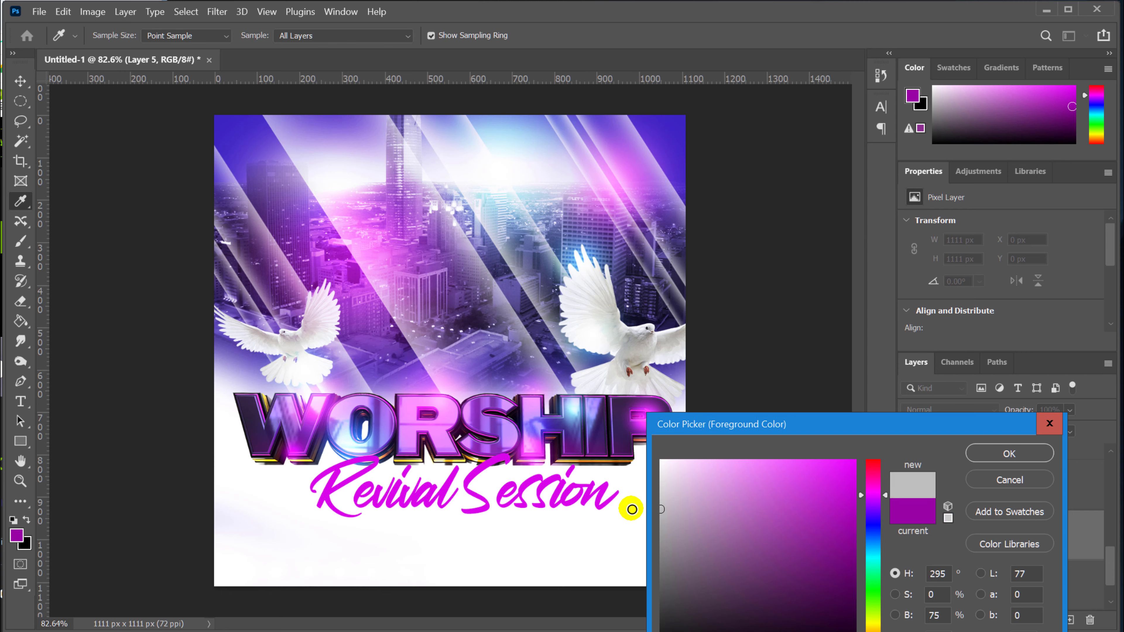
{"action": "left_click_drag", "start_coordinate": [632, 509], "coordinate": [631, 525]}
{"action": "left_click", "coordinate": [1003, 453]}
{"action": "key", "text": "b"}
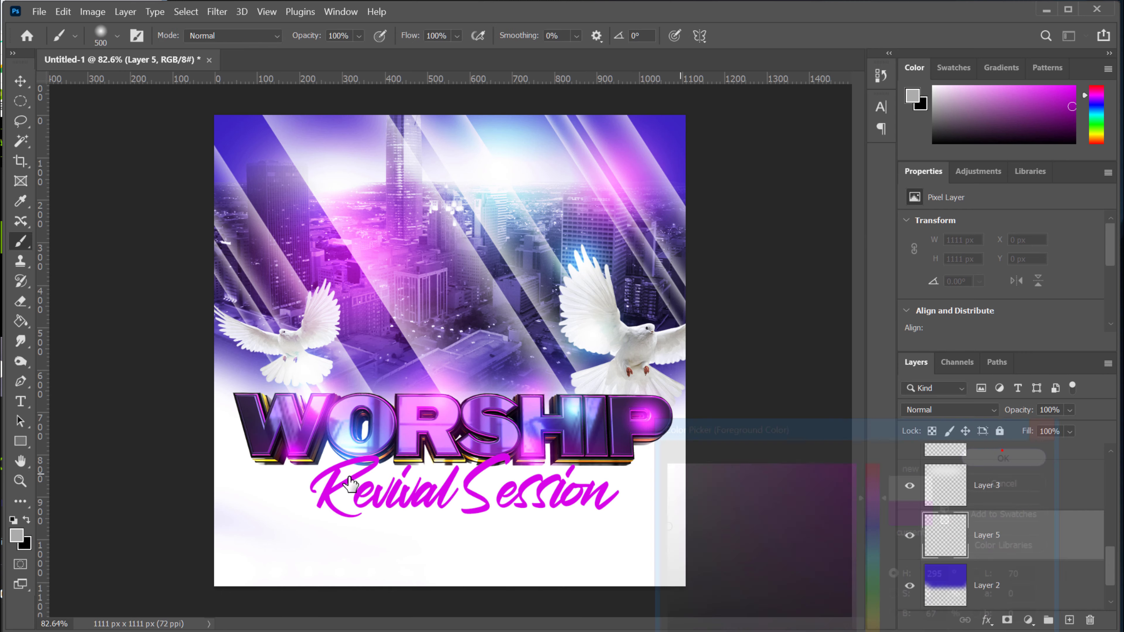
{"action": "mouse_move", "coordinate": [713, 522]}
{"action": "left_mouse_down"}
{"action": "mouse_move", "coordinate": [194, 548]}
{"action": "mouse_move", "coordinate": [732, 504]}
{"action": "mouse_move", "coordinate": [261, 442]}
{"action": "mouse_move", "coordinate": [691, 502]}
{"action": "left_mouse_up"}
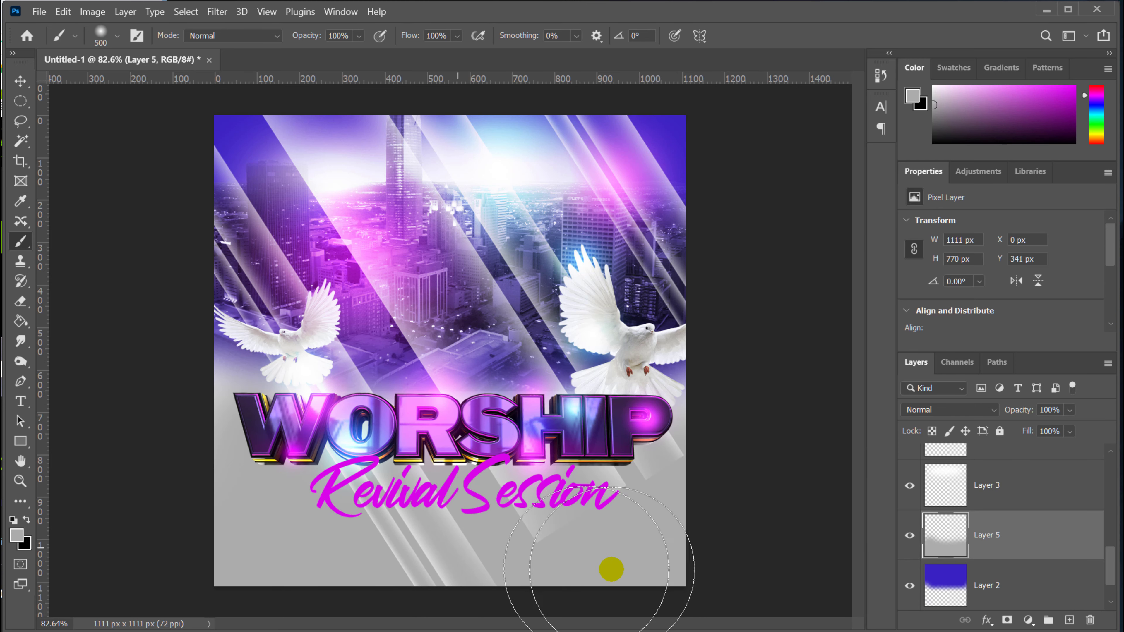
Set the foreground to light gray (S 0, B 87) and brush a soft highlight over the gray area behind the title text
{"action": "left_click", "coordinate": [21, 537]}
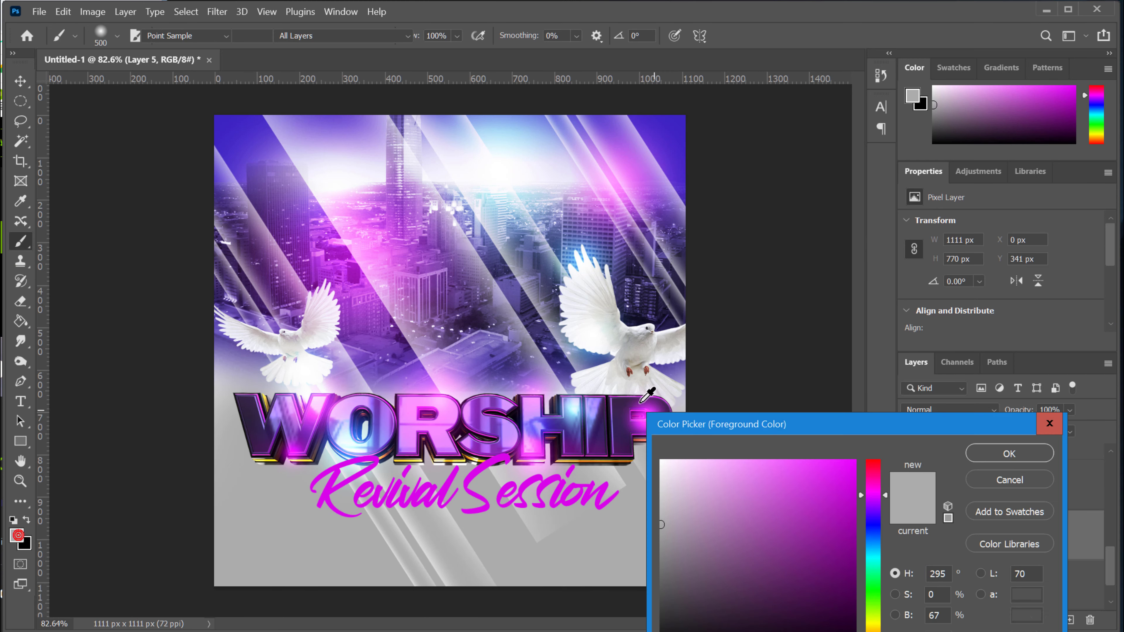
{"action": "left_click_drag", "start_coordinate": [727, 502], "coordinate": [588, 477]}
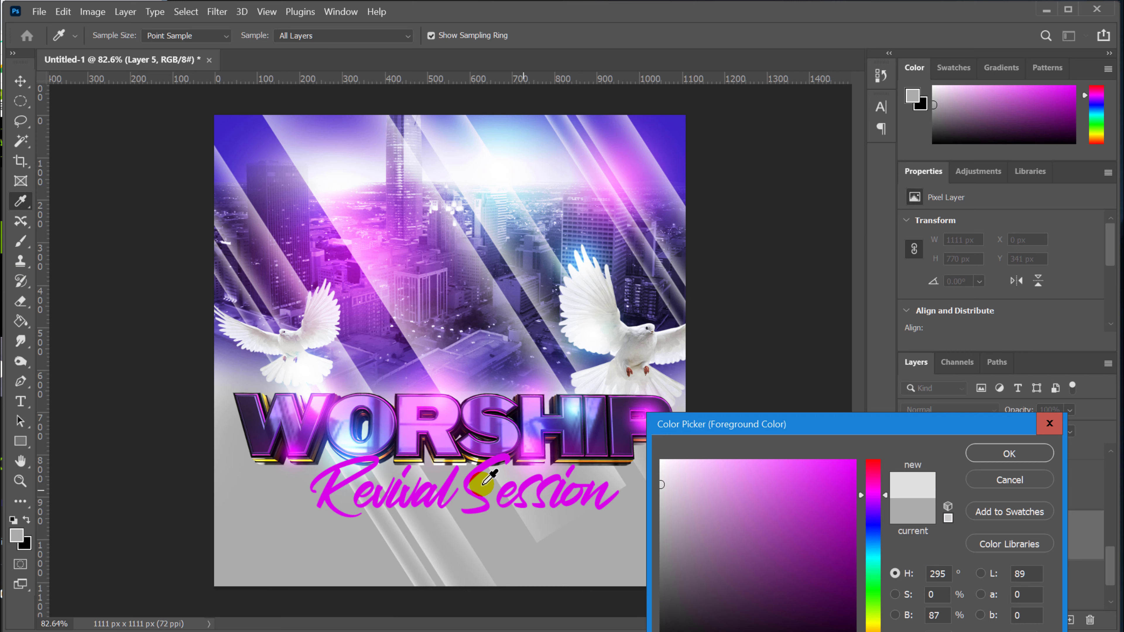
{"action": "left_click", "coordinate": [1011, 452]}
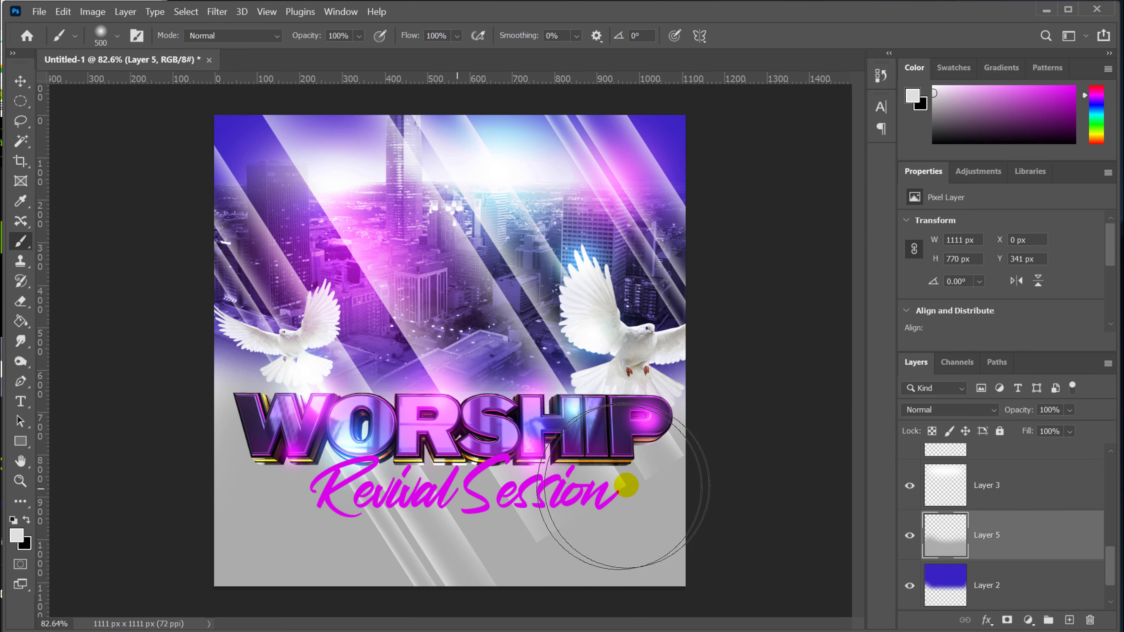
{"action": "mouse_move", "coordinate": [712, 495]}
{"action": "left_mouse_down"}
{"action": "mouse_move", "coordinate": [544, 463]}
{"action": "mouse_move", "coordinate": [468, 471]}
{"action": "mouse_move", "coordinate": [508, 494]}
{"action": "mouse_move", "coordinate": [427, 495]}
{"action": "mouse_move", "coordinate": [463, 489]}
{"action": "mouse_move", "coordinate": [387, 435]}
{"action": "mouse_move", "coordinate": [363, 438]}
{"action": "mouse_move", "coordinate": [307, 389]}
{"action": "mouse_move", "coordinate": [495, 398]}
{"action": "mouse_move", "coordinate": [551, 446]}
{"action": "mouse_move", "coordinate": [571, 432]}
{"action": "mouse_move", "coordinate": [660, 501]}
{"action": "mouse_move", "coordinate": [655, 465]}
{"action": "mouse_move", "coordinate": [584, 440]}
{"action": "left_mouse_up"}
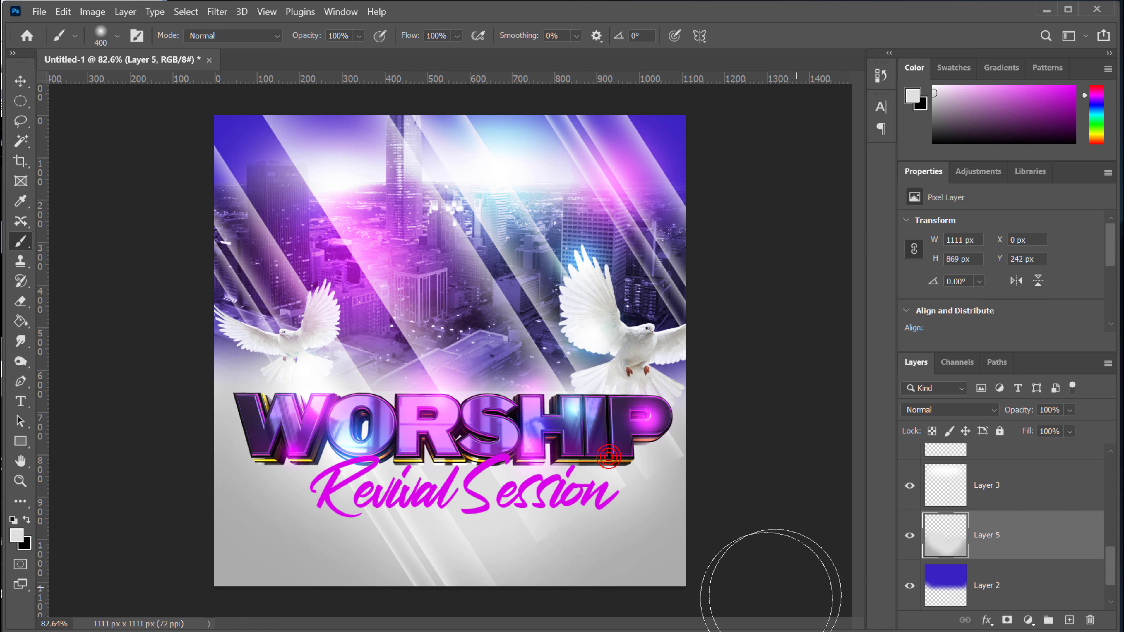
Set the foreground to medium gray (S 0, B 53) and shade the flyer's bottom corners with a 600 px brush
{"action": "key", "text": "bracketleft"}
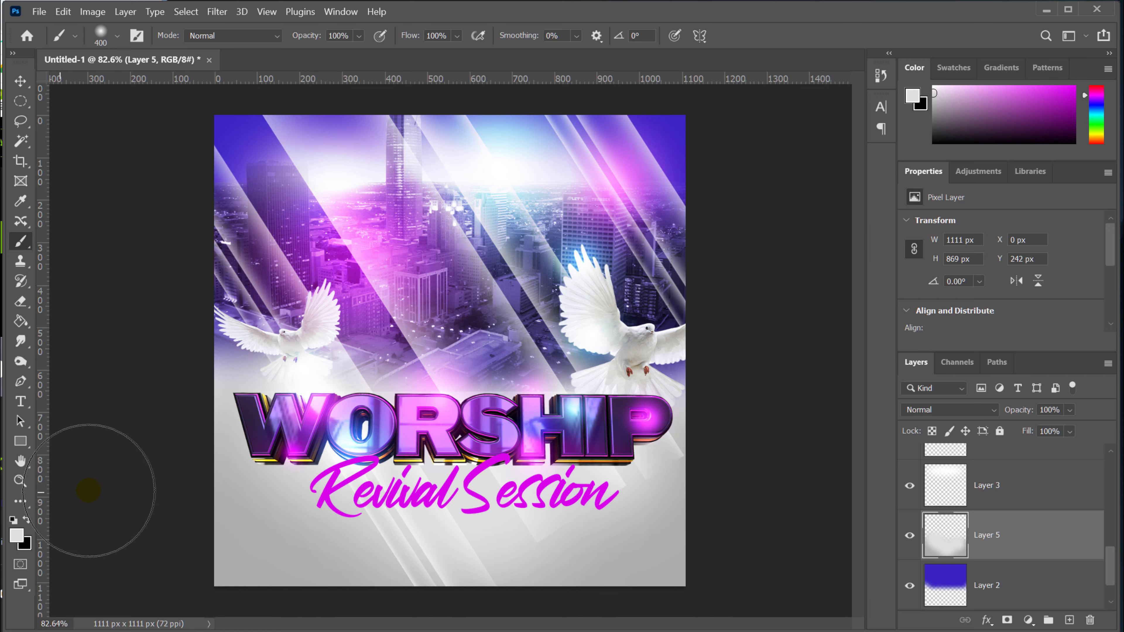
{"action": "key", "text": "bracketleft"}
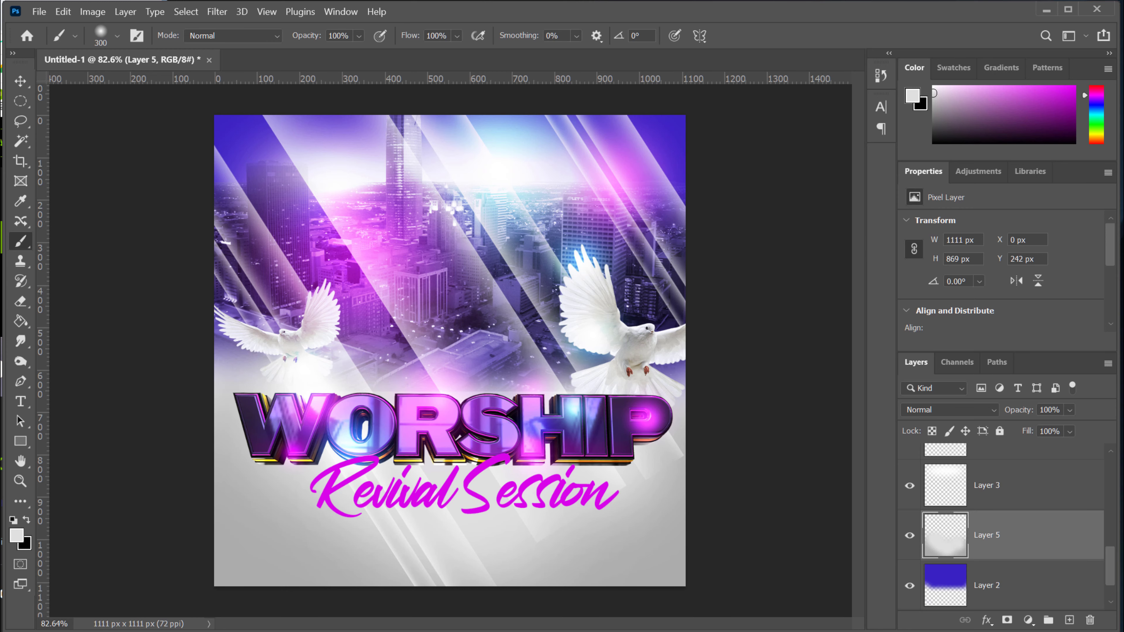
{"action": "left_click", "coordinate": [16, 539]}
{"action": "left_click_drag", "start_coordinate": [678, 542], "coordinate": [639, 551]}
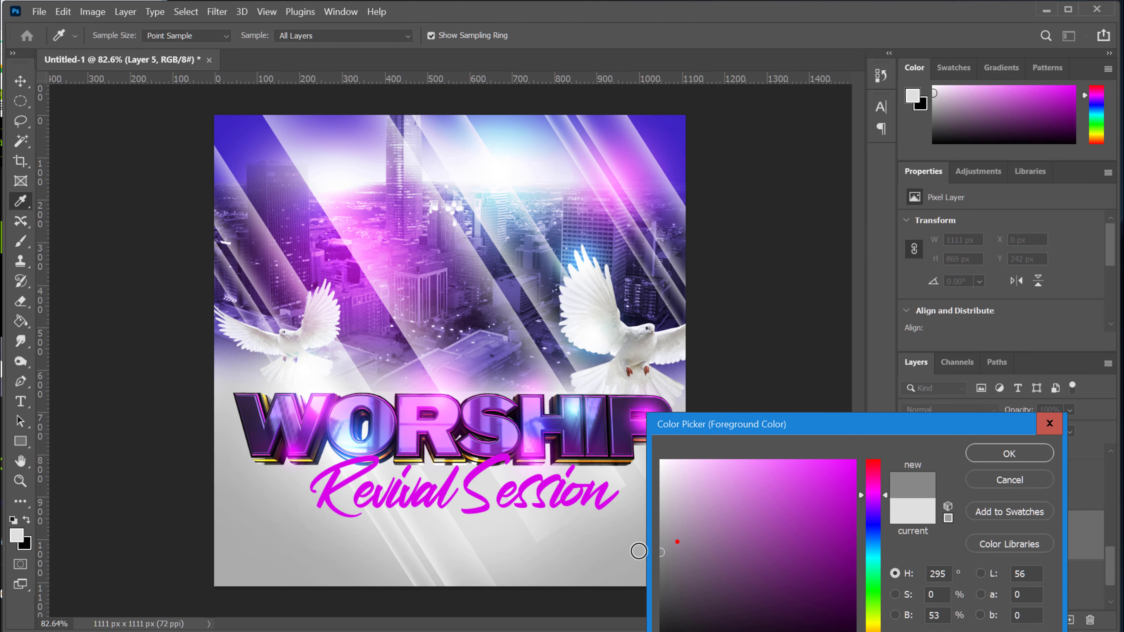
{"action": "left_click", "coordinate": [970, 461]}
{"action": "scroll", "coordinate": [764, 449], "scroll_direction": "down", "scroll_amount": 3}
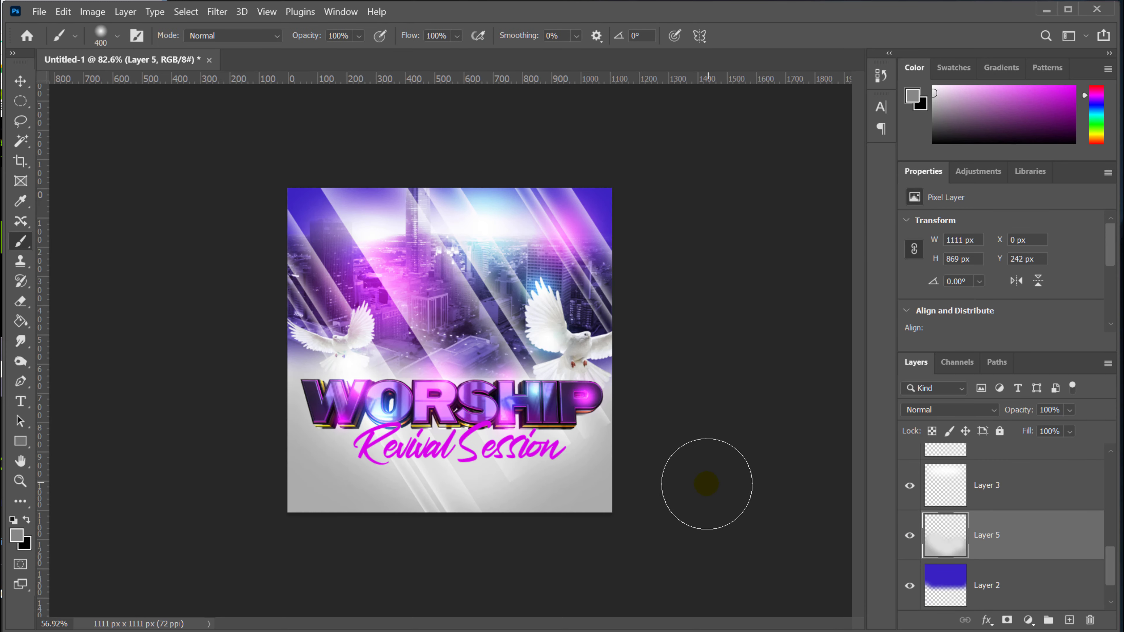
{"action": "key", "text": "bracketright"}
{"action": "key", "text": "bracketright"}
{"action": "left_click", "coordinate": [664, 519]}
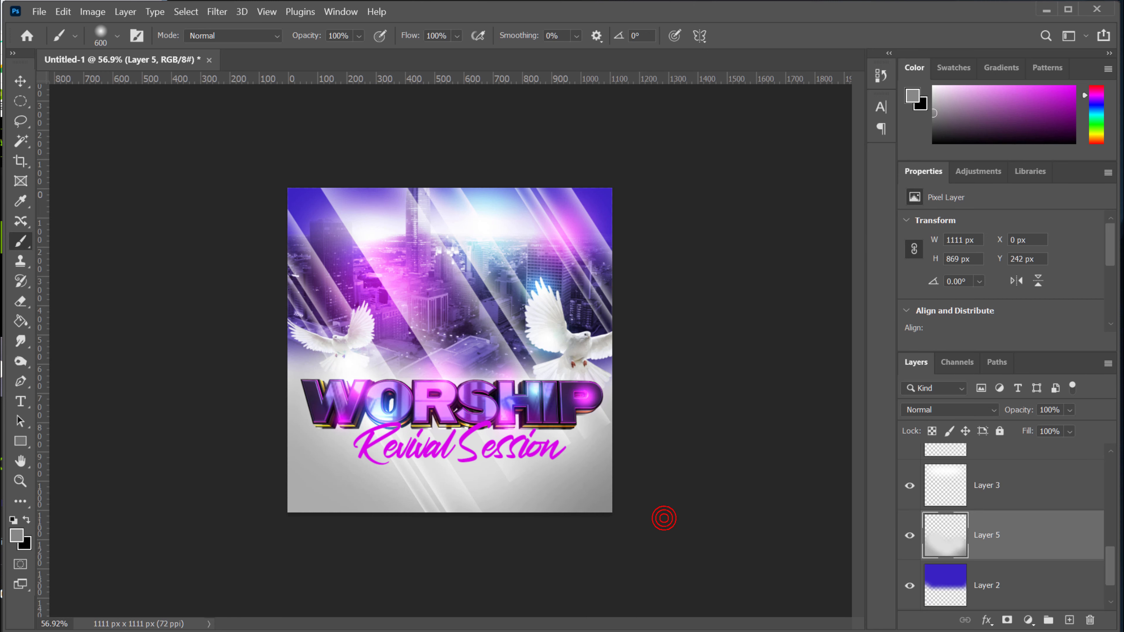
{"action": "left_click", "coordinate": [321, 552]}
{"action": "key", "text": "bracketleft"}
{"action": "key", "text": "bracketleft"}
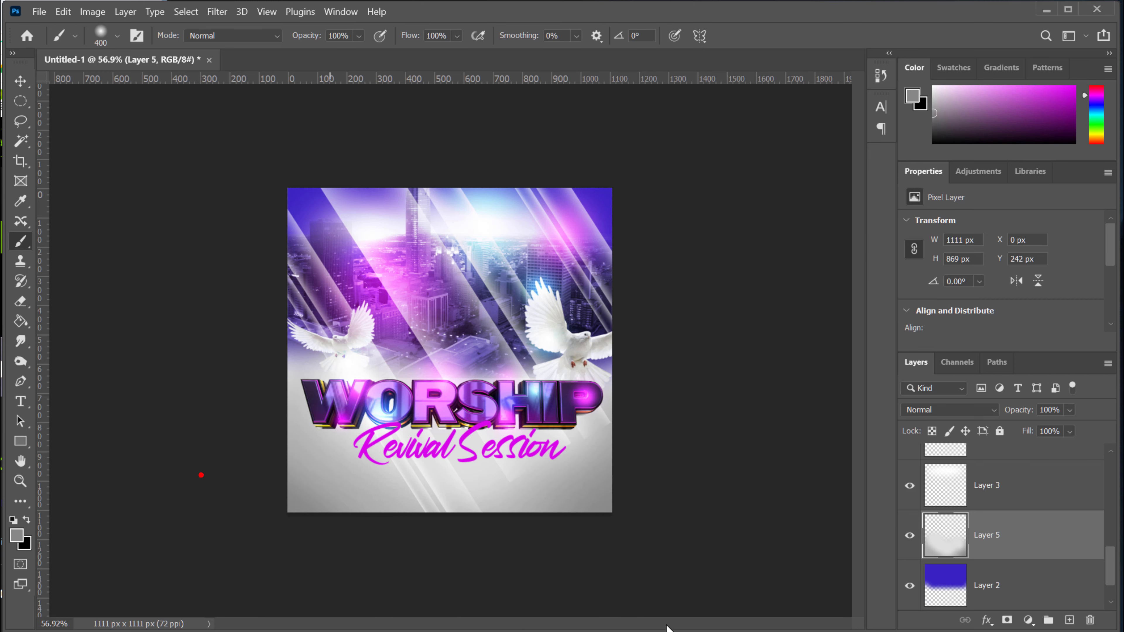
Add a new layer above Layer 5 and paint dark gray (S 0, B 39) shading along the flyer's bottom edge with a 400 px brush
{"action": "left_click", "coordinate": [1070, 620]}
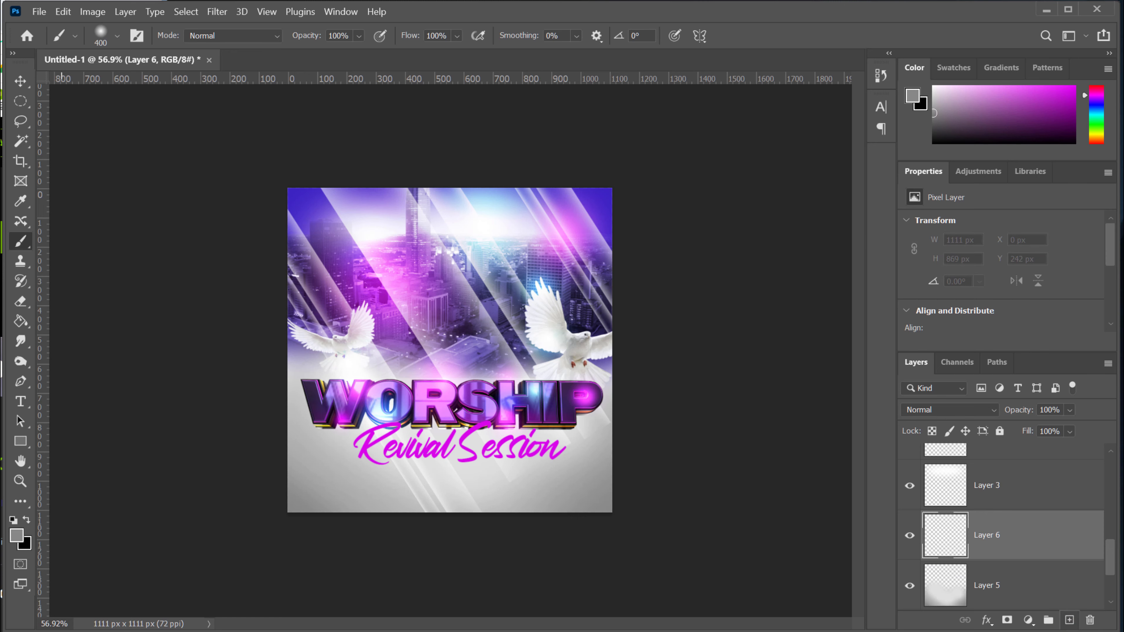
{"action": "left_click", "coordinate": [18, 540]}
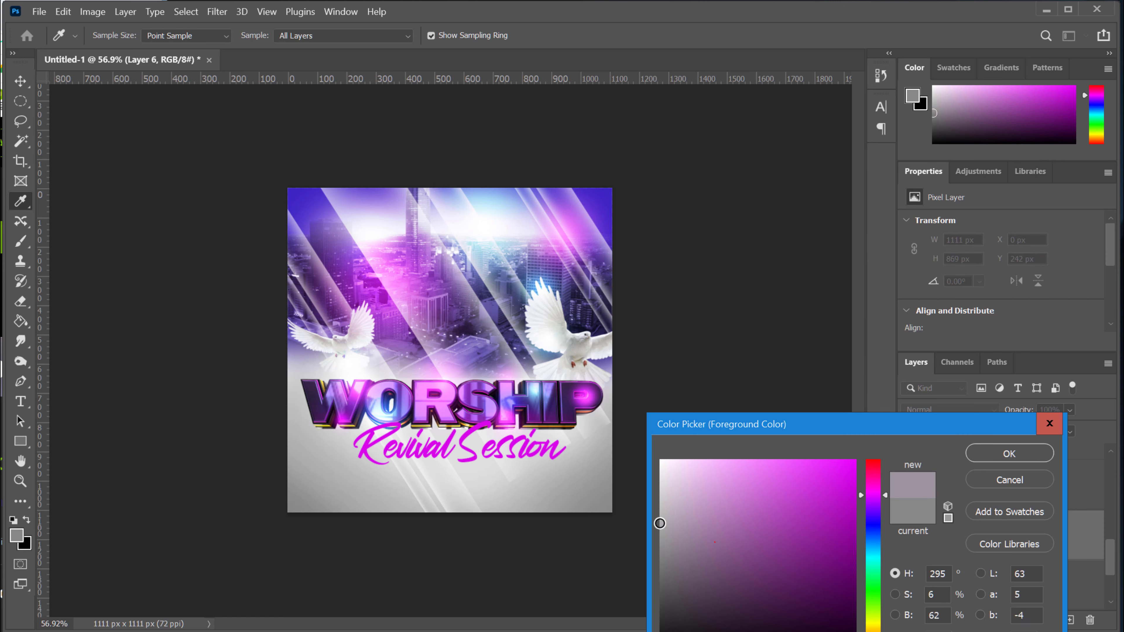
{"action": "left_click", "coordinate": [1004, 456]}
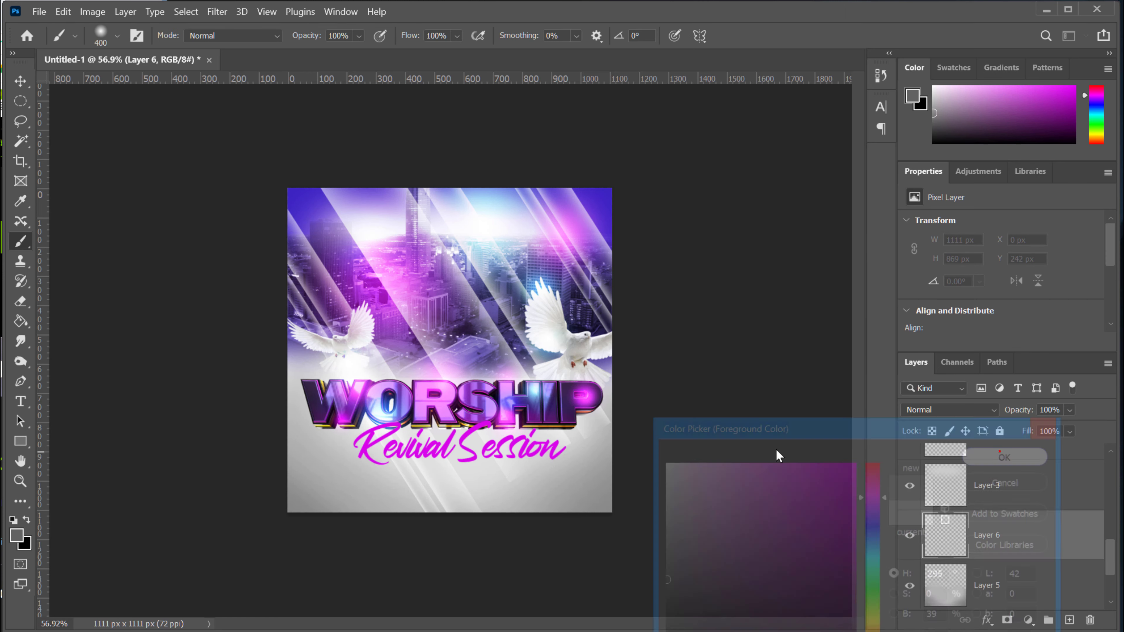
{"action": "mouse_move", "coordinate": [685, 538]}
{"action": "left_mouse_down"}
{"action": "mouse_move", "coordinate": [497, 568]}
{"action": "mouse_move", "coordinate": [311, 552]}
{"action": "mouse_move", "coordinate": [235, 533]}
{"action": "left_mouse_up"}
{"action": "scroll", "coordinate": [612, 359], "scroll_direction": "up", "scroll_amount": 6}
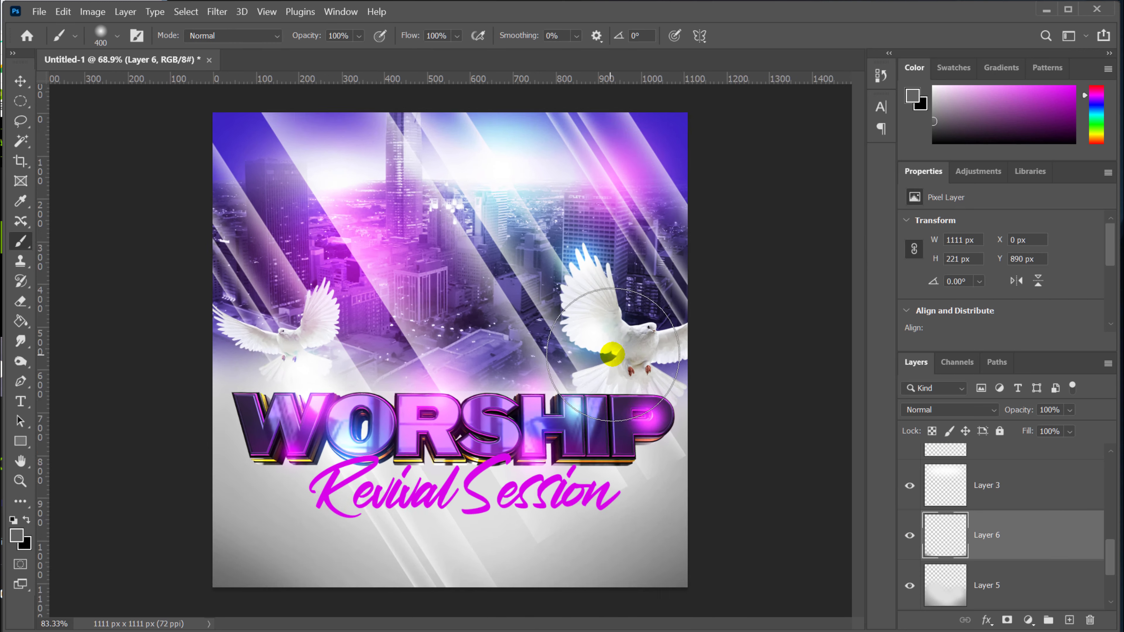
{"action": "scroll", "coordinate": [599, 403], "scroll_direction": "down", "scroll_amount": 3}
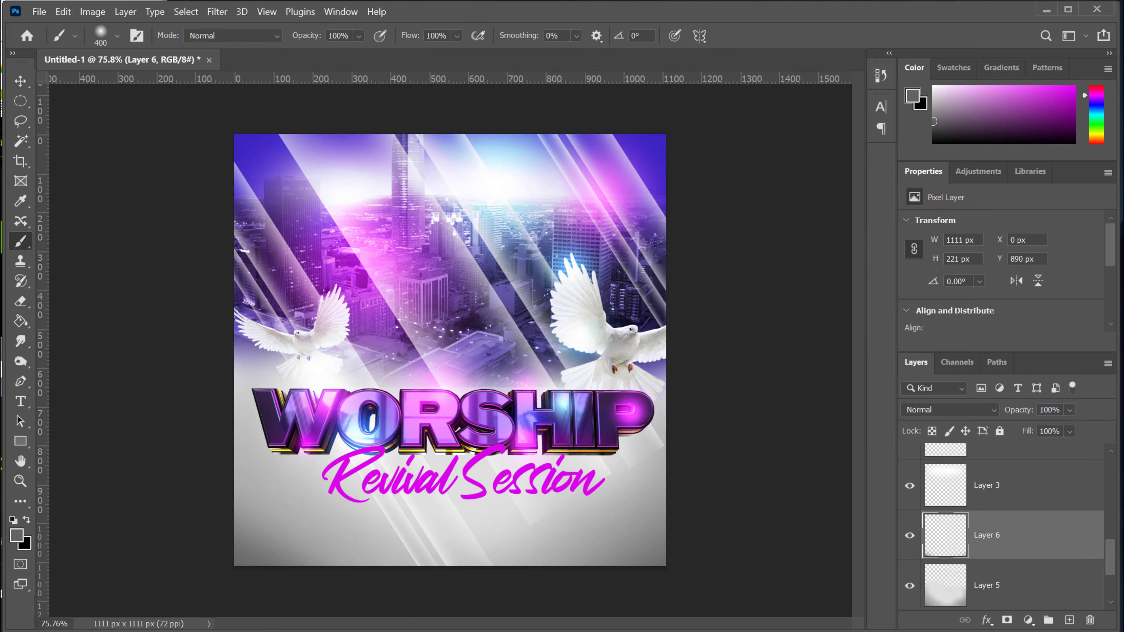
{"action": "left_click", "coordinate": [1047, 10]}
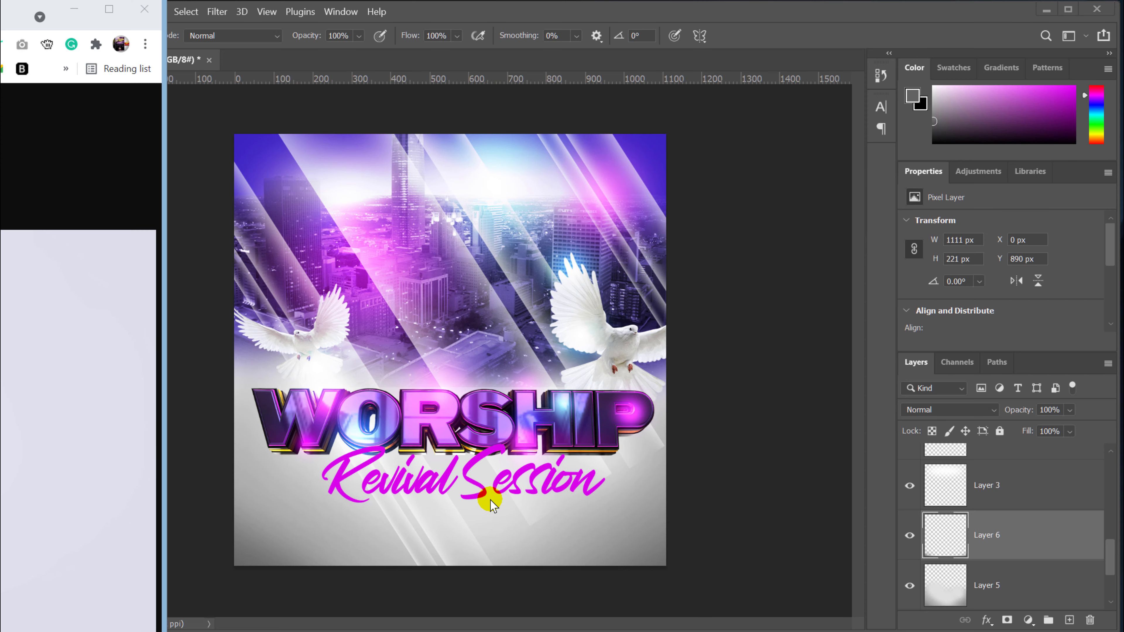
{"action": "left_click", "coordinate": [671, 8]}
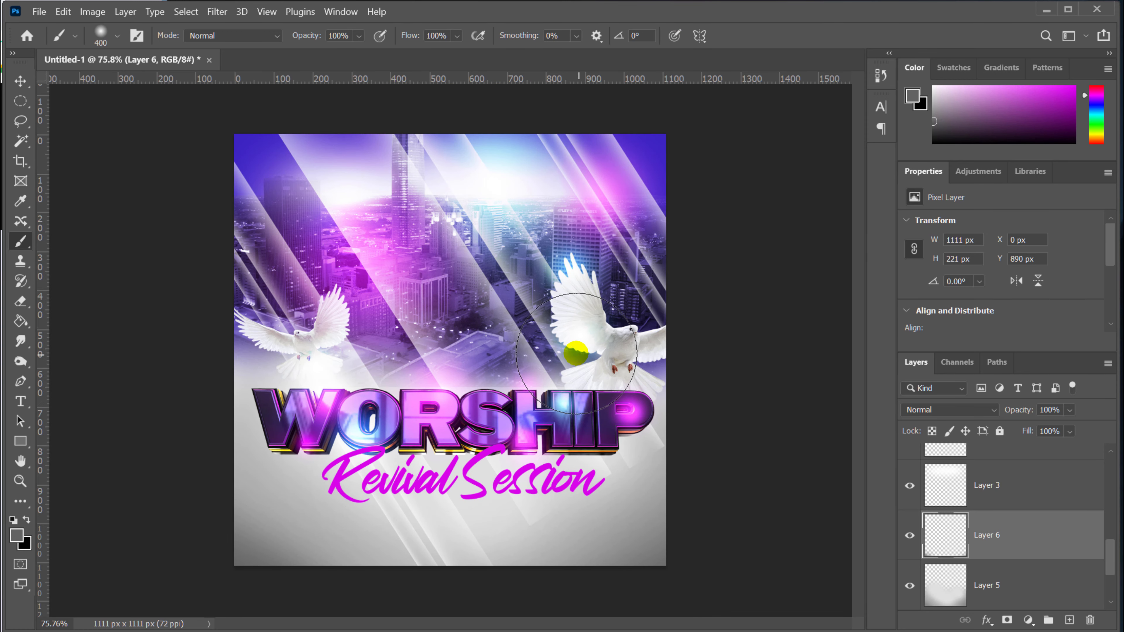
{"action": "left_click", "coordinate": [39, 12]}
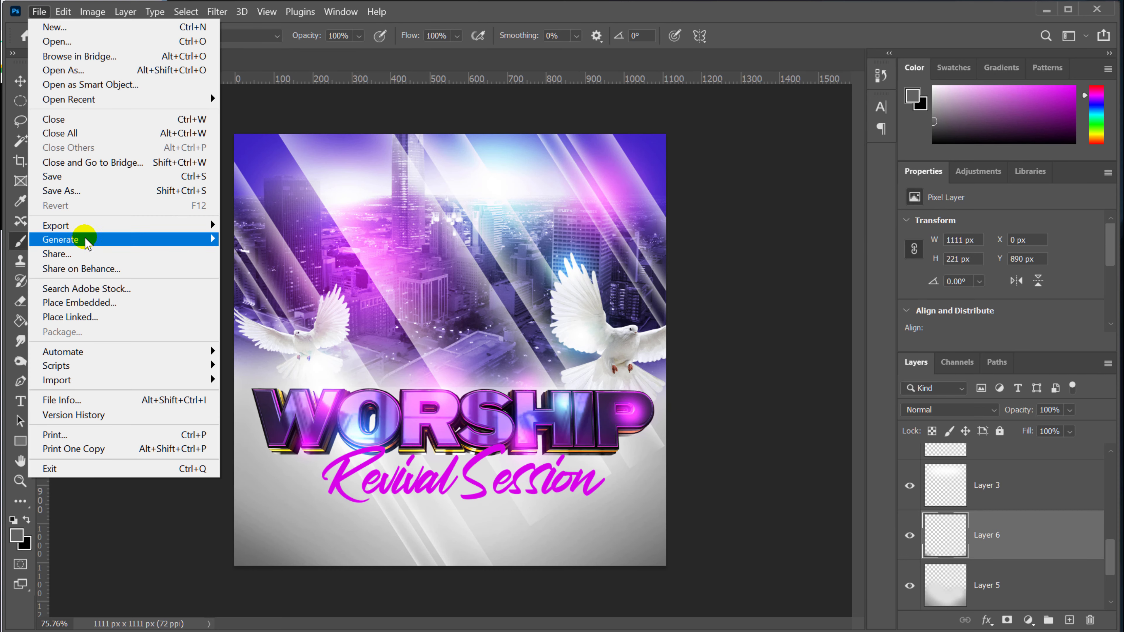
{"action": "left_click", "coordinate": [100, 303]}
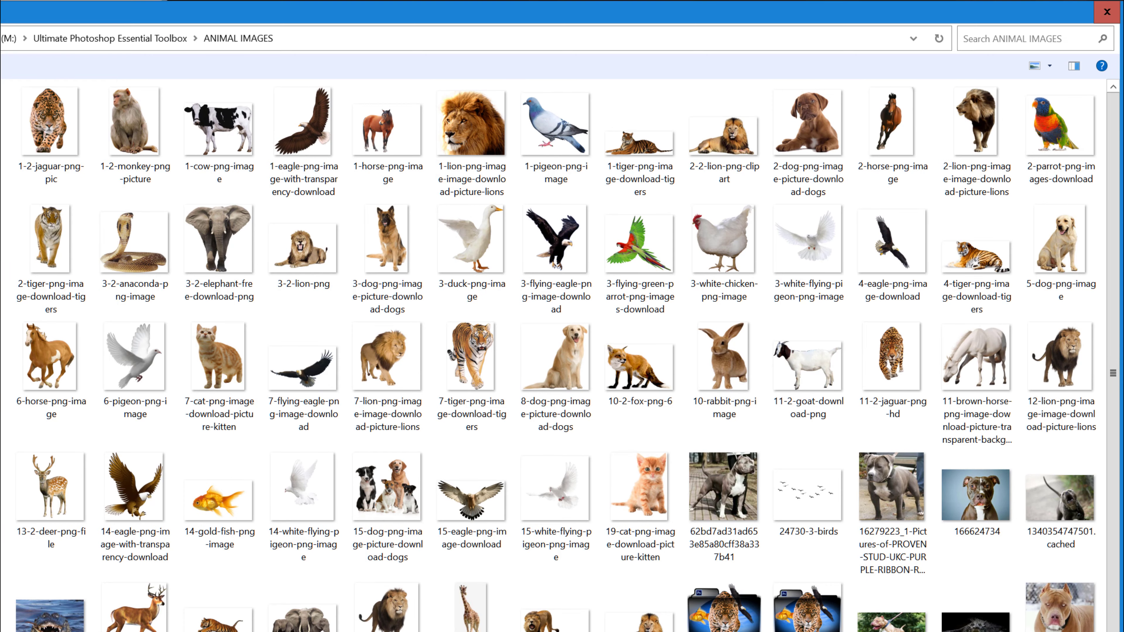
{"action": "left_click", "coordinate": [1110, 26]}
Paste the copied portrait of the man in a suit as a new layer and move it above the Revival Session text layer
{"action": "left_click", "coordinate": [39, 12]}
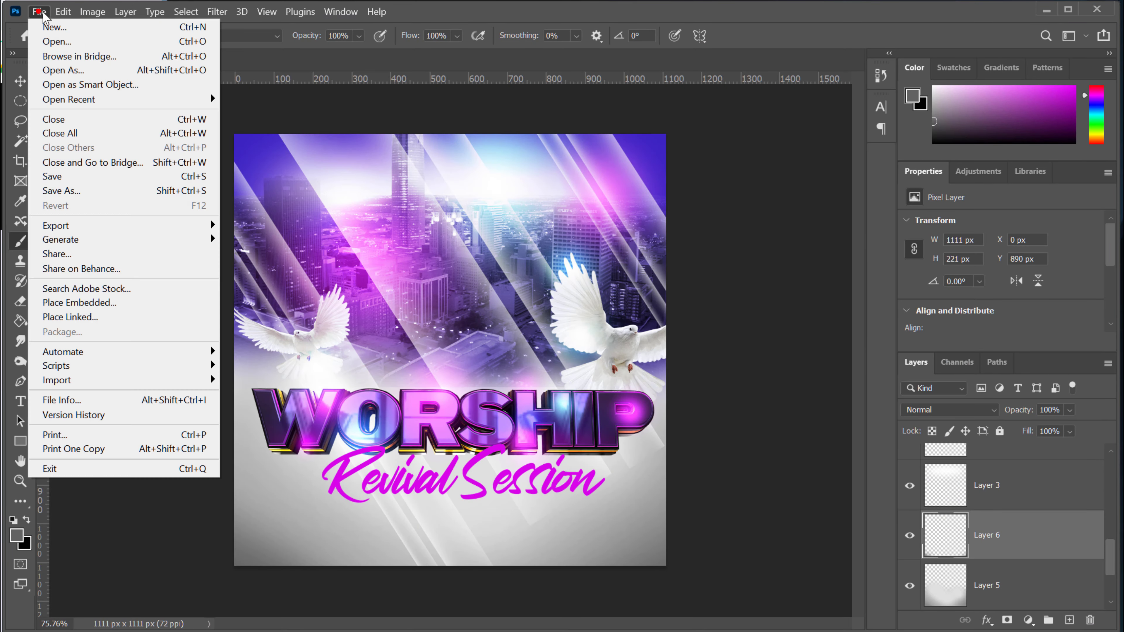
{"action": "mouse_move", "coordinate": [62, 12]}
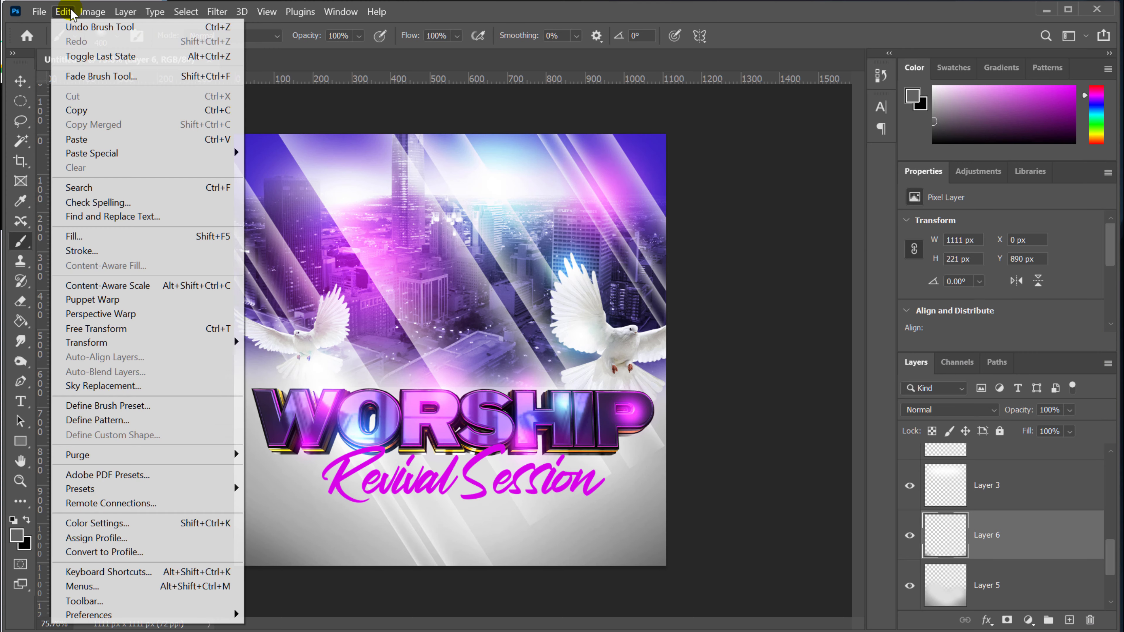
{"action": "left_click", "coordinate": [100, 139]}
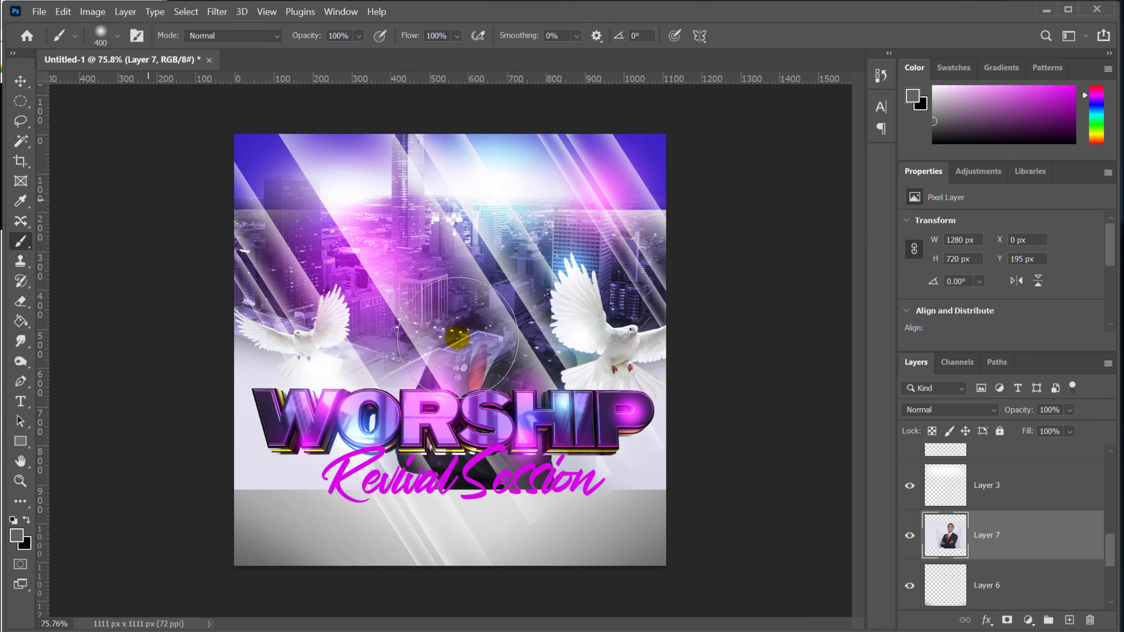
{"action": "left_click_drag", "start_coordinate": [1049, 528], "coordinate": [1045, 447]}
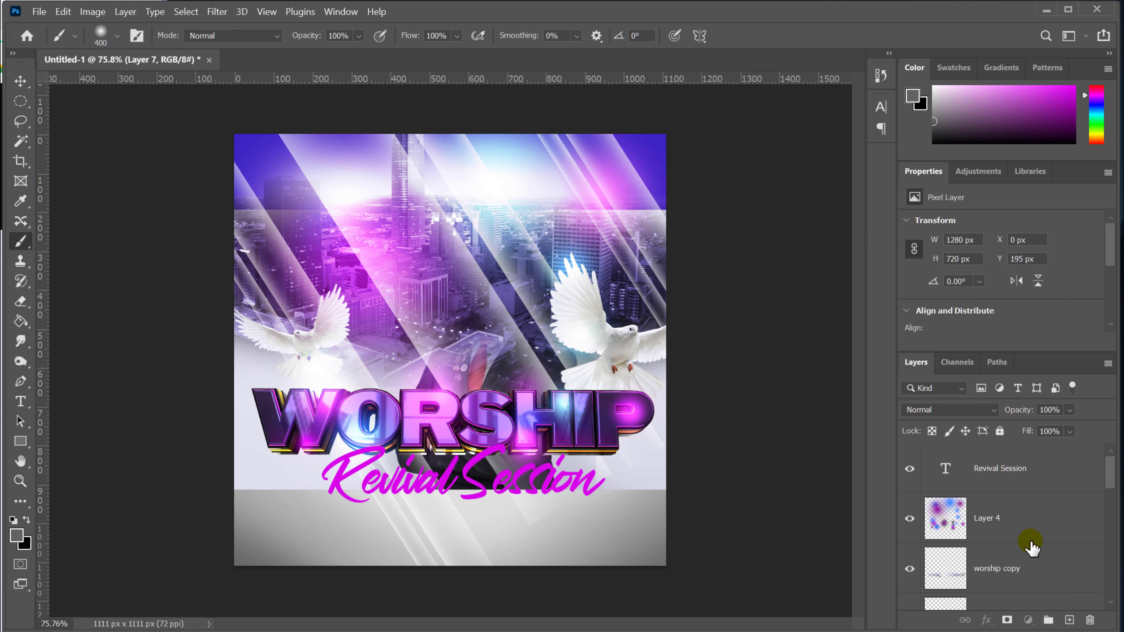
{"action": "left_click_drag", "start_coordinate": [1108, 474], "coordinate": [1036, 463]}
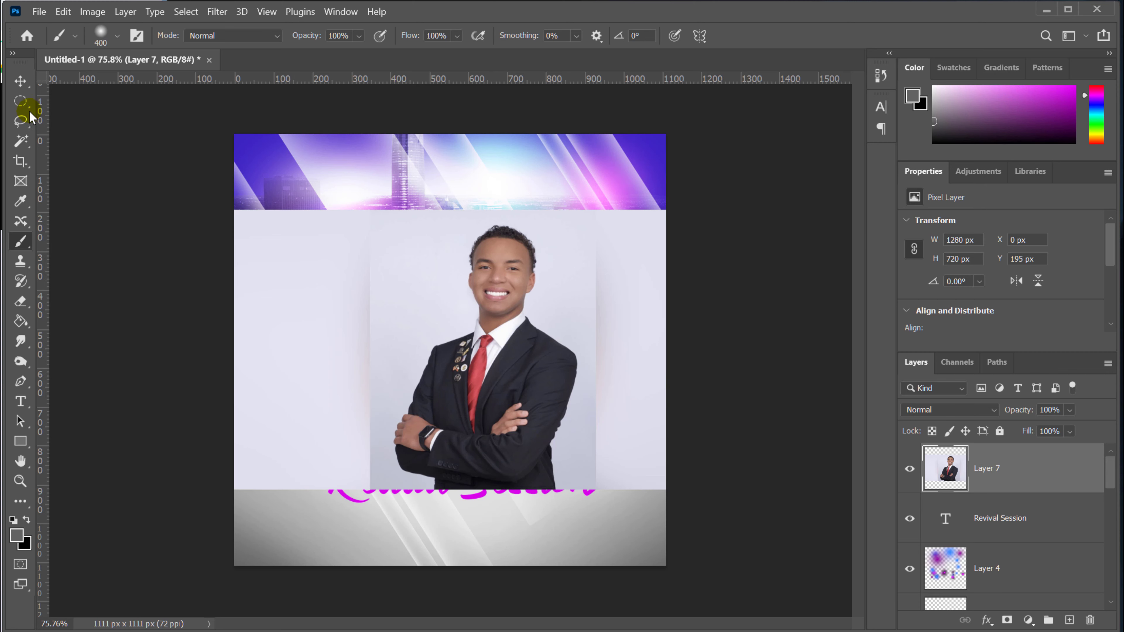
Try to select the portrait's pale background with the Magic Wand at tolerance 22
{"action": "left_click", "coordinate": [21, 143]}
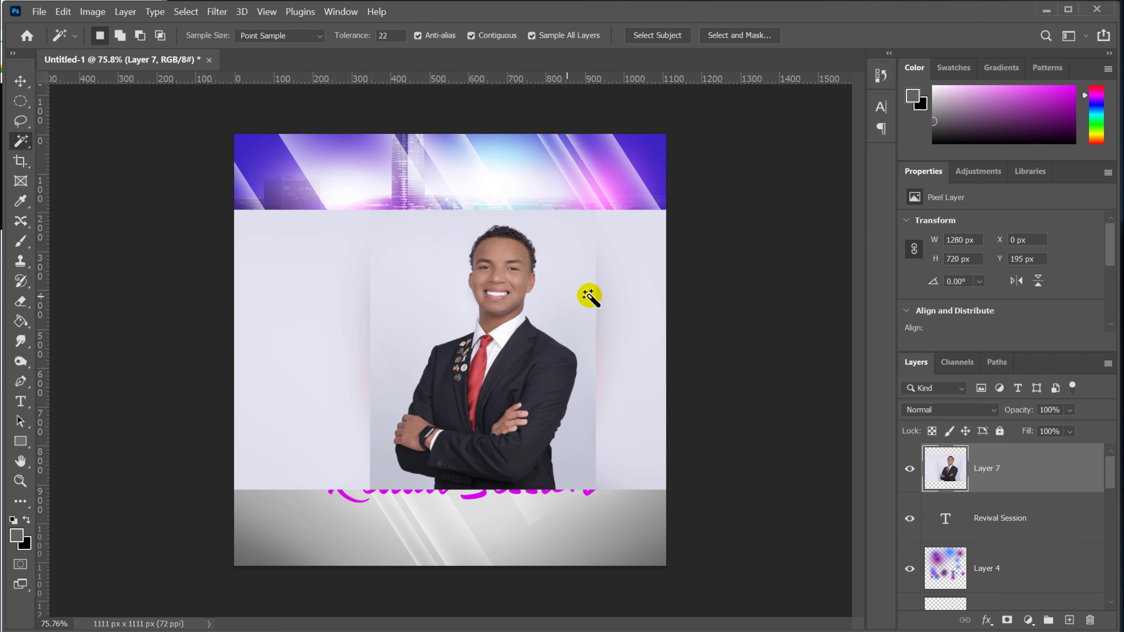
{"action": "left_click", "coordinate": [561, 308]}
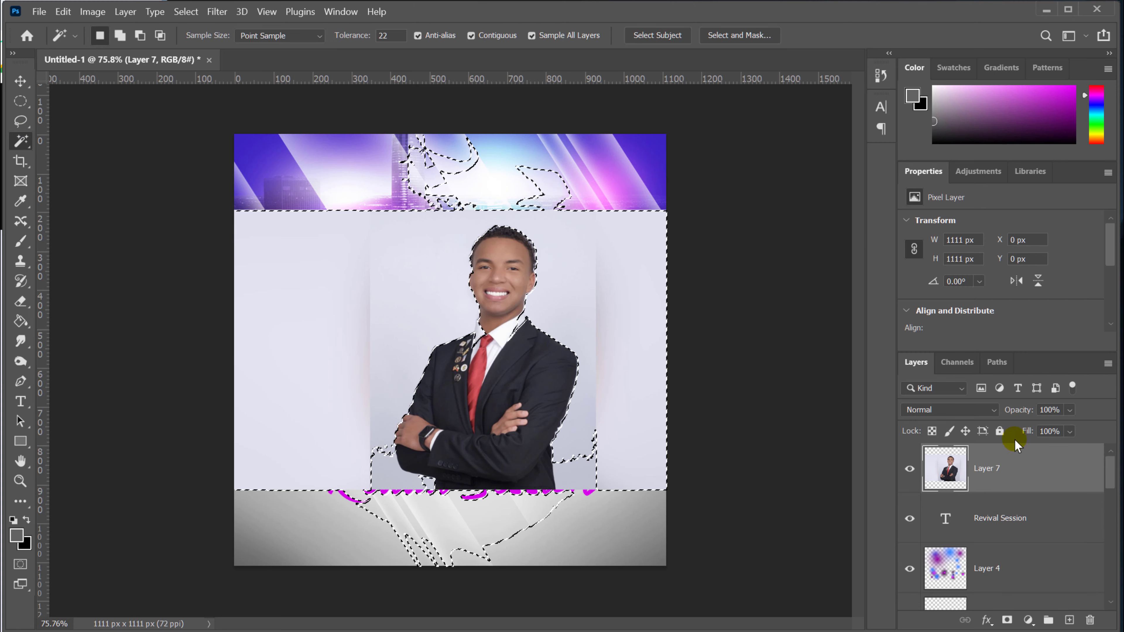
{"action": "left_click", "coordinate": [1032, 457]}
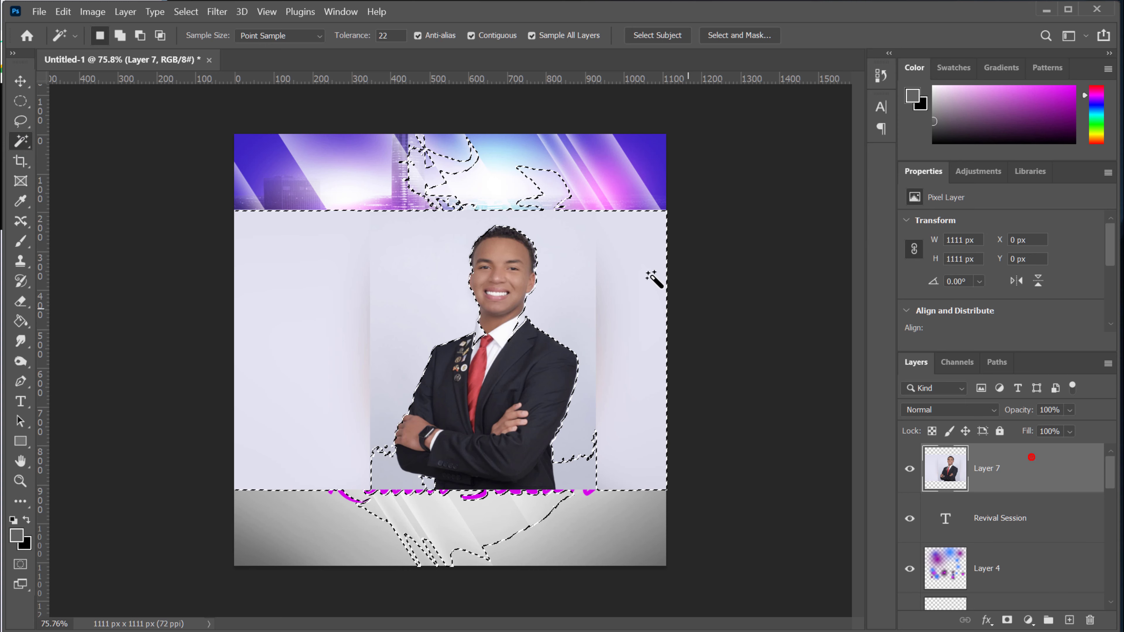
{"action": "left_click", "coordinate": [395, 36]}
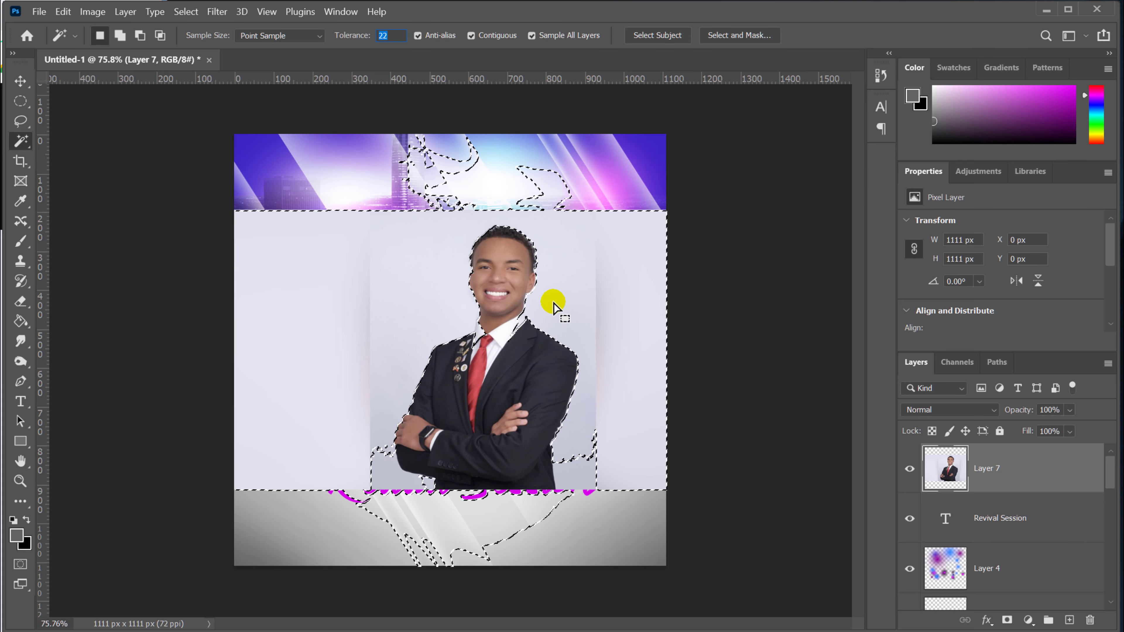
{"action": "left_click", "coordinate": [640, 325]}
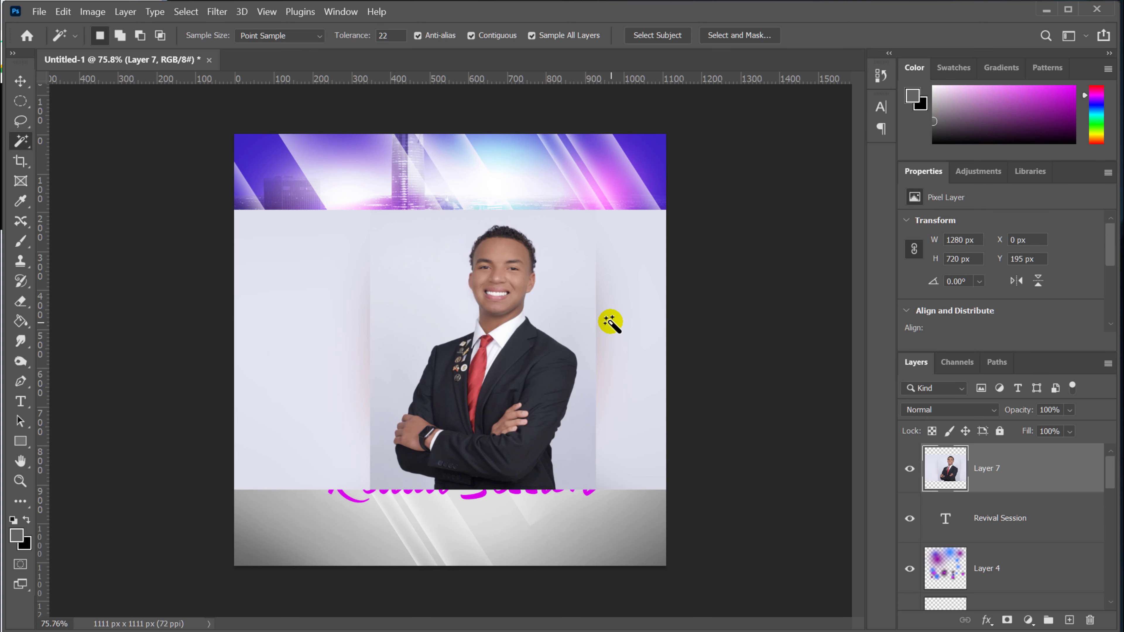
{"action": "scroll", "coordinate": [612, 322], "scroll_direction": "up", "scroll_amount": 5}
{"action": "left_click", "coordinate": [591, 290]}
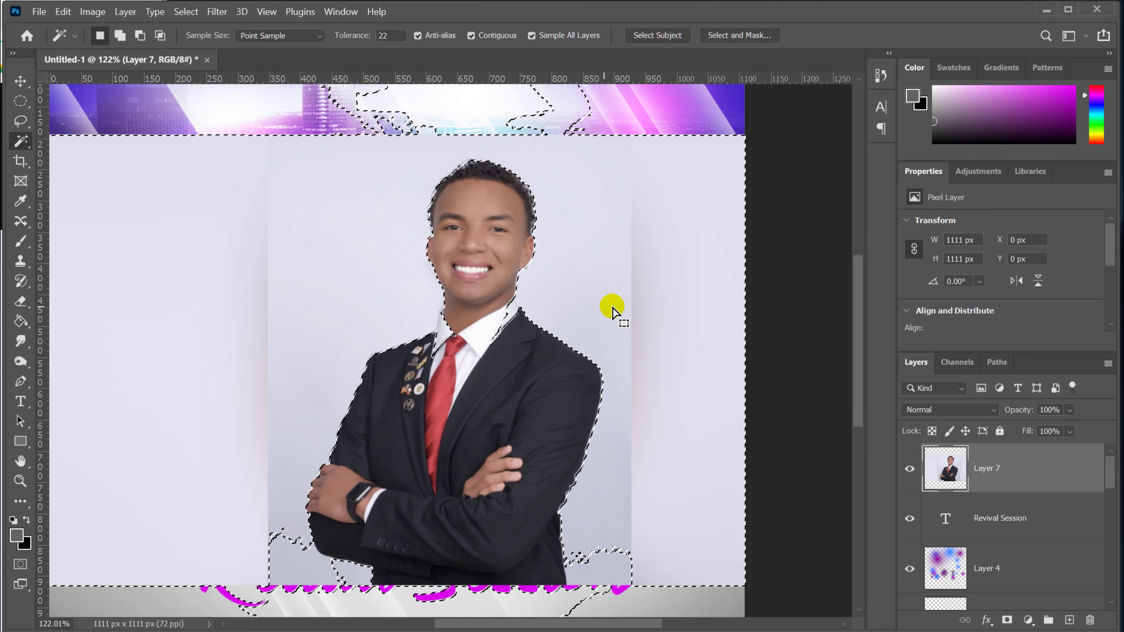
{"action": "left_click", "coordinate": [349, 584]}
{"action": "left_click", "coordinate": [333, 569]}
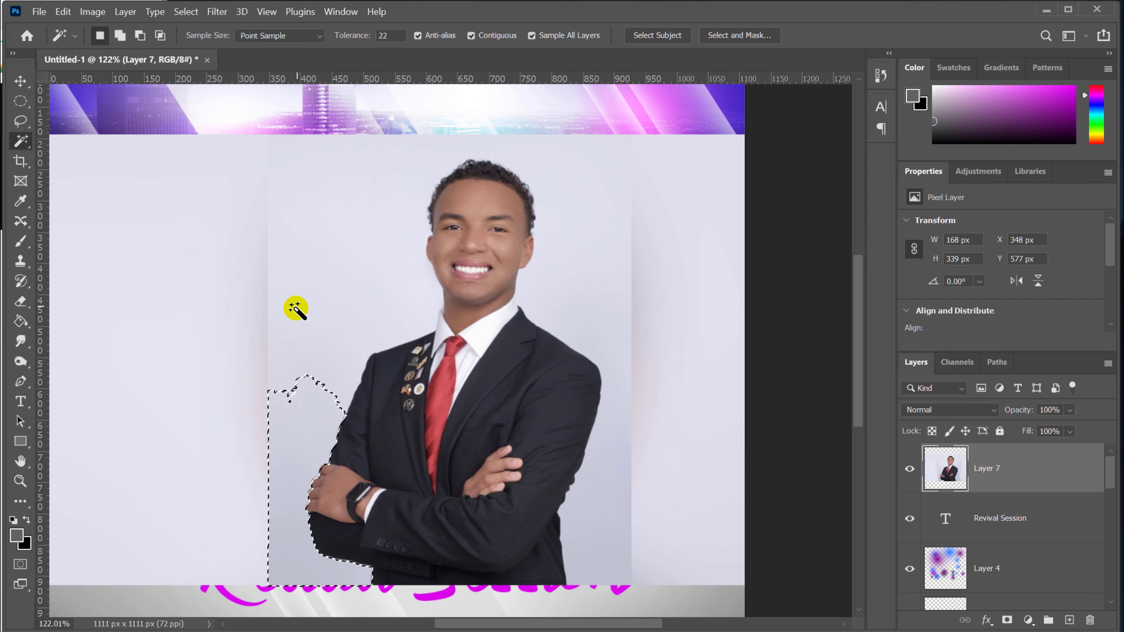
{"action": "left_click", "coordinate": [305, 317]}
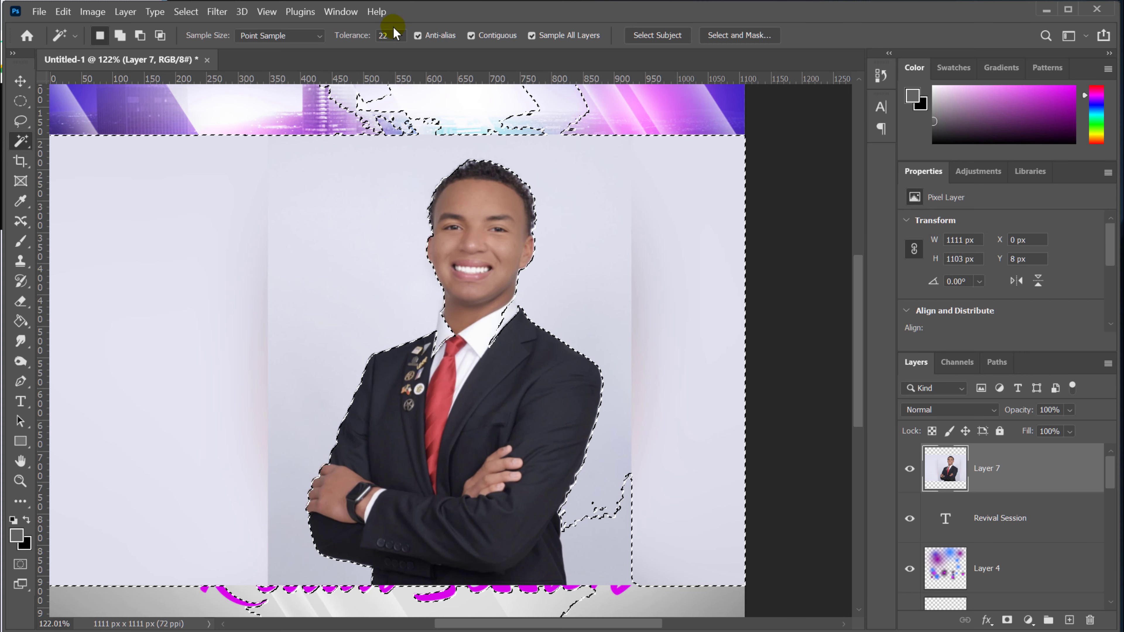
Set the Magic Wand tolerance to 11, select the pale background around the man's head and delete it
{"action": "double_click", "coordinate": [389, 35]}
{"action": "type", "text": "11"}
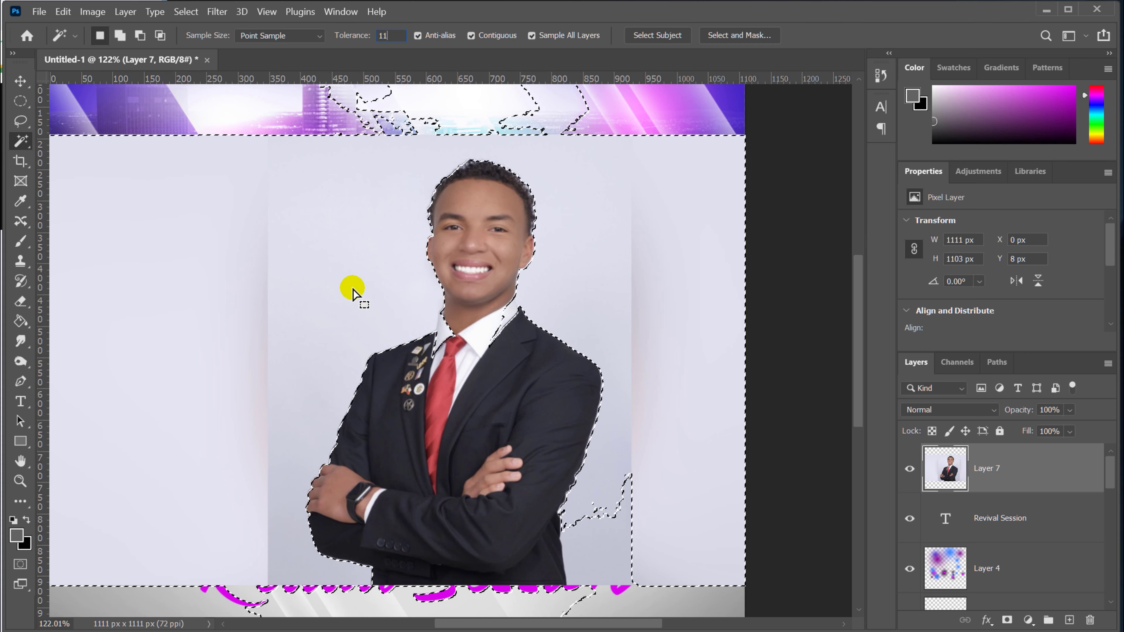
{"action": "key", "text": "ctrl+d"}
{"action": "left_click", "coordinate": [362, 264]}
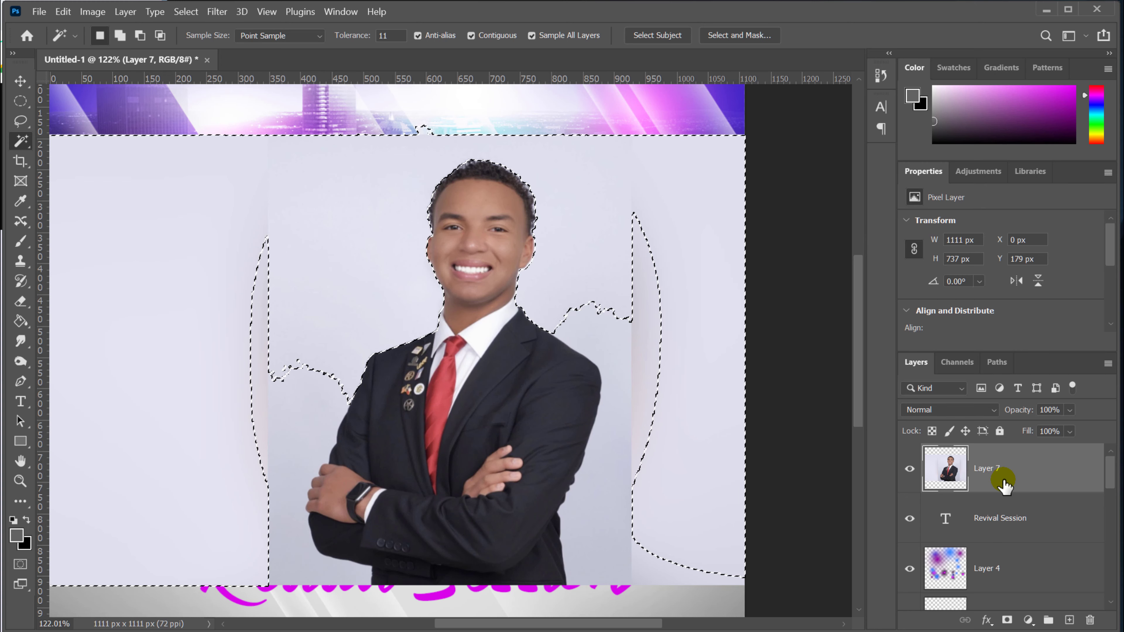
{"action": "key", "text": "Delete"}
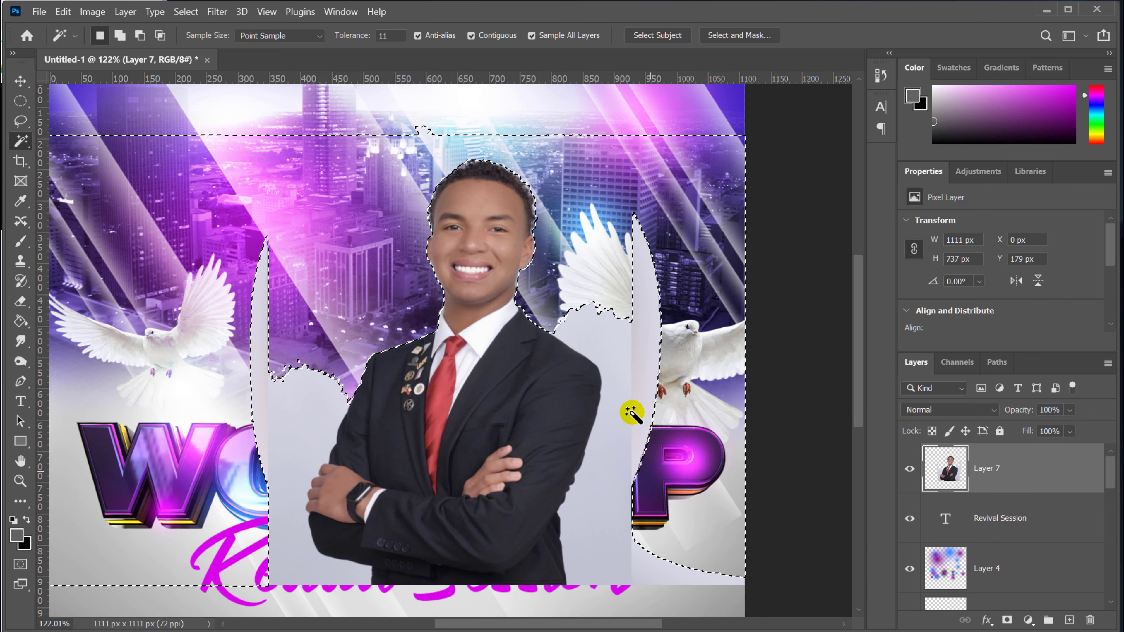
Set the Magic Wand tolerance to 33, select the leftover background beside the man's body and delete it
{"action": "left_click", "coordinate": [633, 346]}
{"action": "left_click", "coordinate": [307, 385]}
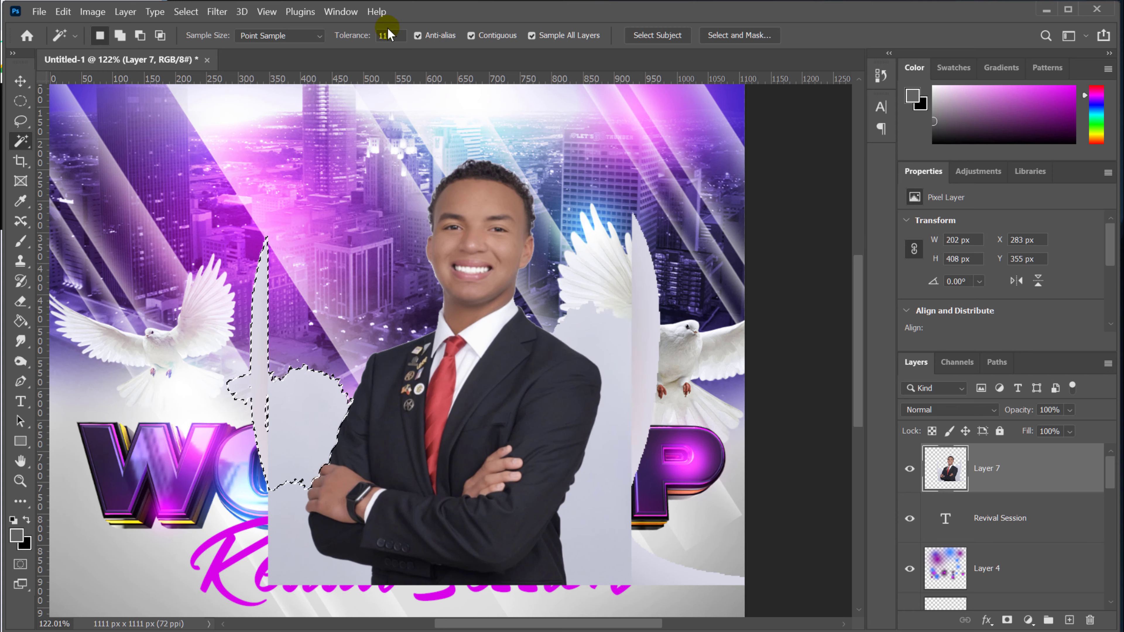
{"action": "left_click", "coordinate": [358, 39]}
{"action": "left_click_drag", "start_coordinate": [358, 39], "coordinate": [368, 34]}
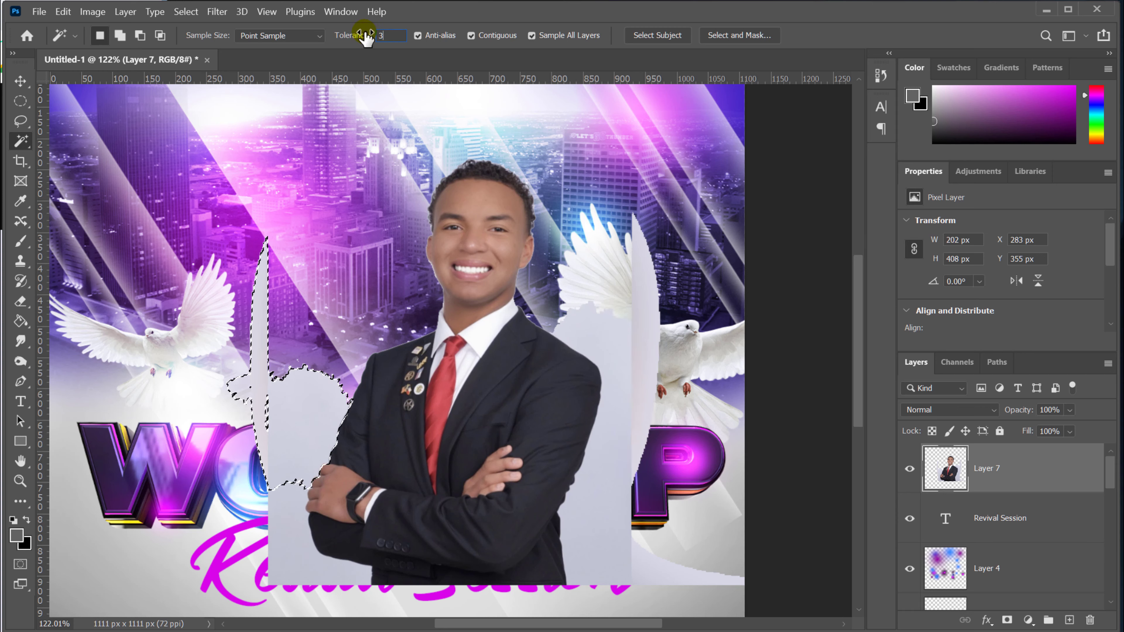
{"action": "left_click", "coordinate": [619, 322]}
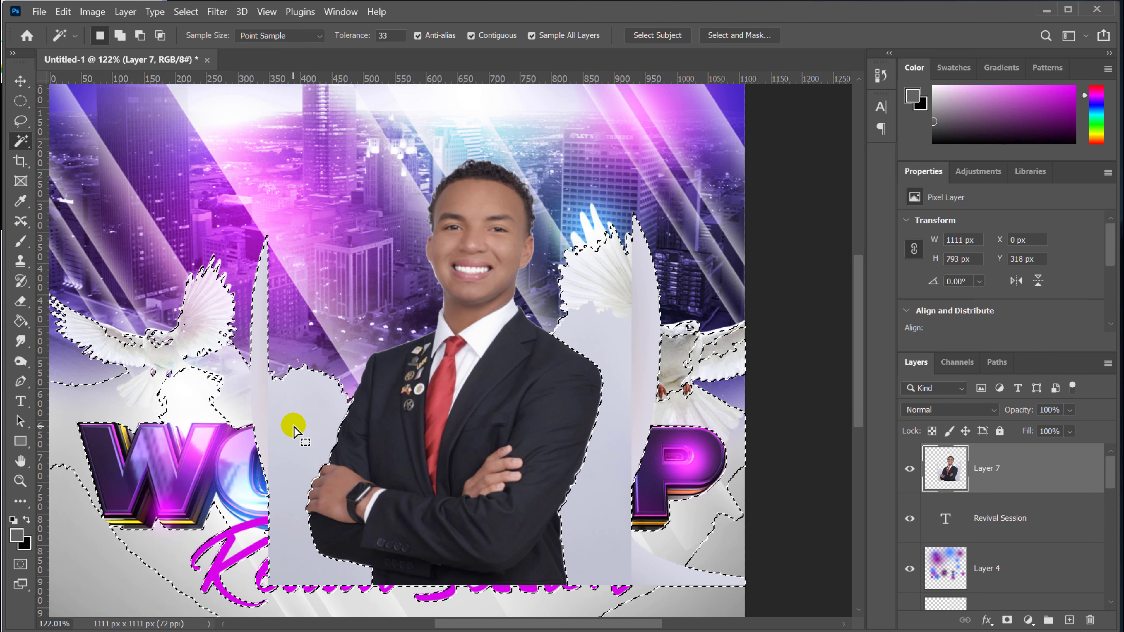
{"action": "key", "text": "Delete"}
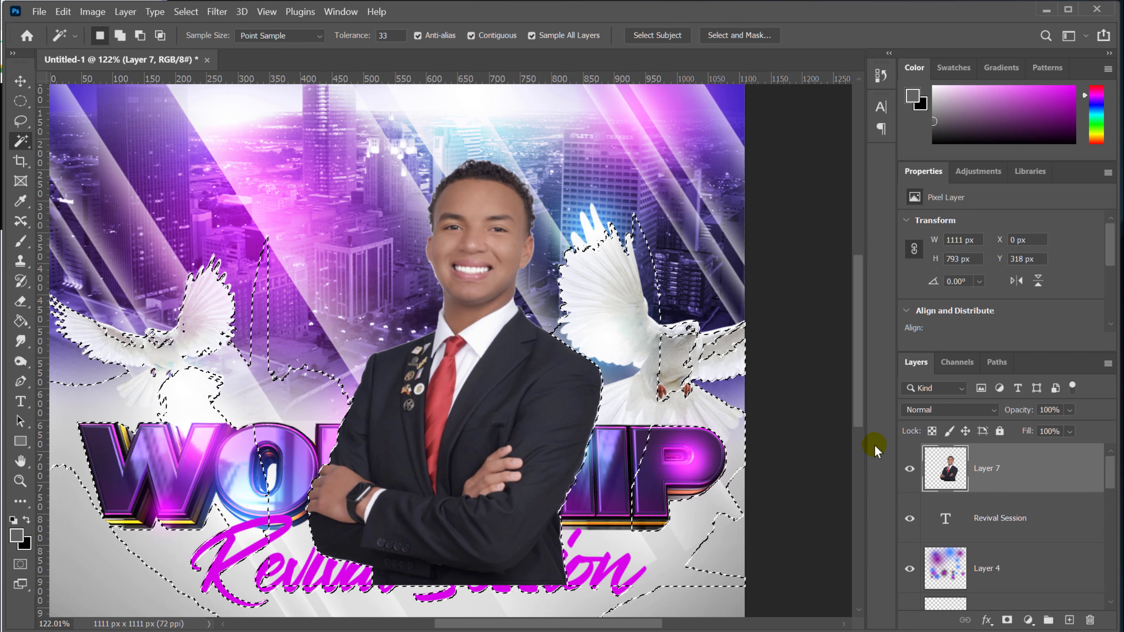
Check the cut-out by toggling Layer 7's visibility, load its outline as a selection and inspect the edge around the face
{"action": "left_click", "coordinate": [910, 469]}
{"action": "left_click", "coordinate": [910, 469]}
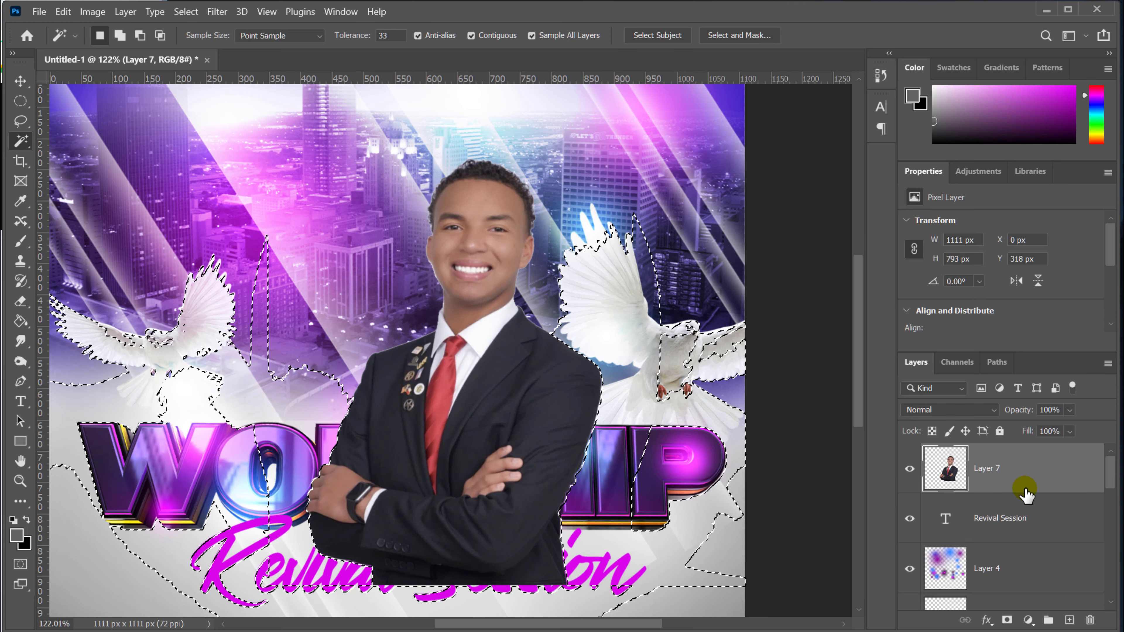
{"action": "left_click", "coordinate": [950, 471], "text": "ctrl"}
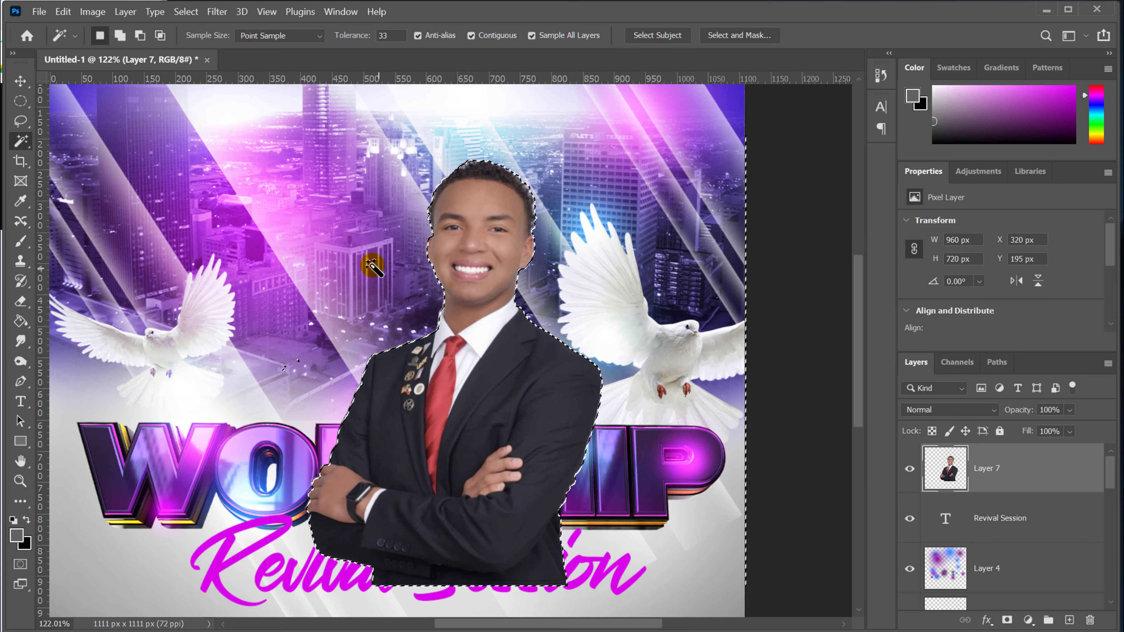
{"action": "scroll", "coordinate": [529, 278], "scroll_direction": "up", "scroll_amount": 5}
{"action": "scroll", "coordinate": [529, 278], "scroll_direction": "up", "scroll_amount": 1}
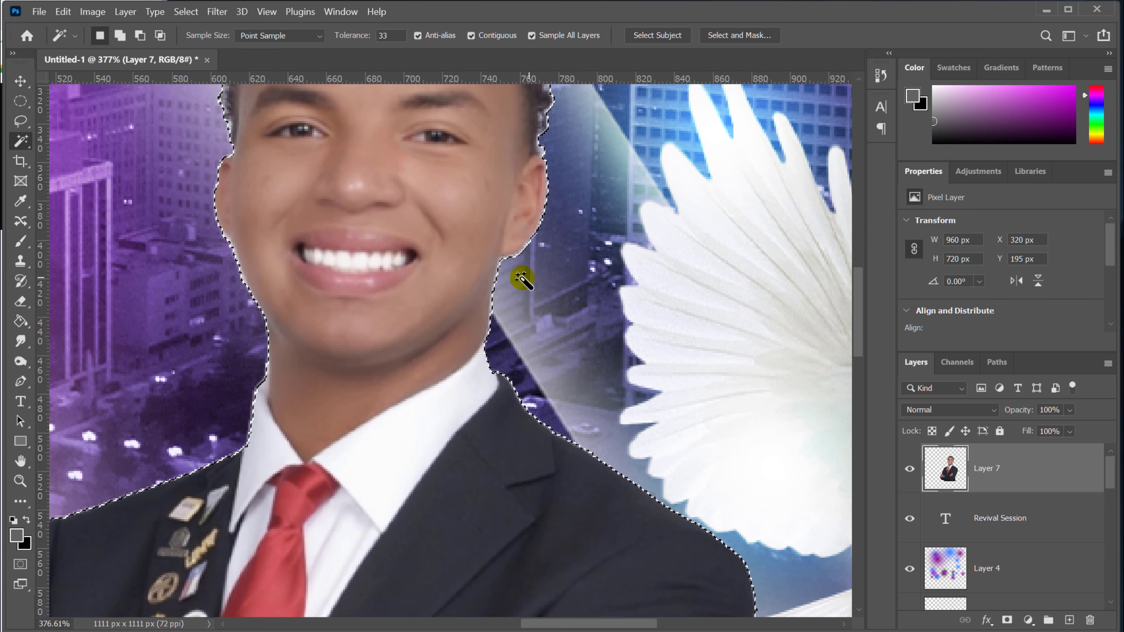
Try to refine the man's selection in Select and Mask, previewing it with Show Edge and Show Original
{"action": "left_click", "coordinate": [186, 12]}
{"action": "mouse_move", "coordinate": [219, 12]}
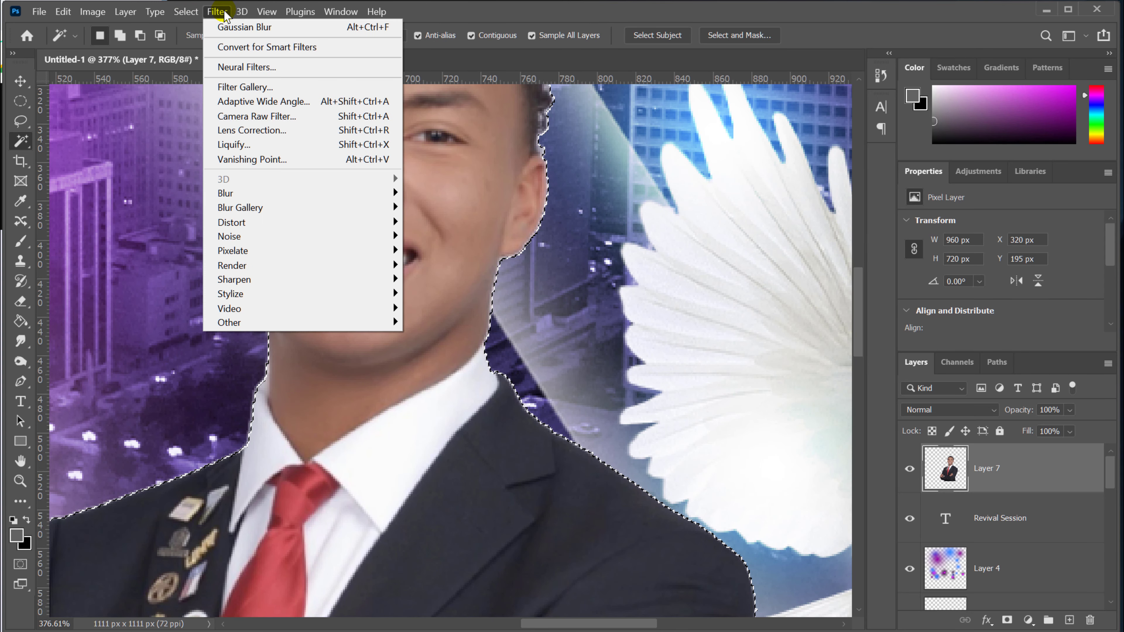
{"action": "mouse_move", "coordinate": [271, 257]}
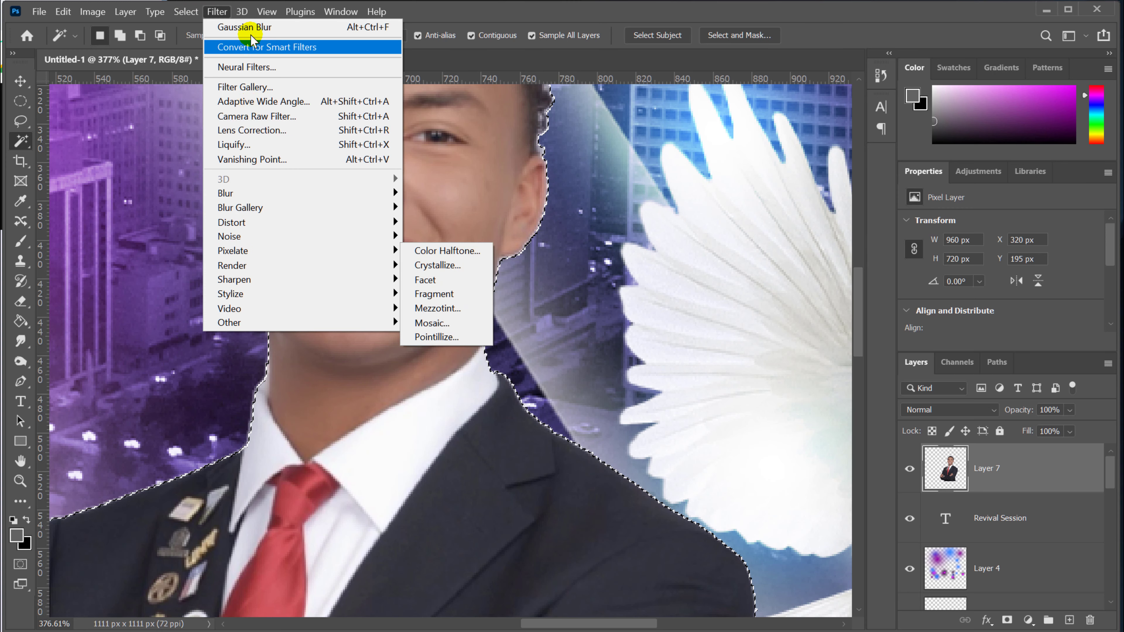
{"action": "left_click", "coordinate": [185, 12]}
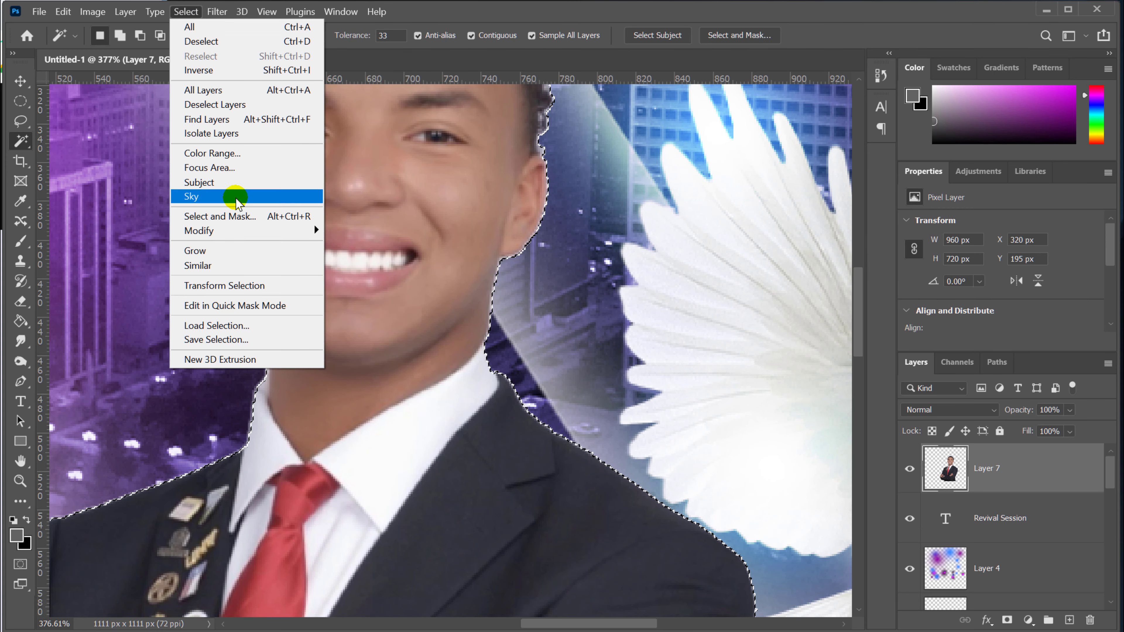
{"action": "left_click", "coordinate": [231, 216]}
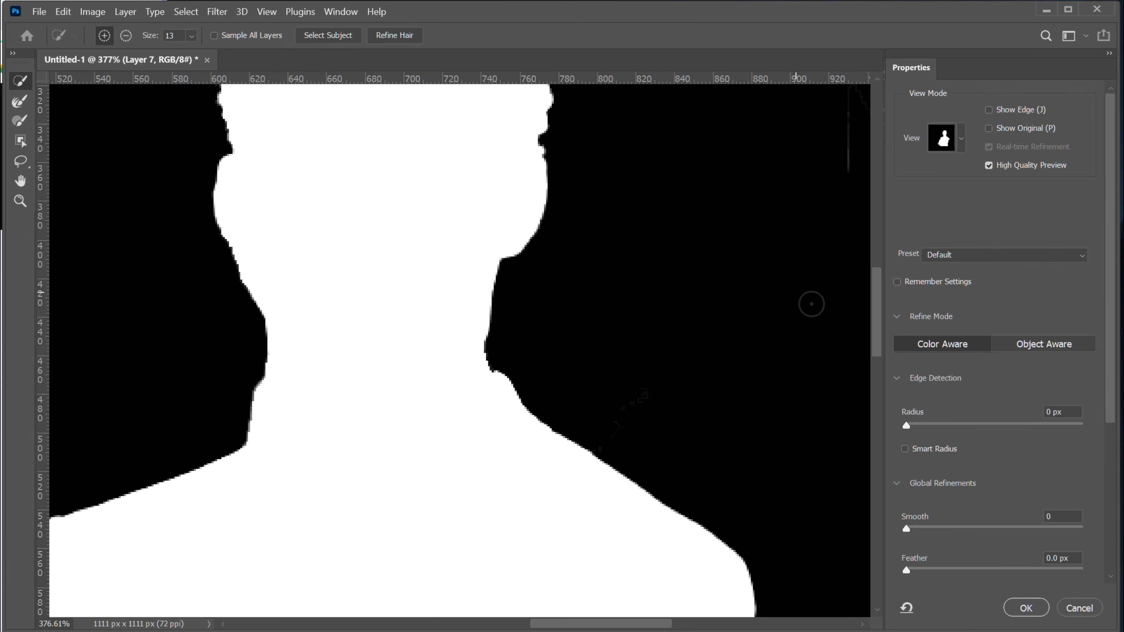
{"action": "left_click", "coordinate": [989, 110]}
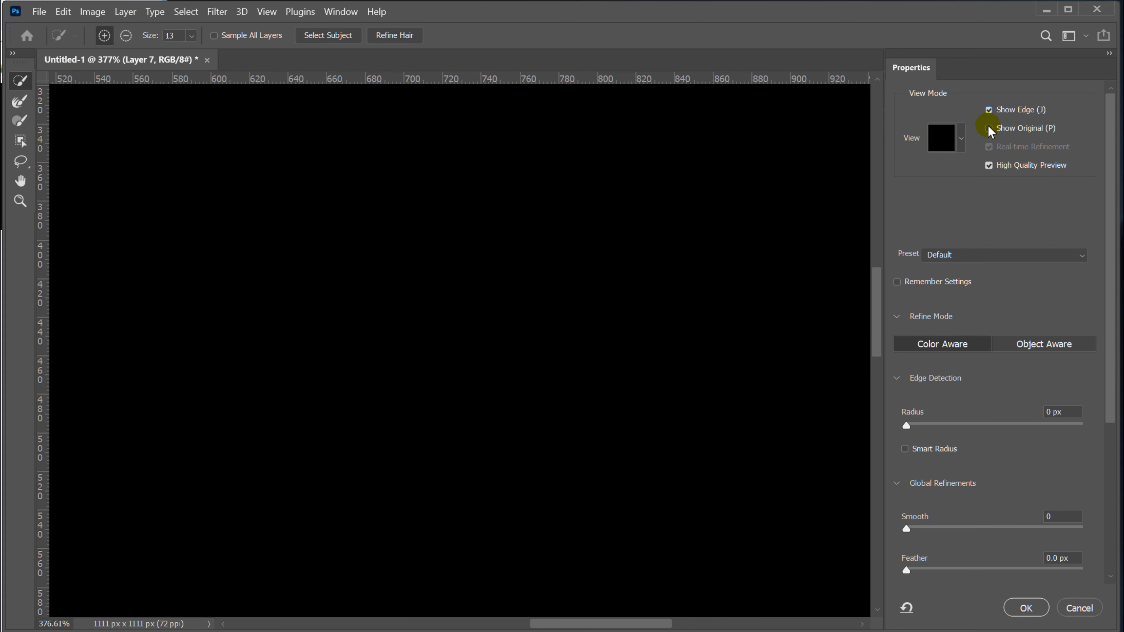
{"action": "left_click", "coordinate": [989, 128]}
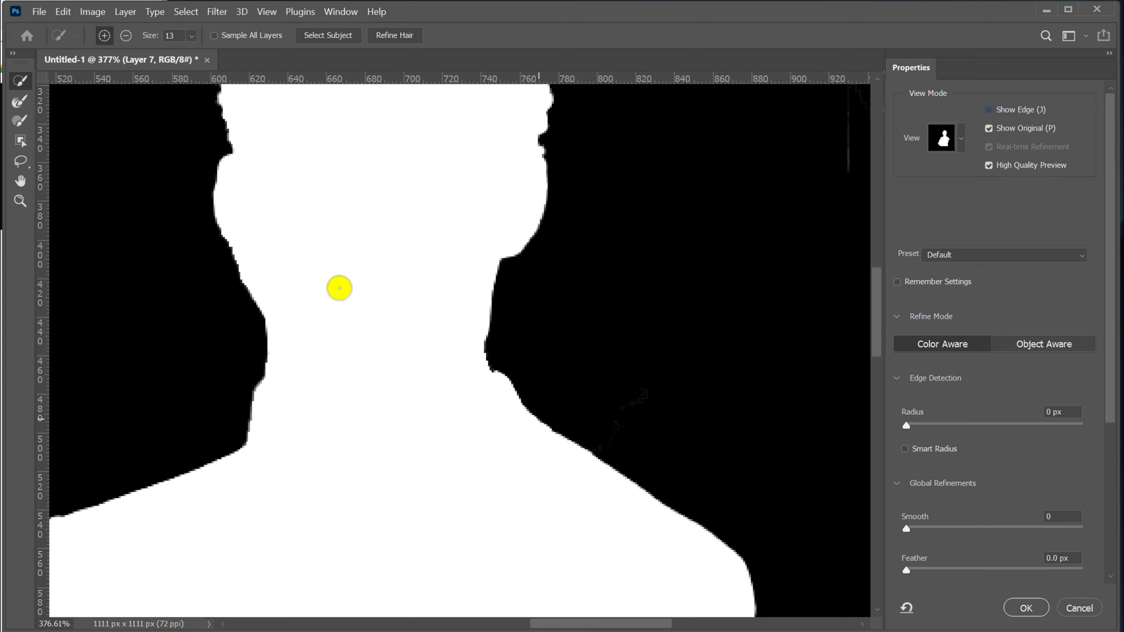
{"action": "scroll", "coordinate": [340, 288], "scroll_direction": "down", "scroll_amount": 4}
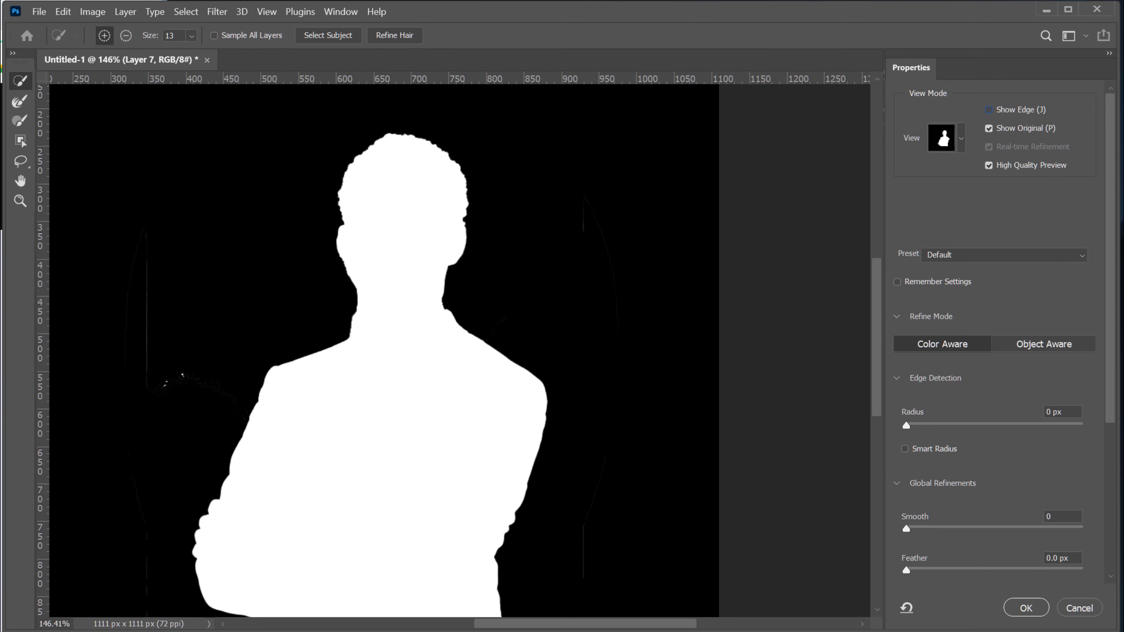
{"action": "key", "text": "Escape"}
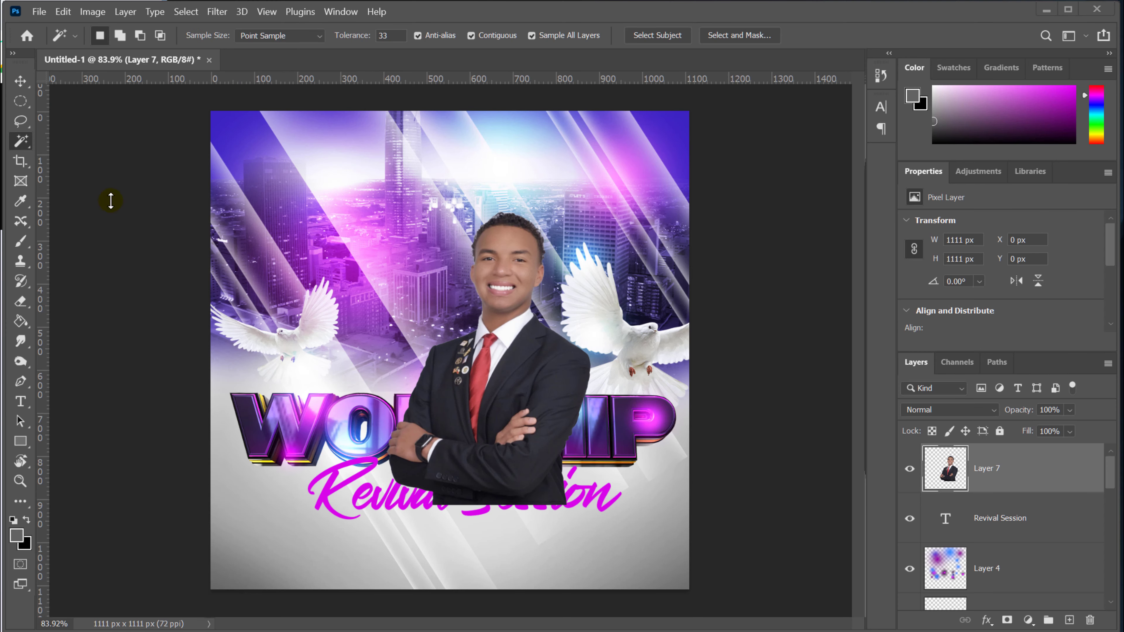
Clear the selection and move the cut-out man over the left half of the flyer, exposing the leftover background strip
{"action": "left_click", "coordinate": [25, 81]}
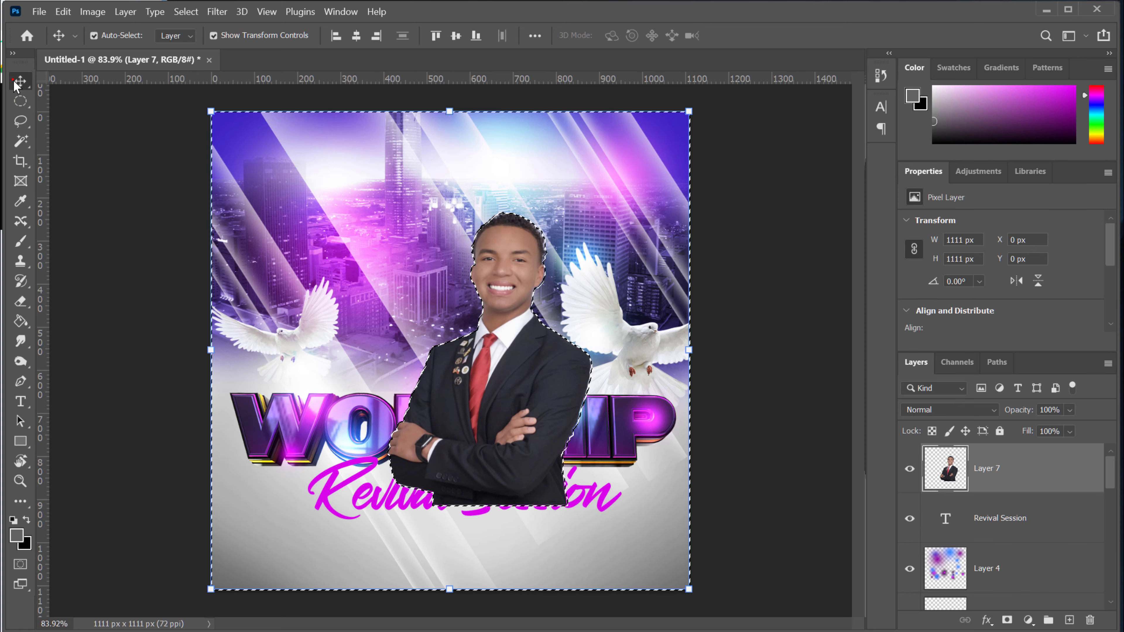
{"action": "left_click", "coordinate": [186, 12]}
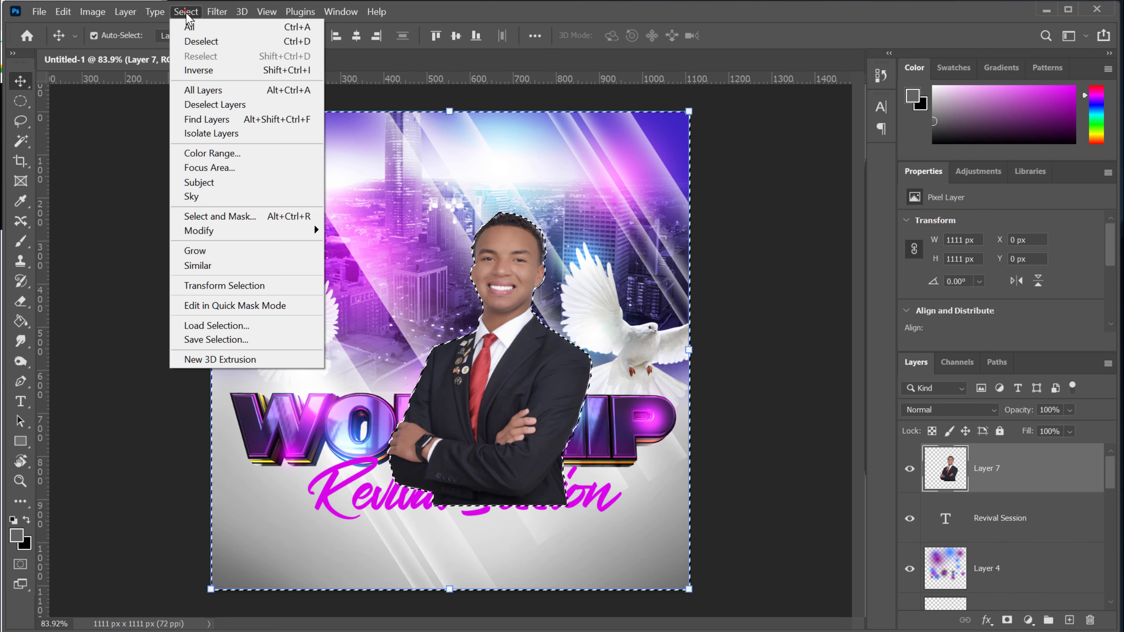
{"action": "left_click", "coordinate": [208, 42]}
{"action": "left_click_drag", "start_coordinate": [529, 393], "coordinate": [373, 318]}
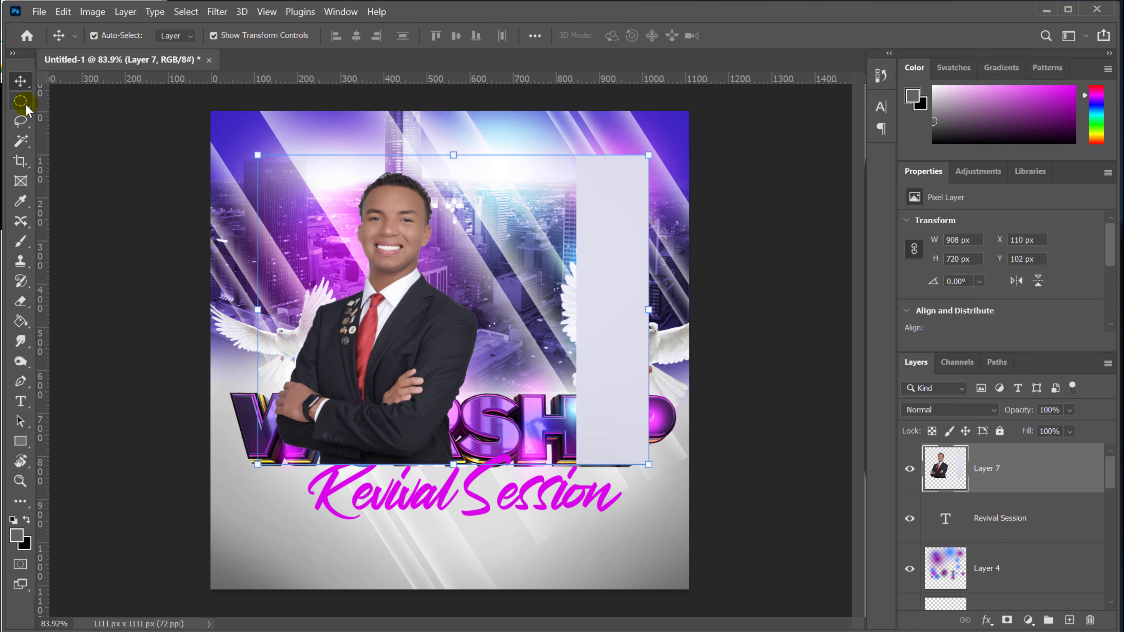
Select the leftover pale strip beside the man with a rectangular marquee and delete it from Layer 7
{"action": "left_click", "coordinate": [20, 107]}
{"action": "left_click_drag", "start_coordinate": [20, 110], "coordinate": [84, 113]}
{"action": "left_click", "coordinate": [82, 102]}
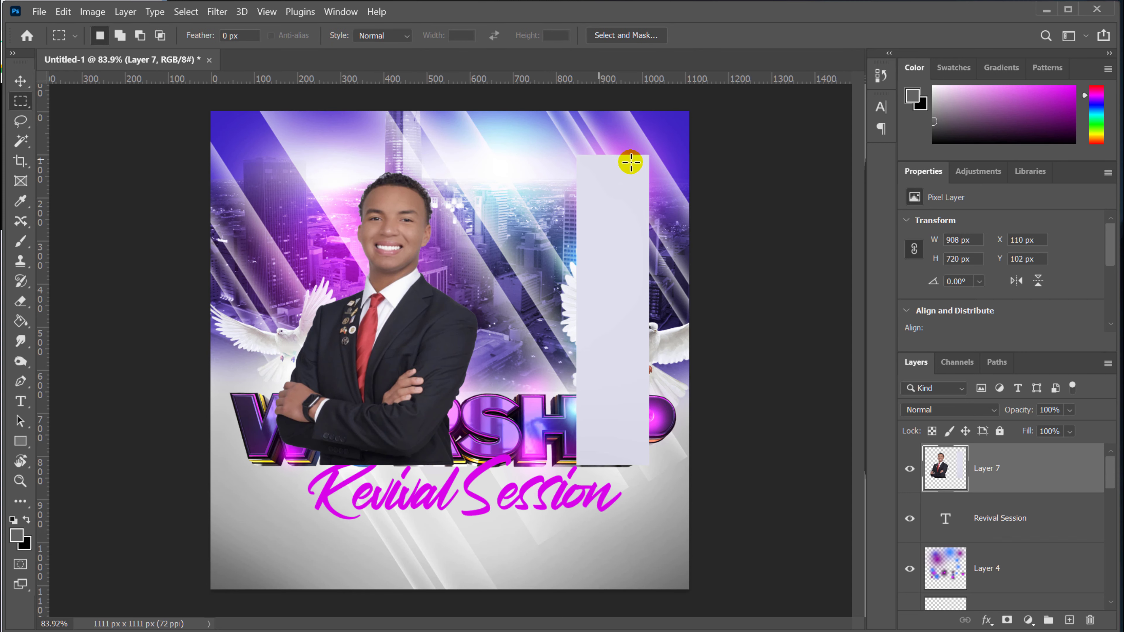
{"action": "left_click_drag", "start_coordinate": [541, 133], "coordinate": [700, 562]}
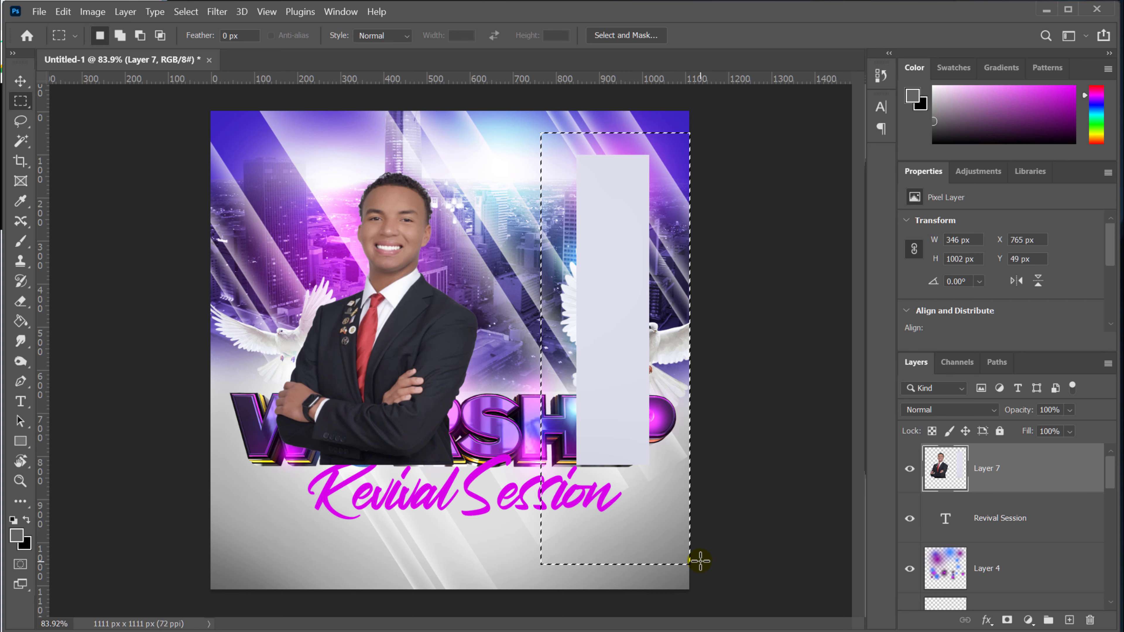
{"action": "key", "text": "Delete"}
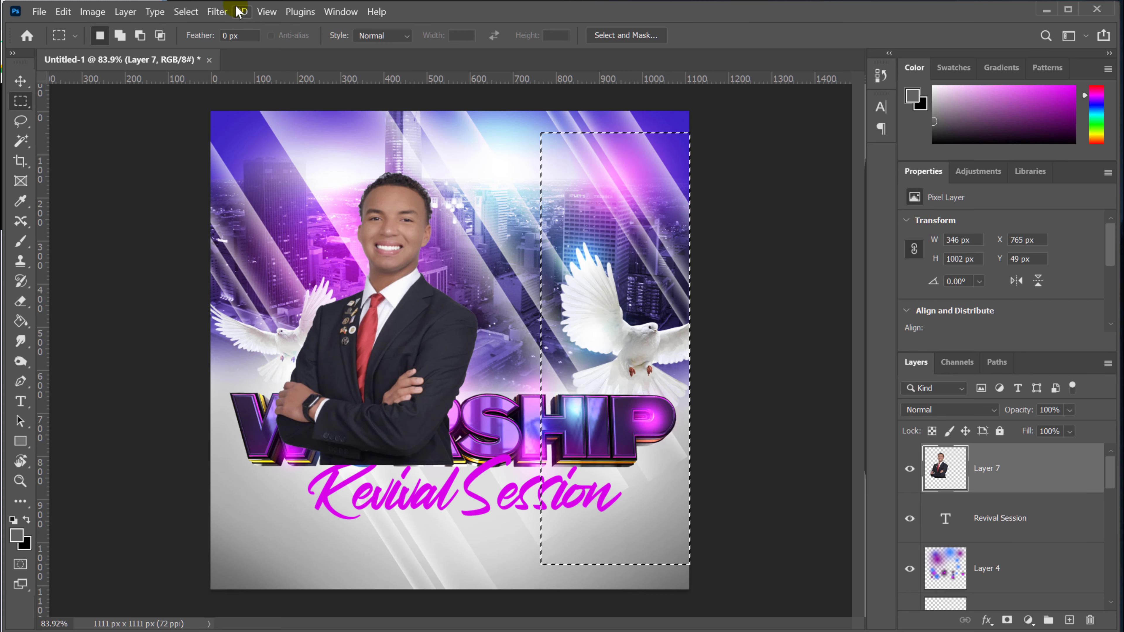
Deselect and move the man to the flyer's centre between the doves, at about X 292 px, Y 65 px
{"action": "left_click", "coordinate": [185, 11]}
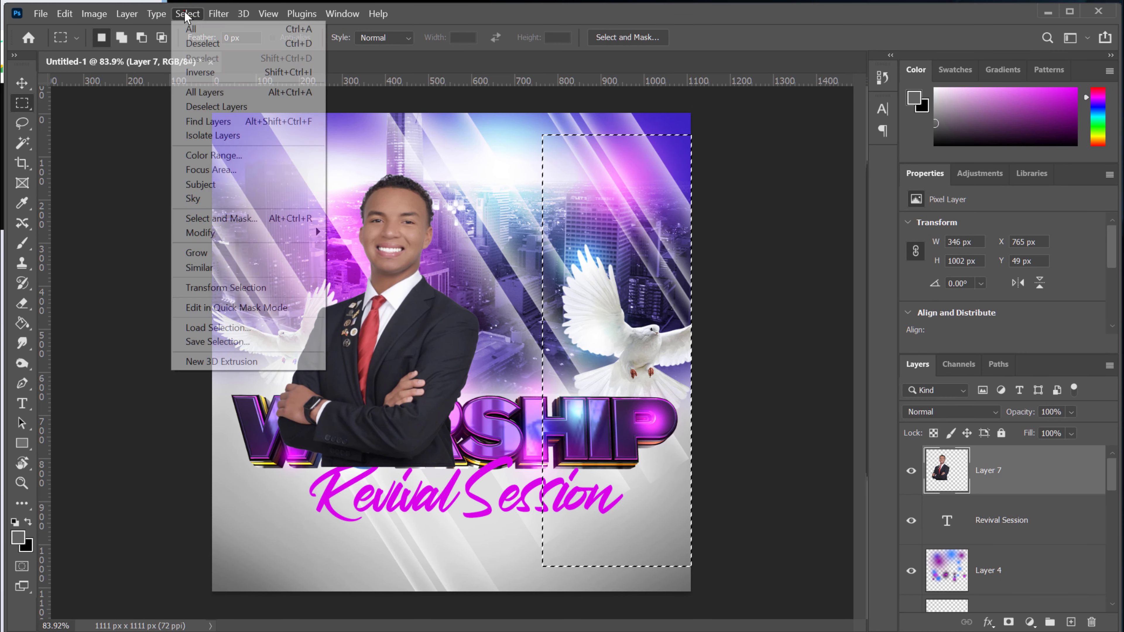
{"action": "left_click", "coordinate": [202, 43]}
{"action": "left_click", "coordinate": [22, 82]}
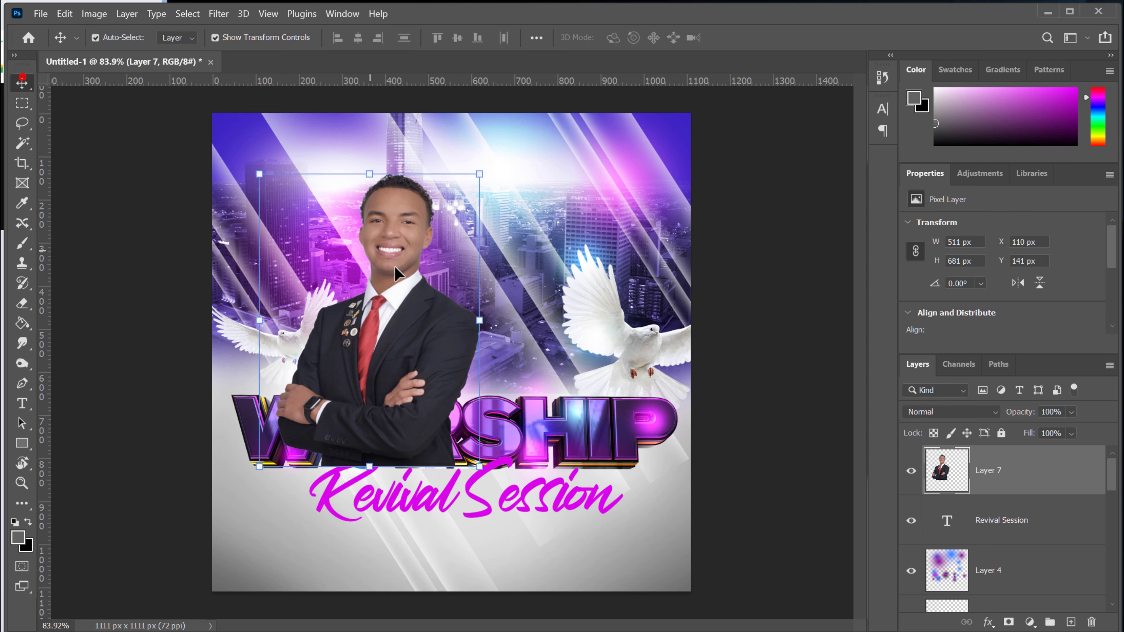
{"action": "left_click_drag", "start_coordinate": [401, 289], "coordinate": [470, 251]}
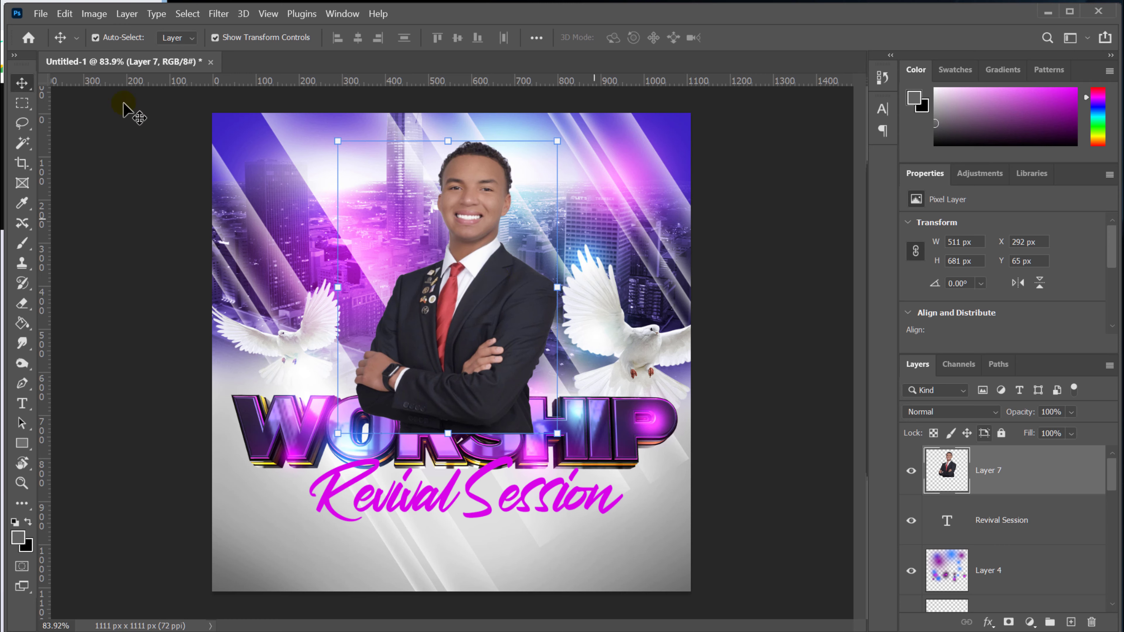
Adjust the man's Levels in the RGB channel with input values of 23, 0.85 and 227
{"action": "left_click", "coordinate": [126, 14]}
{"action": "mouse_move", "coordinate": [94, 13]}
{"action": "mouse_move", "coordinate": [118, 49]}
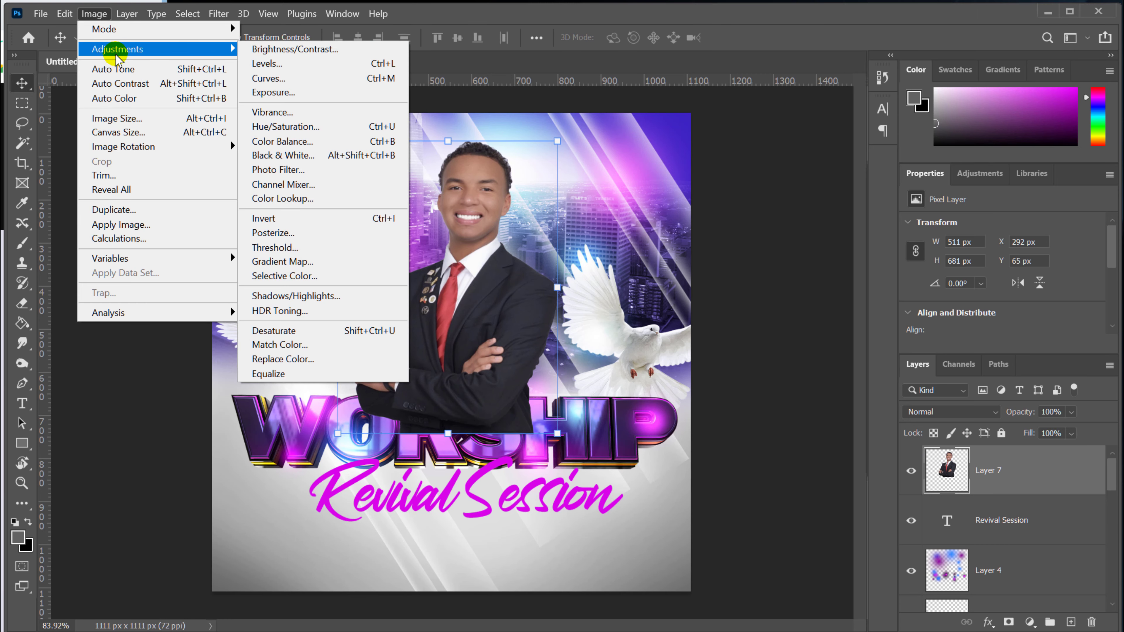
{"action": "left_click", "coordinate": [297, 63]}
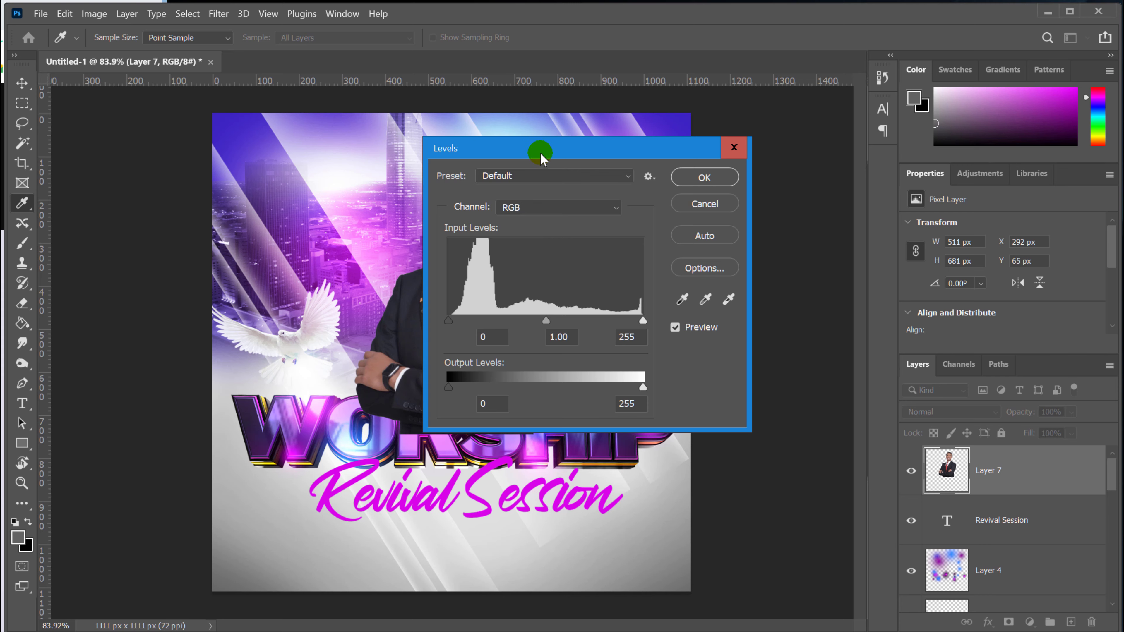
{"action": "left_click_drag", "start_coordinate": [540, 152], "coordinate": [817, 148]}
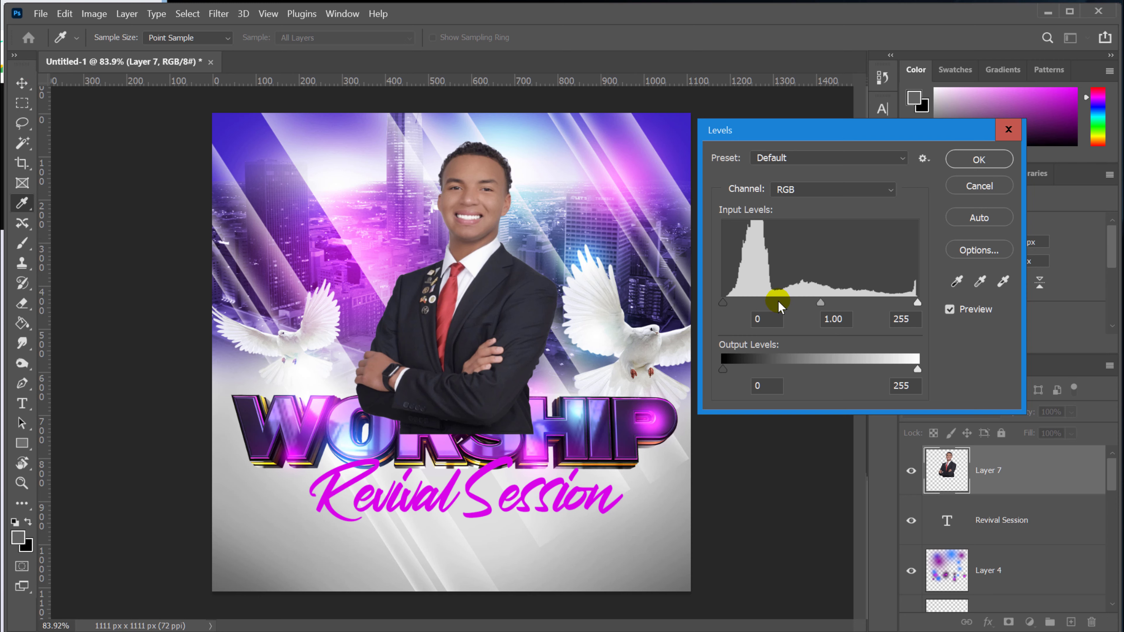
{"action": "left_click_drag", "start_coordinate": [725, 304], "coordinate": [744, 303]}
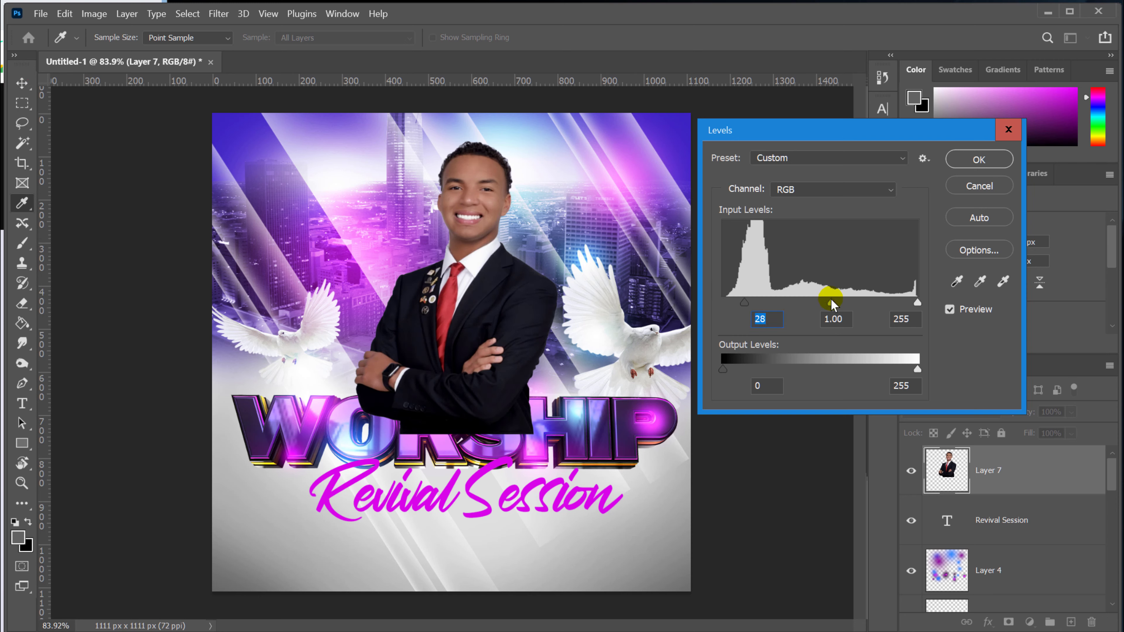
{"action": "mouse_move", "coordinate": [822, 300]}
{"action": "left_mouse_down"}
{"action": "mouse_move", "coordinate": [845, 301]}
{"action": "mouse_move", "coordinate": [833, 304]}
{"action": "left_mouse_up"}
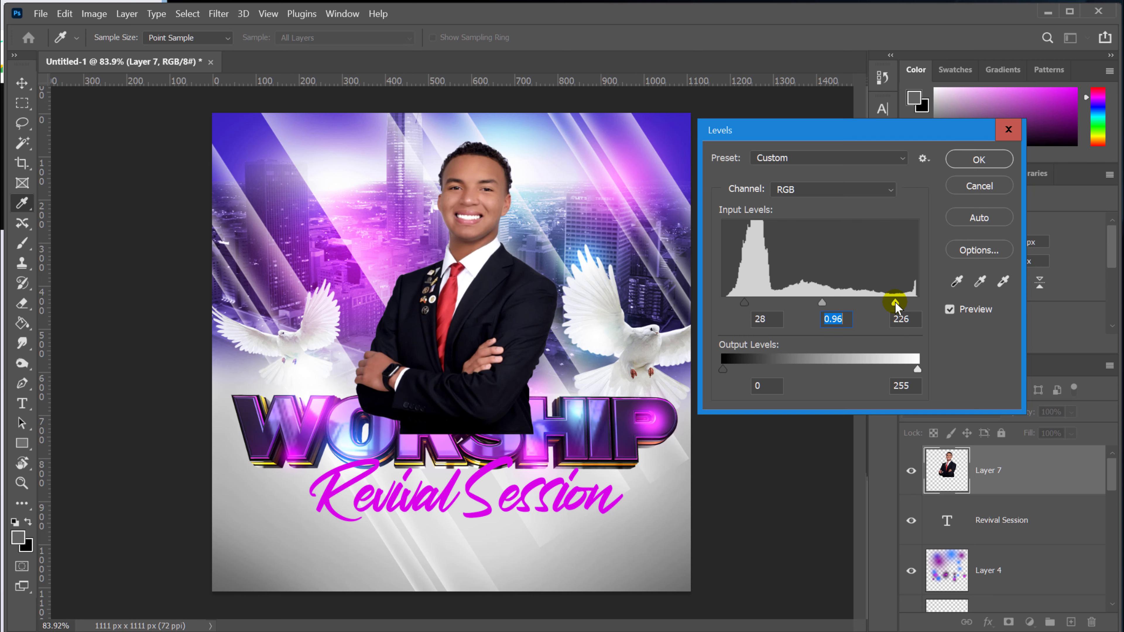
{"action": "left_click", "coordinate": [896, 303]}
{"action": "left_click_drag", "start_coordinate": [824, 303], "coordinate": [828, 301]}
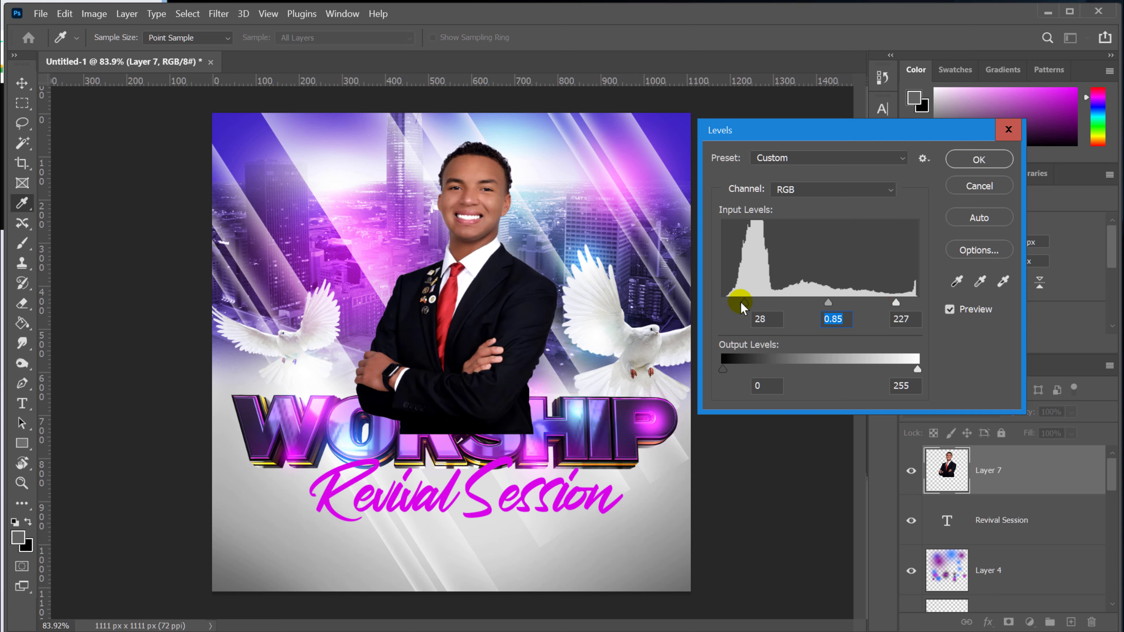
{"action": "left_click_drag", "start_coordinate": [744, 303], "coordinate": [741, 305]}
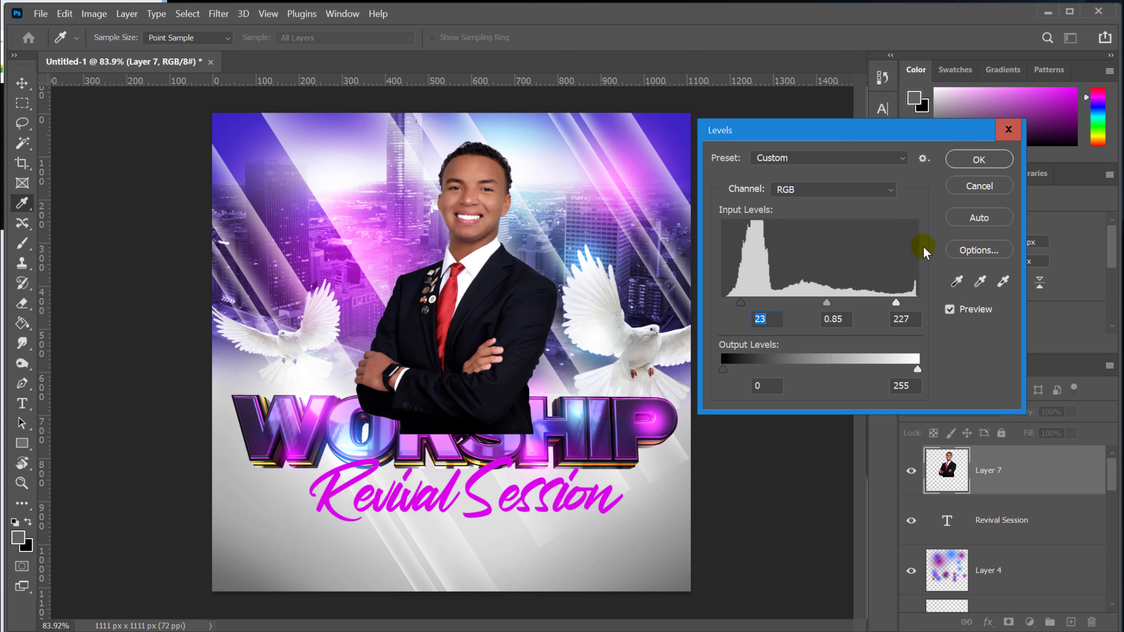
Set the Levels midtone to 0.85 for the Red channel and 1.19 for the Blue channel, and apply the adjustment
{"action": "left_click", "coordinate": [889, 195]}
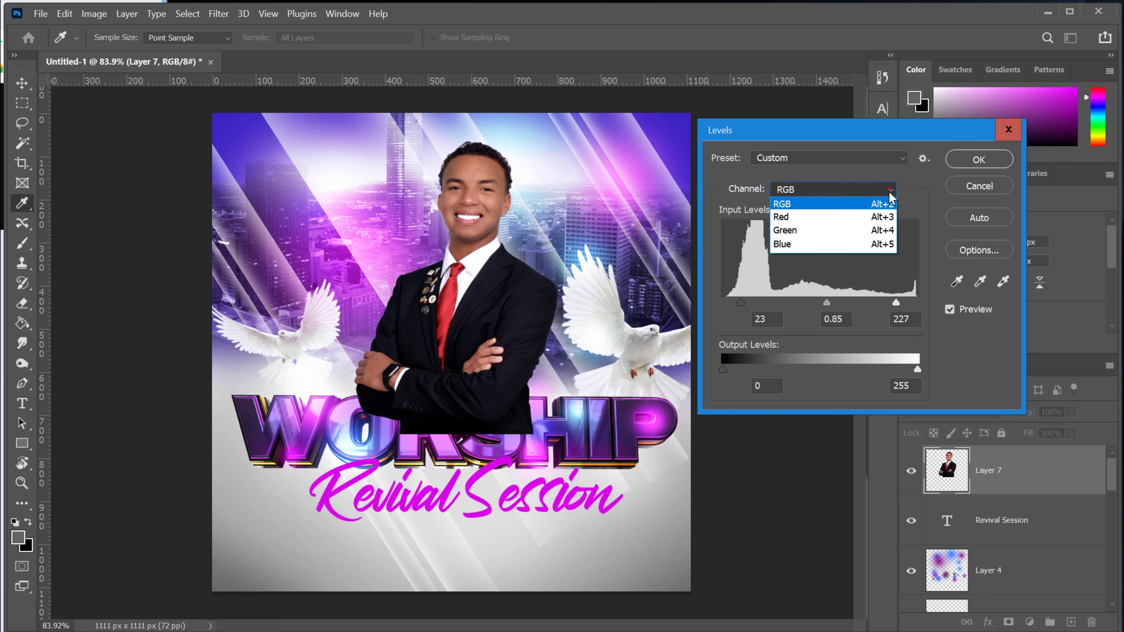
{"action": "left_click", "coordinate": [827, 221]}
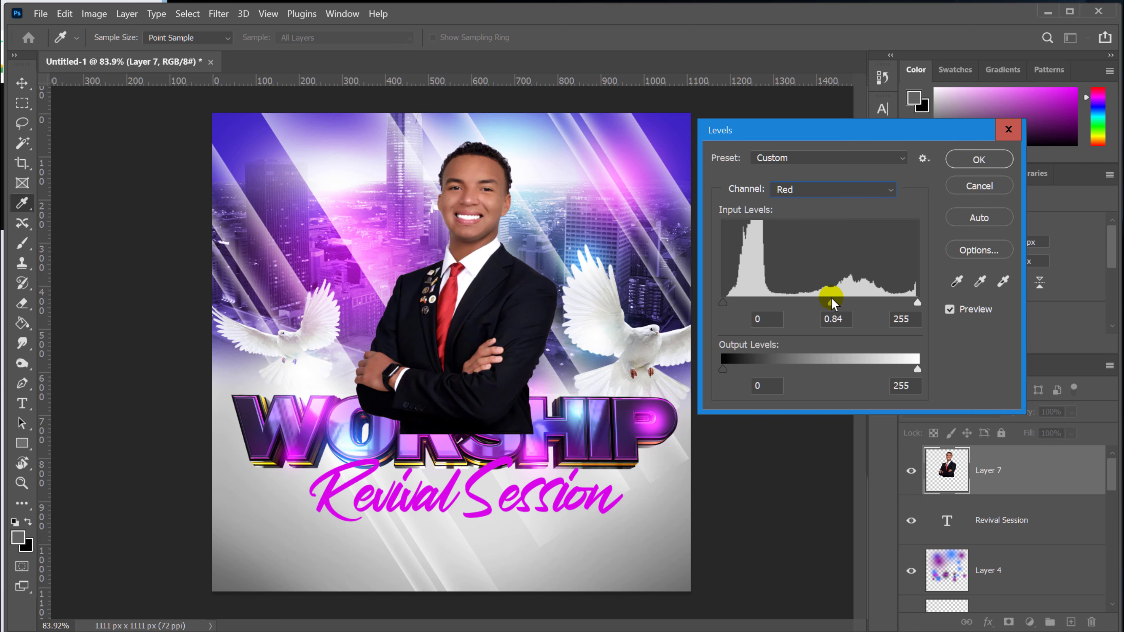
{"action": "left_click_drag", "start_coordinate": [830, 299], "coordinate": [843, 300]}
{"action": "left_click", "coordinate": [882, 188]}
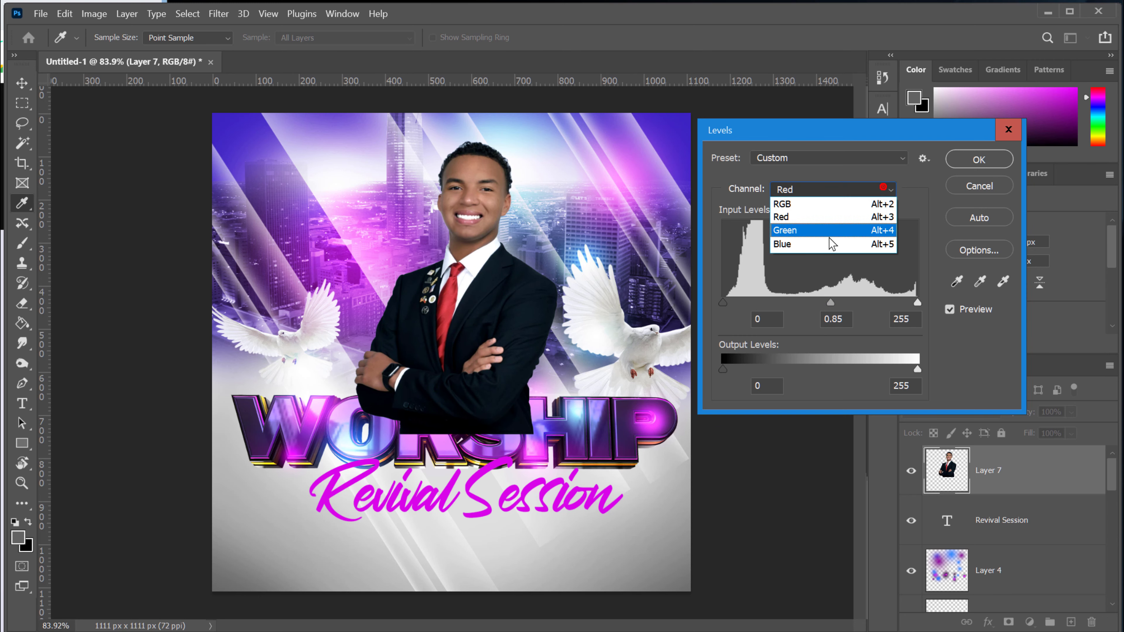
{"action": "left_click", "coordinate": [830, 244]}
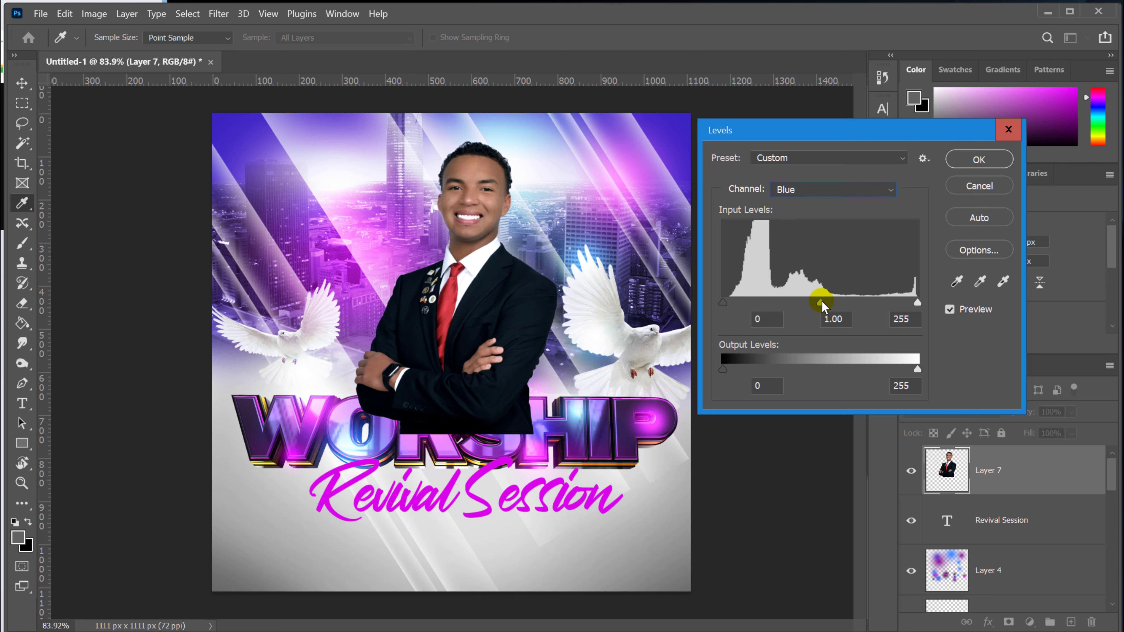
{"action": "left_click_drag", "start_coordinate": [815, 297], "coordinate": [808, 299]}
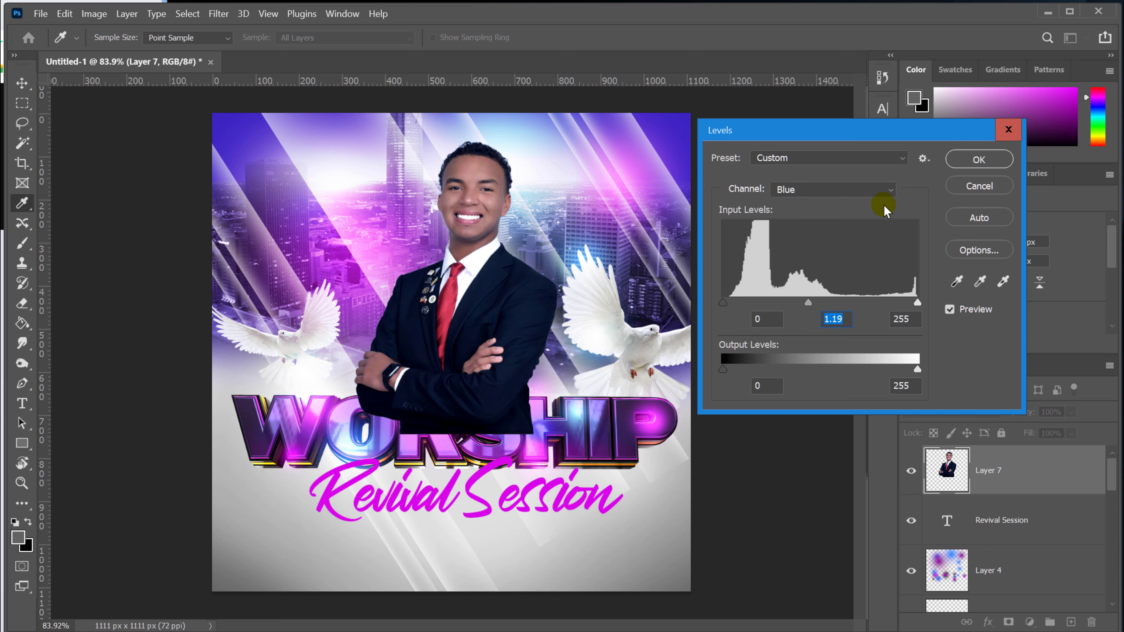
{"action": "left_click", "coordinate": [973, 161]}
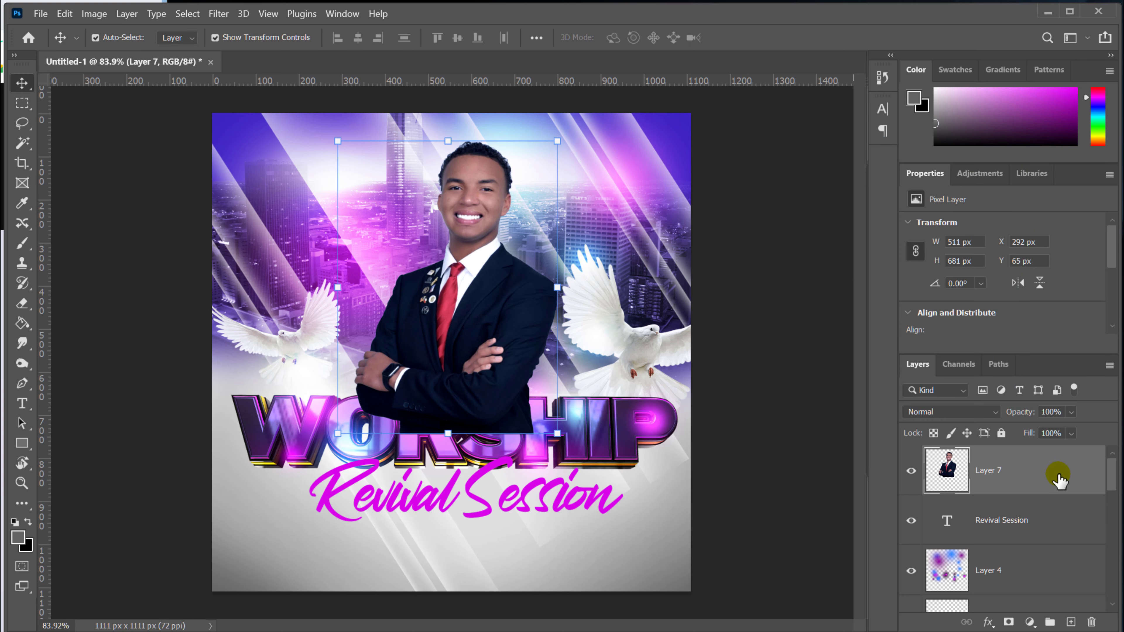
Move Layer 7 down the layer stack to directly beneath the worship layer, placing the man behind the WORSHIP title
{"action": "left_click_drag", "start_coordinate": [1059, 476], "coordinate": [1039, 594]}
{"action": "scroll", "coordinate": [1040, 593], "scroll_direction": "down", "scroll_amount": 1}
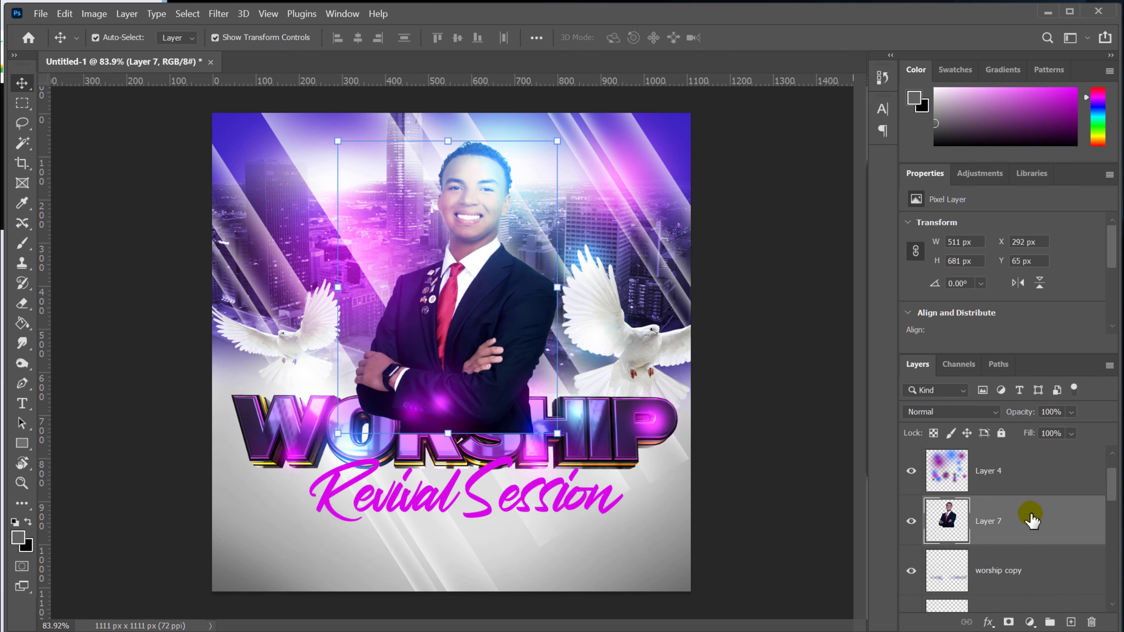
{"action": "left_click_drag", "start_coordinate": [1055, 529], "coordinate": [1022, 575]}
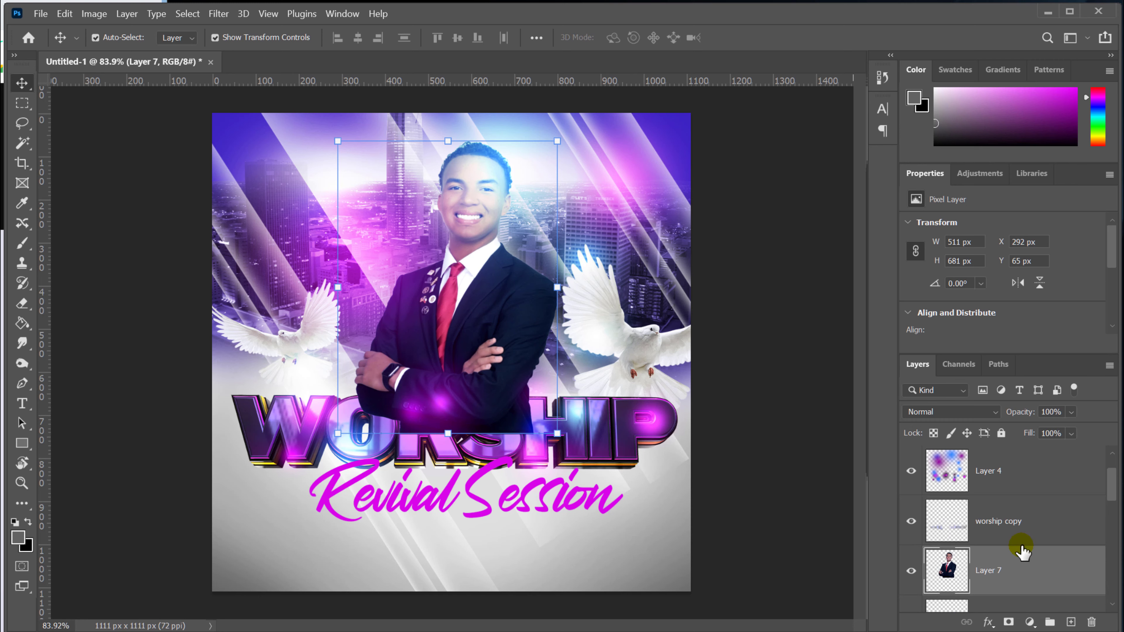
{"action": "scroll", "coordinate": [1018, 536], "scroll_direction": "down", "scroll_amount": 2}
{"action": "left_click_drag", "start_coordinate": [1025, 479], "coordinate": [1033, 551]}
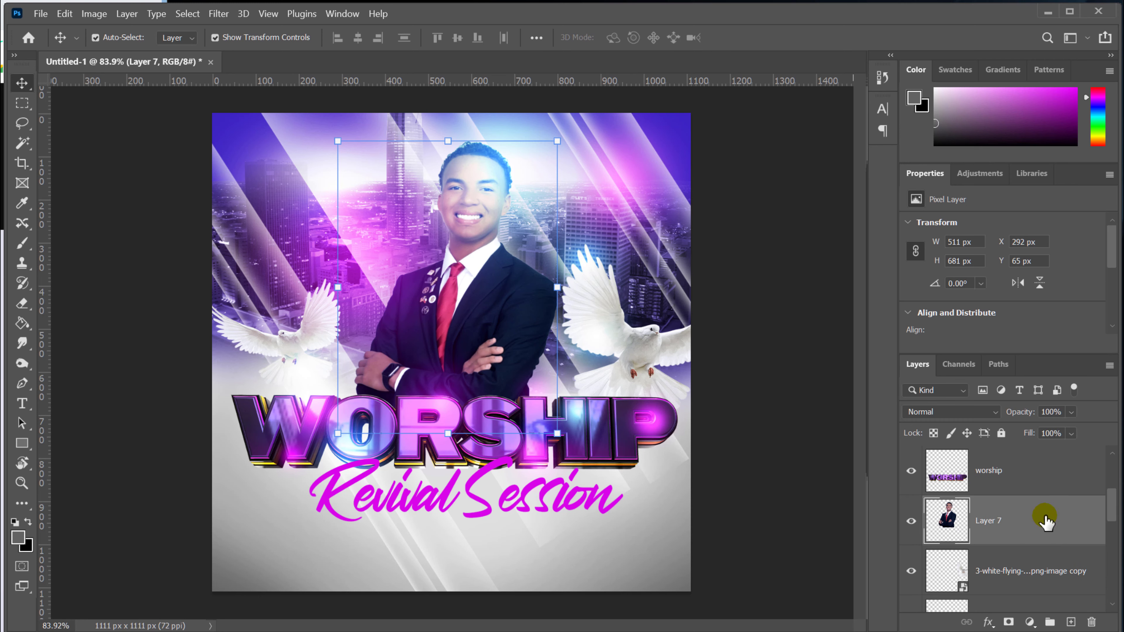
Erase the colored glow on Layer 4 over the man's face with a soft 300 px eraser
{"action": "left_click_drag", "start_coordinate": [1108, 511], "coordinate": [1111, 456]}
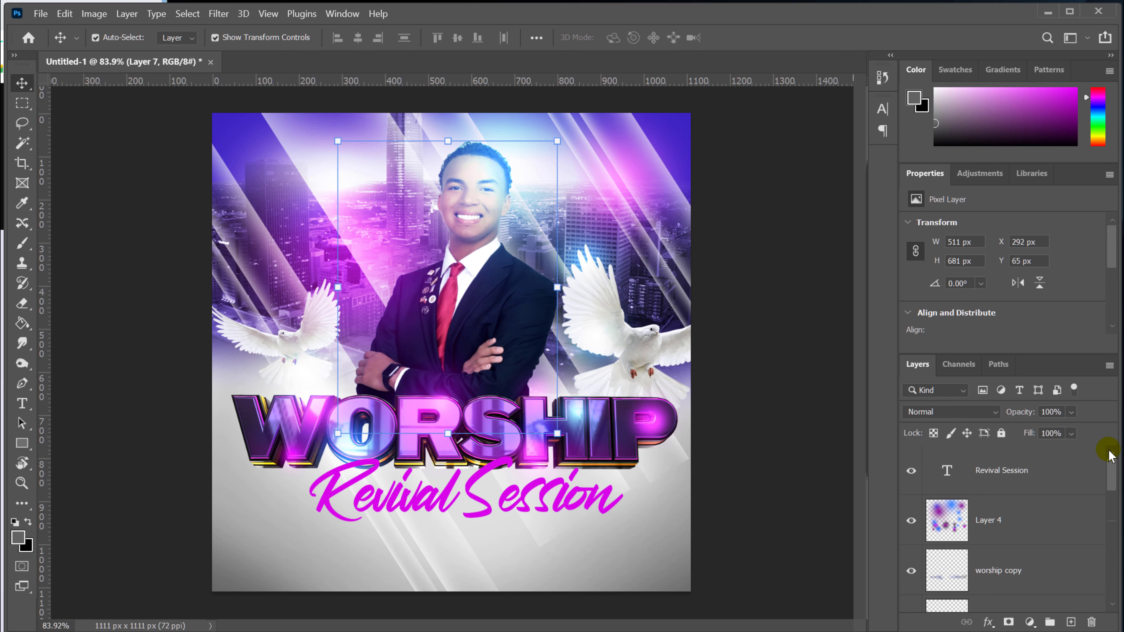
{"action": "left_click", "coordinate": [964, 525]}
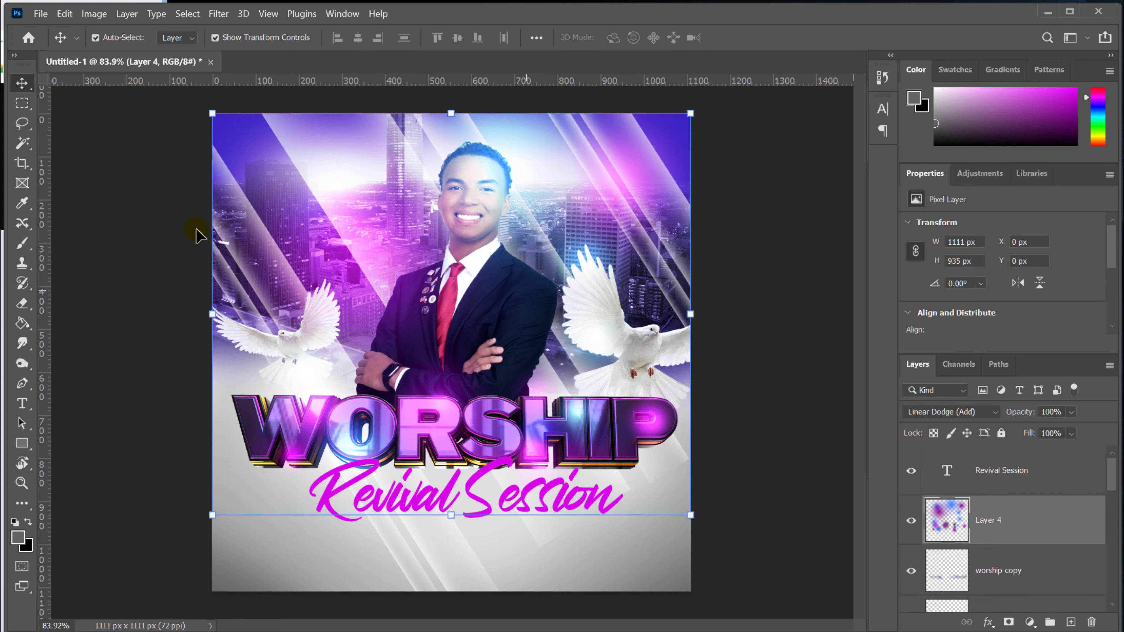
{"action": "left_click", "coordinate": [22, 305]}
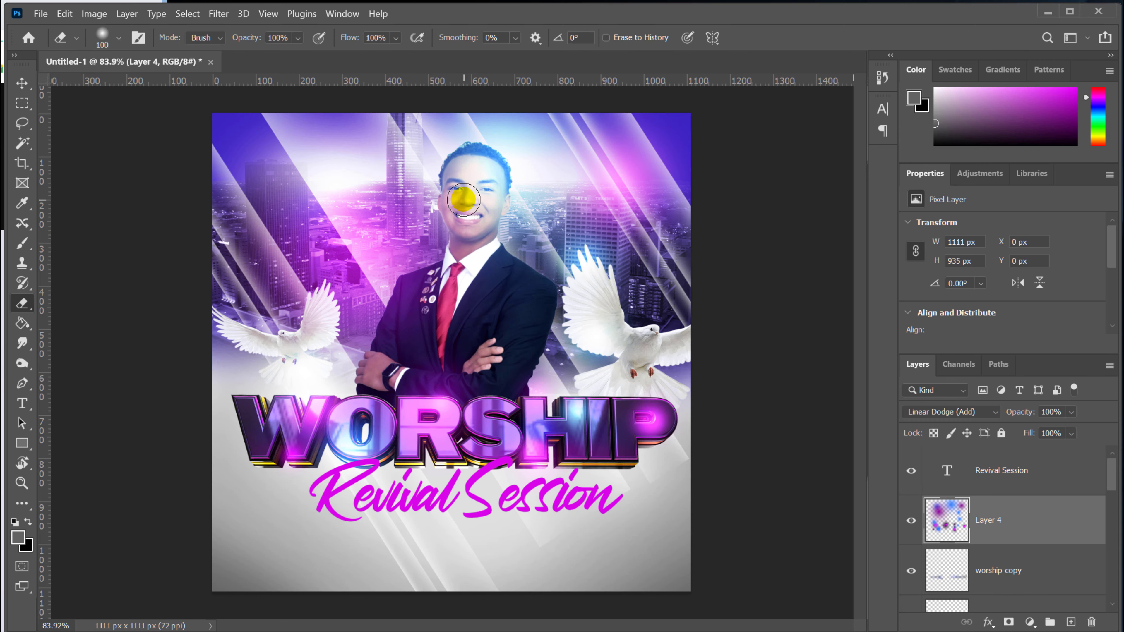
{"action": "key", "text": "bracketright"}
{"action": "key", "text": "bracketright"}
{"action": "key", "text": "bracketright"}
{"action": "key", "text": "bracketright"}
{"action": "key", "text": "bracketright"}
{"action": "key", "text": "bracketright"}
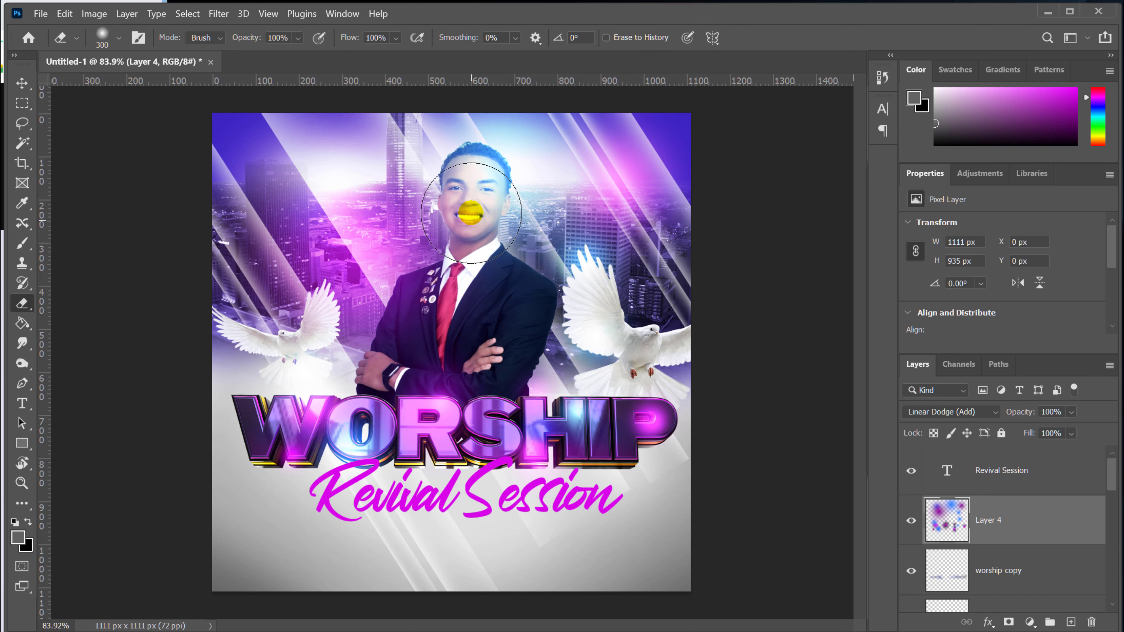
{"action": "left_click", "coordinate": [464, 213]}
{"action": "left_click", "coordinate": [471, 202]}
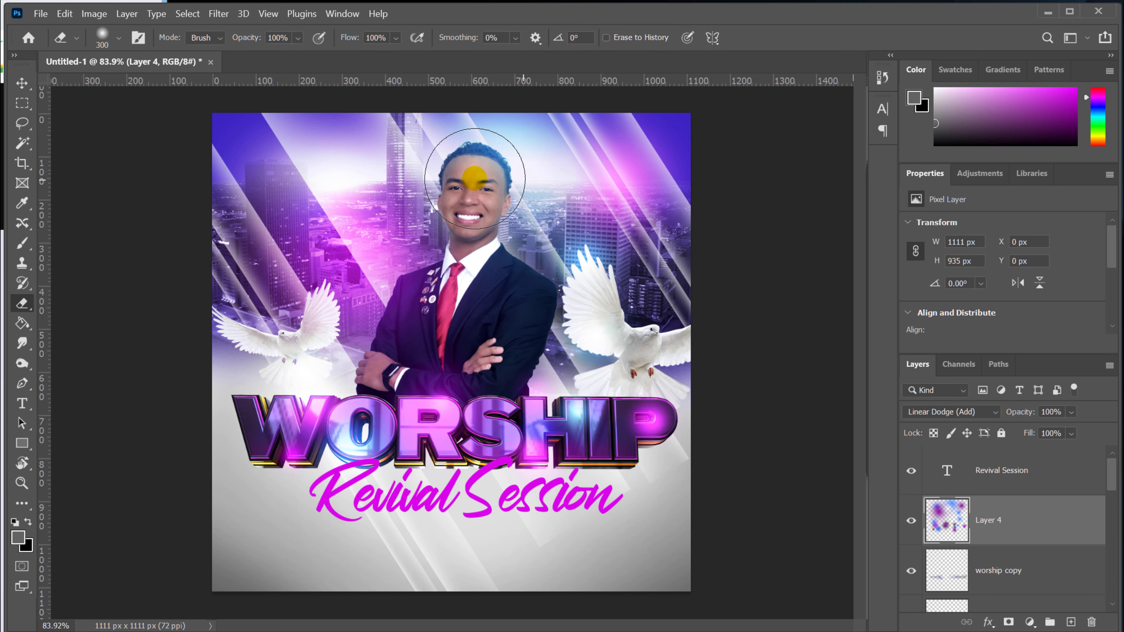
Erase Layer 4's remaining glow over the man's suit and around his shoulders with the 300 px eraser
{"action": "key", "text": "bracketright"}
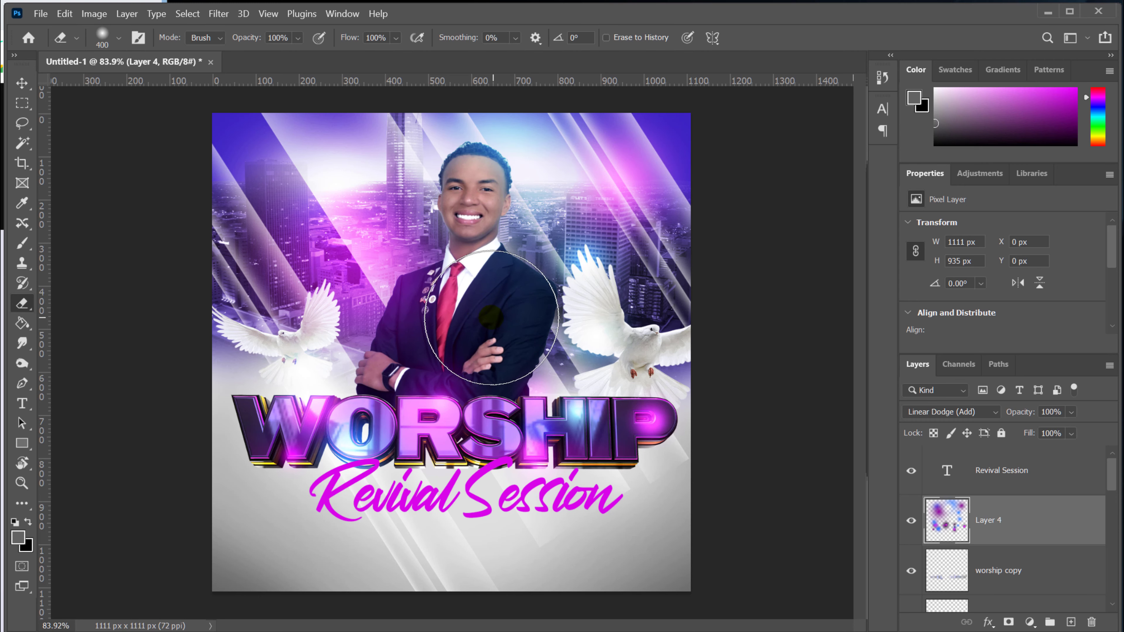
{"action": "key", "text": "bracketleft"}
{"action": "left_click", "coordinate": [481, 311]}
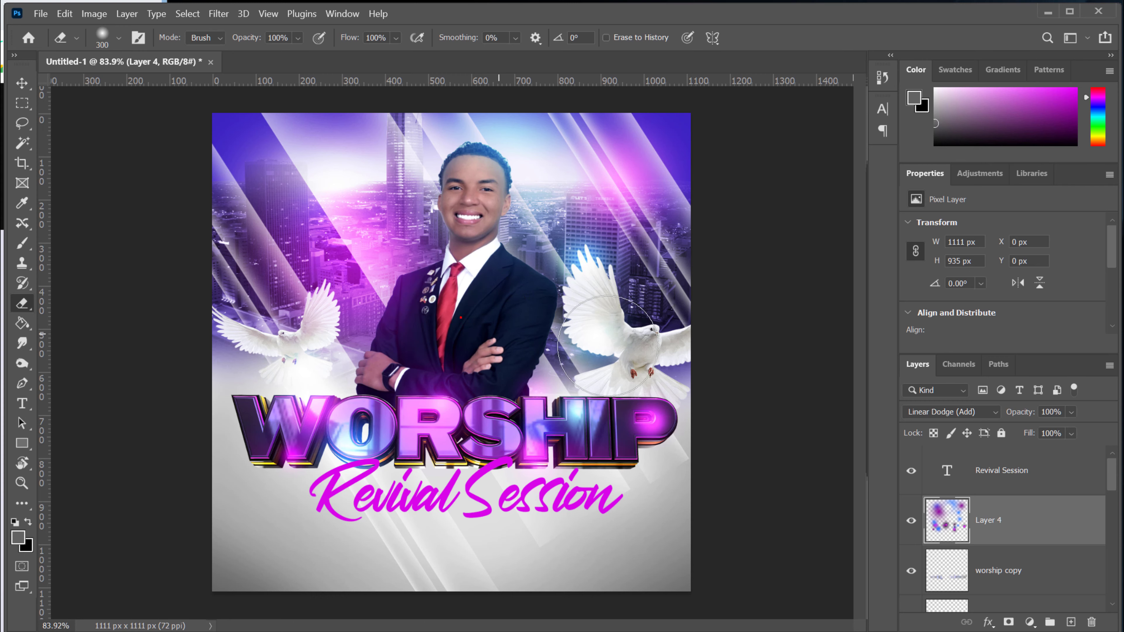
{"action": "left_click", "coordinate": [651, 377]}
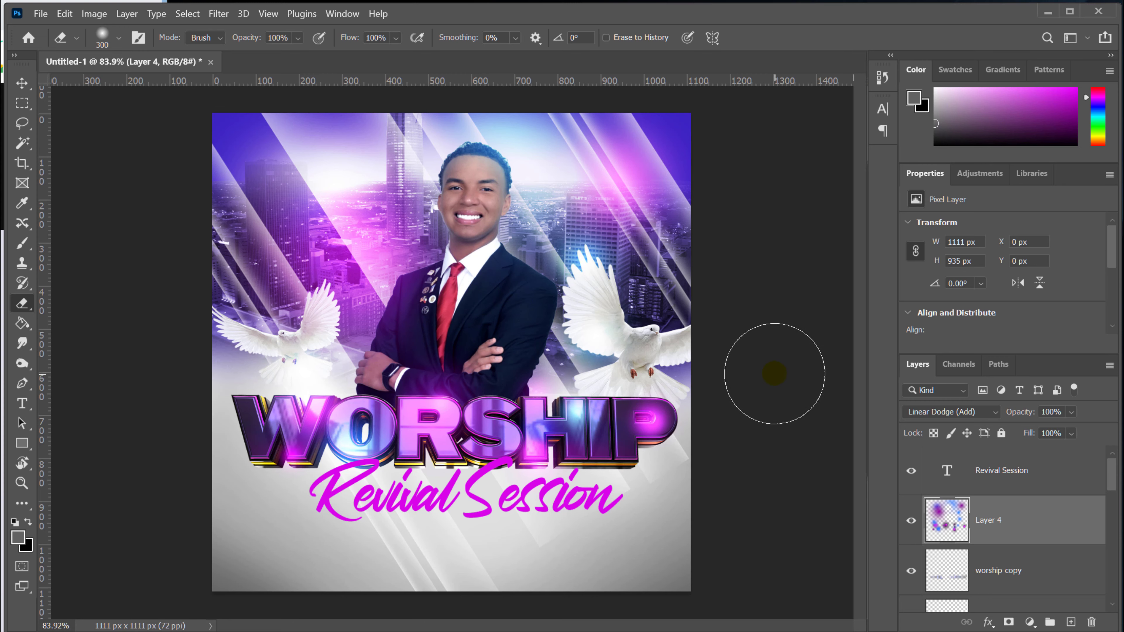
{"action": "left_click", "coordinate": [529, 250]}
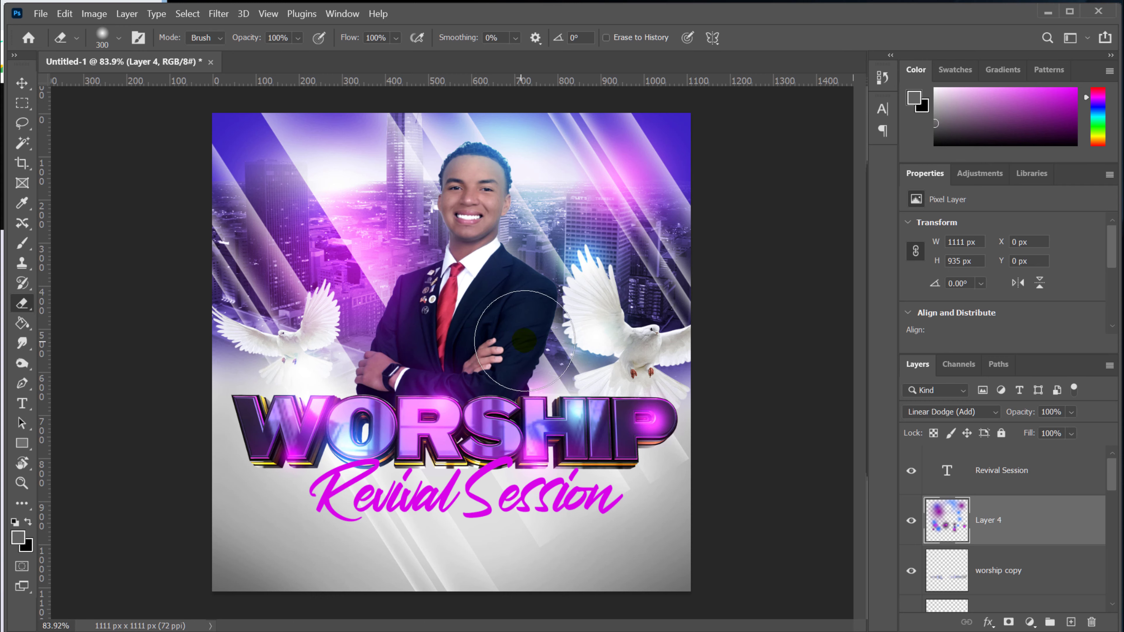
{"action": "left_click", "coordinate": [416, 245]}
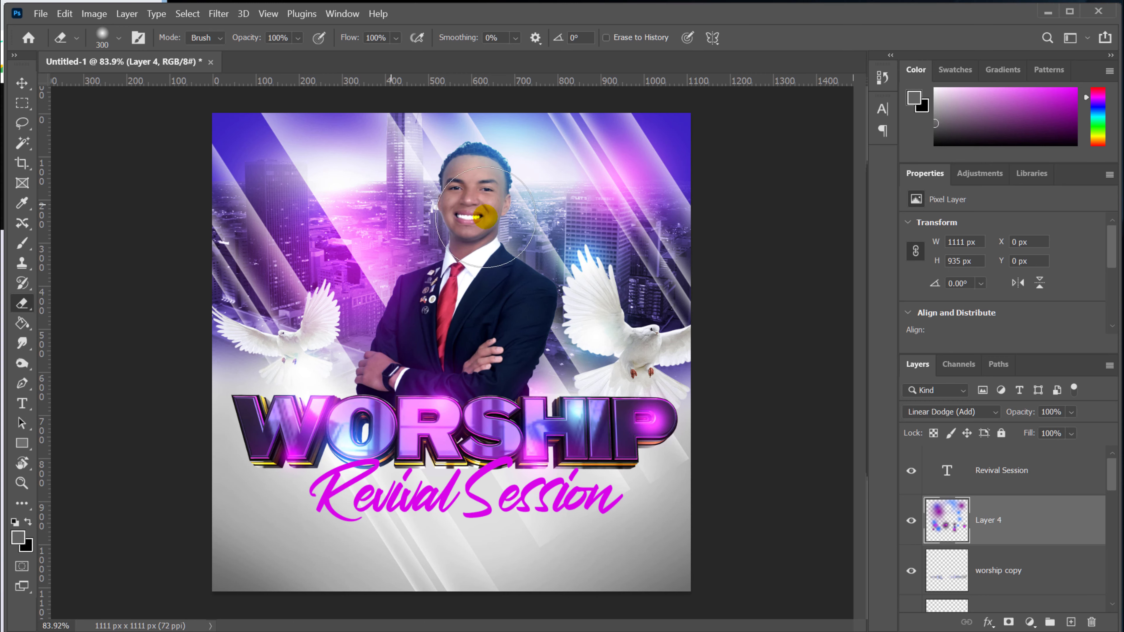
Add a layer above Layer 4, set the foreground color to hue 40, saturation 100%, brightness 55%, and ready a soft 300 px brush
{"action": "scroll", "coordinate": [628, 361], "scroll_direction": "down", "scroll_amount": 2}
{"action": "scroll", "coordinate": [678, 334], "scroll_direction": "up", "scroll_amount": 2}
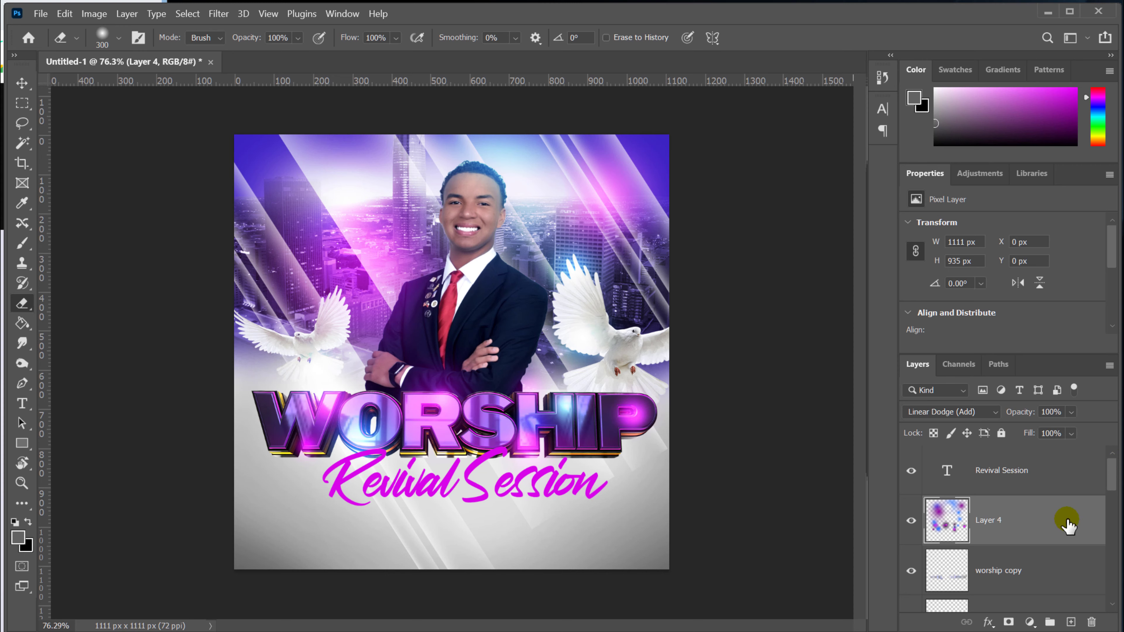
{"action": "left_click", "coordinate": [1071, 622]}
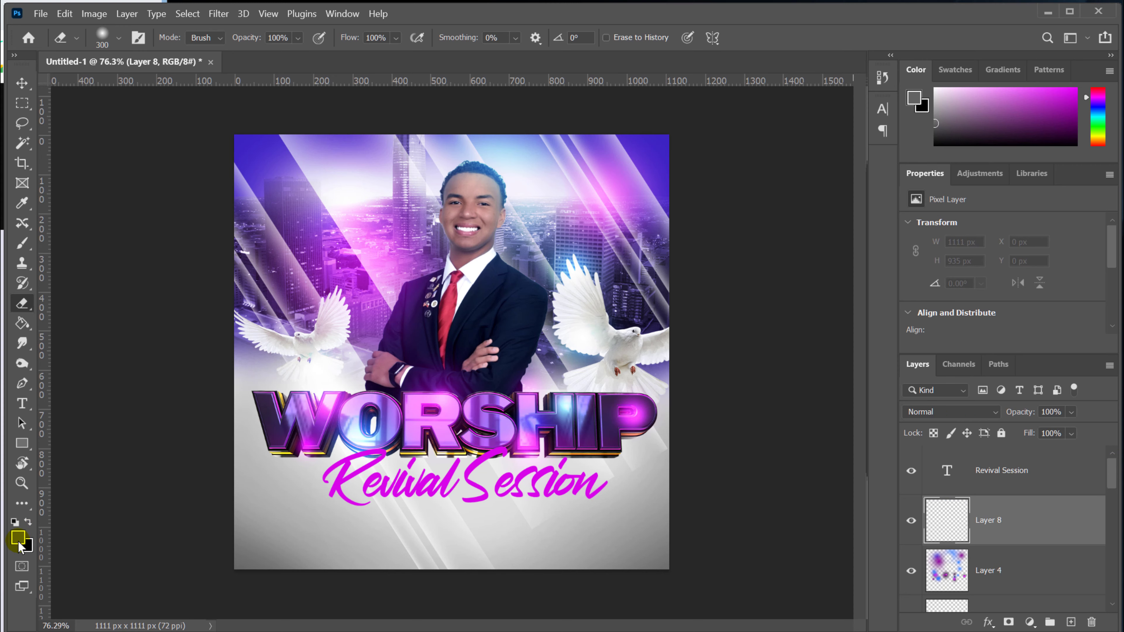
{"action": "left_click", "coordinate": [19, 539]}
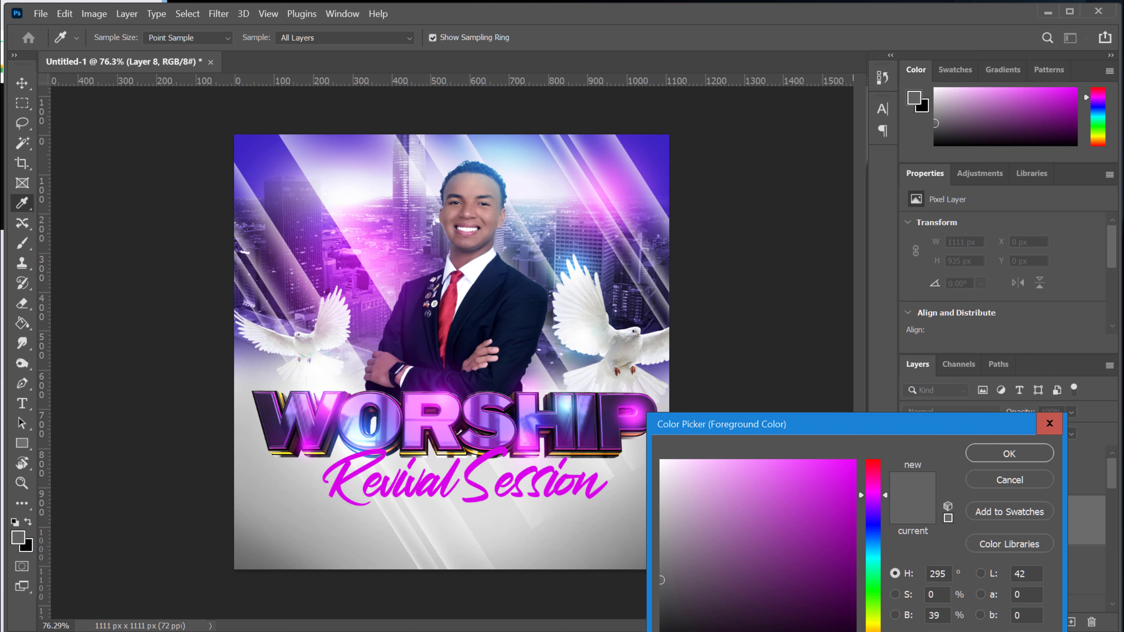
{"action": "type", "text": "35"}
{"action": "left_click", "coordinate": [854, 548]}
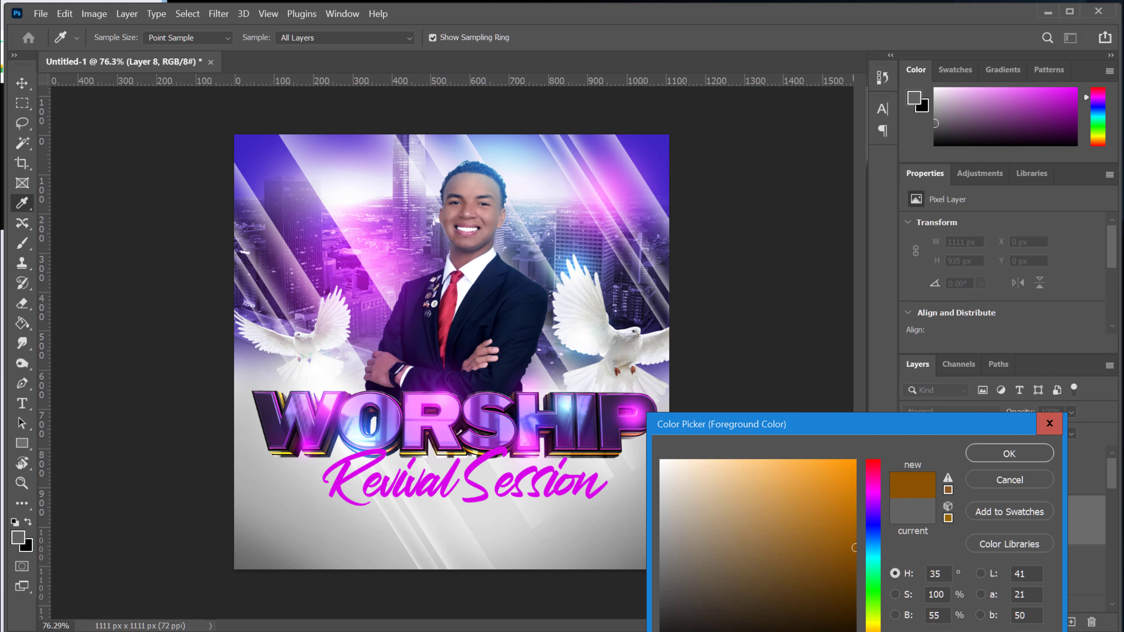
{"action": "left_click", "coordinate": [1009, 453]}
{"action": "key", "text": "e"}
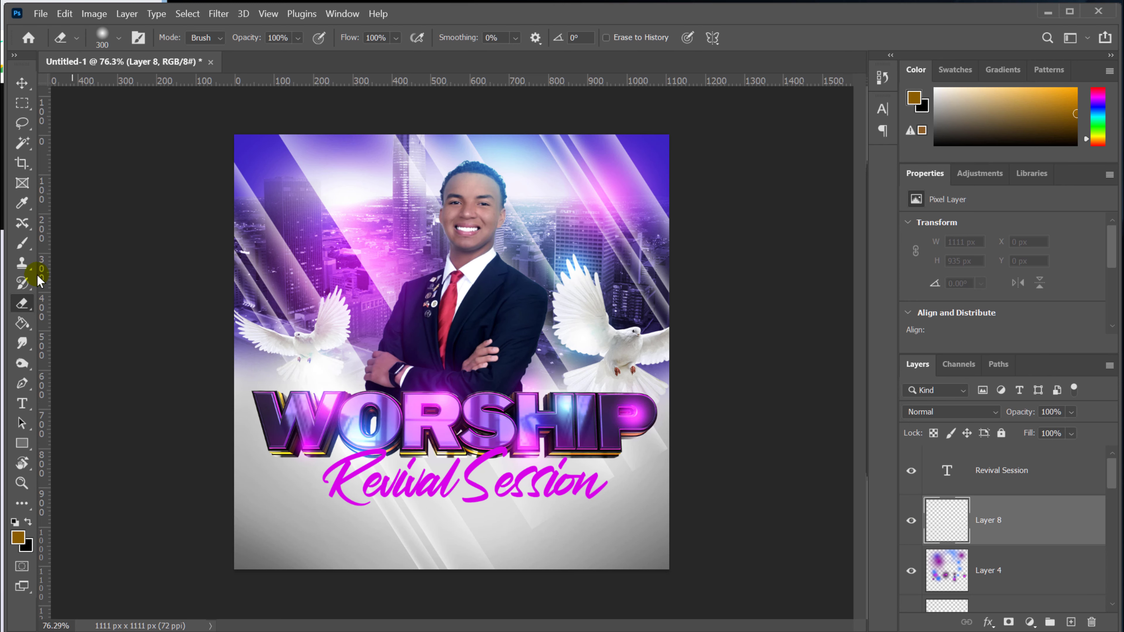
{"action": "left_click", "coordinate": [22, 243]}
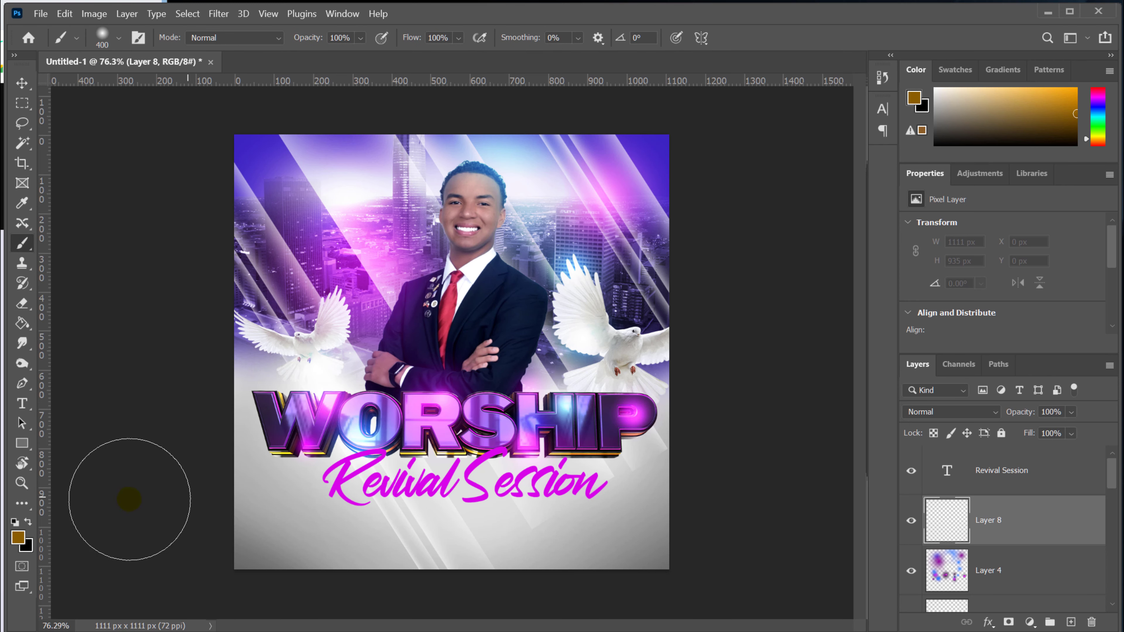
{"action": "key", "text": "bracketleft"}
{"action": "left_click", "coordinate": [470, 303]}
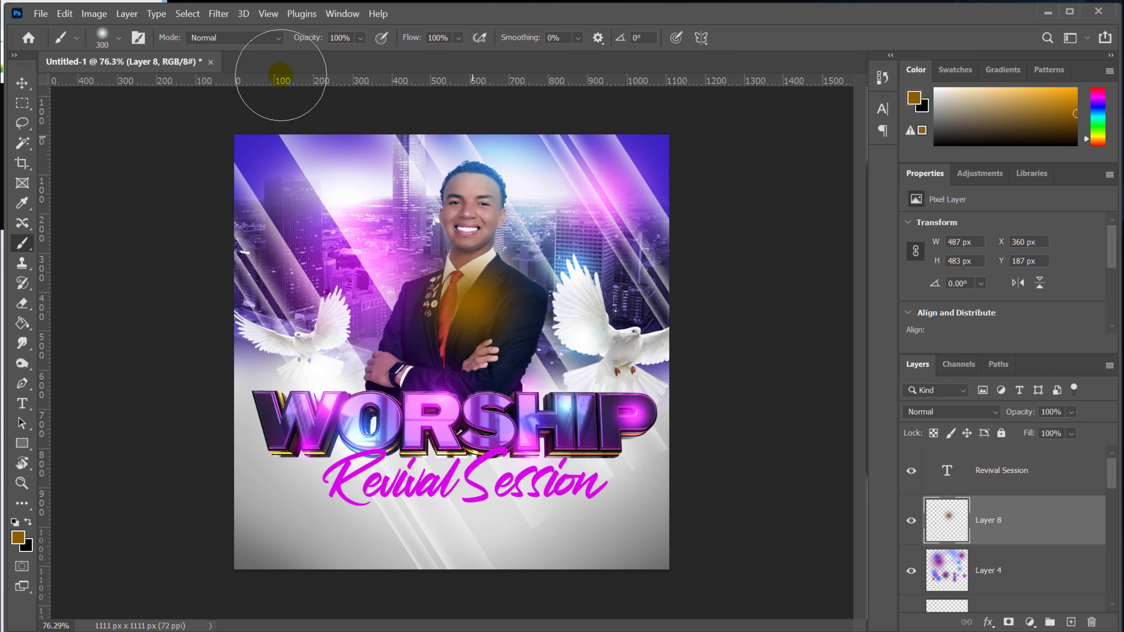
{"action": "left_click", "coordinate": [64, 14]}
{"action": "left_click", "coordinate": [66, 29]}
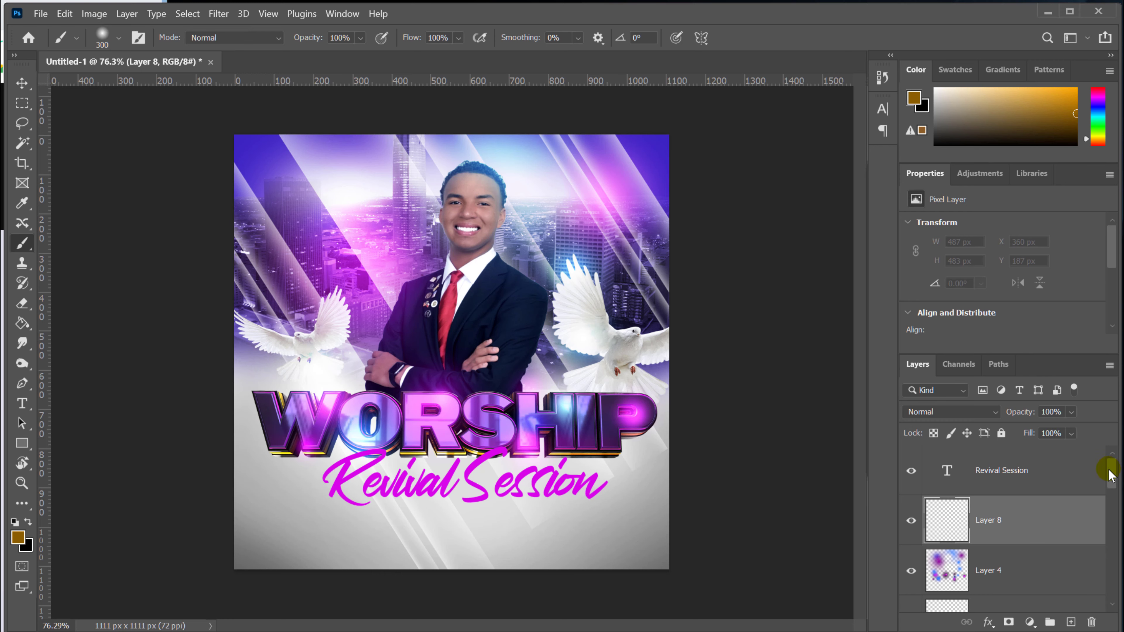
Add a layer directly beneath the man's Layer 7, paint an orange glow behind his torso, and set its blend mode to Linear Dodge (Add)
{"action": "left_click_drag", "start_coordinate": [1110, 474], "coordinate": [1111, 512]}
{"action": "left_click", "coordinate": [997, 559]}
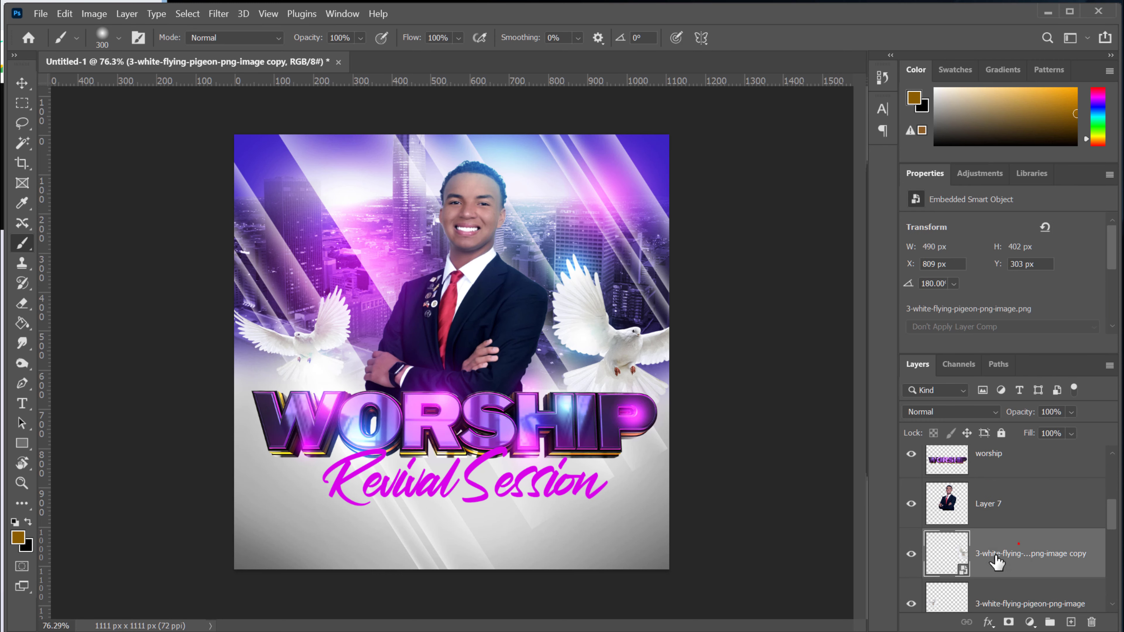
{"action": "left_click", "coordinate": [1071, 622]}
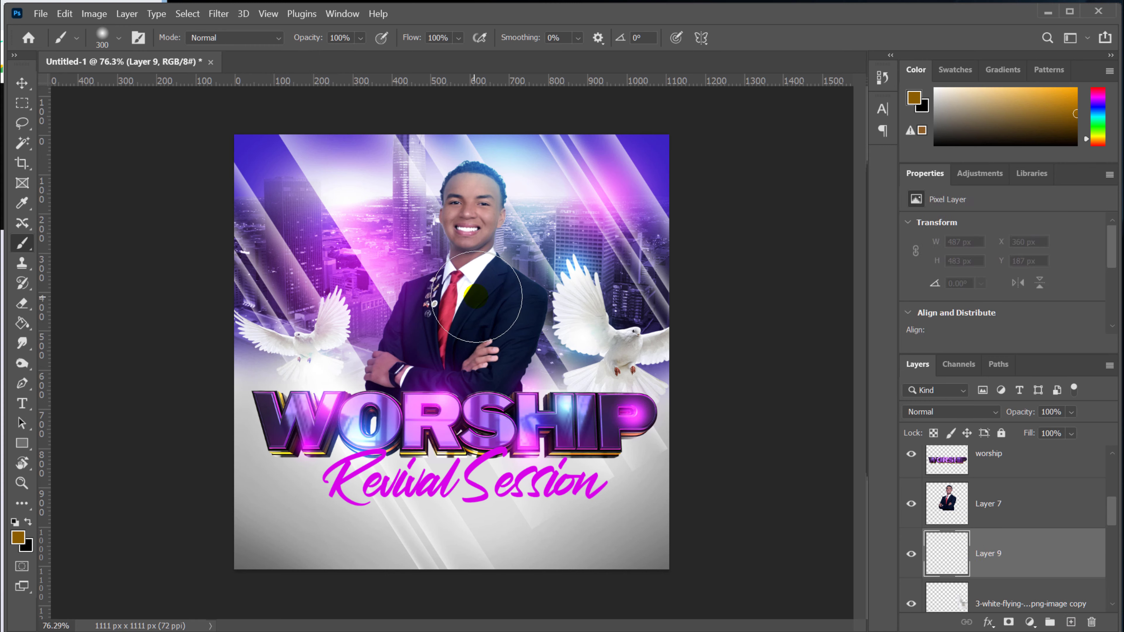
{"action": "mouse_move", "coordinate": [458, 289]}
{"action": "left_mouse_down"}
{"action": "mouse_move", "coordinate": [443, 325]}
{"action": "mouse_move", "coordinate": [453, 320]}
{"action": "mouse_move", "coordinate": [412, 327]}
{"action": "mouse_move", "coordinate": [447, 323]}
{"action": "left_mouse_up"}
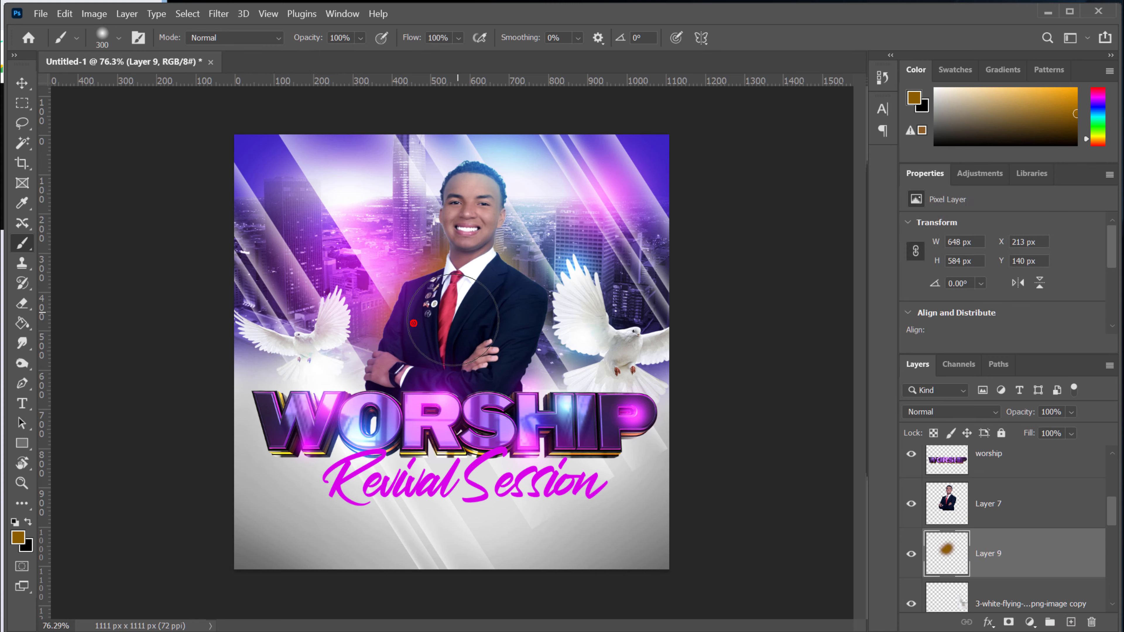
{"action": "left_click", "coordinate": [976, 410]}
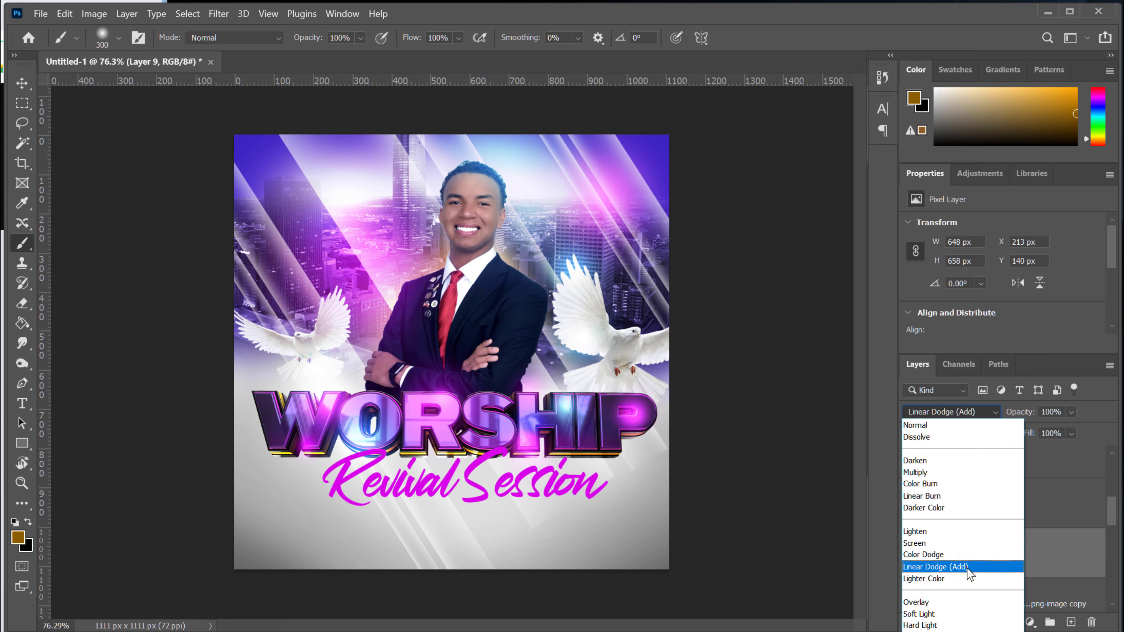
{"action": "left_click", "coordinate": [967, 568]}
Extend the orange glow behind the man's neck, shoulders and arms on Layer 9, keeping the Linear Dodge (Add) blend mode
{"action": "left_click", "coordinate": [470, 260]}
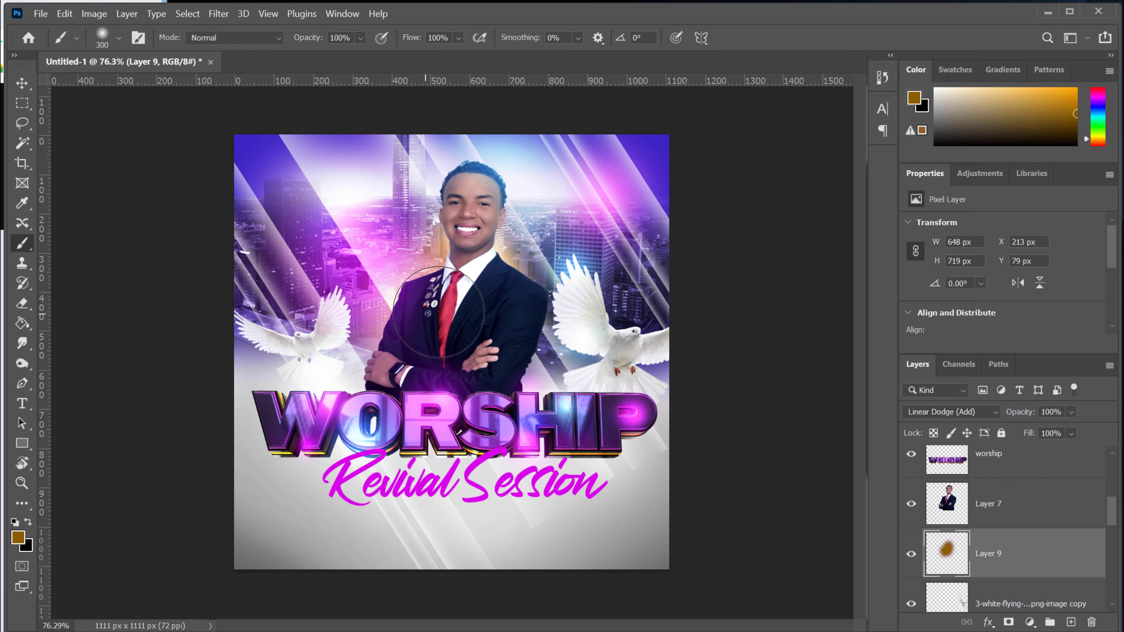
{"action": "left_click", "coordinate": [394, 360]}
{"action": "left_click", "coordinate": [510, 305]}
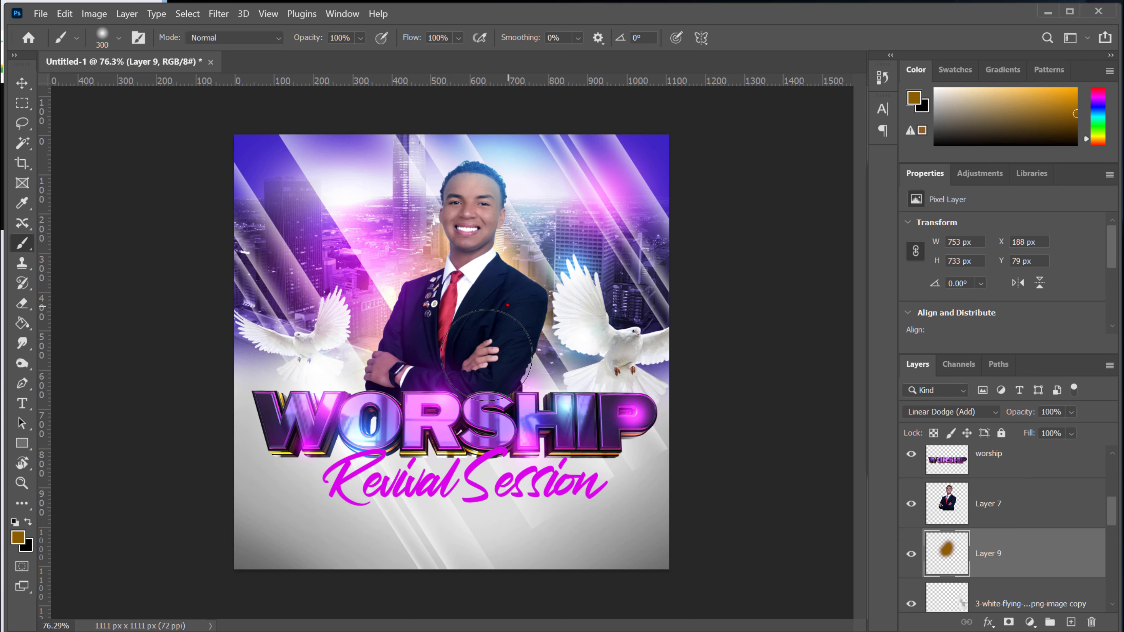
{"action": "left_click", "coordinate": [407, 340]}
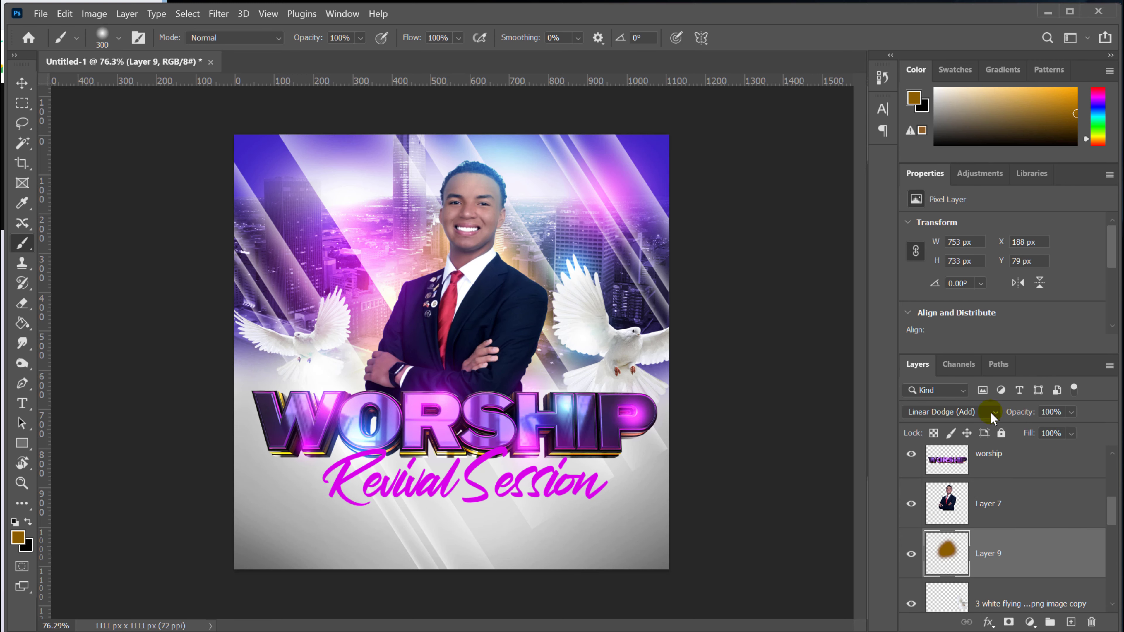
{"action": "left_click", "coordinate": [990, 417]}
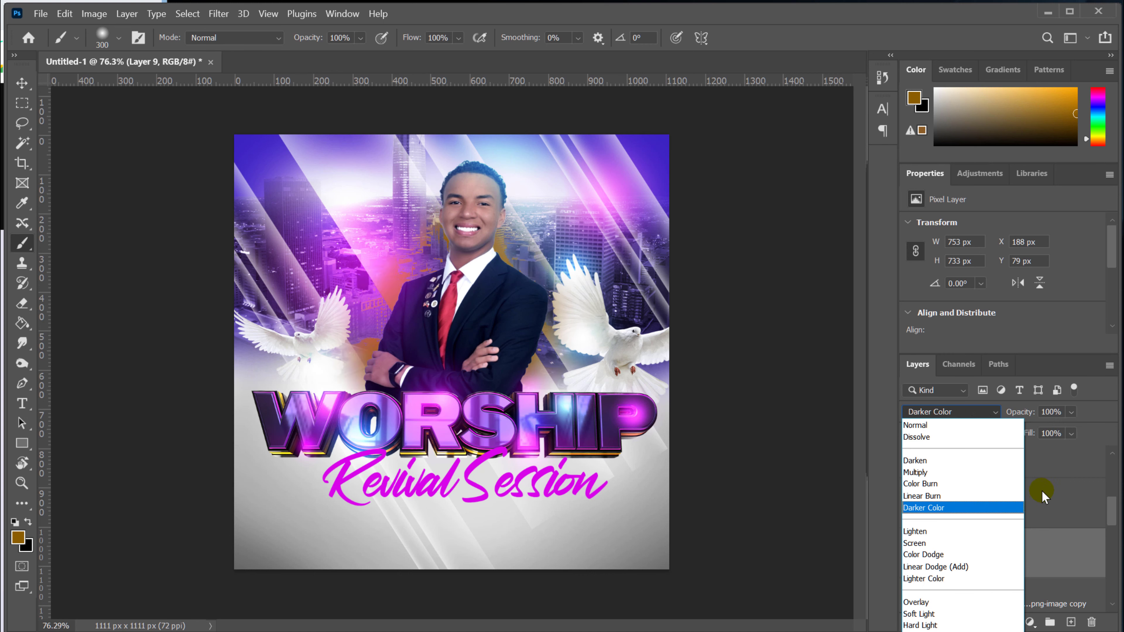
{"action": "left_click", "coordinate": [971, 568]}
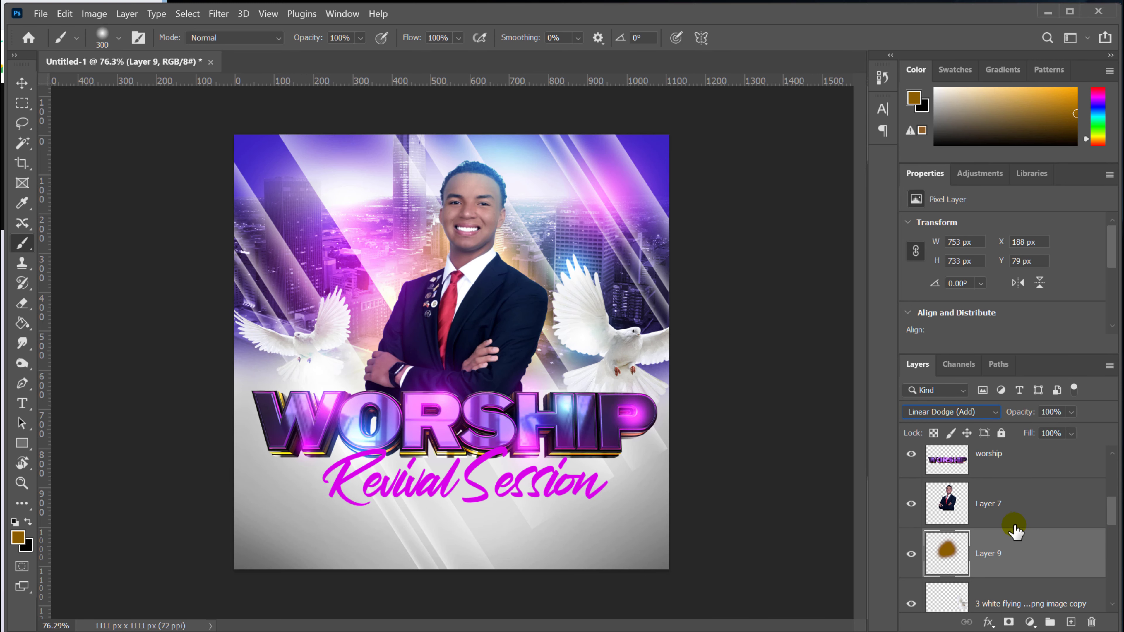
Add a layer directly above the man's Layer 7 in Linear Dodge (Add) mode, keeping the dark orange foreground color
{"action": "left_click", "coordinate": [1052, 505]}
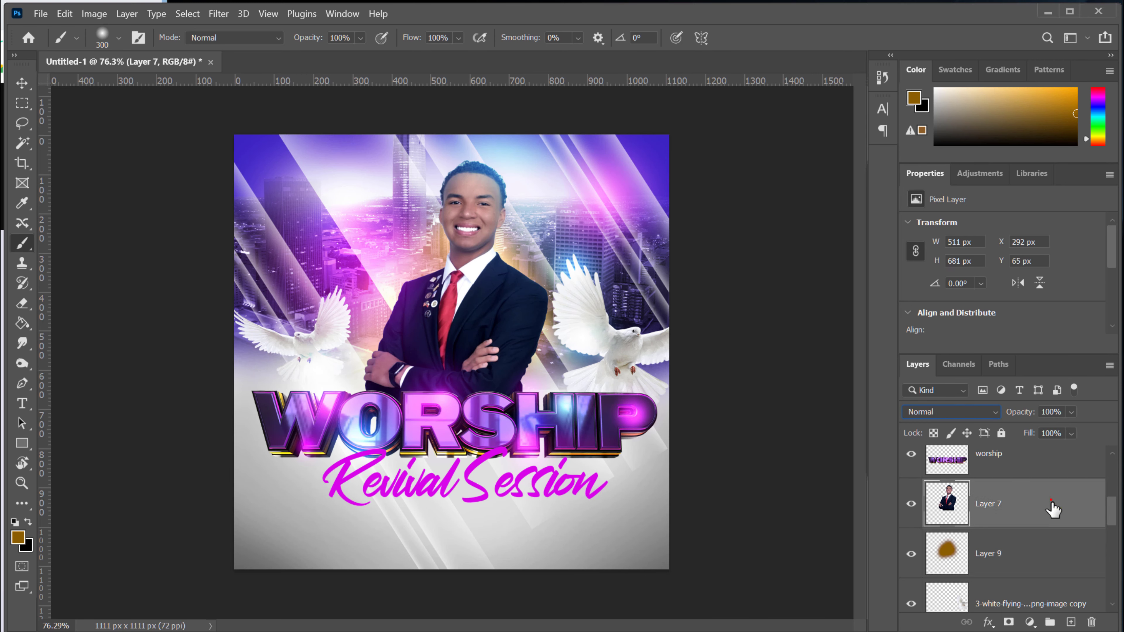
{"action": "left_click", "coordinate": [1071, 622]}
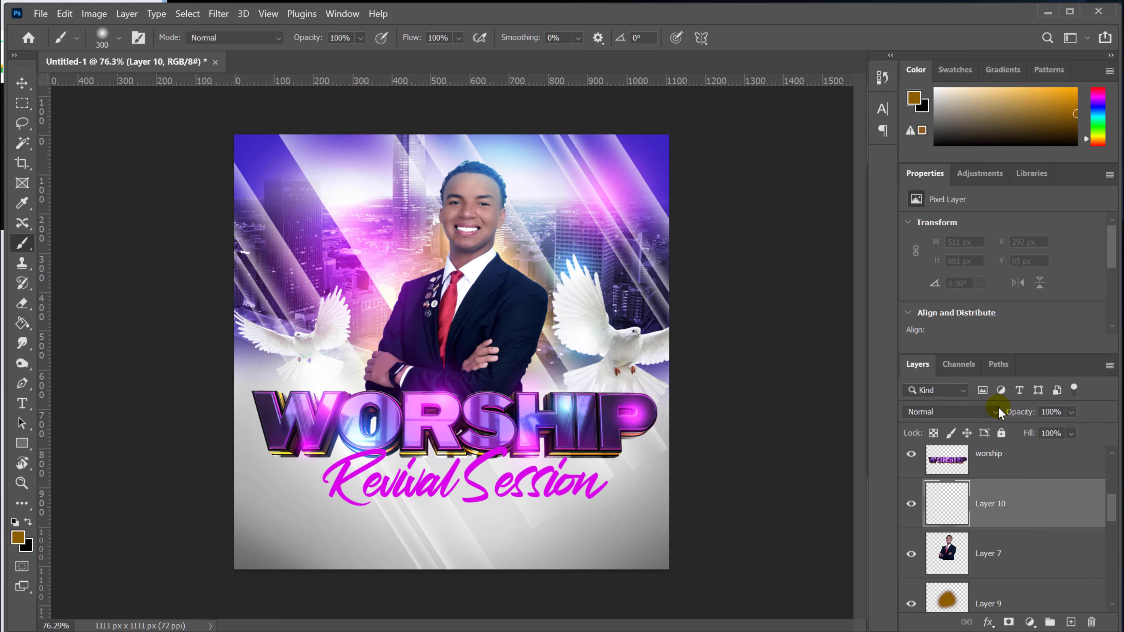
{"action": "left_click", "coordinate": [998, 412]}
{"action": "left_click", "coordinate": [956, 560]}
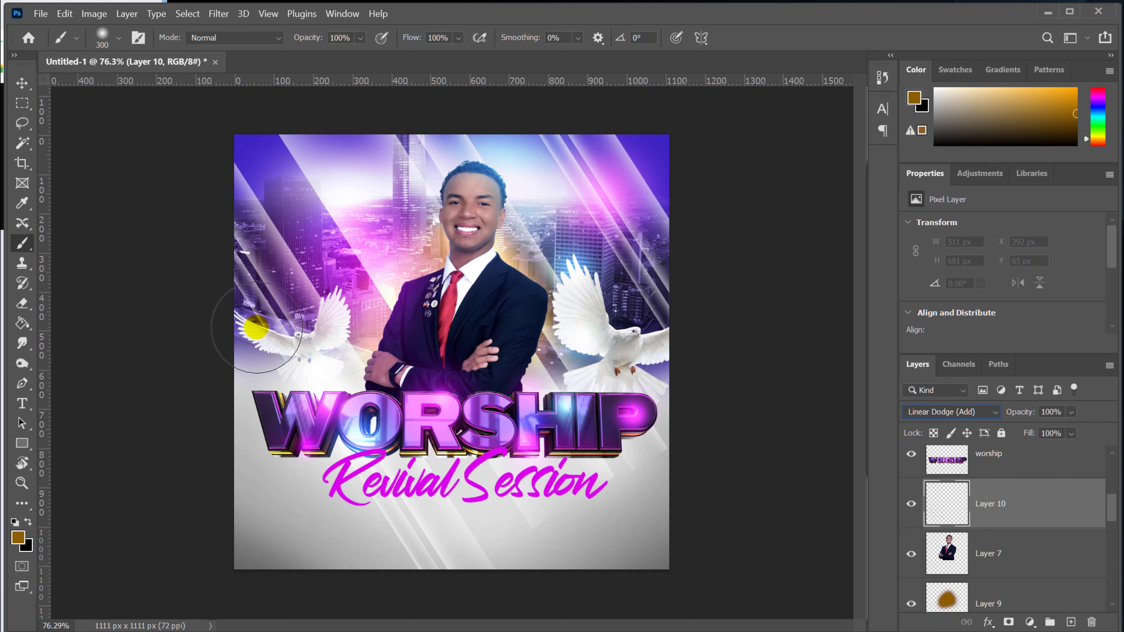
{"action": "left_click", "coordinate": [18, 537]}
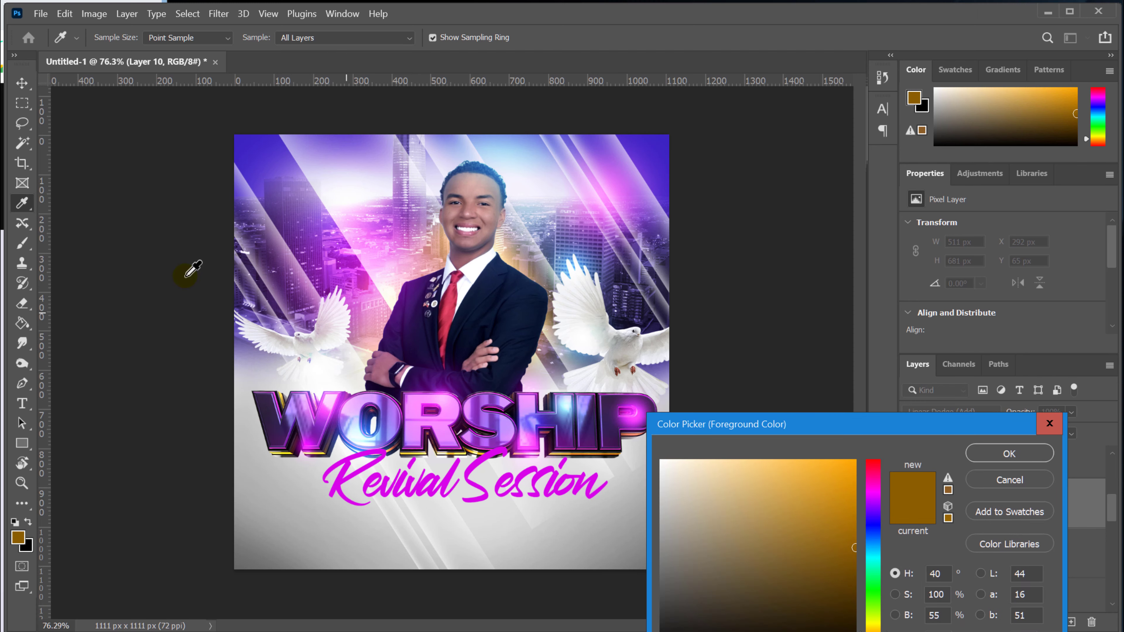
{"action": "left_click", "coordinate": [1005, 453]}
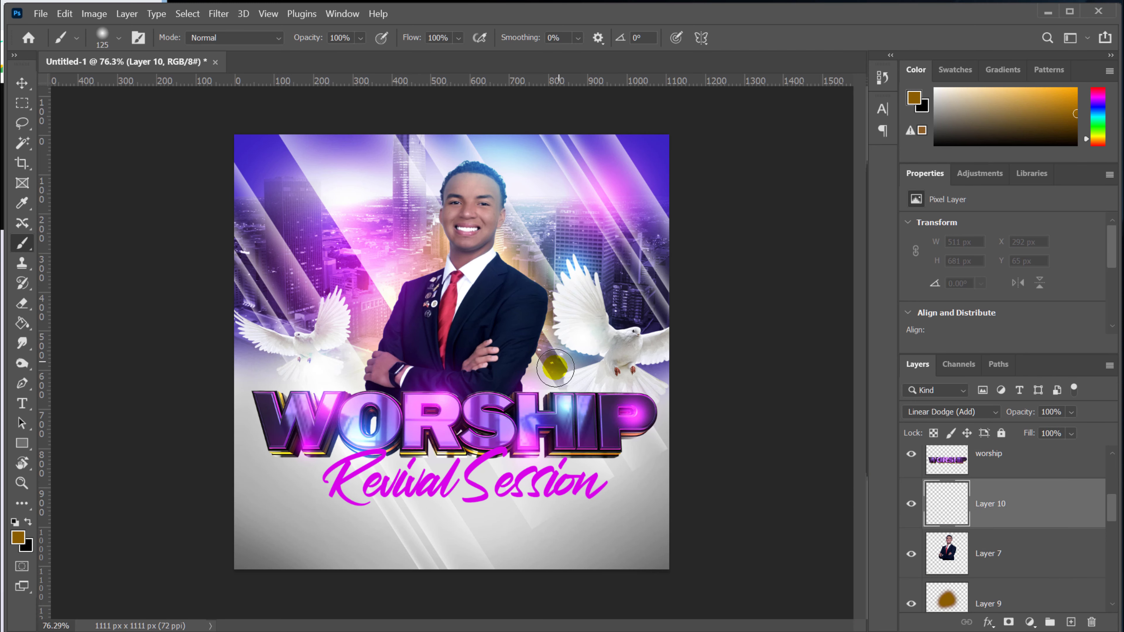
Paint orange light around the man's arms, shoulders and neck on Layer 10, using the soft brush at up to 200 px
{"action": "left_click", "coordinate": [542, 369]}
{"action": "left_click_drag", "start_coordinate": [544, 379], "coordinate": [547, 341]}
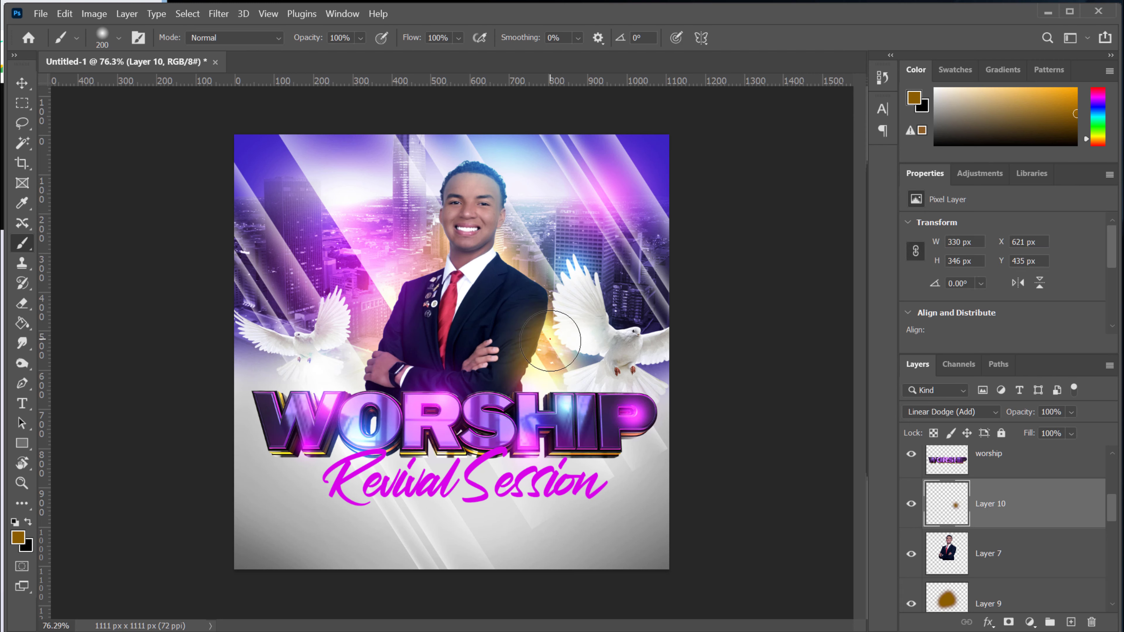
{"action": "left_click", "coordinate": [435, 263]}
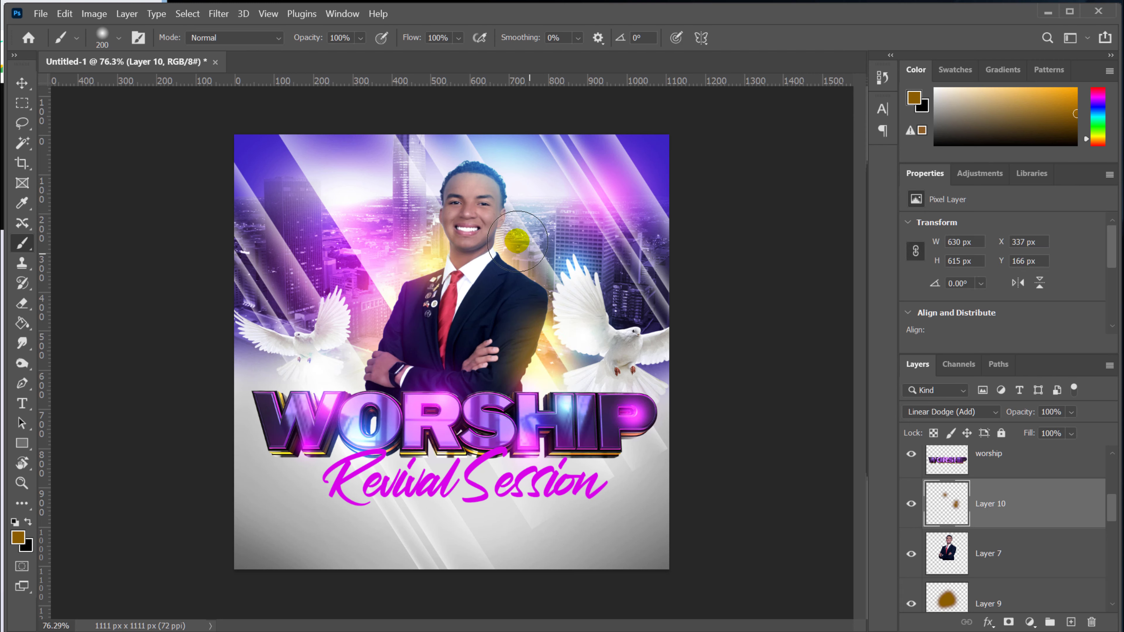
{"action": "left_click", "coordinate": [515, 248]}
{"action": "left_click", "coordinate": [370, 345]}
{"action": "left_click", "coordinate": [370, 345]}
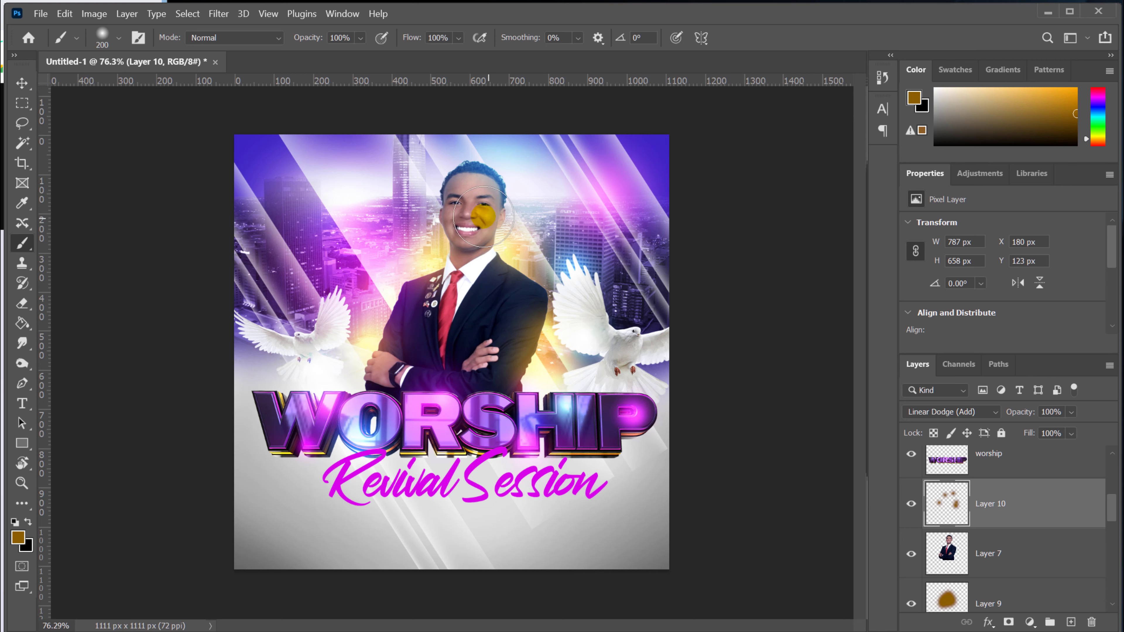
{"action": "left_click", "coordinate": [409, 287]}
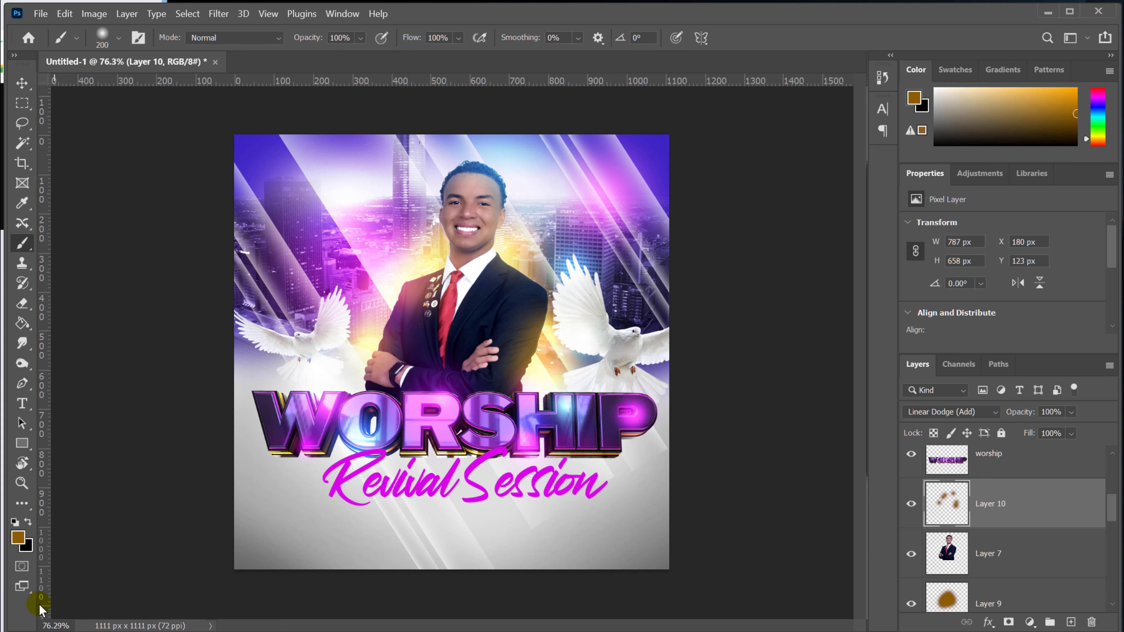
Load the 20 Lens Flare Brushes set into the brush presets and expand its folder
{"action": "left_click", "coordinate": [118, 39]}
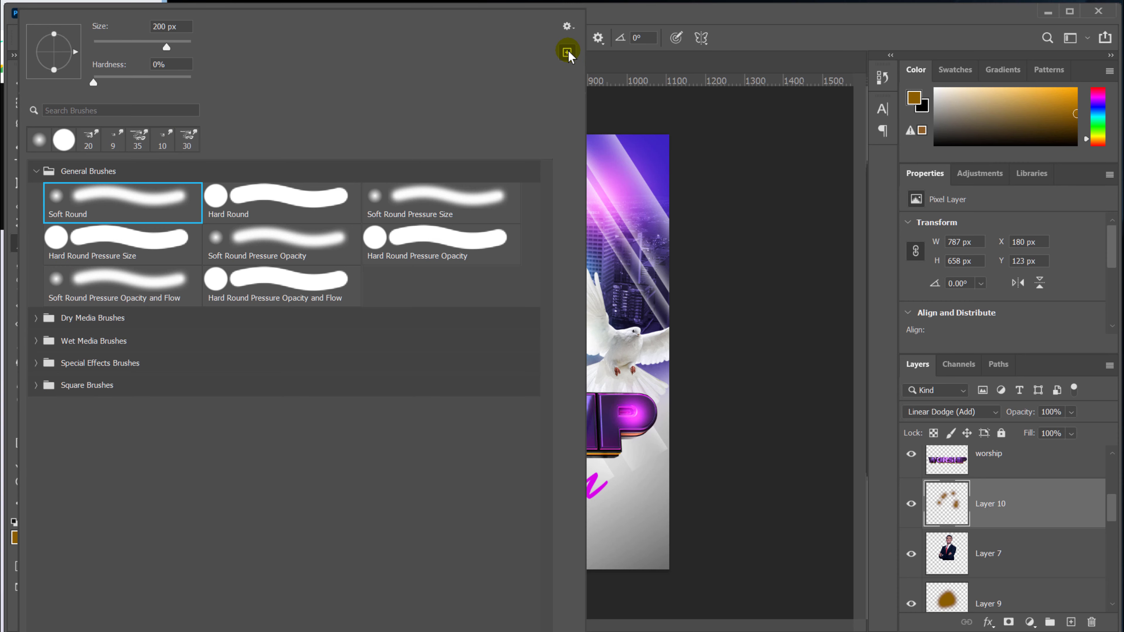
{"action": "left_click", "coordinate": [567, 26]}
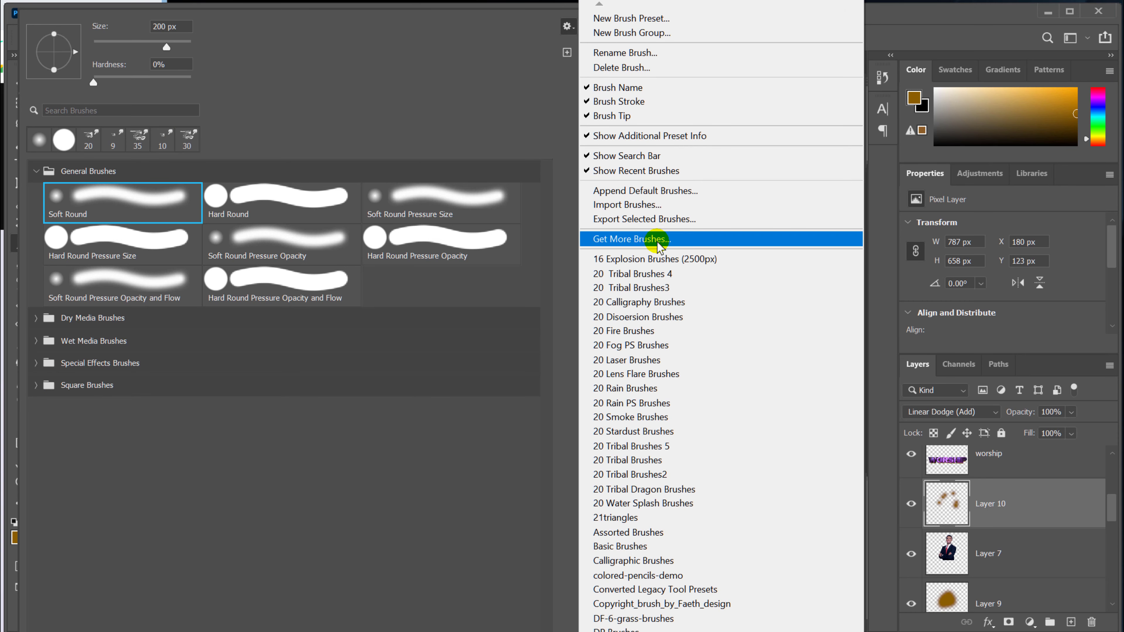
{"action": "left_click", "coordinate": [654, 509]}
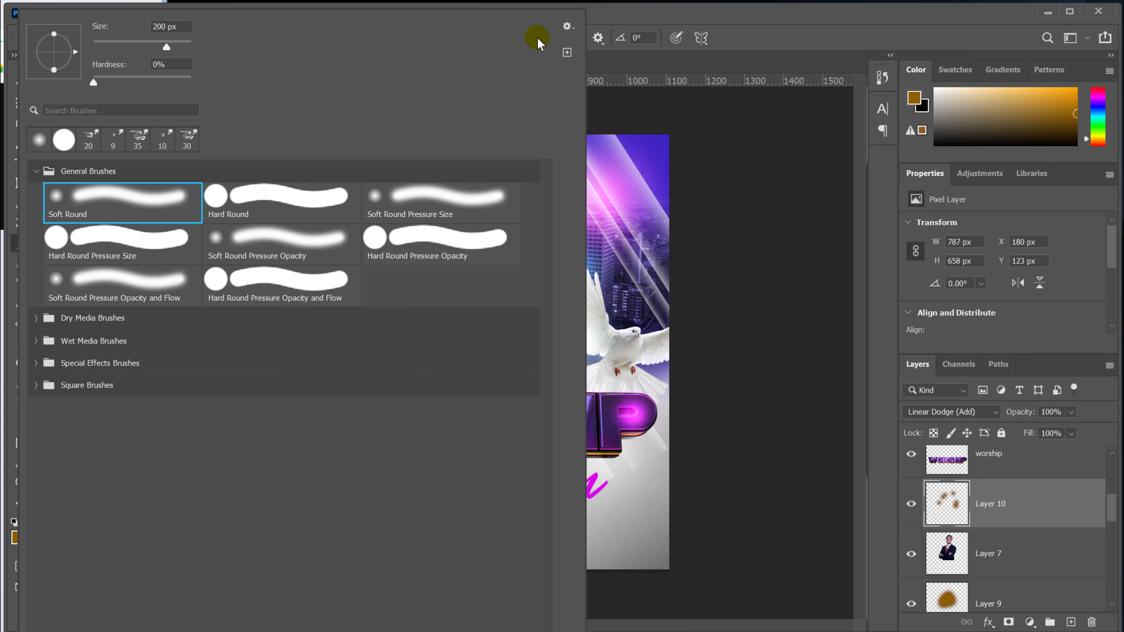
{"action": "left_click", "coordinate": [567, 26]}
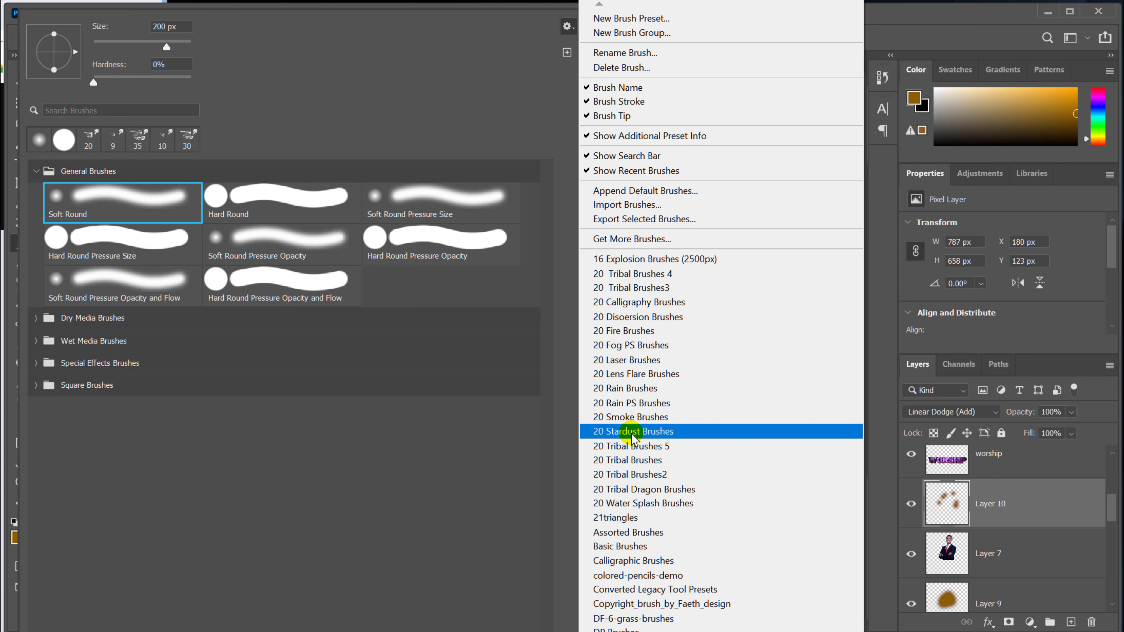
{"action": "left_click", "coordinate": [634, 374]}
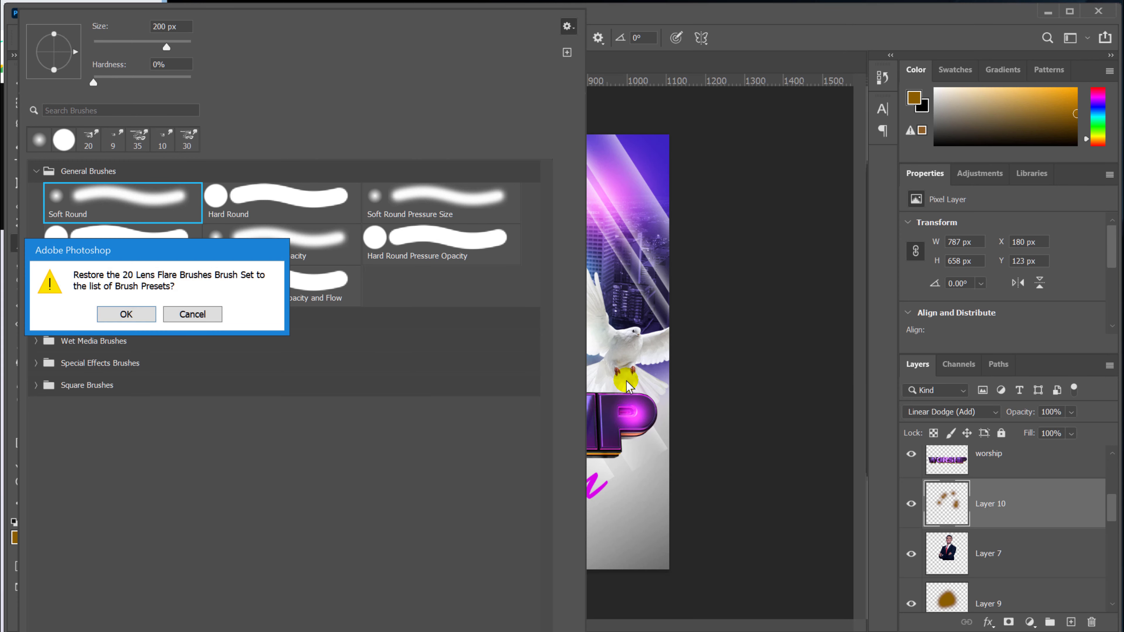
{"action": "left_click", "coordinate": [123, 311]}
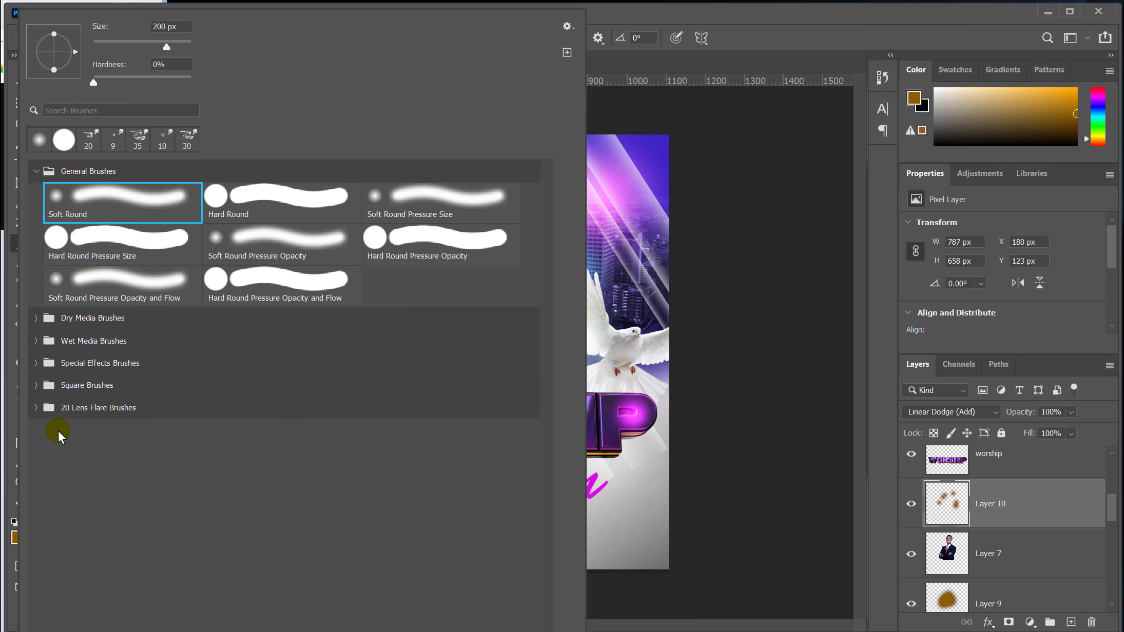
{"action": "left_click", "coordinate": [39, 408]}
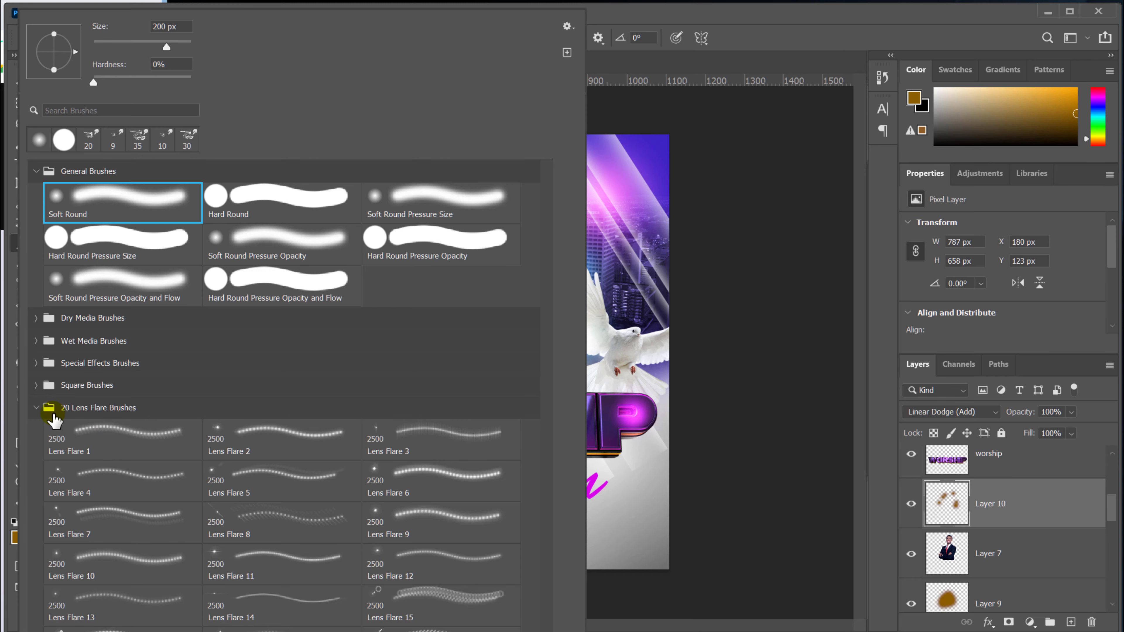
Choose the Lens Flare 11 brush and reduce its size to 1900 px
{"action": "left_click", "coordinate": [67, 428]}
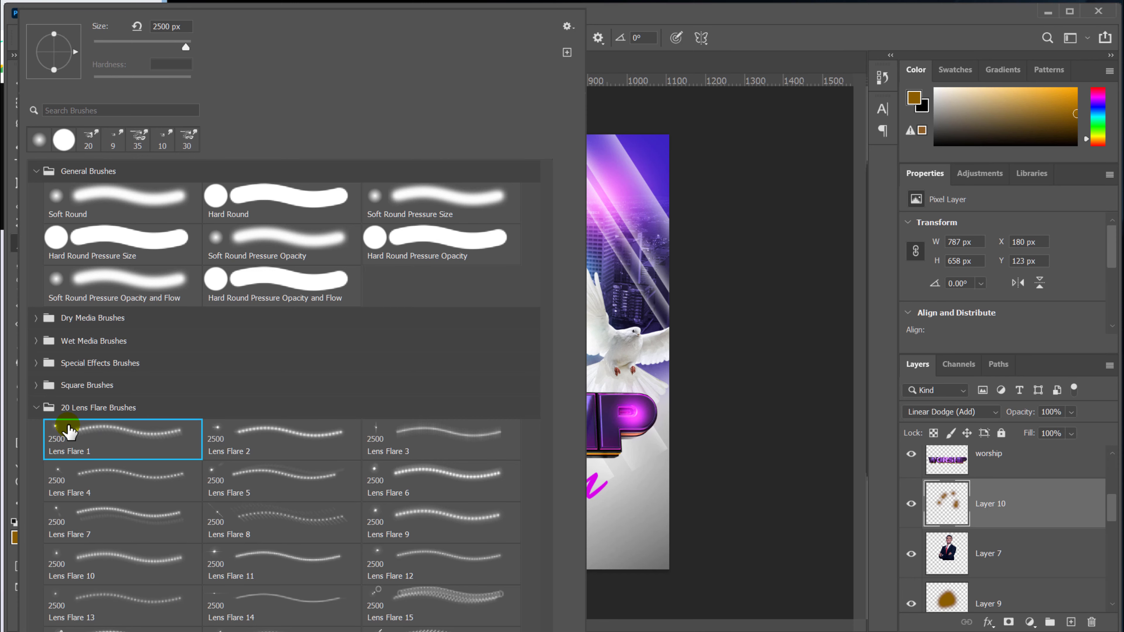
{"action": "double_click", "coordinate": [215, 550]}
{"action": "key", "text": "bracketleft"}
{"action": "key", "text": "bracketleft"}
{"action": "key", "text": "bracketleft"}
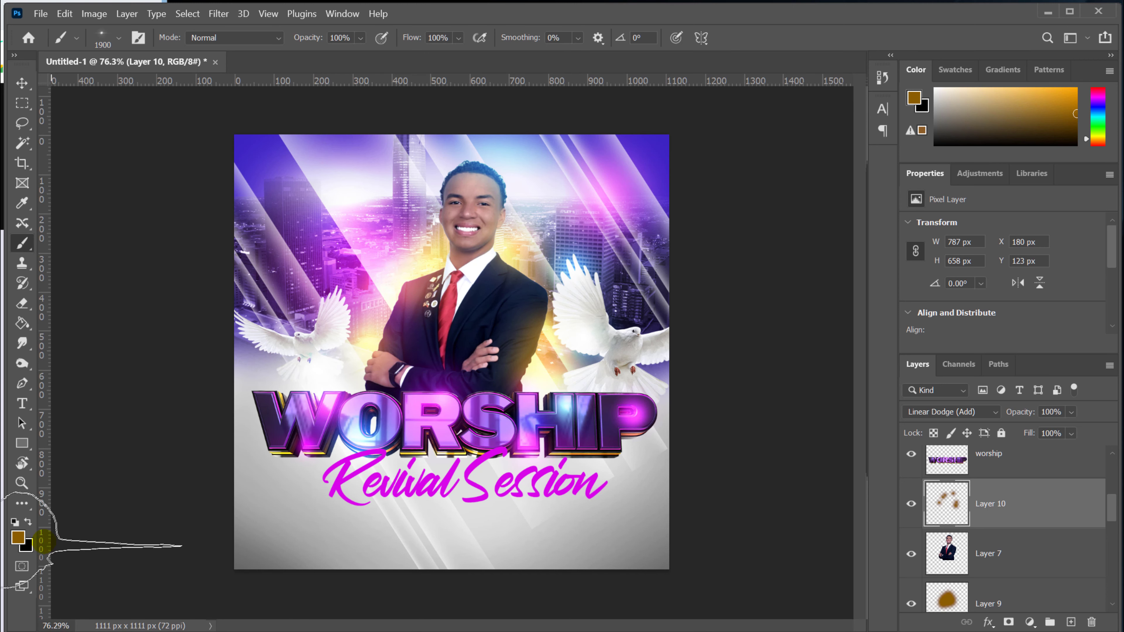
Brighten the orange foreground color to H 40, S 100, B 82 and stamp a lens flare beside the man's folded arms on Layer 10
{"action": "left_click", "coordinate": [18, 537]}
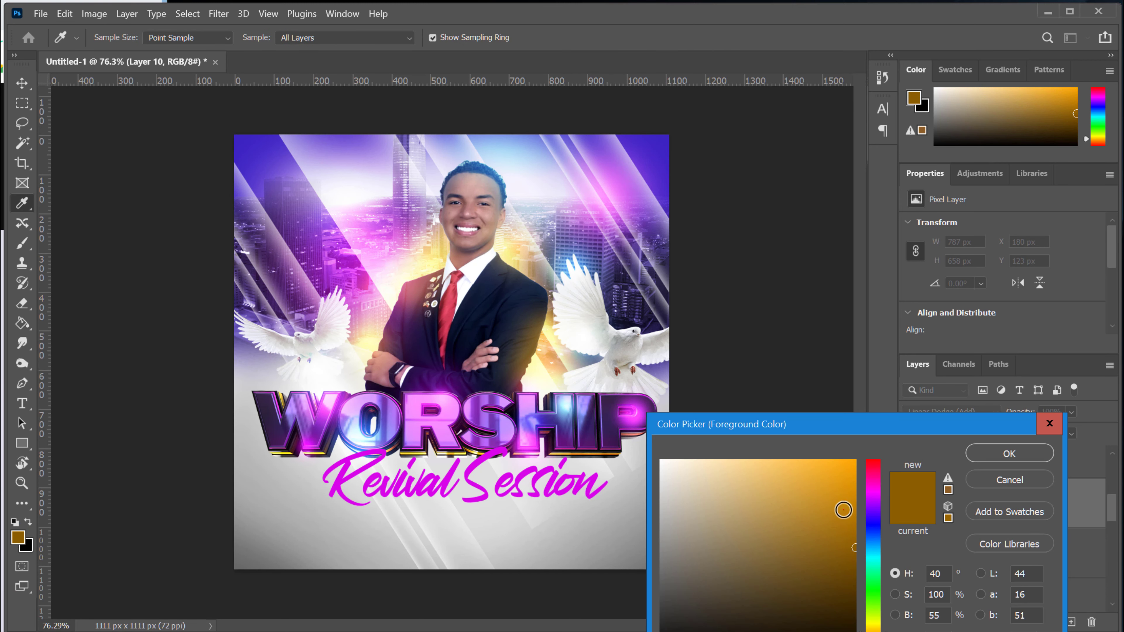
{"action": "left_click_drag", "start_coordinate": [847, 509], "coordinate": [853, 496]}
{"action": "left_click", "coordinate": [1001, 447]}
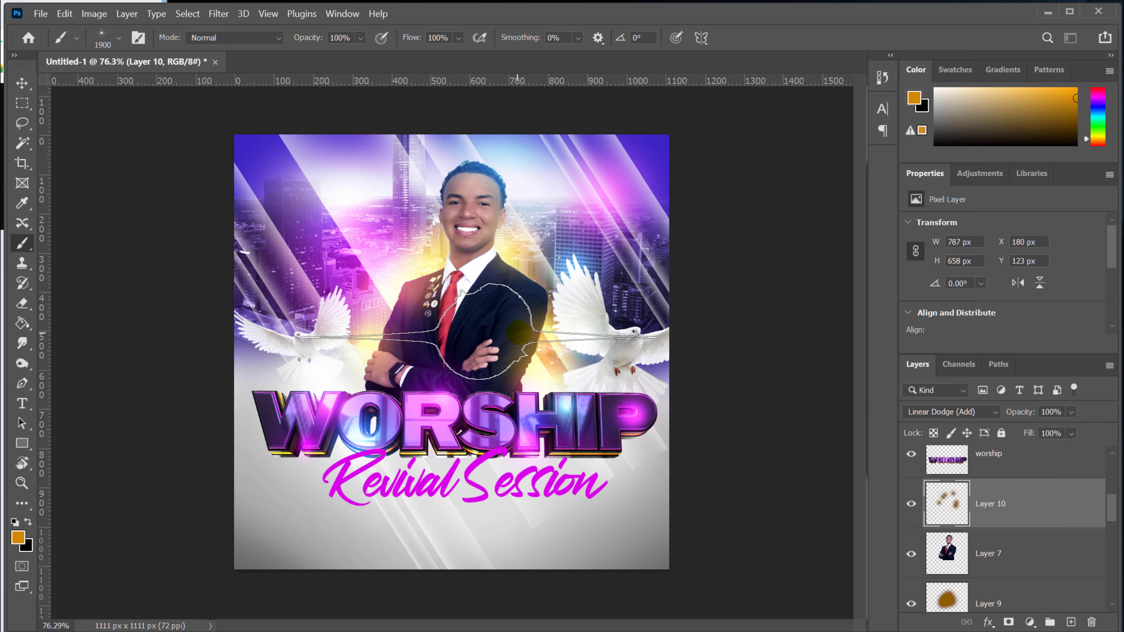
{"action": "left_click", "coordinate": [575, 369]}
Stamp orange lens flares at 700 px beside the man's neck and at his other elbow on Layer 10
{"action": "key", "text": "bracketleft"}
{"action": "key", "text": "bracketleft"}
{"action": "key", "text": "bracketleft"}
{"action": "key", "text": "bracketleft"}
{"action": "key", "text": "bracketleft"}
{"action": "key", "text": "bracketleft"}
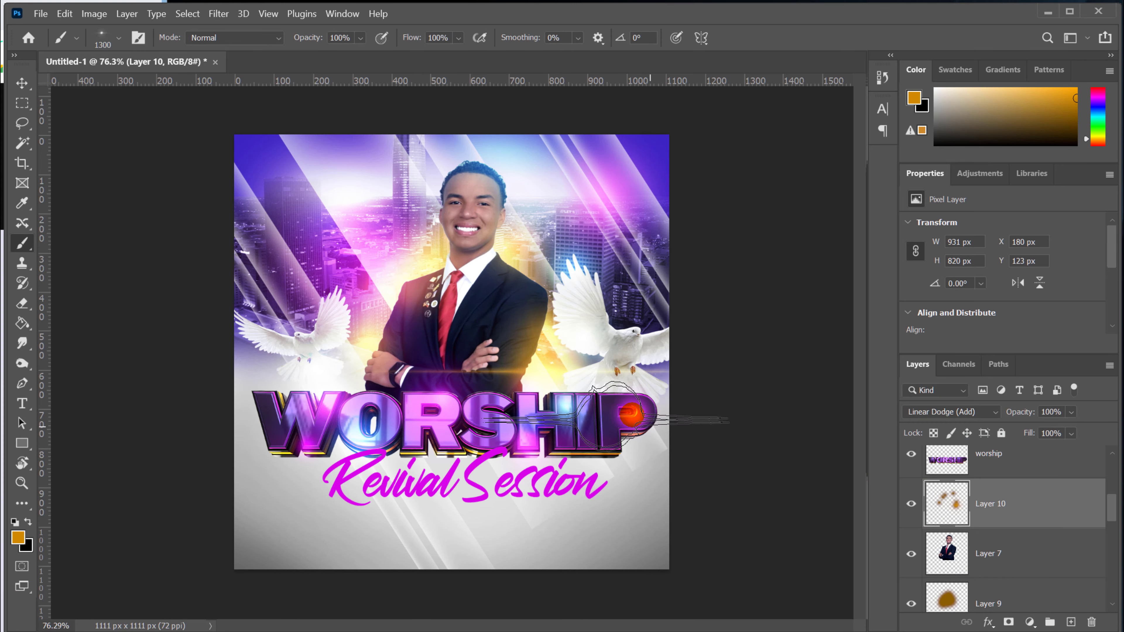
{"action": "key", "text": "bracketleft"}
{"action": "key", "text": "bracketleft"}
{"action": "key", "text": "bracketleft"}
{"action": "key", "text": "bracketleft"}
{"action": "key", "text": "bracketleft"}
{"action": "key", "text": "bracketleft"}
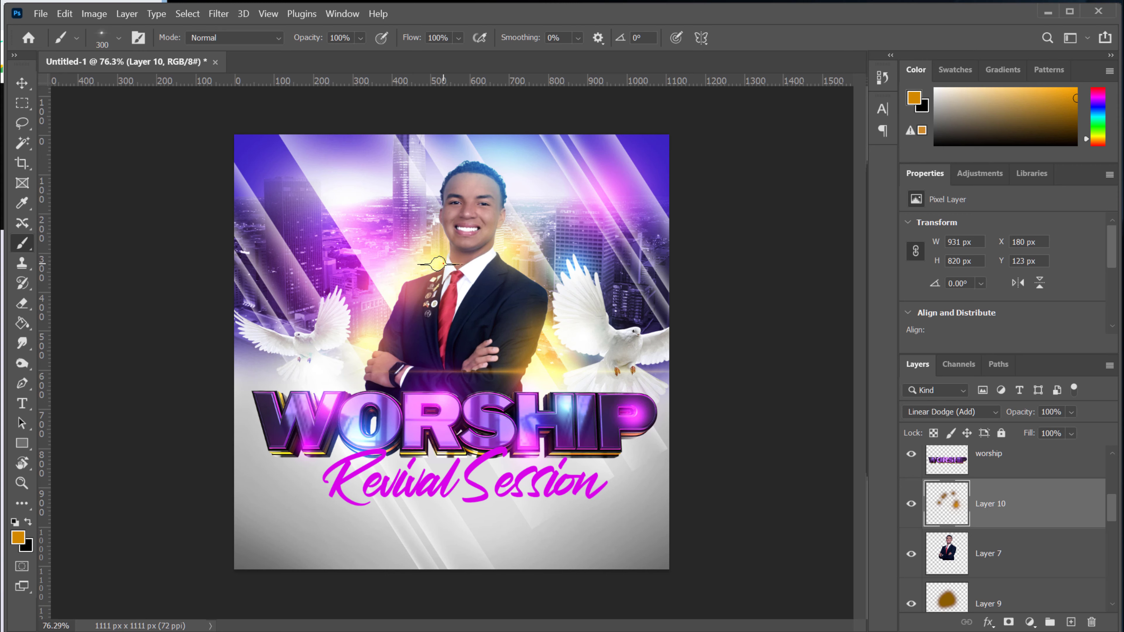
{"action": "key", "text": "bracketright"}
{"action": "key", "text": "bracketright"}
{"action": "key", "text": "bracketright"}
{"action": "key", "text": "bracketright"}
{"action": "left_click", "coordinate": [514, 255]}
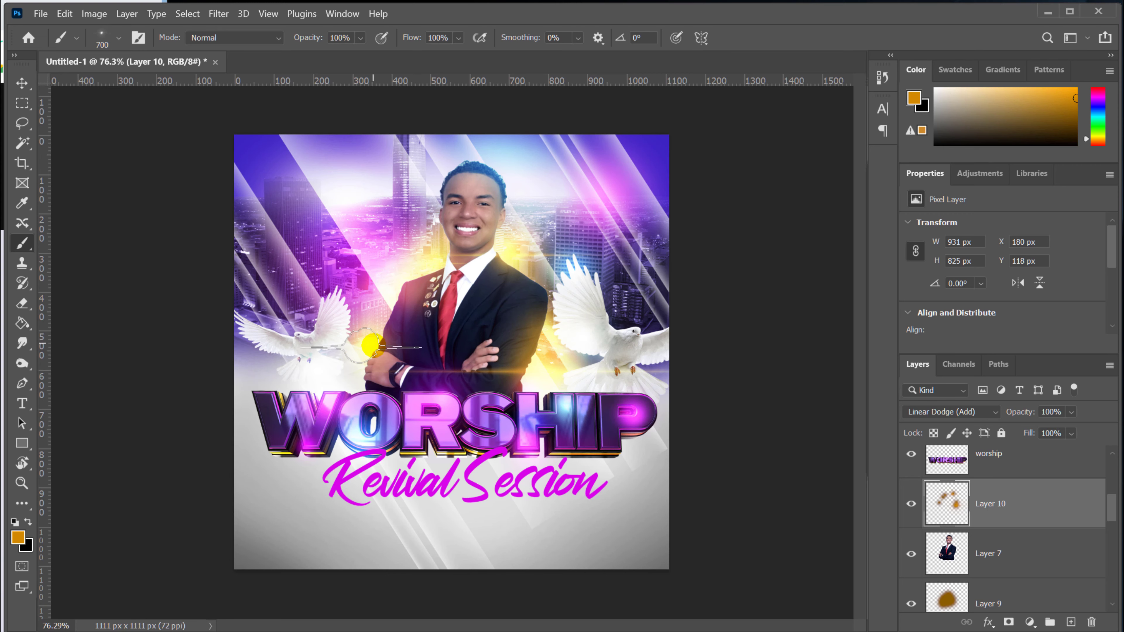
{"action": "left_click", "coordinate": [371, 378]}
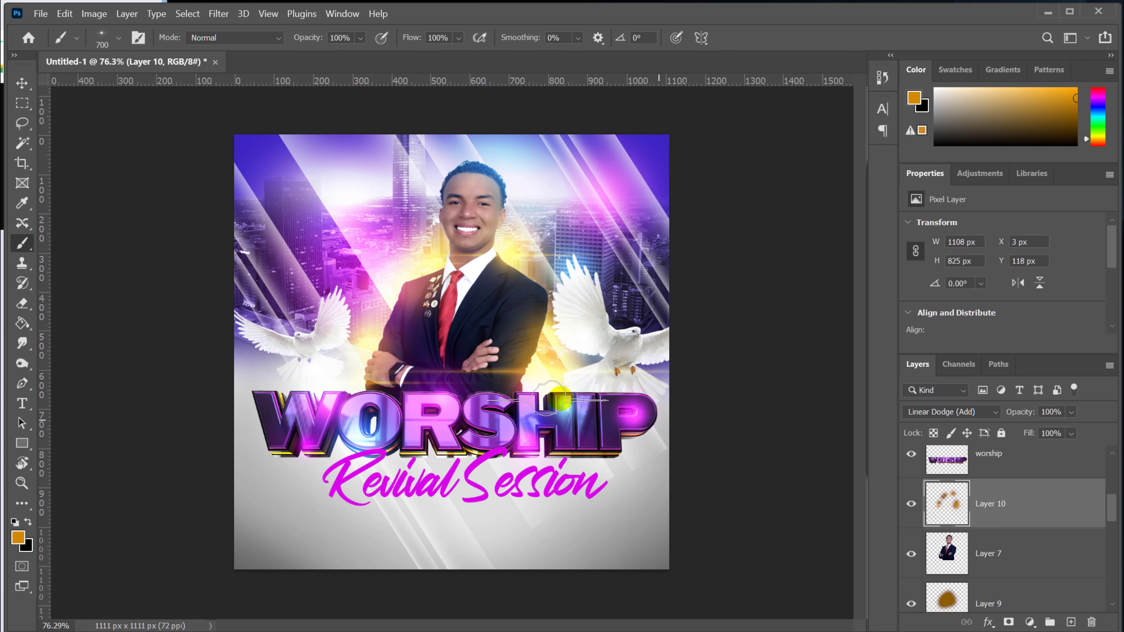
Set the foreground color to magenta (H 295, S 100, B 99) and the lens flare brush to 400 px
{"action": "left_click", "coordinate": [18, 537]}
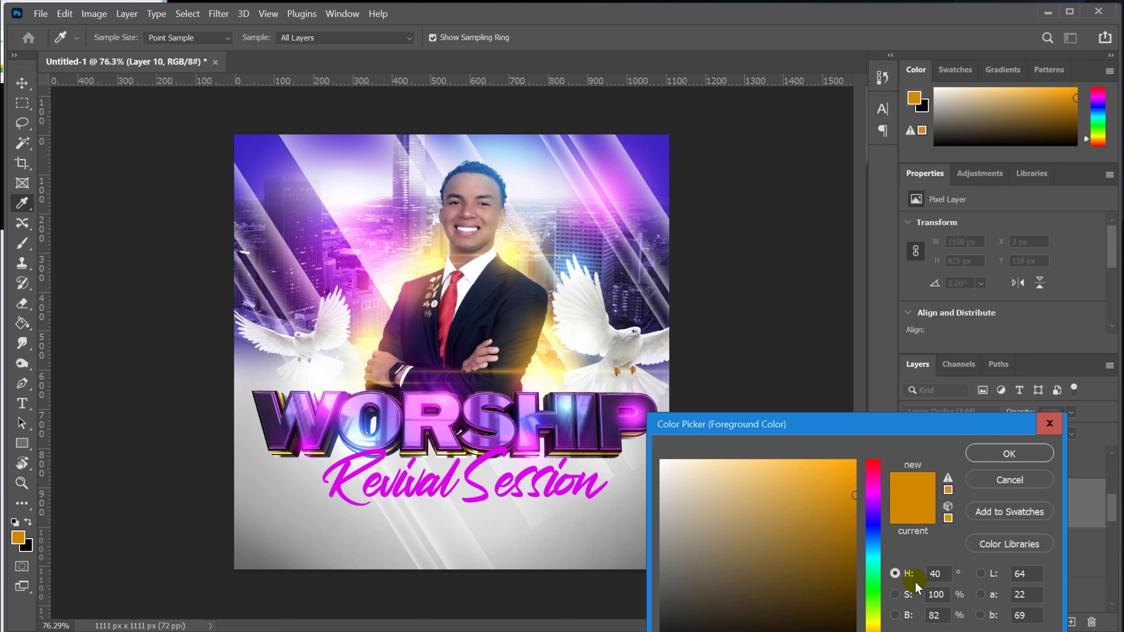
{"action": "left_click", "coordinate": [872, 494]}
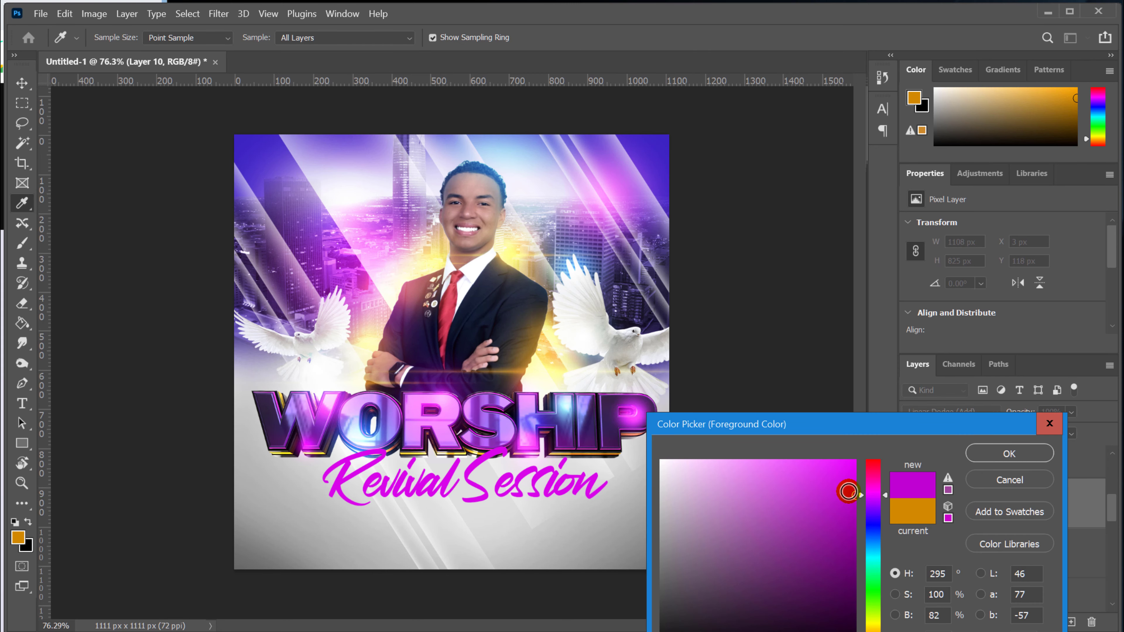
{"action": "left_click_drag", "start_coordinate": [843, 496], "coordinate": [877, 450]}
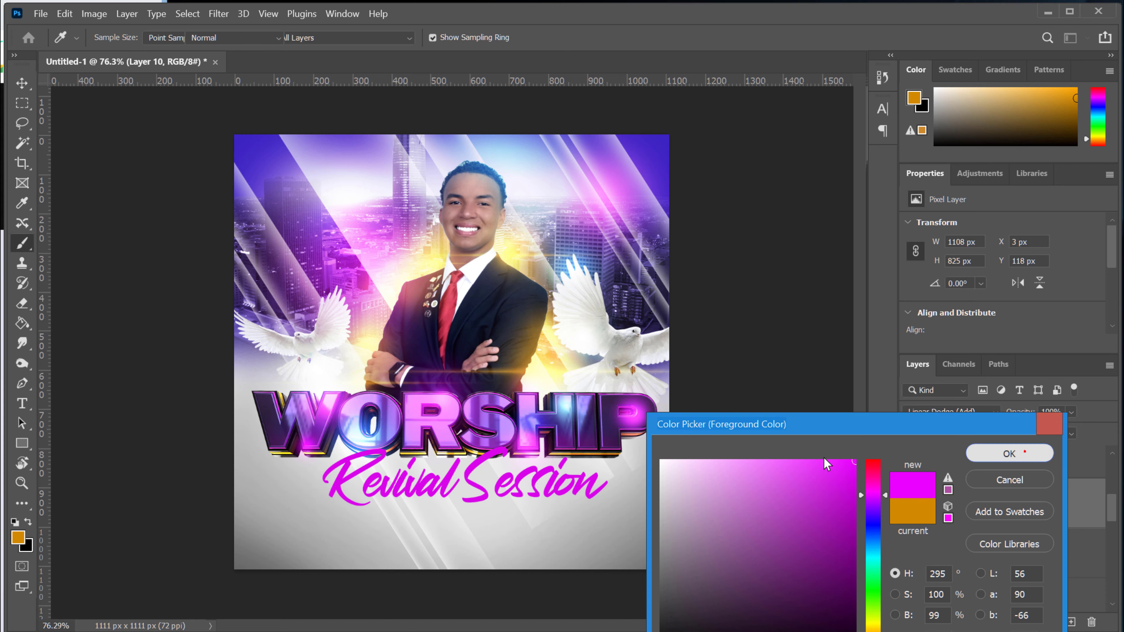
{"action": "left_click", "coordinate": [1035, 453]}
{"action": "key", "text": "b"}
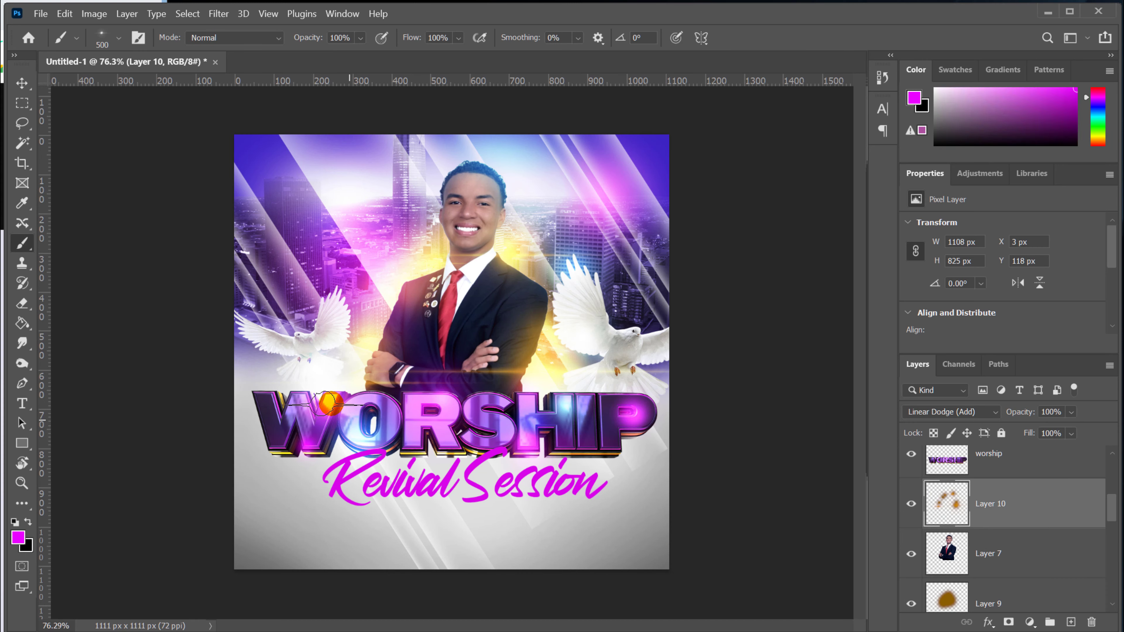
{"action": "key", "text": "bracketleft"}
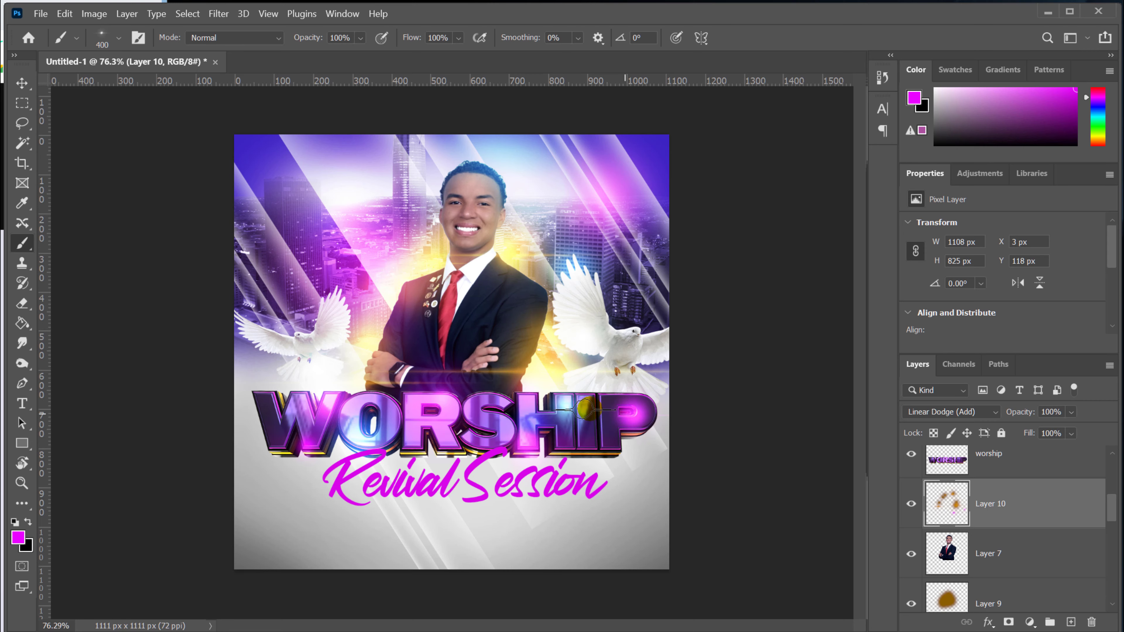
Stamp a magenta lens flare over the P of WORSHIP on a layer above the title, set to Linear Dodge (Add)
{"action": "scroll", "coordinate": [677, 429], "scroll_direction": "up", "scroll_amount": 3}
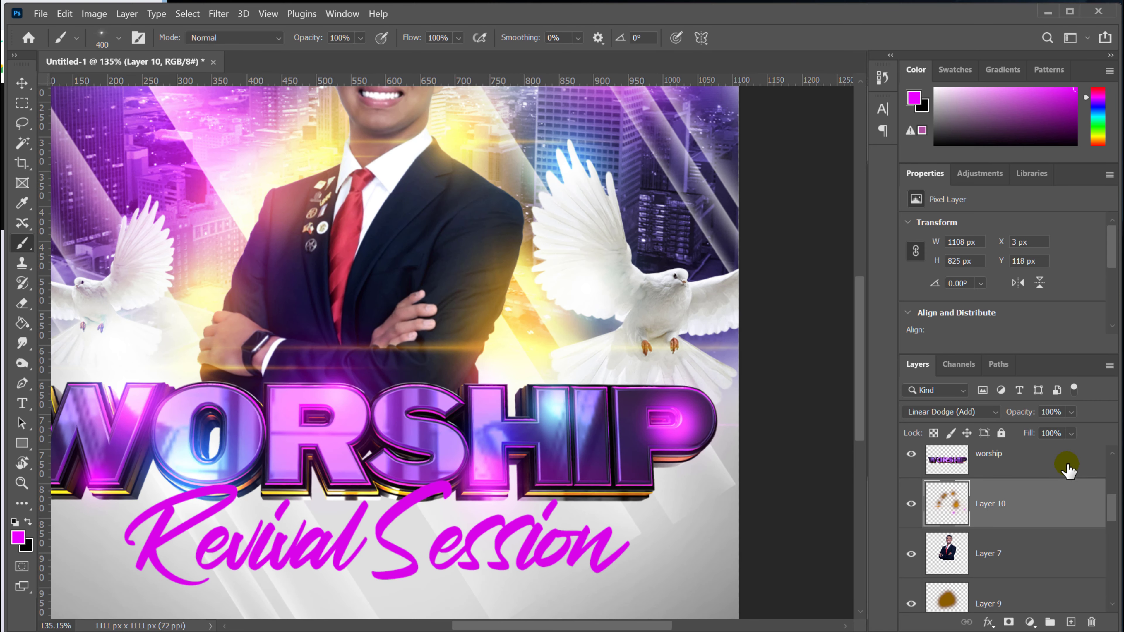
{"action": "left_click", "coordinate": [1062, 464]}
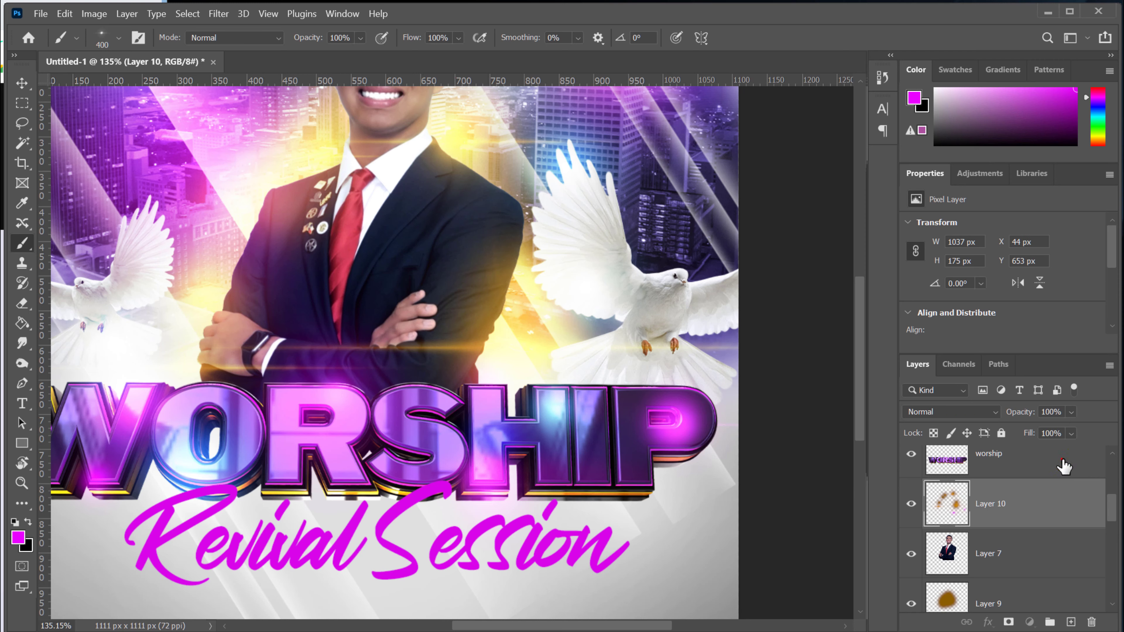
{"action": "left_click", "coordinate": [1072, 623]}
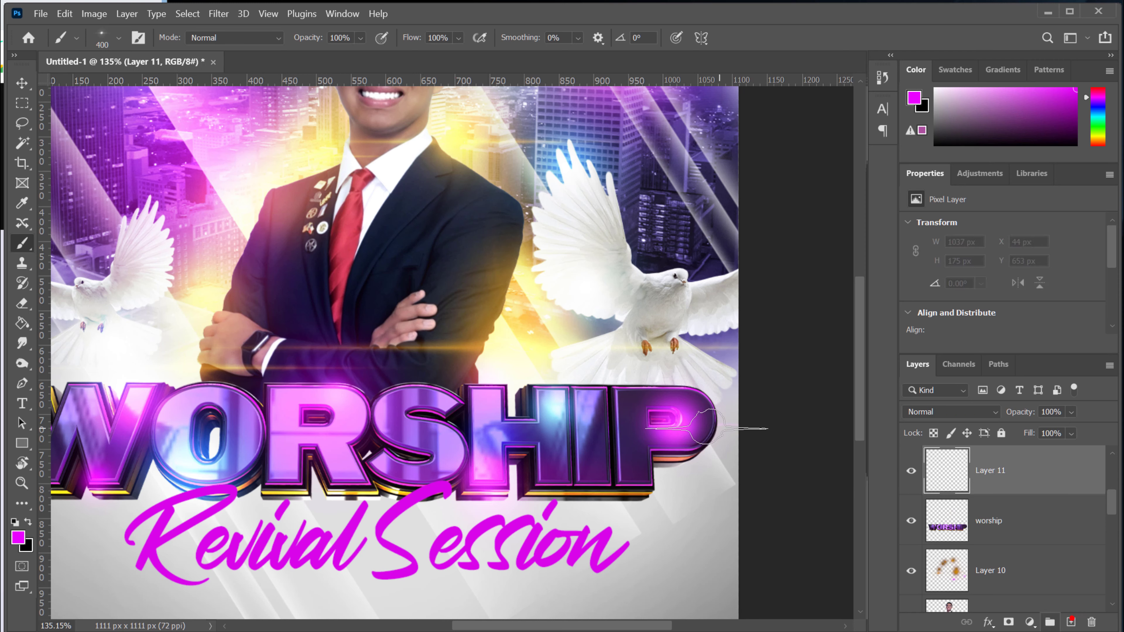
{"action": "left_click_drag", "start_coordinate": [708, 429], "coordinate": [733, 430]}
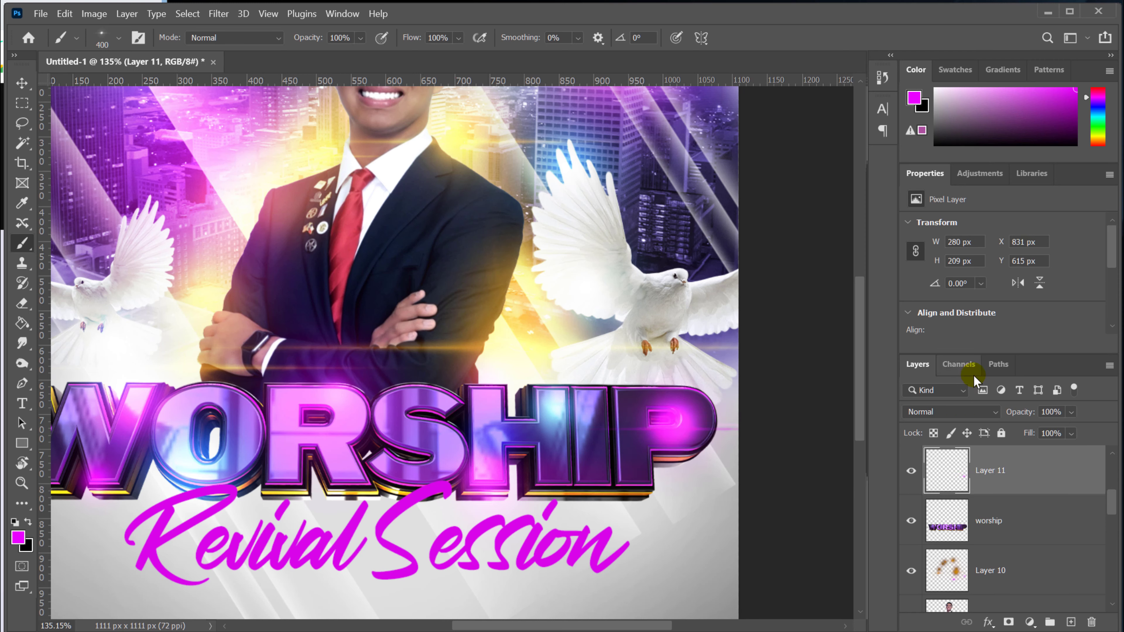
{"action": "left_click", "coordinate": [985, 412]}
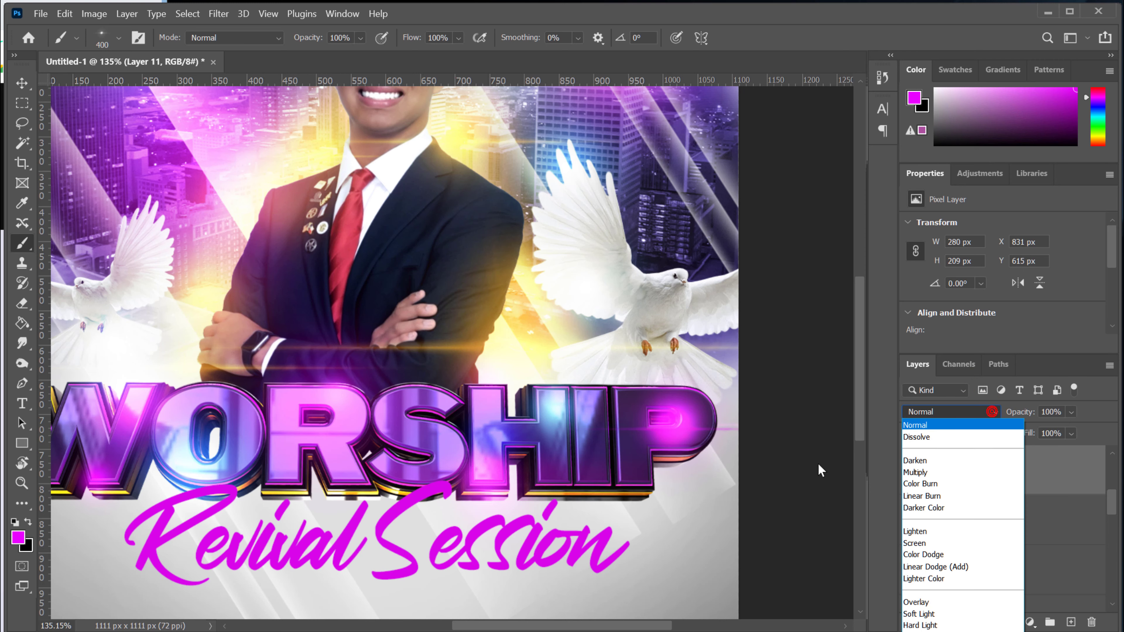
{"action": "left_click", "coordinate": [956, 567]}
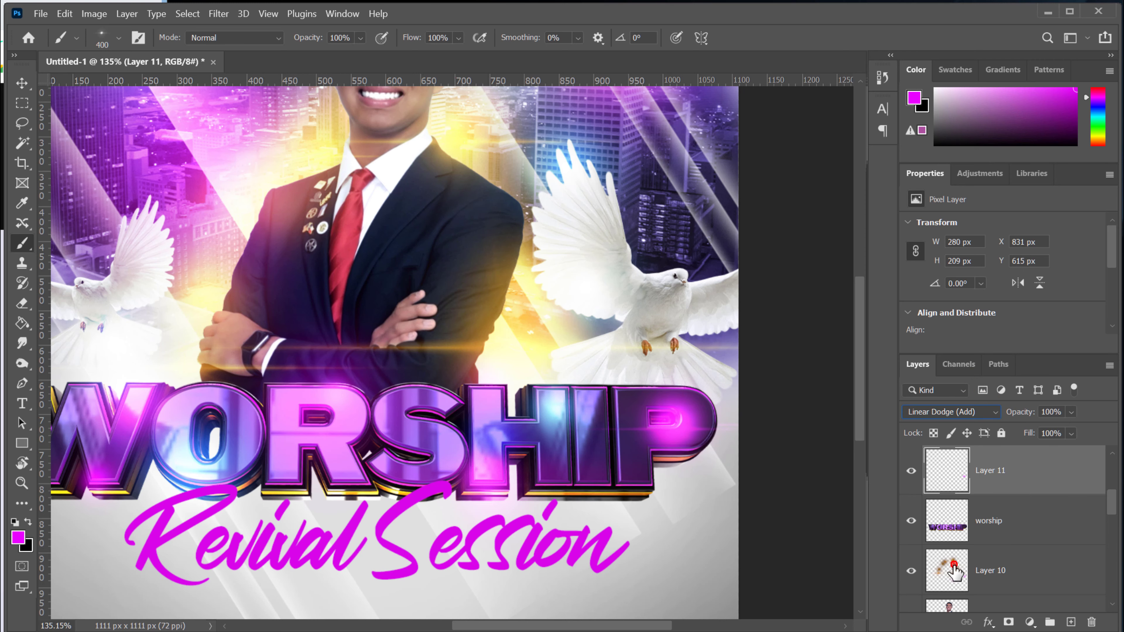
{"action": "left_click", "coordinate": [911, 471]}
{"action": "left_click", "coordinate": [911, 471]}
Stamp magenta lens flares at 250 px on the upper edges of the S and O of WORSHIP on Layer 11
{"action": "key", "text": "bracketleft"}
{"action": "key", "text": "bracketleft"}
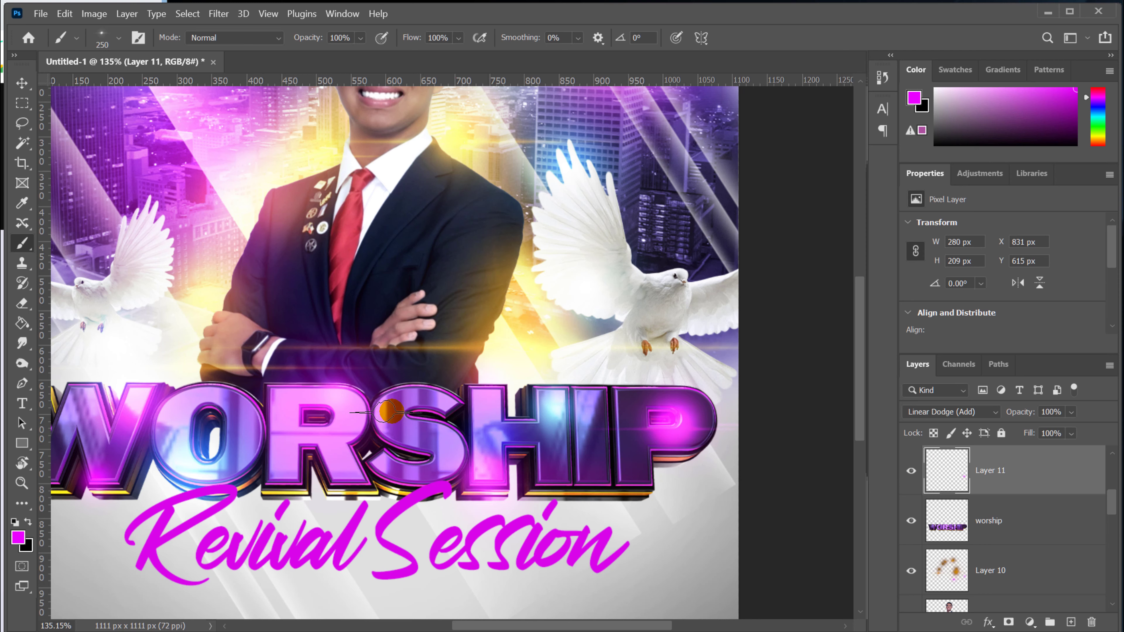
{"action": "left_click", "coordinate": [393, 402]}
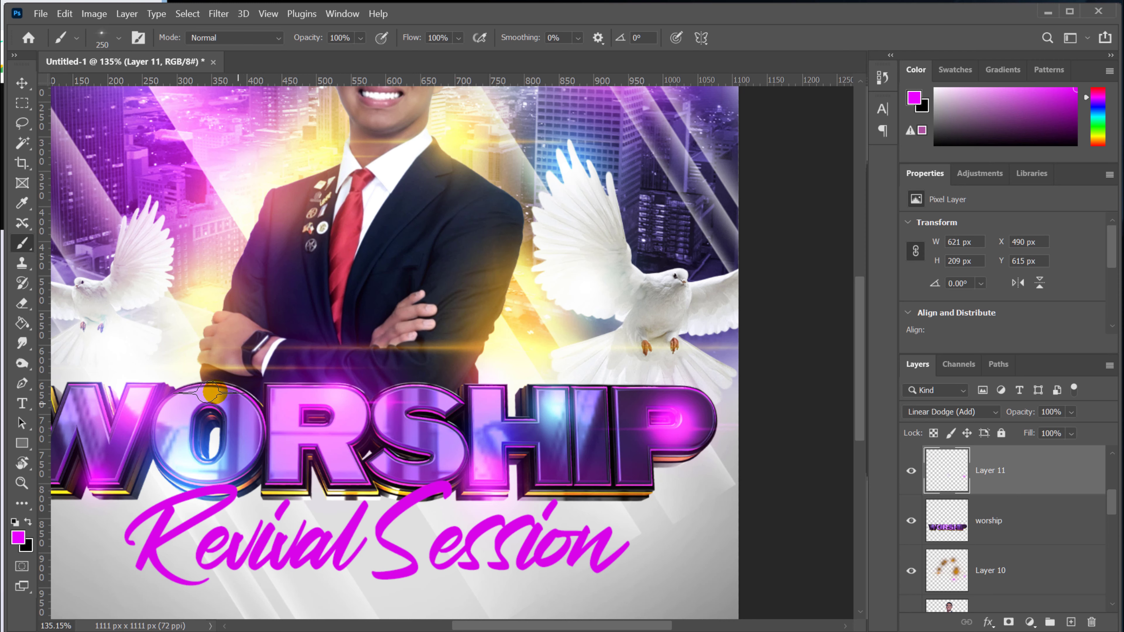
{"action": "left_click", "coordinate": [246, 398]}
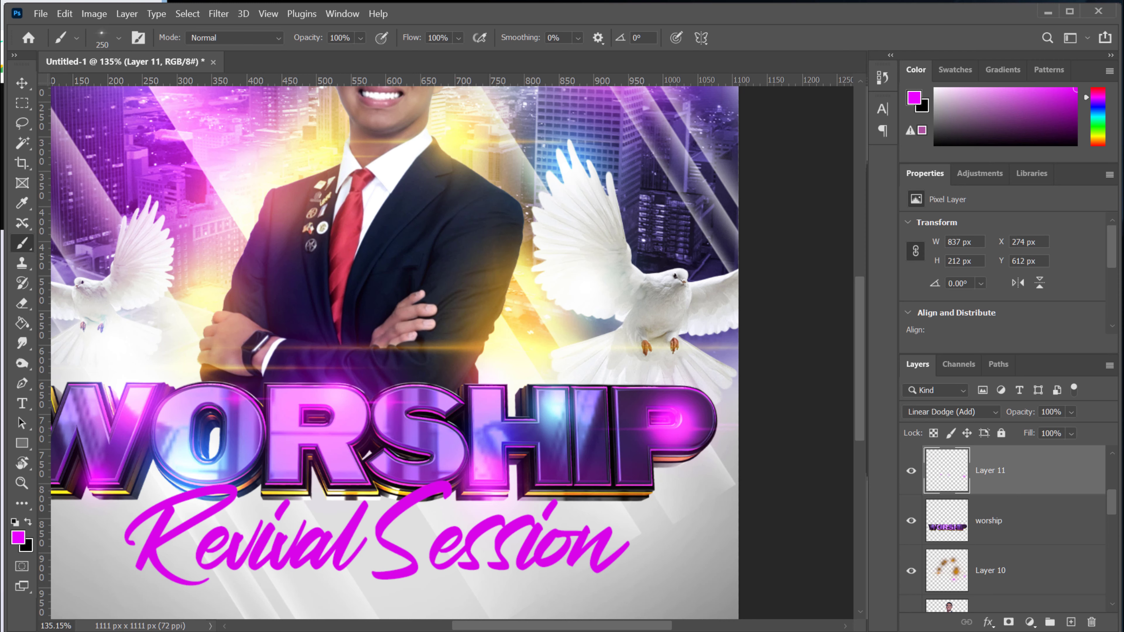
Change the foreground color to light pink and stamp 250 px lens flares along the WORSHIP letters, including the W, O and S
{"action": "left_click", "coordinate": [17, 537]}
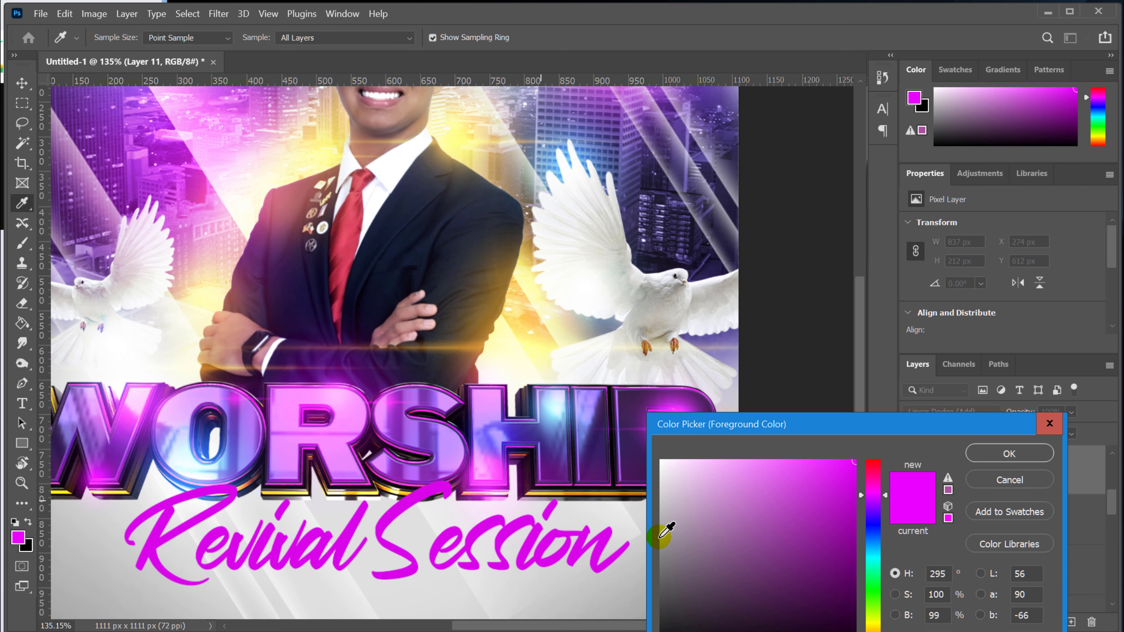
{"action": "left_click", "coordinate": [717, 477]}
{"action": "left_click", "coordinate": [1009, 453]}
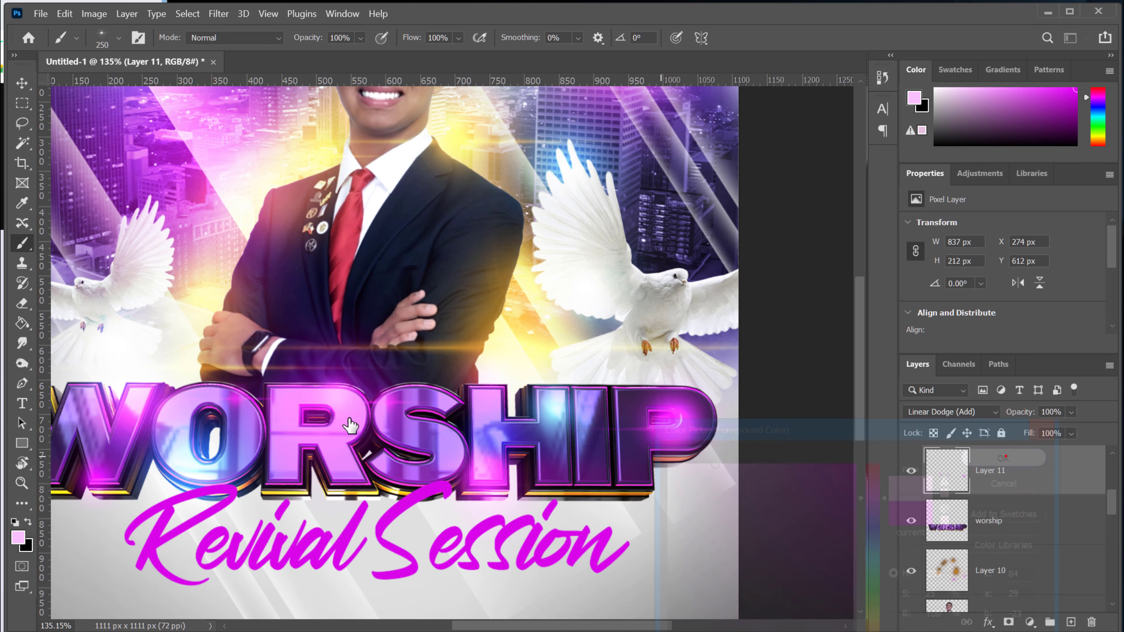
{"action": "left_click", "coordinate": [166, 381]}
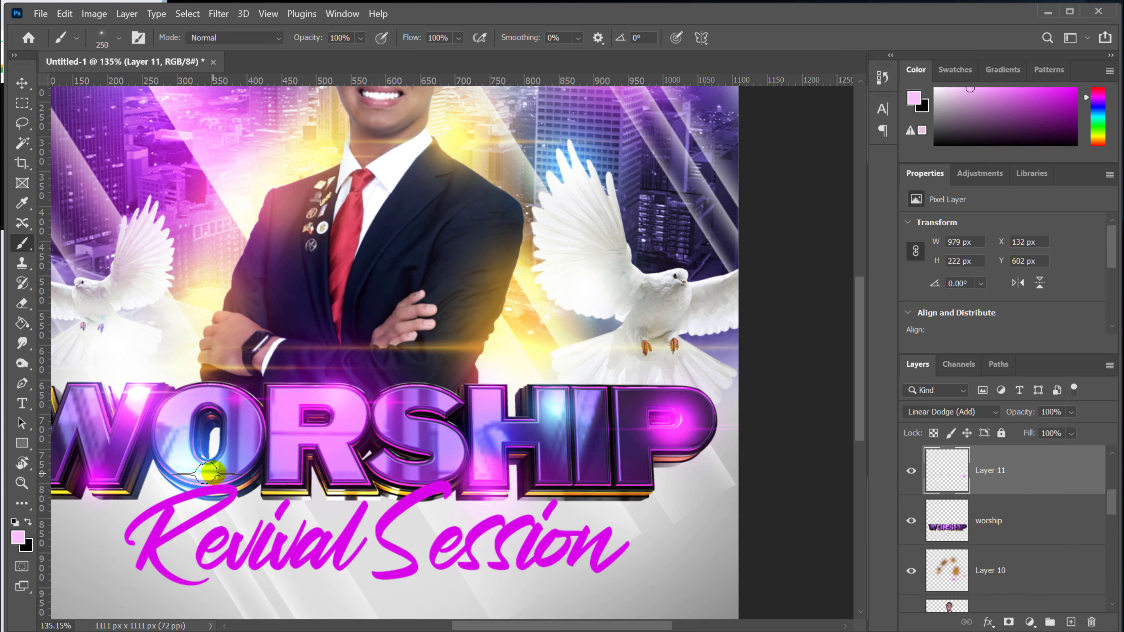
{"action": "left_click", "coordinate": [214, 473]}
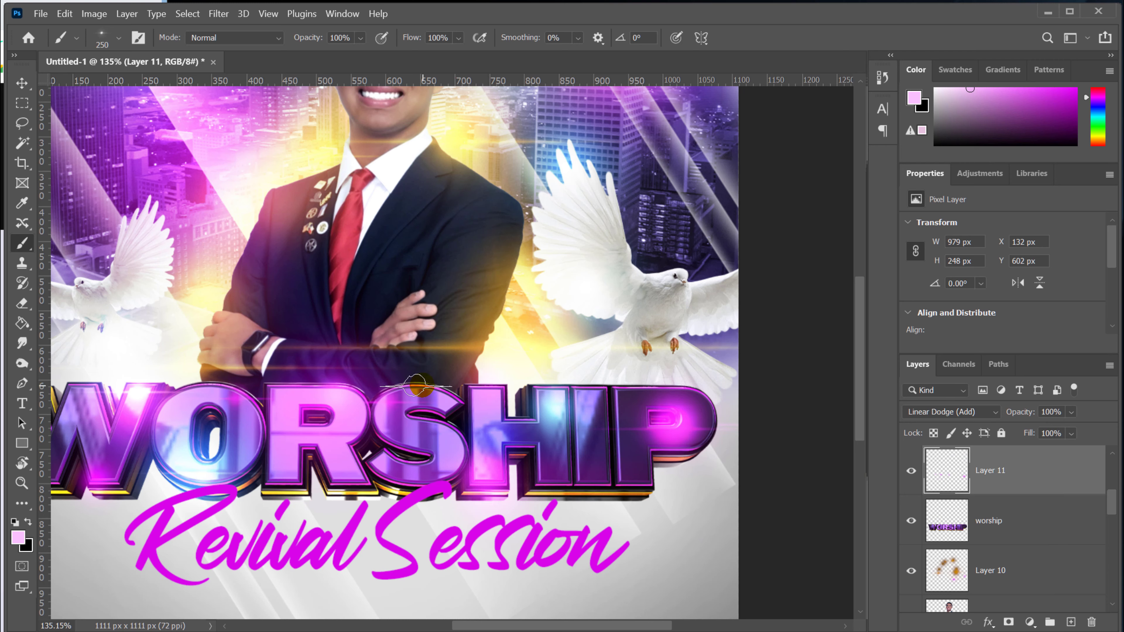
{"action": "left_click", "coordinate": [422, 385]}
{"action": "left_click", "coordinate": [571, 405]}
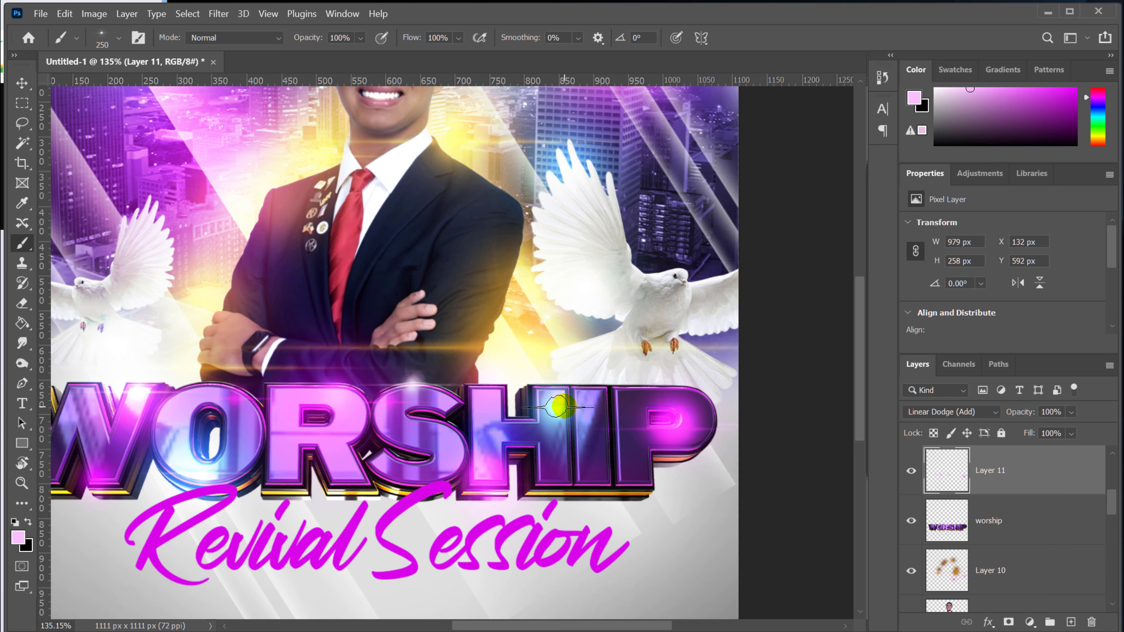
Stamp a larger light pink lens flare at 400 px between the H and I of WORSHIP
{"action": "key", "text": "bracketright"}
{"action": "key", "text": "bracketright"}
{"action": "key", "text": "bracketright"}
{"action": "key", "text": "bracketright"}
{"action": "left_click", "coordinate": [557, 408]}
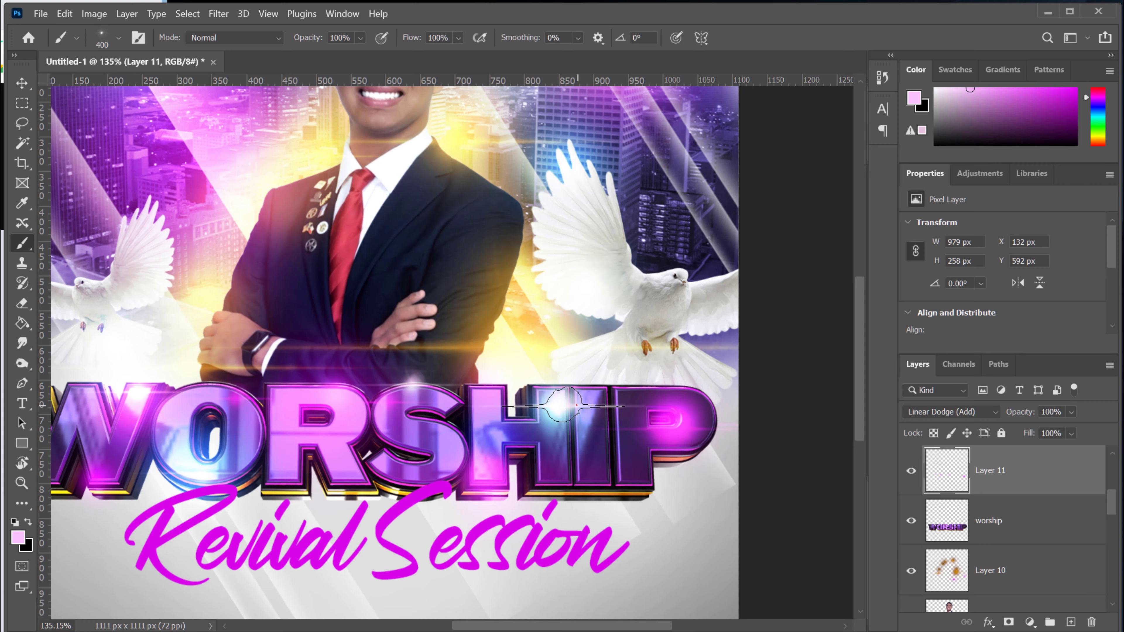
{"action": "scroll", "coordinate": [615, 366], "scroll_direction": "down", "scroll_amount": 5}
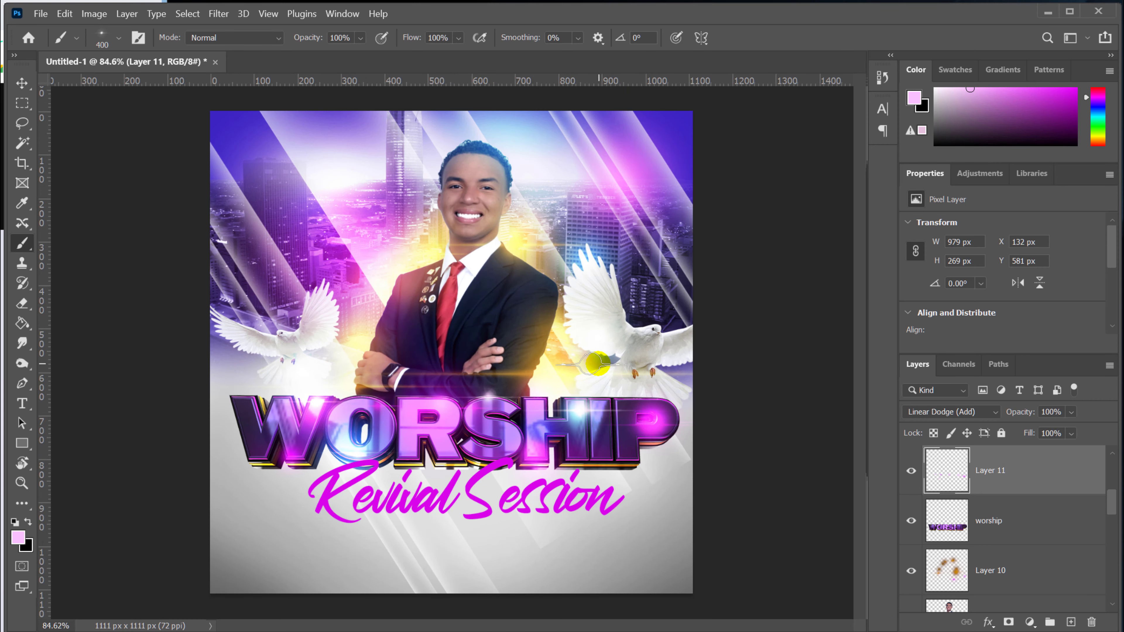
{"action": "scroll", "coordinate": [624, 347], "scroll_direction": "up", "scroll_amount": 2}
{"action": "scroll", "coordinate": [633, 341], "scroll_direction": "up", "scroll_amount": 1}
{"action": "scroll", "coordinate": [633, 341], "scroll_direction": "down", "scroll_amount": 2}
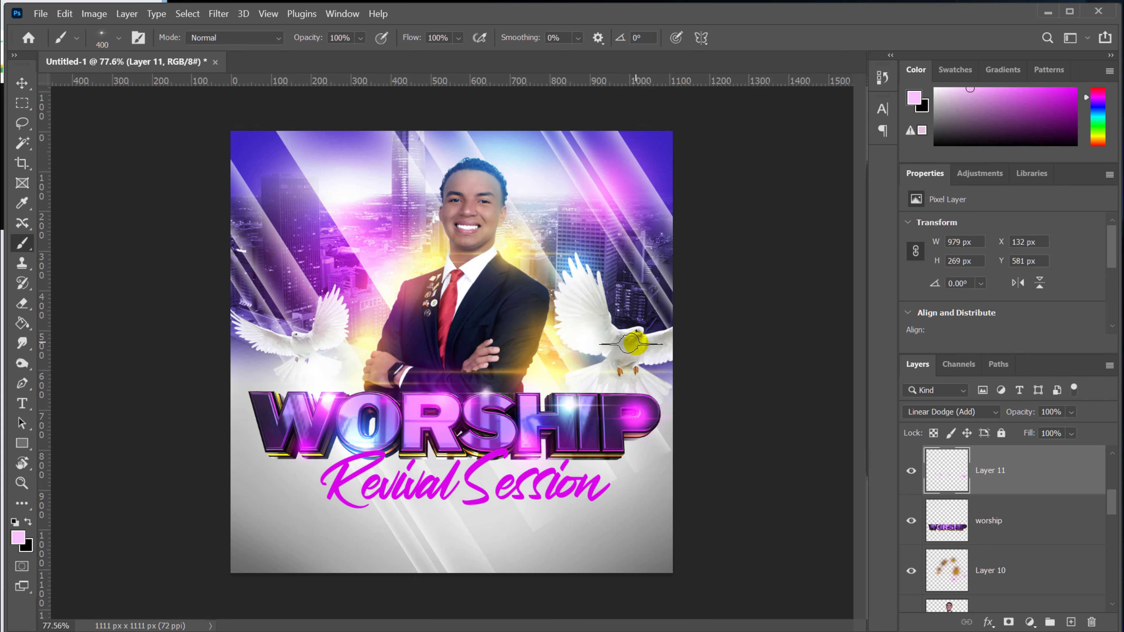
{"action": "scroll", "coordinate": [630, 343], "scroll_direction": "up", "scroll_amount": 2}
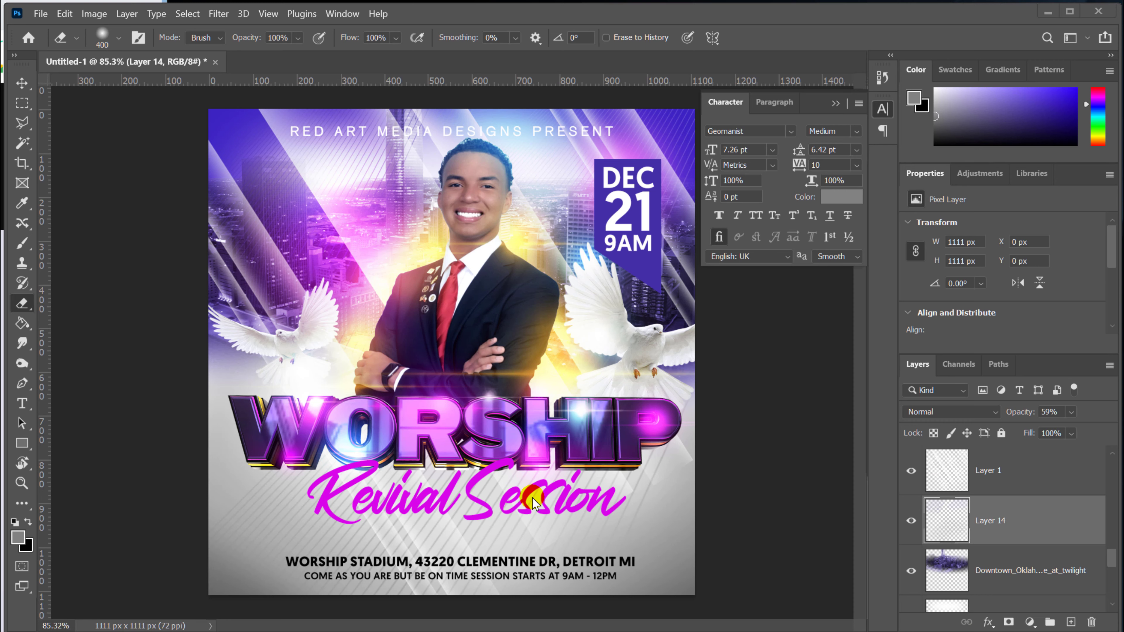
{"action": "left_click_drag", "start_coordinate": [479, 545], "coordinate": [473, 525]}
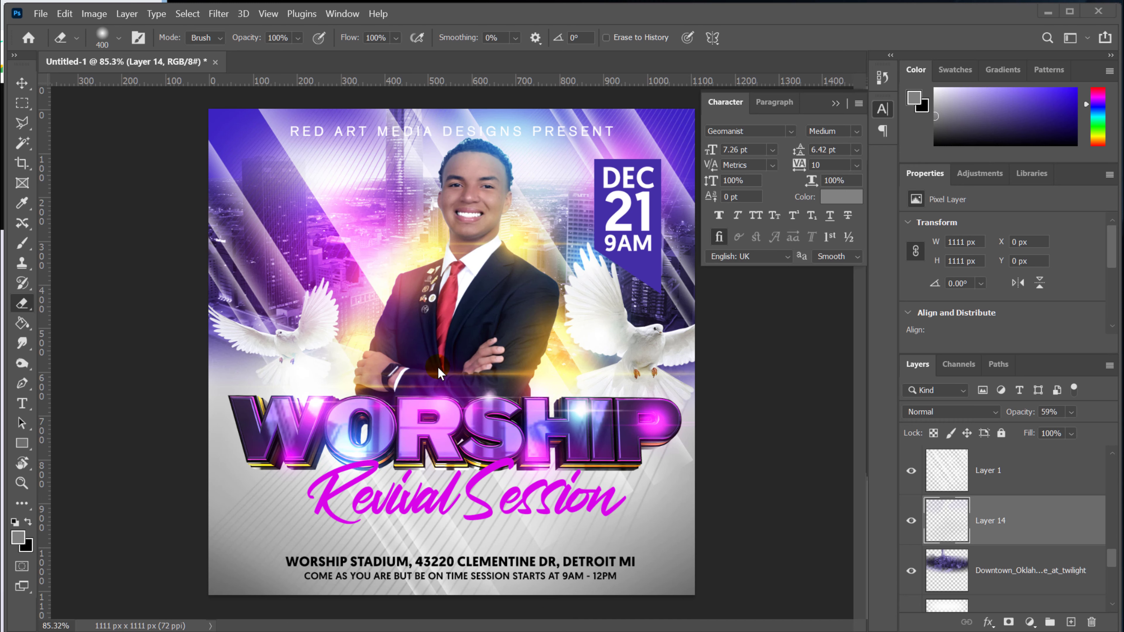
Collapse the character settings and activate the Move tool
{"action": "left_click", "coordinate": [835, 105]}
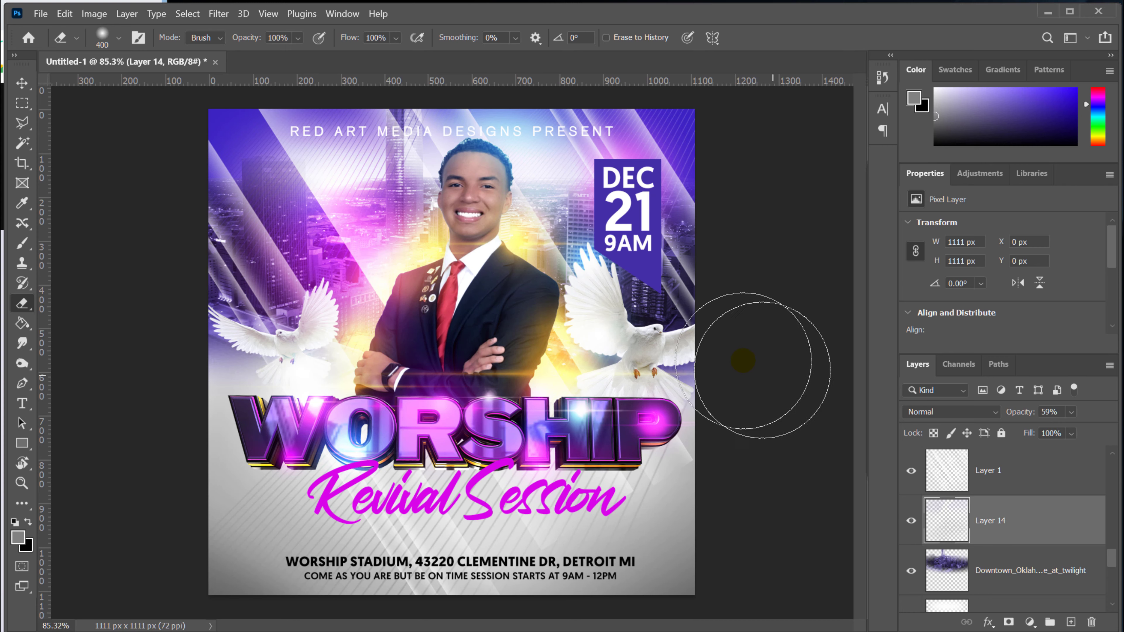
{"action": "left_click", "coordinate": [27, 85]}
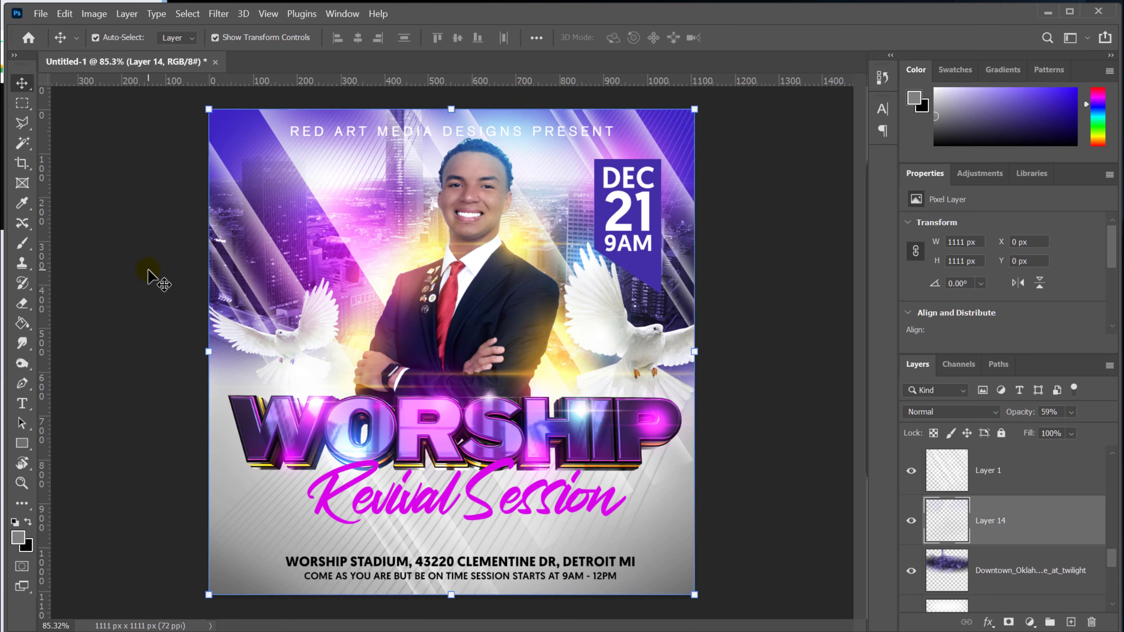